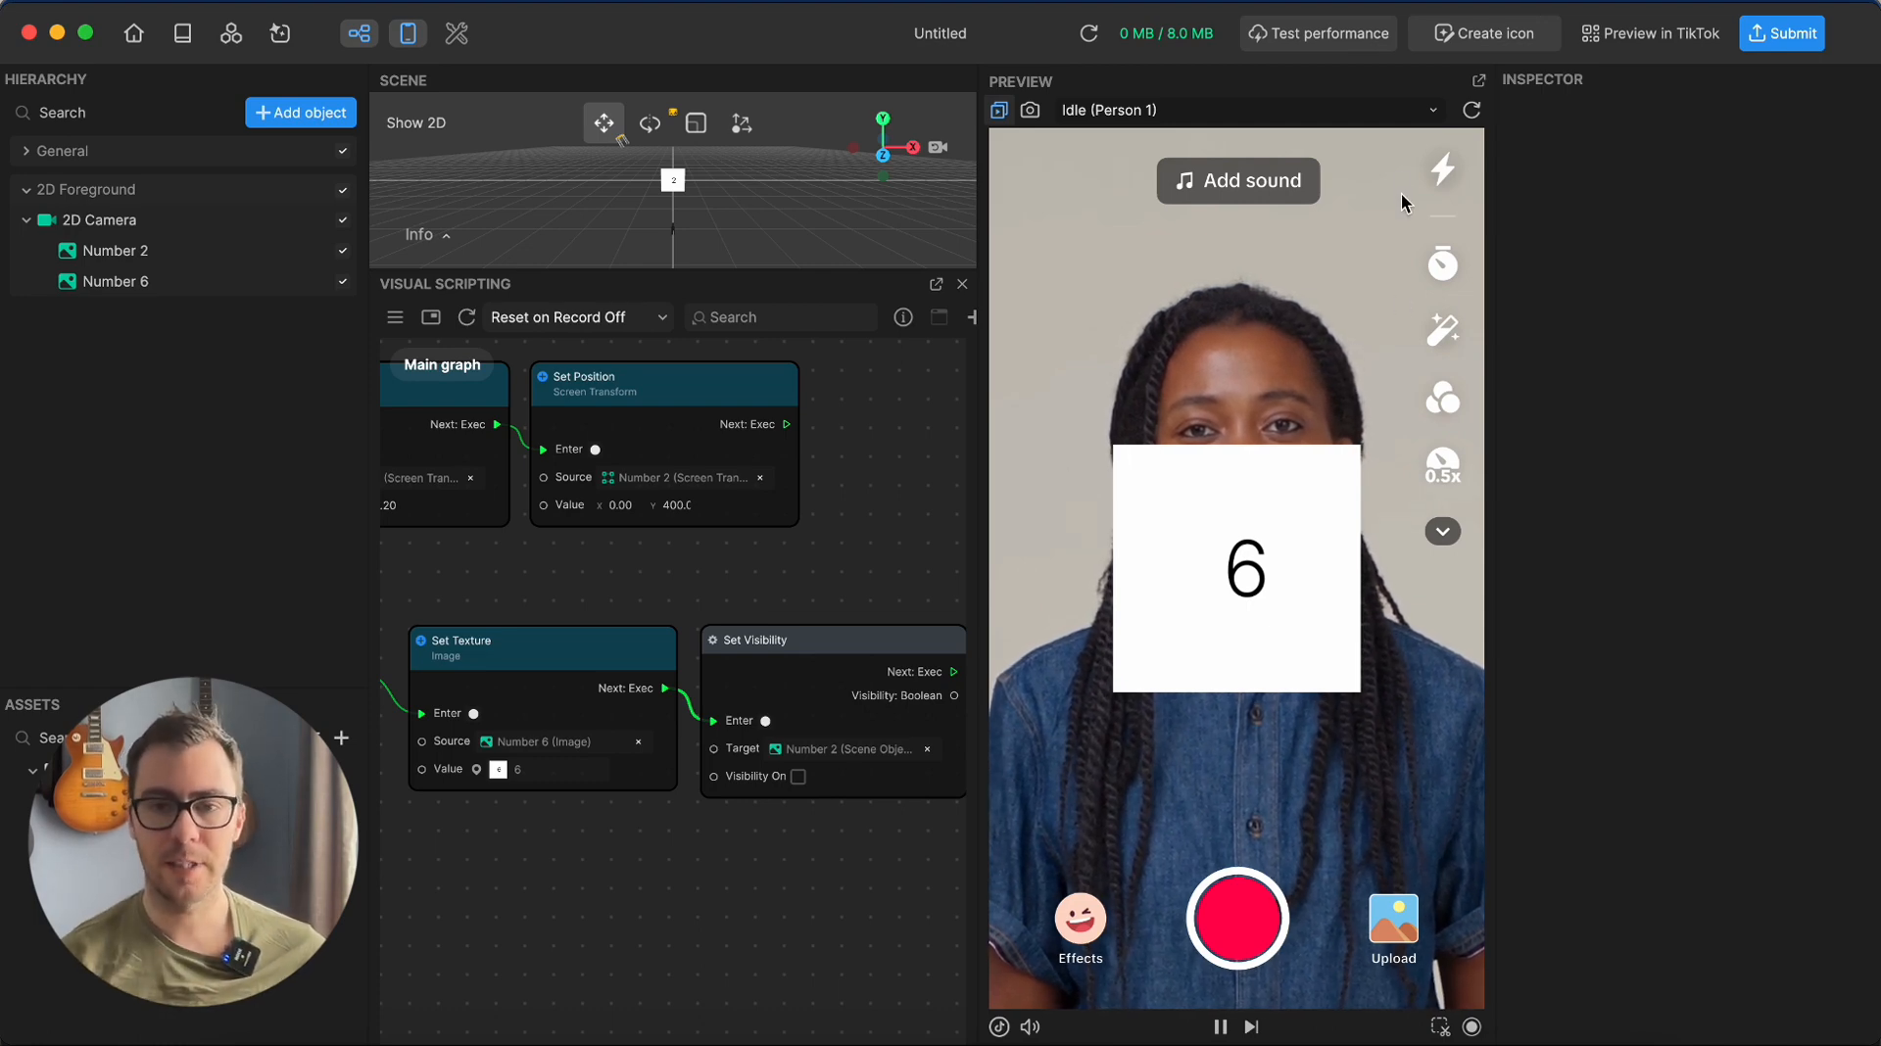
Restart the effect preview and tap the number 2 image to test the interaction
click(1472, 110)
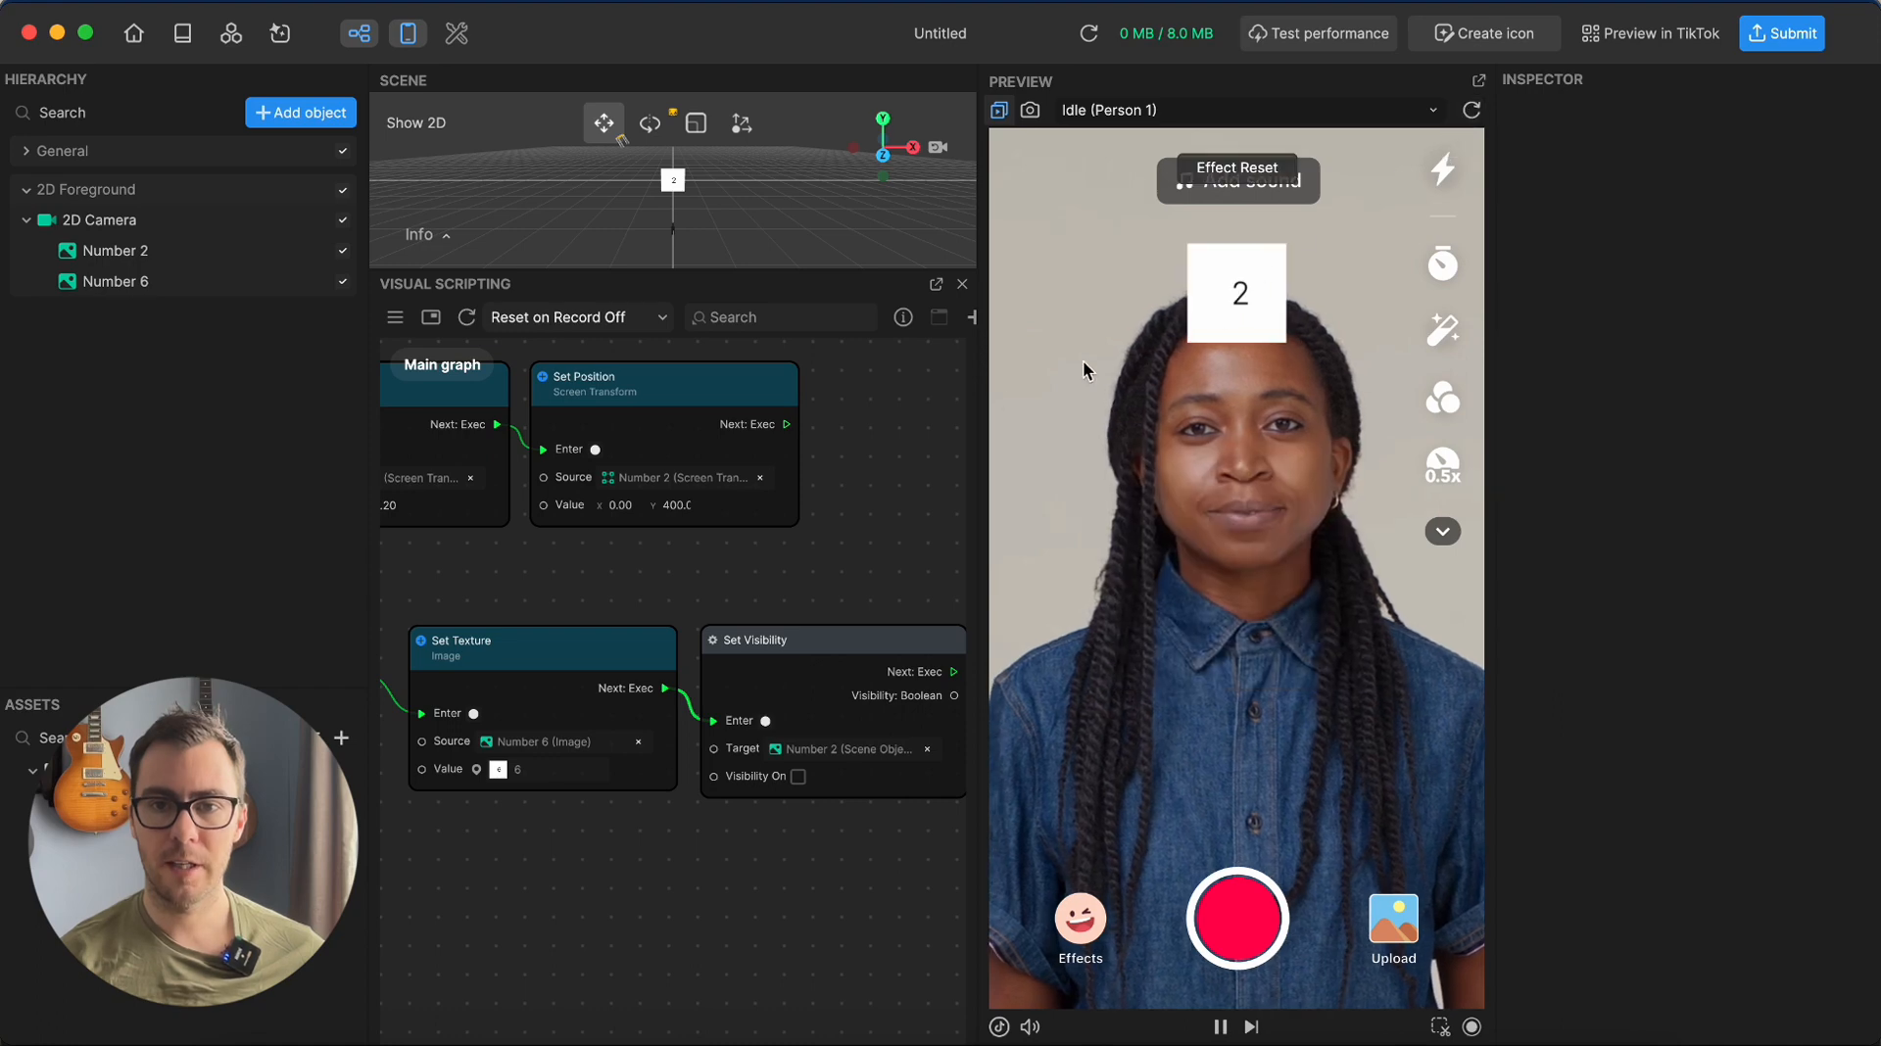
click(1239, 307)
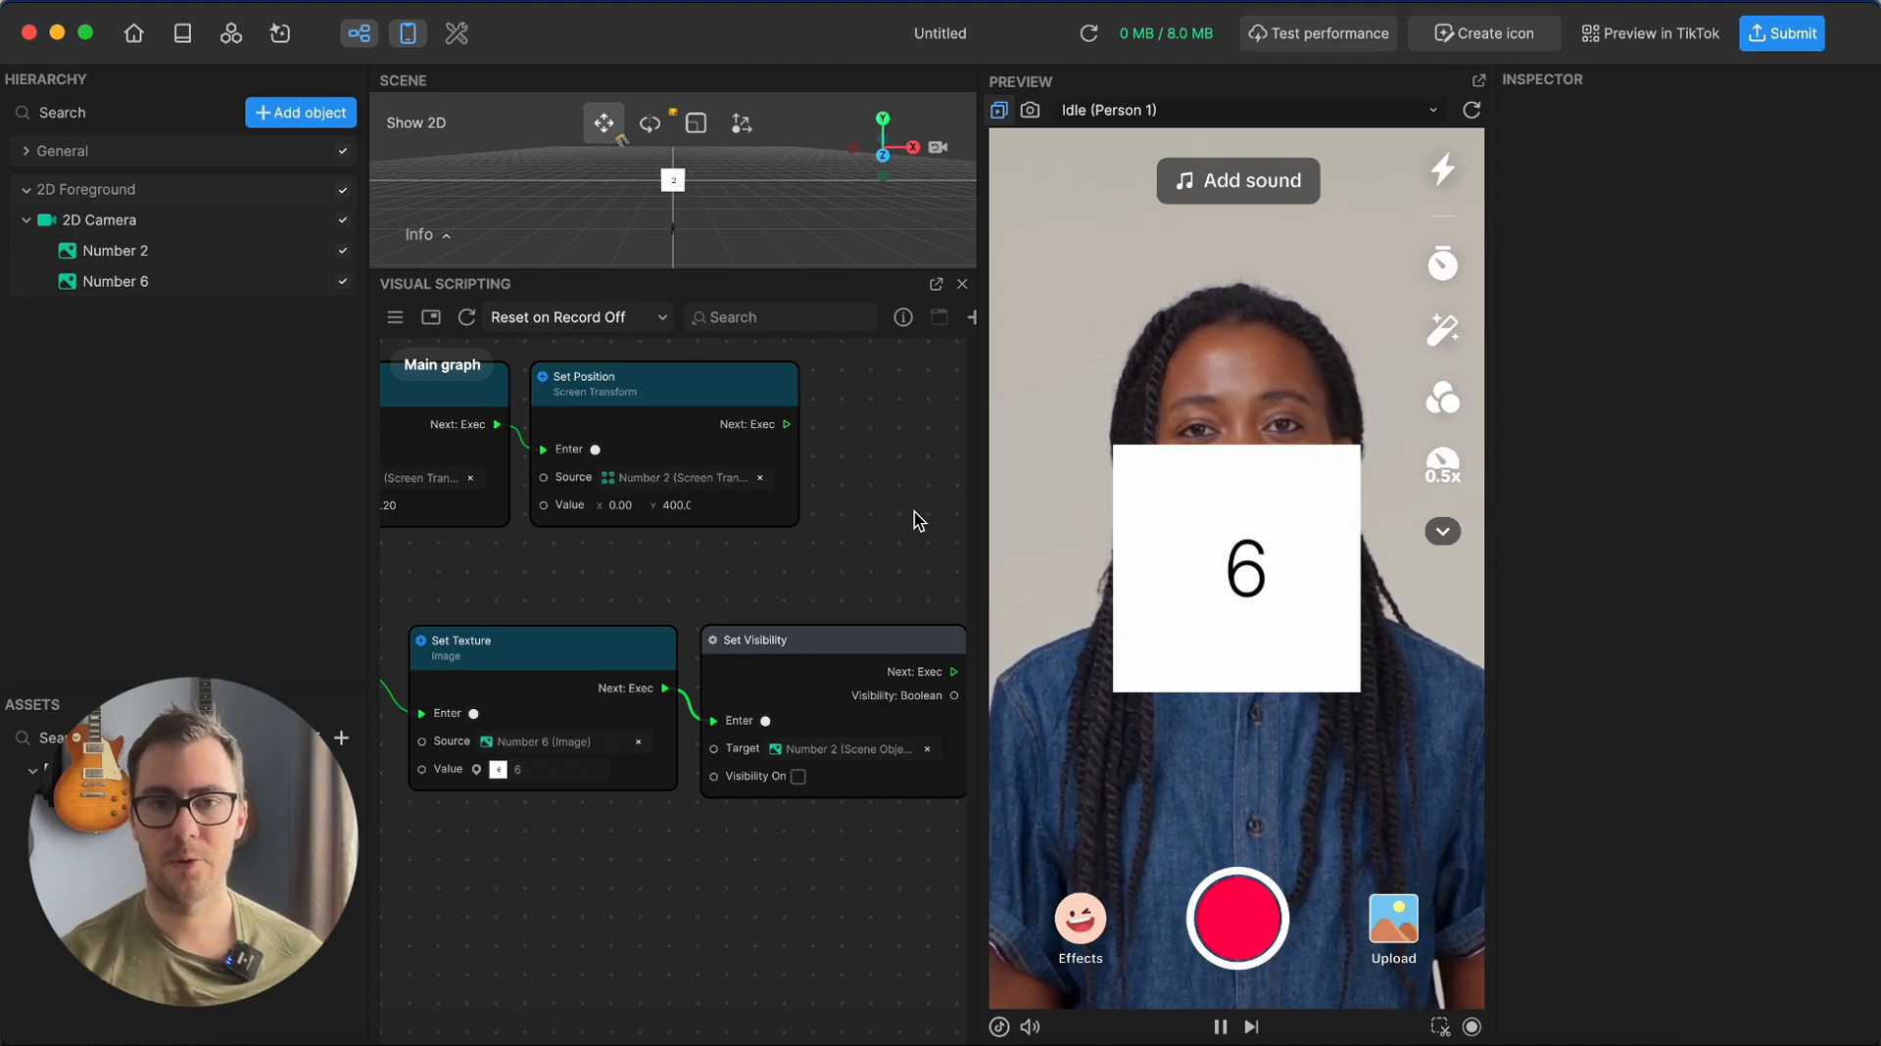
Import the images 1.png, 3.png, 4.png, 5.png, 8.png, 9.png and 10.png from the computer's numbers folder into the project assets
click(341, 738)
mouse_move(432, 730)
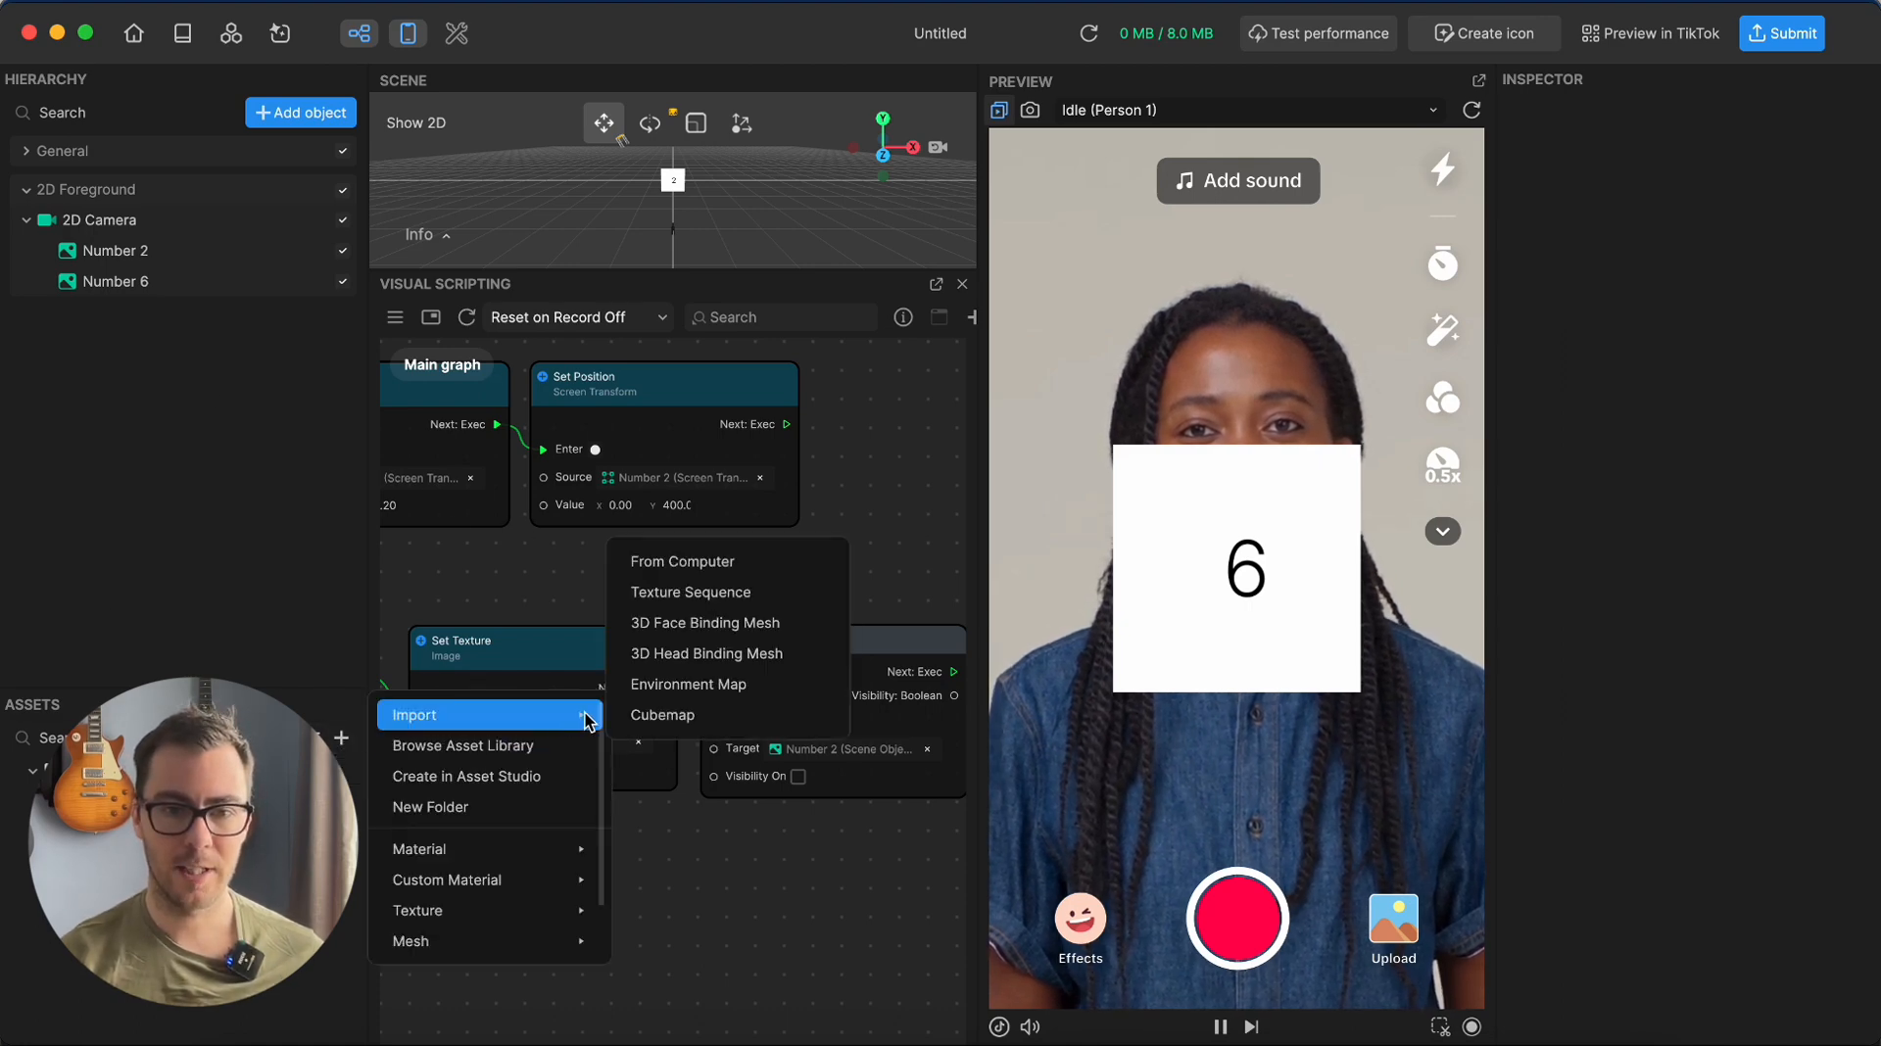
click(702, 573)
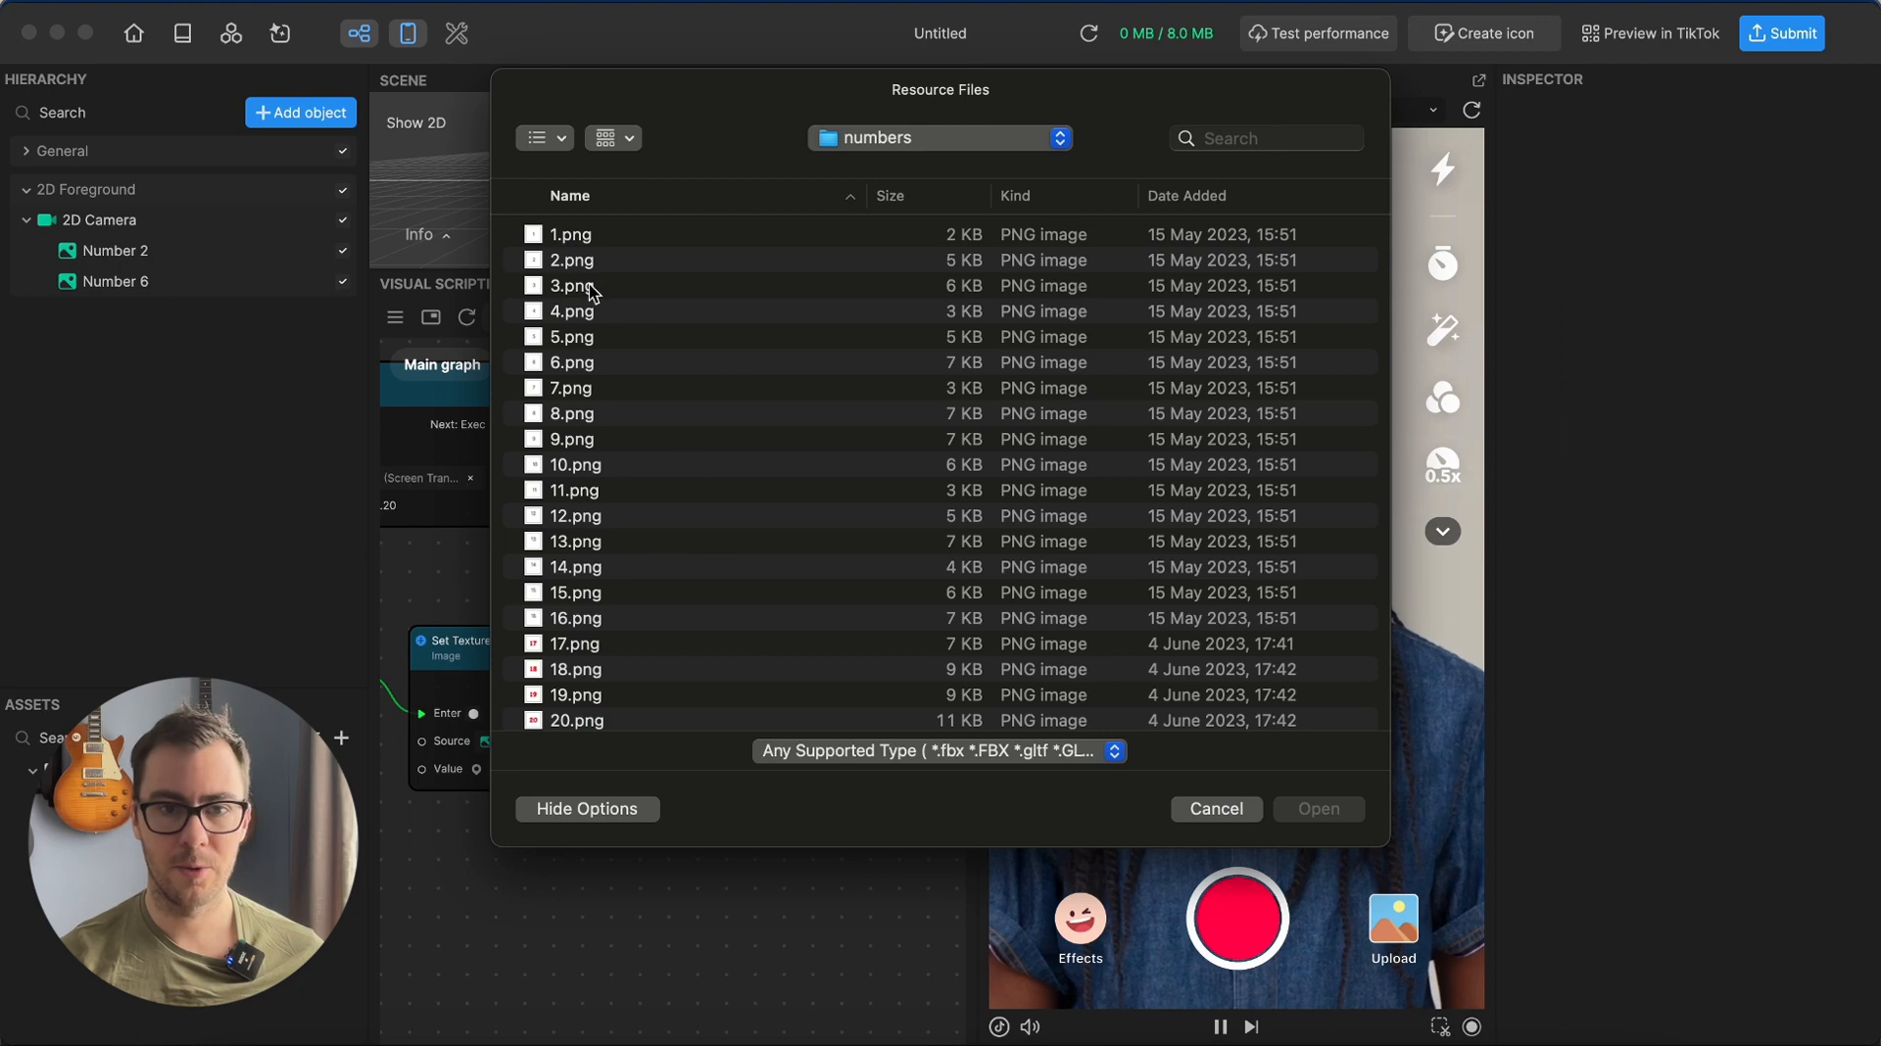
click(572, 241)
super+click(589, 286)
super+click(591, 312)
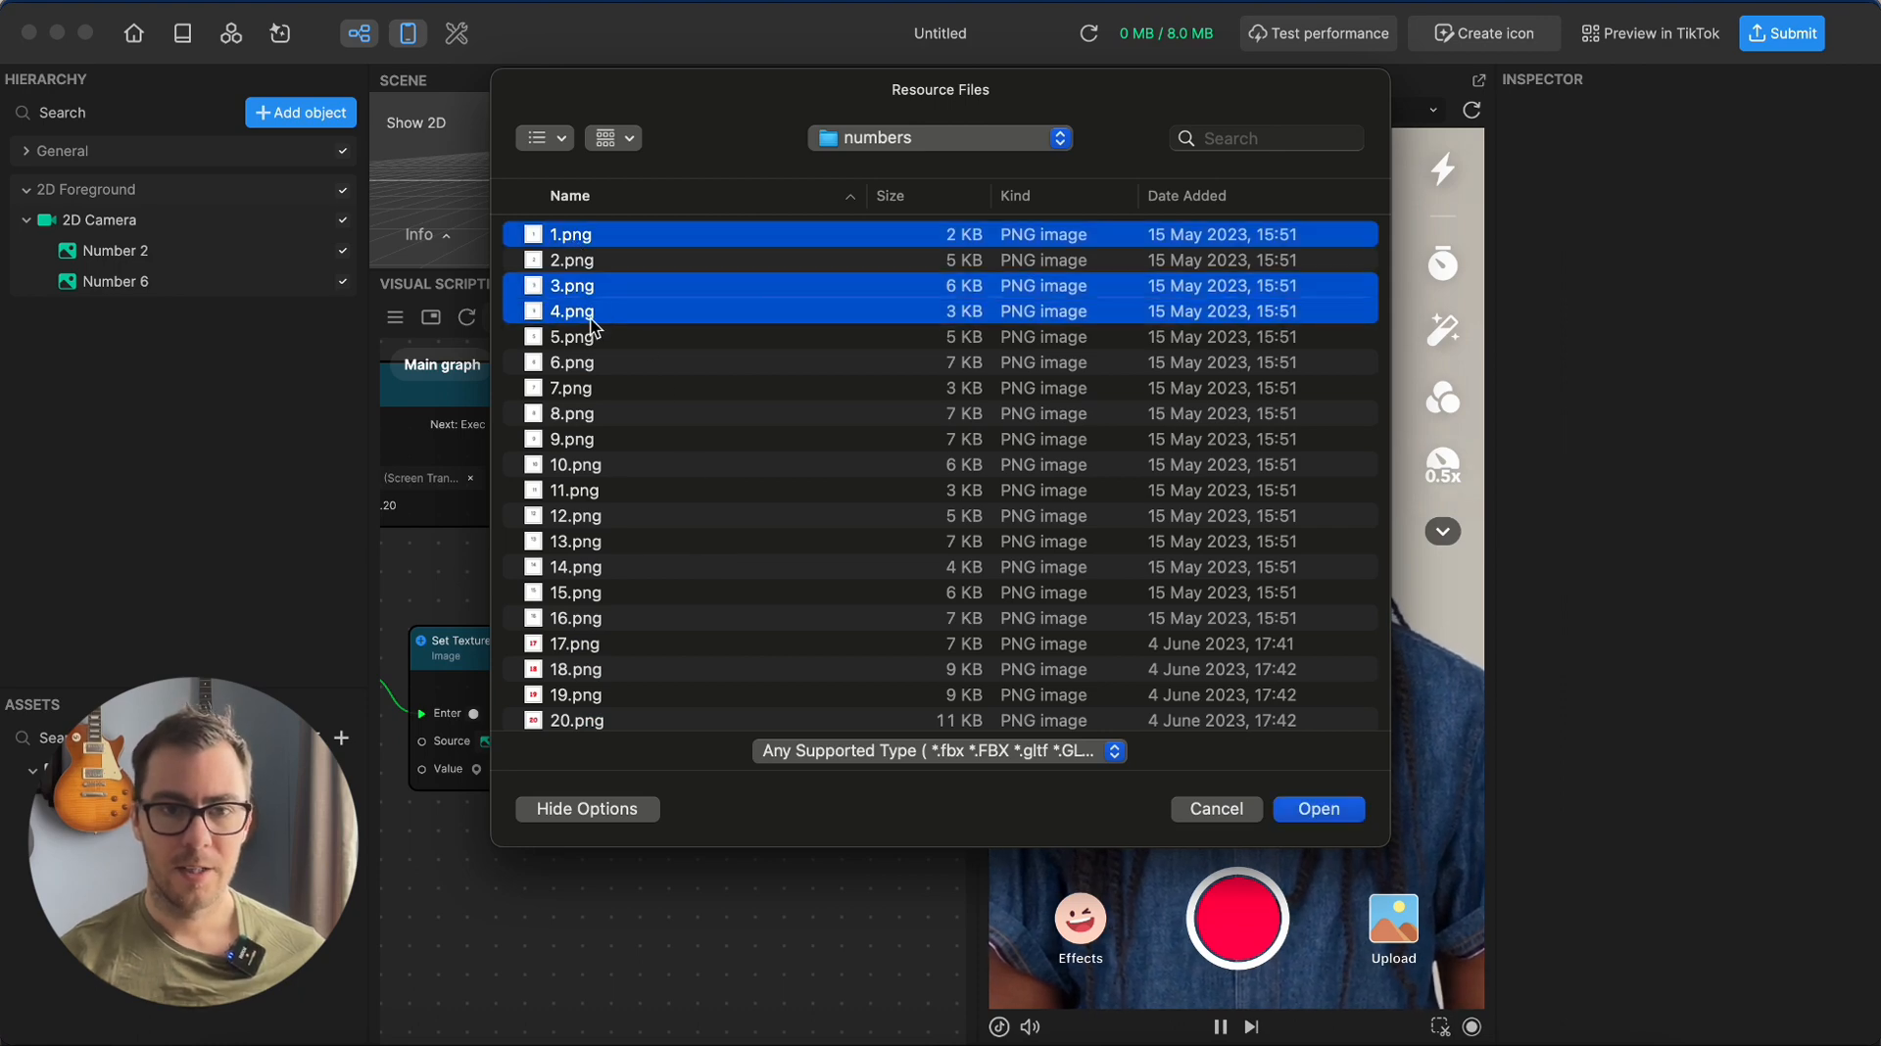
super+click(593, 338)
super+click(598, 414)
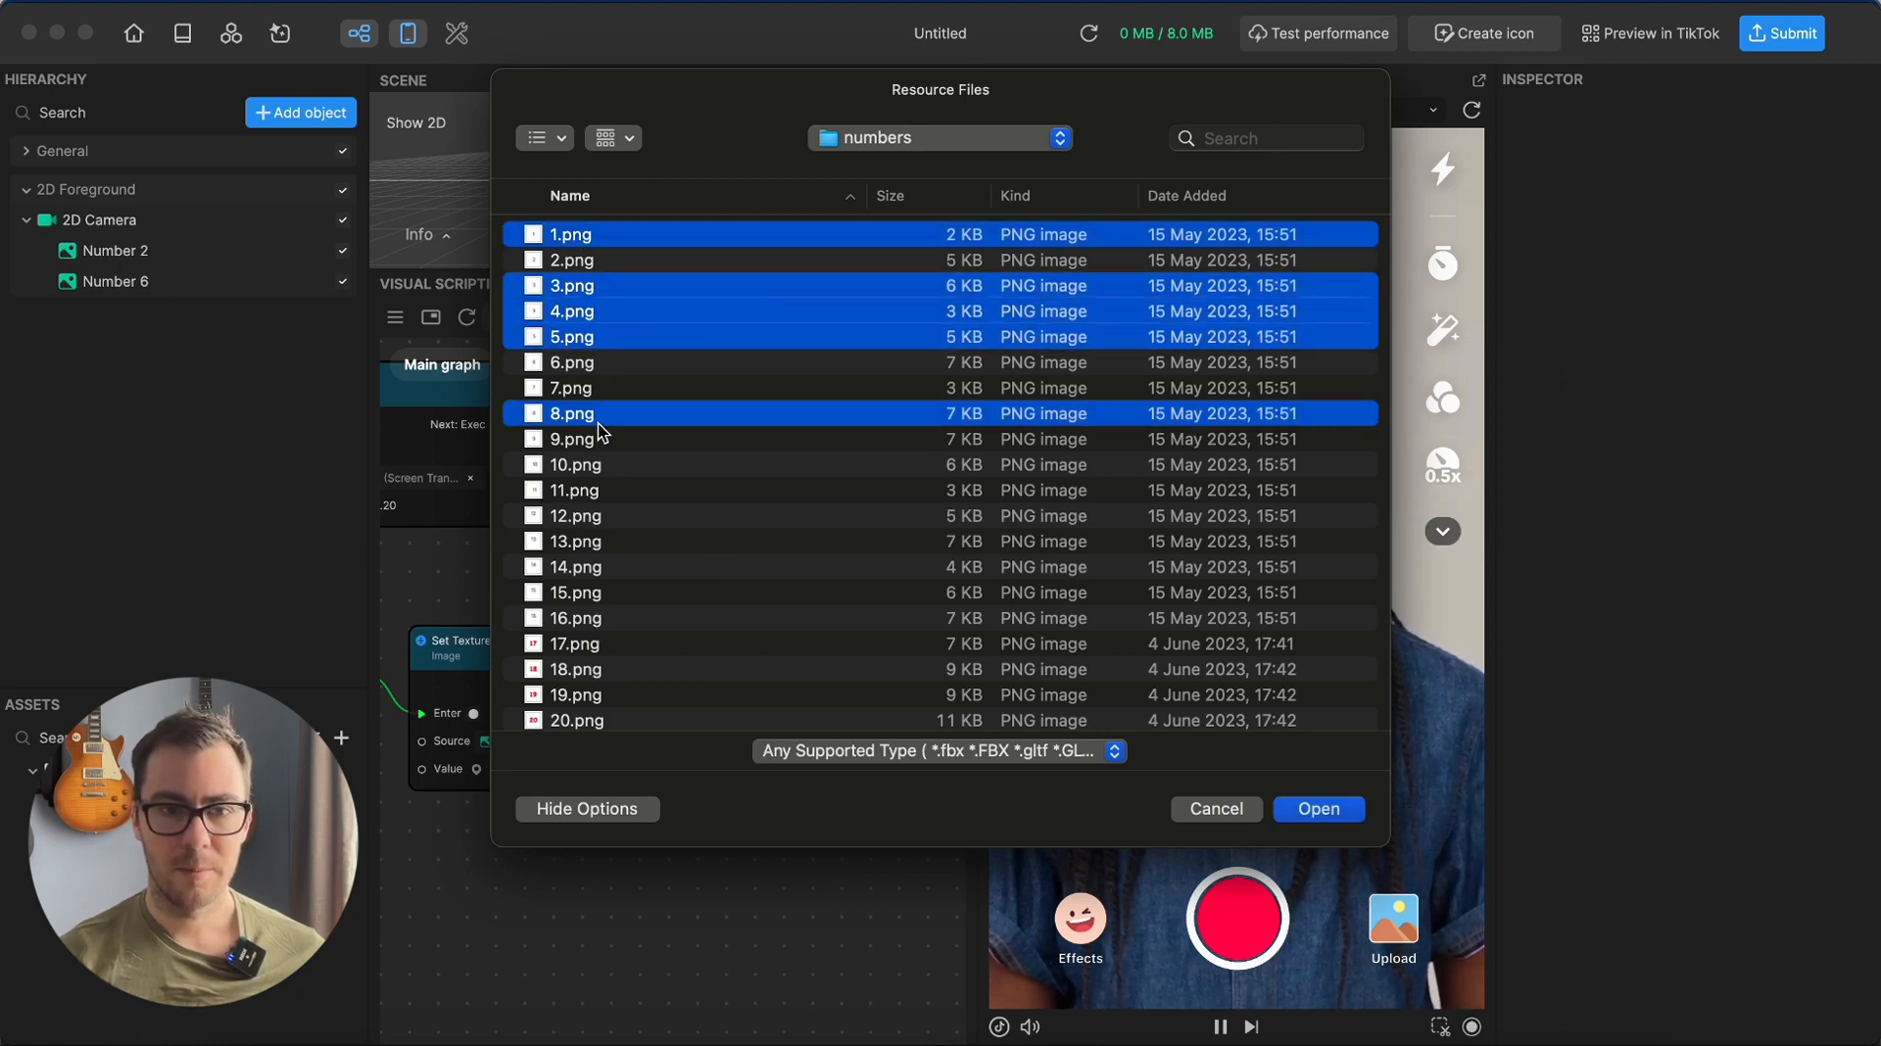
super+click(601, 439)
super+click(601, 464)
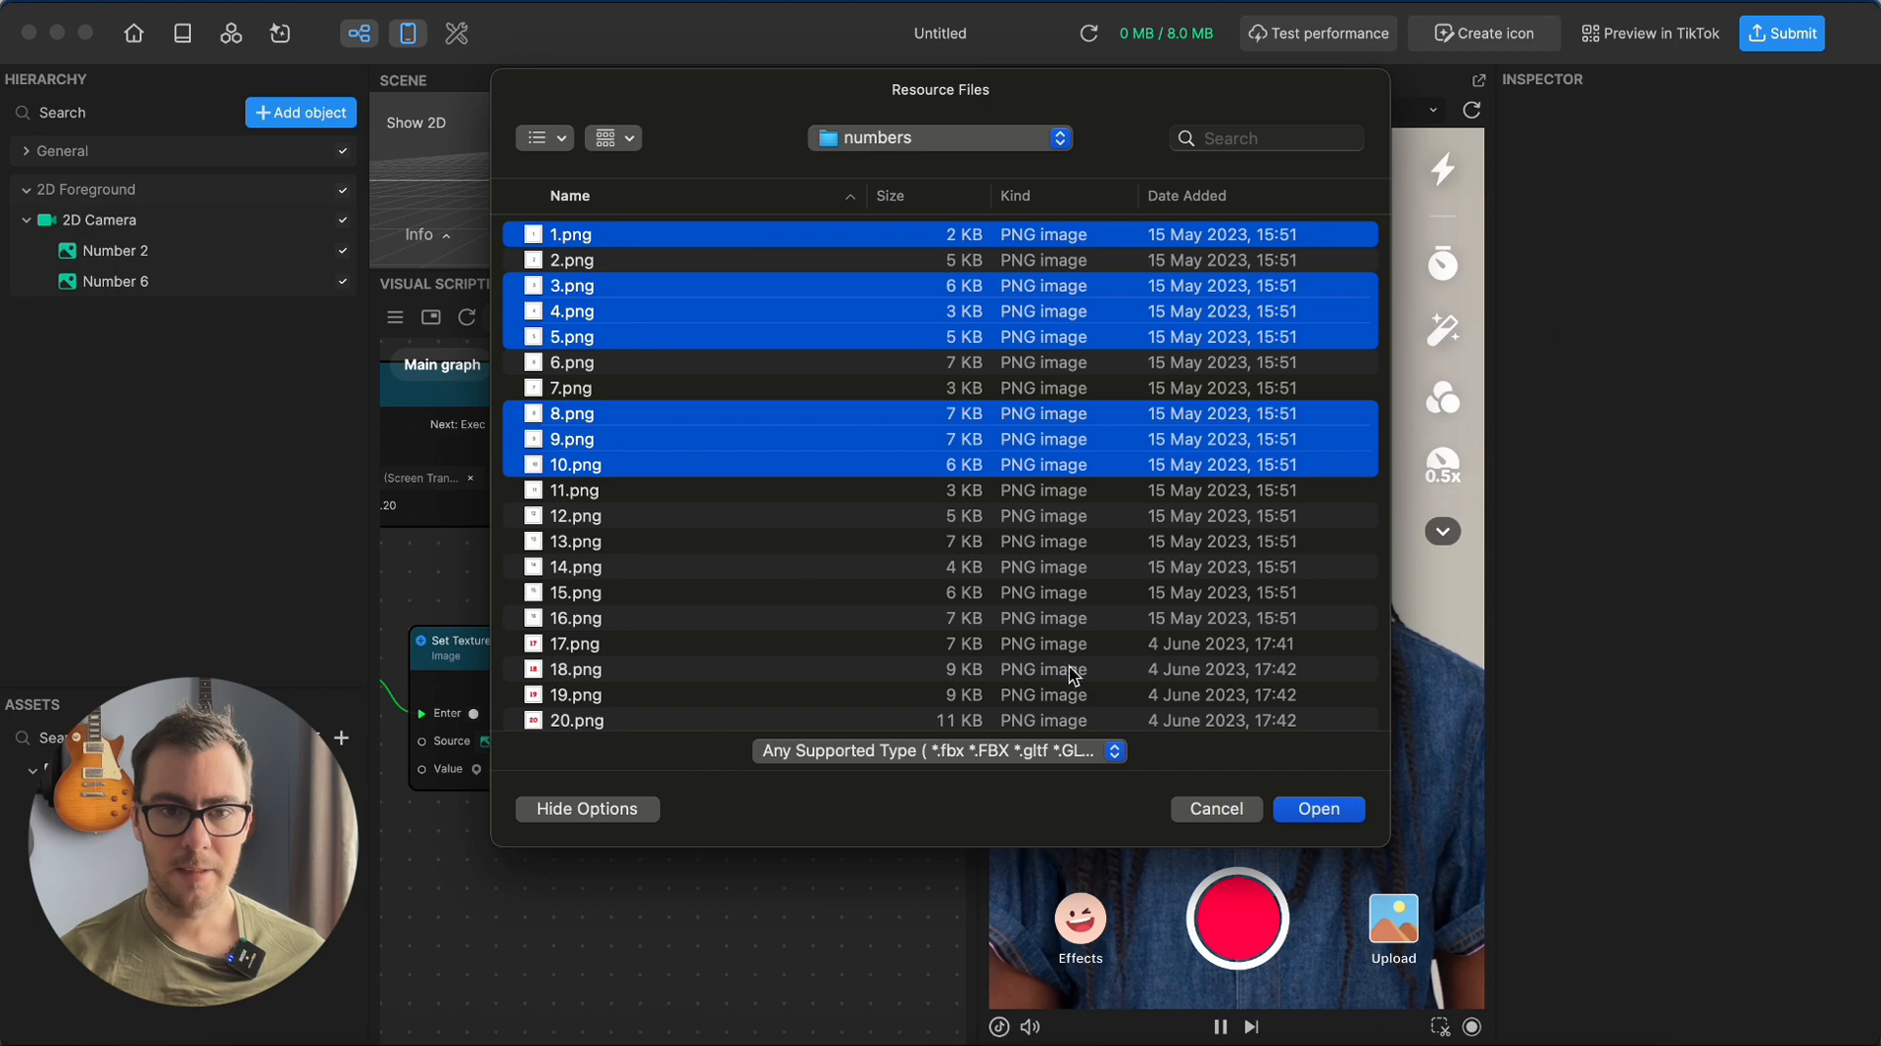
click(1303, 809)
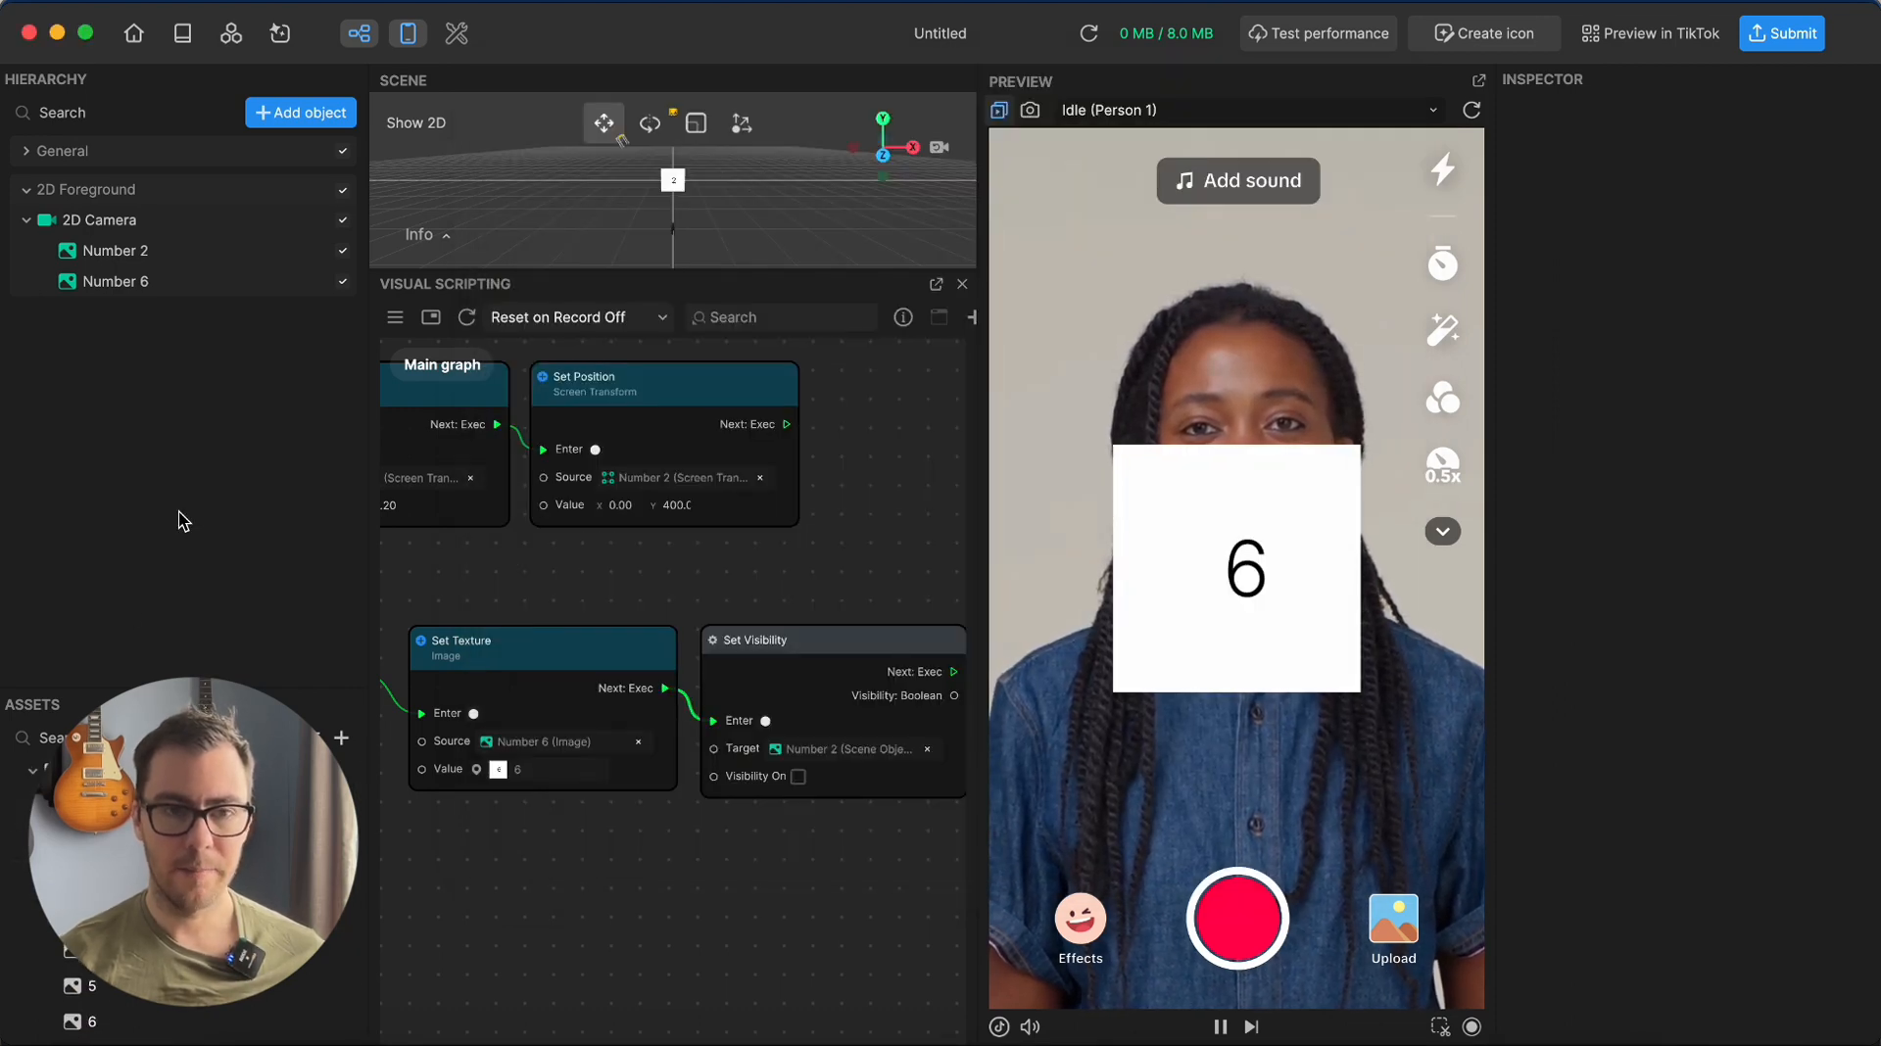
Rename the Number 6 image object in the hierarchy as Random Number
click(140, 285)
click(139, 282)
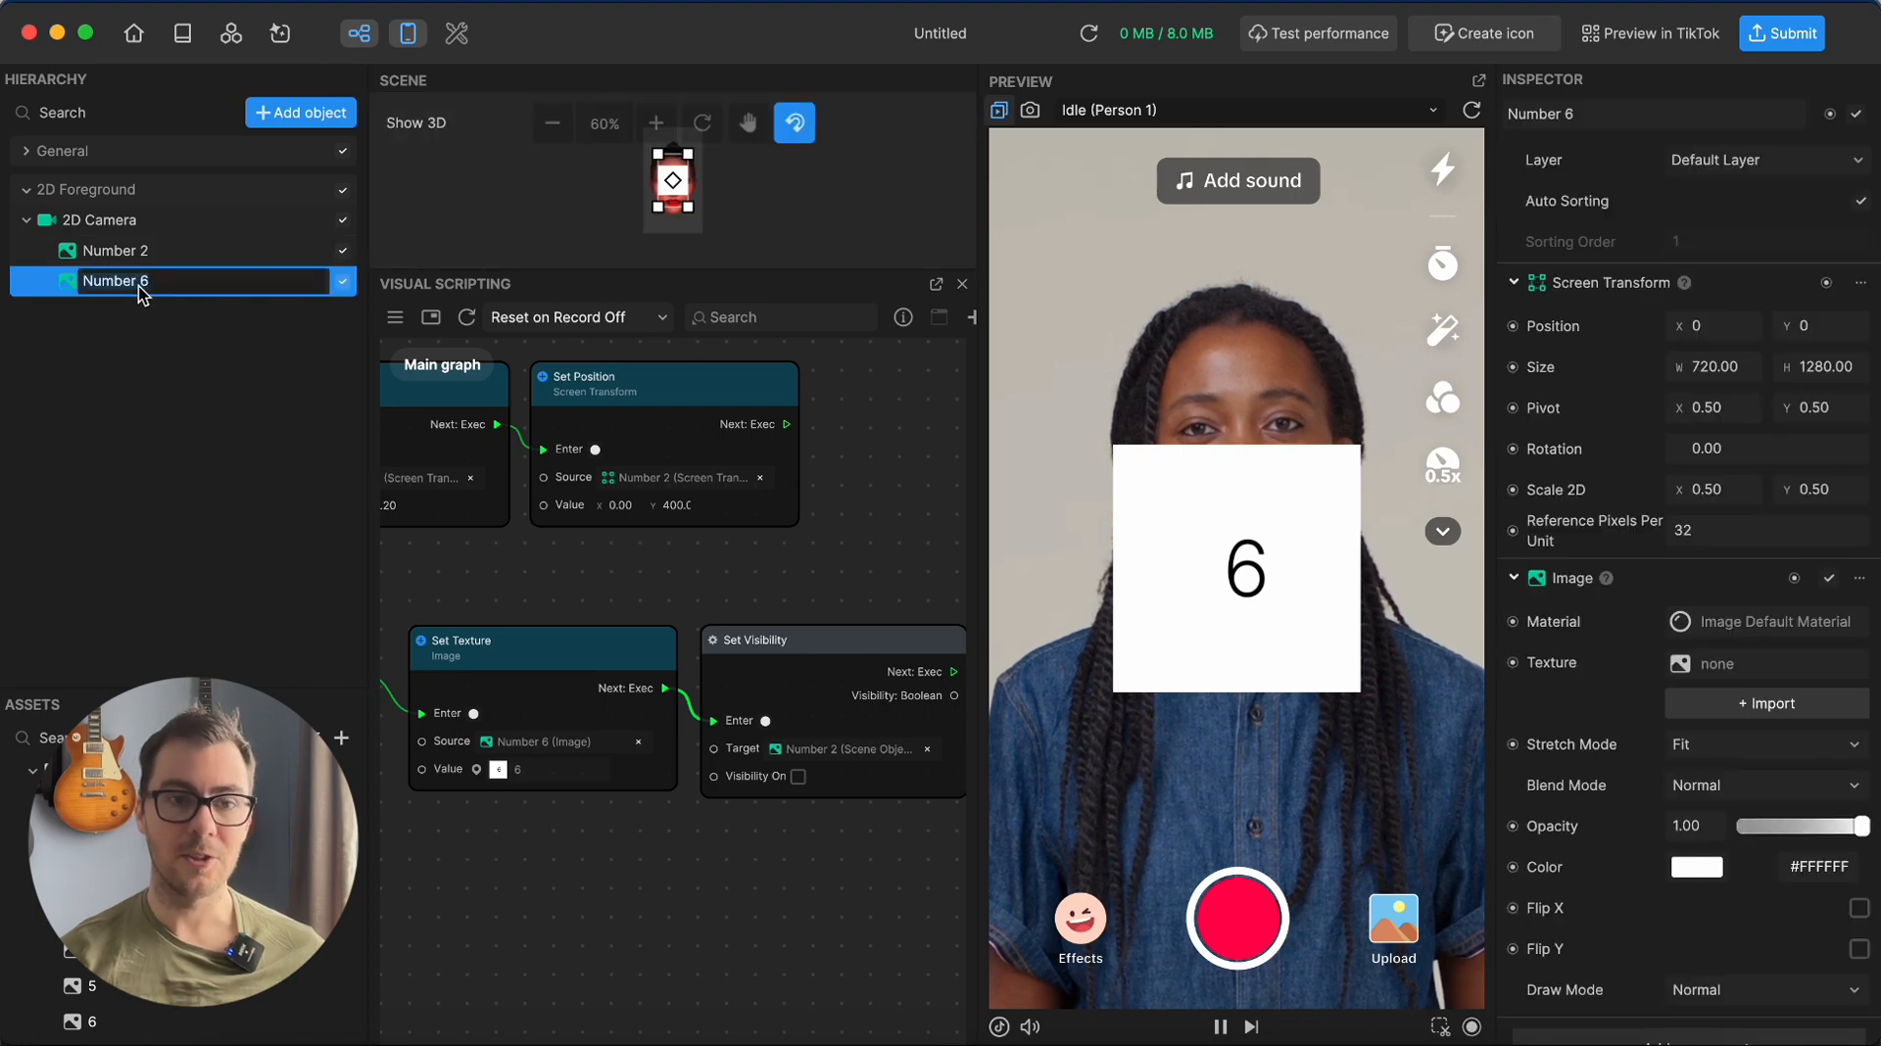
text(RANDOM)
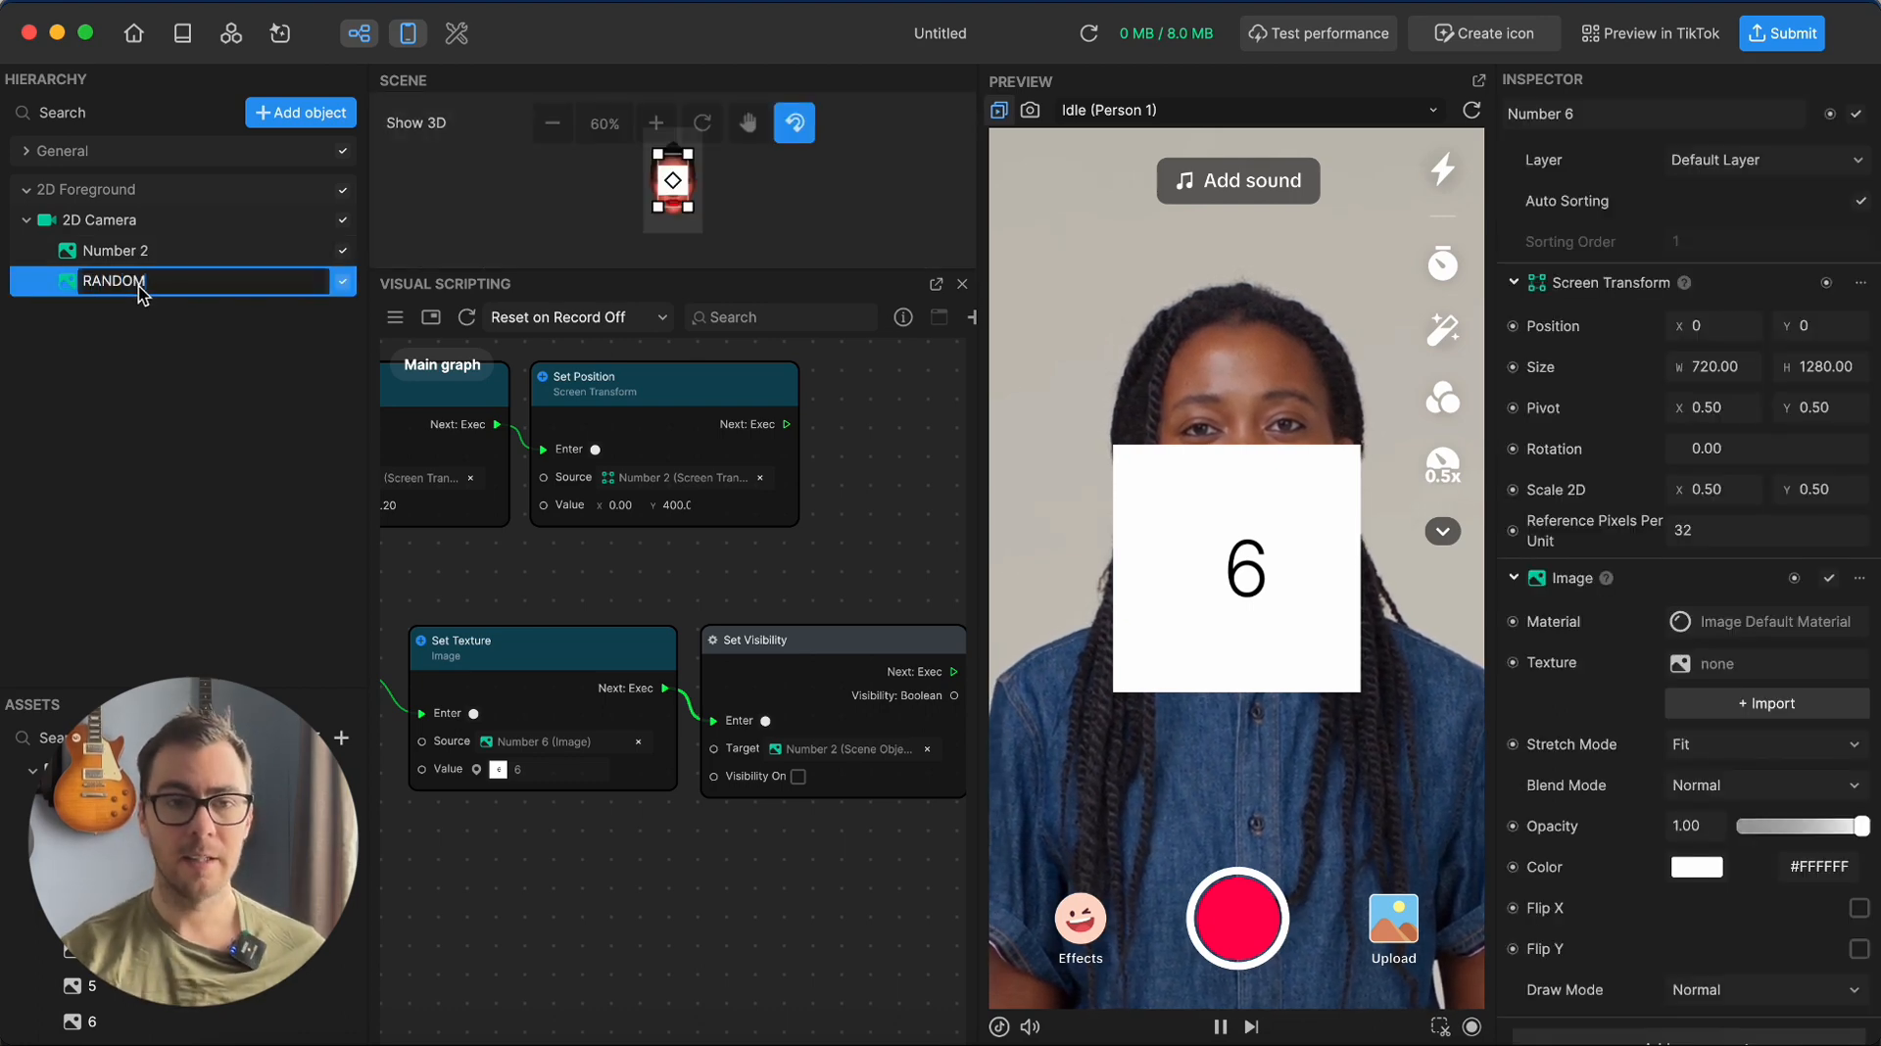
key(BackSpace)
key(BackSpace)
key(BackSpace)
key(BackSpace)
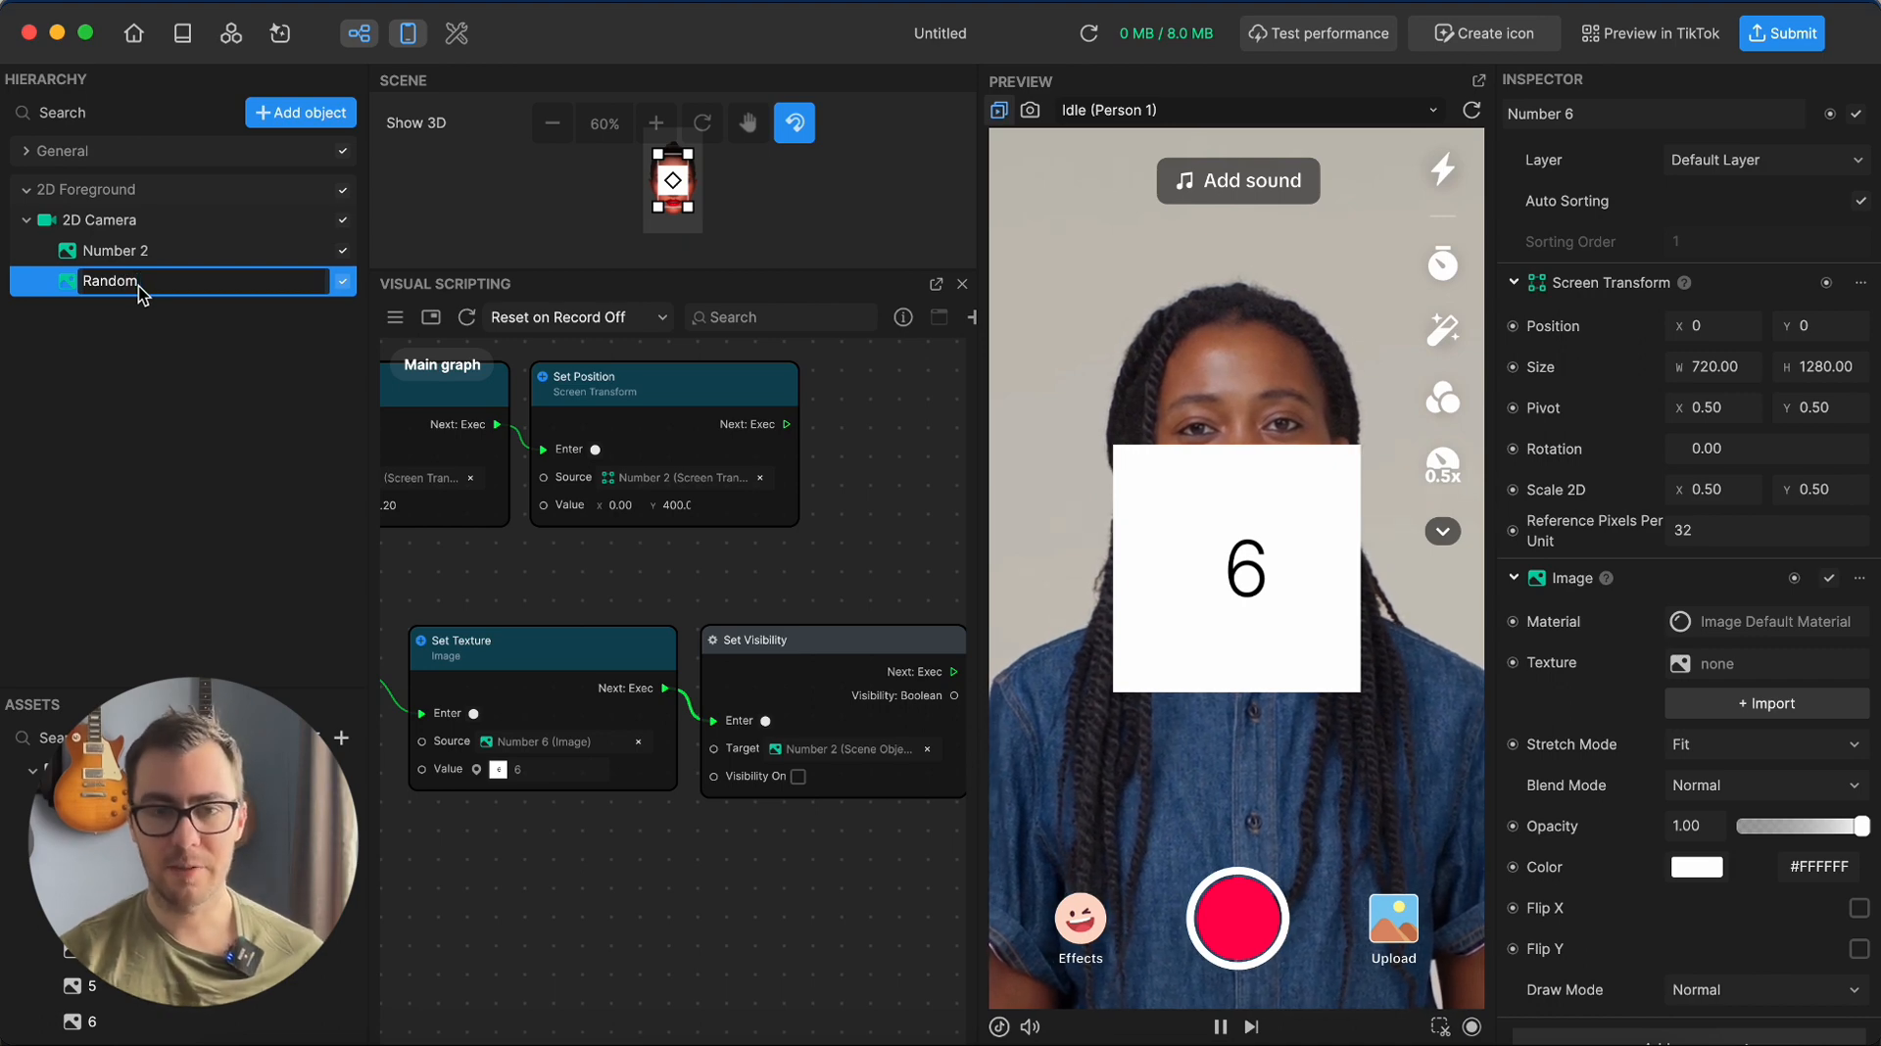
text(Number)
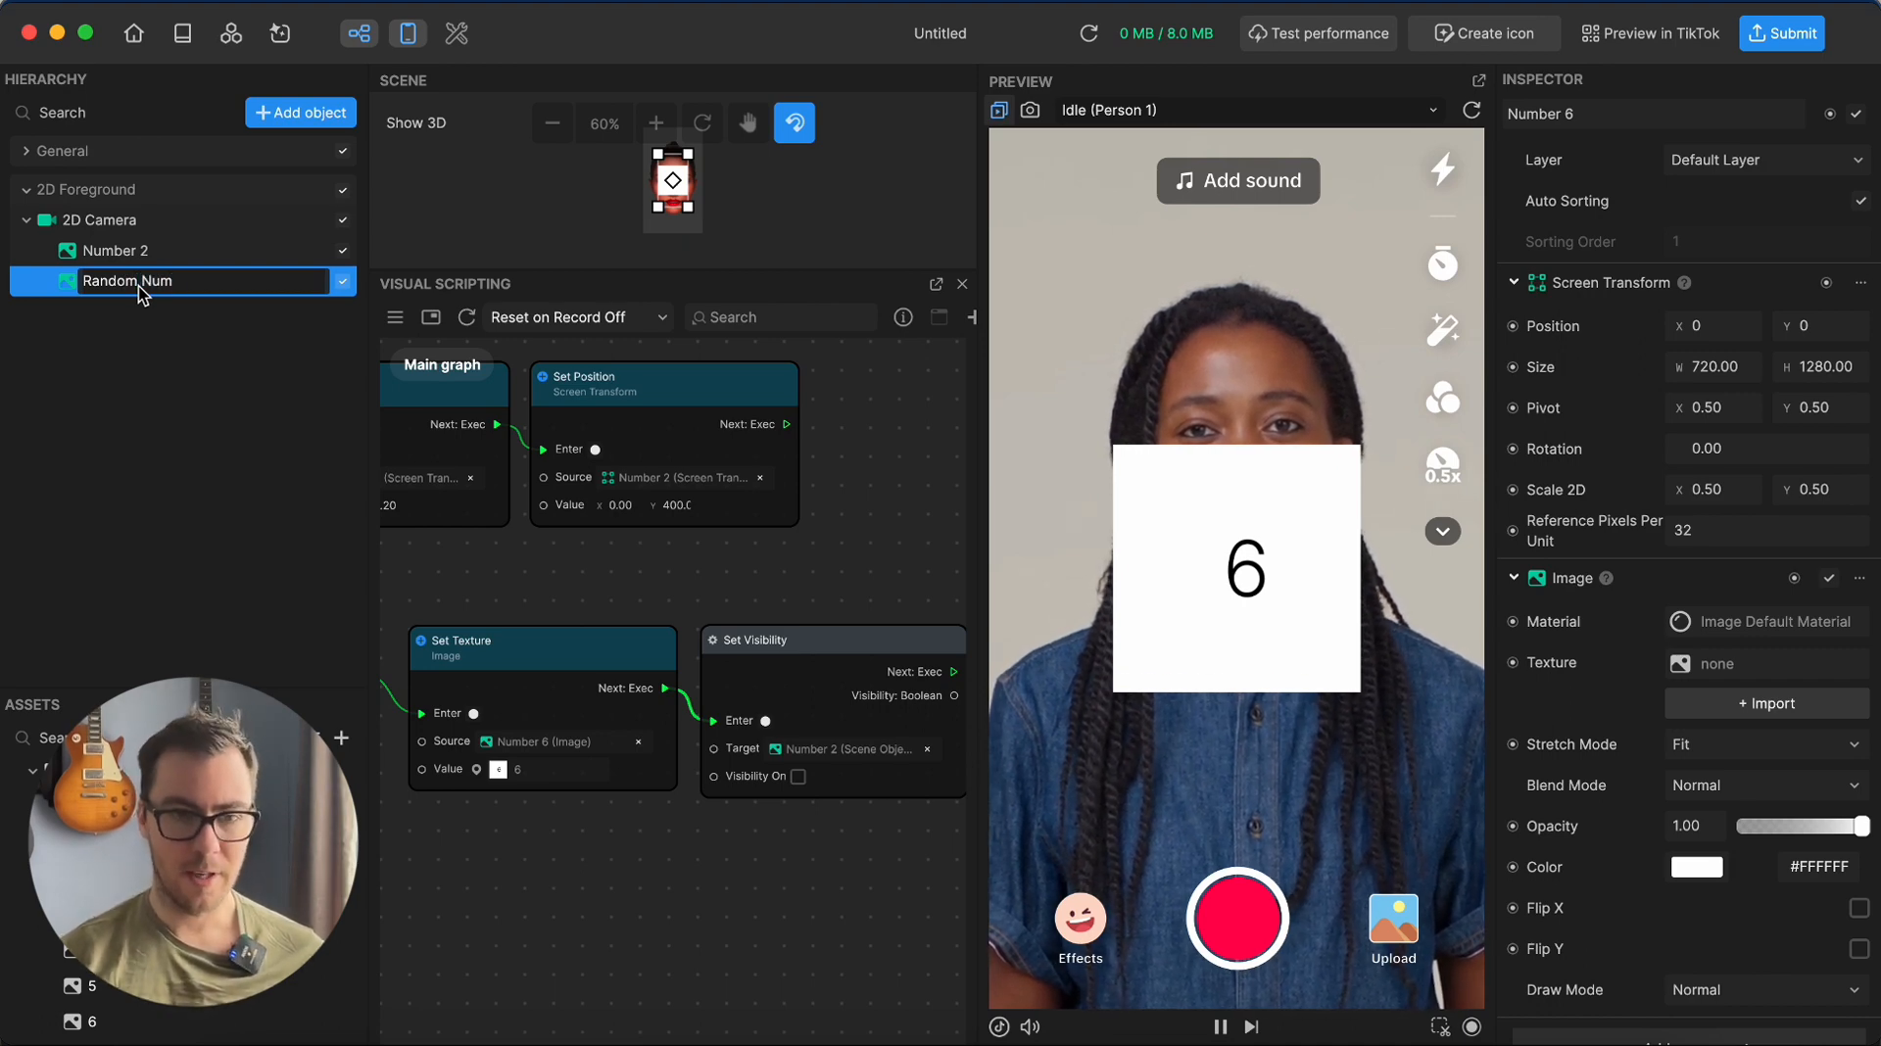
key(Return)
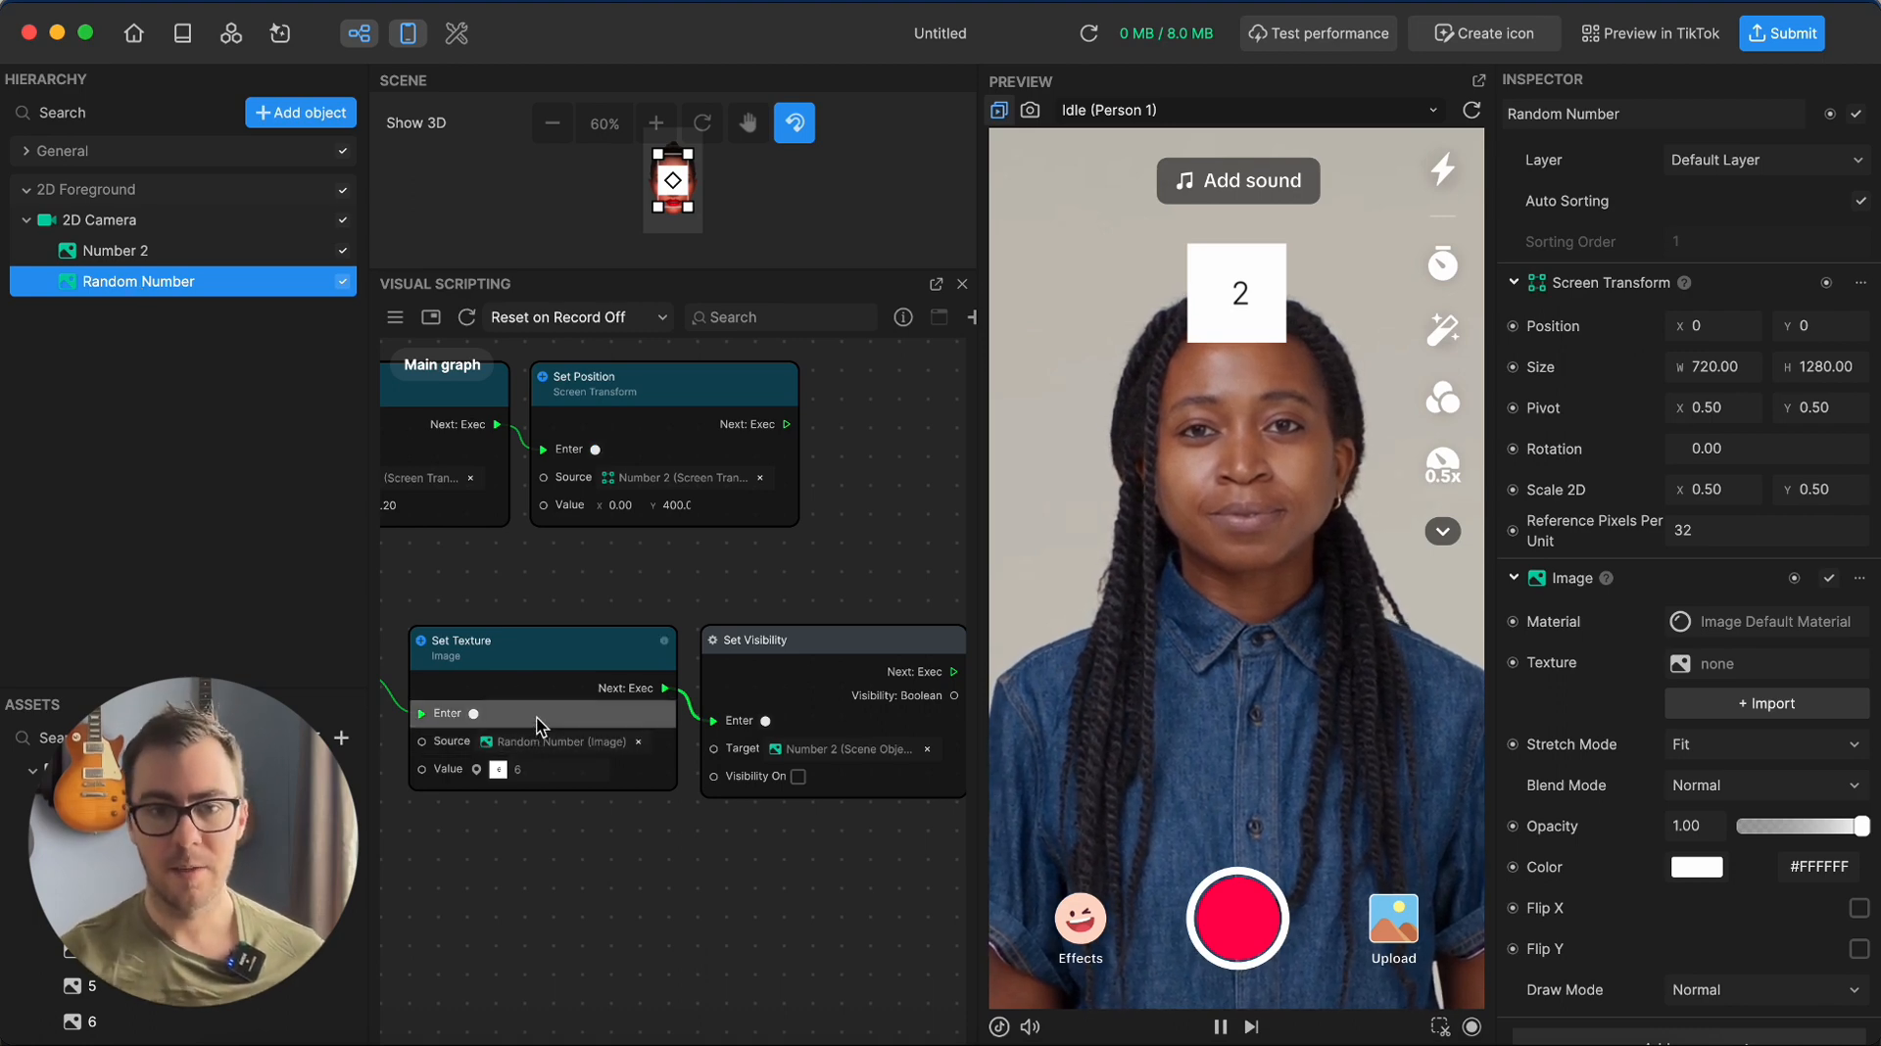
Spread the graph nodes apart to make room between the Screen Image Tap node and the Set Texture and Set Visibility nodes
scroll(539, 746, down, 3)
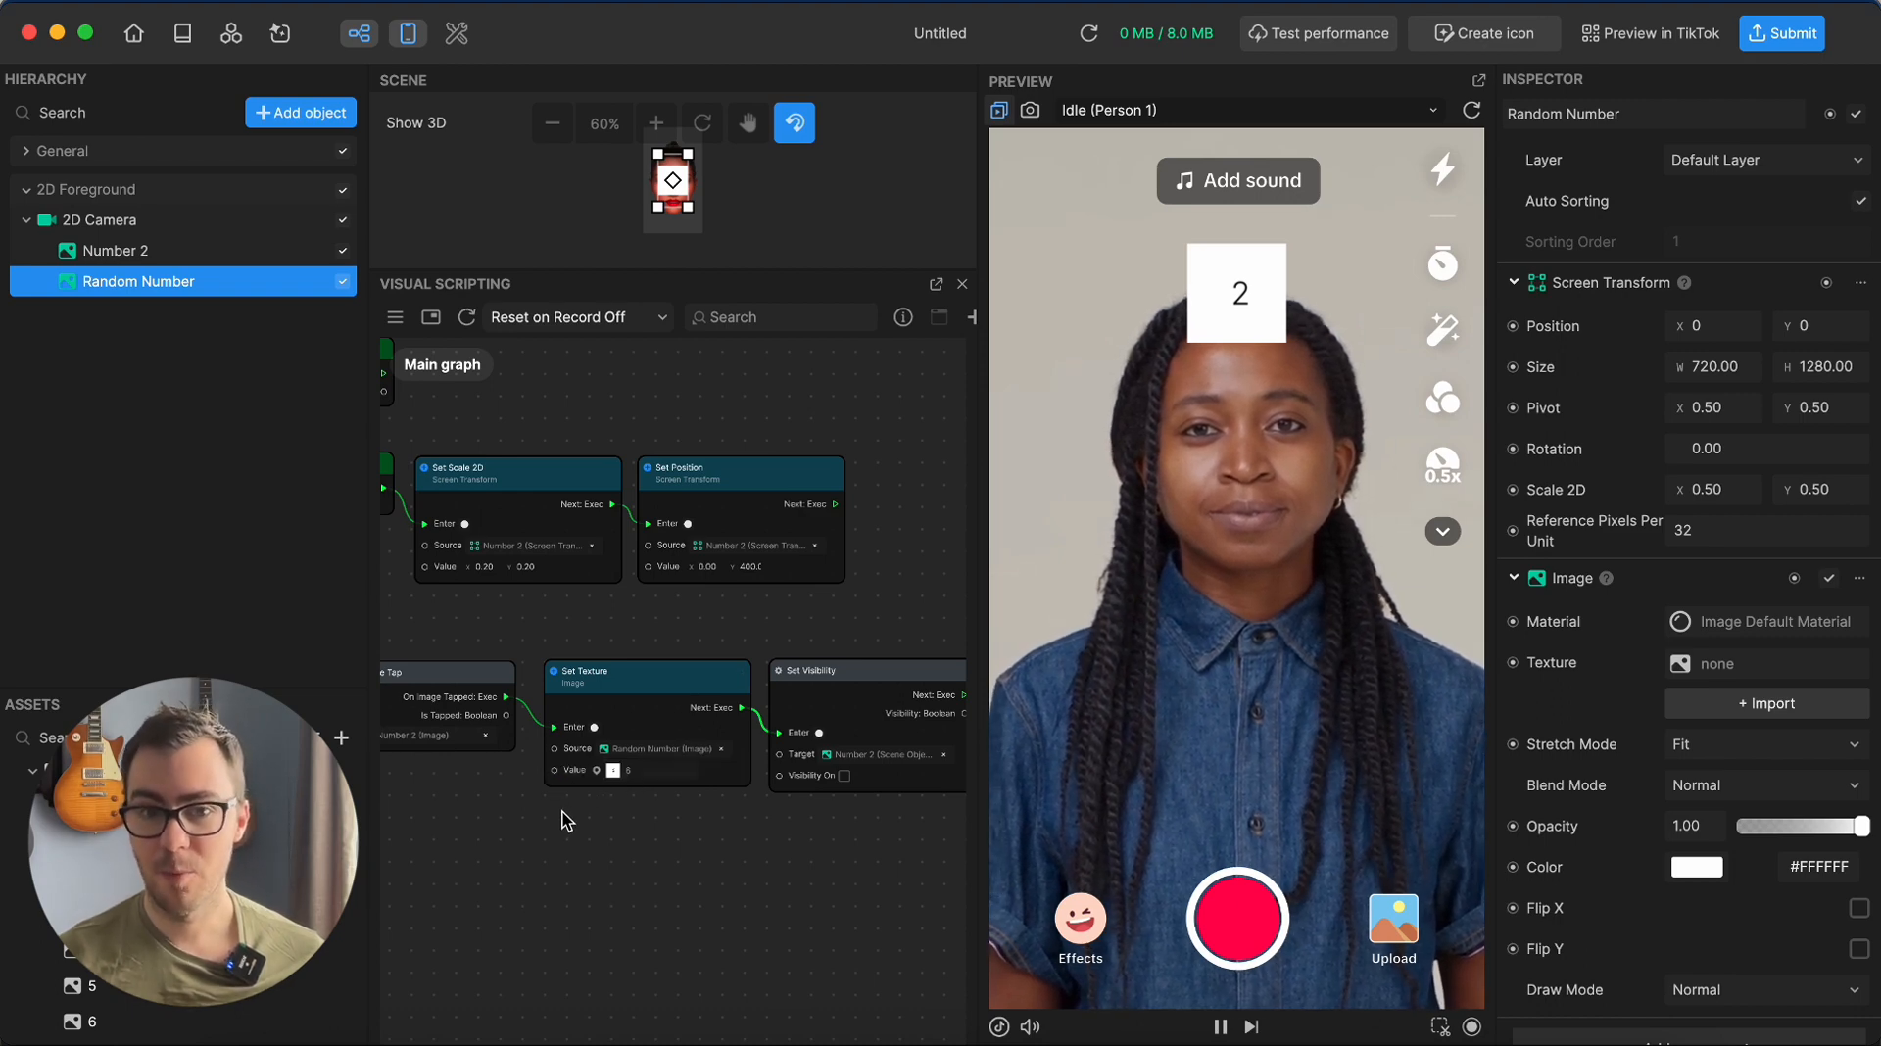
drag(534, 797, 578, 792)
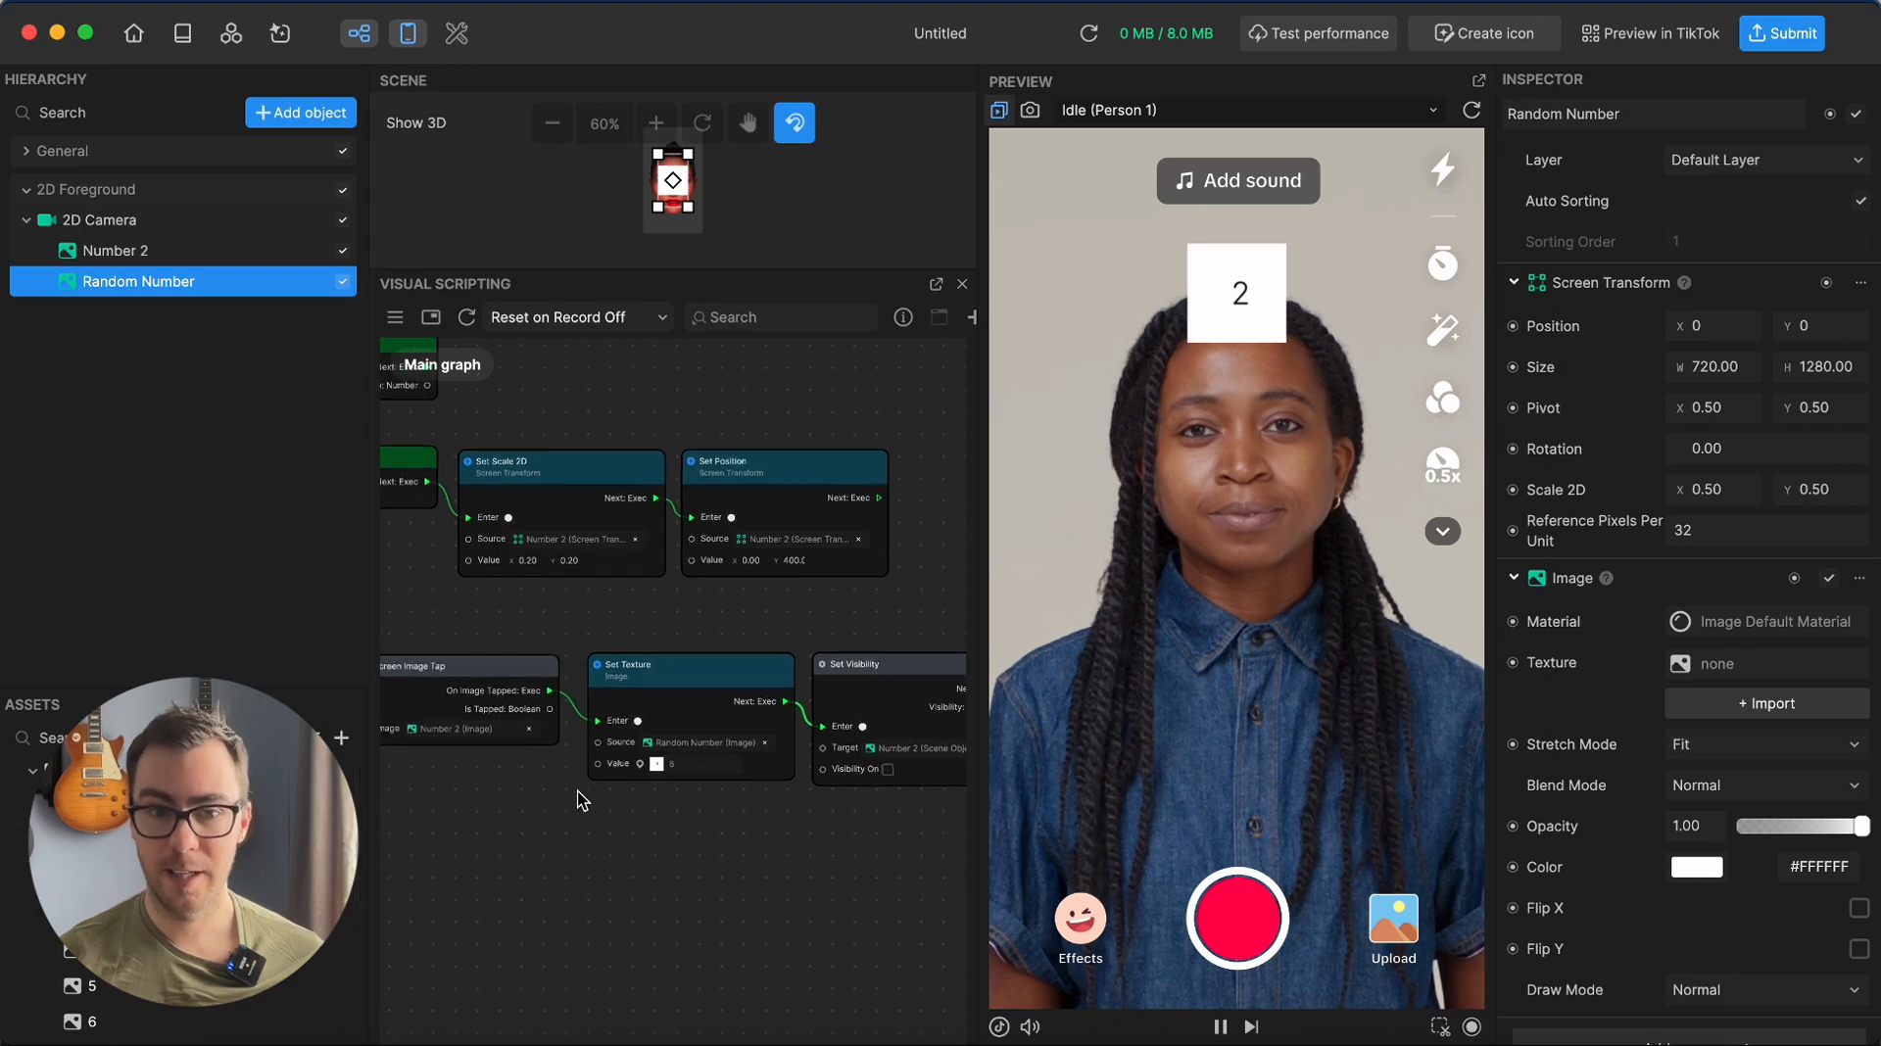
scroll(580, 790, down, 2)
drag(520, 684, 443, 691)
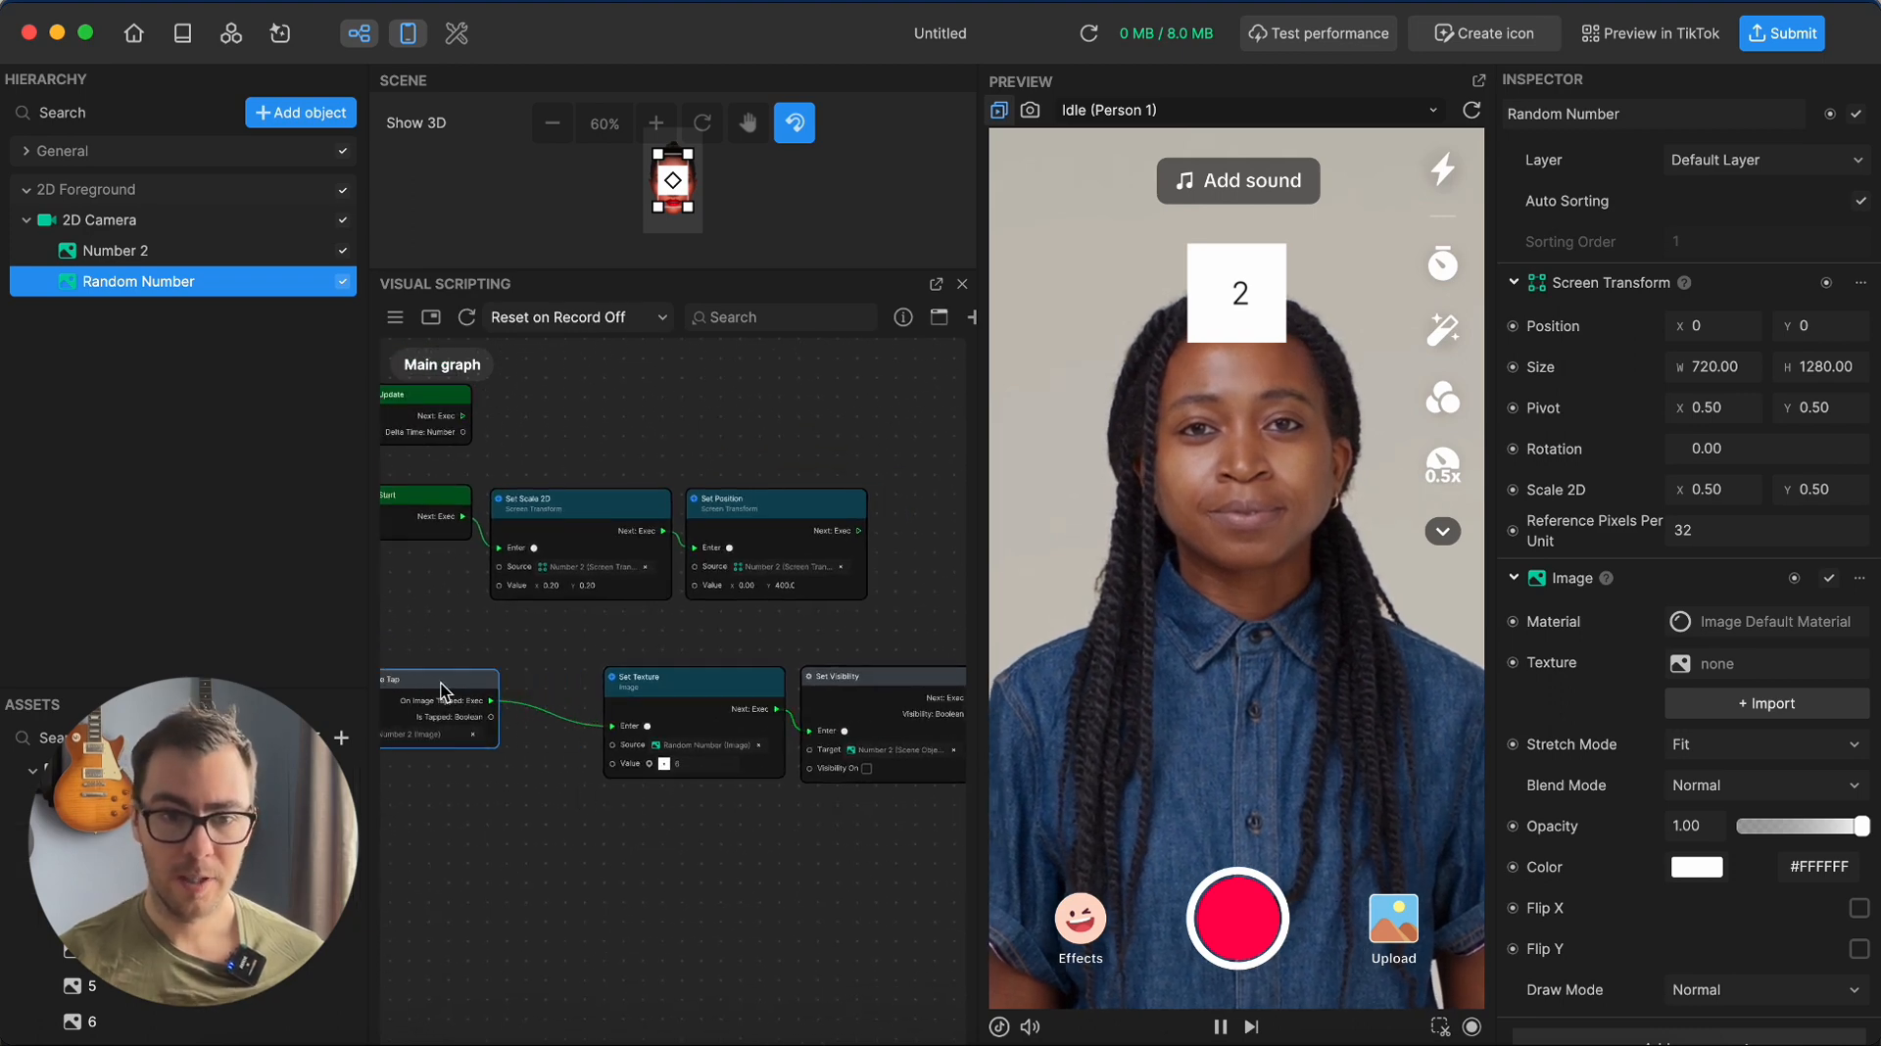
drag(591, 654, 813, 752)
drag(722, 684, 819, 685)
click(832, 888)
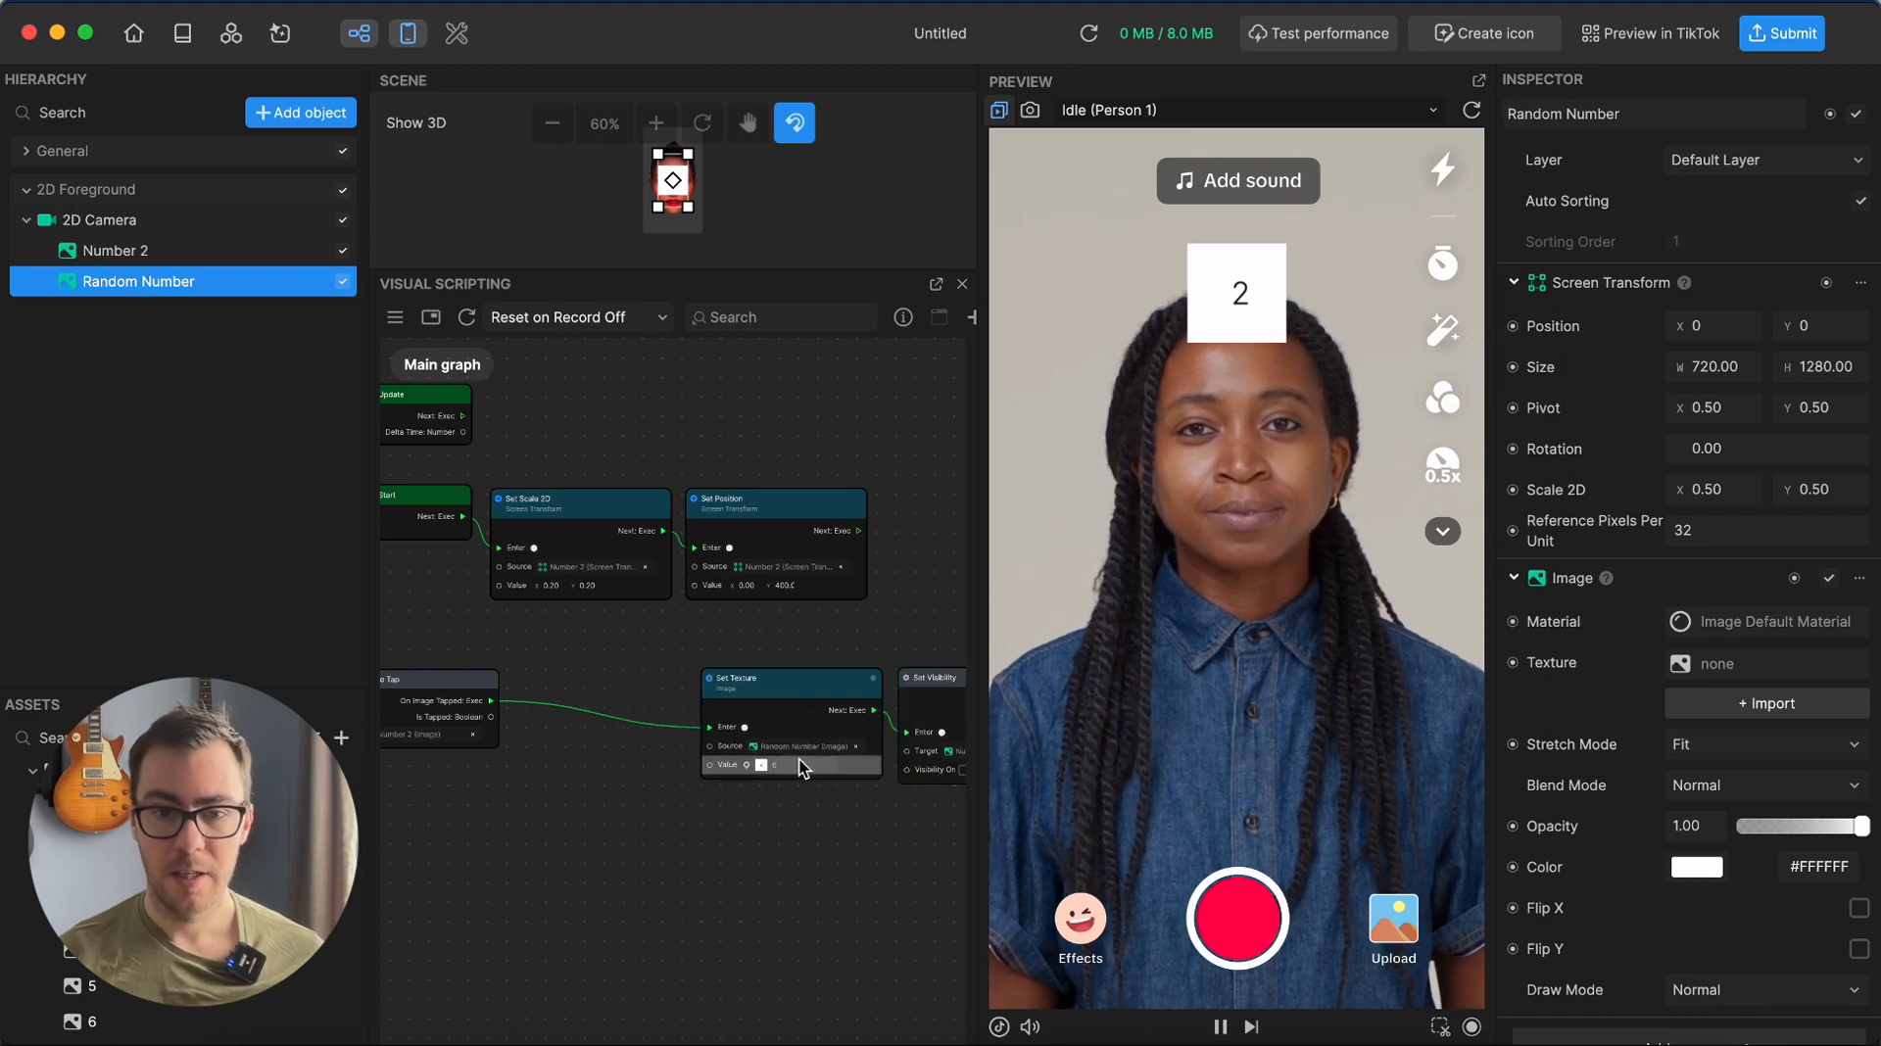
Detach Set Texture from its neighbours, place Set Visibility before it, and connect On Image Tapped to Set Visibility's Enter input
key(BackSpace)
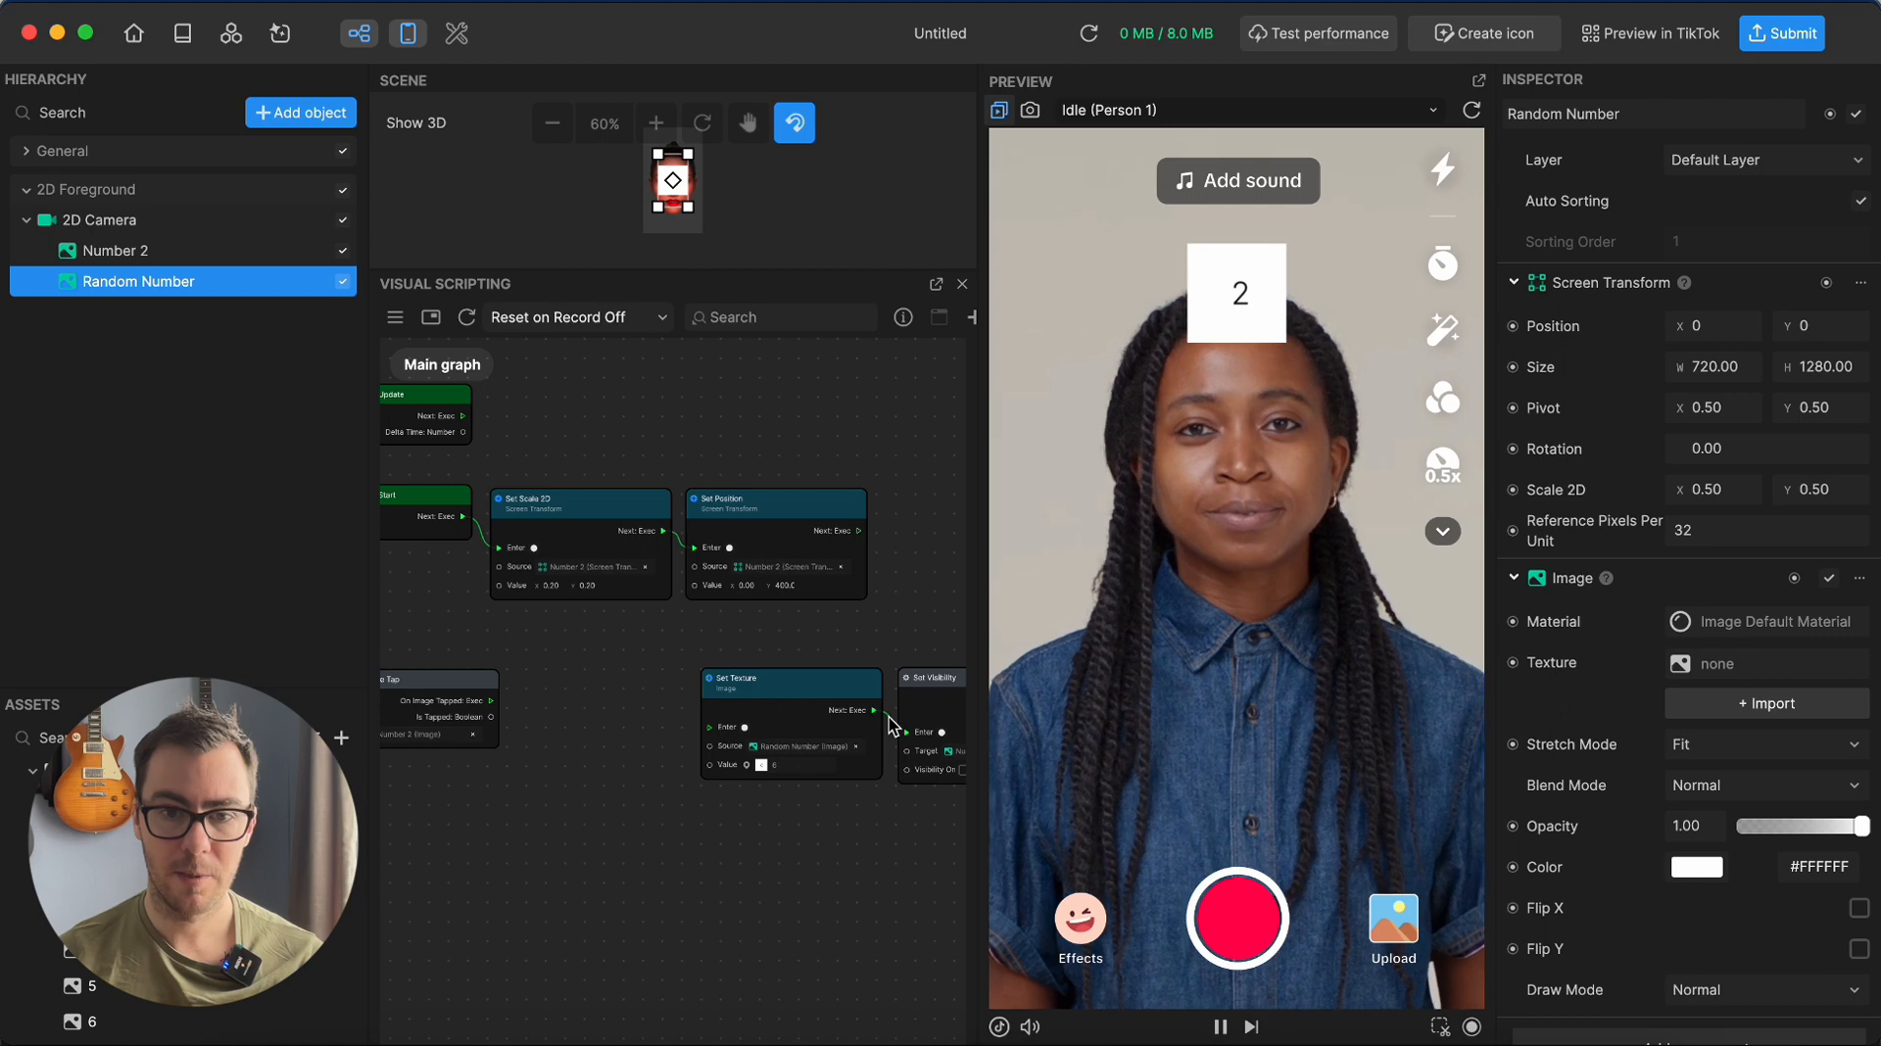
drag(934, 686, 623, 686)
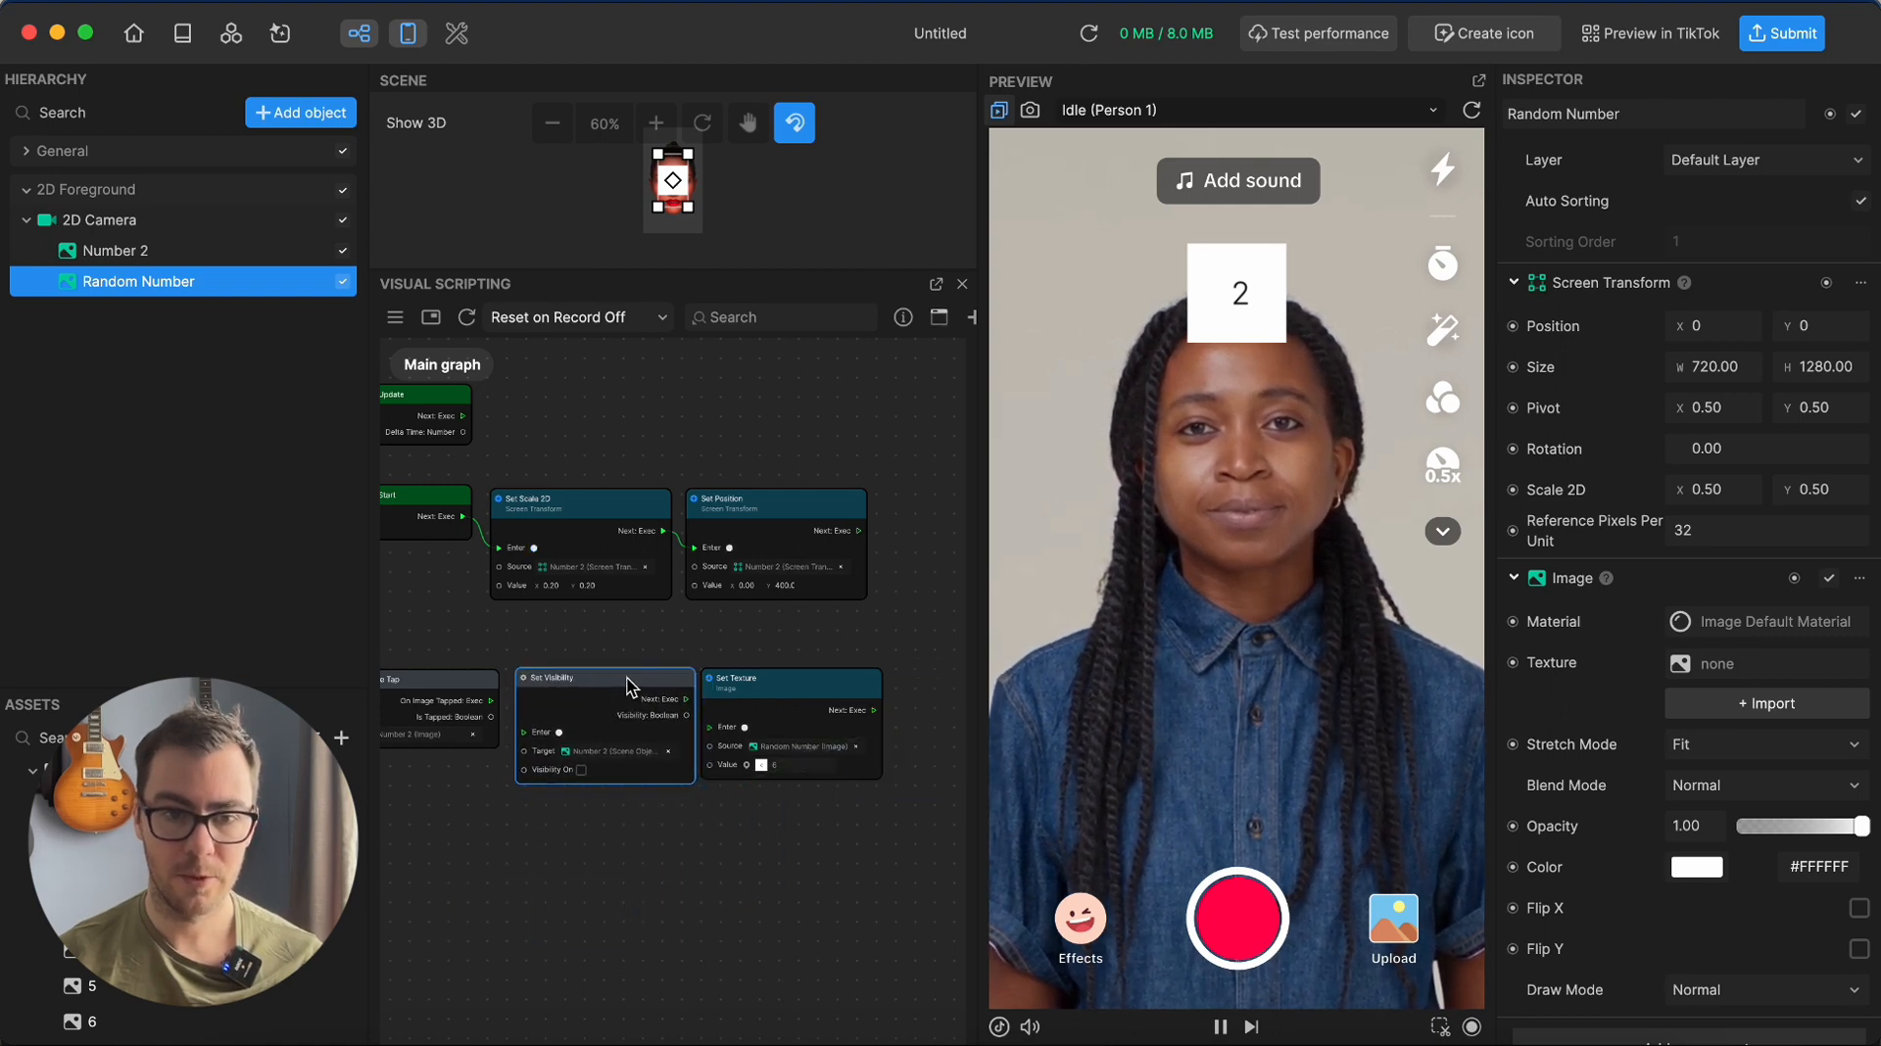
drag(491, 701, 530, 736)
drag(730, 689, 803, 694)
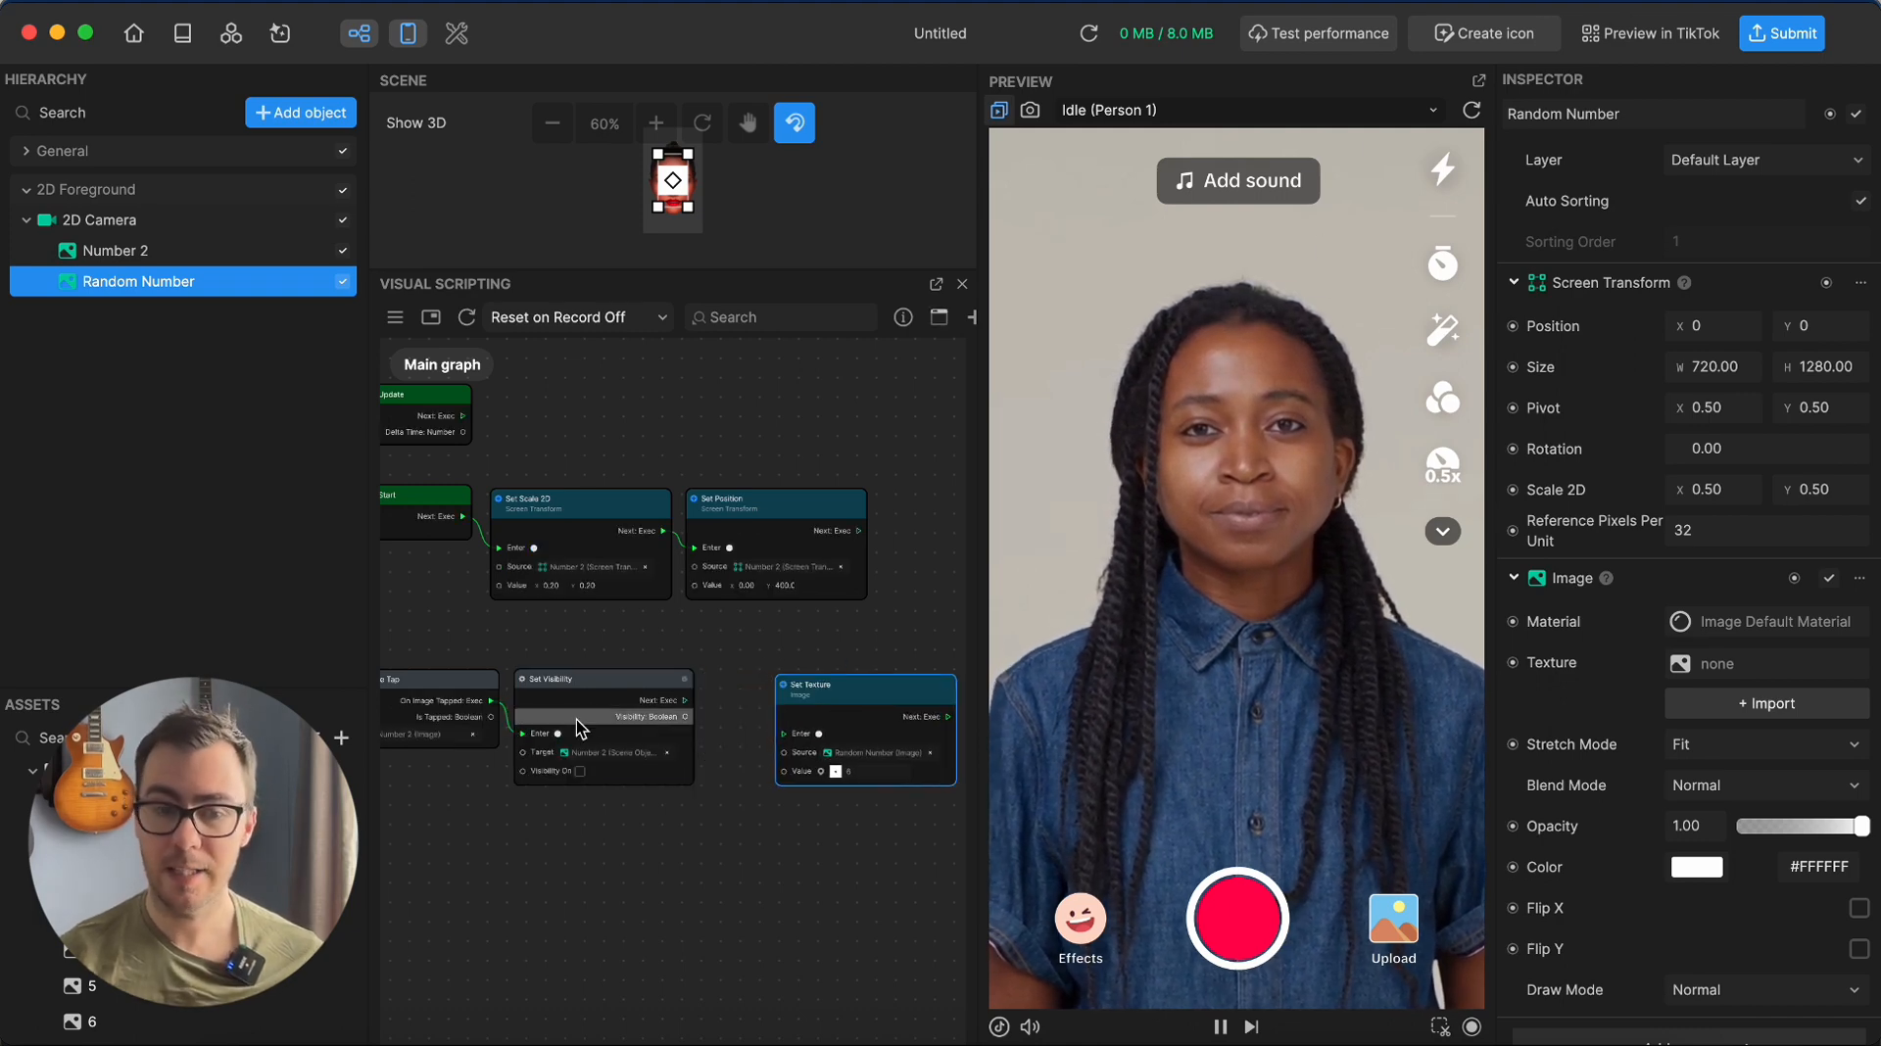
click(1472, 110)
Add a Random node in the space between the Set Visibility and Set Texture nodes
drag(794, 650, 940, 727)
right_click(782, 756)
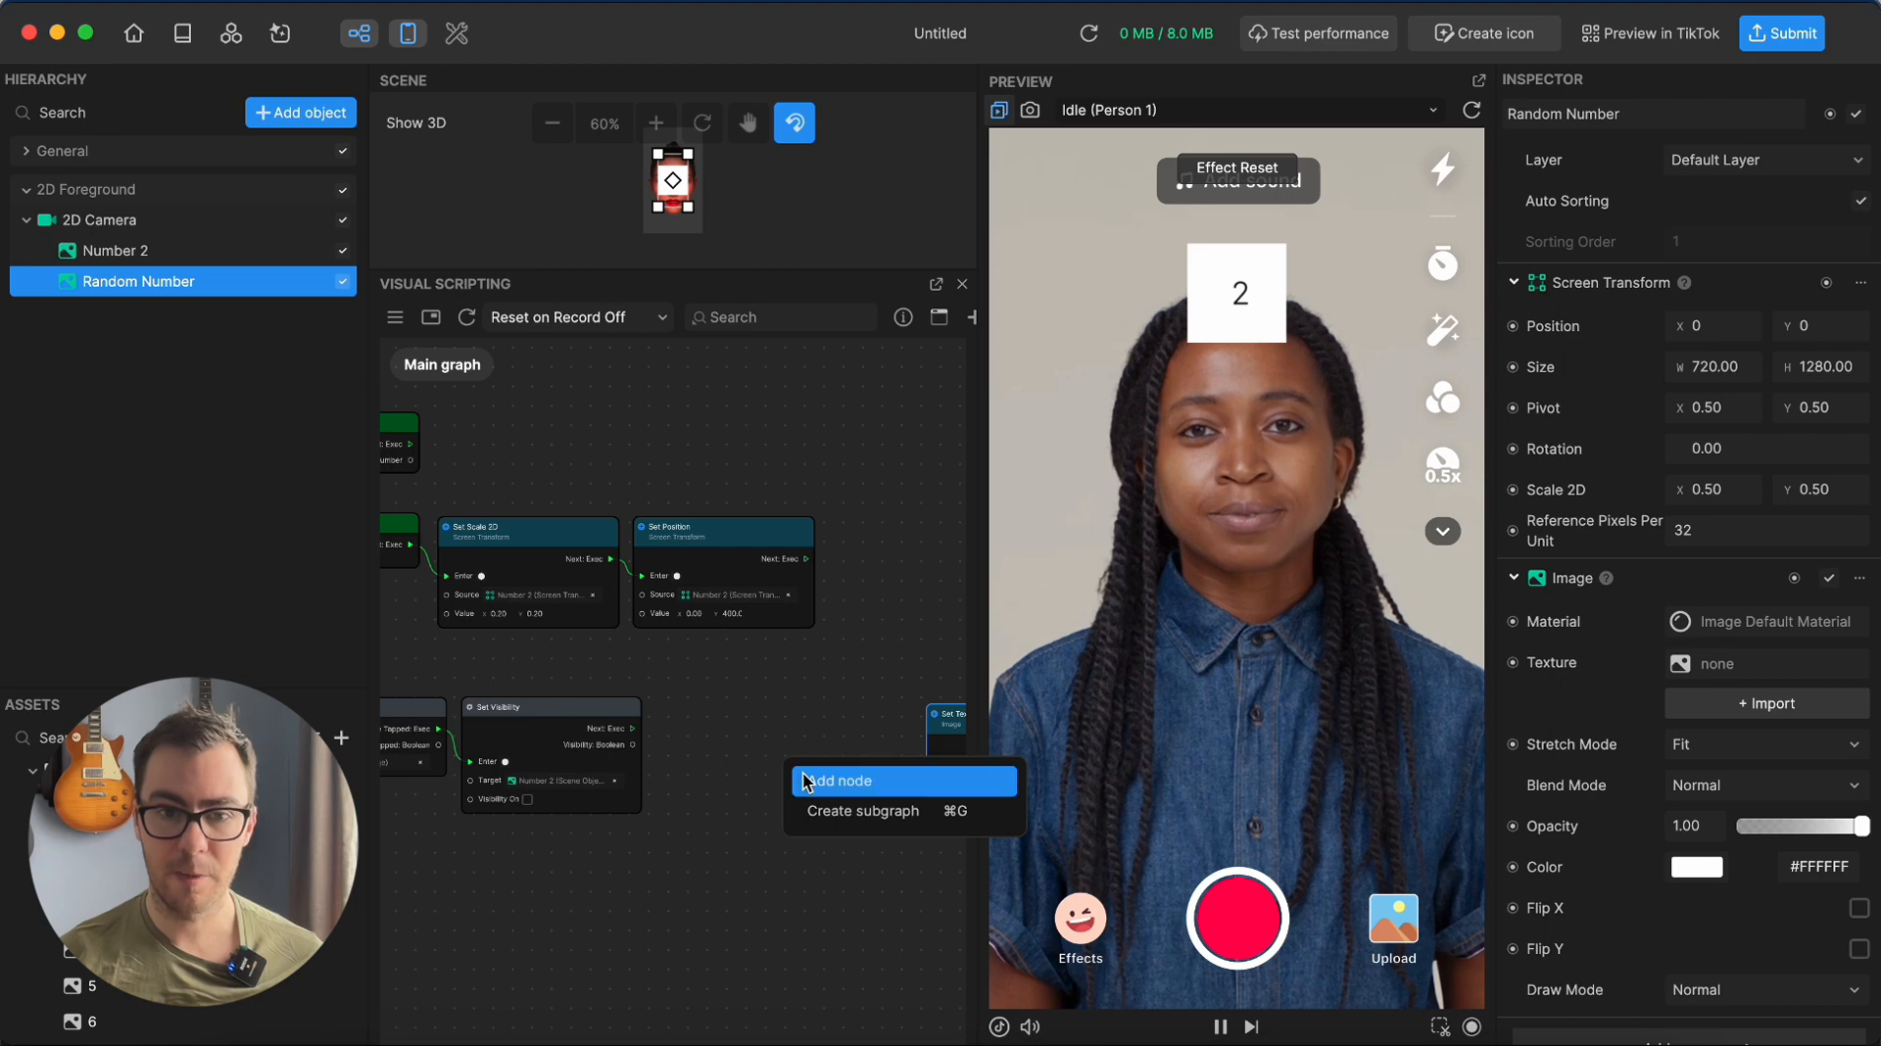
click(804, 781)
text(rando)
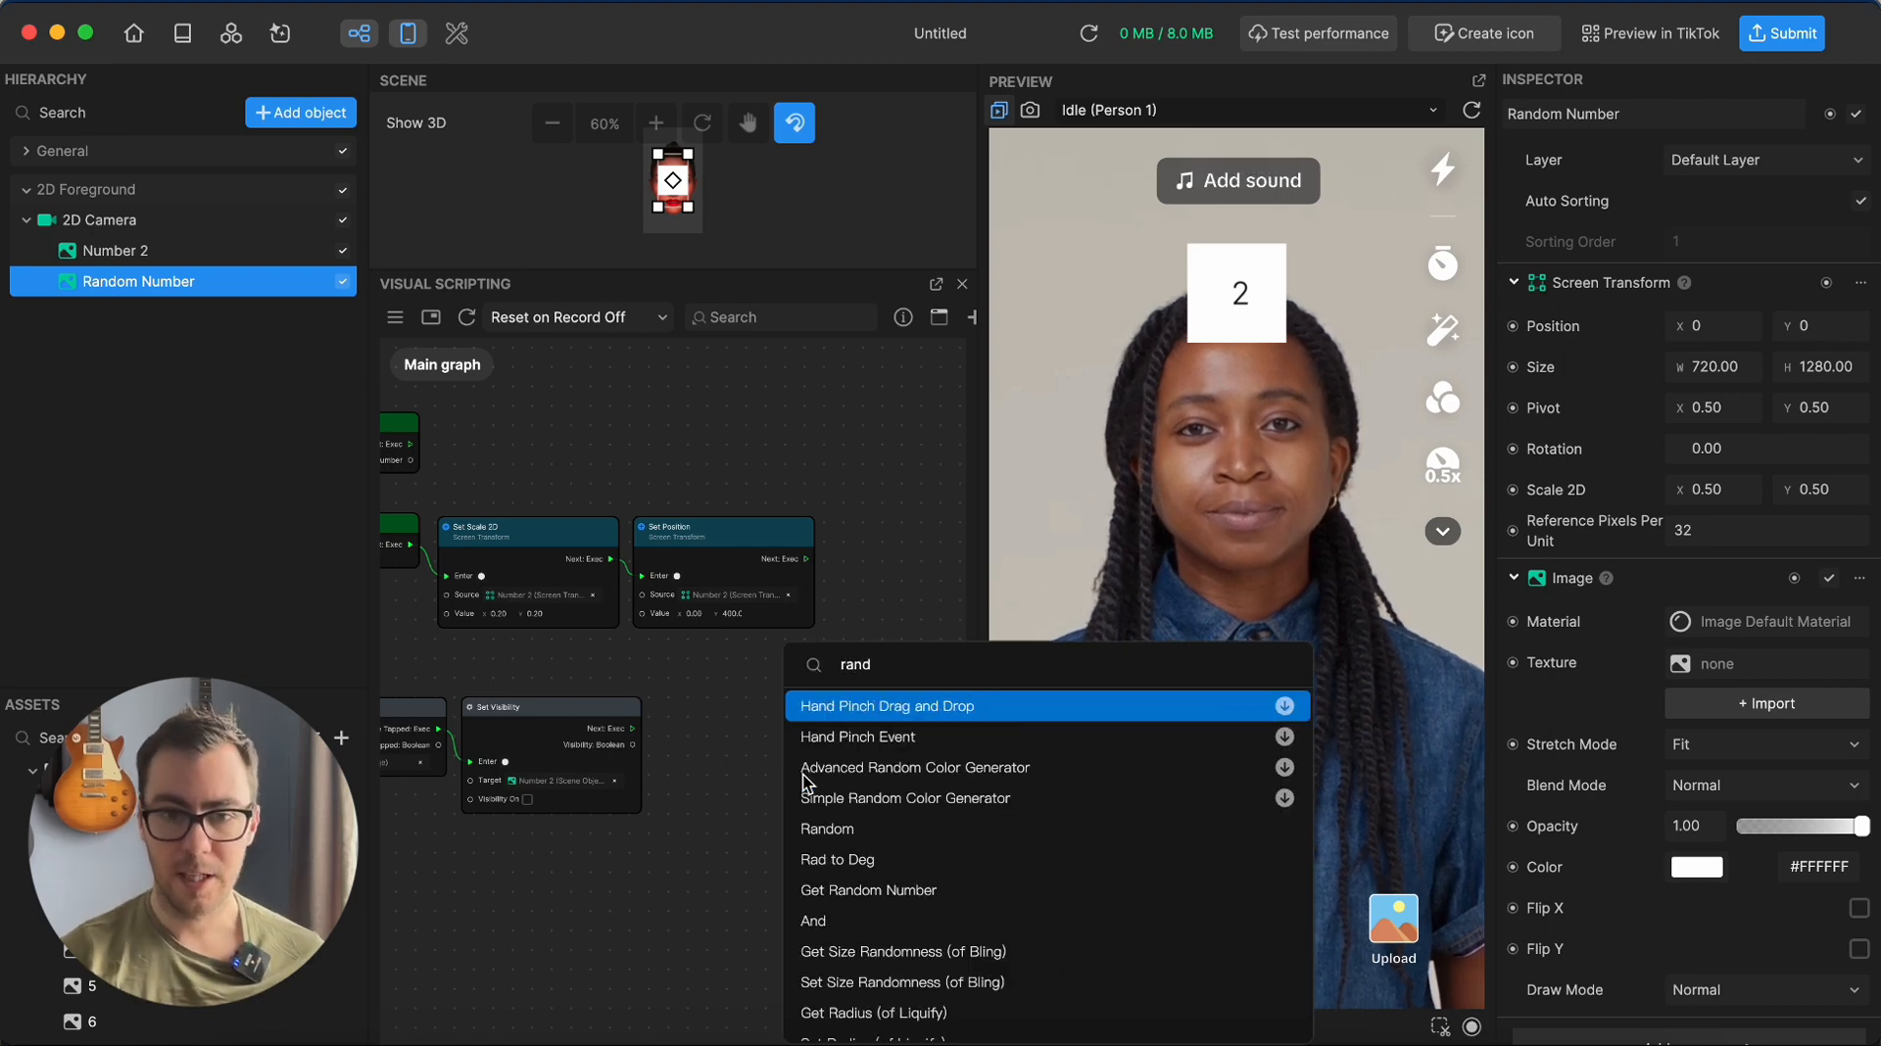
key(Down)
key(Down)
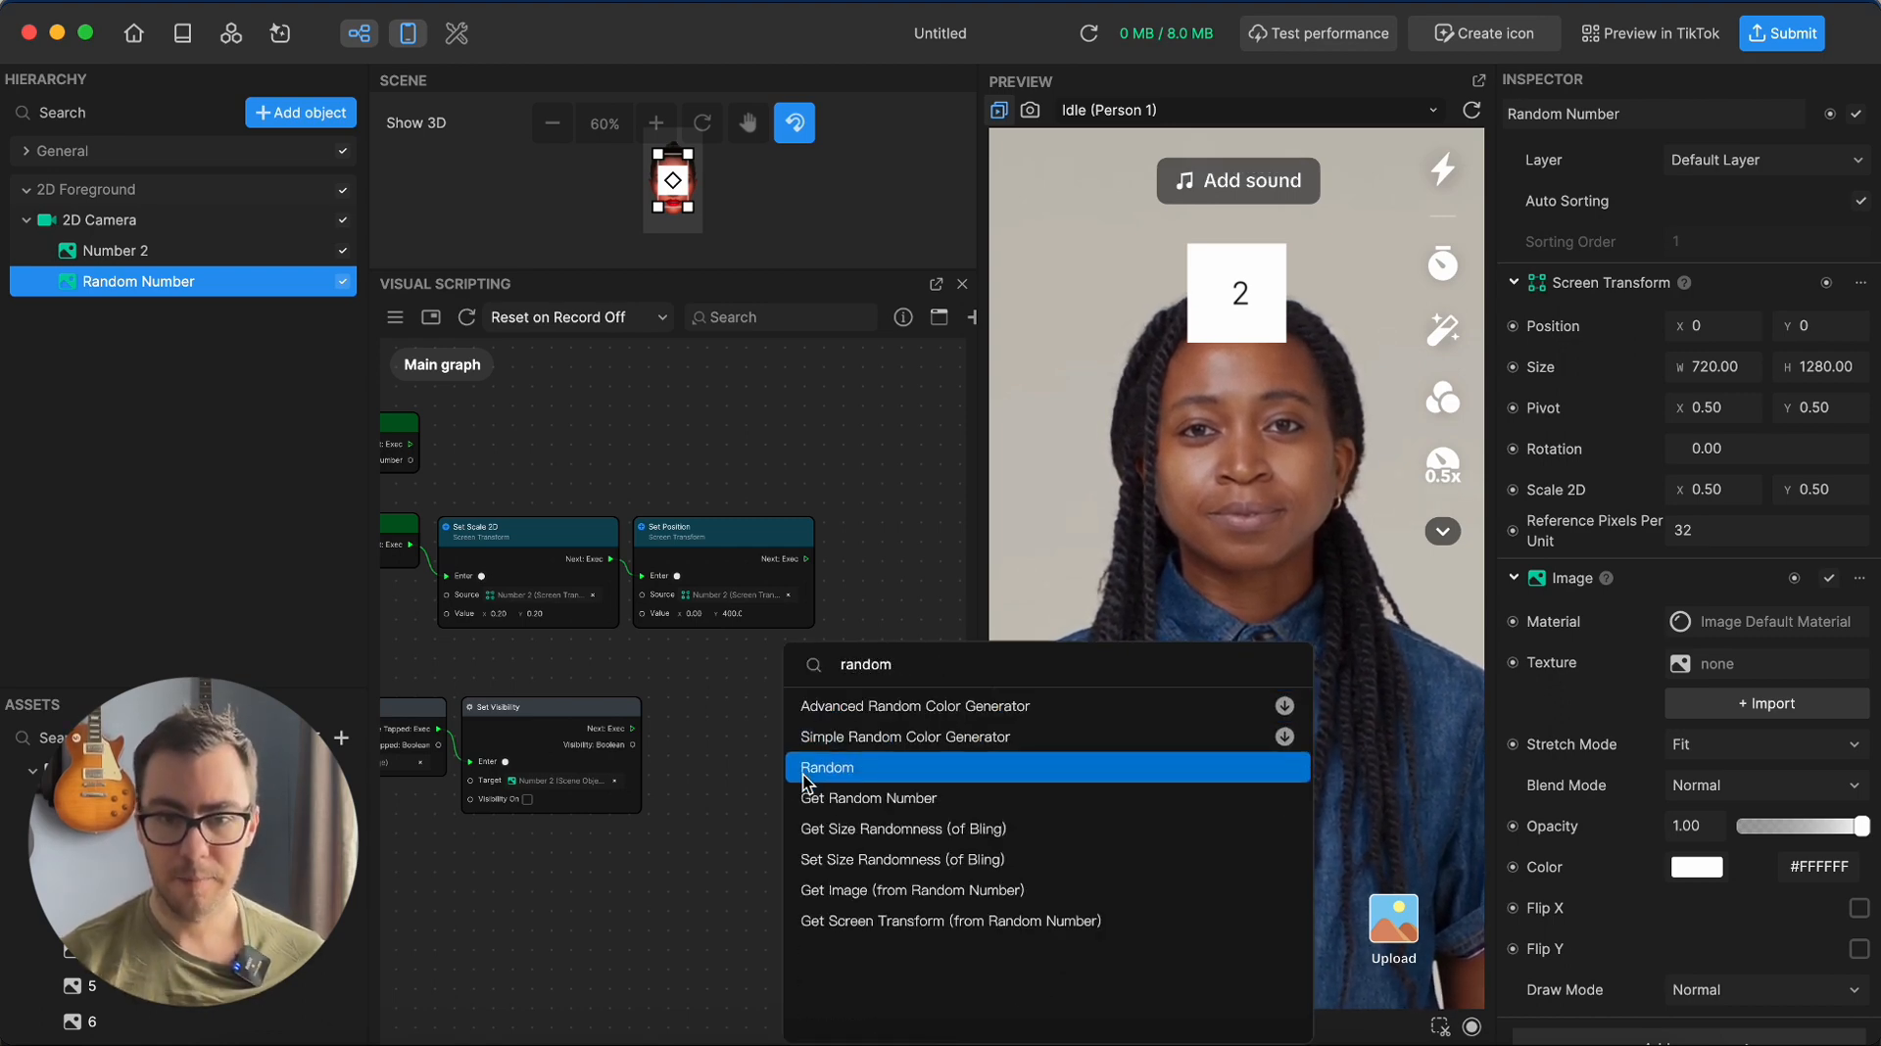
key(Return)
scroll(803, 774, up, 8)
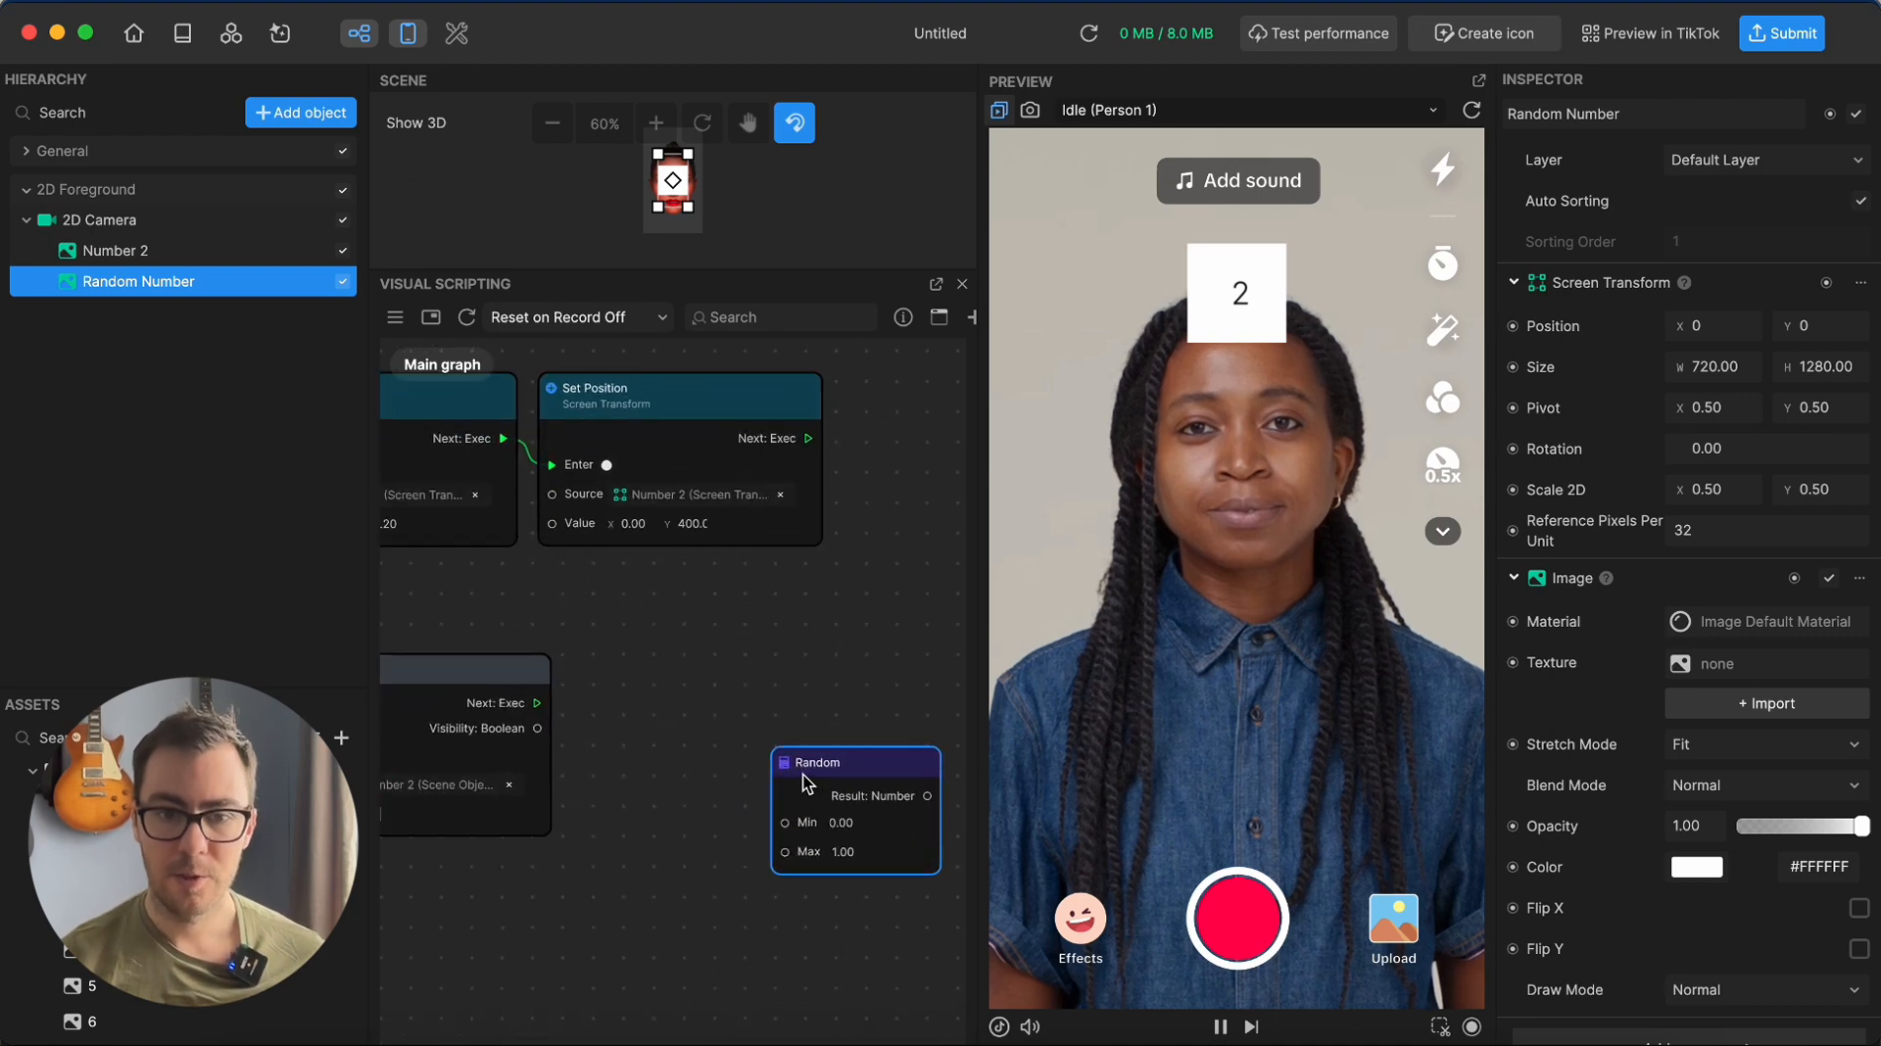
drag(813, 756, 626, 654)
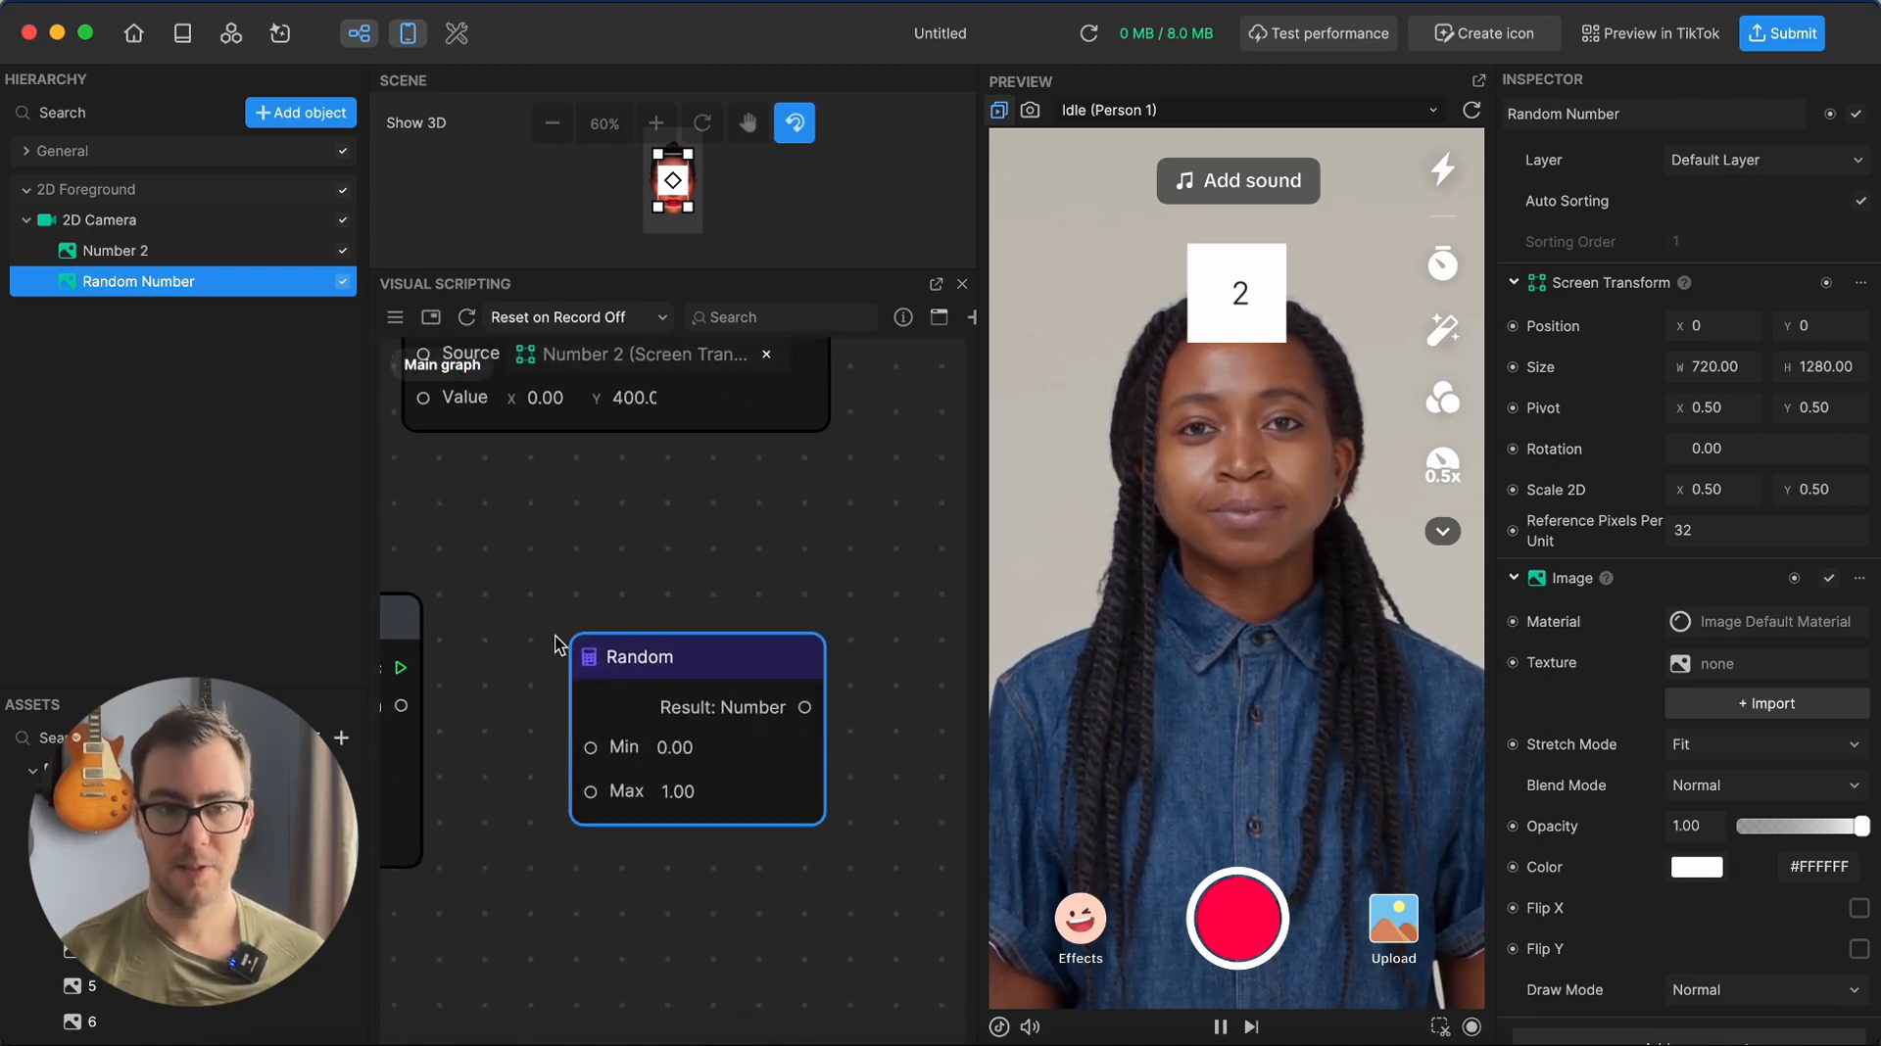
Set the Random node's Min to 1 and its Max to 10.99
click(690, 755)
text(1)
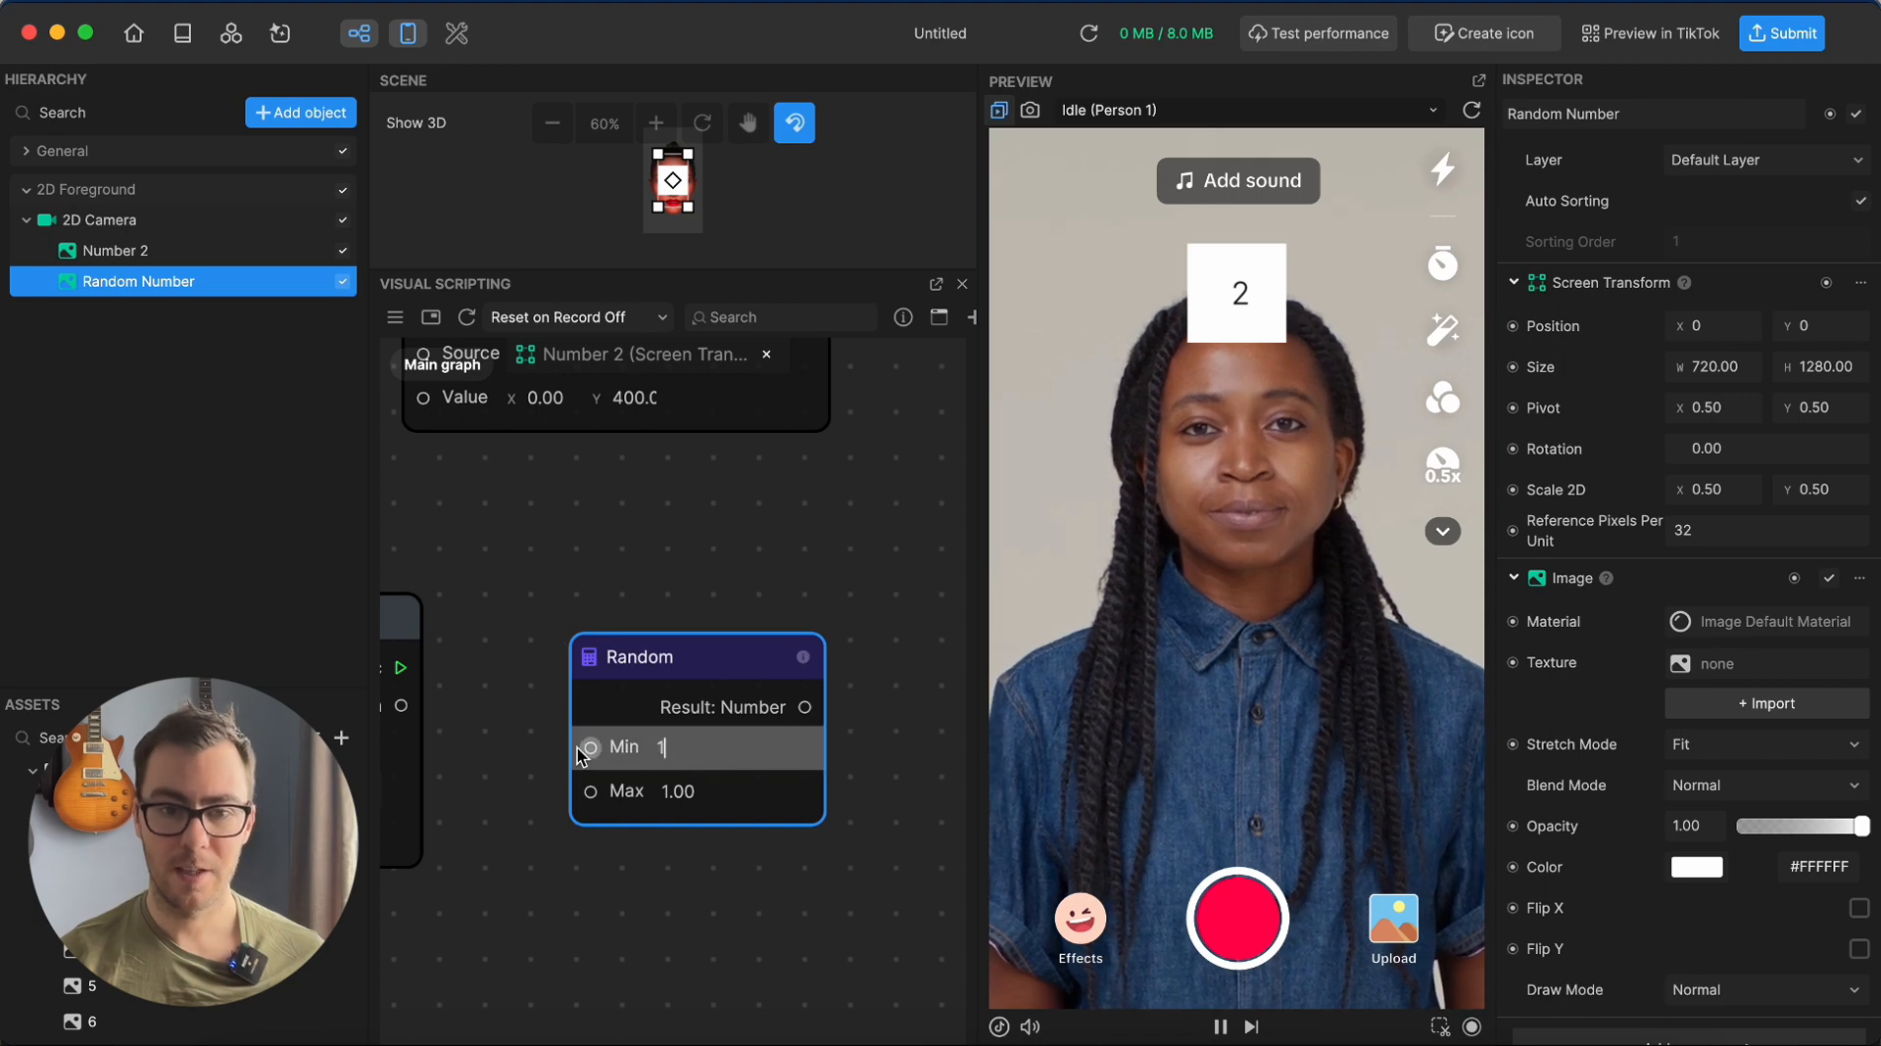
click(512, 750)
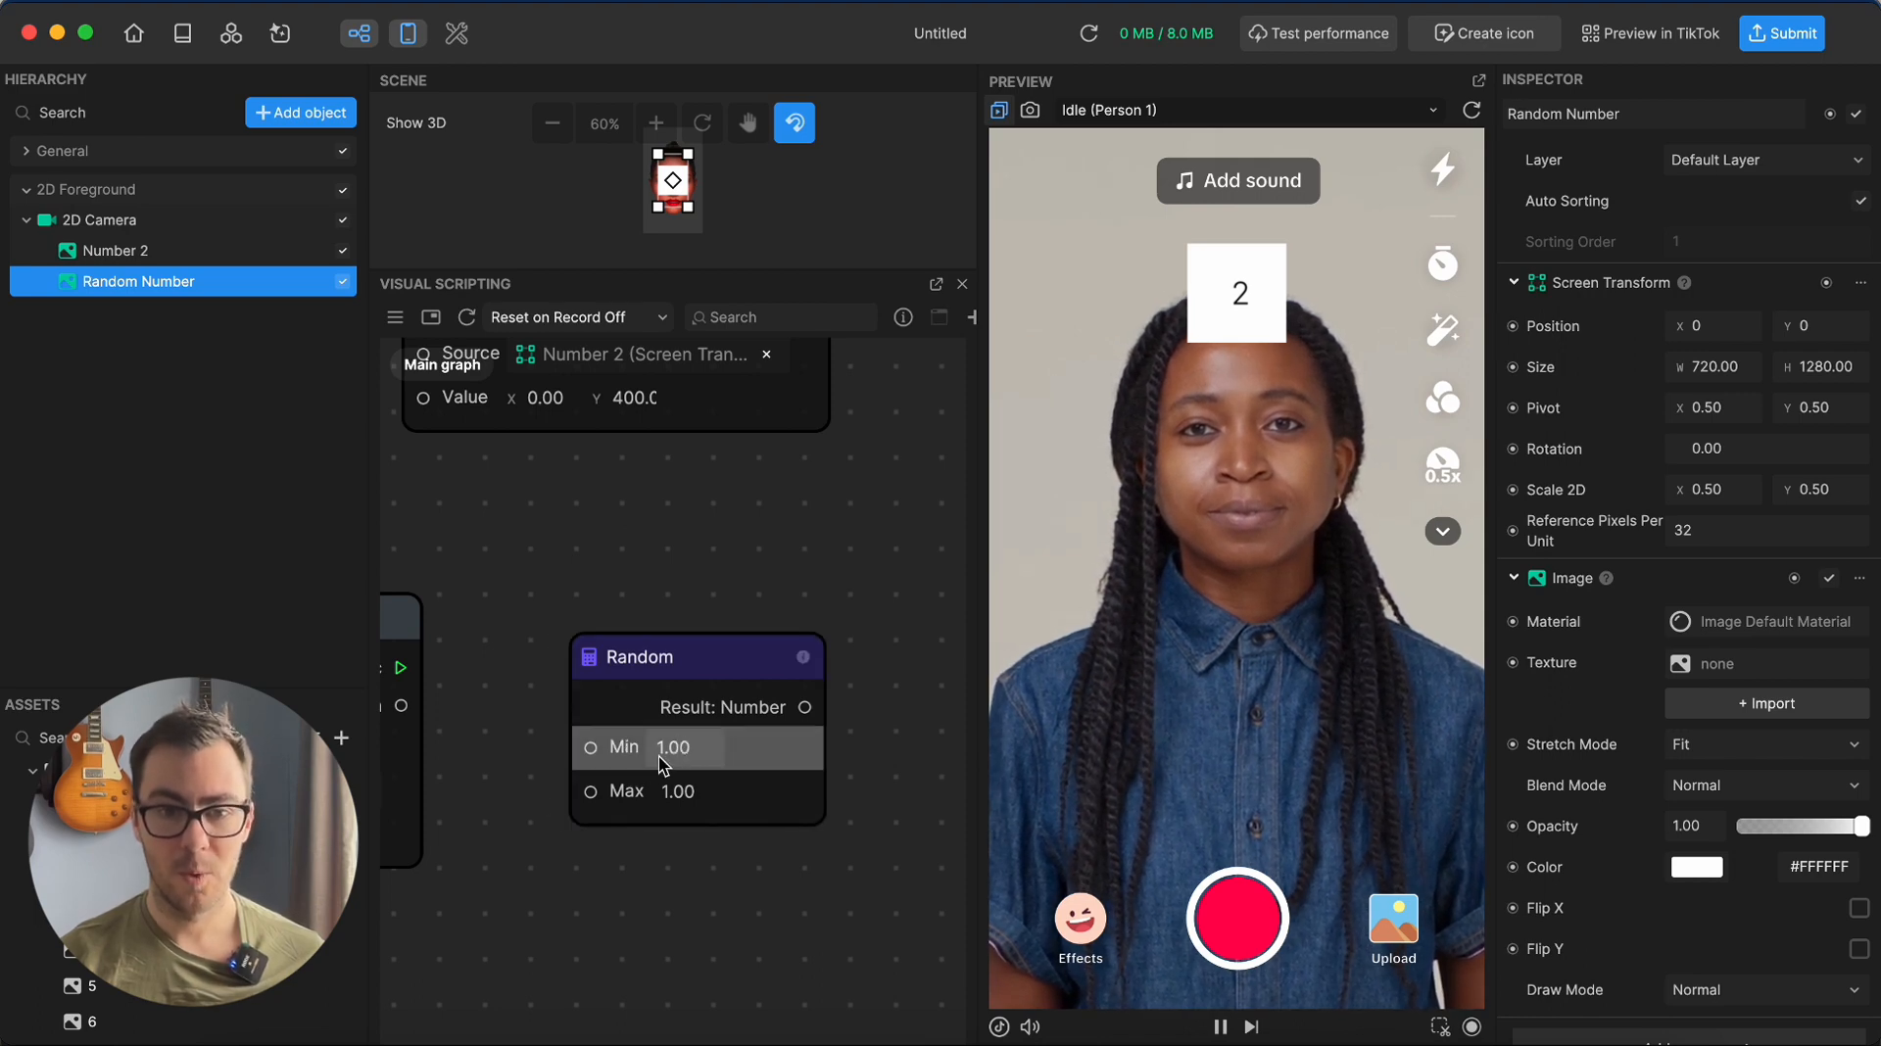
scroll(147, 882, down, 3)
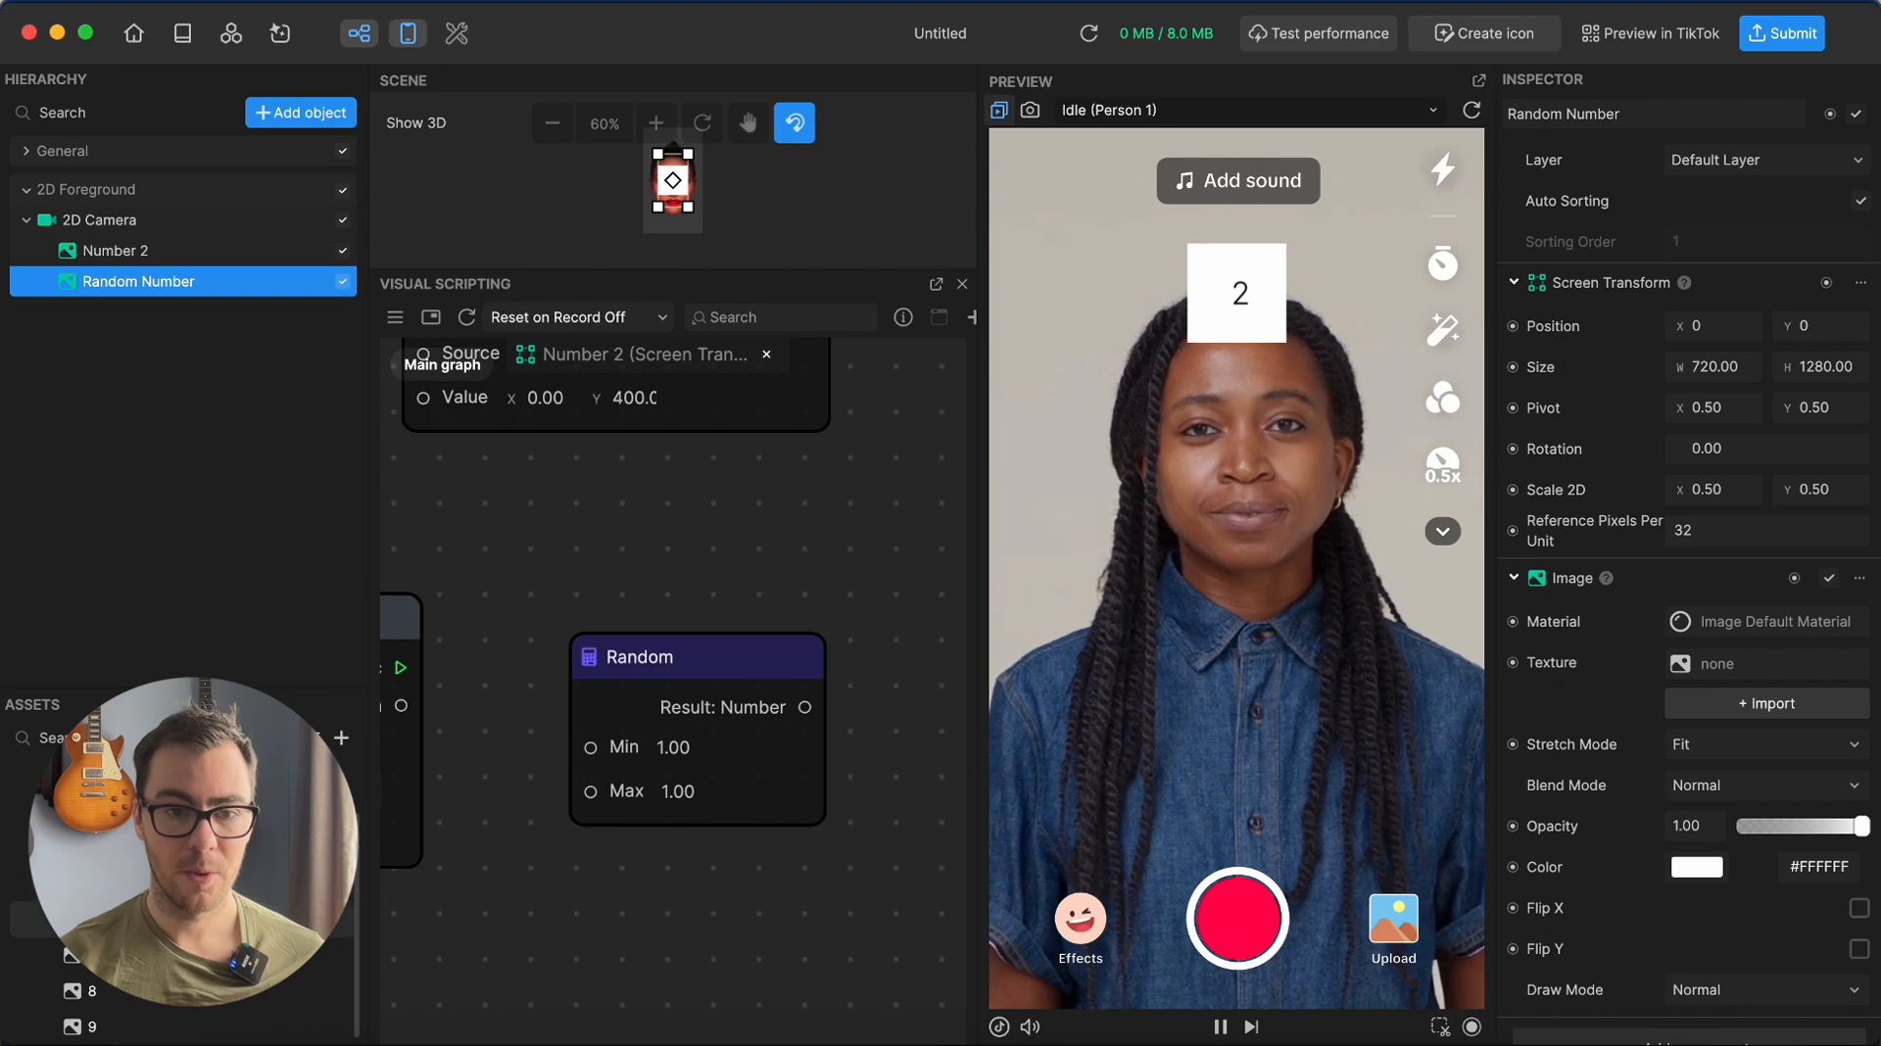
click(707, 785)
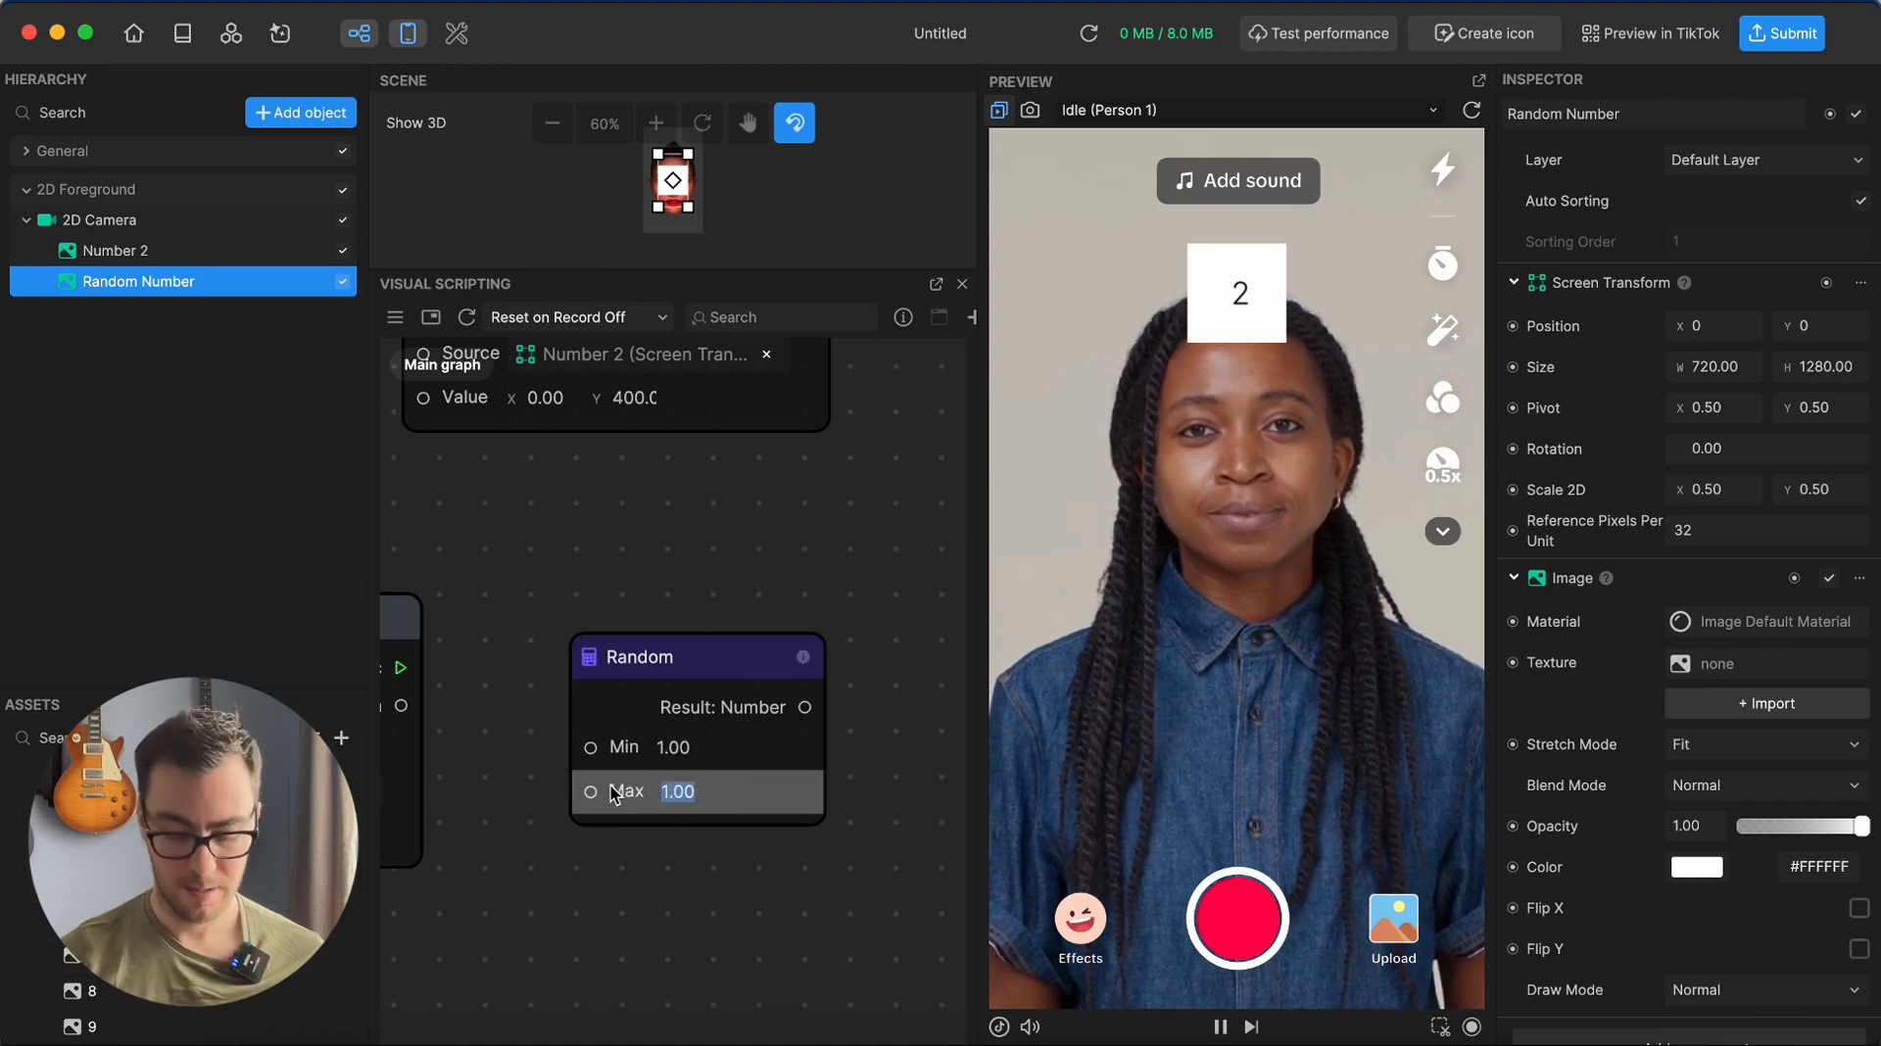
text(10.00)
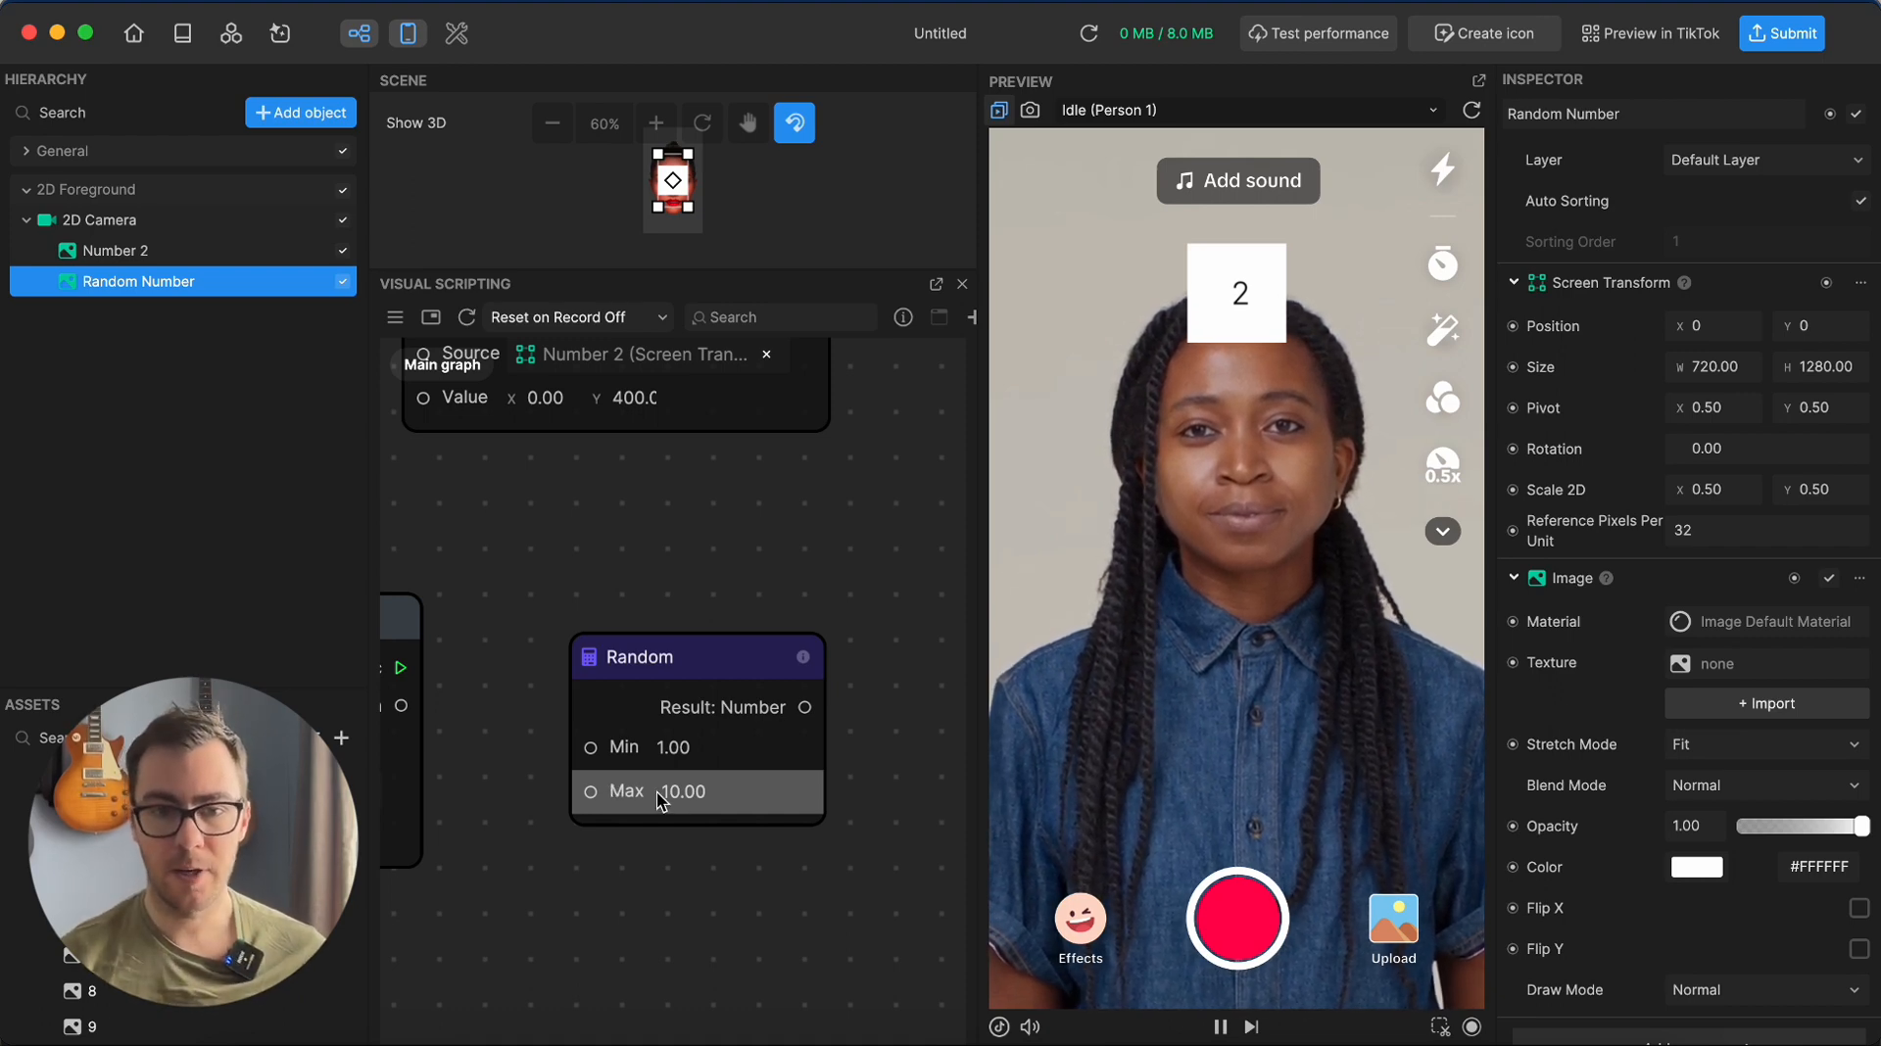
click(697, 795)
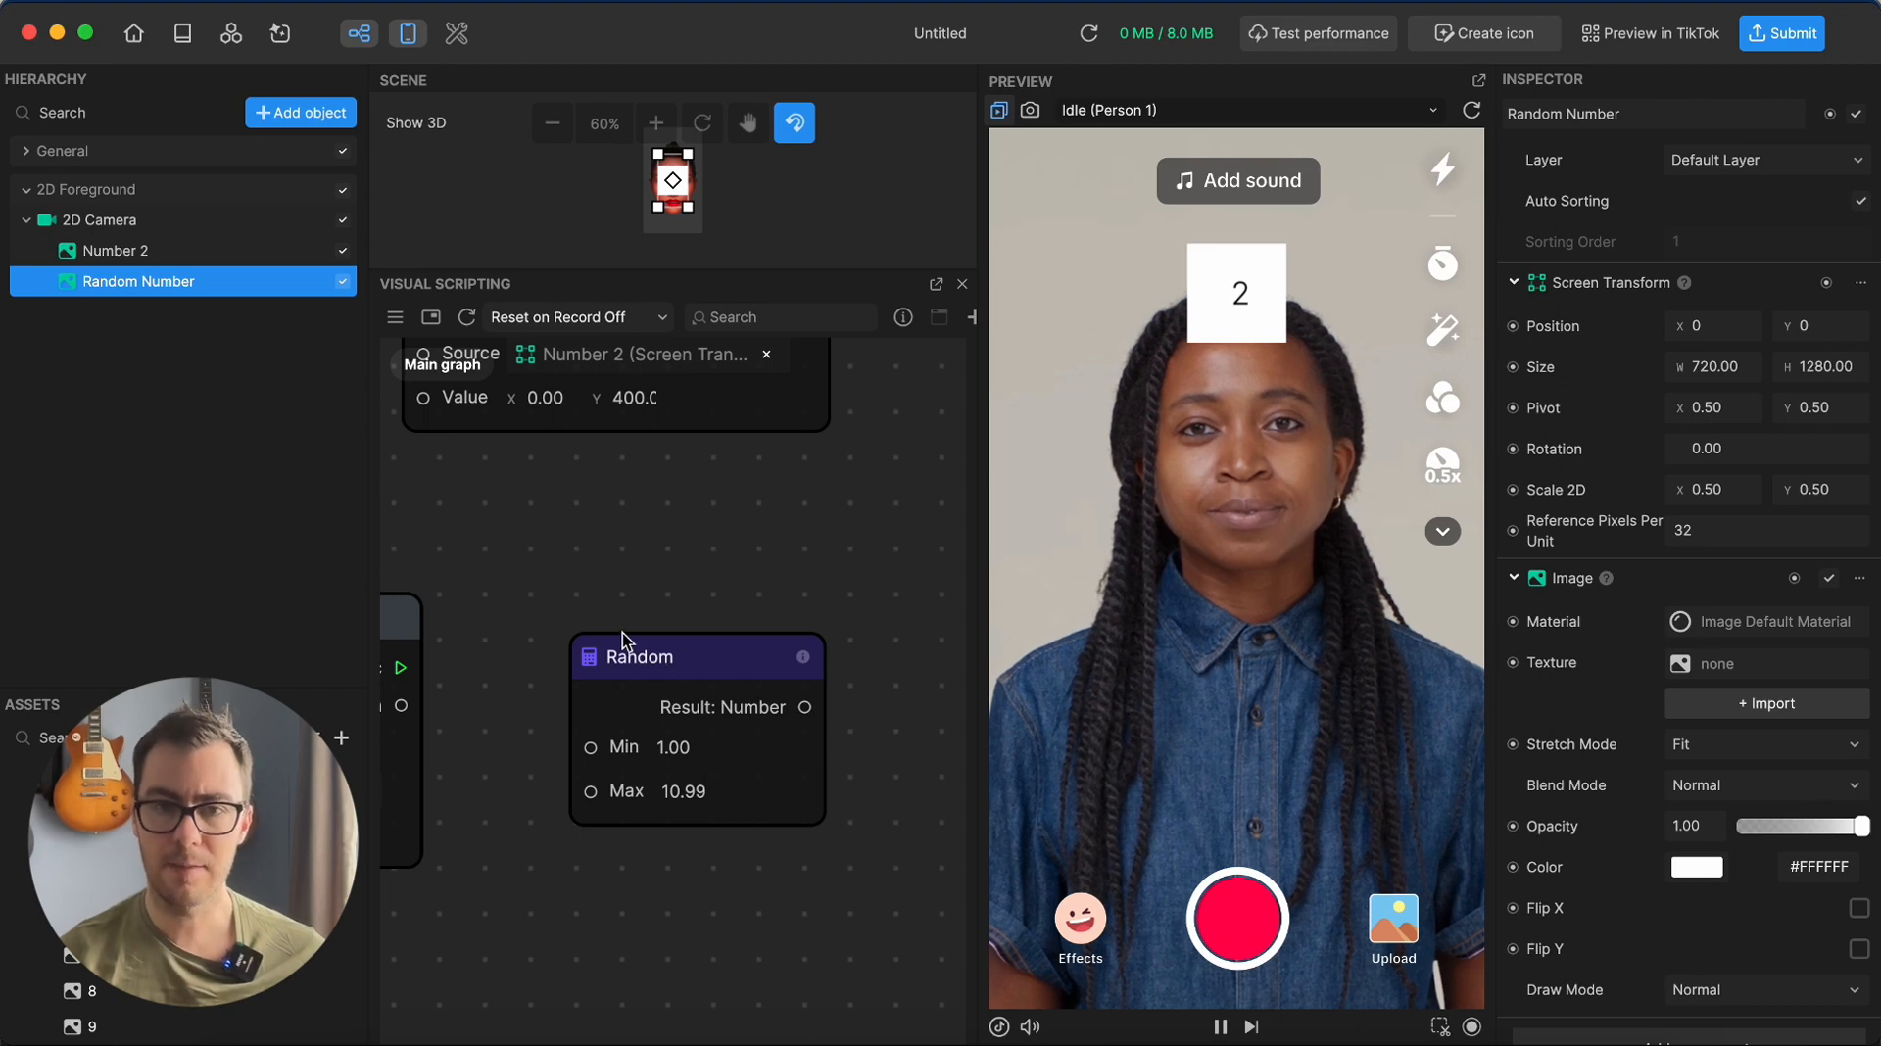
Add a Floor node between the Random node and the Set Texture node
scroll(623, 640, down, 1)
scroll(624, 640, down, 1)
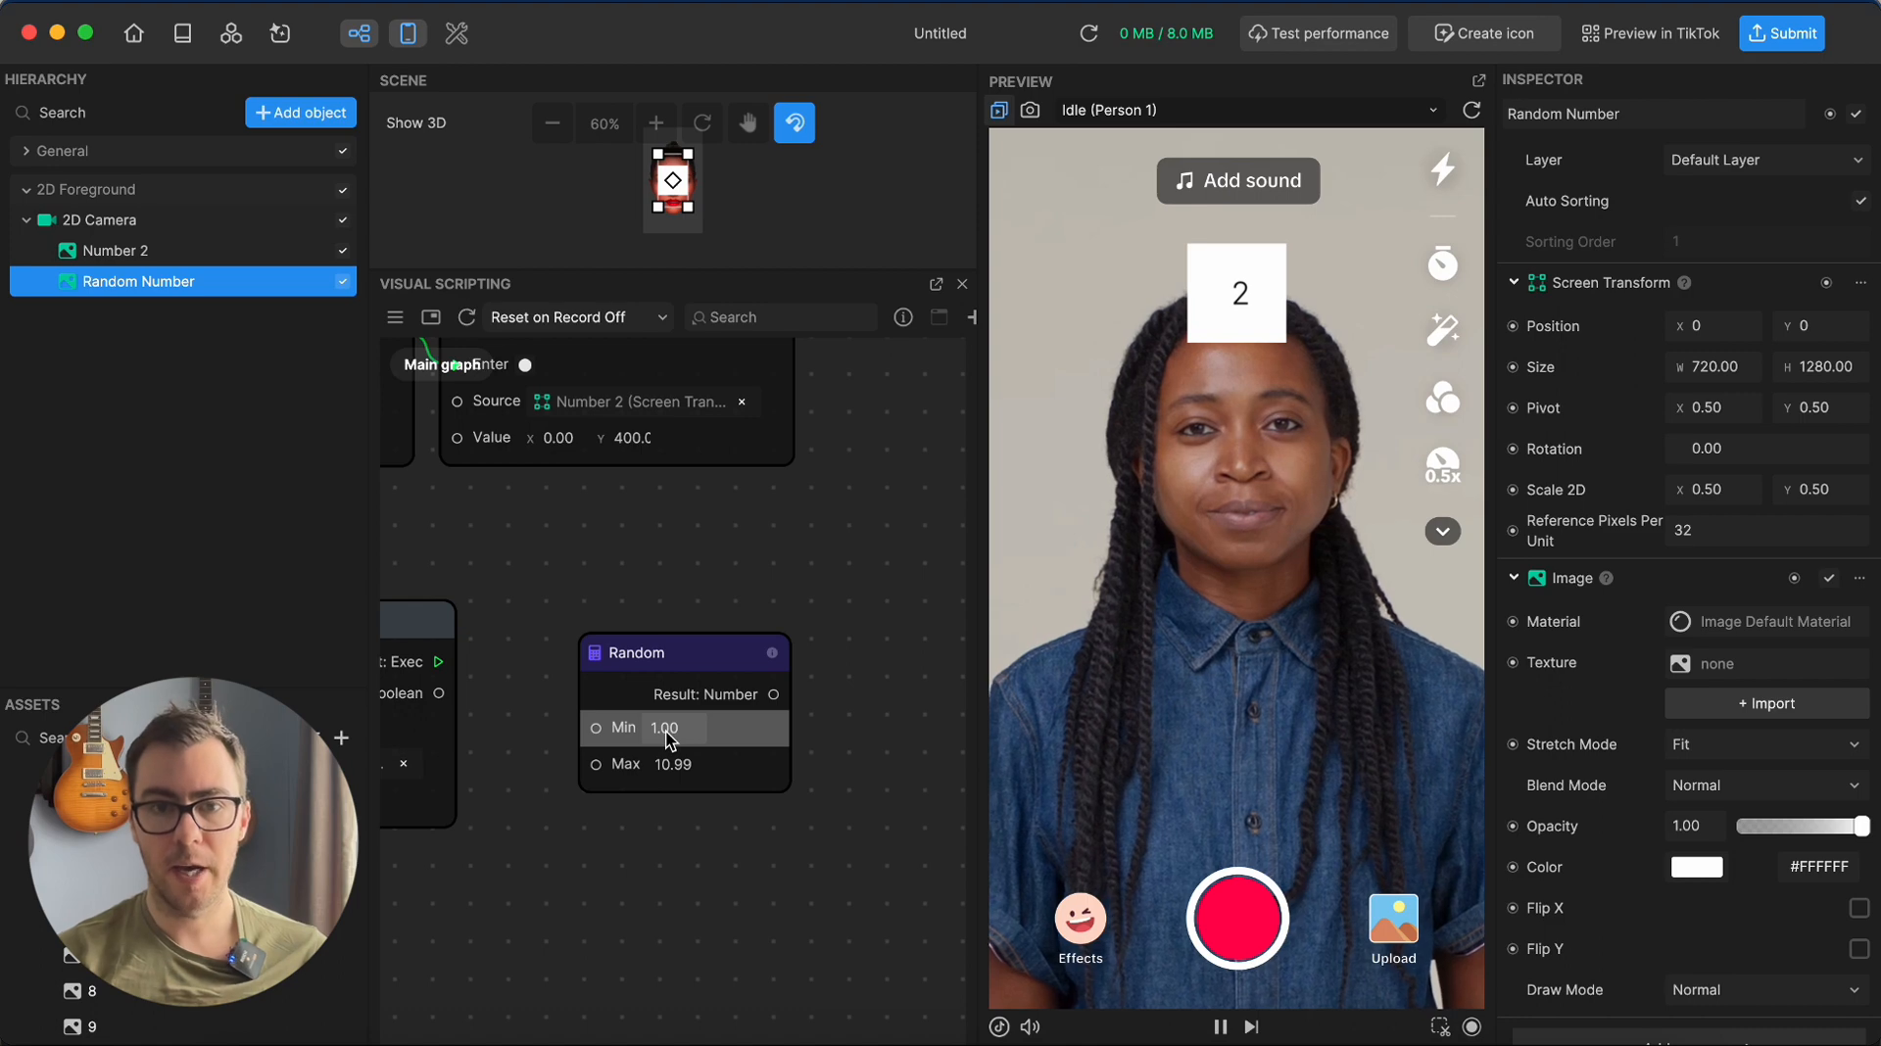
scroll(667, 740, down, 1)
scroll(894, 729, right, 2)
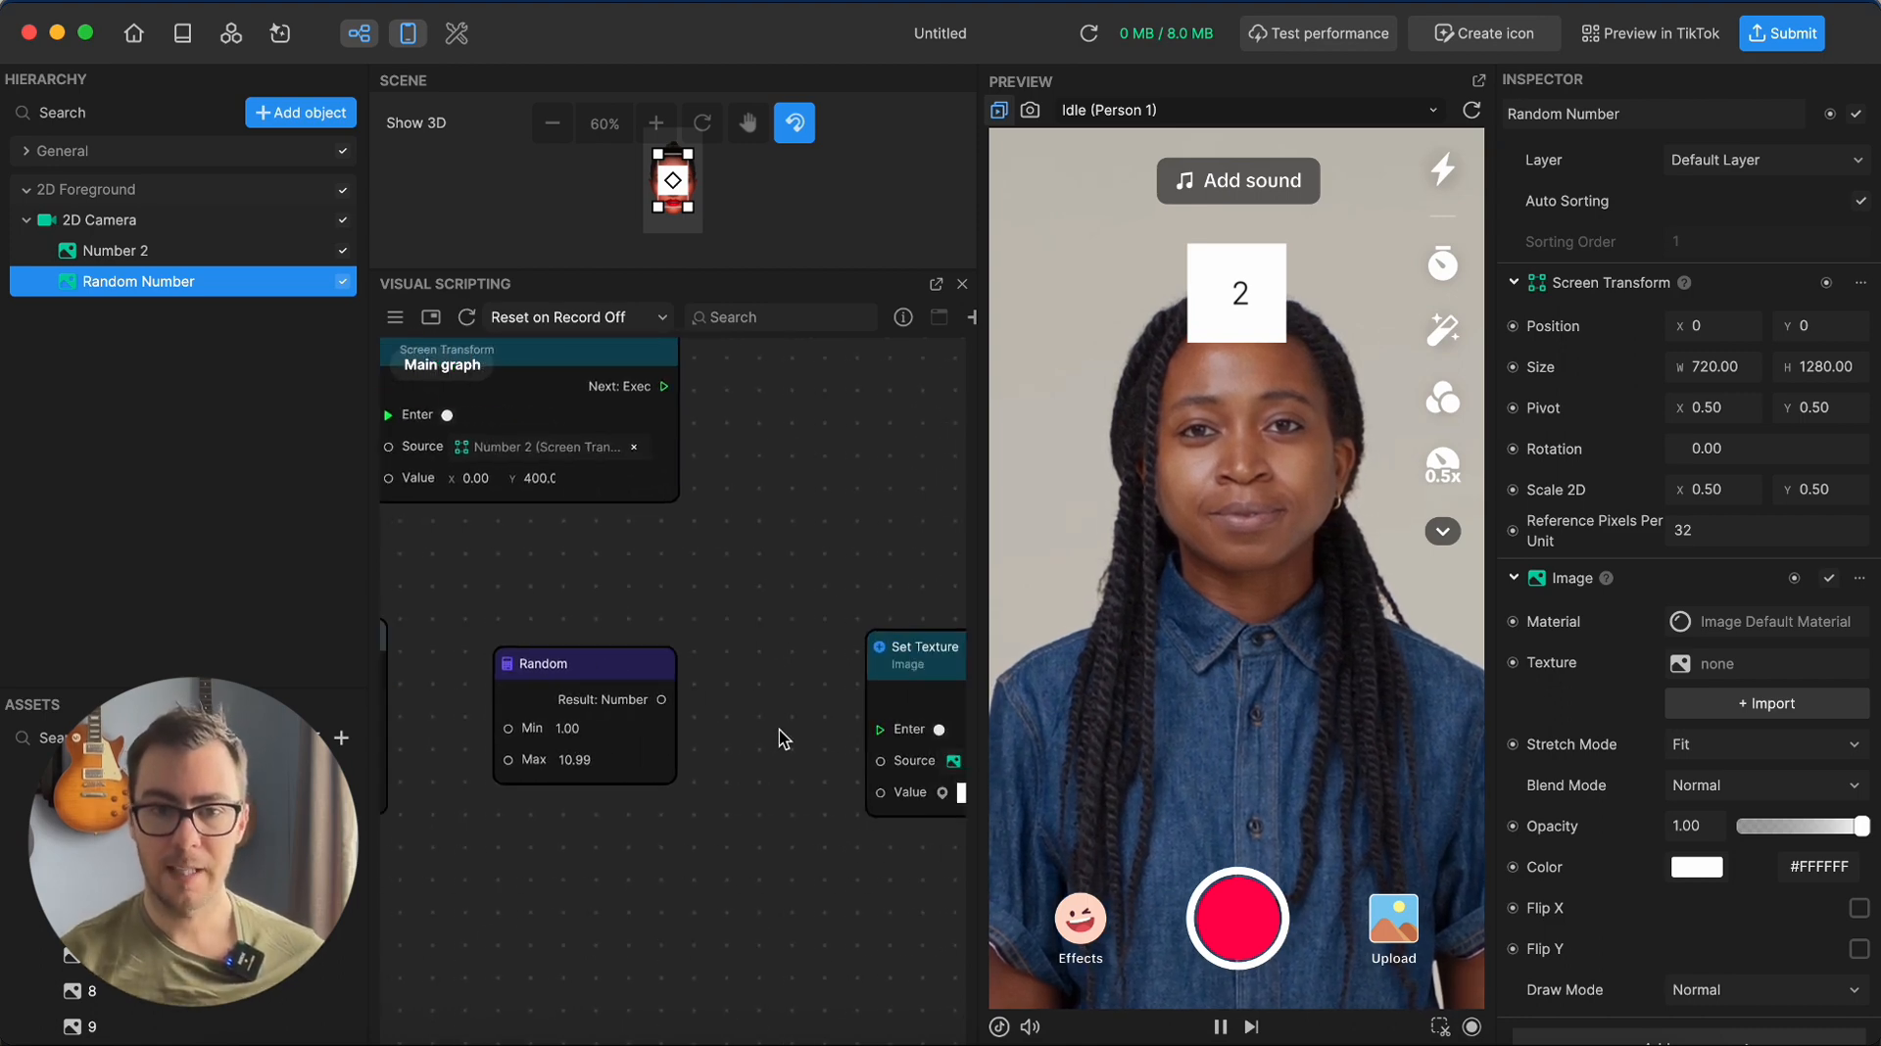
right_click(783, 733)
click(832, 755)
text(floo)
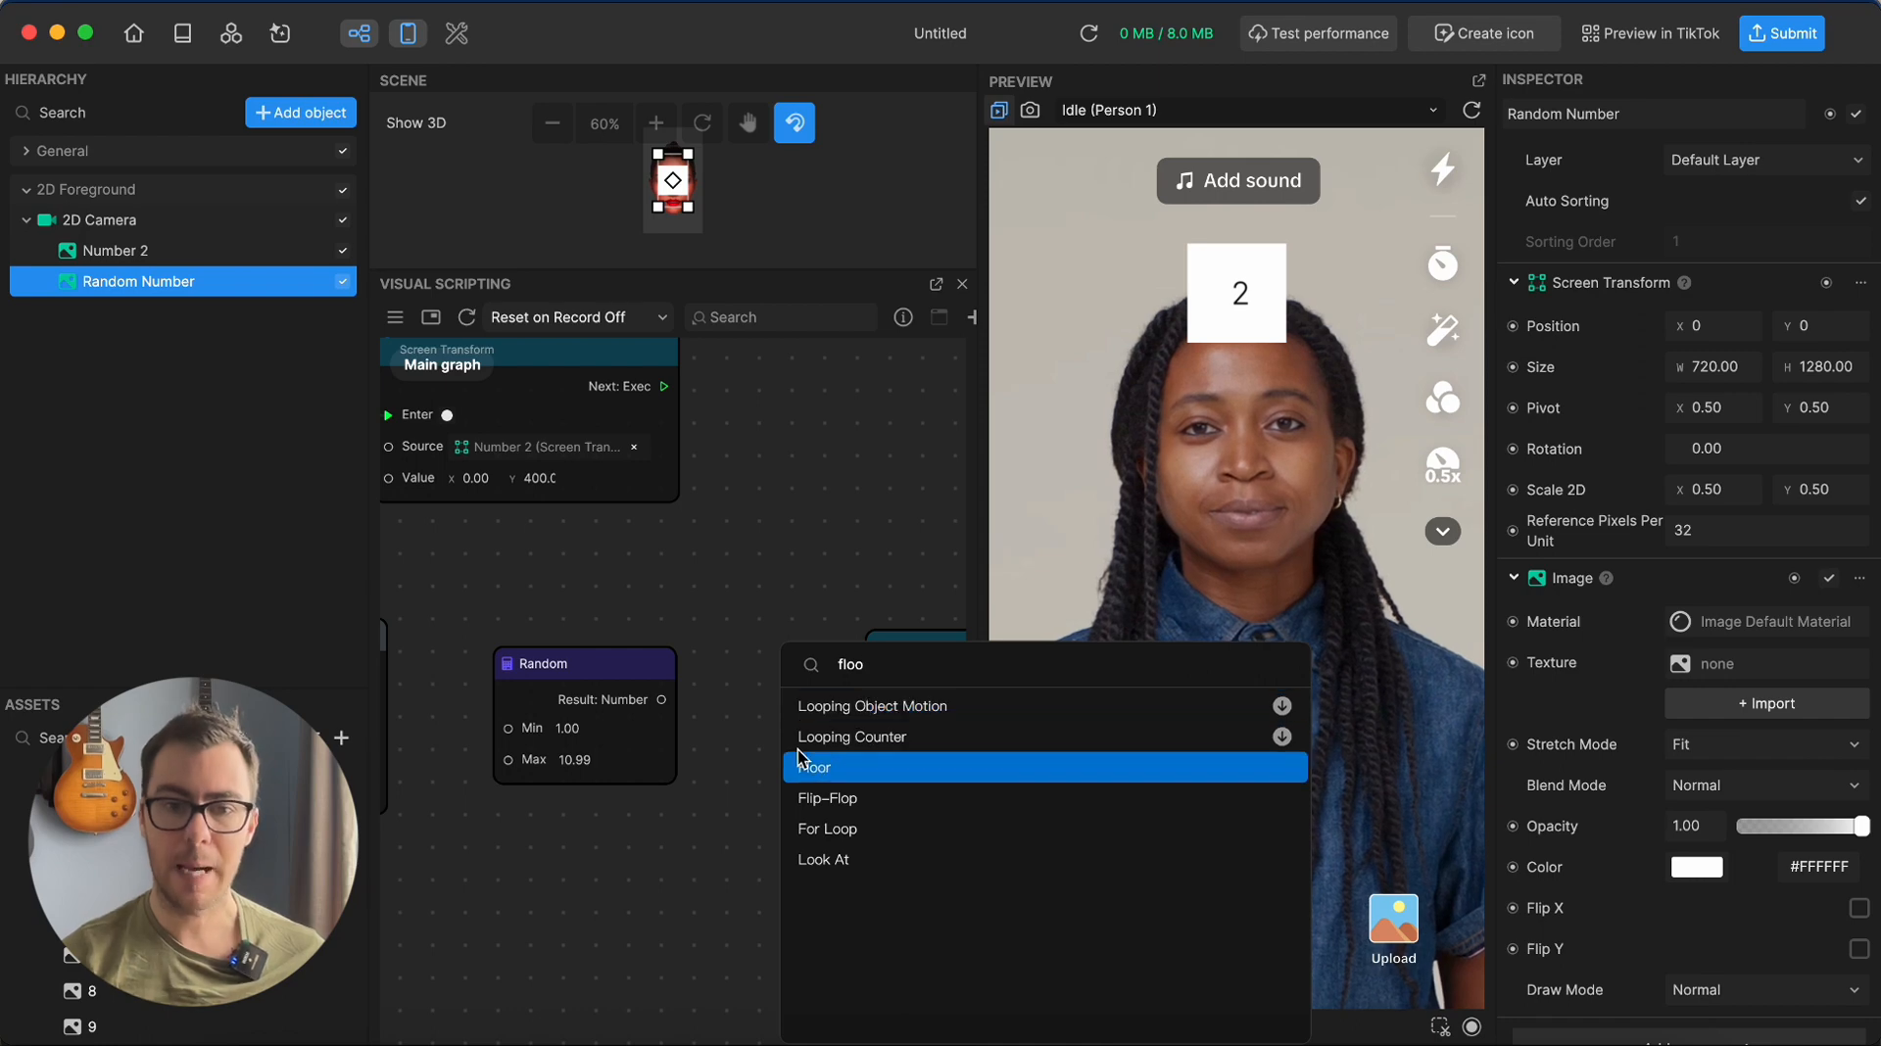
click(801, 764)
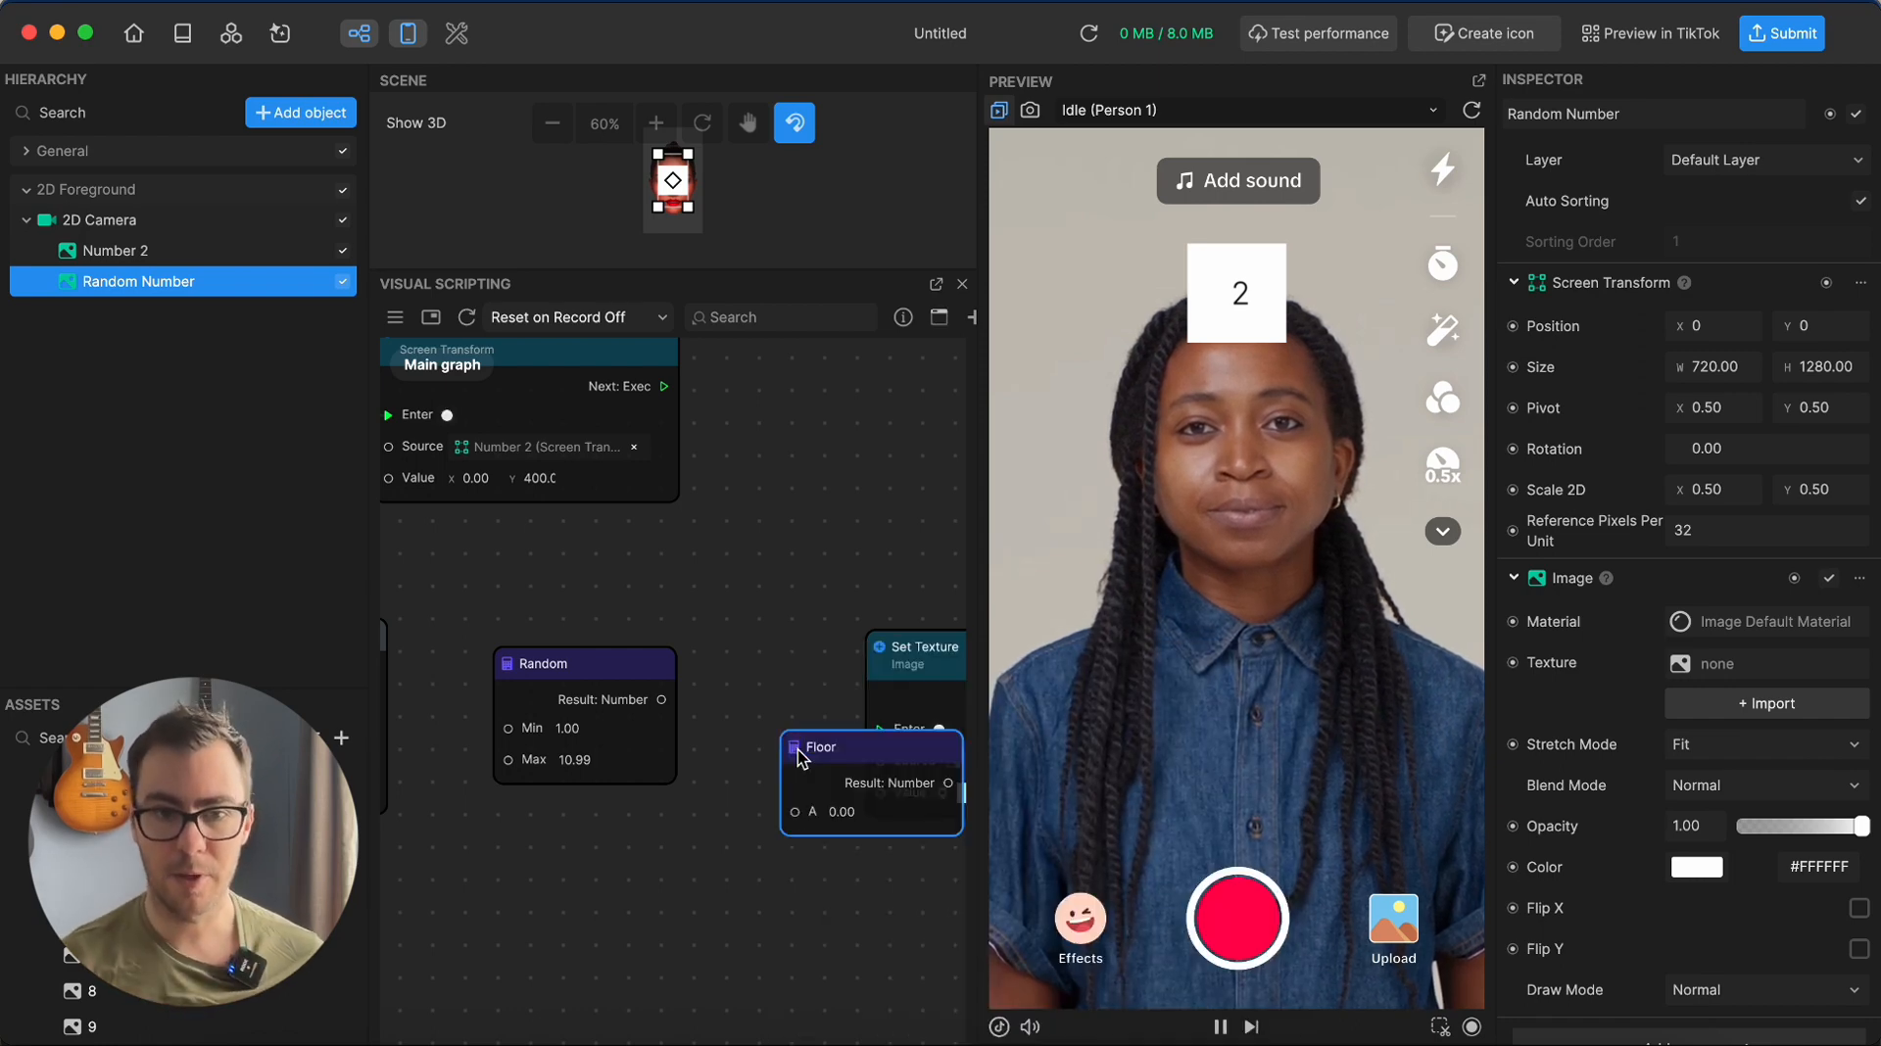
Place the Floor node beside Random, connect Random's Result to Floor's A input, and move Set Texture below them
drag(800, 757, 704, 724)
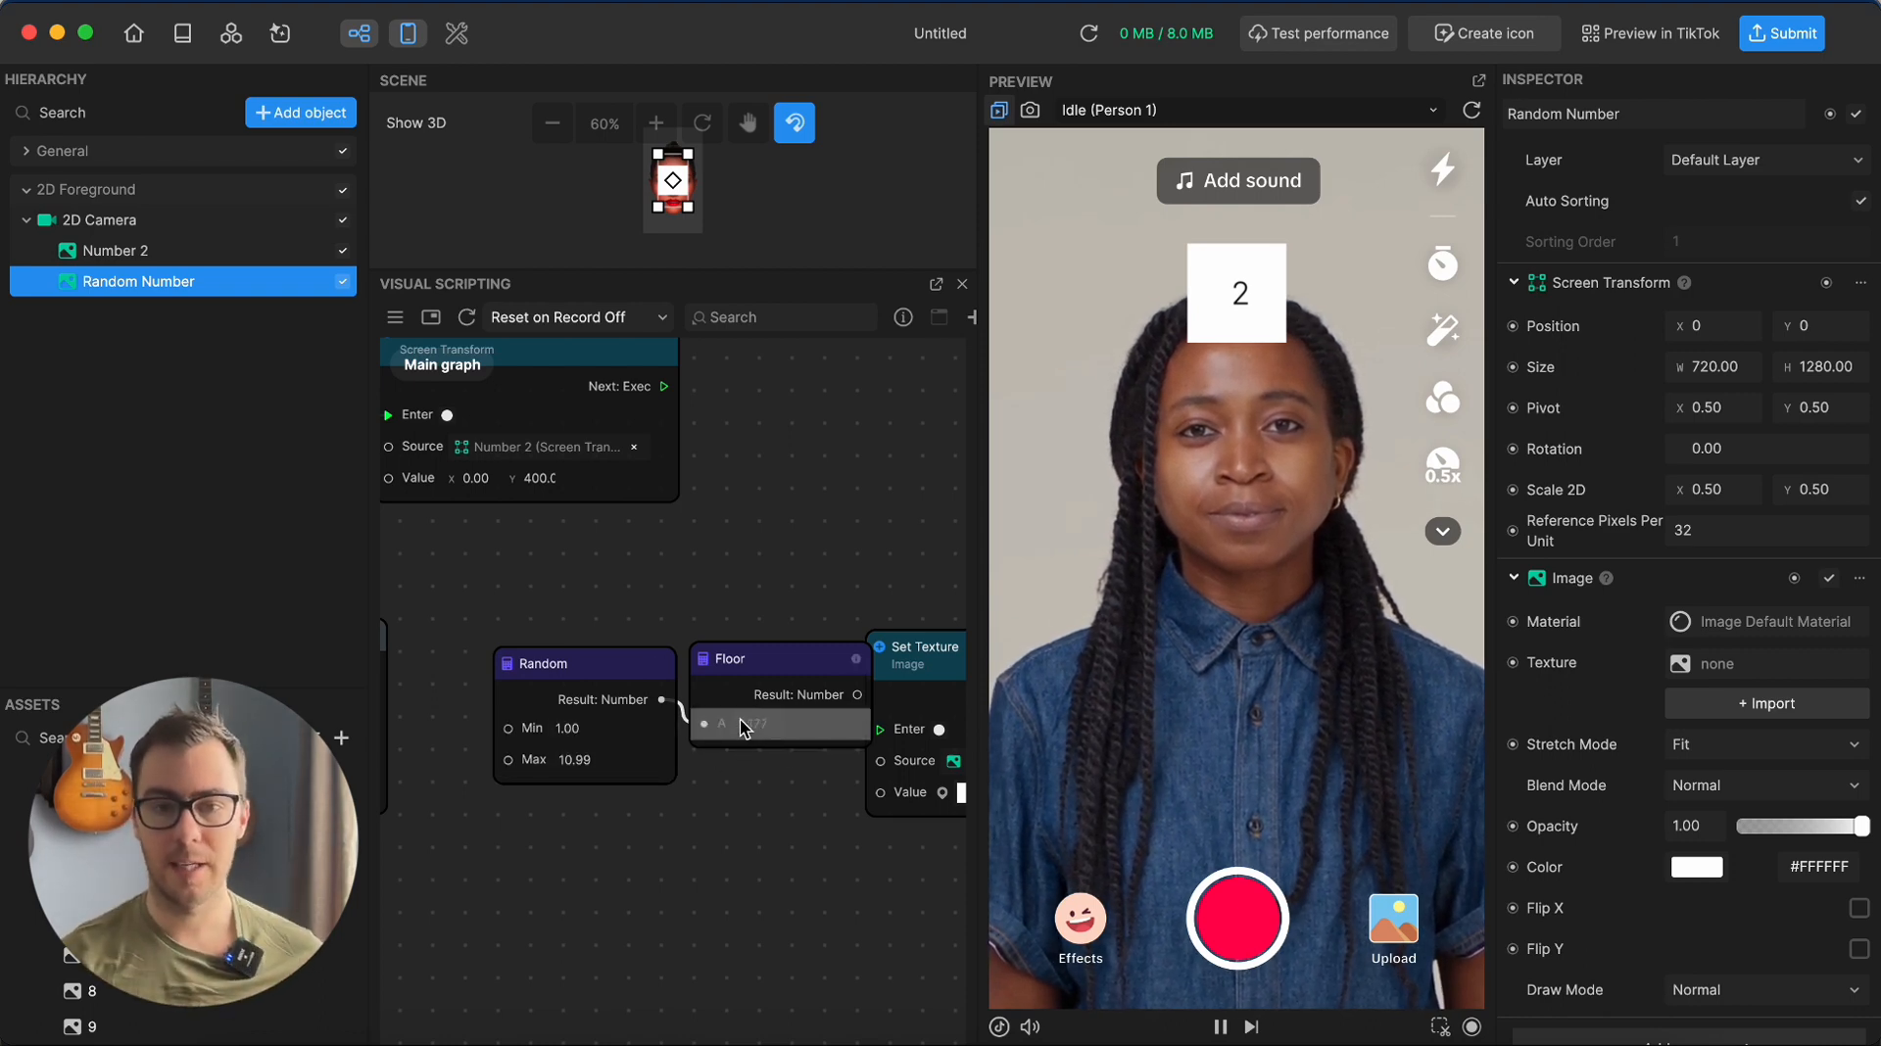
drag(778, 668, 775, 646)
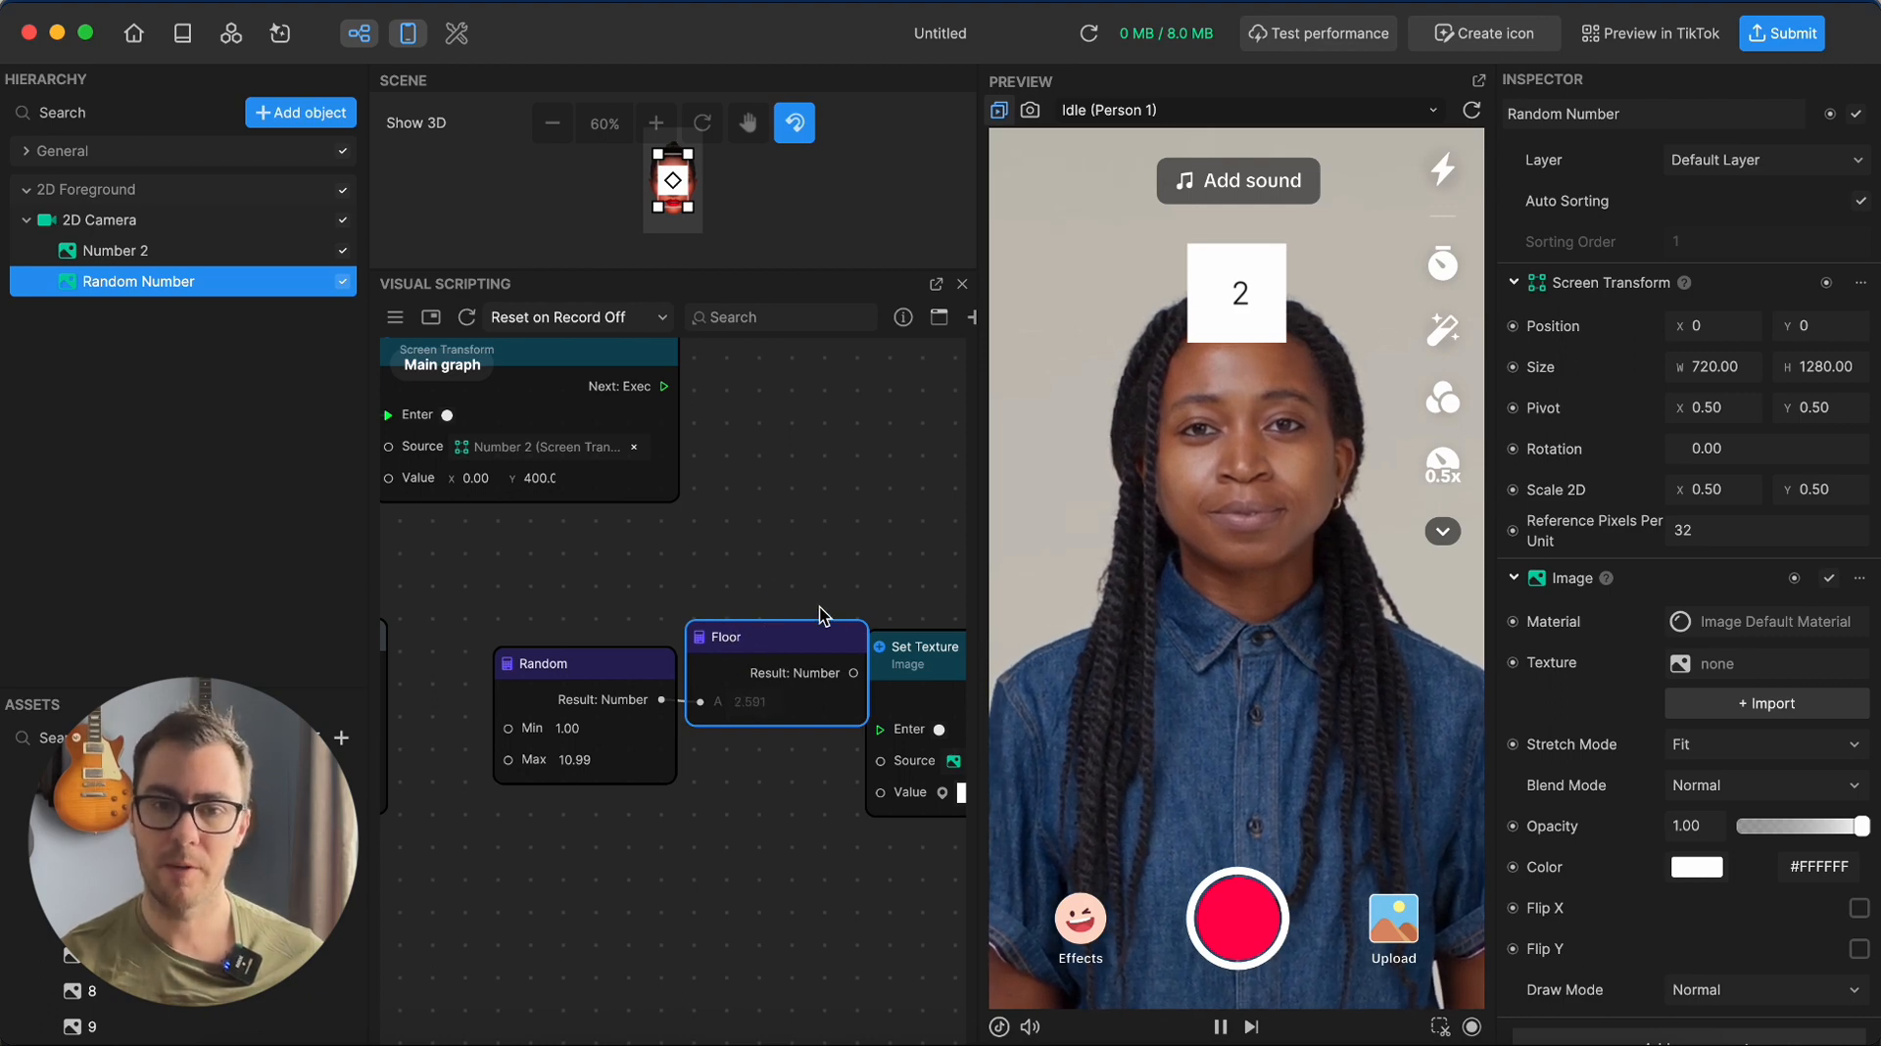
drag(914, 653, 743, 833)
scroll(660, 609, right, 4)
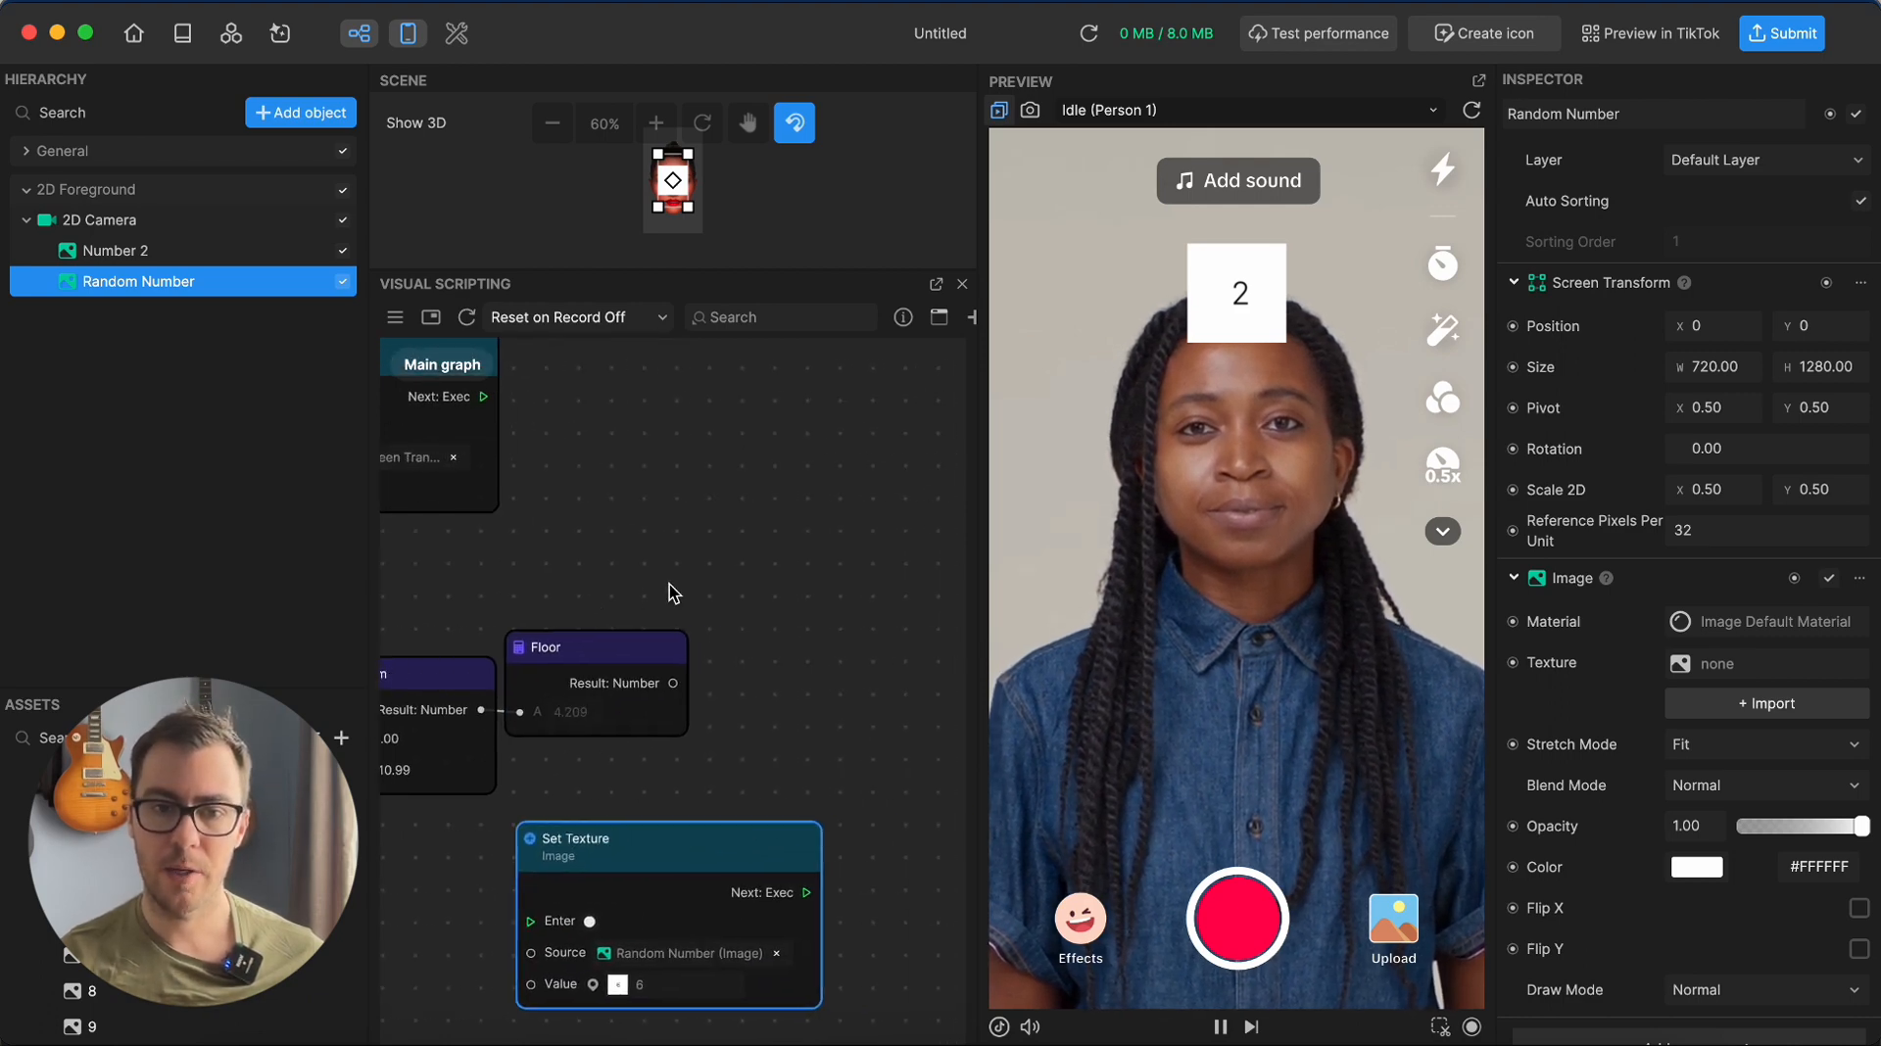
Add a Peek node after Floor and connect Floor's Result to its Data input to inspect the rounded number
right_click(671, 585)
click(708, 607)
text(peek)
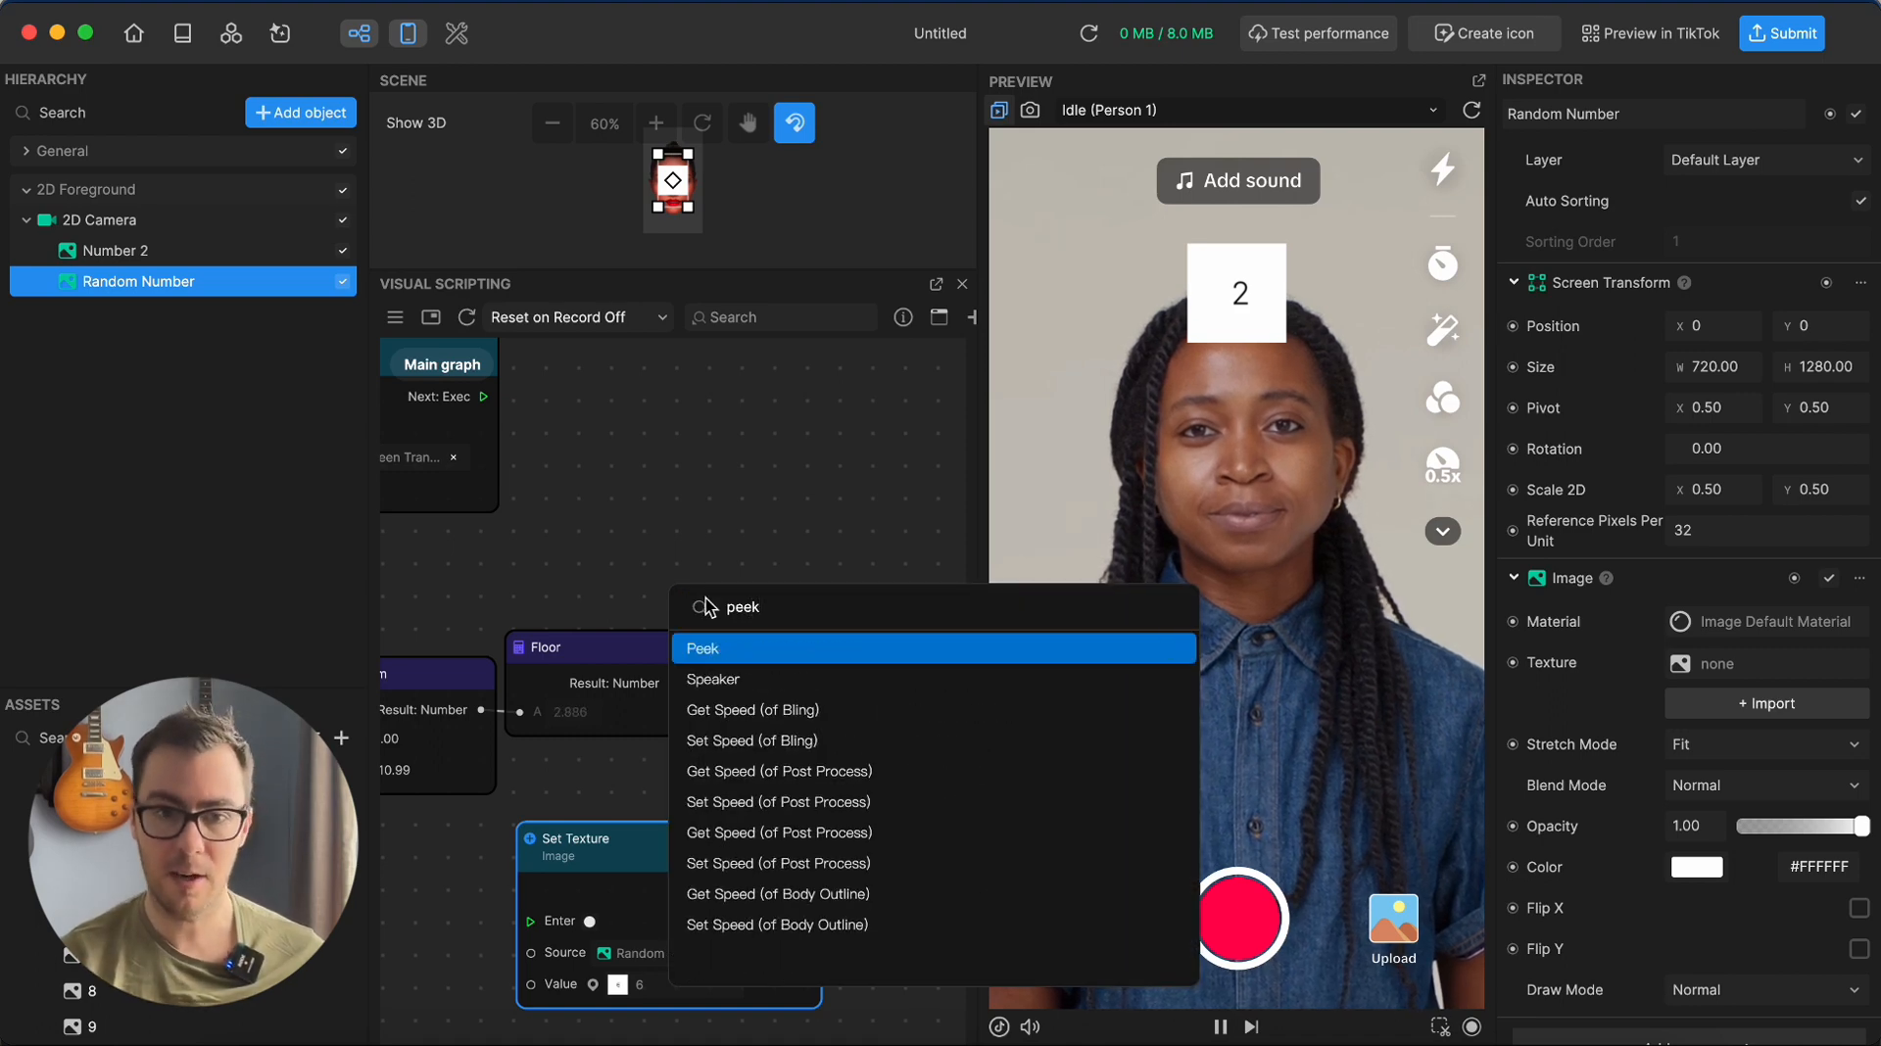
key(Return)
drag(710, 617, 752, 627)
drag(672, 683, 729, 684)
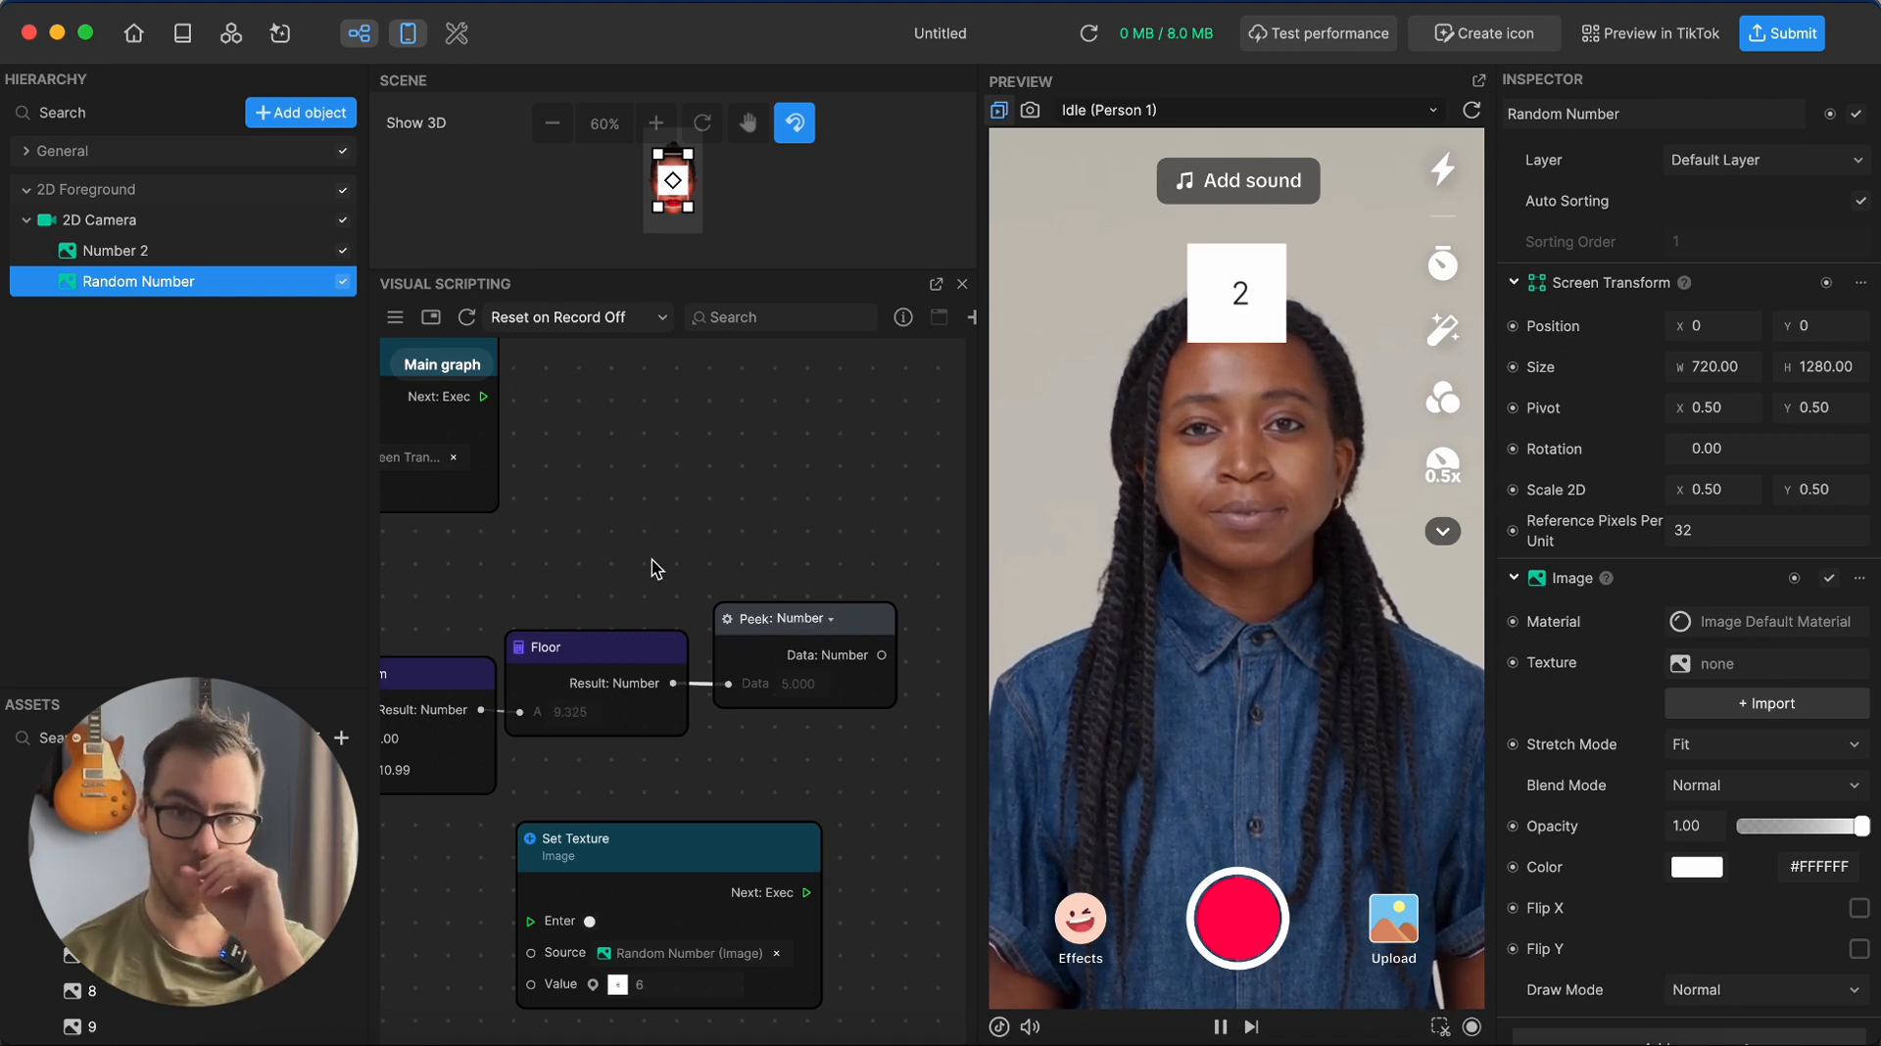
Delete the Peek node connected to Floor
drag(600, 560, 760, 558)
scroll(833, 547, down, 3)
click(913, 580)
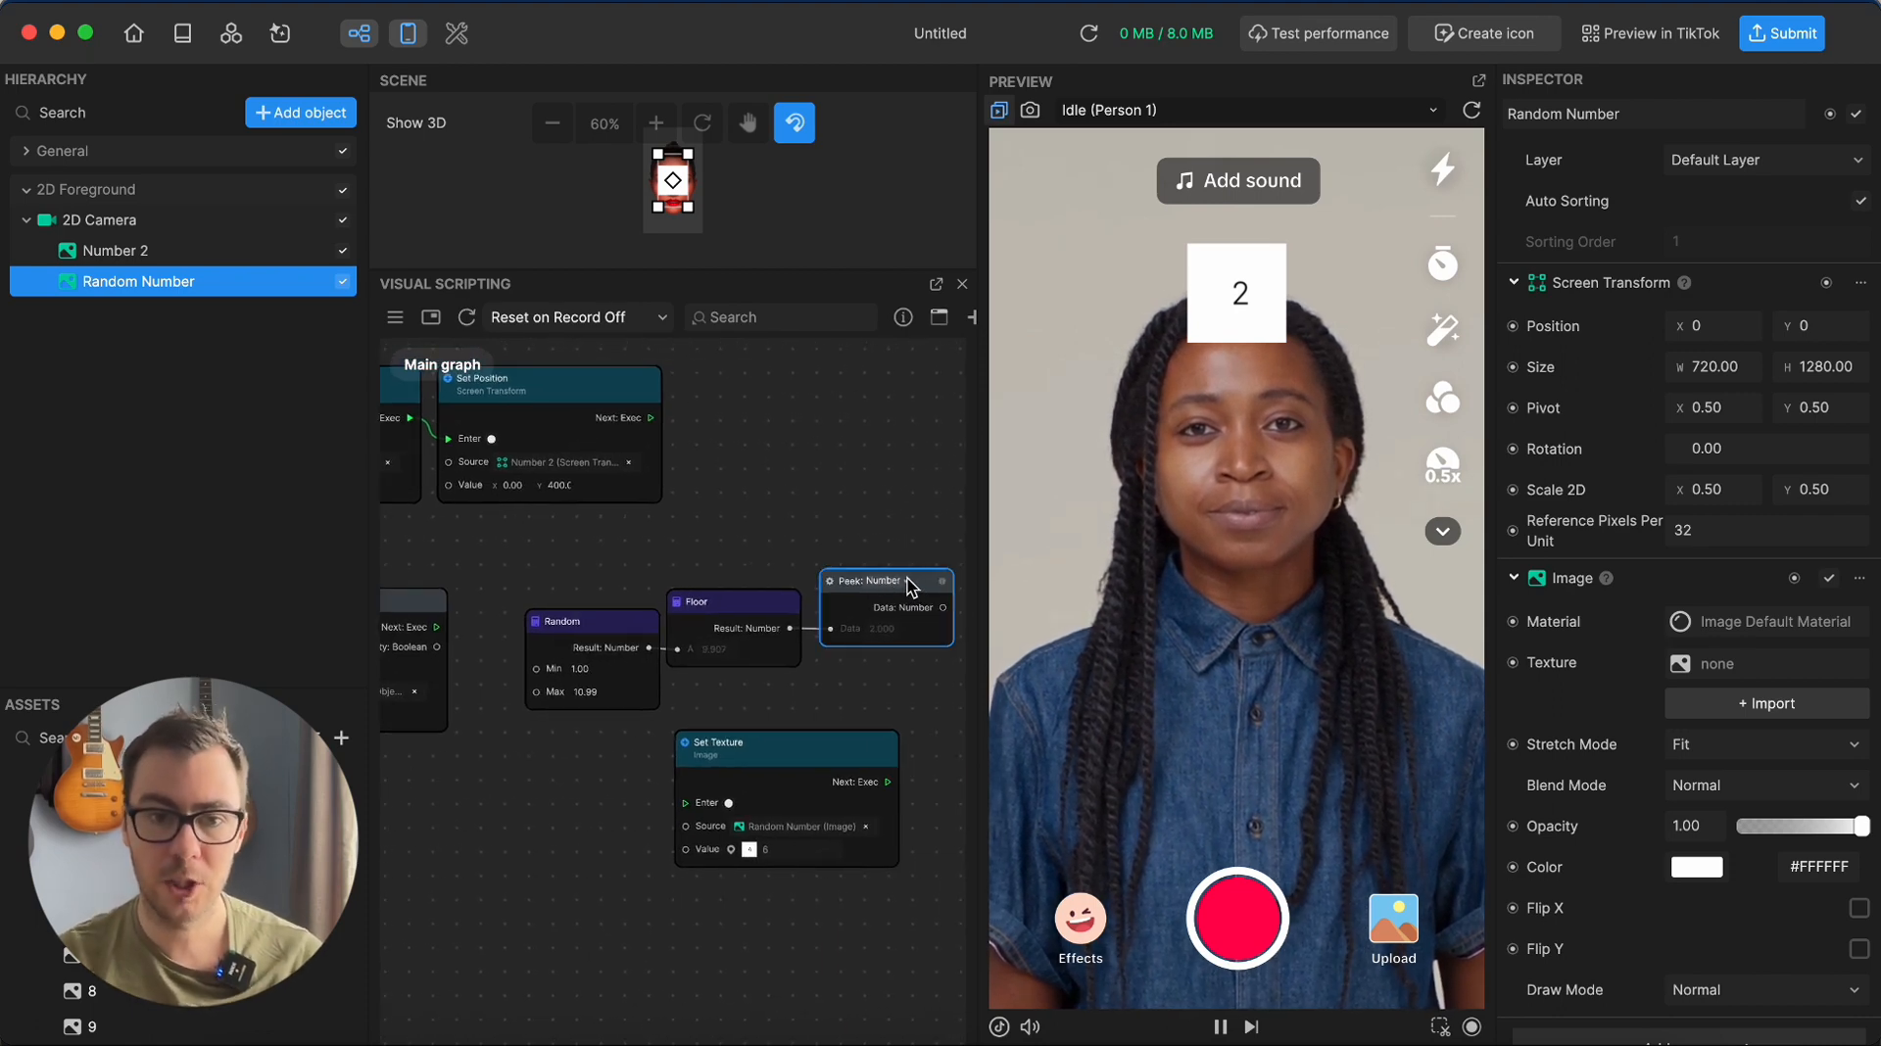
key(Delete)
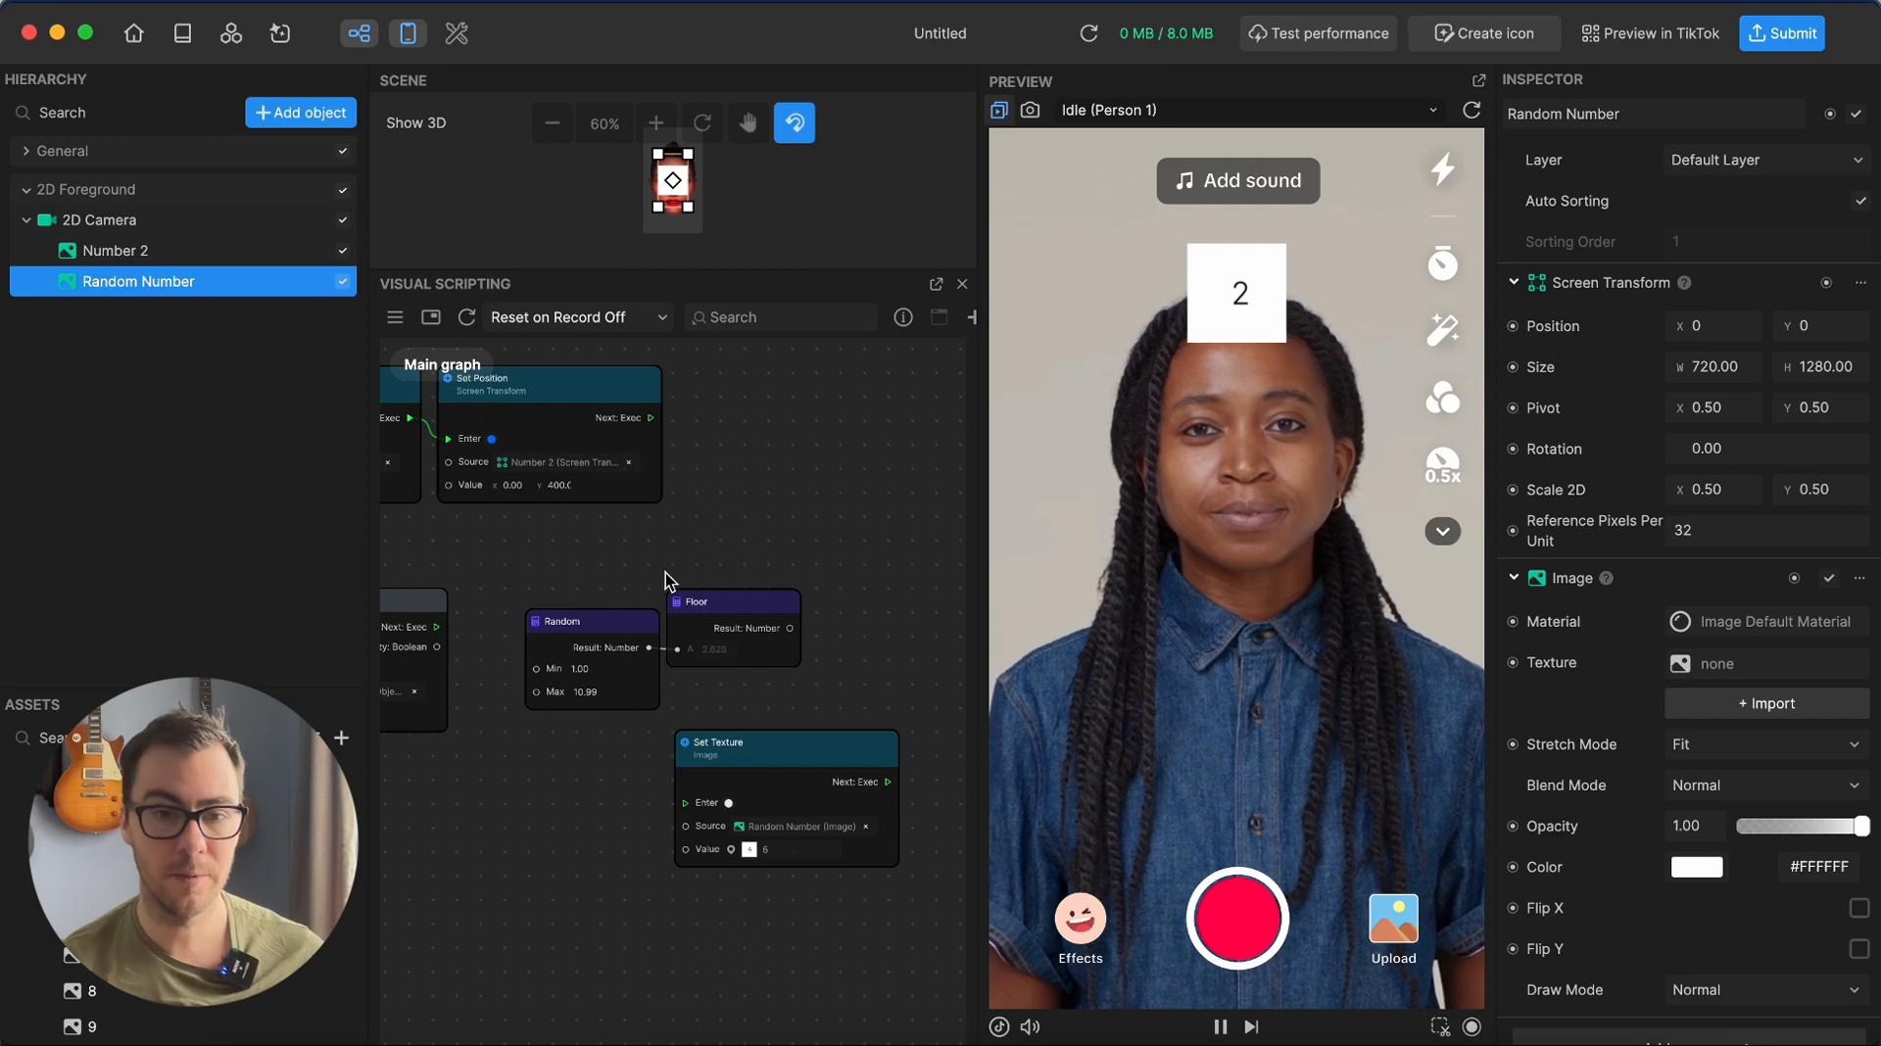
Move Set Texture further away from Floor and add a Switch node in the space beside Floor
drag(716, 743, 867, 797)
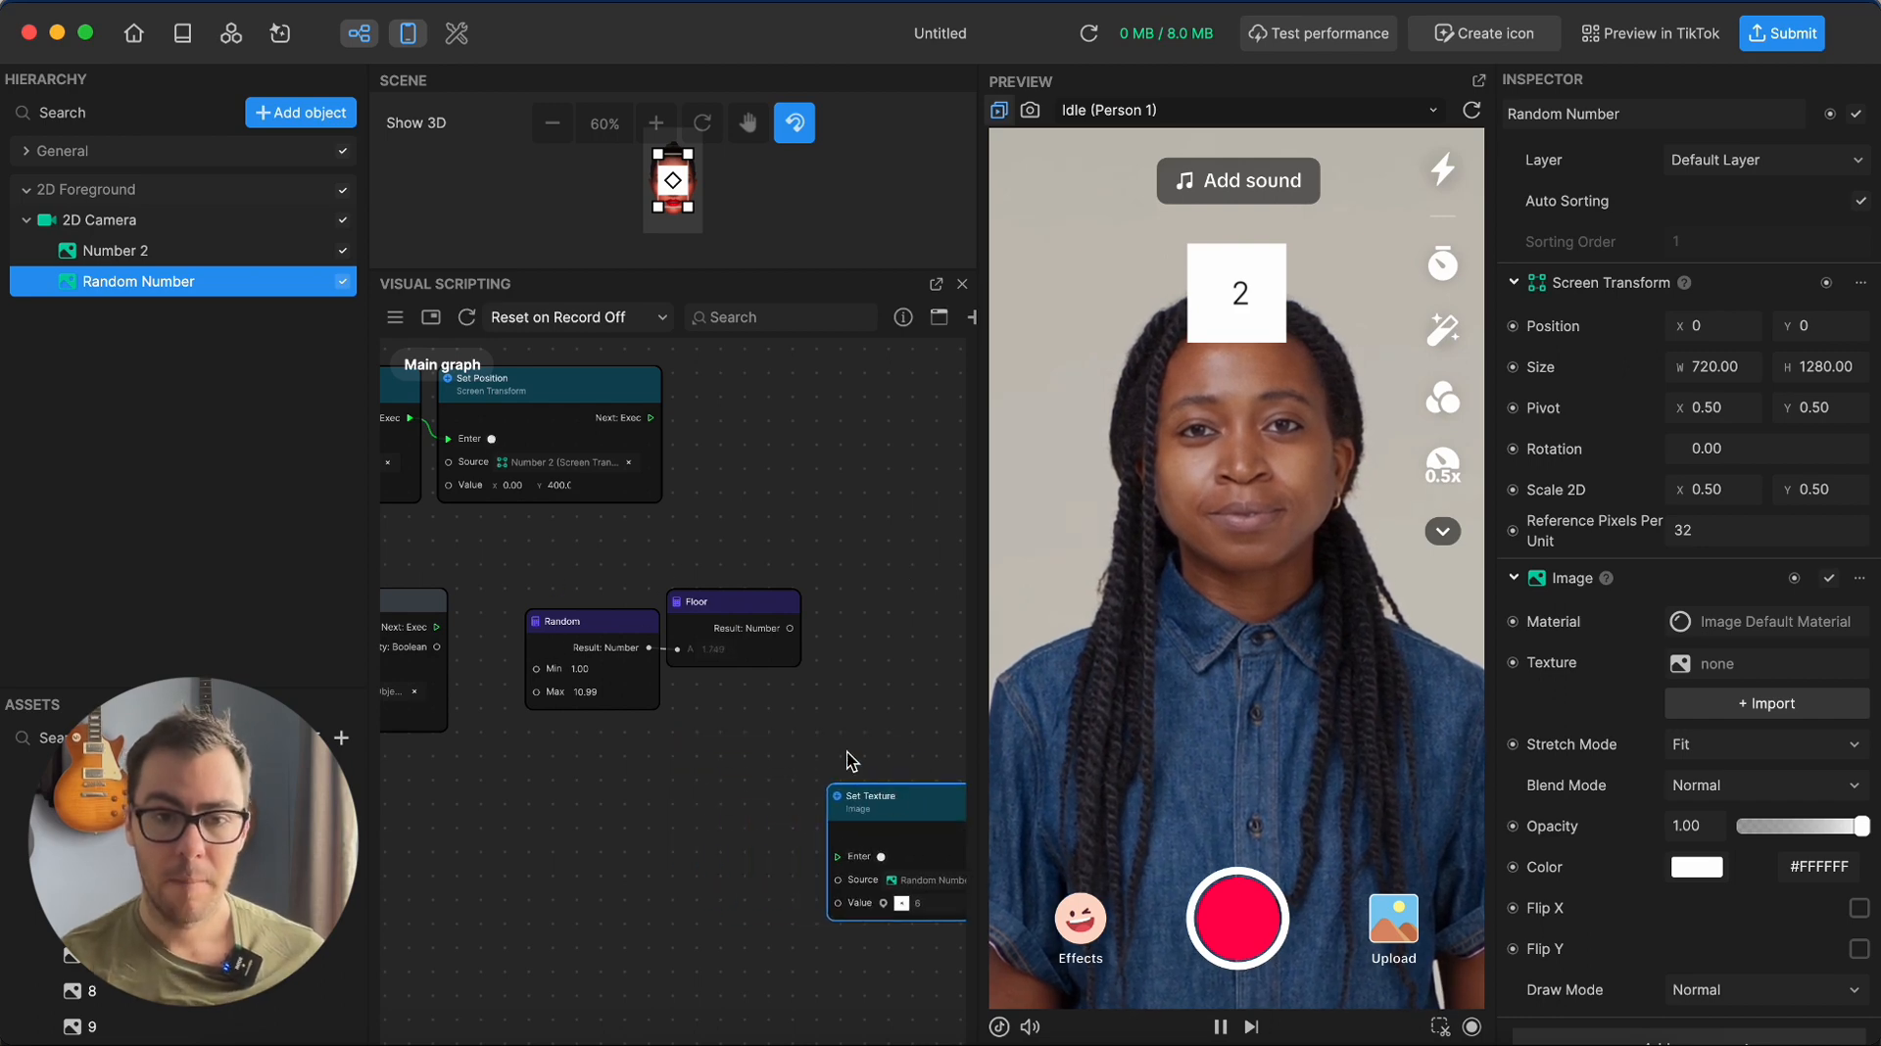
scroll(807, 721, right, 2)
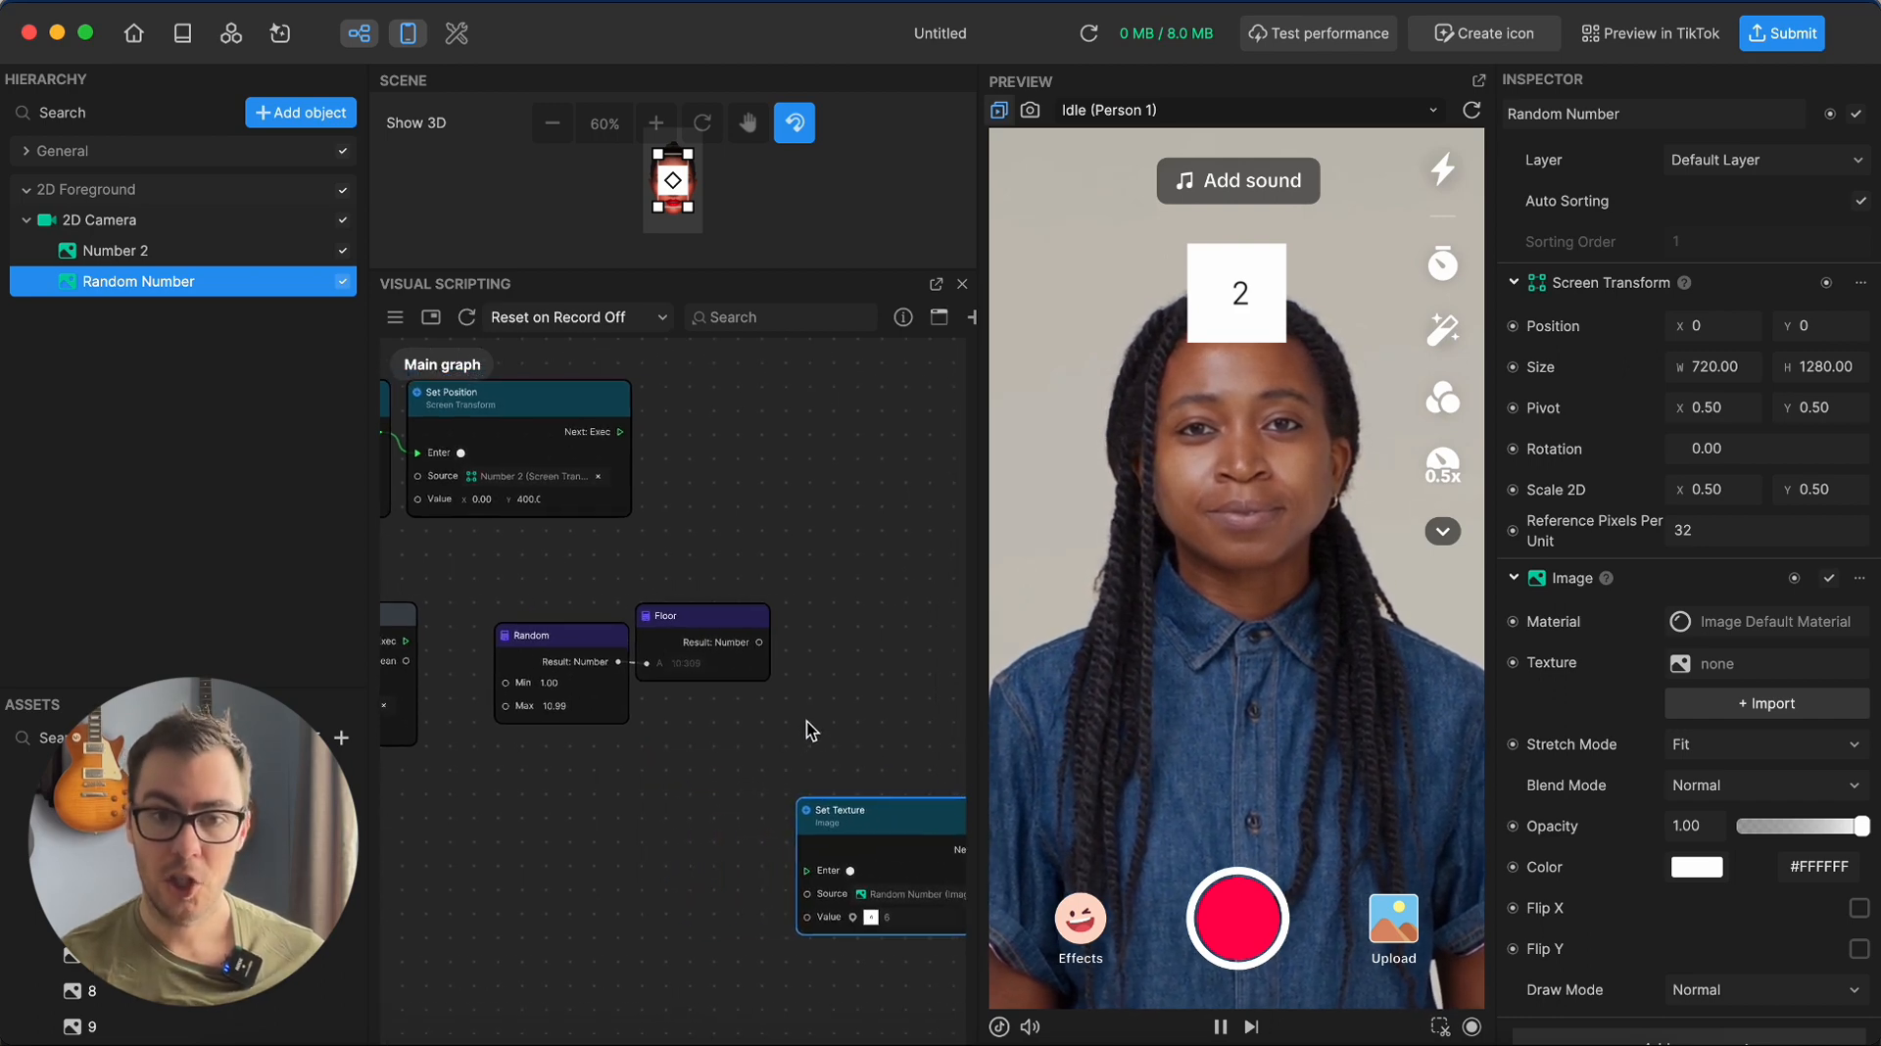
right_click(807, 722)
click(840, 745)
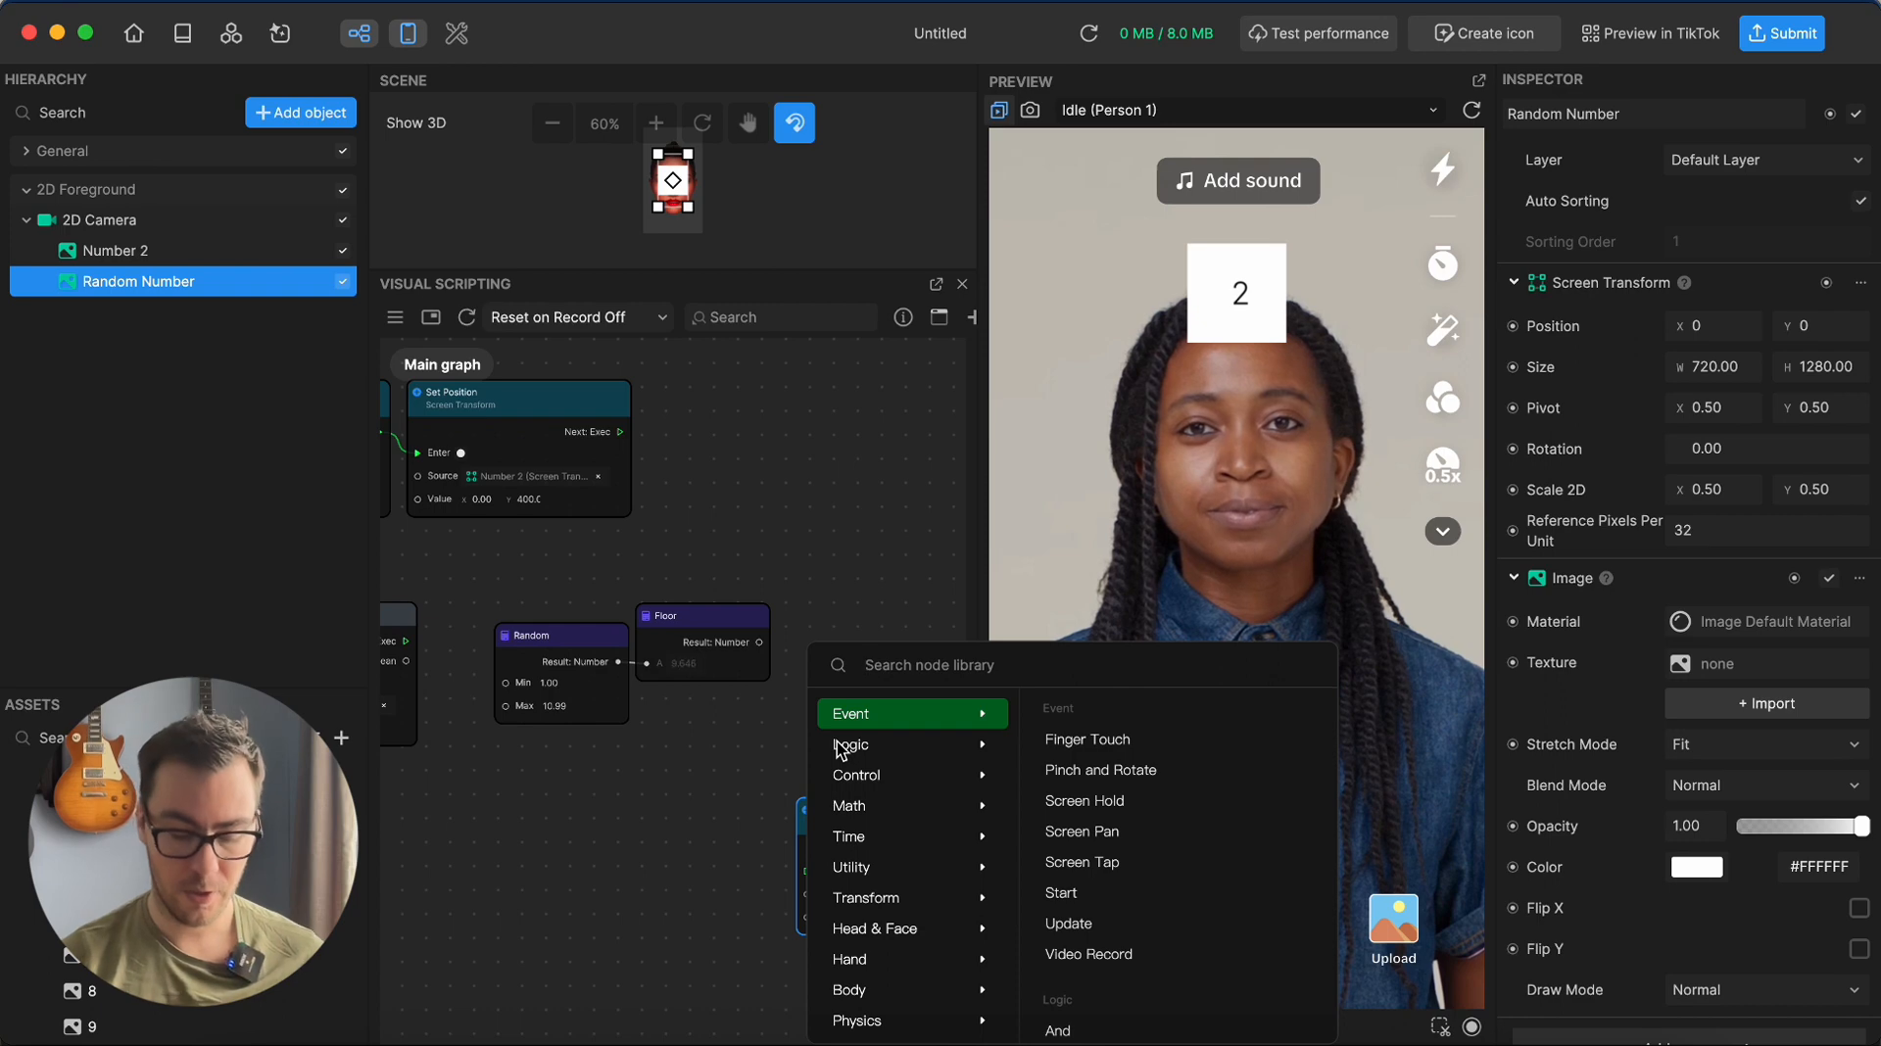
text(i)
key(BackSpace)
text(swi)
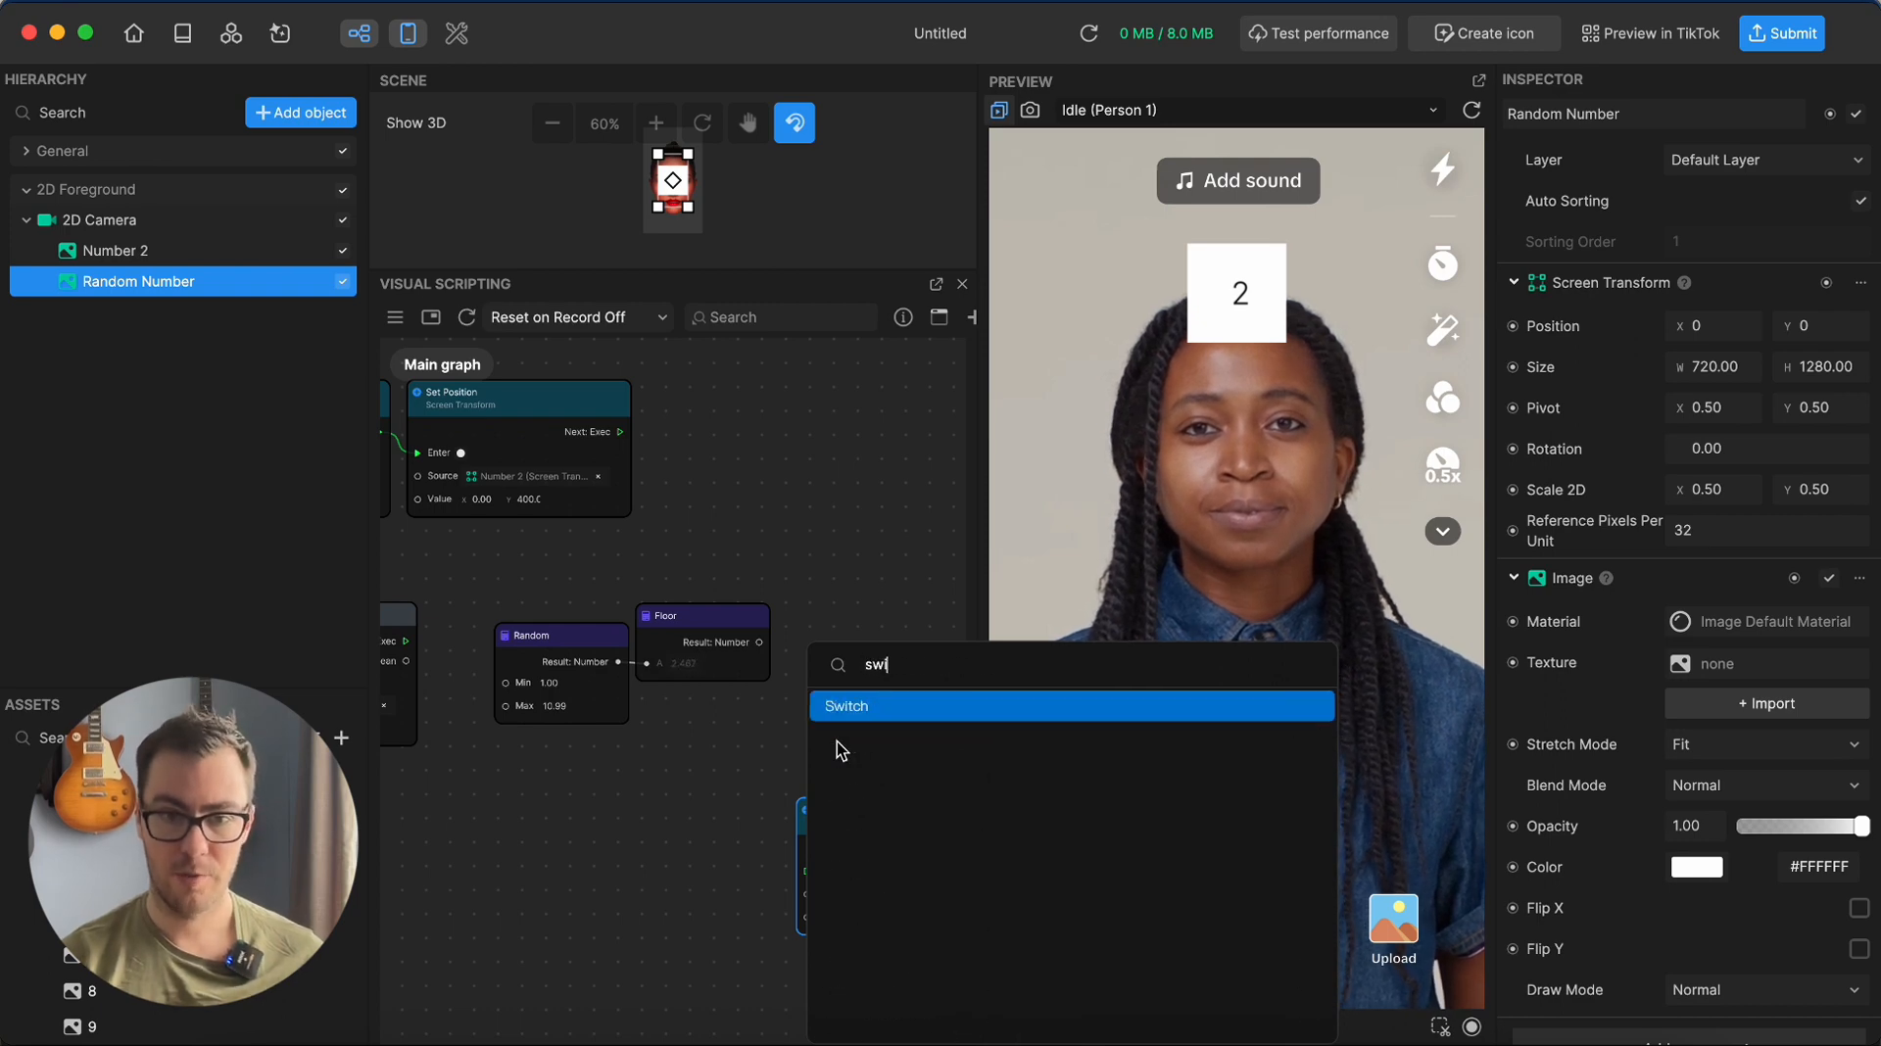
key(Return)
drag(837, 742, 821, 541)
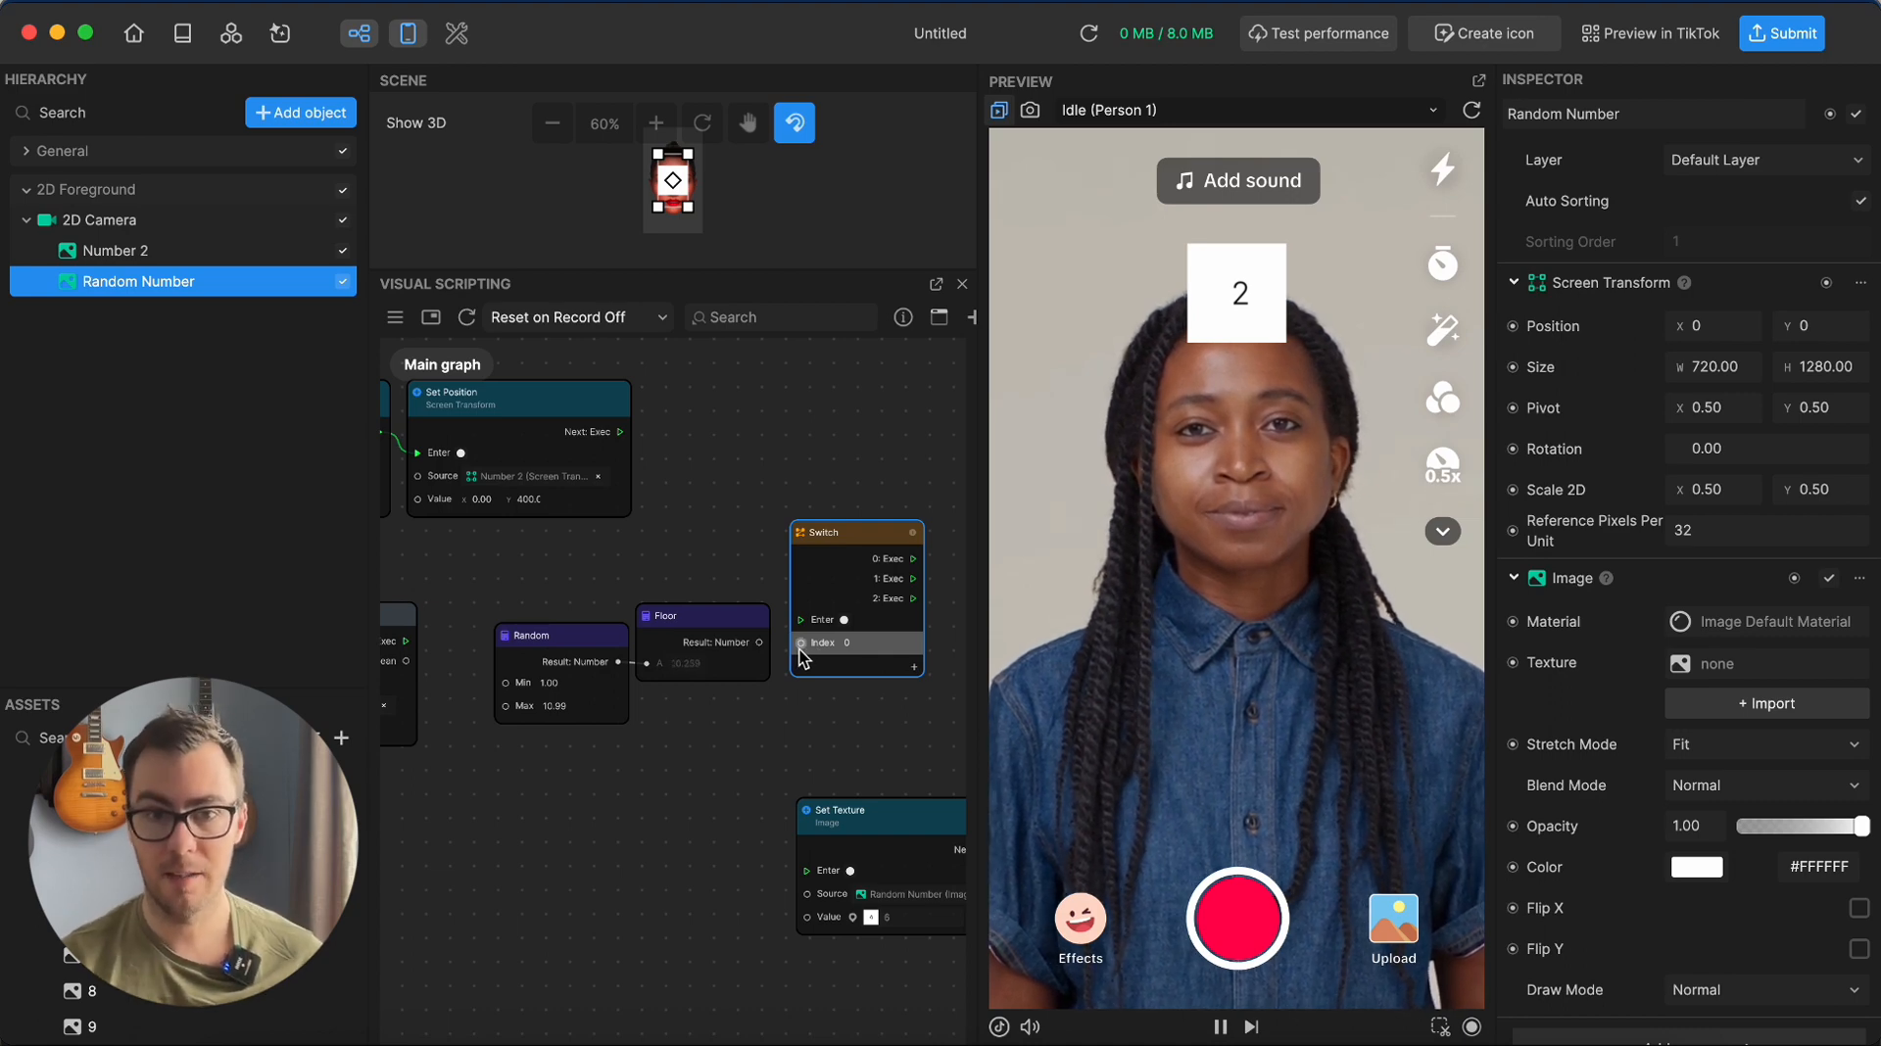
Connect Floor's Result to the Switch's Index input and Set Visibility's Next output to the Switch's Enter input
drag(762, 643, 802, 643)
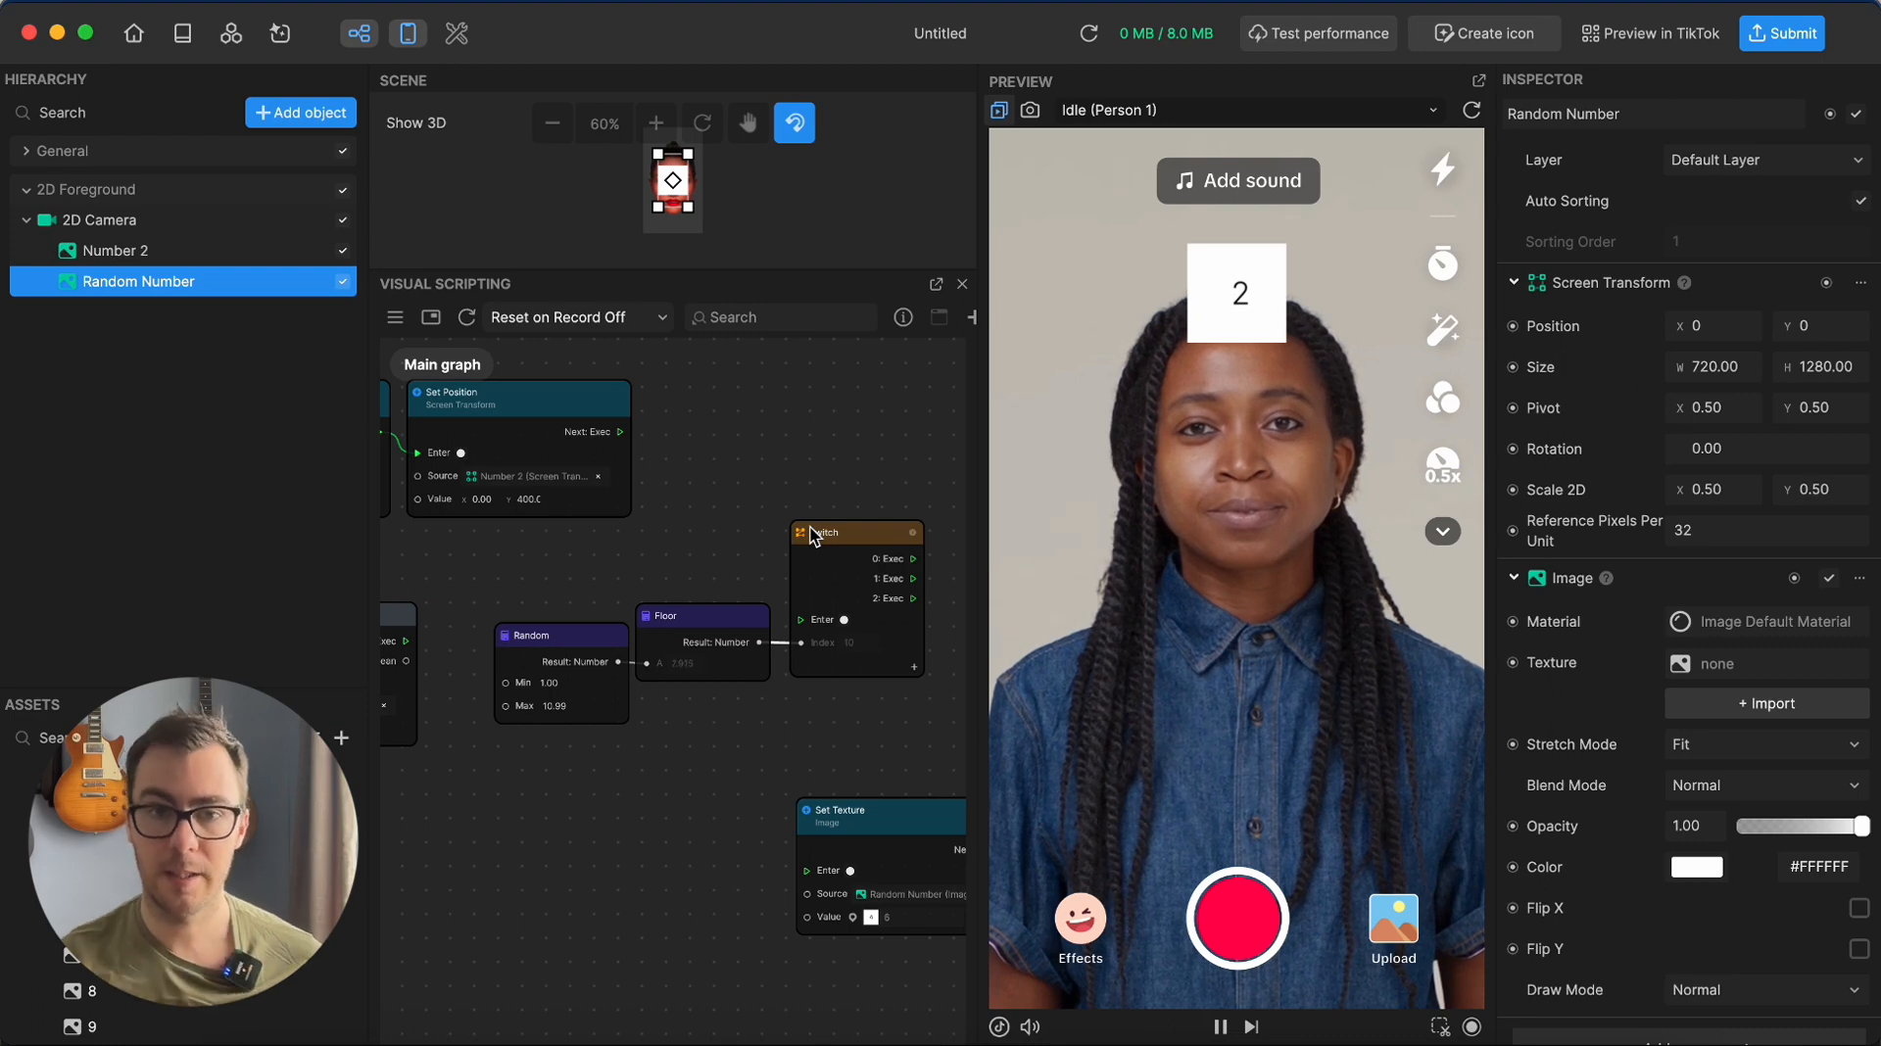
scroll(495, 626, left, 2)
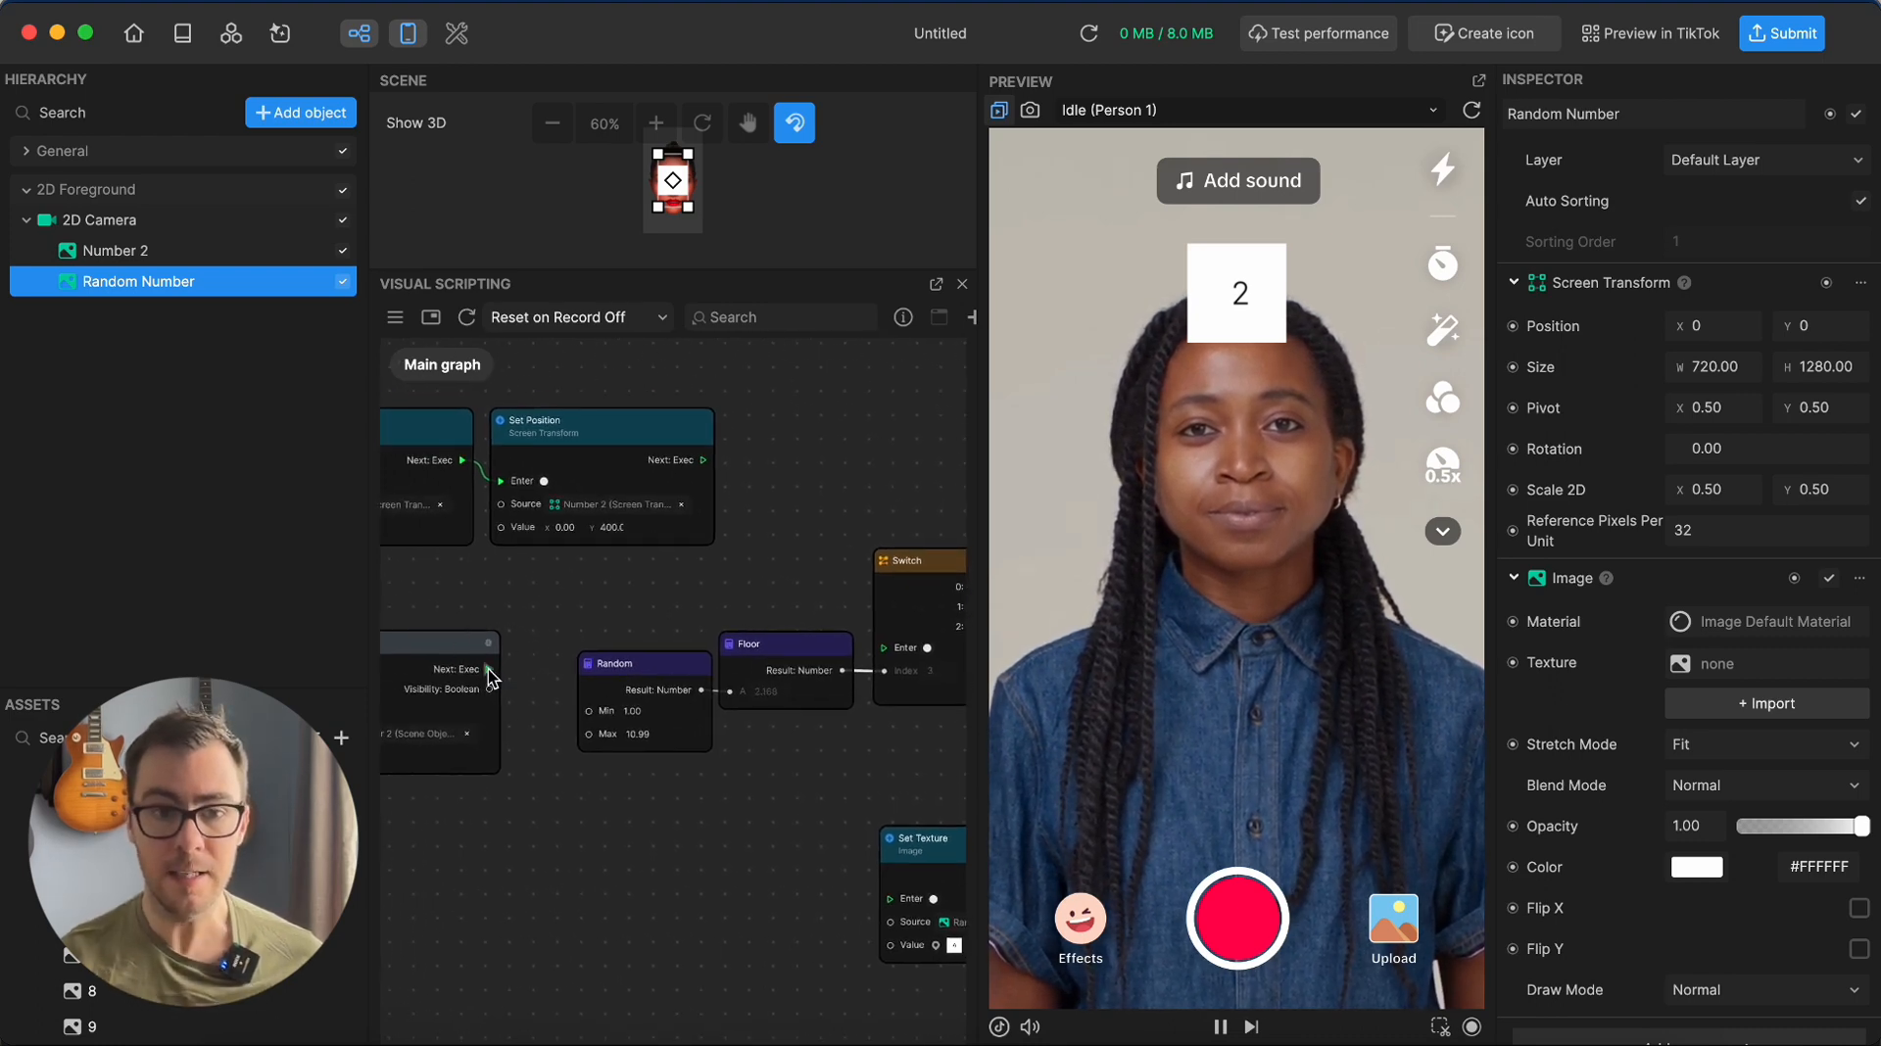
drag(488, 668, 887, 659)
scroll(392, 613, left, 5)
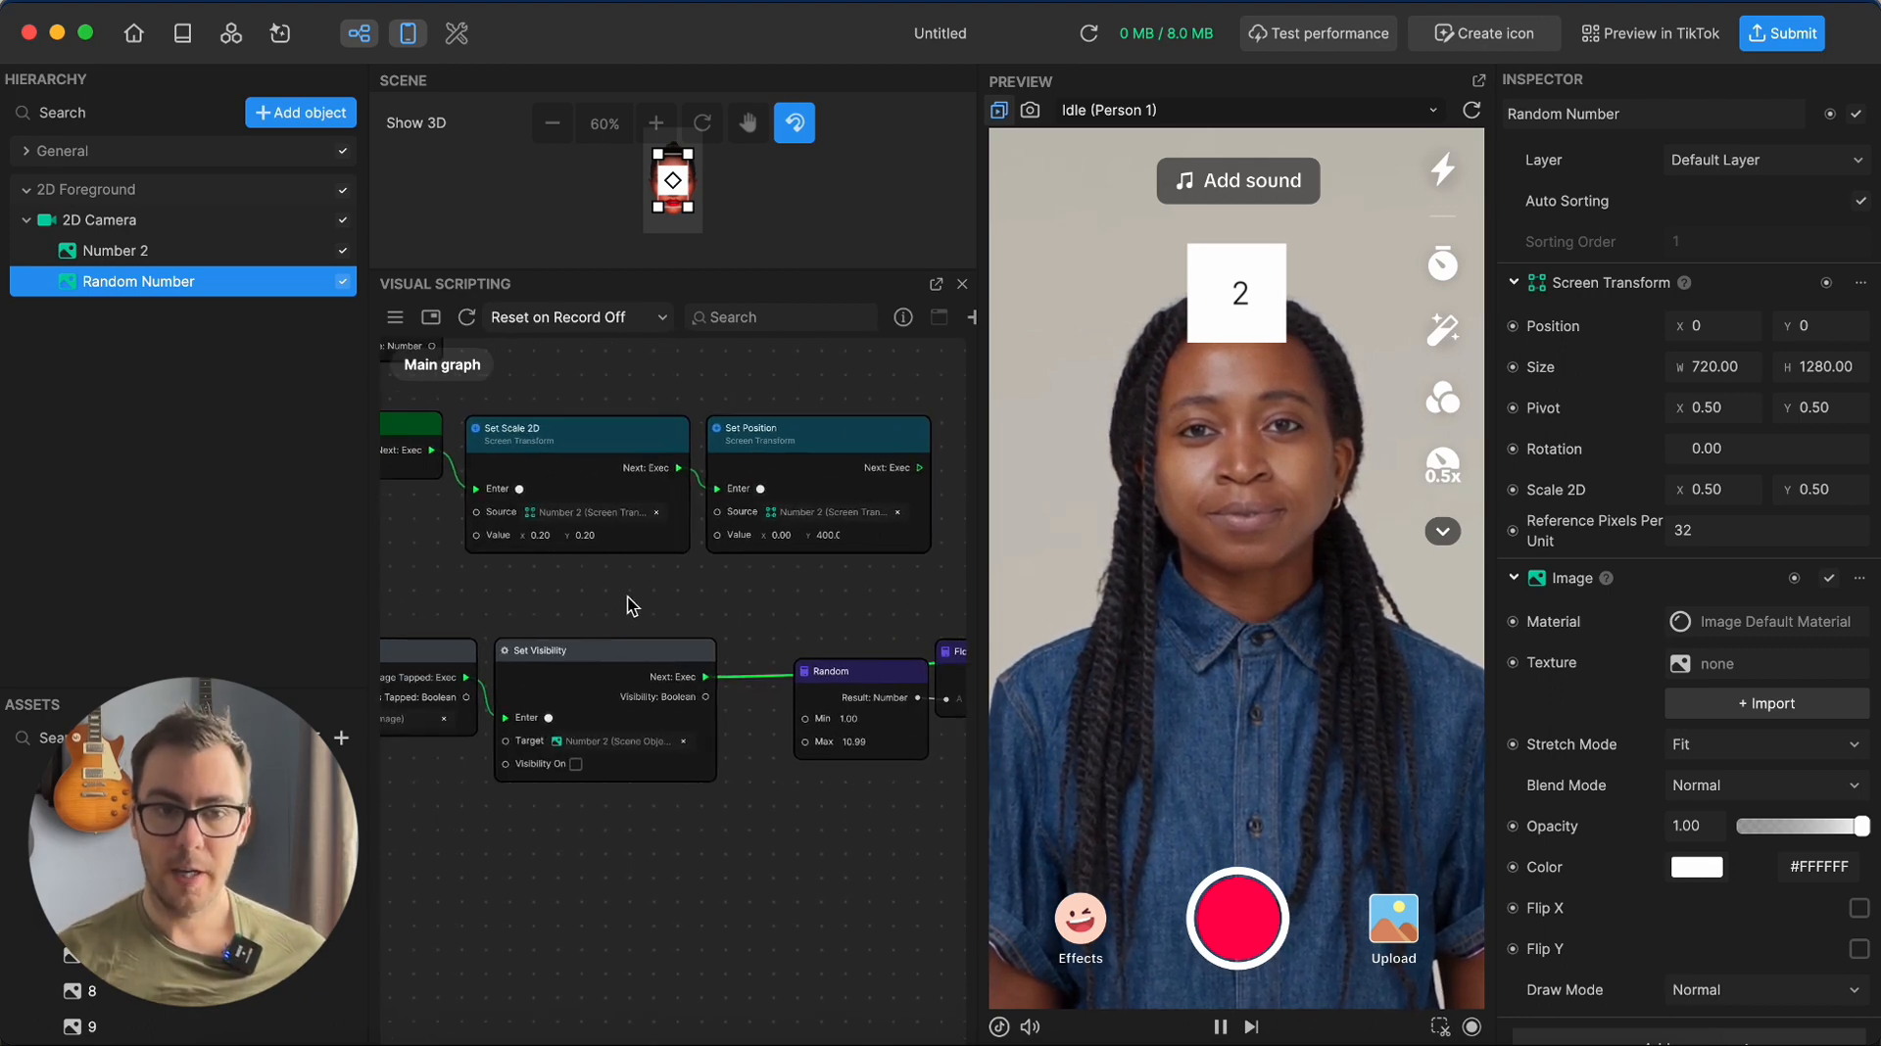
scroll(659, 630, right, 3)
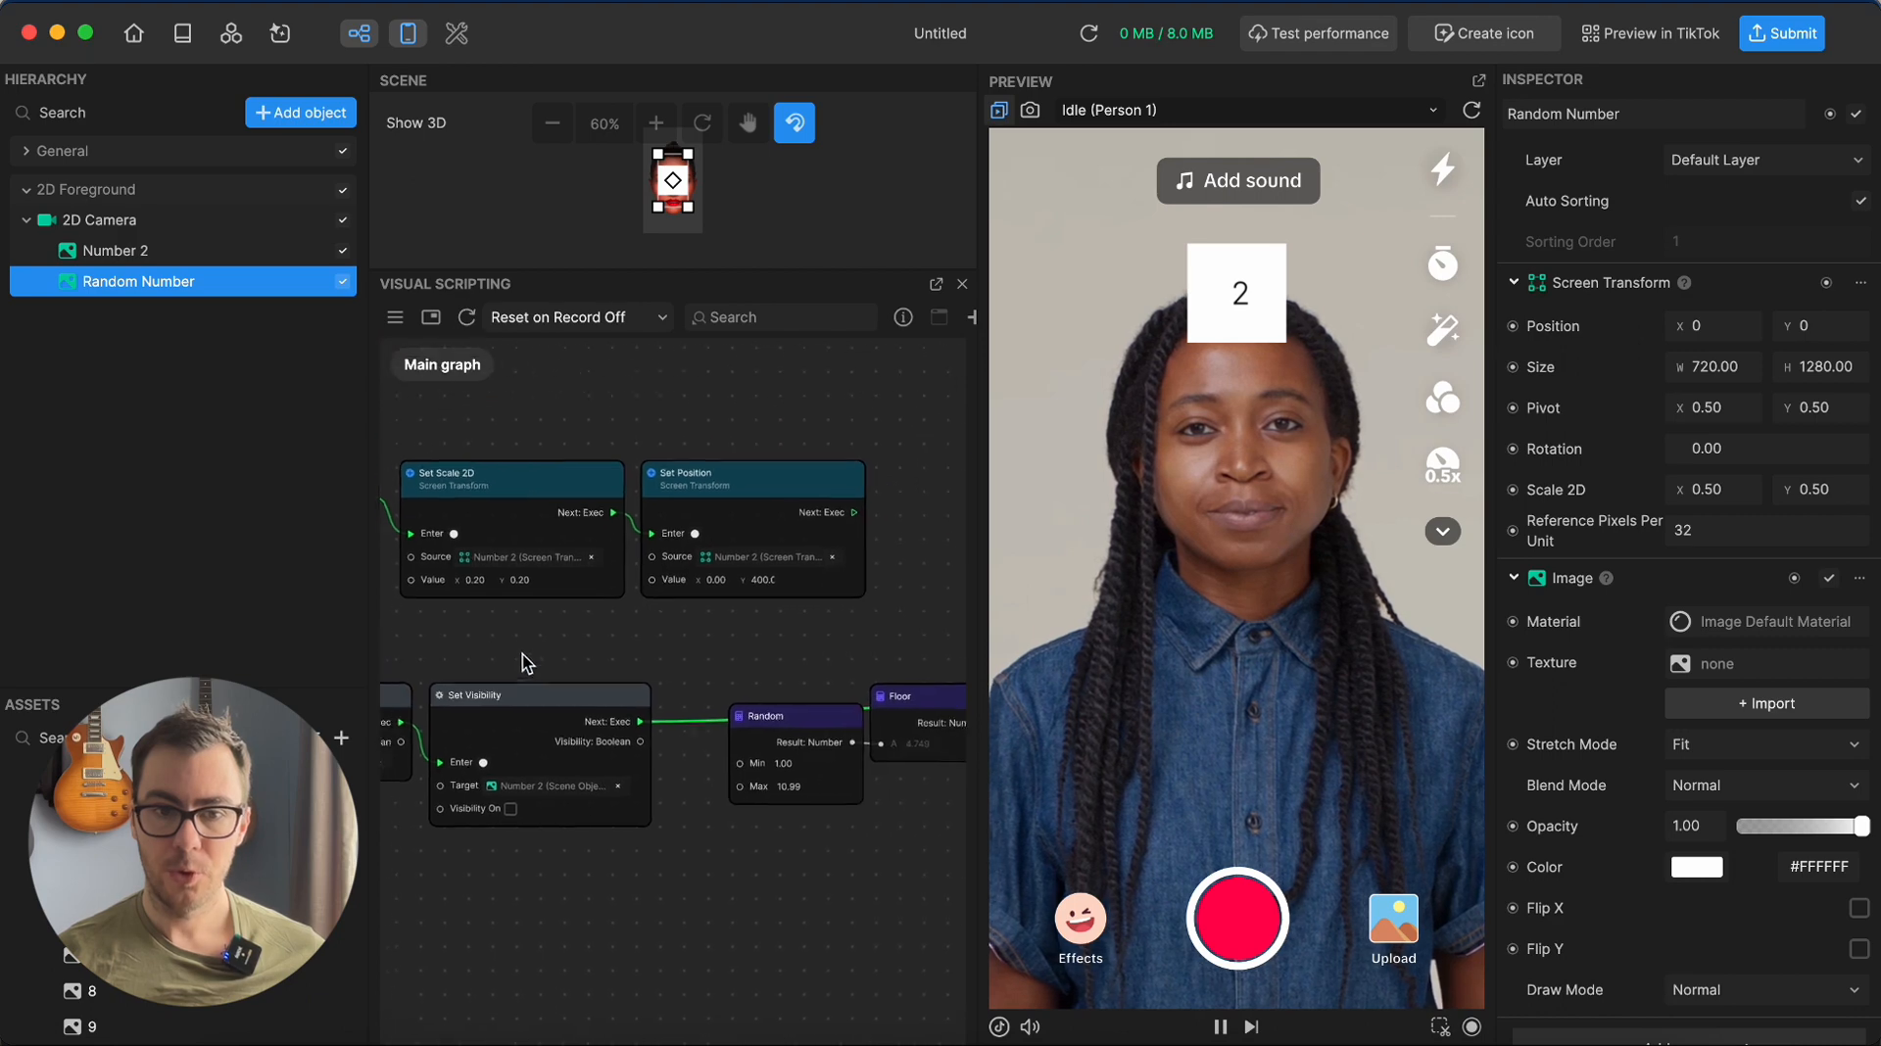
Add outputs 3 and 4 to the Switch node
middle_drag(698, 642, 433, 678)
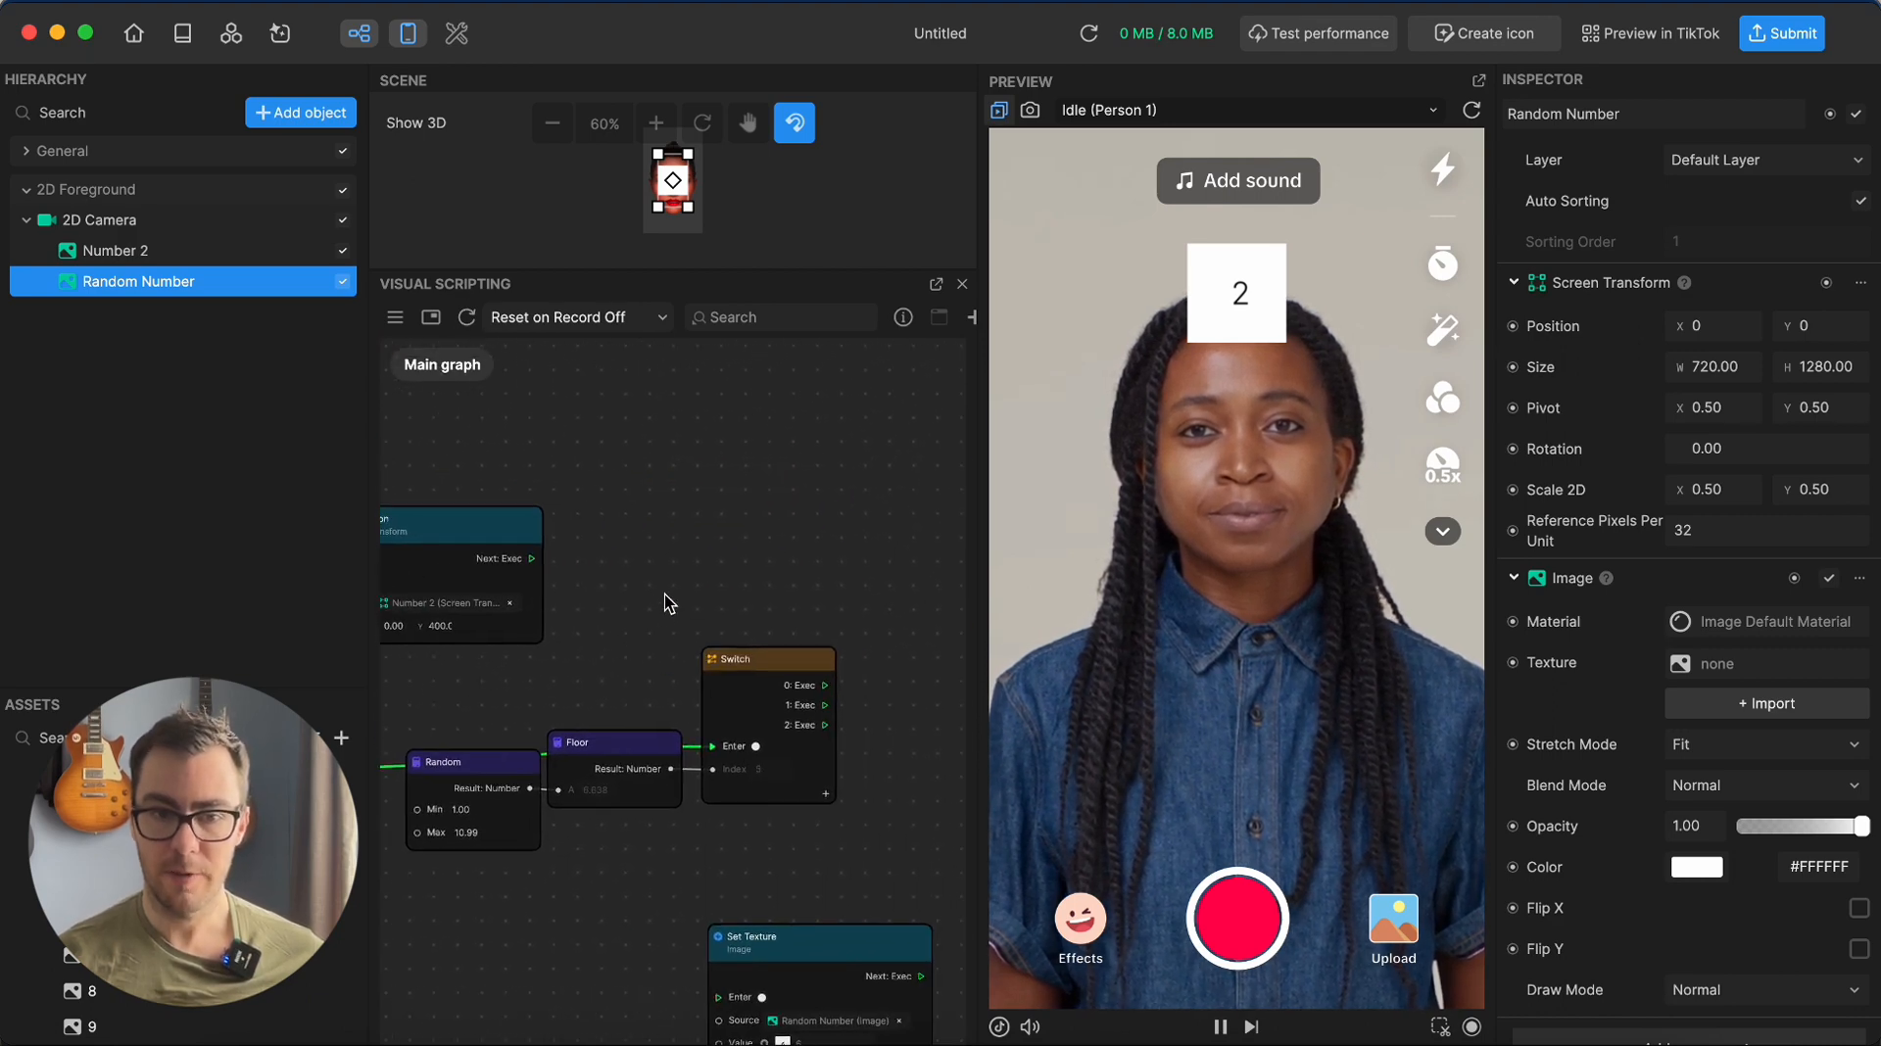
middle_drag(680, 581, 527, 572)
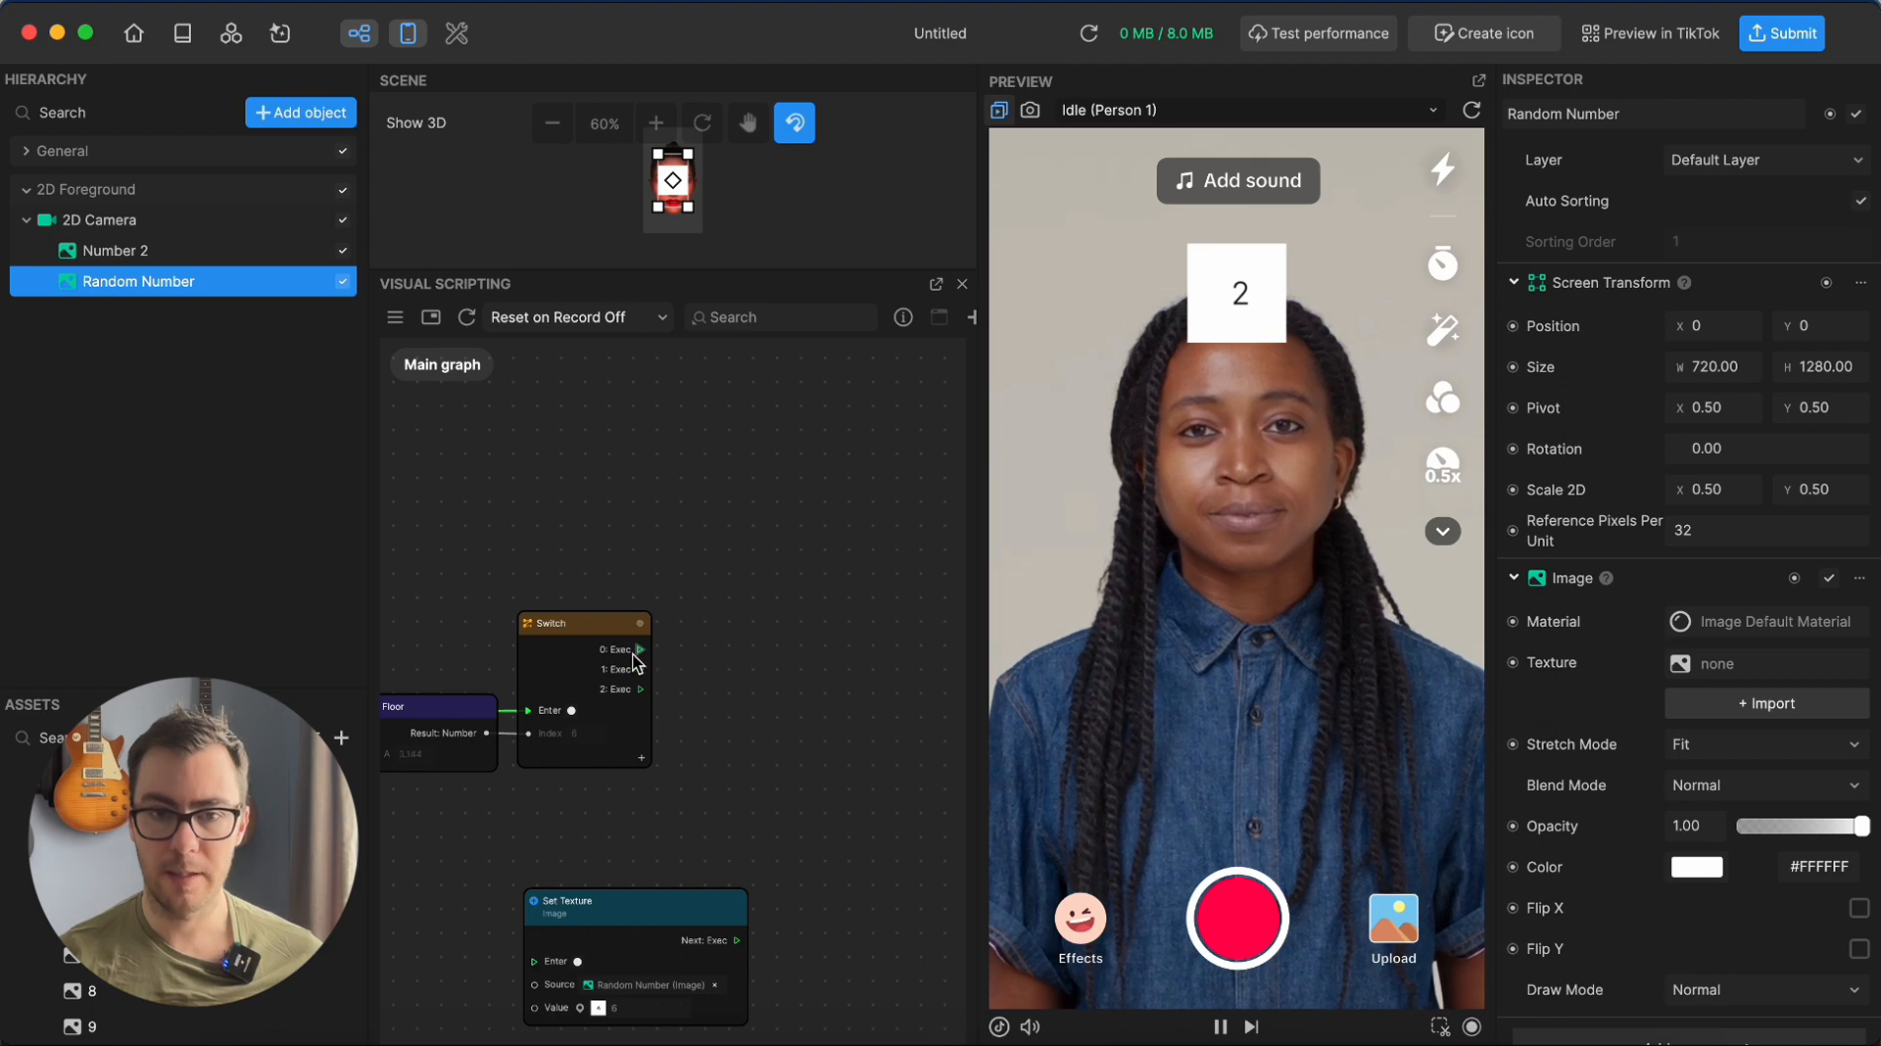
scroll(603, 654, up, 2)
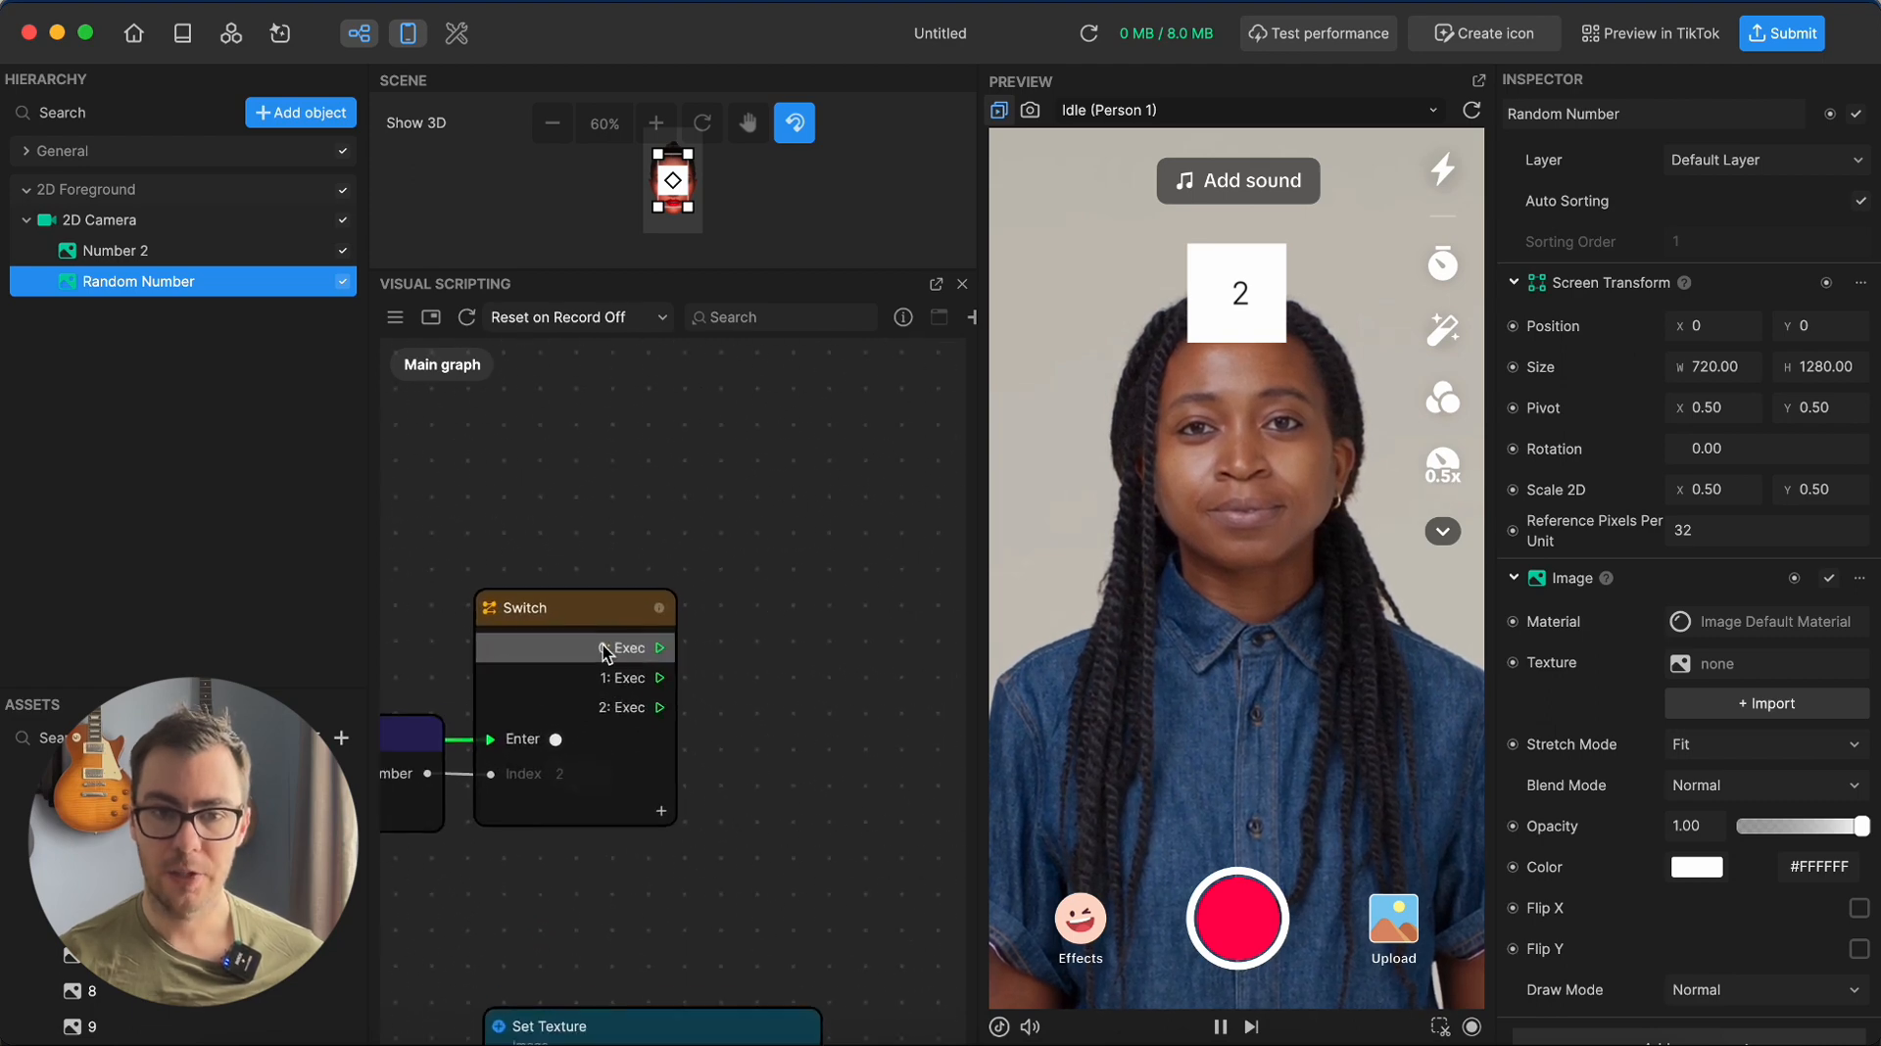
scroll(680, 668, up, 2)
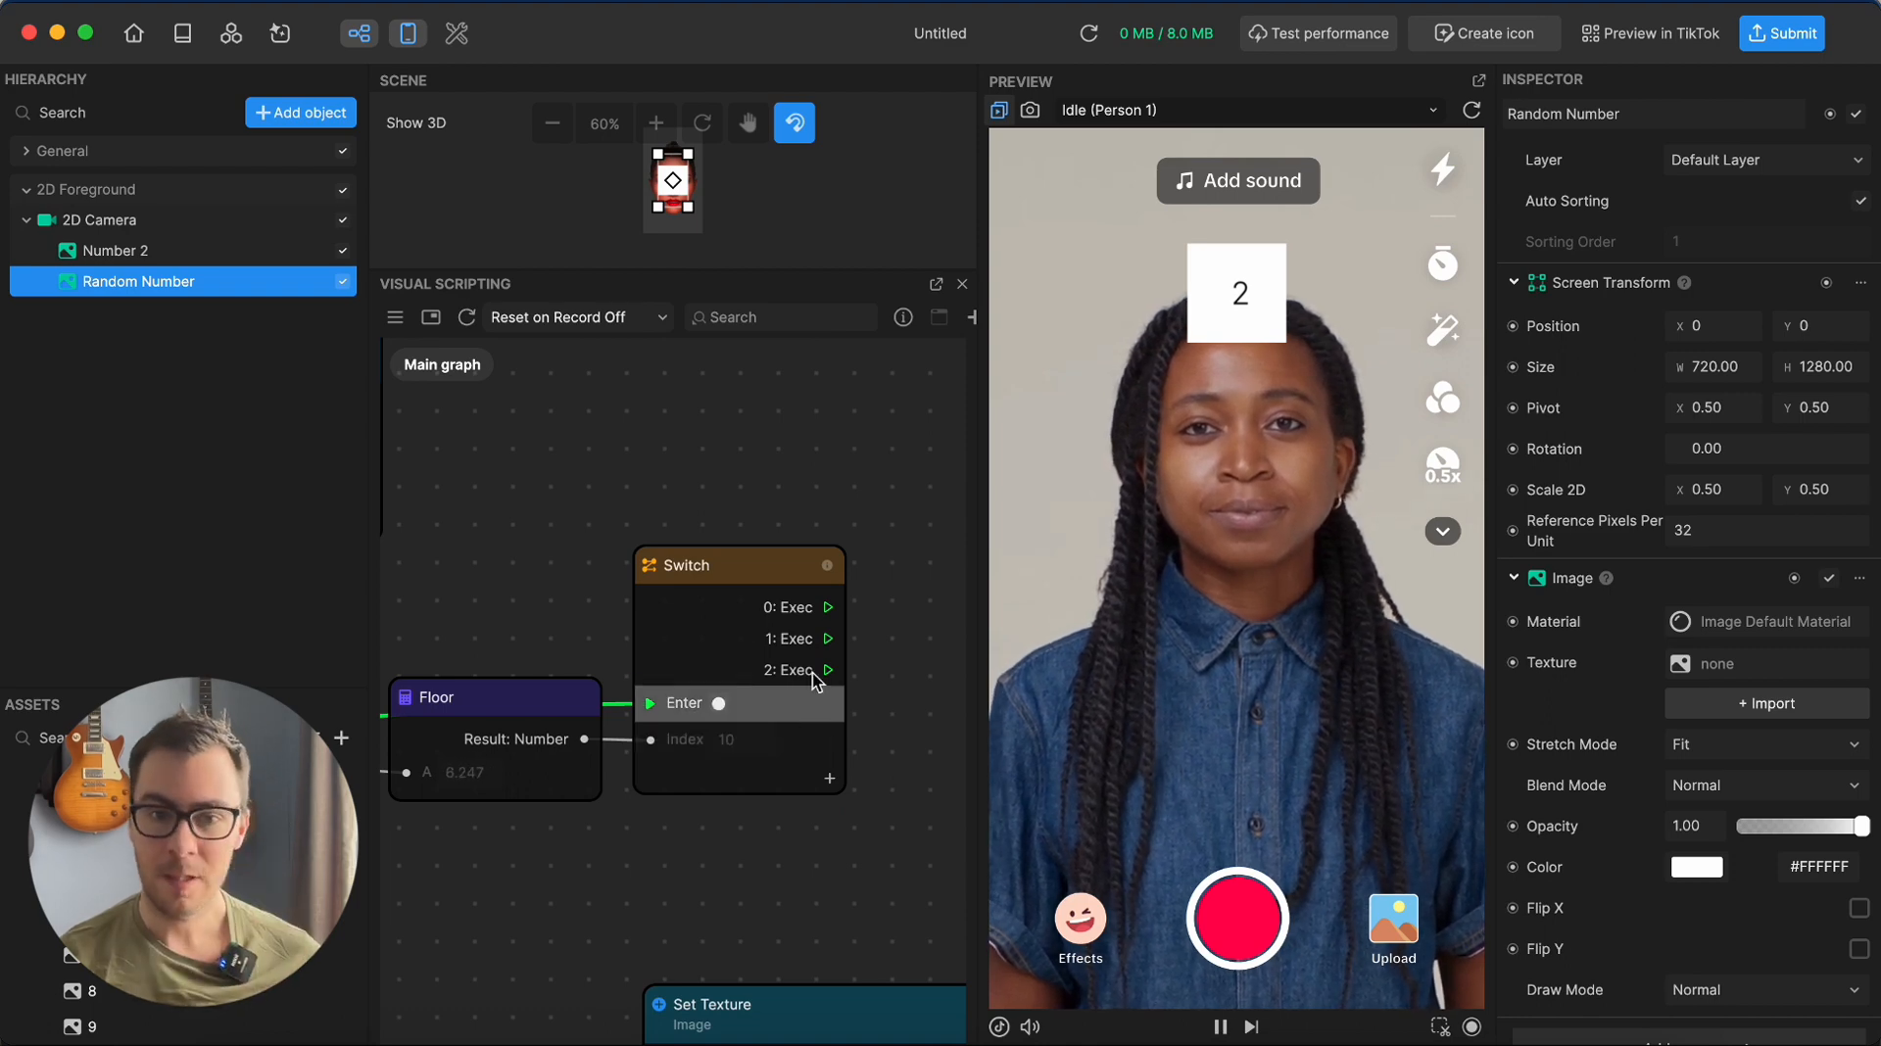
click(830, 778)
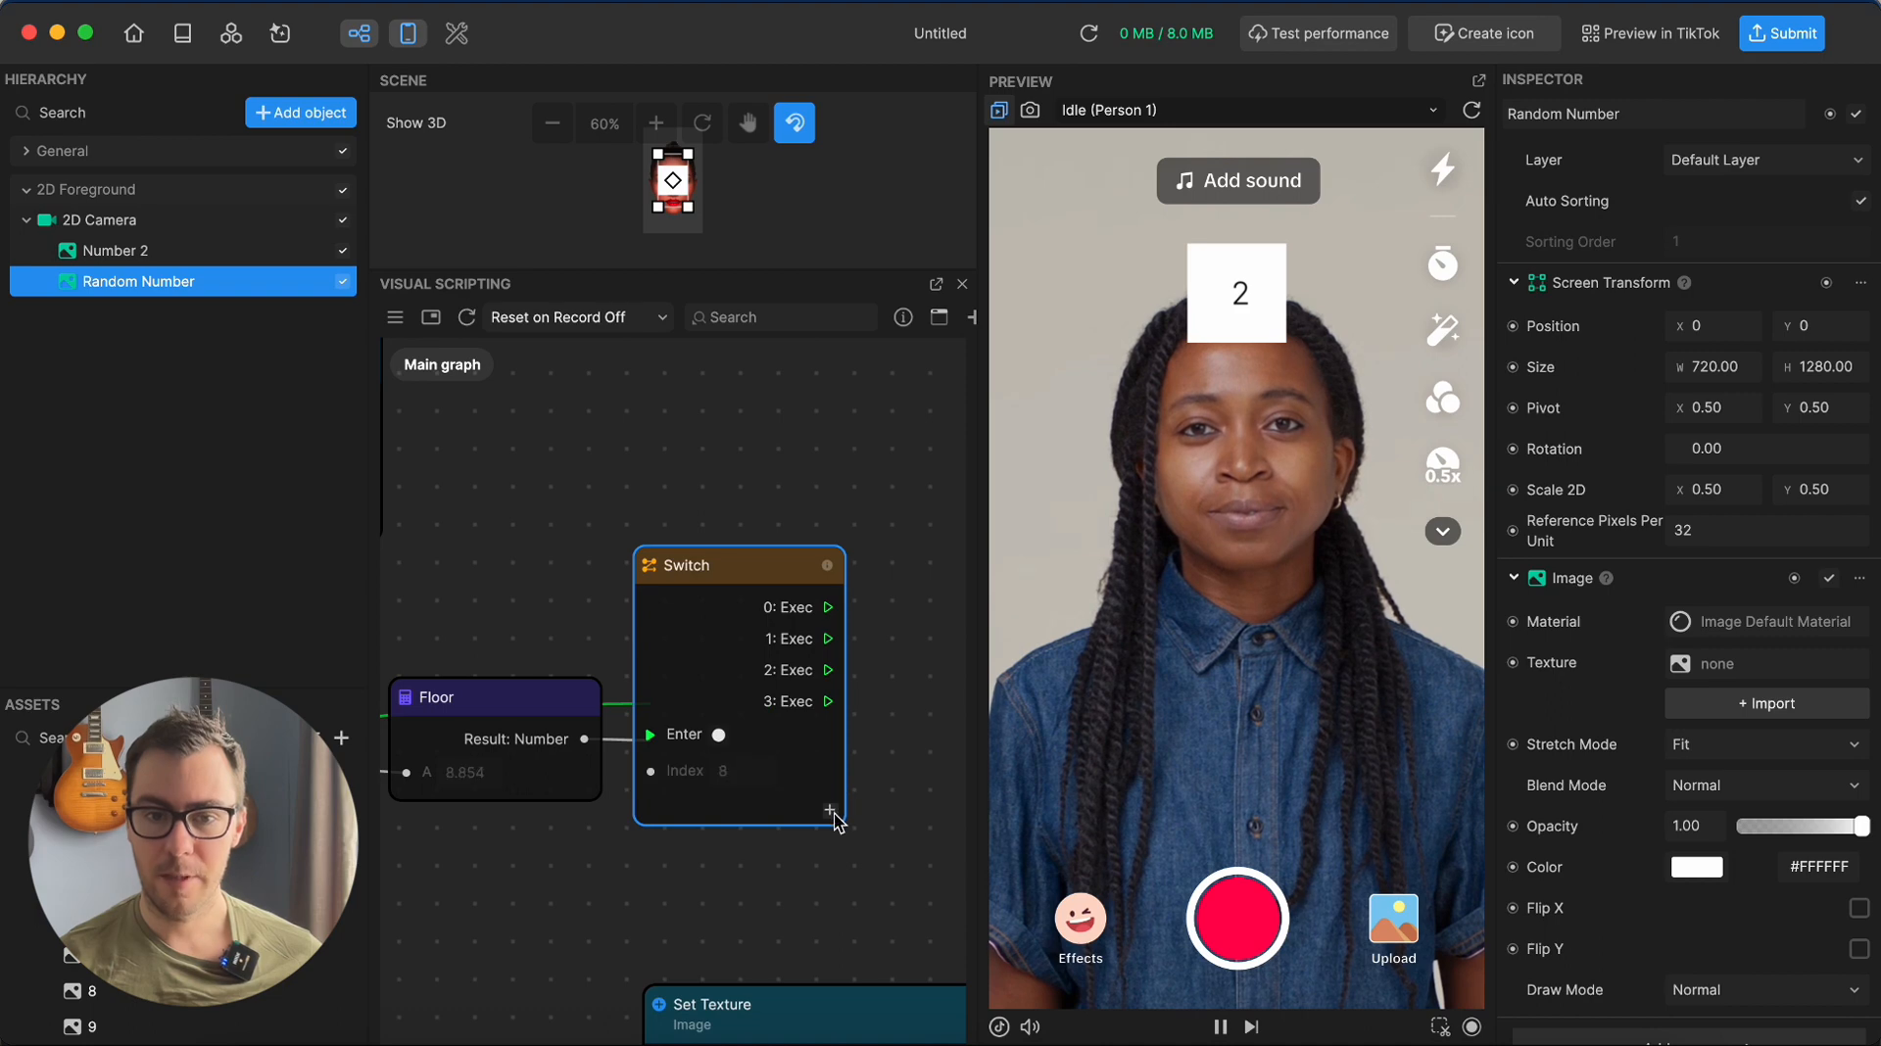
click(830, 812)
middle_drag(876, 786, 674, 703)
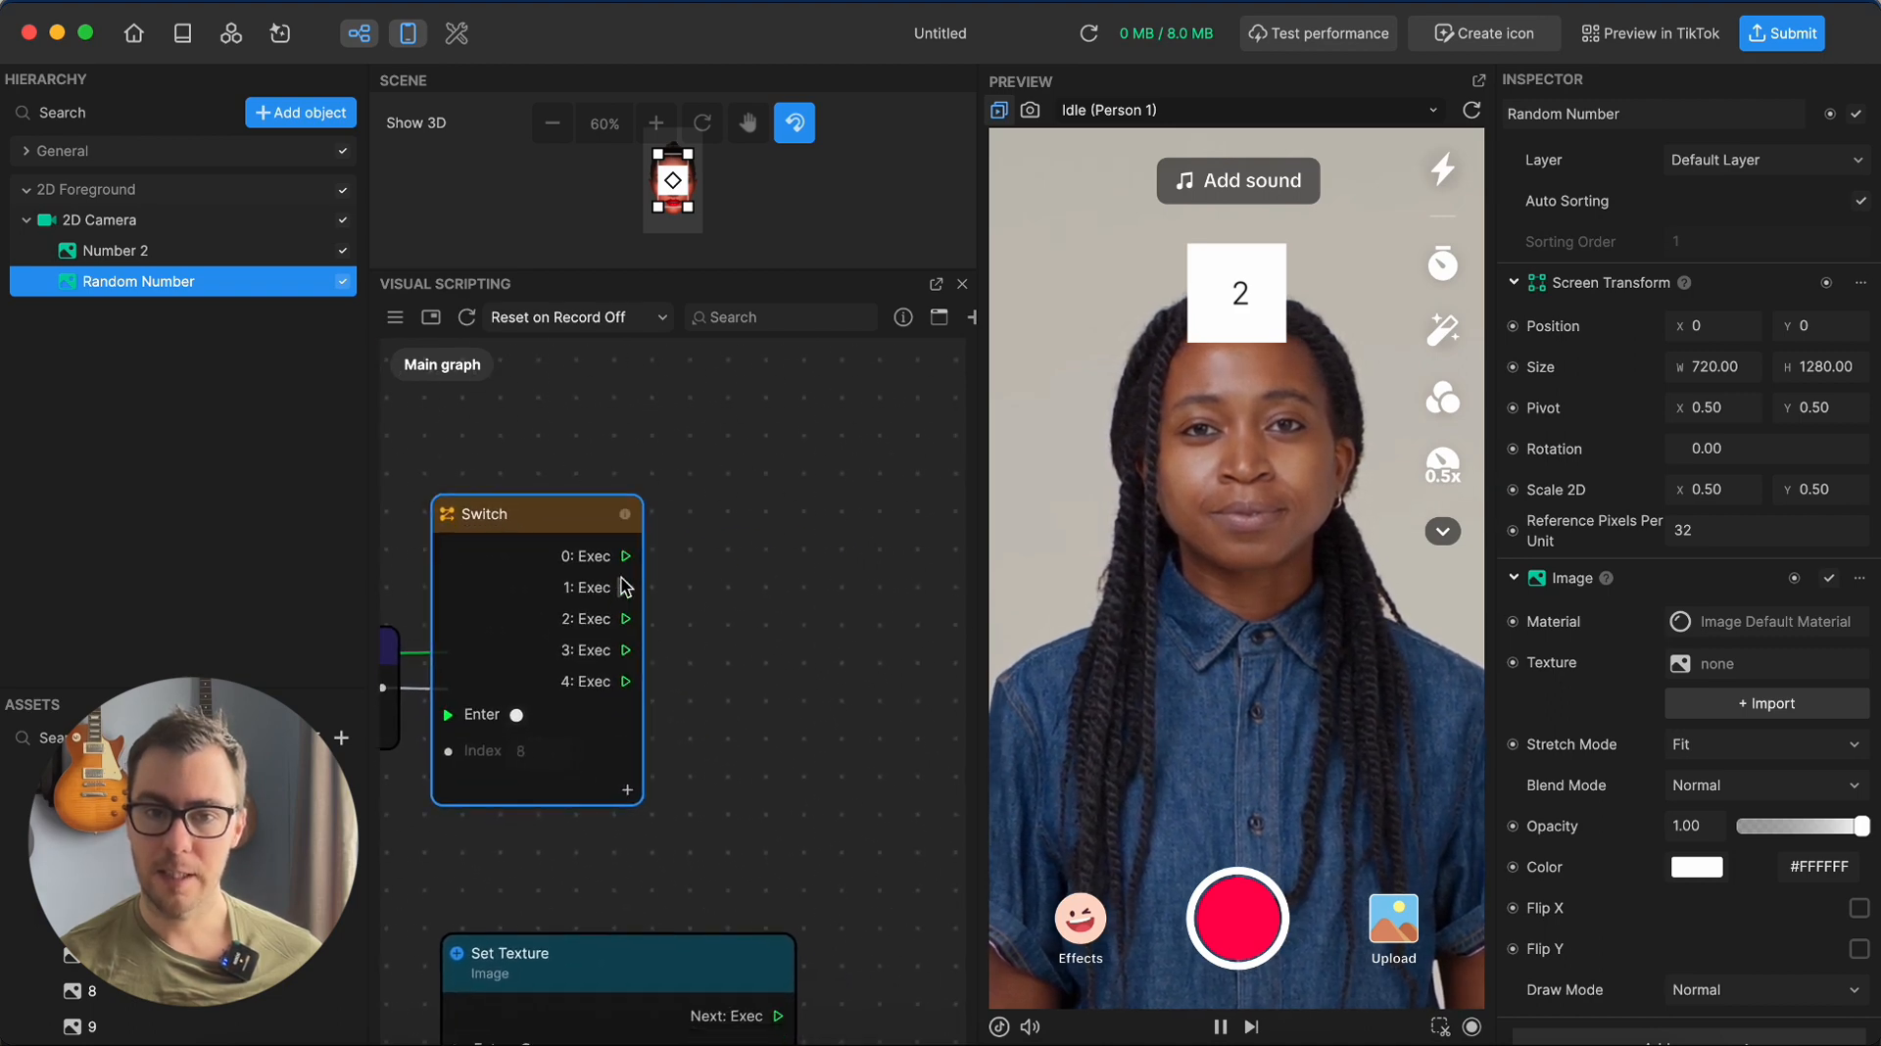
Place Set Texture after the Switch node and connect Switch output 1 to Set Texture's Enter input
drag(532, 984, 838, 740)
middle_drag(803, 655, 739, 714)
drag(743, 794, 727, 477)
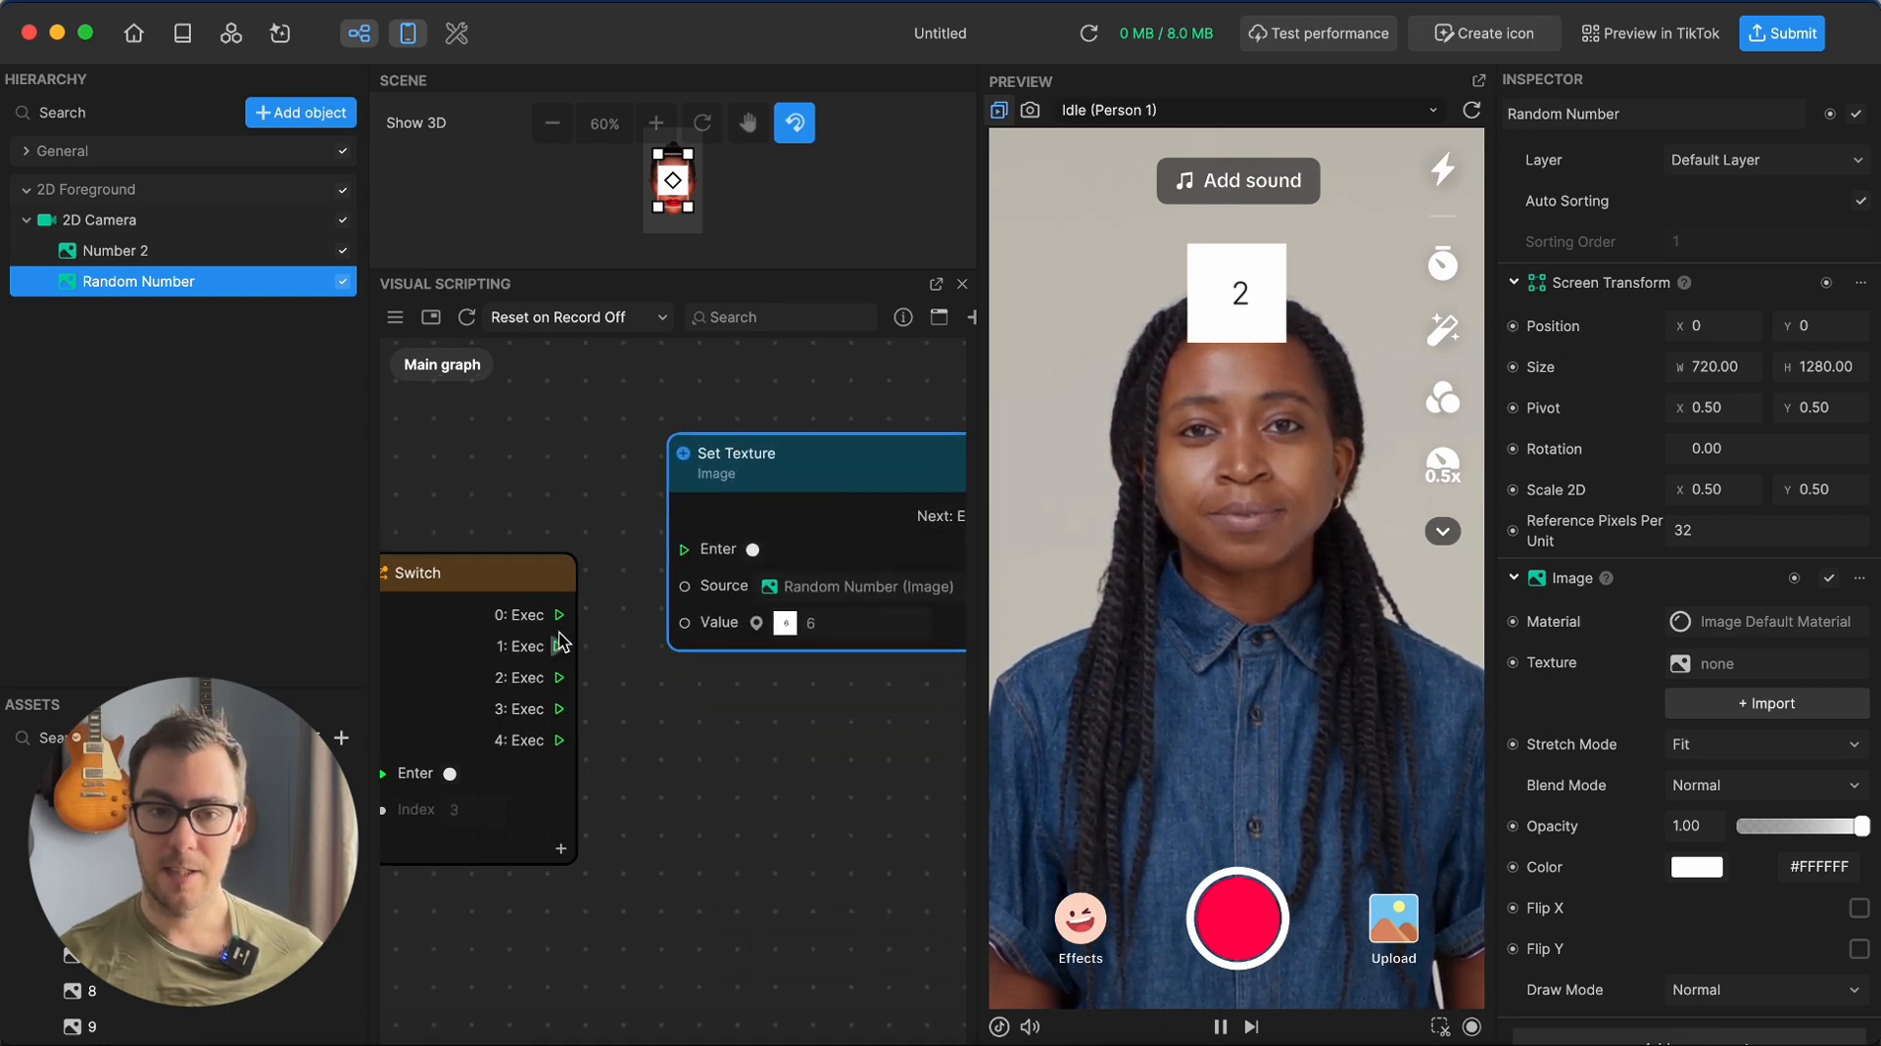
middle_drag(627, 535, 627, 599)
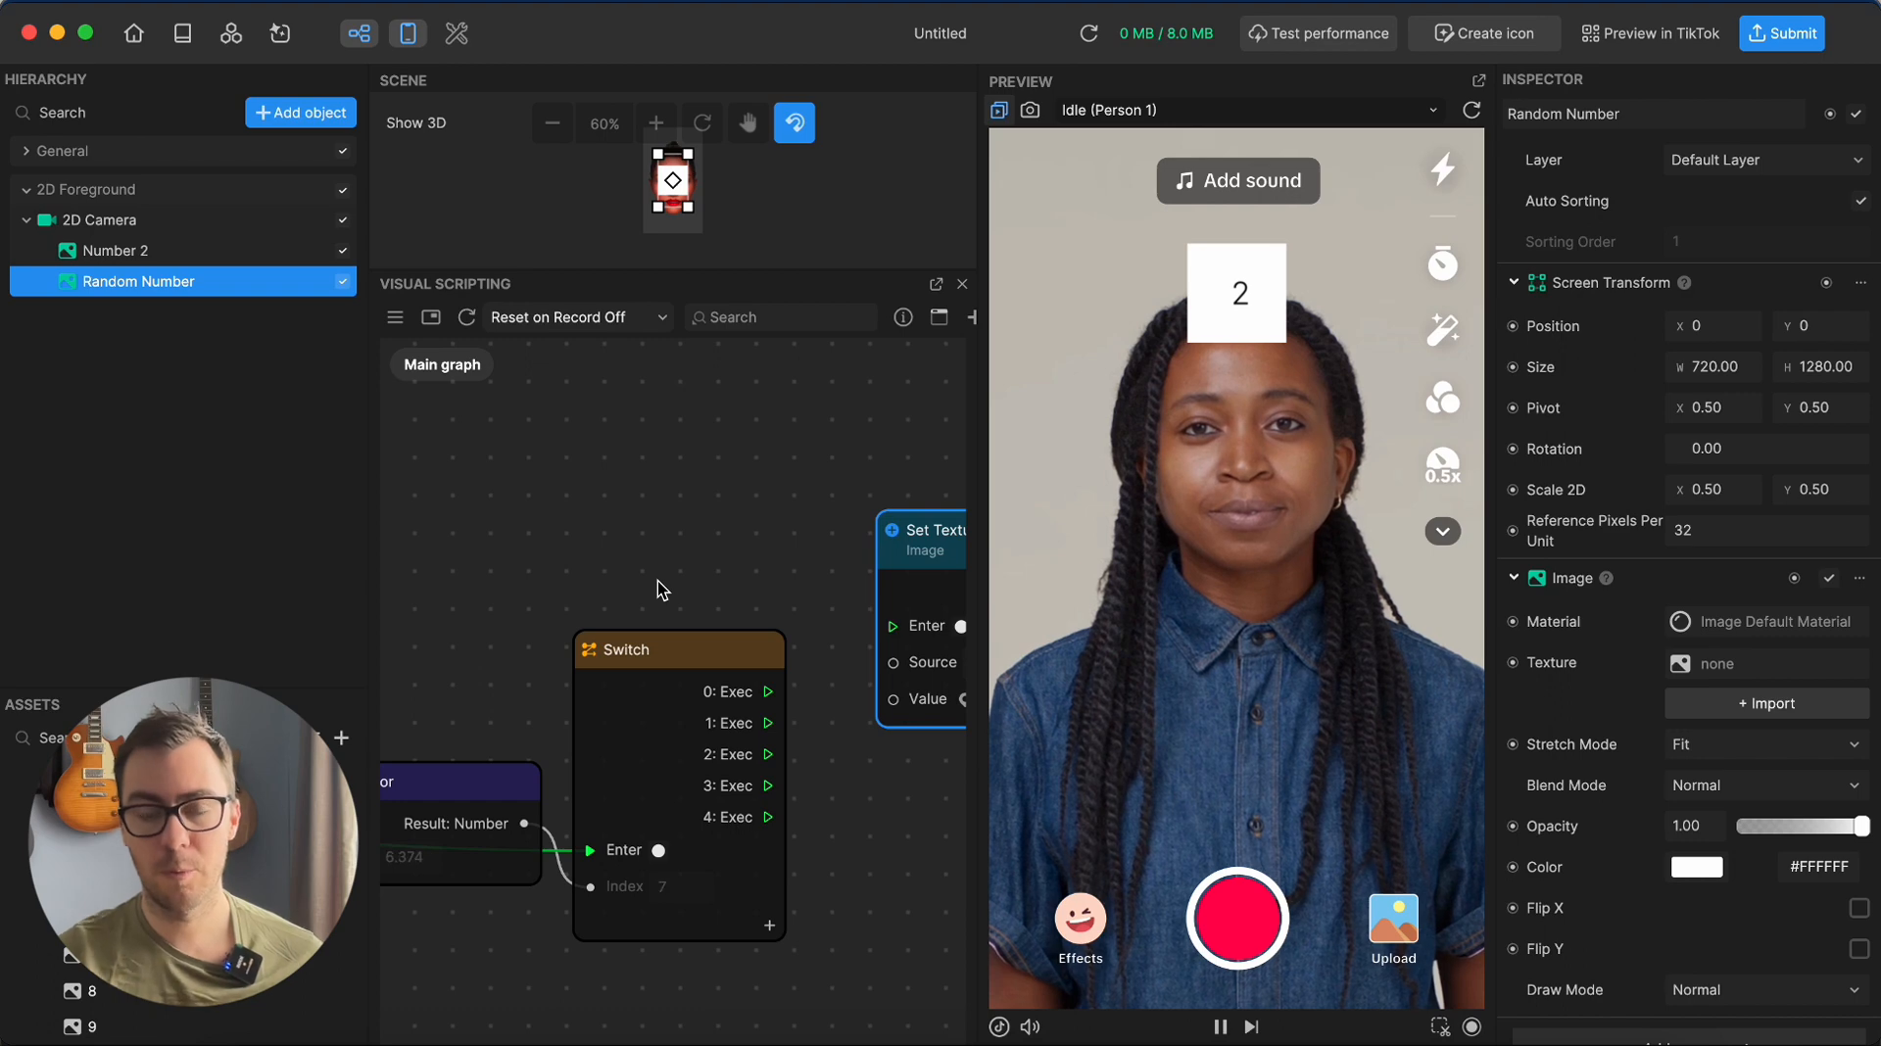
middle_drag(776, 530, 673, 554)
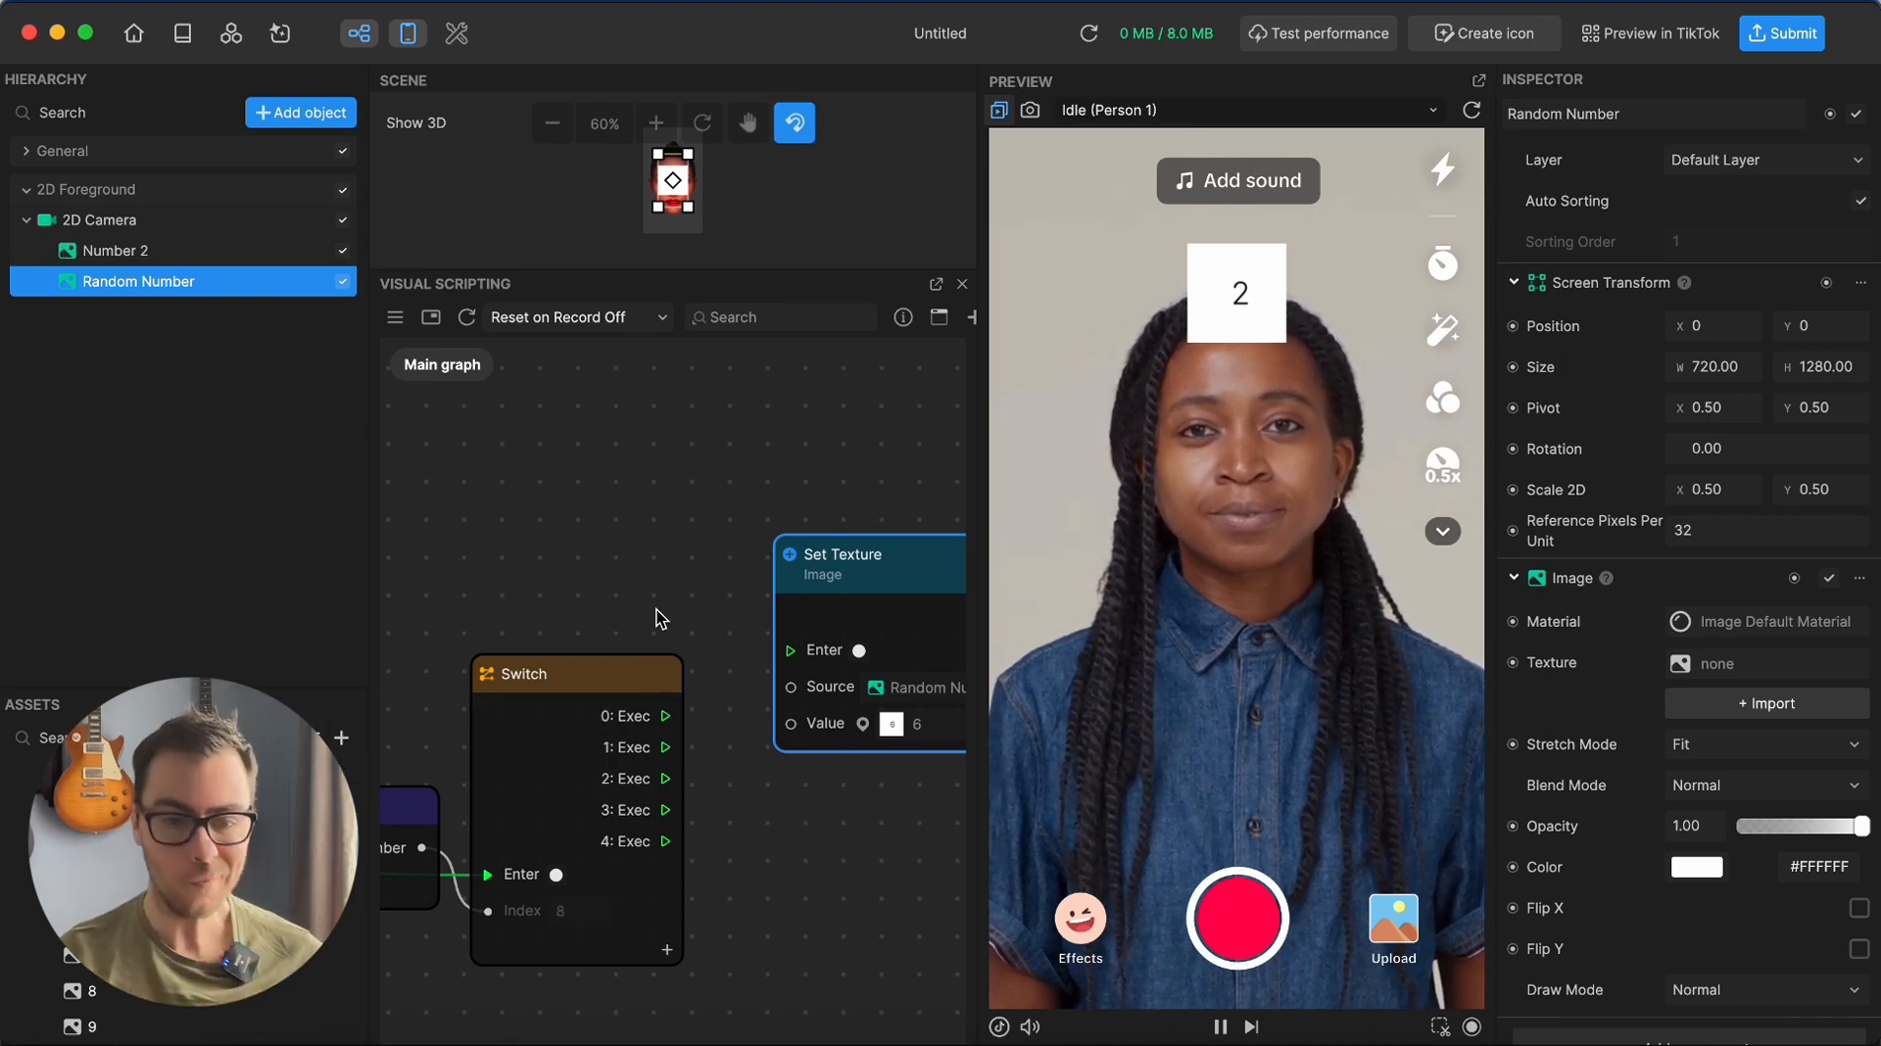
middle_drag(658, 568, 535, 569)
drag(544, 748, 668, 652)
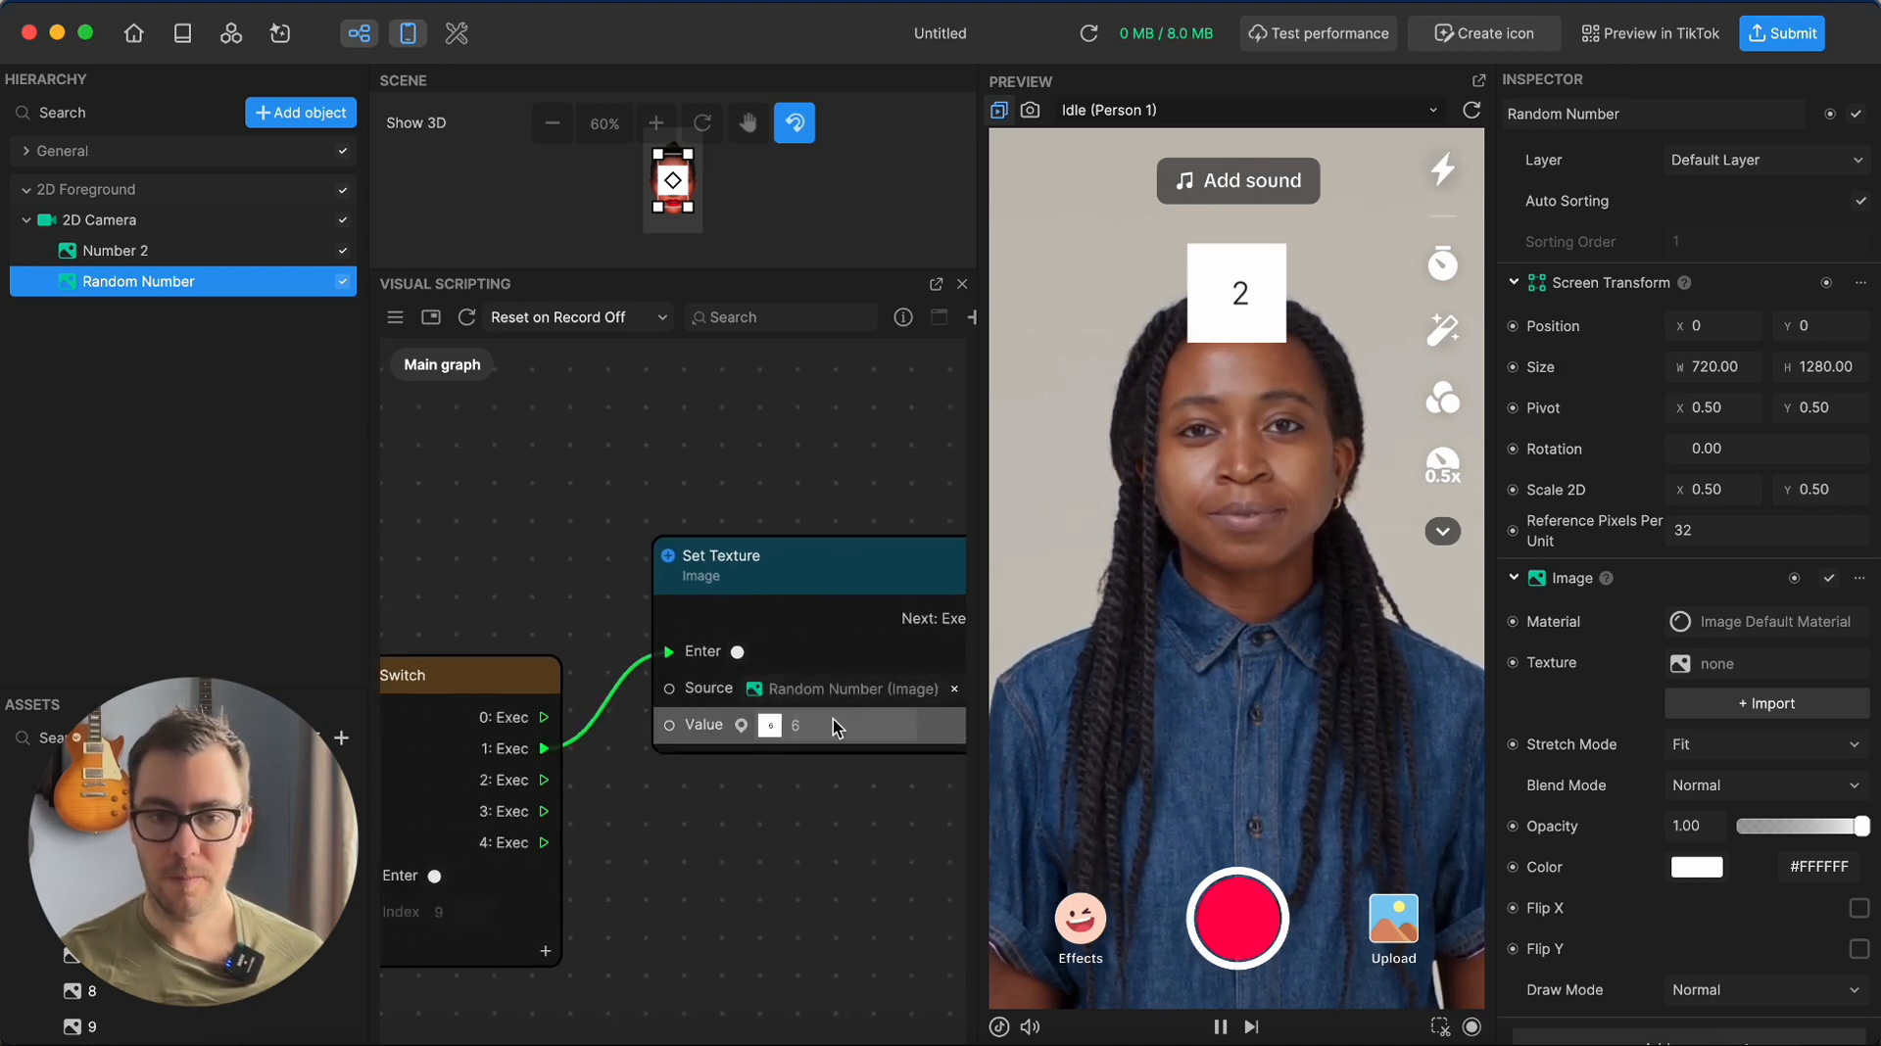
Assign number image 1 from the assets as Set Texture's Value and move the node higher in the graph
scroll(196, 849, up, 3)
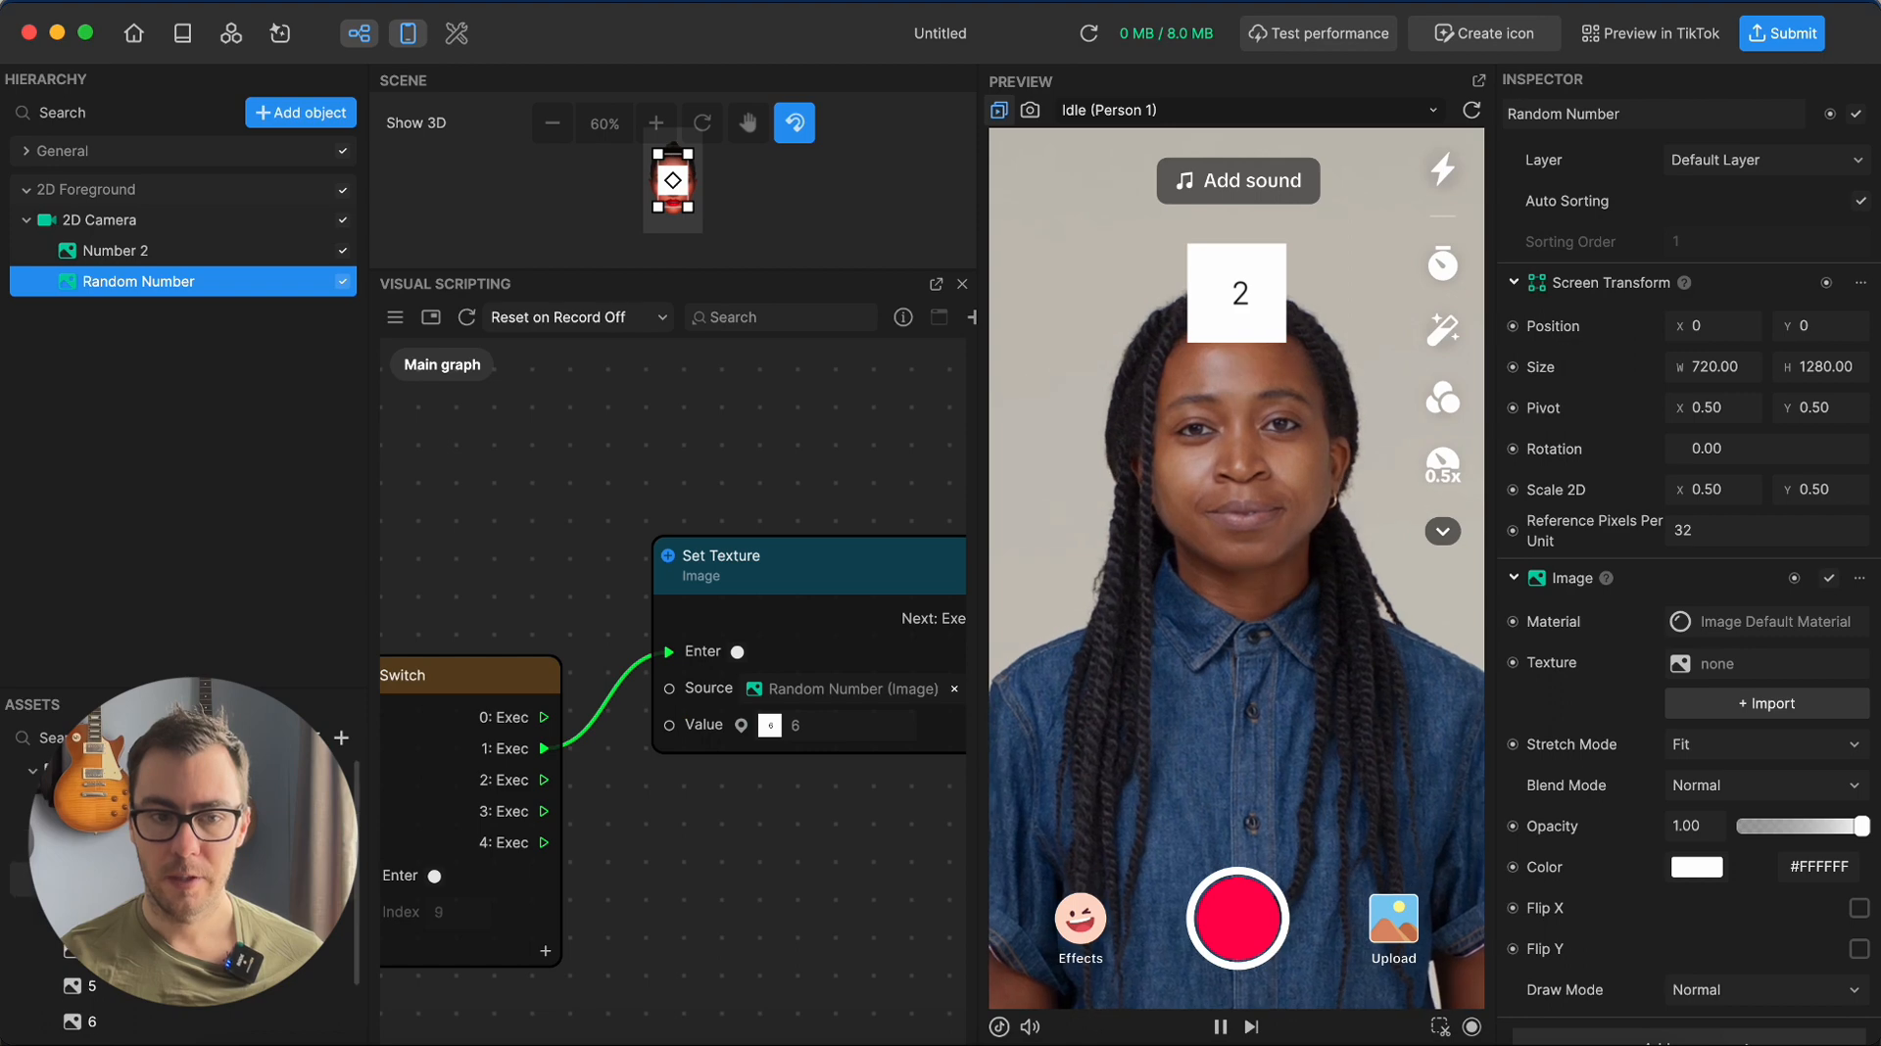
drag(93, 844, 805, 729)
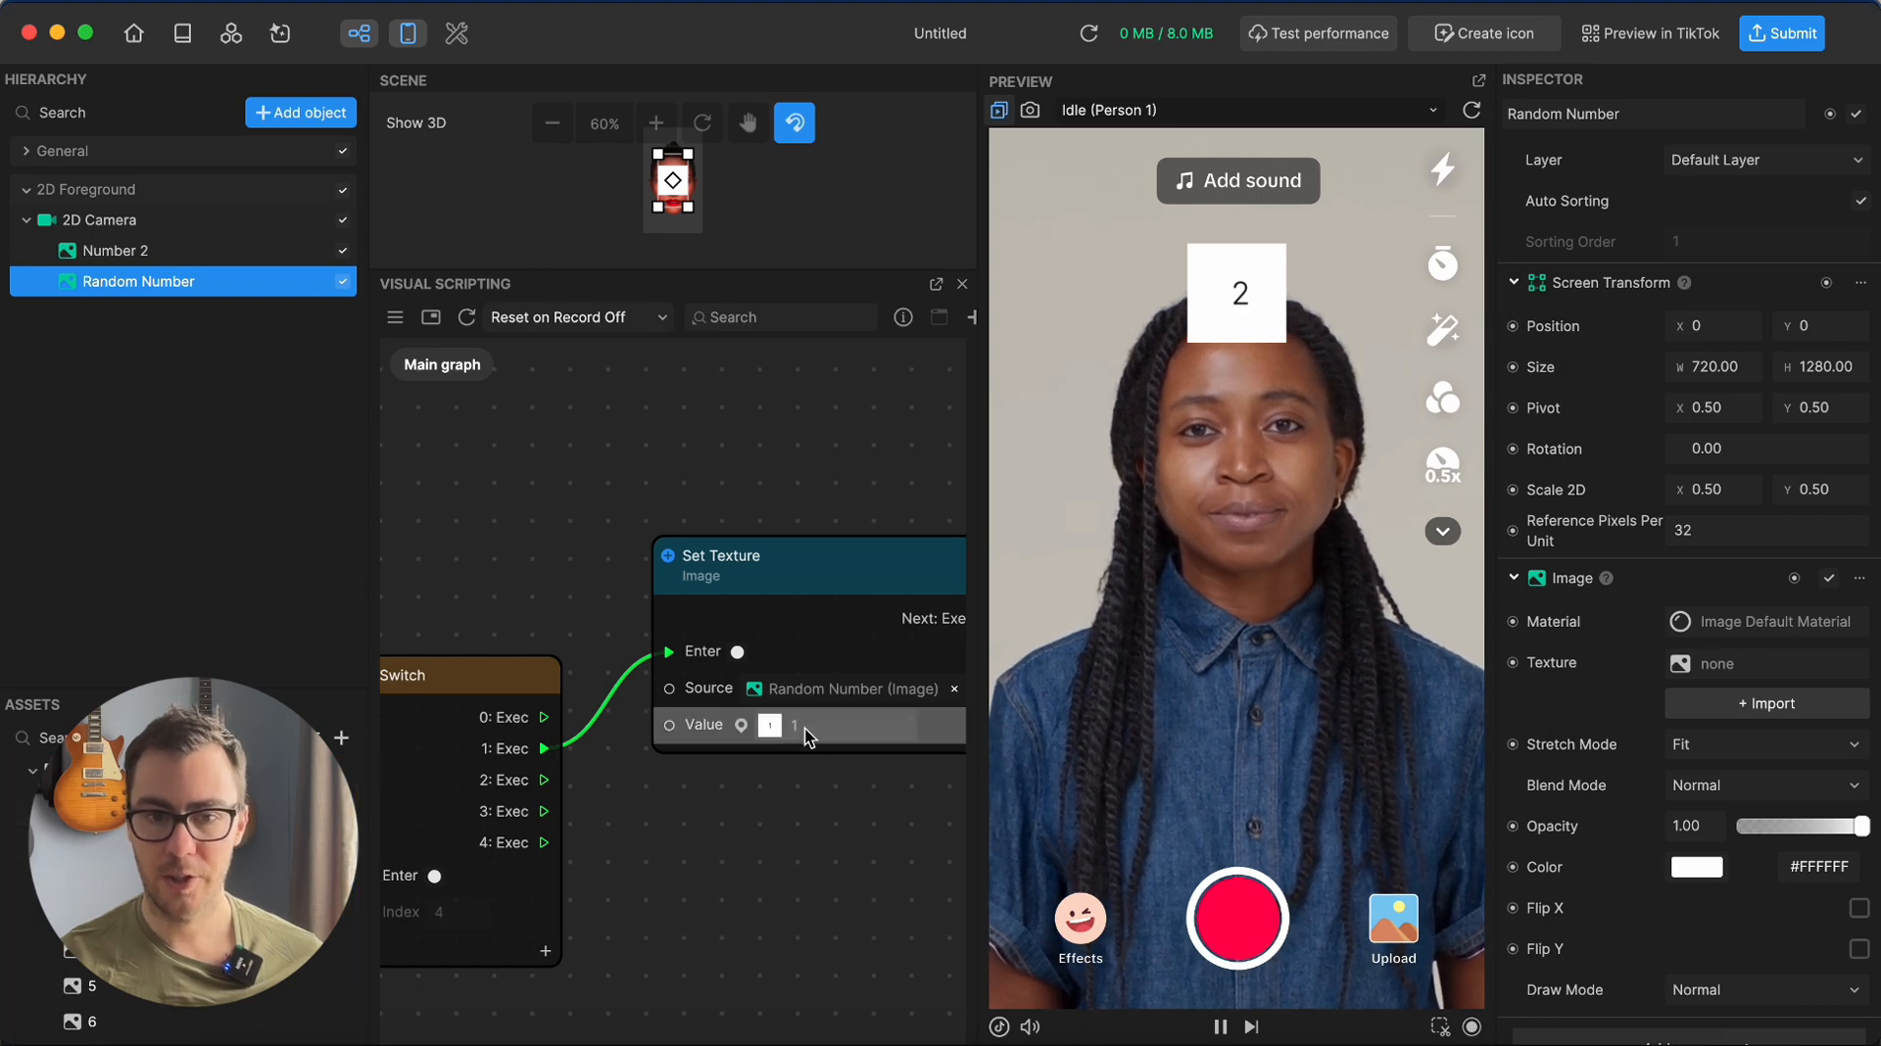
drag(799, 590, 796, 491)
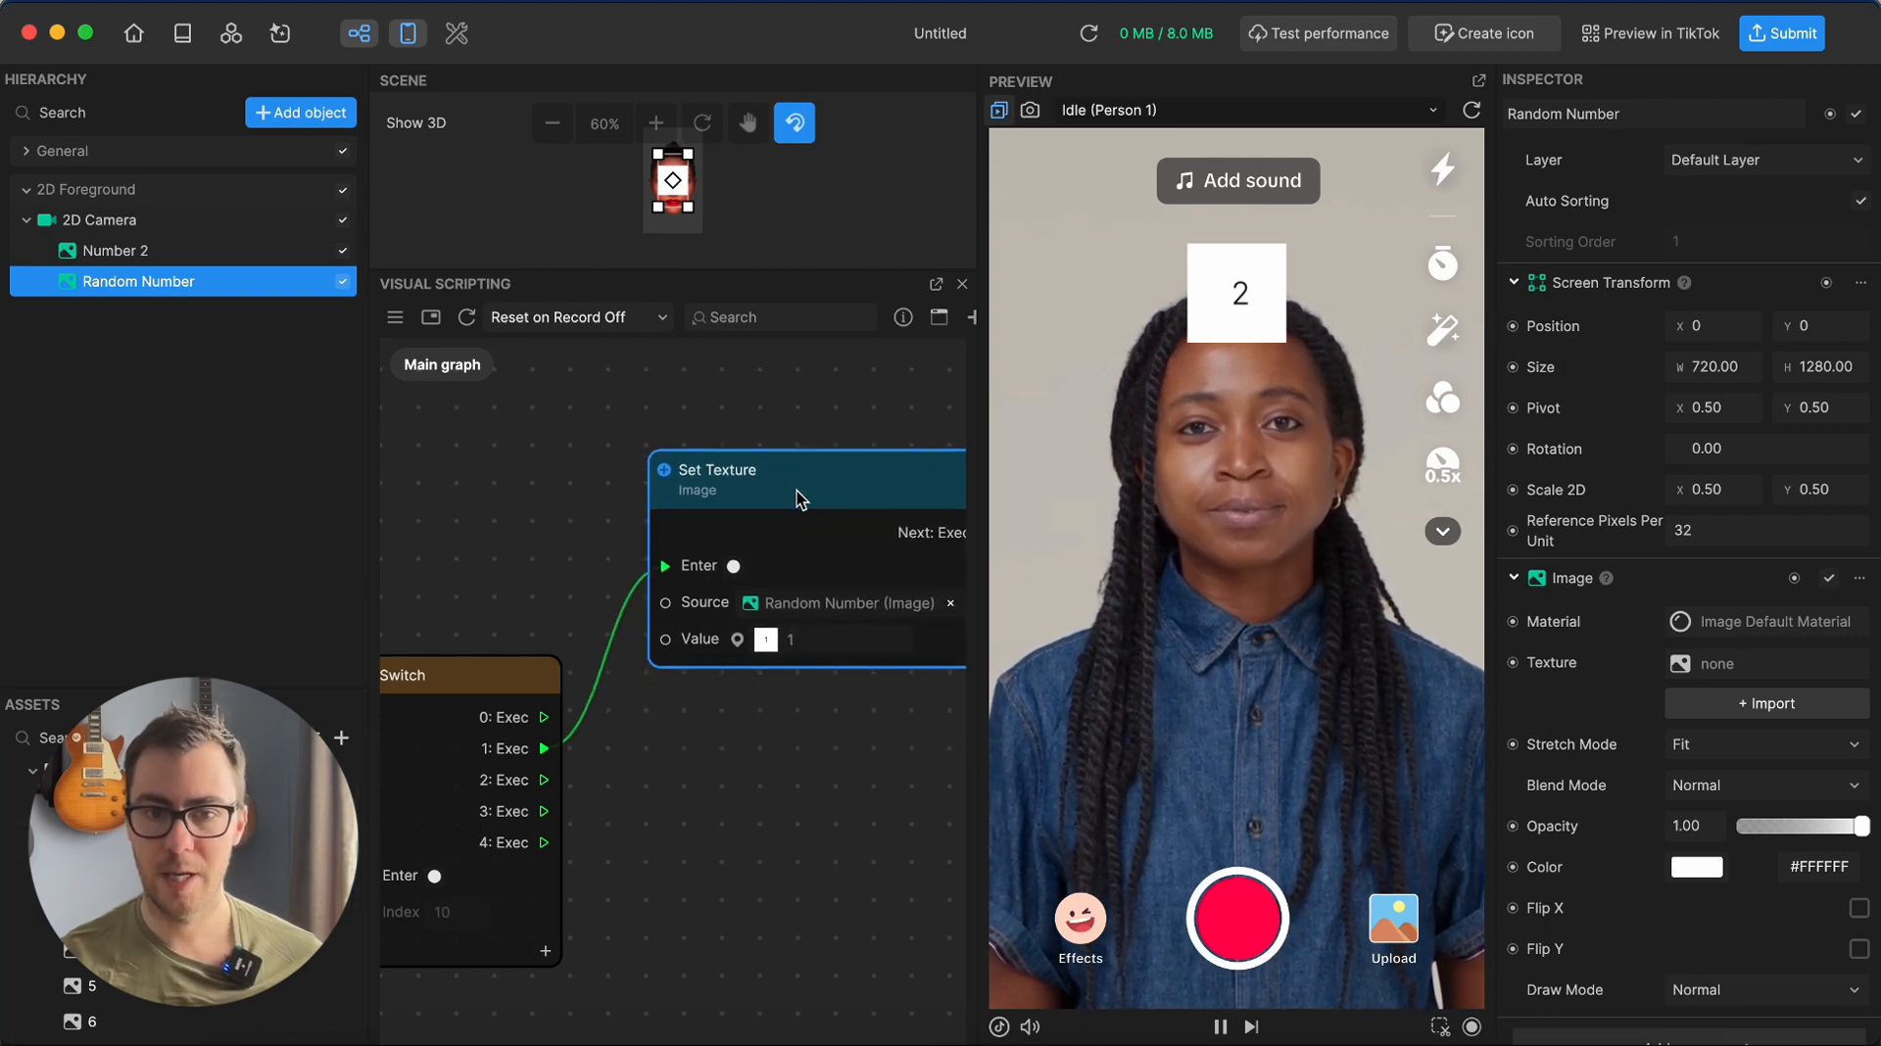
Duplicate the Set Texture node three times and stack the copies in a column beneath the original
scroll(592, 725, down, 5)
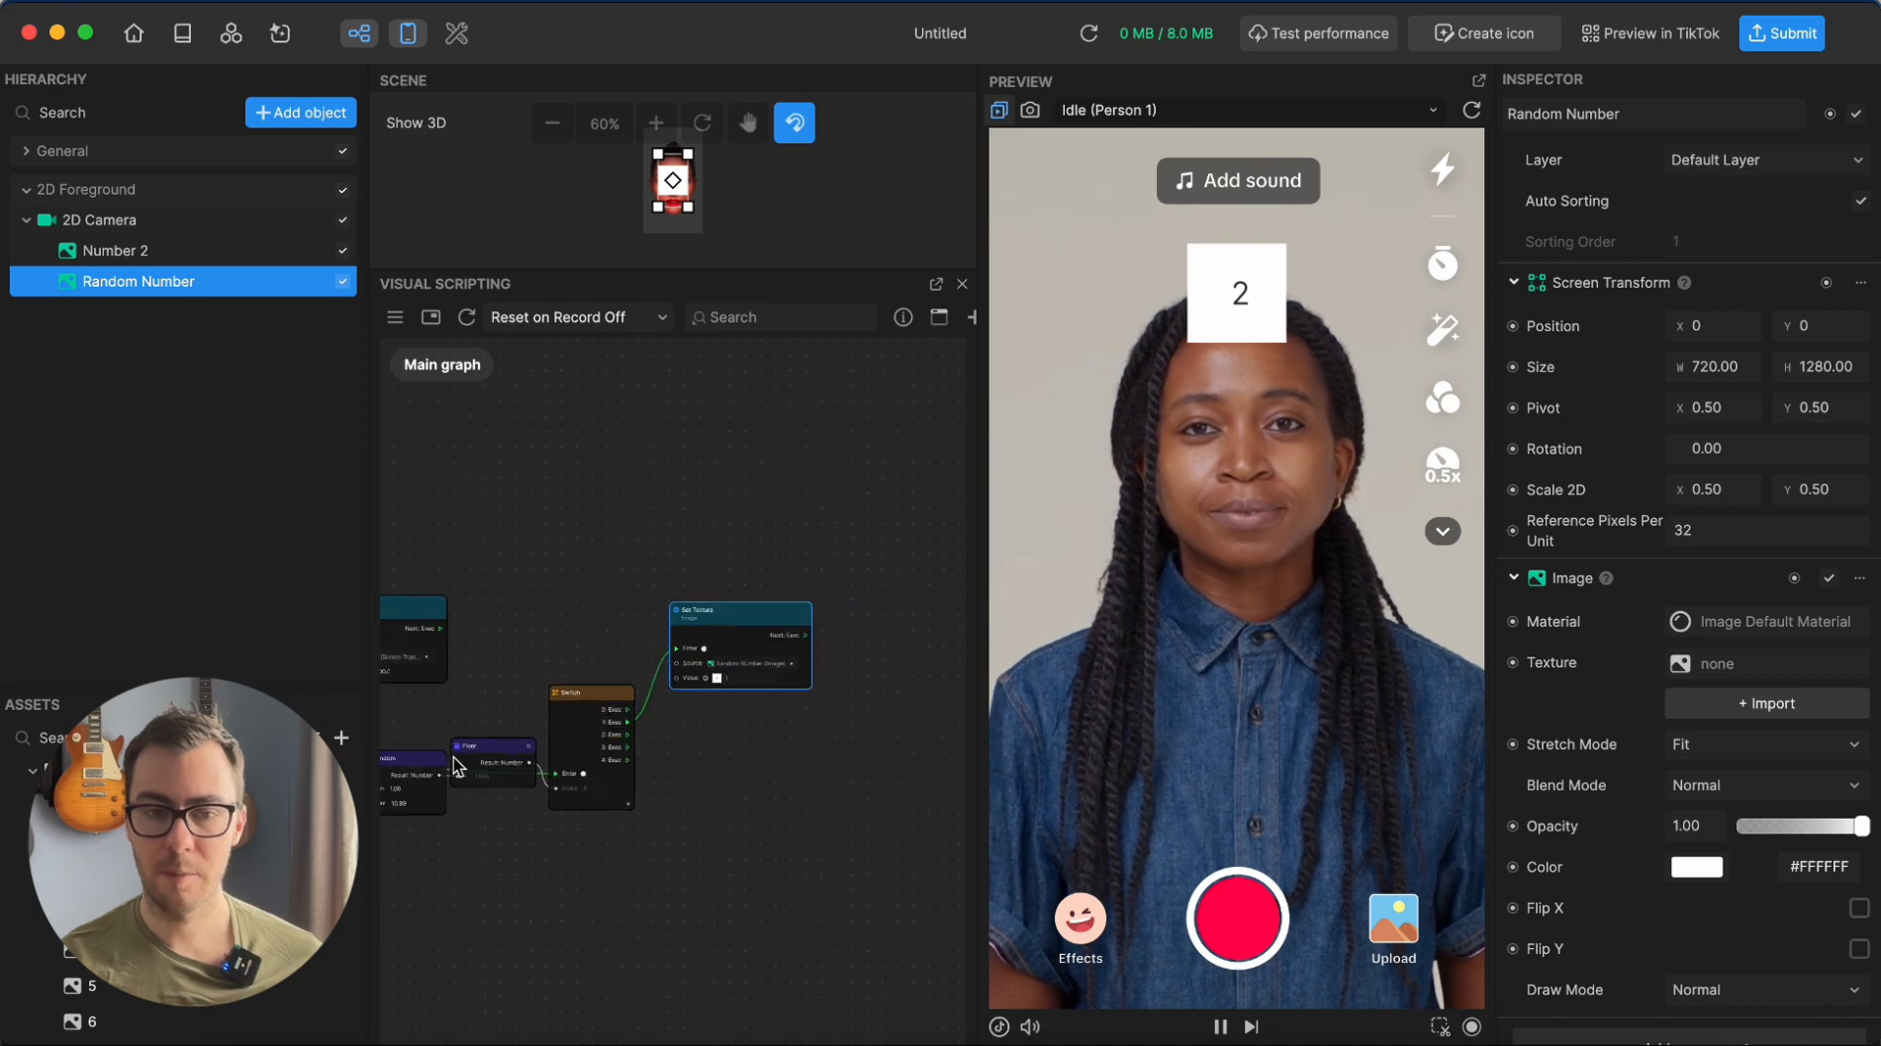
scroll(703, 667, up, 3)
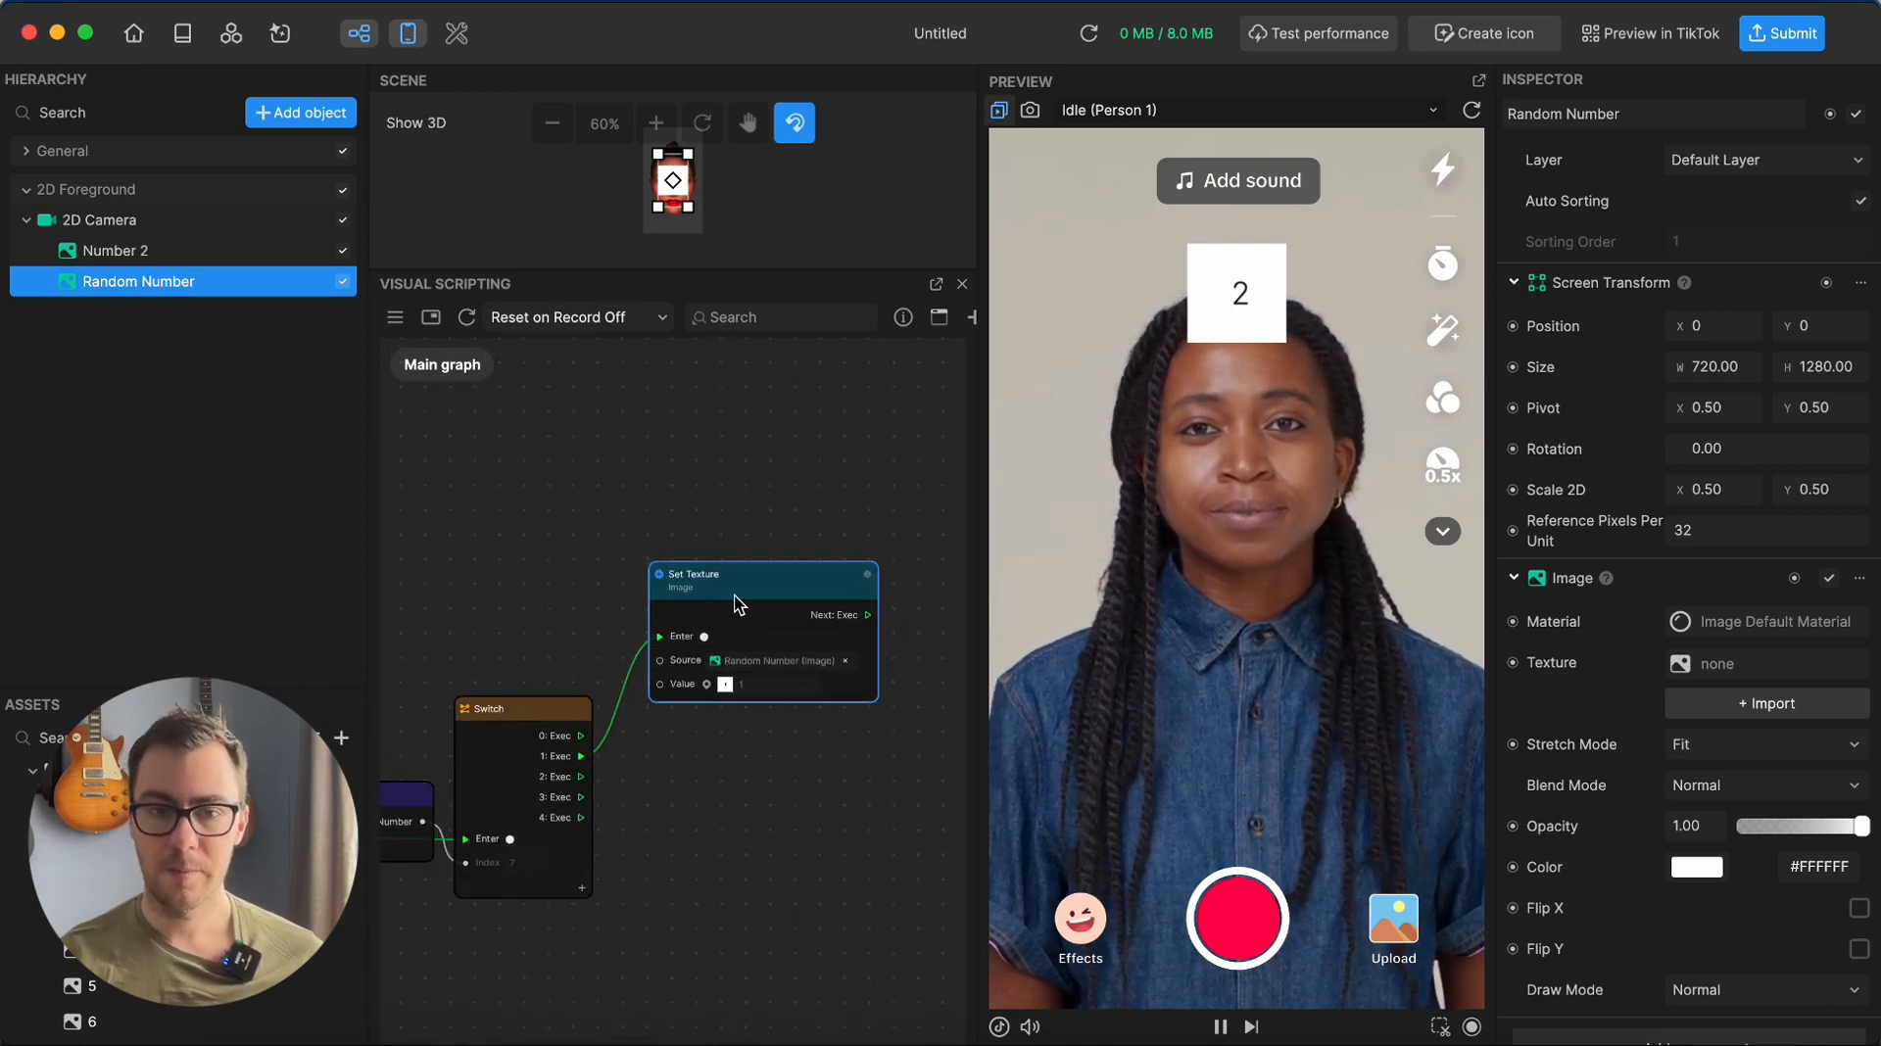
key(super+v)
drag(773, 732, 679, 893)
key(super+v)
scroll(631, 856, down, 5)
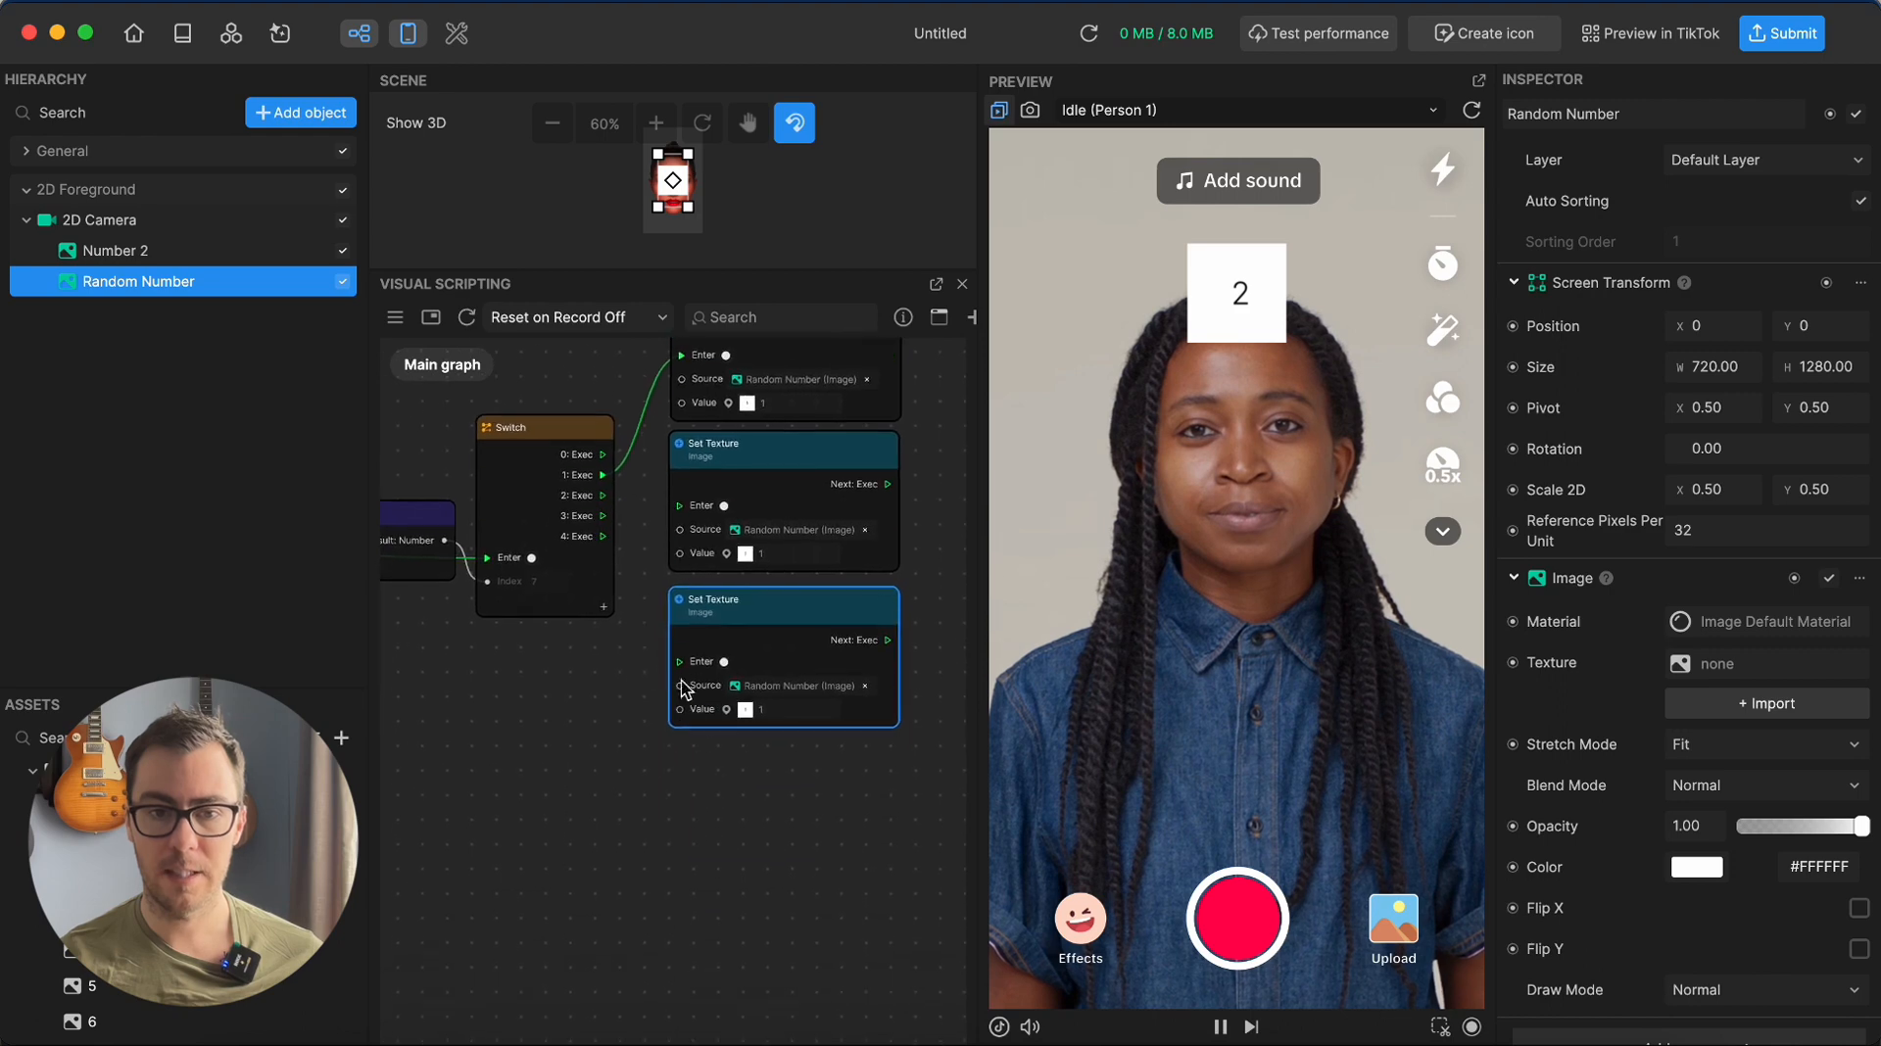
key(super+v)
drag(764, 702, 733, 767)
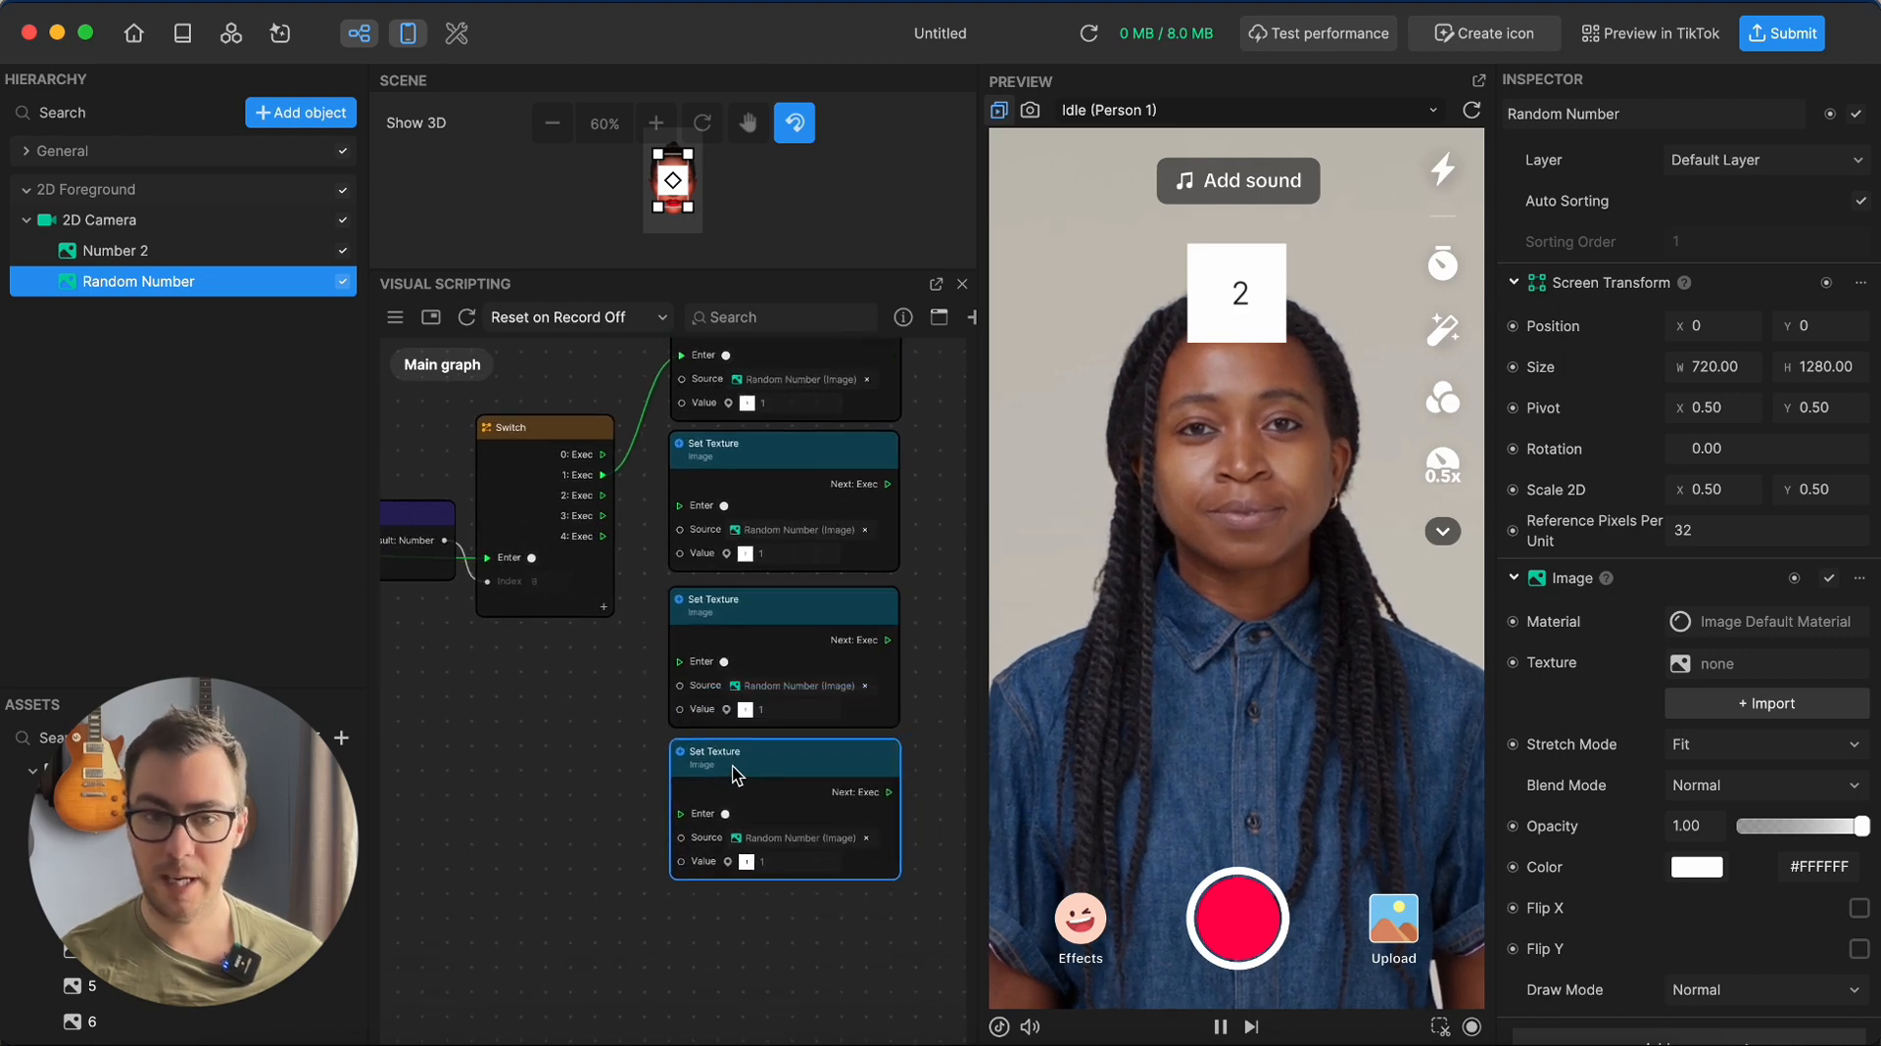
Connect Switch outputs 2, 3 and 4 to the Enter inputs of the second, third and fourth Set Texture nodes
scroll(546, 786, up, 2)
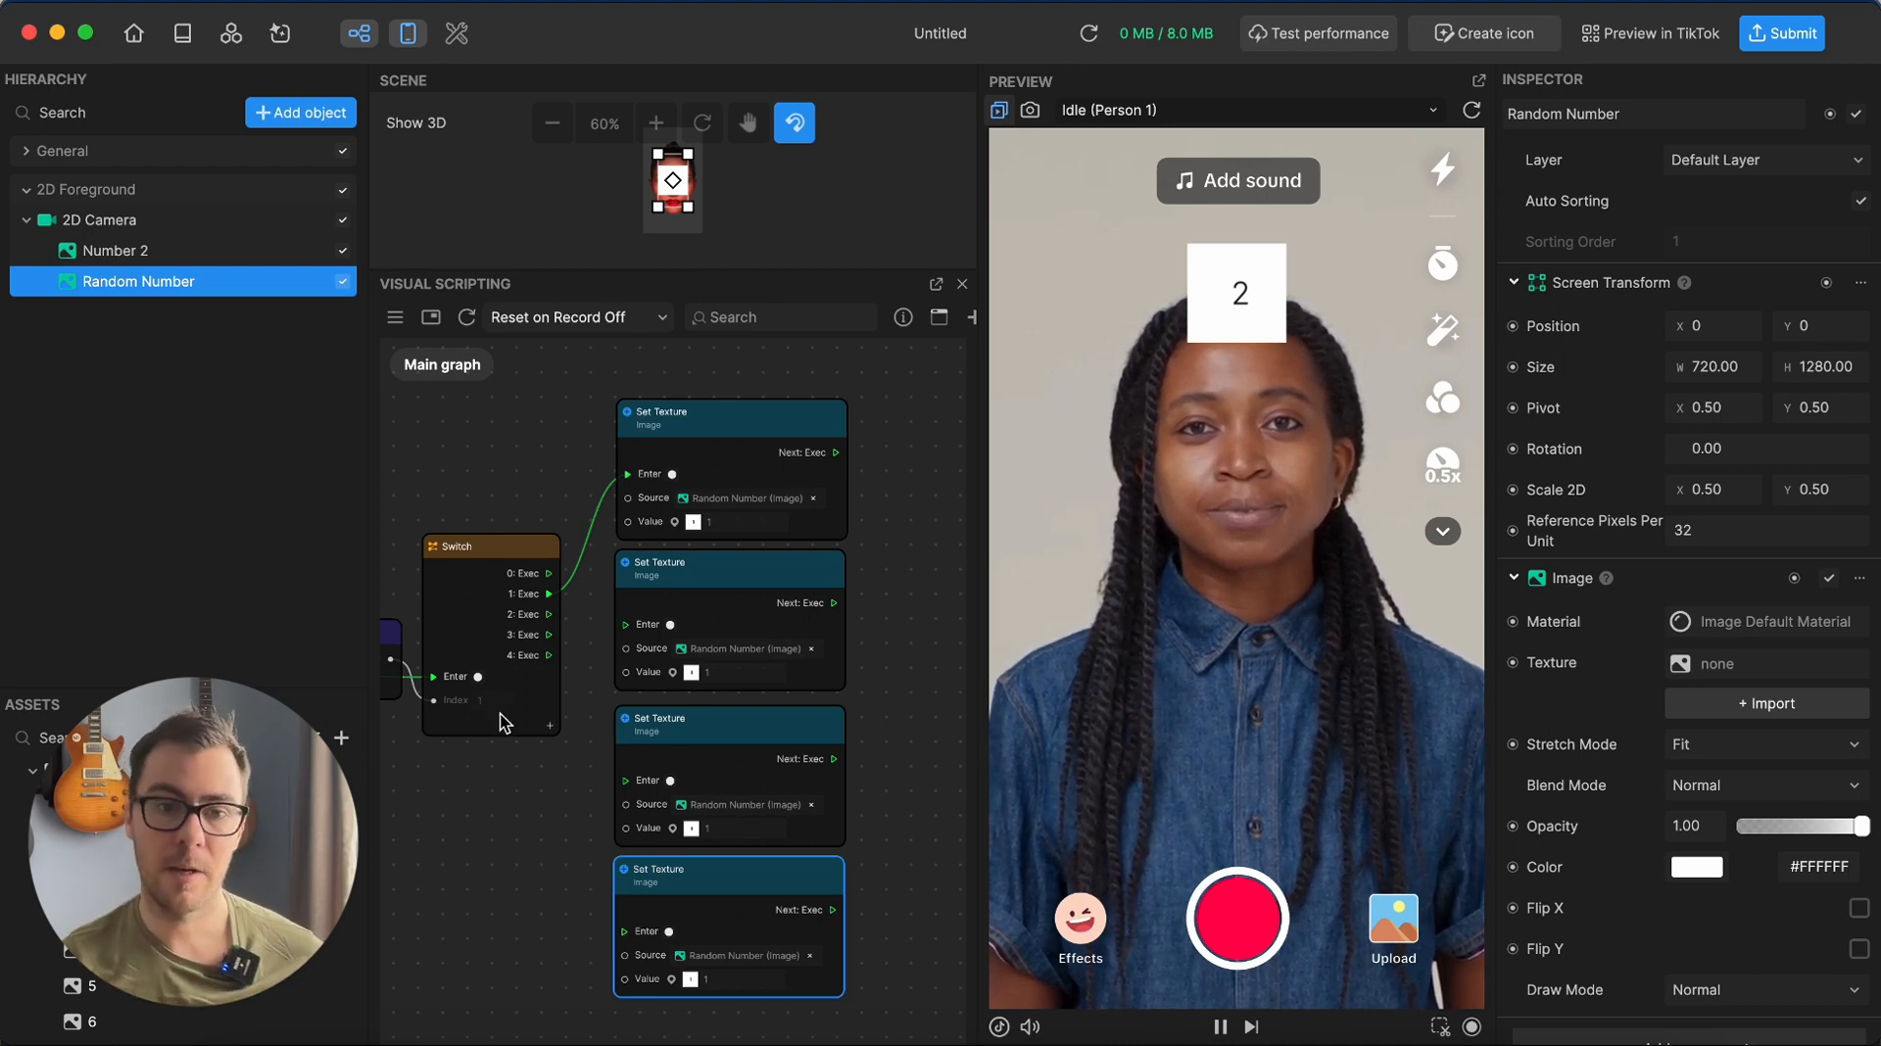
drag(552, 615, 627, 781)
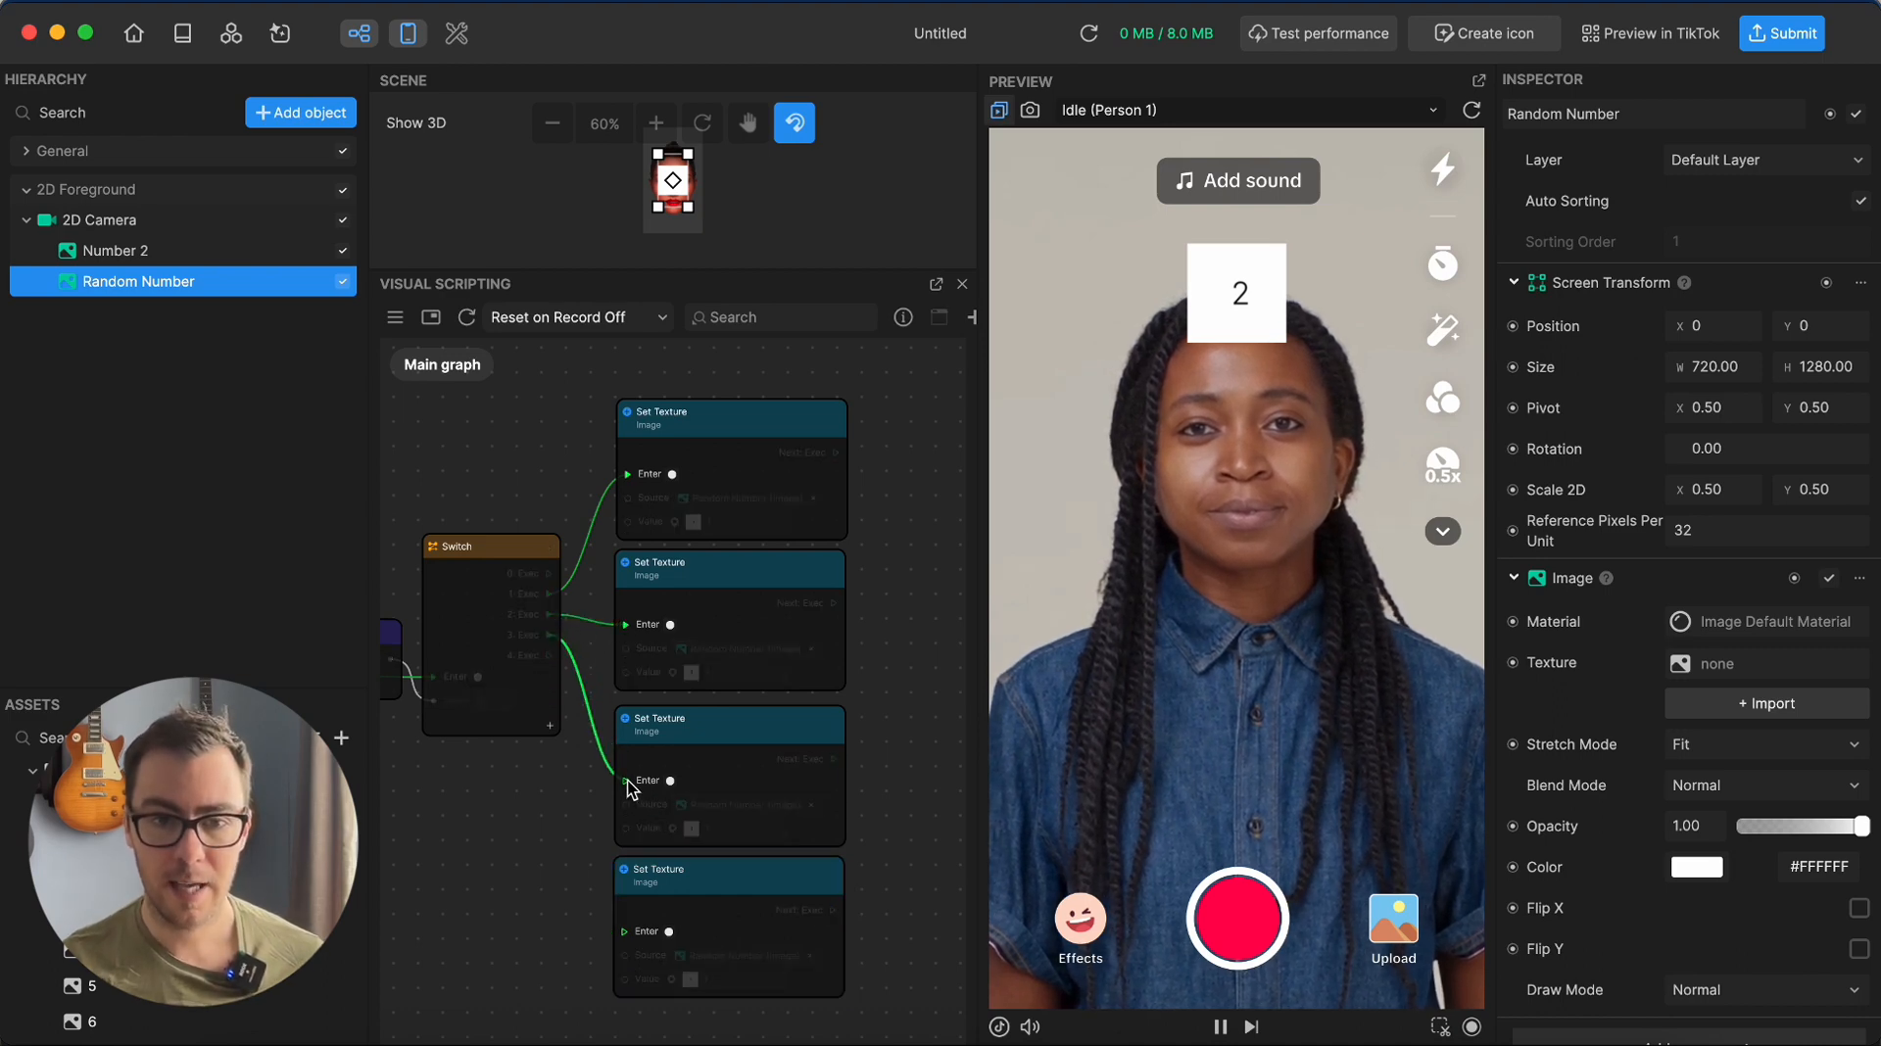
drag(552, 655, 624, 932)
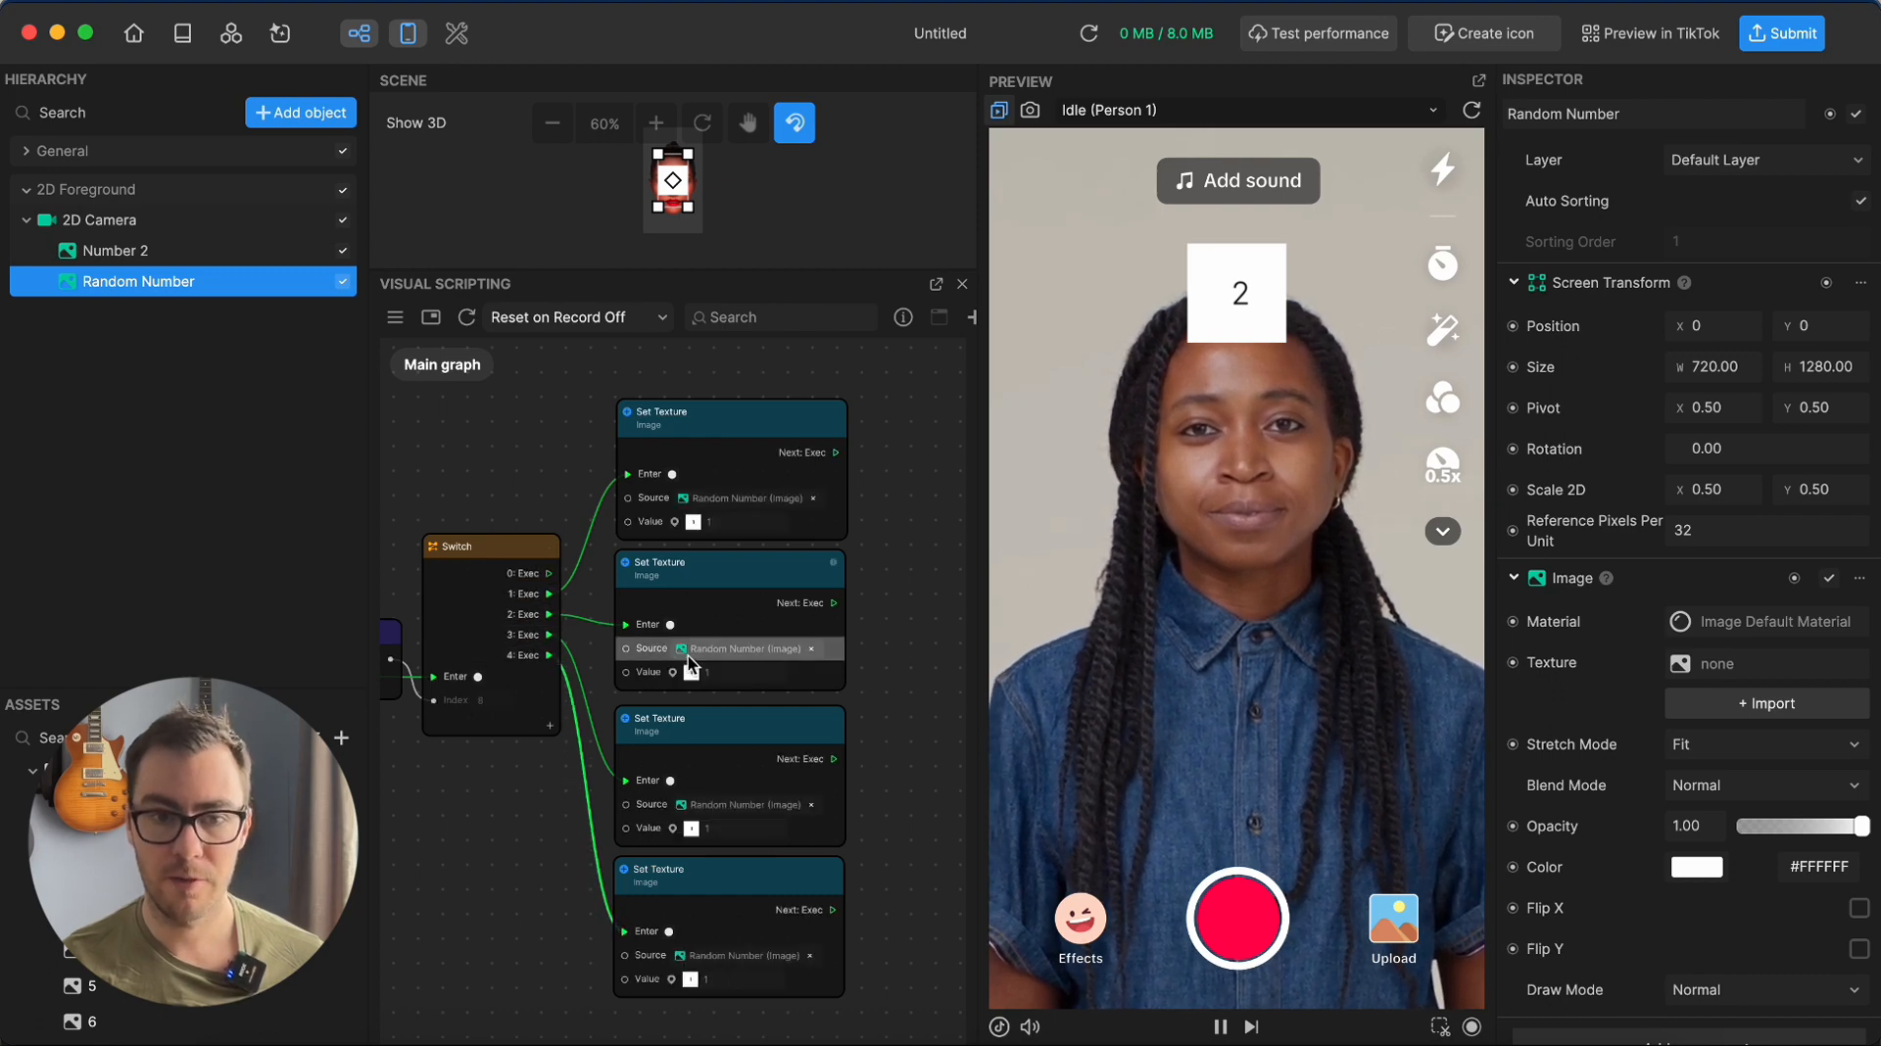
Assign number images 2, 3 and 4 from the assets as Values of the second, third and fourth Set Texture nodes
scroll(727, 588, up, 2)
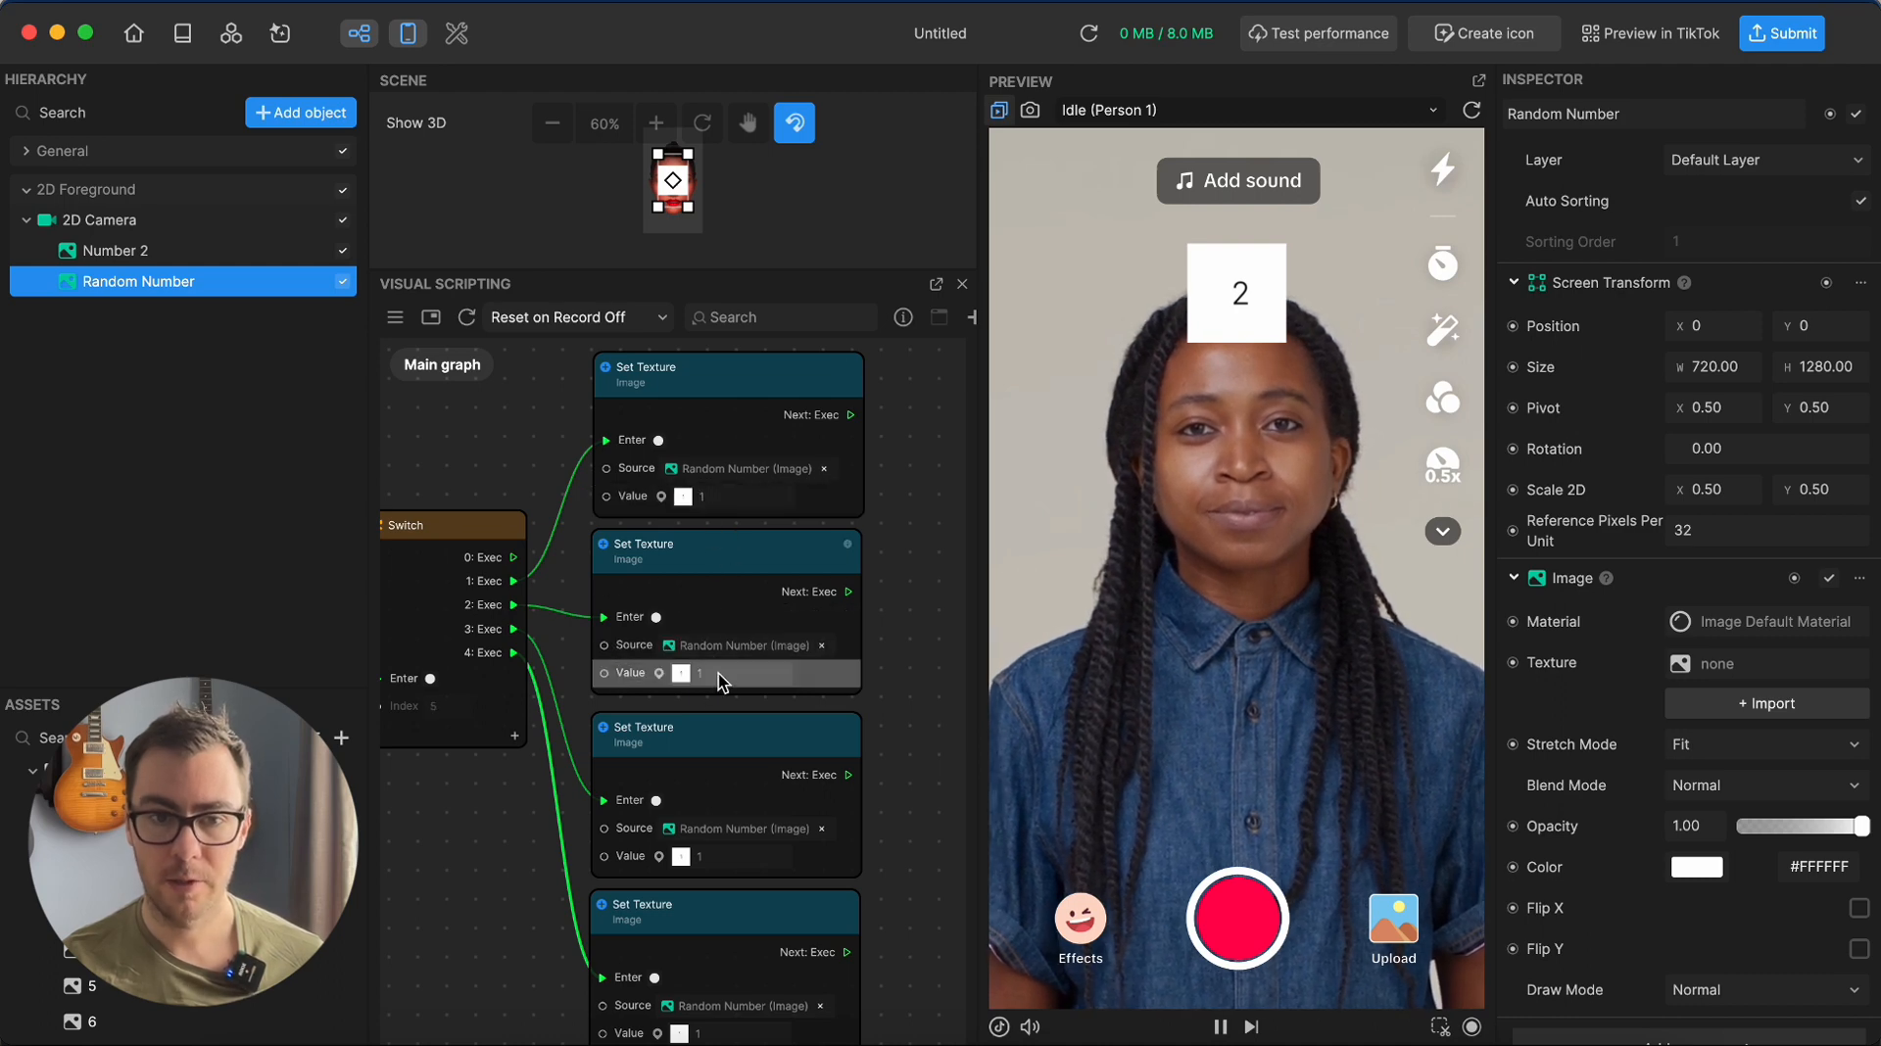
drag(92, 881, 716, 673)
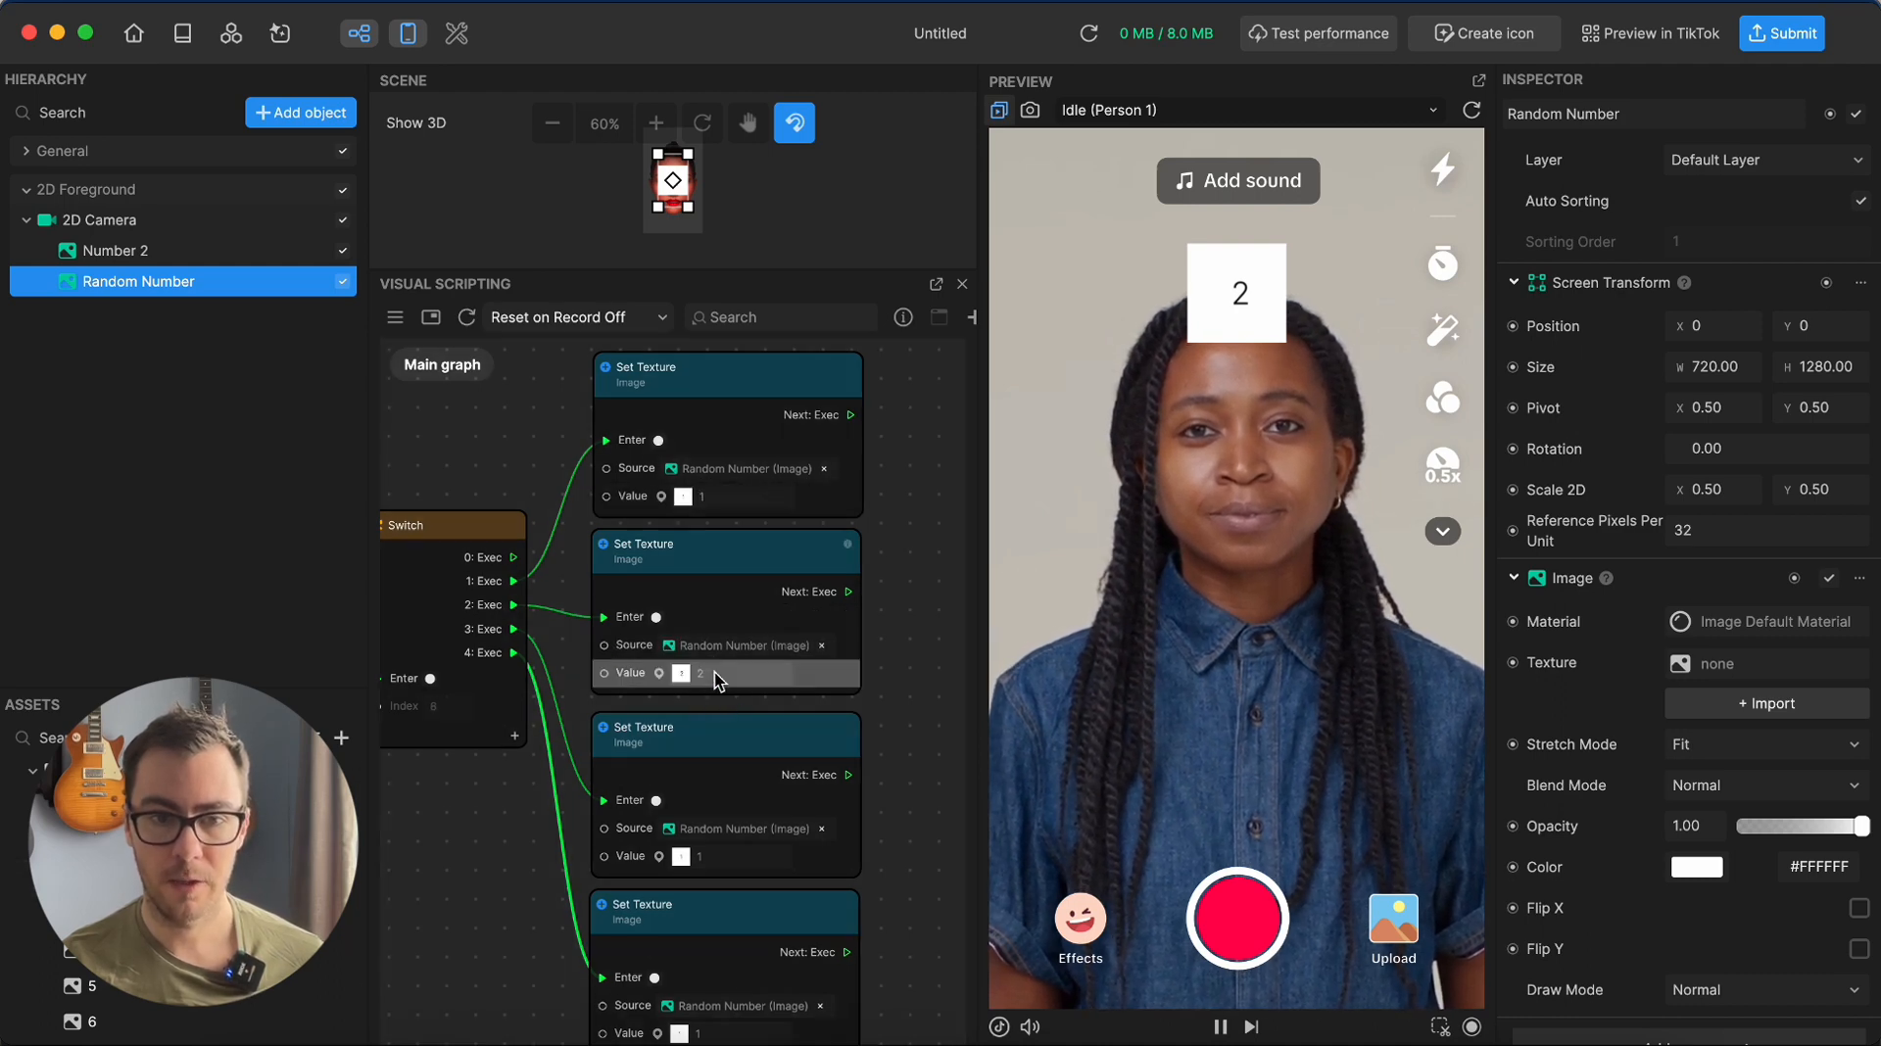
scroll(504, 679, down, 5)
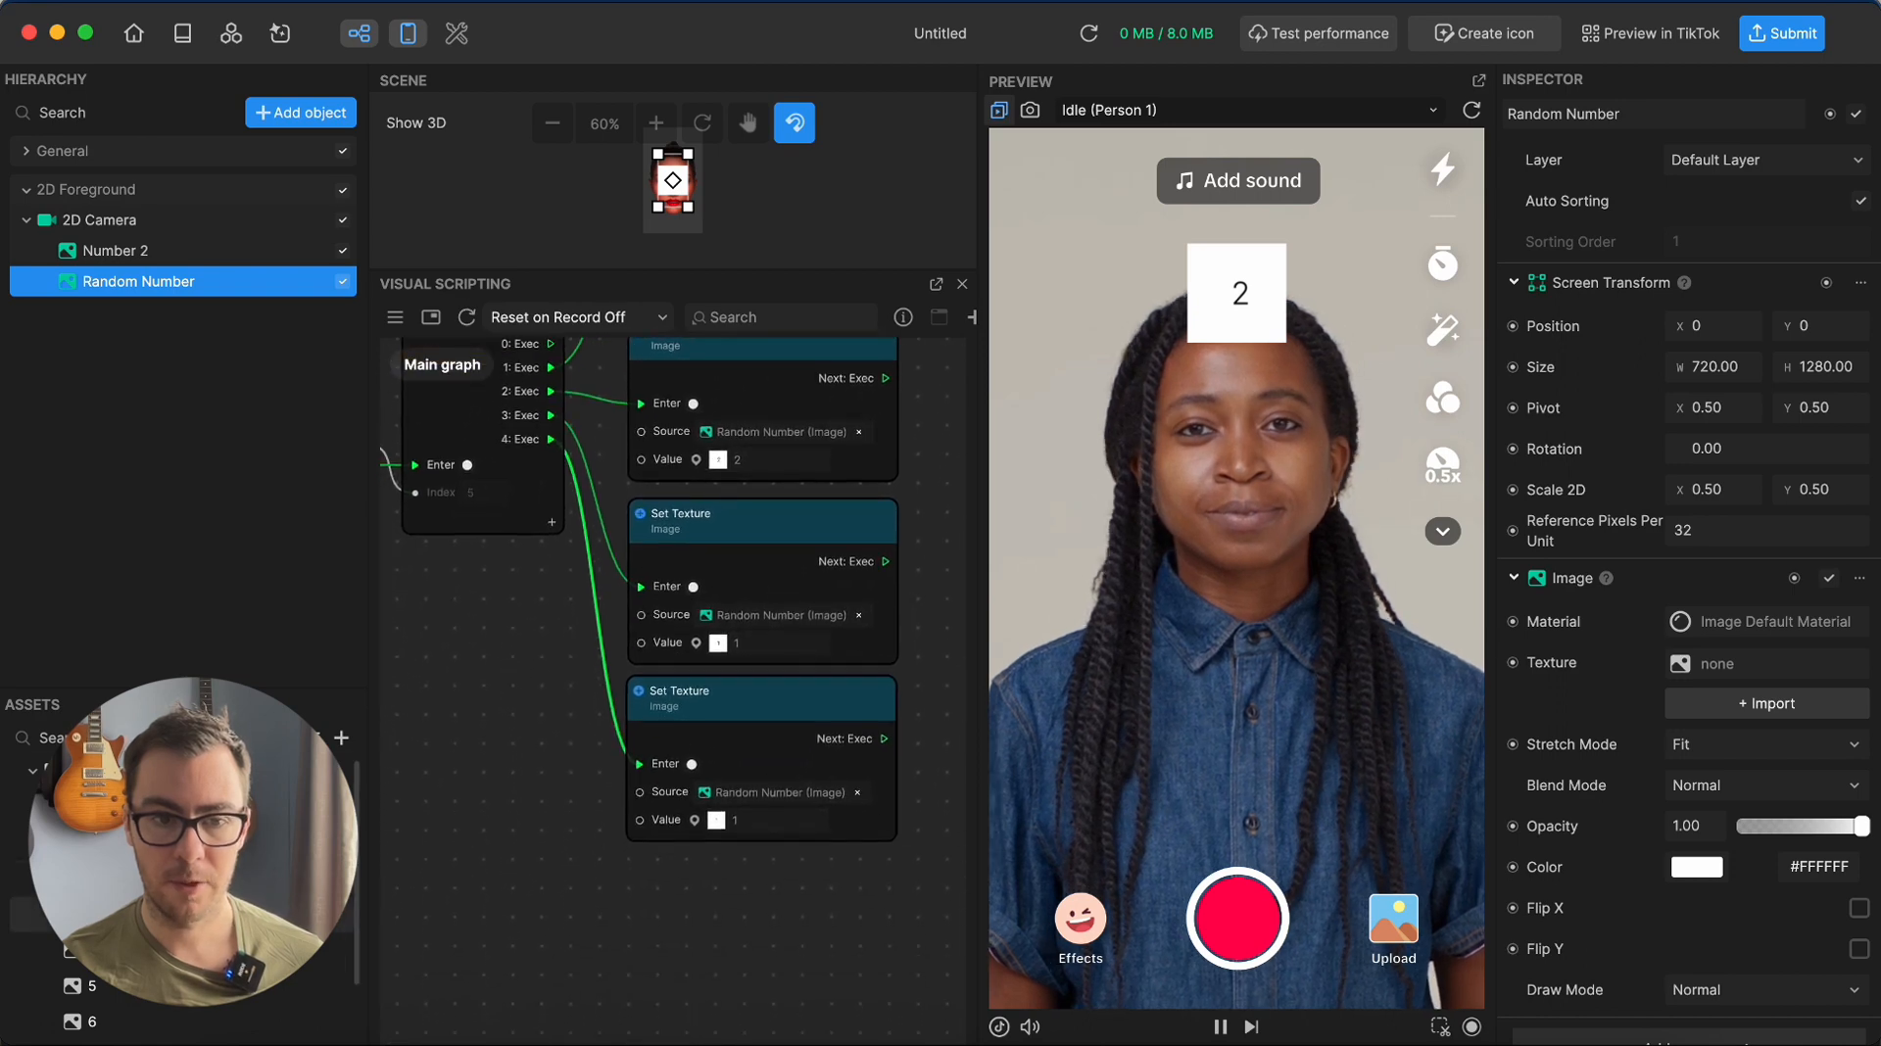
drag(92, 915, 745, 647)
drag(93, 950, 759, 829)
Reset the effect preview and tap it to test the random number image
click(1473, 110)
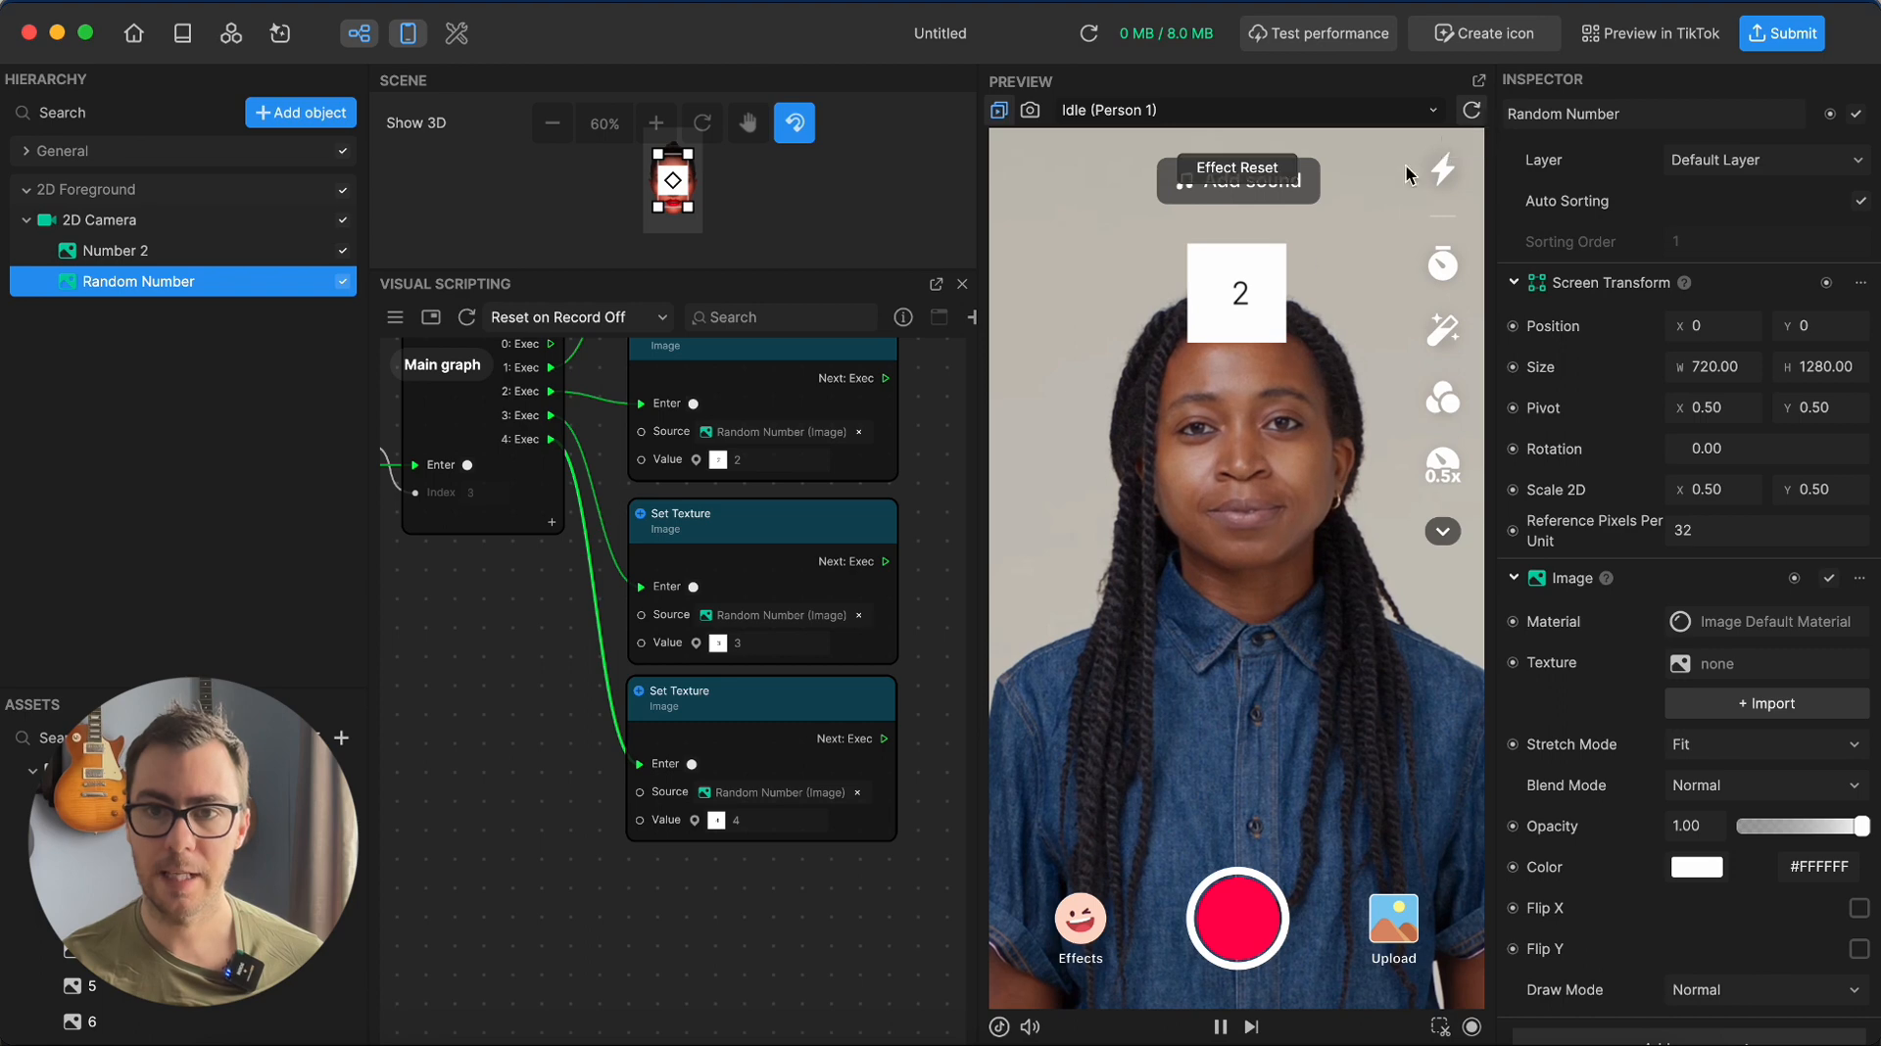
scroll(520, 807, down, 5)
scroll(669, 777, down, 1)
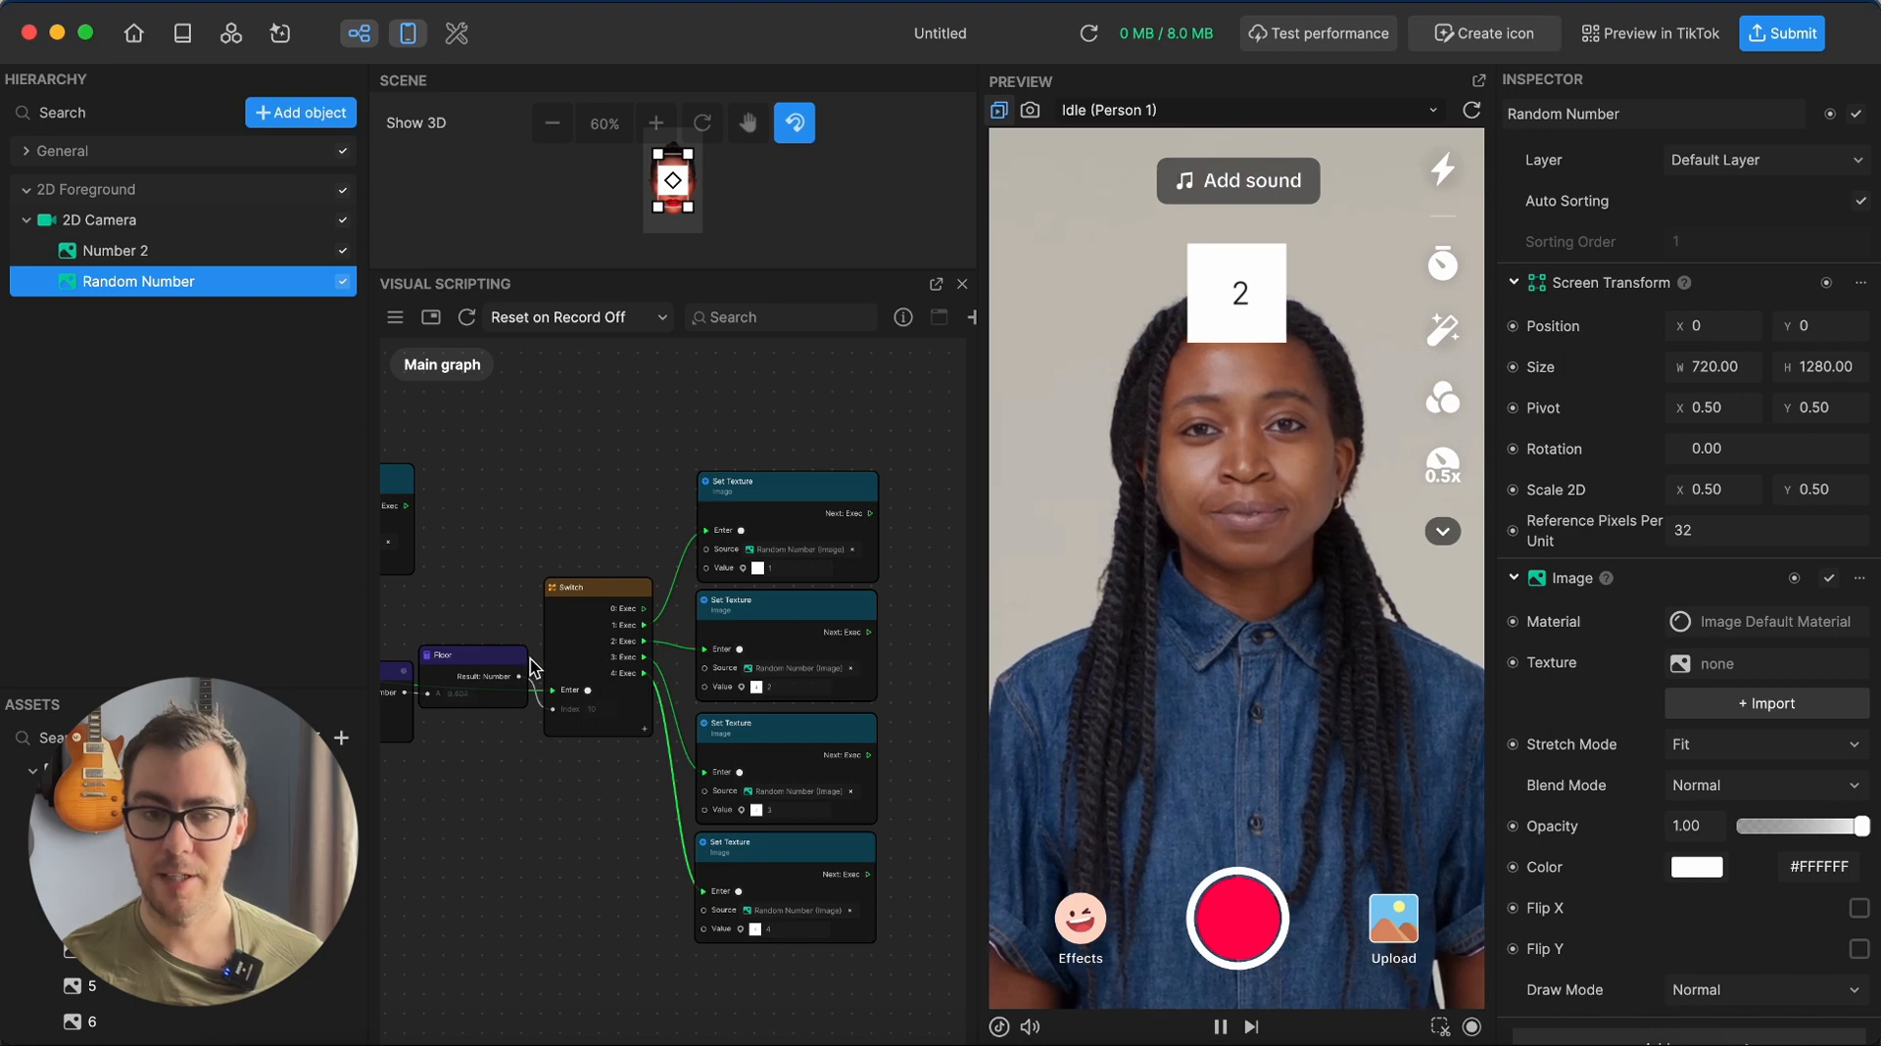
click(1237, 321)
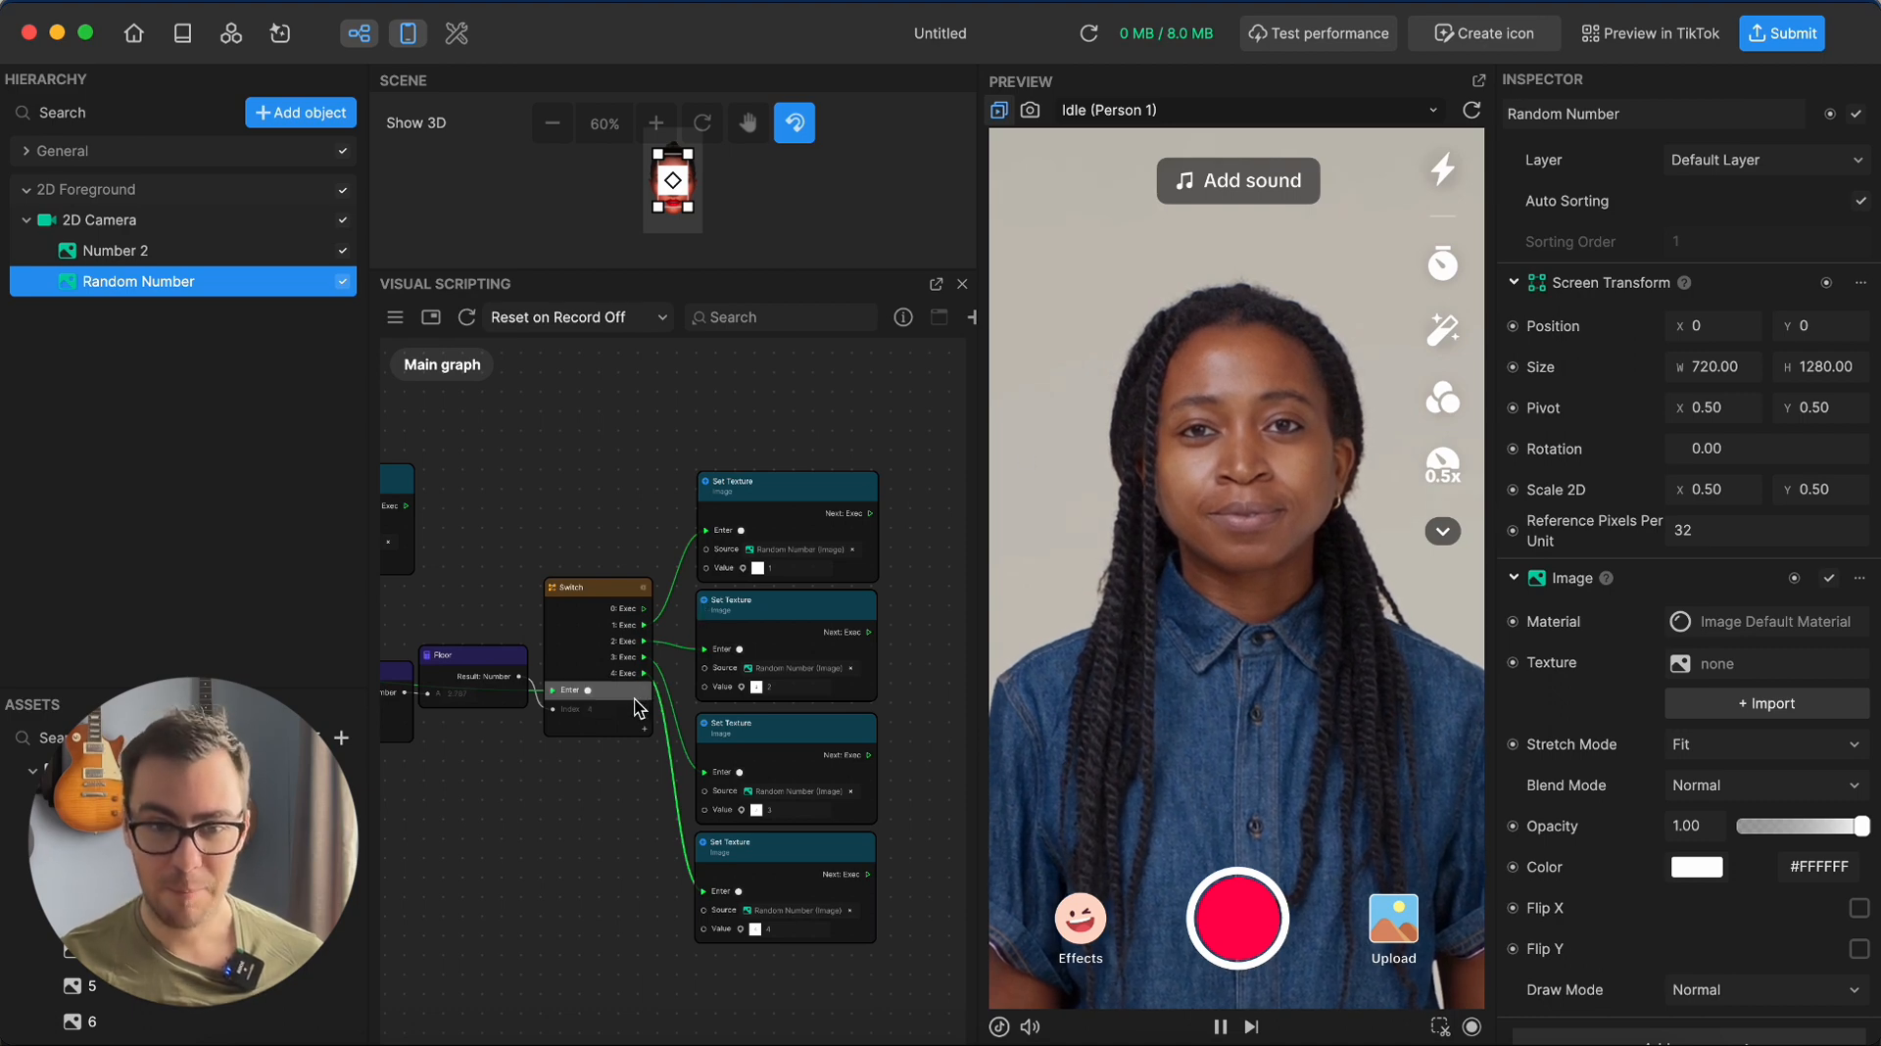
click(1472, 109)
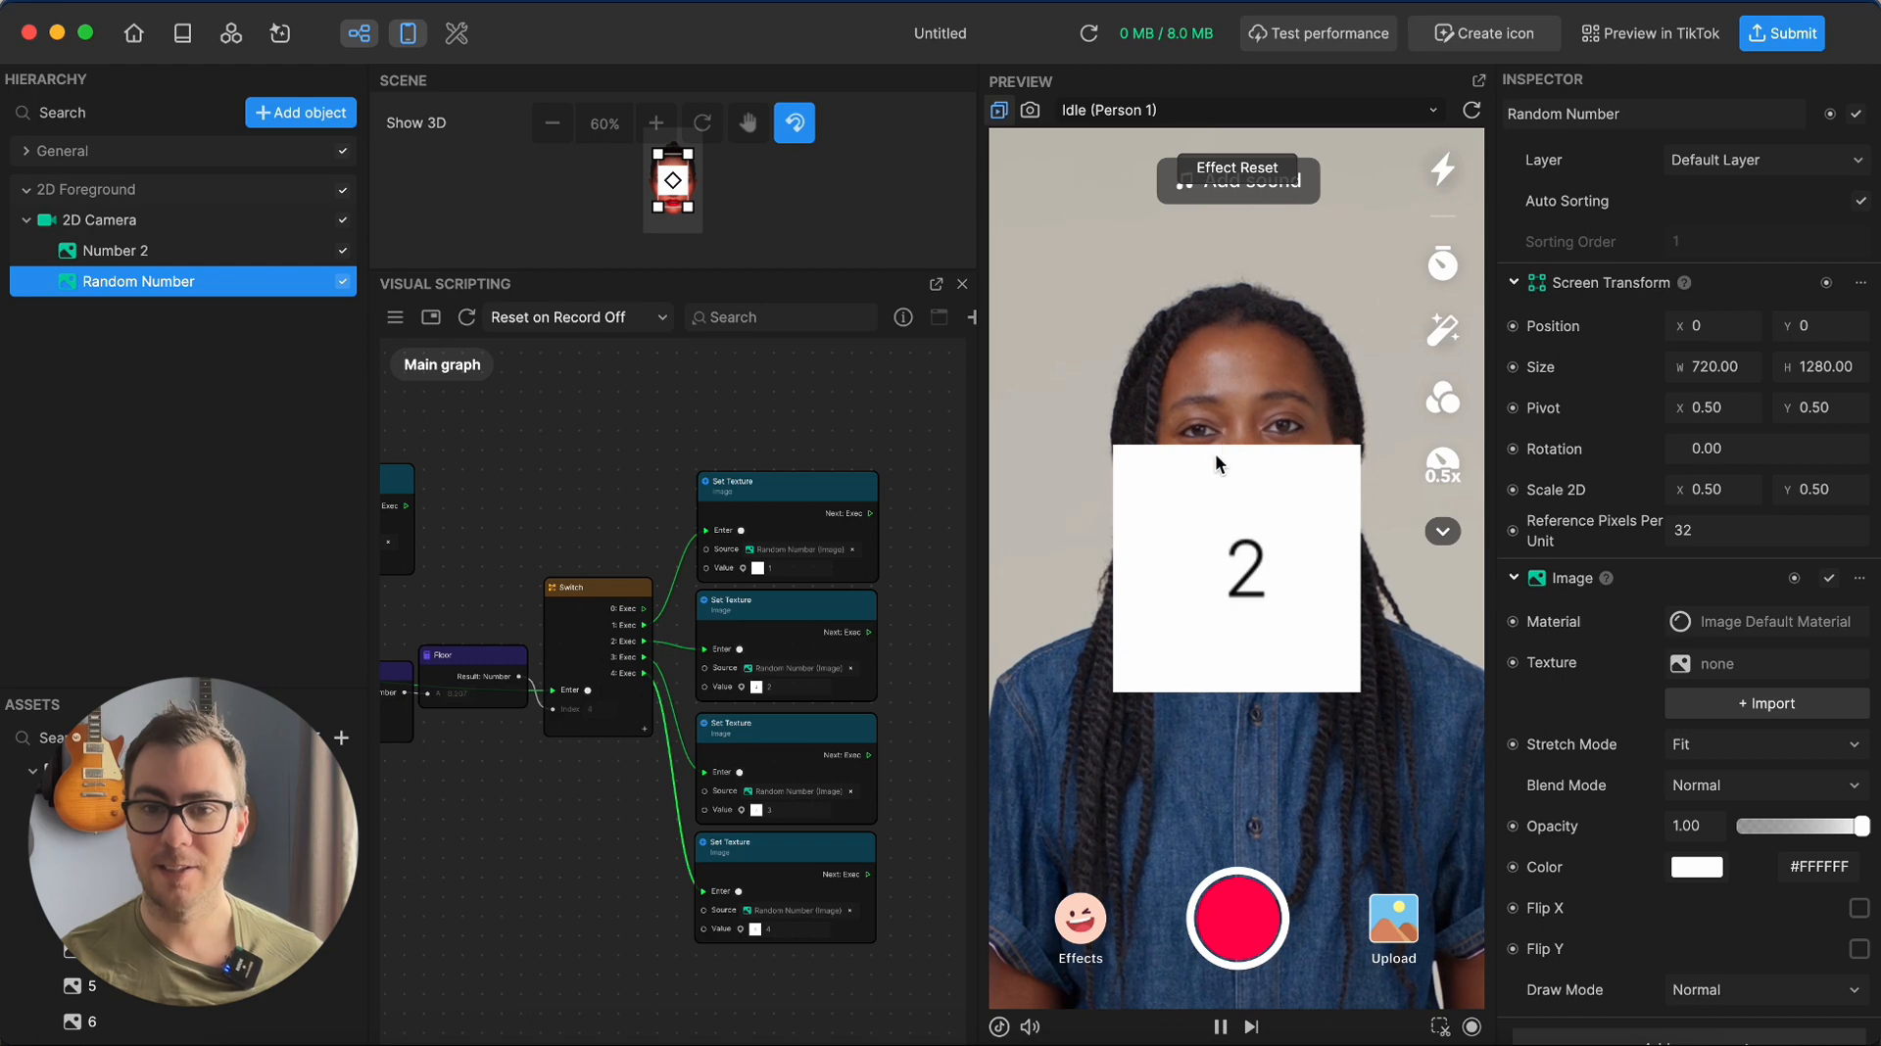
click(1470, 110)
Add outputs 5 through 10 to the Switch node
mouse_move(722, 487)
mouse_down()
mouse_move(741, 468)
mouse_move(737, 487)
mouse_up()
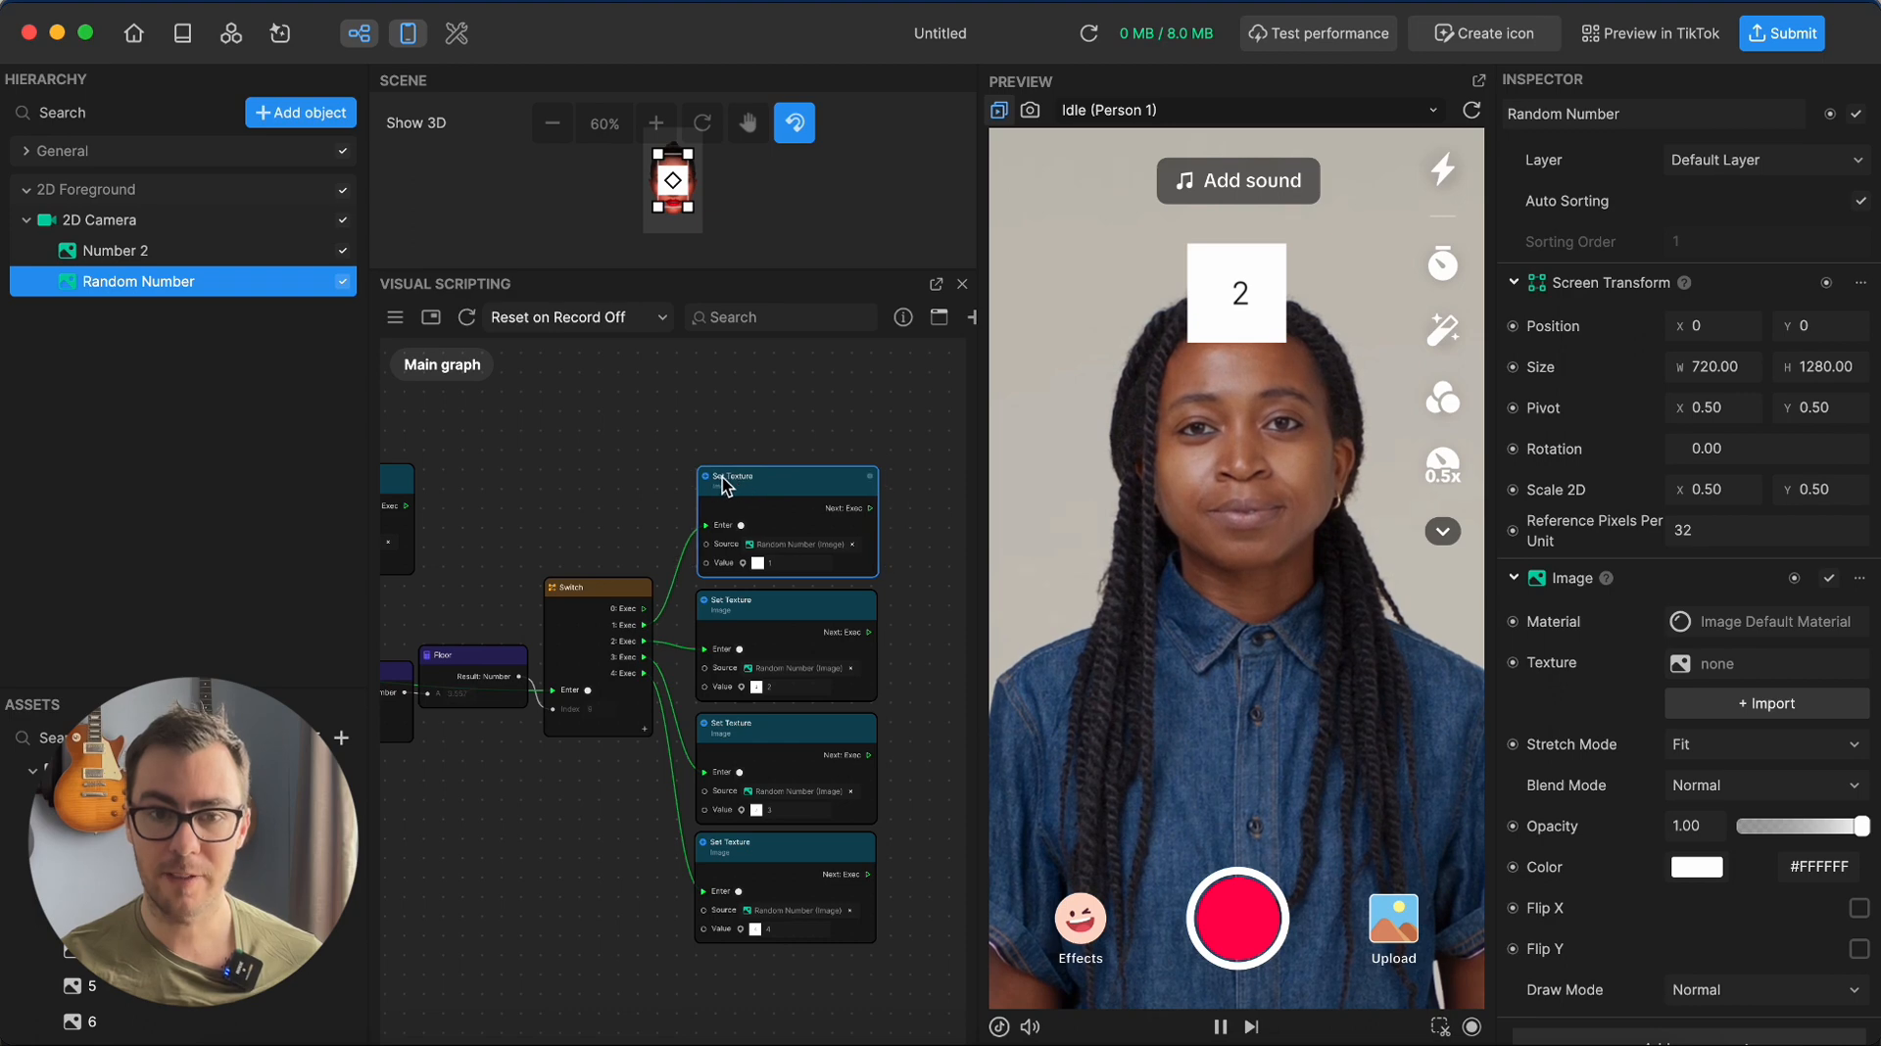
scroll(651, 559, down, 3)
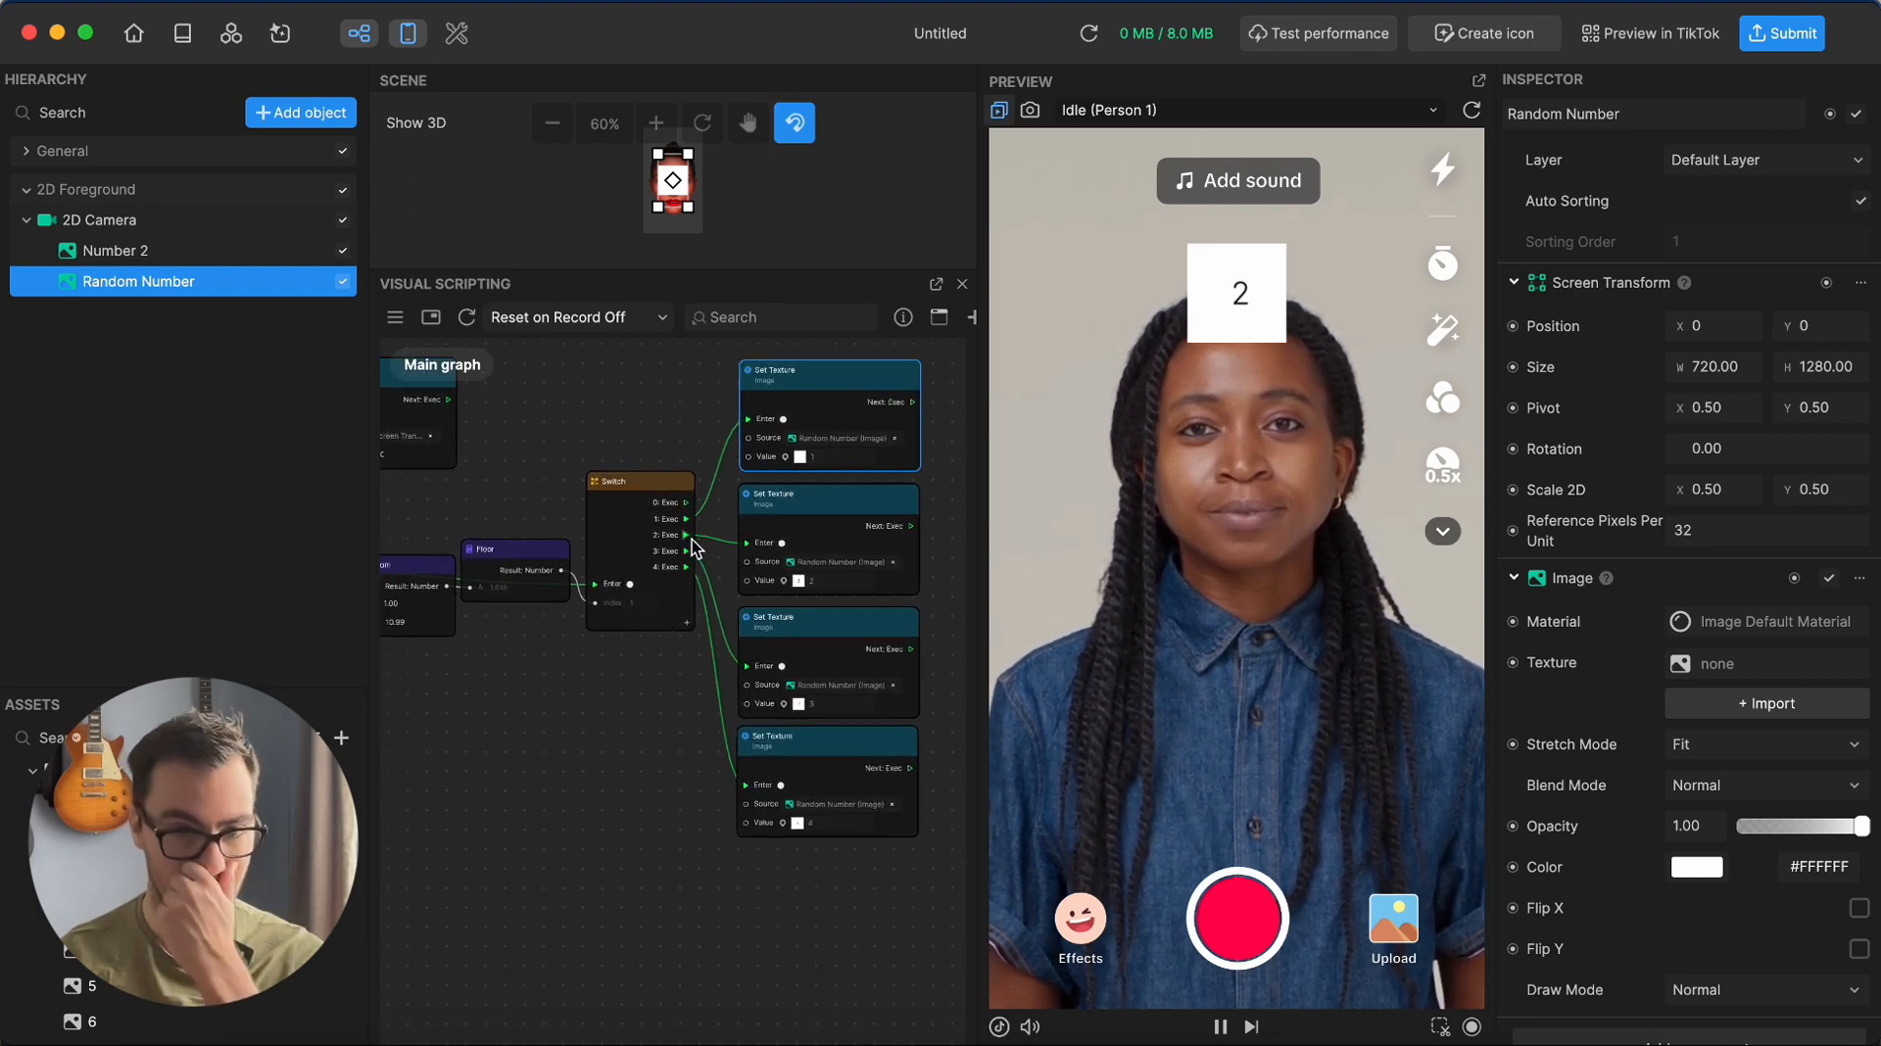
click(688, 626)
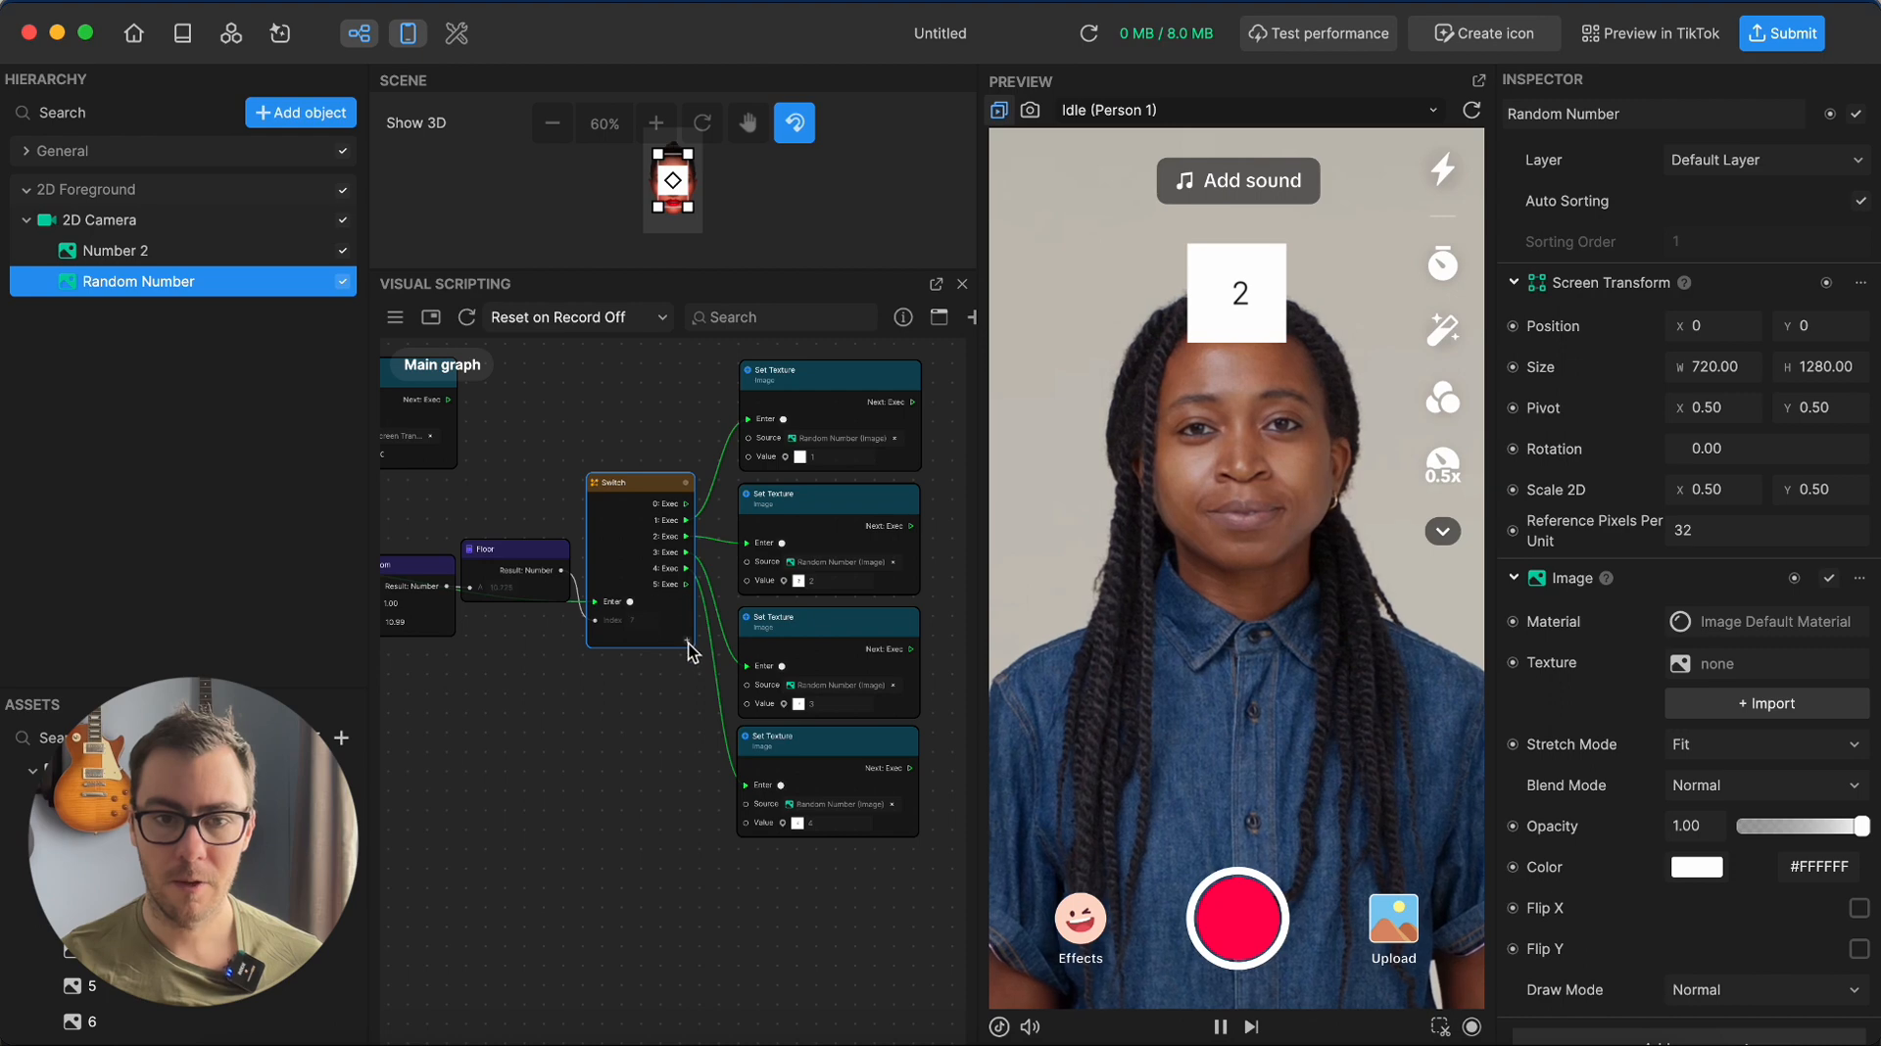
click(690, 644)
click(689, 661)
click(690, 673)
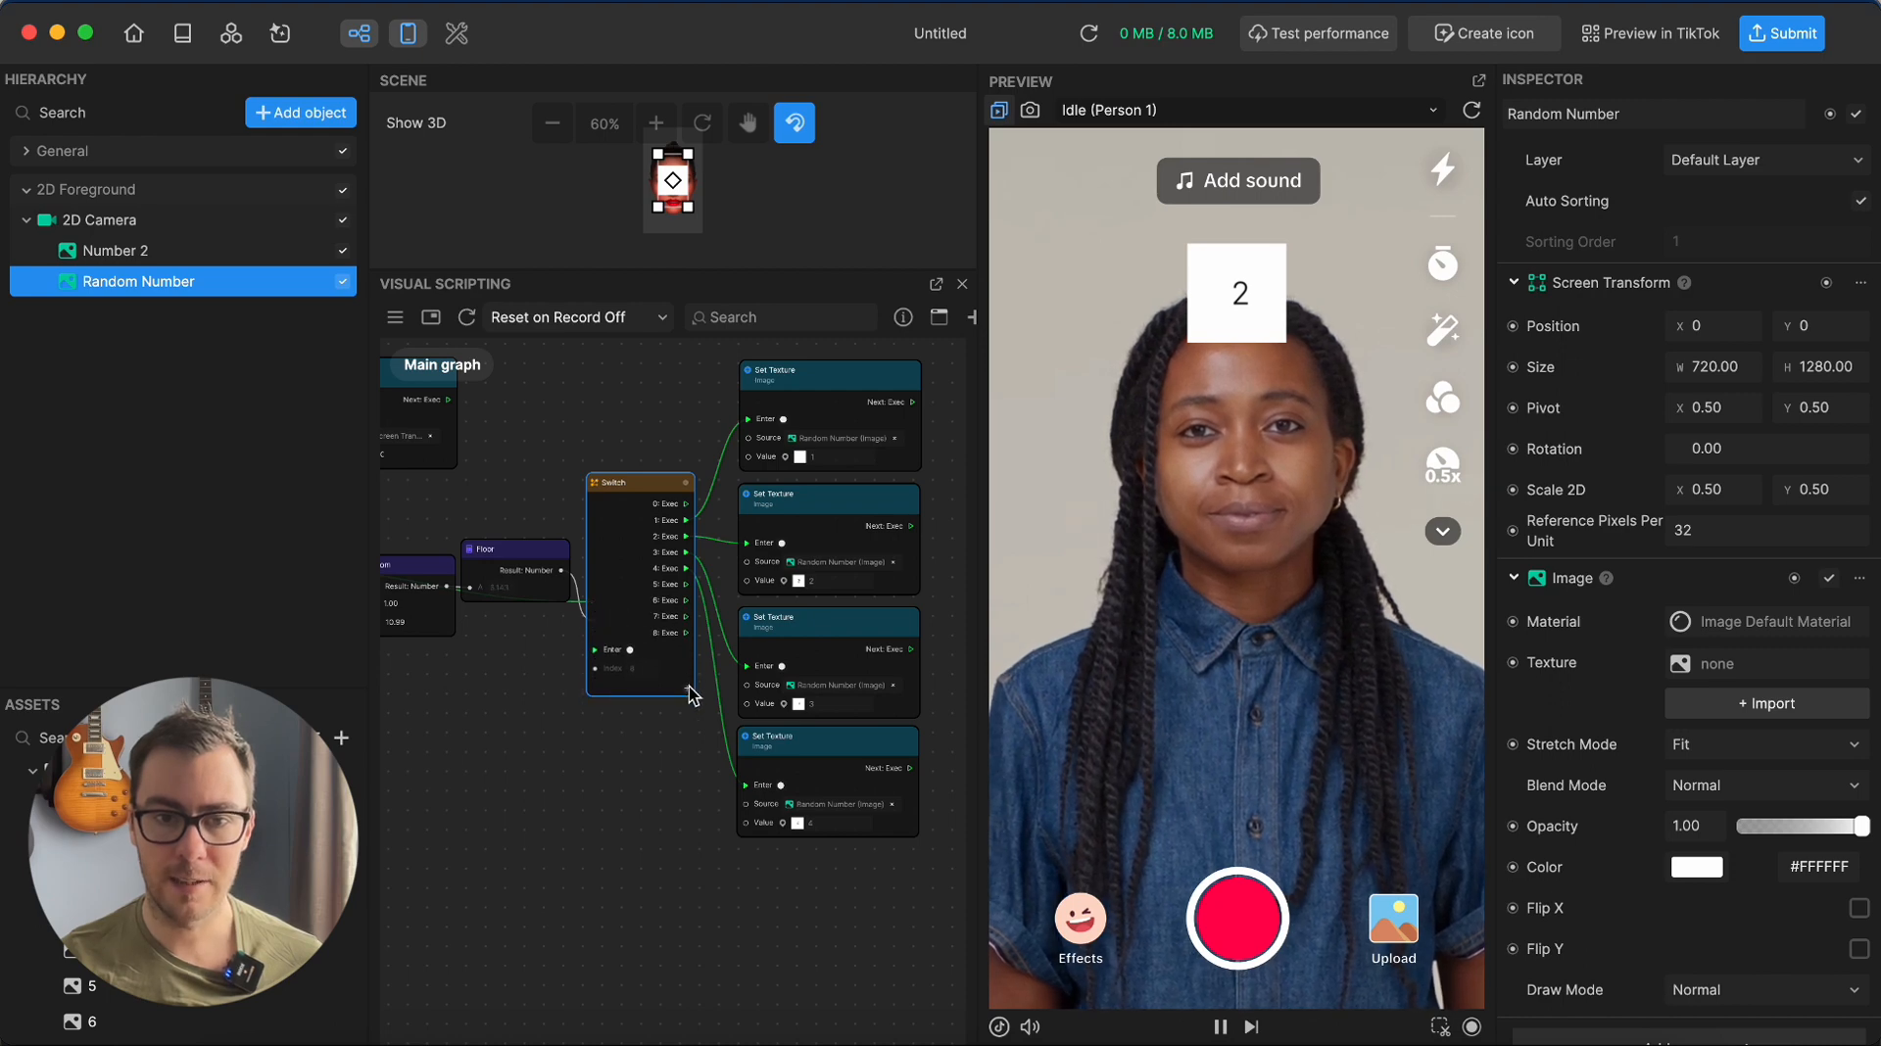
click(690, 688)
click(690, 708)
Duplicate the four Set Texture nodes and place the copies in the same column beneath the originals
right_drag(668, 864, 543, 736)
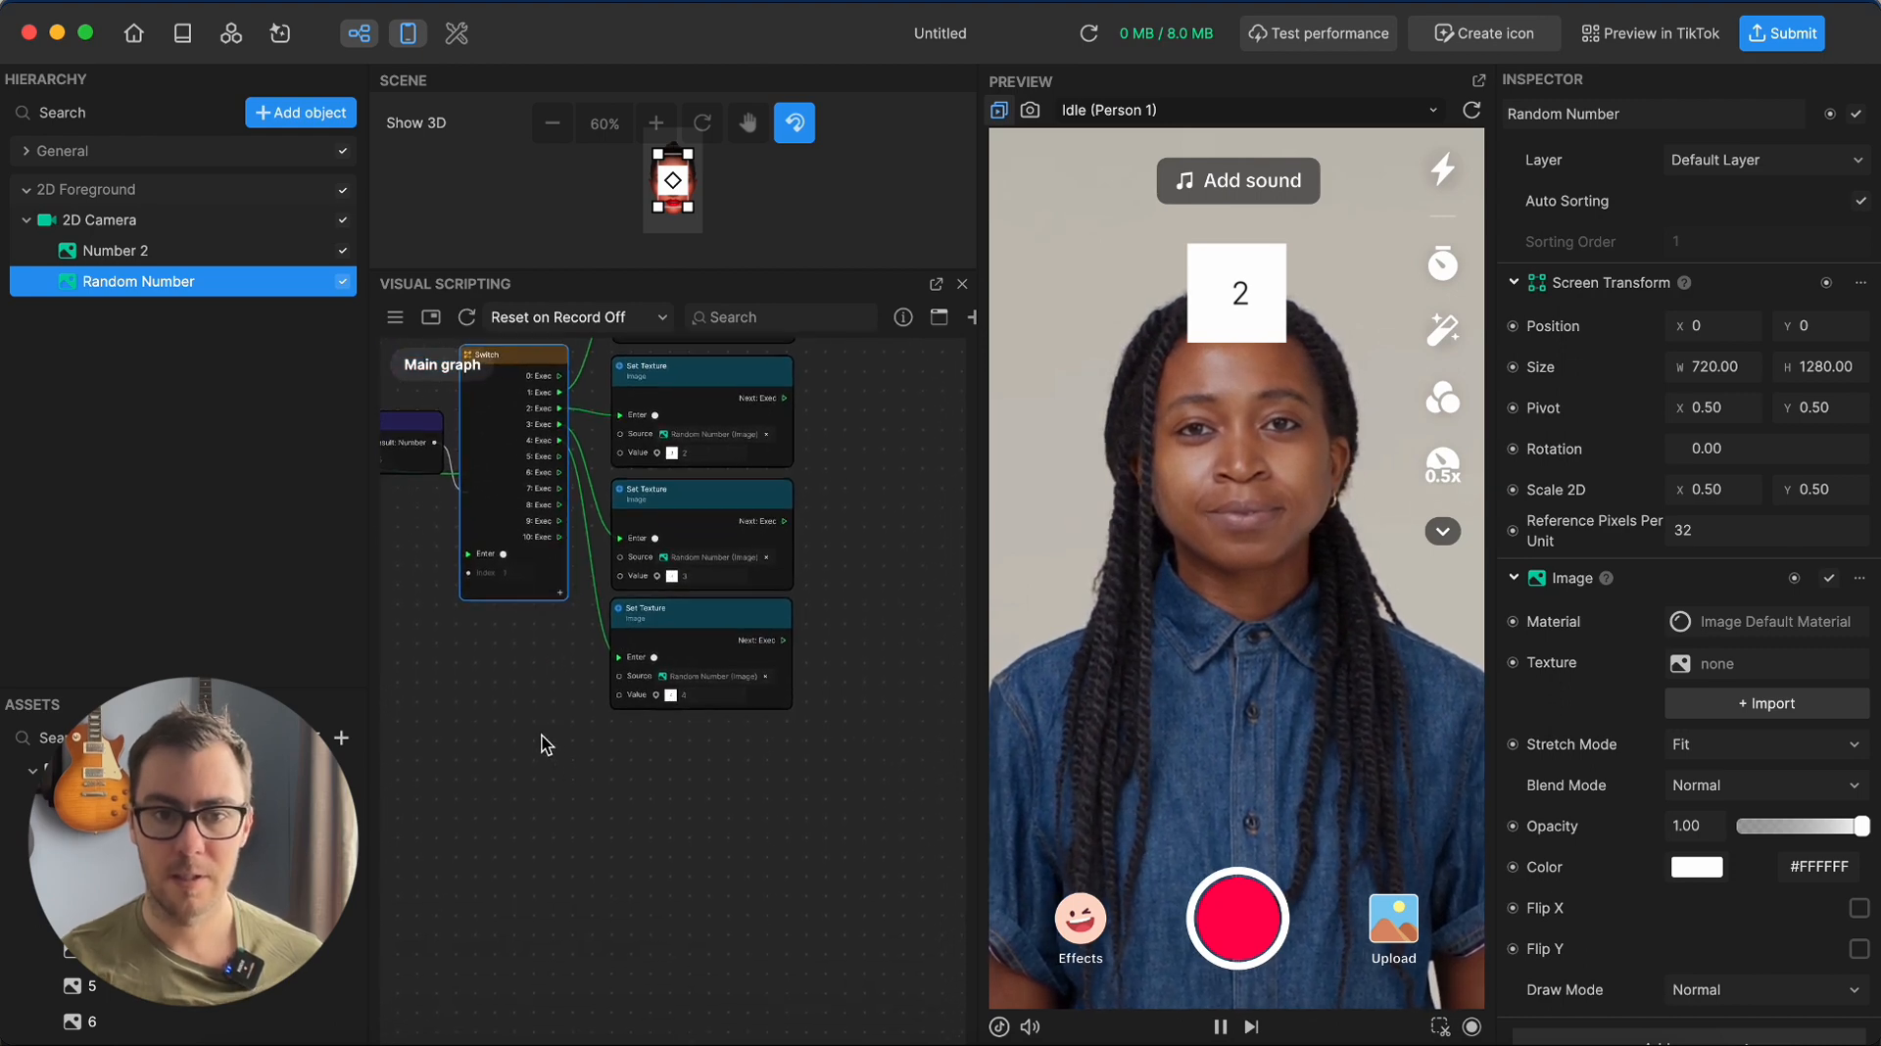
drag(604, 802, 766, 296)
key(super+c)
key(super+v)
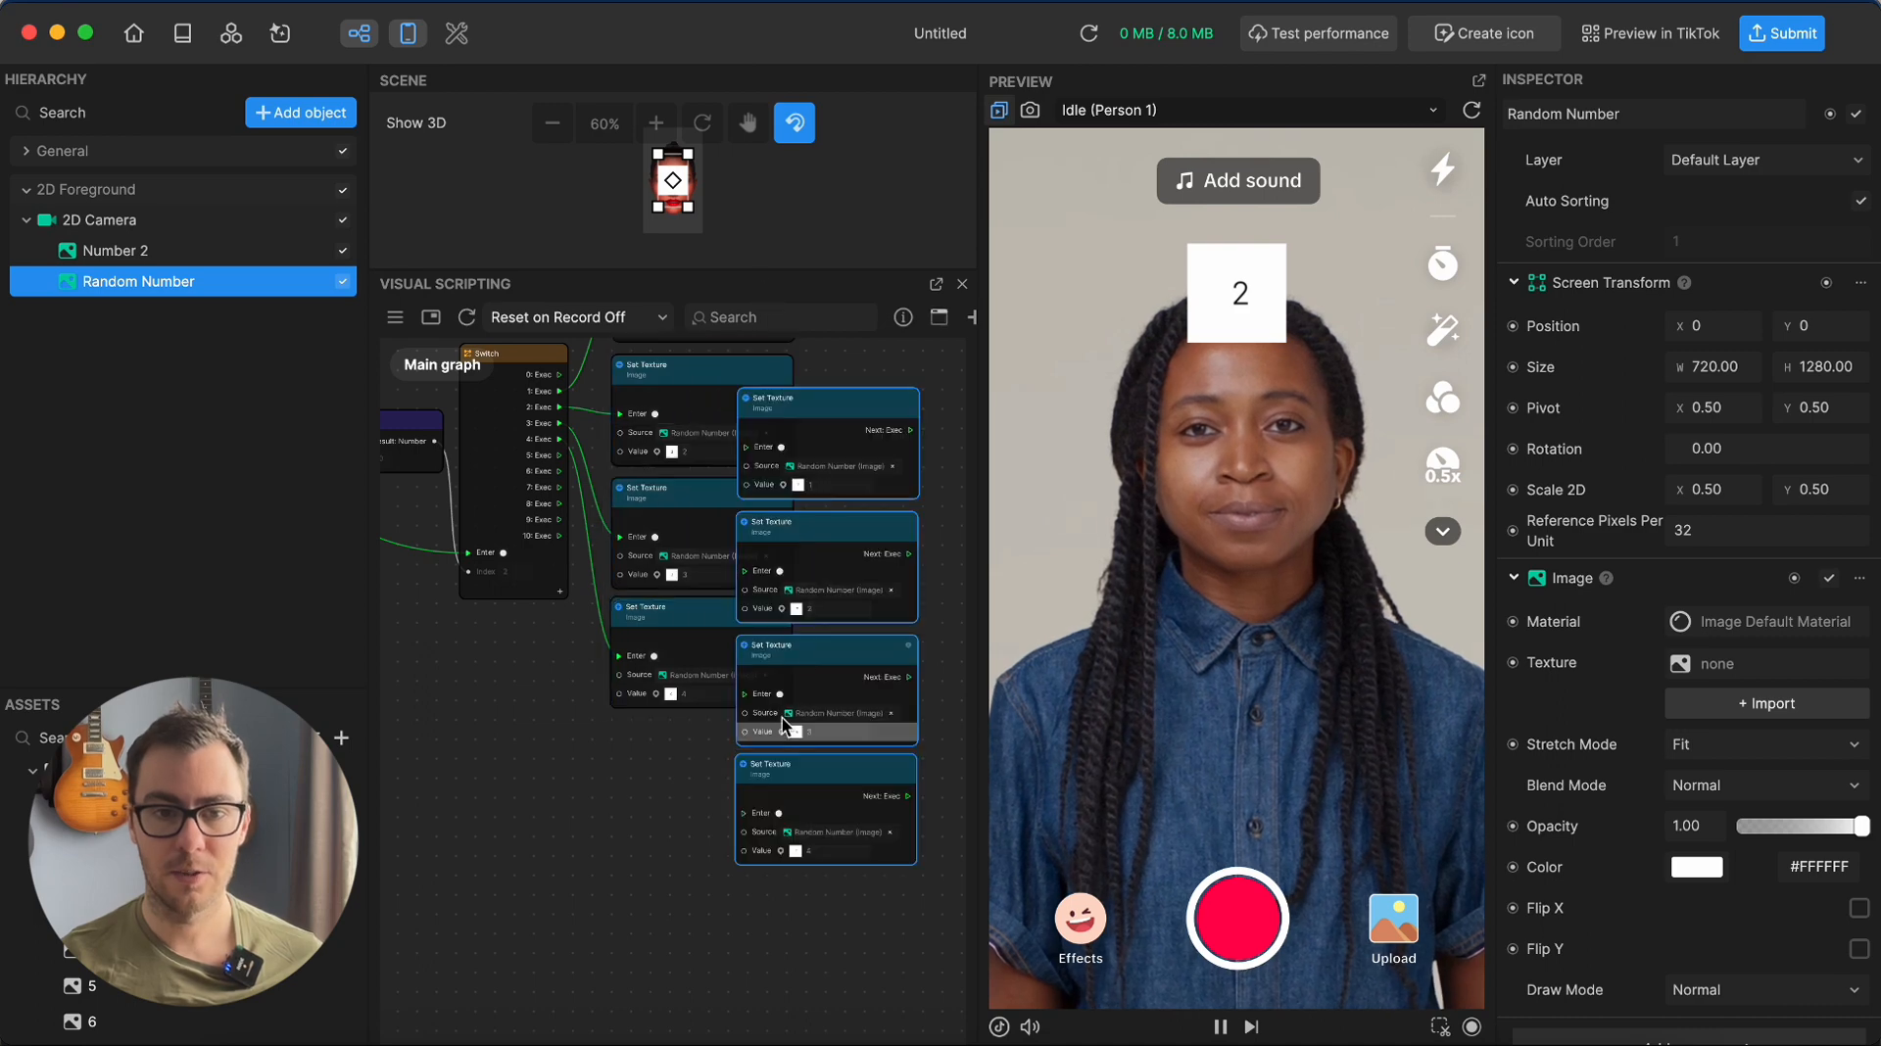
drag(839, 421, 699, 750)
Duplicate the last two Set Texture nodes and place the copies at the end of the column
scroll(559, 757, down, 5)
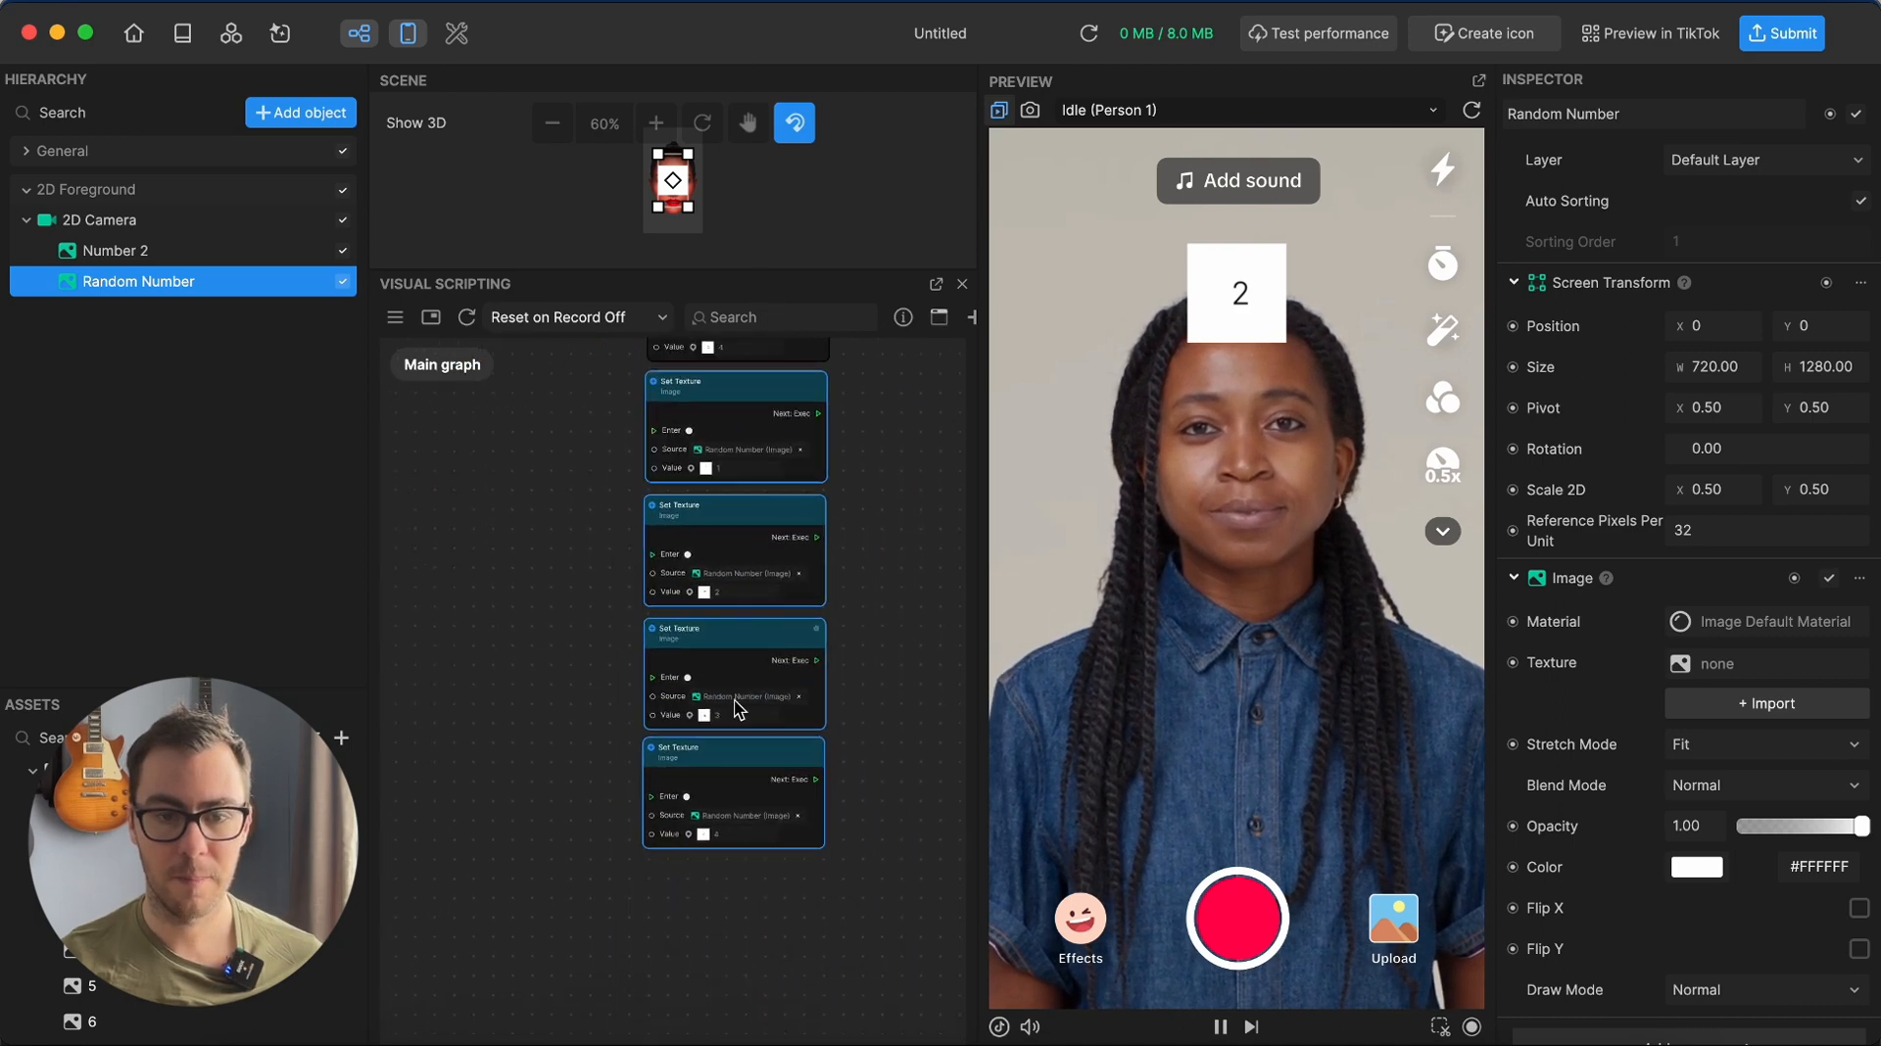
drag(886, 805, 691, 698)
key(super+c)
key(super+v)
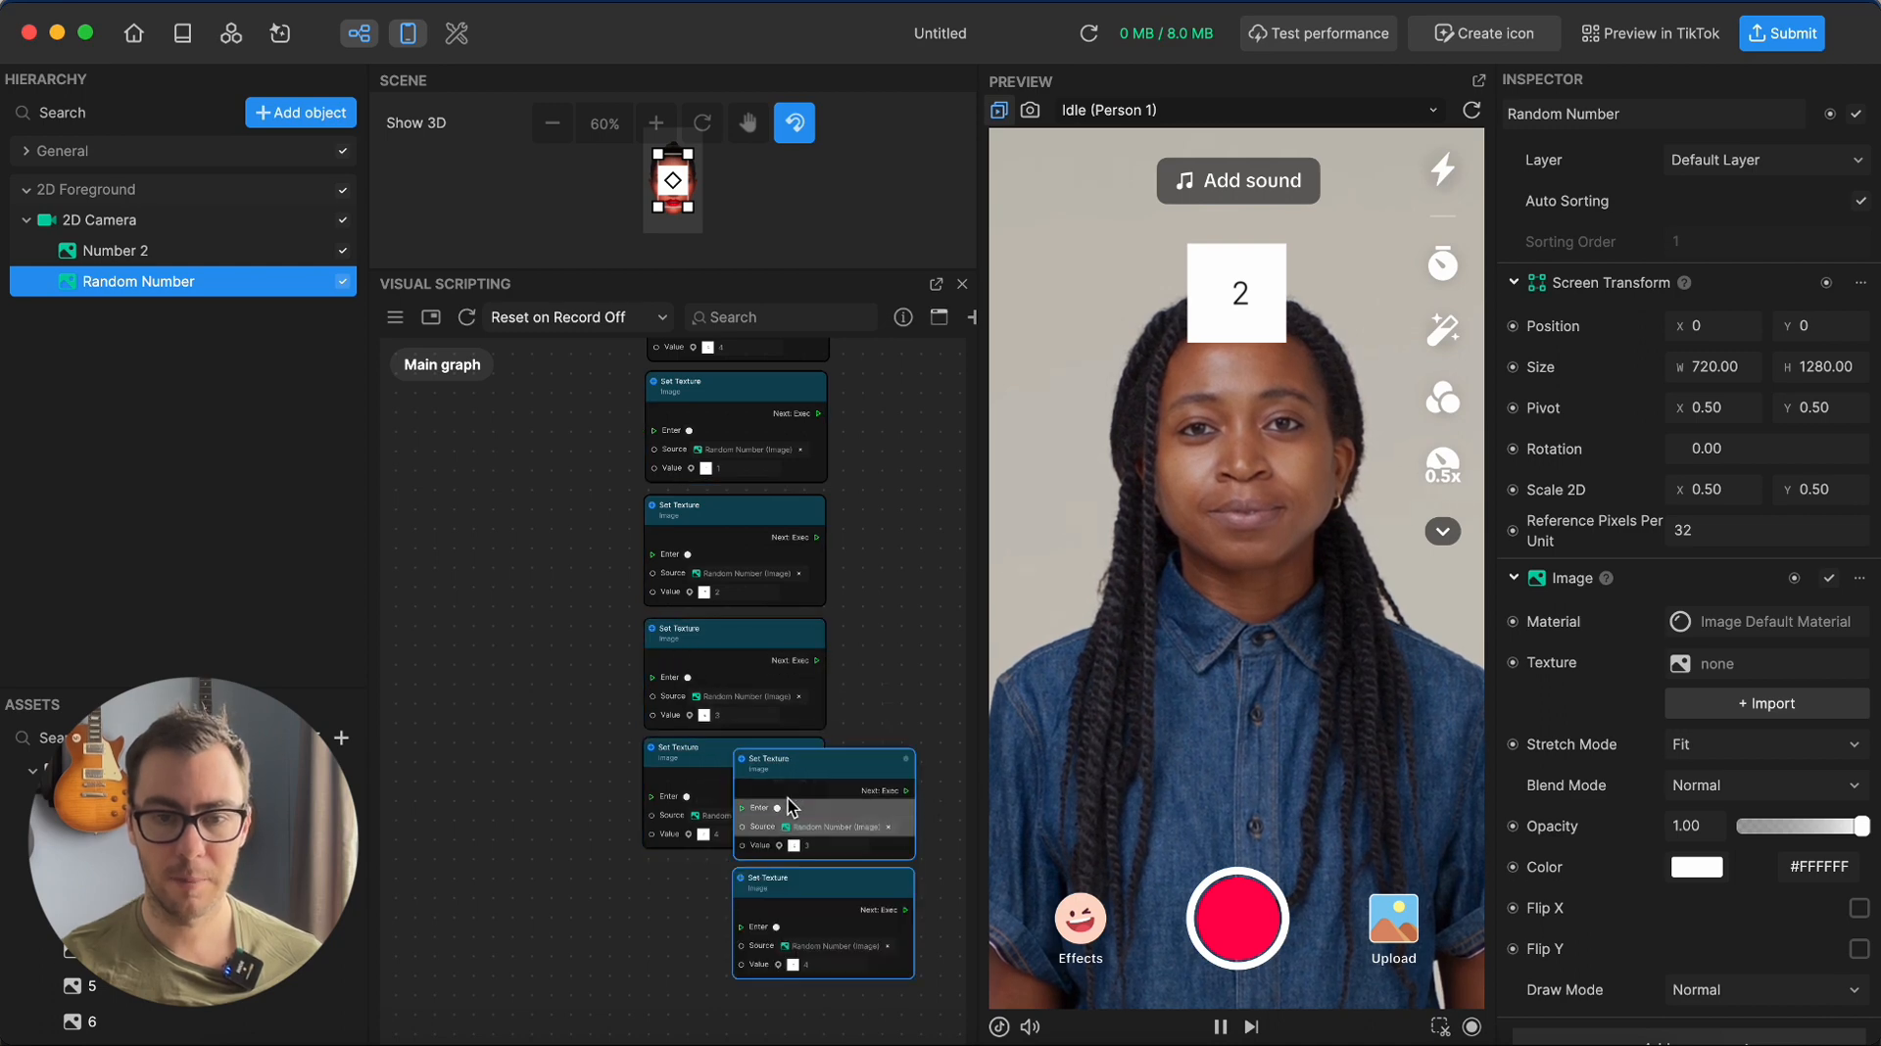
drag(800, 764, 714, 868)
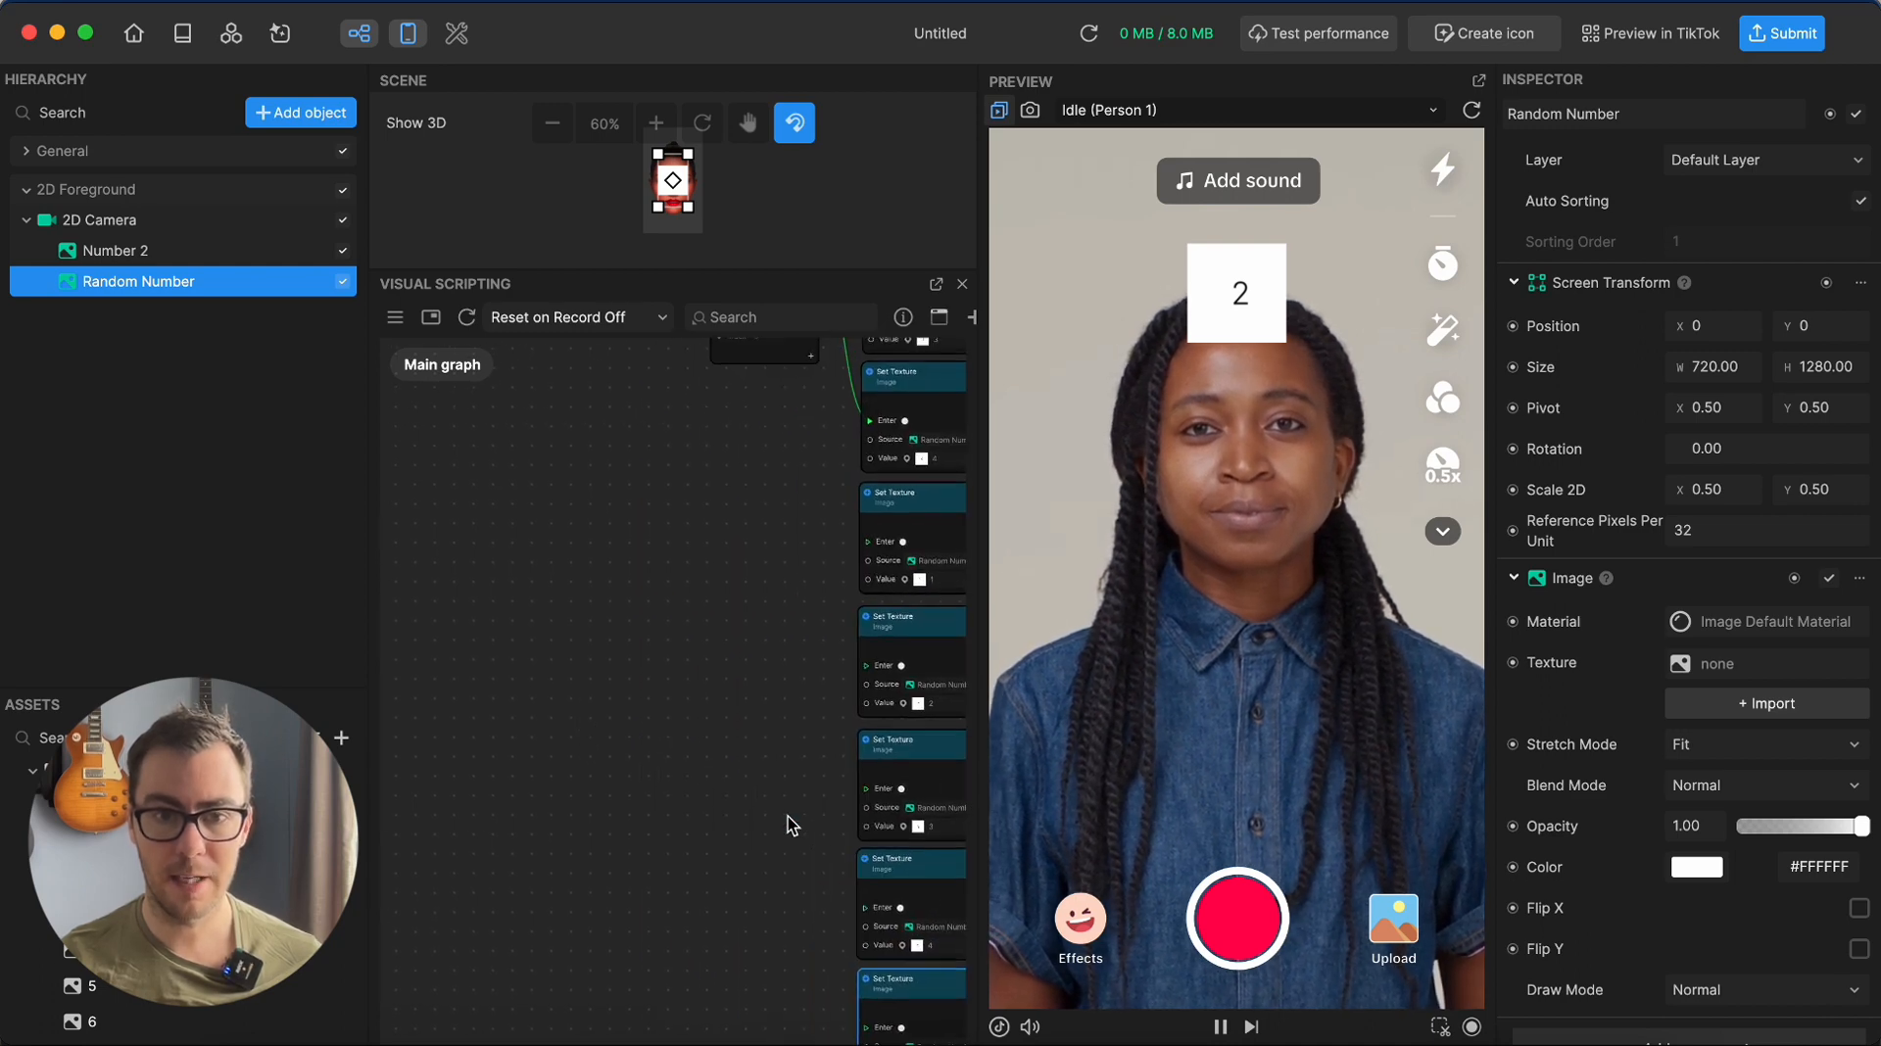
Move the Switch node down alongside the new Set Texture nodes and connect outputs 5 and 6 to the fifth and sixth nodes' Enter inputs
scroll(788, 815, down, 5)
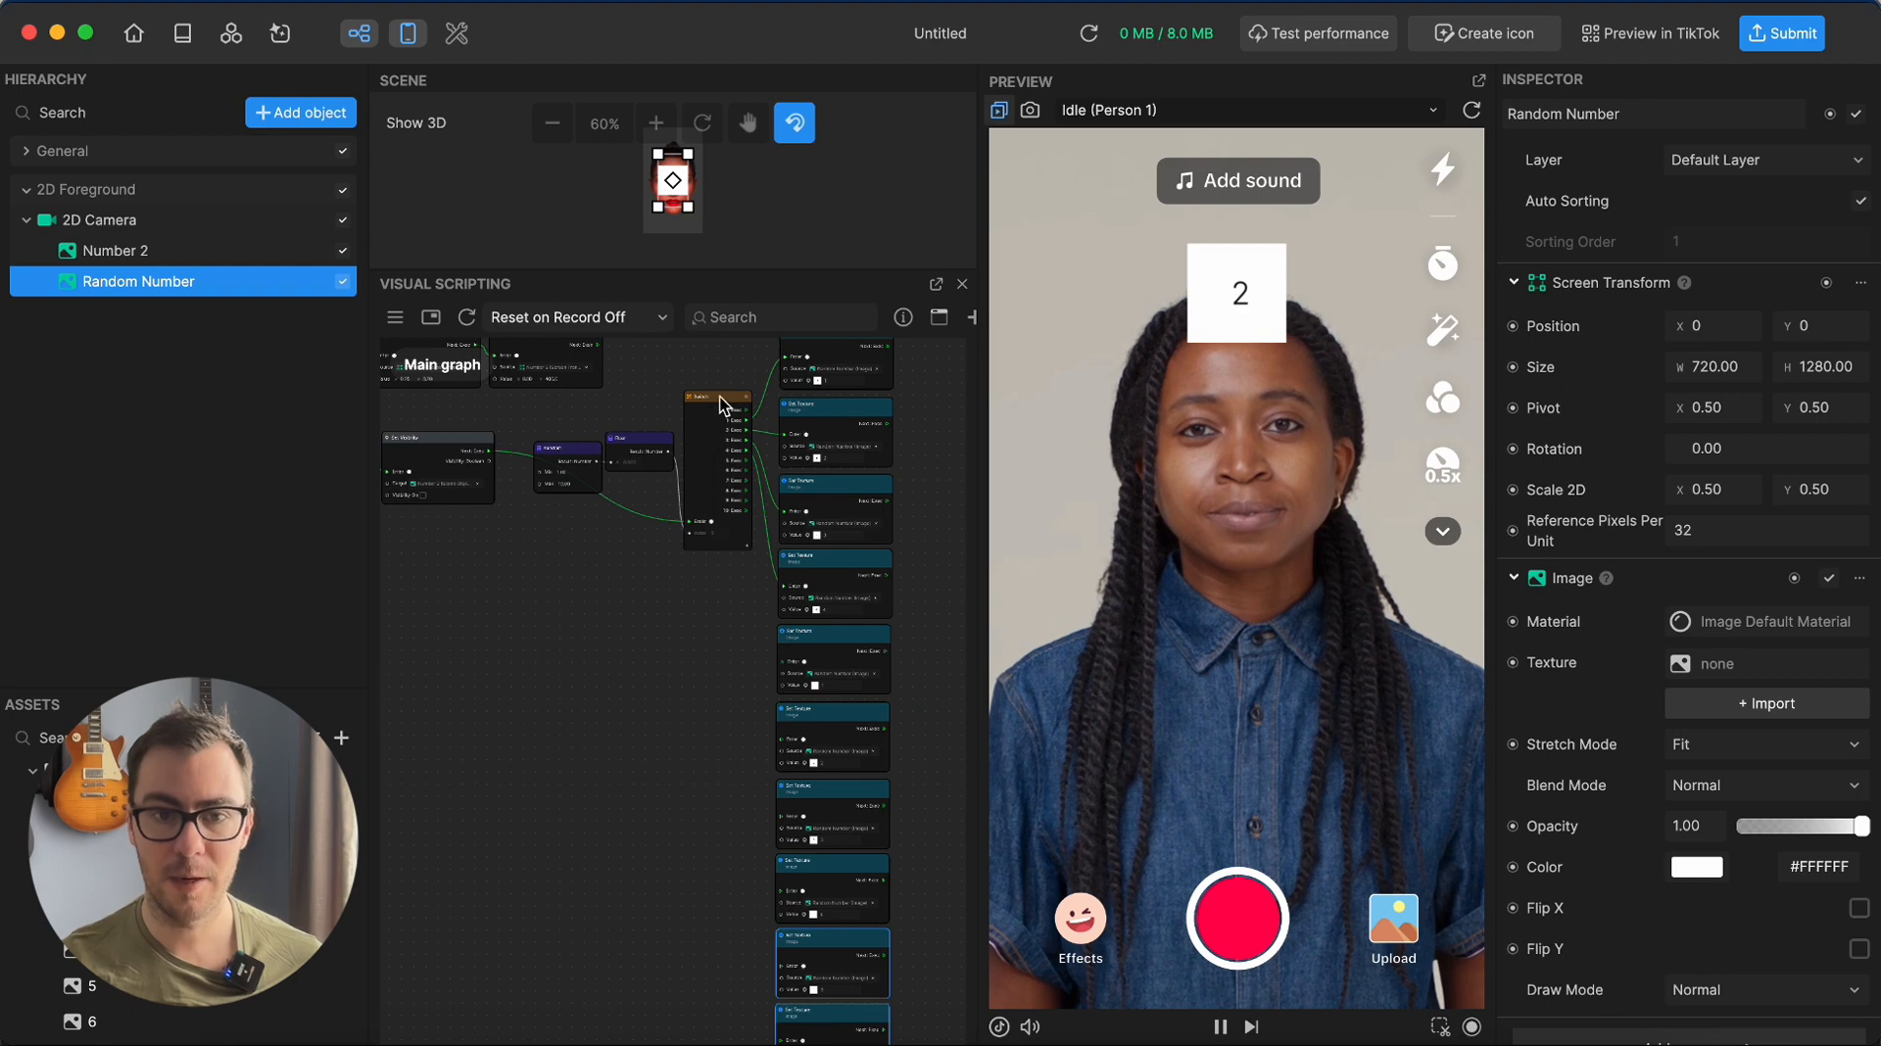
drag(720, 397, 678, 588)
middle_drag(721, 627, 583, 482)
scroll(610, 509, up, 2)
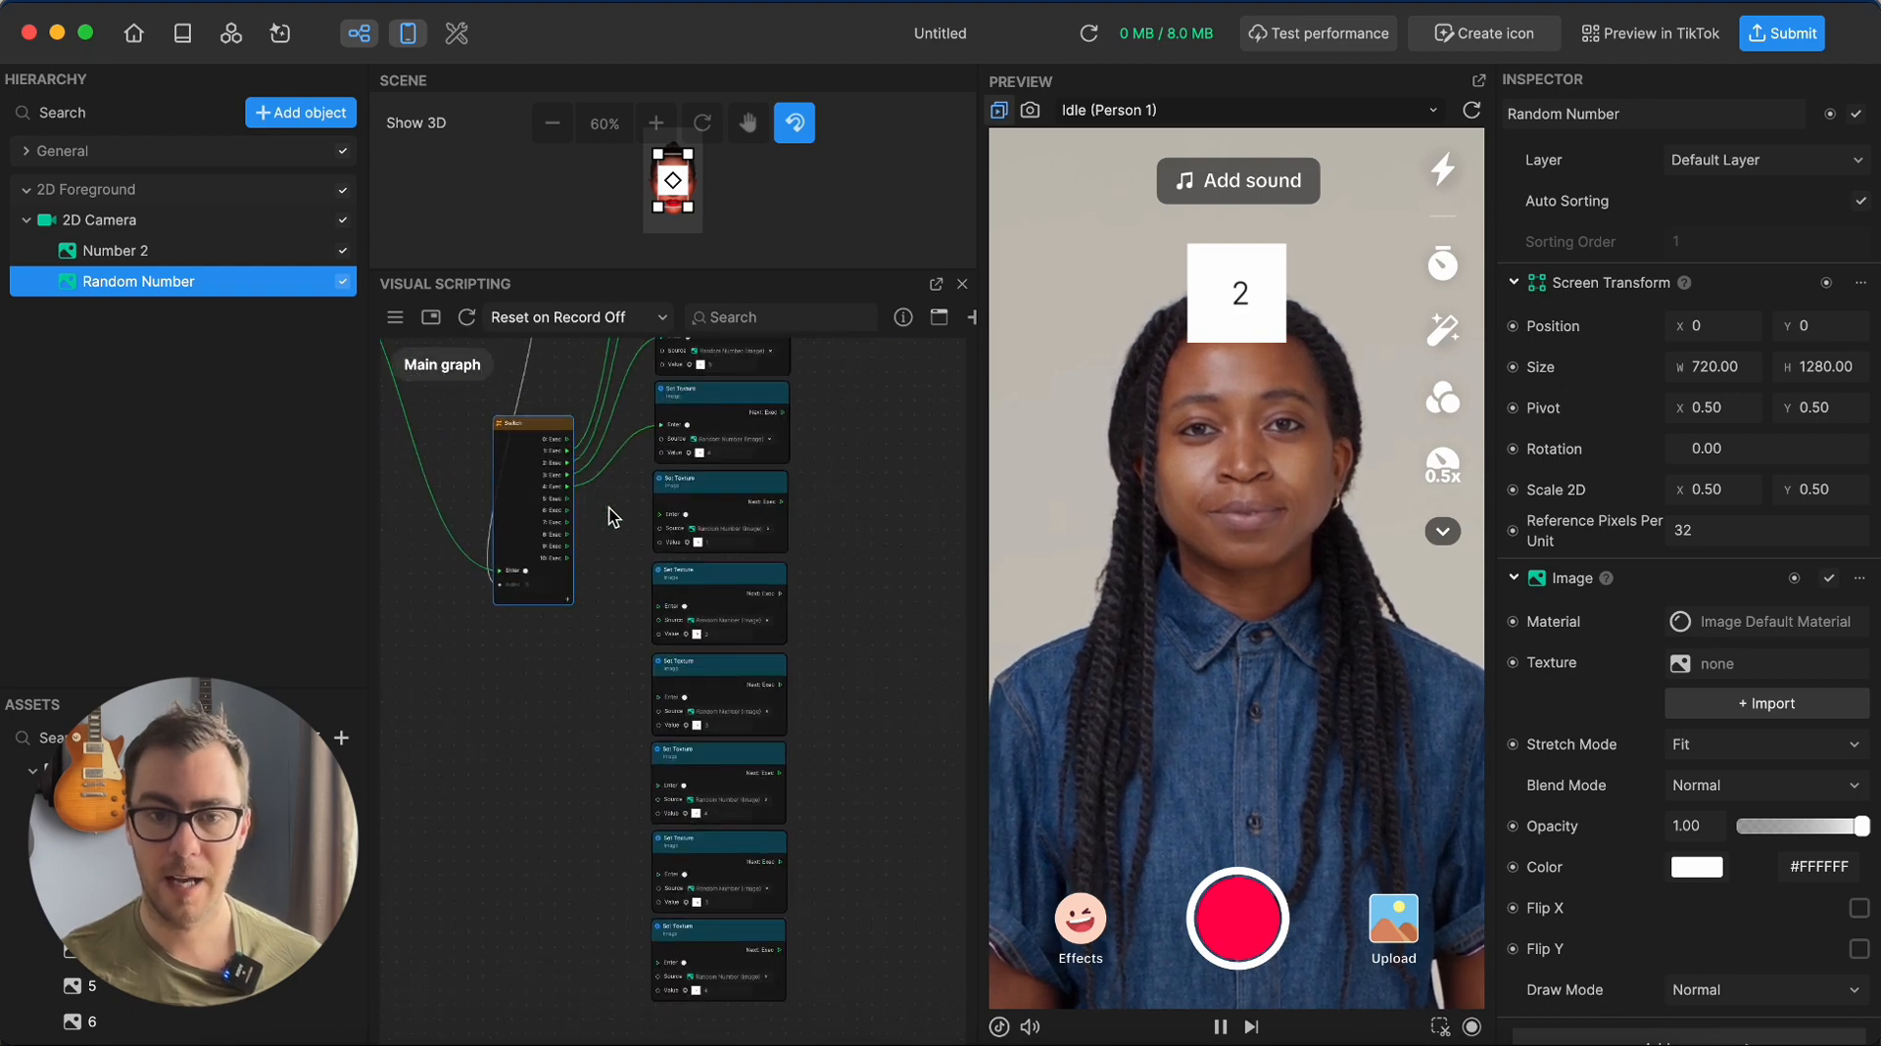
scroll(610, 509, up, 3)
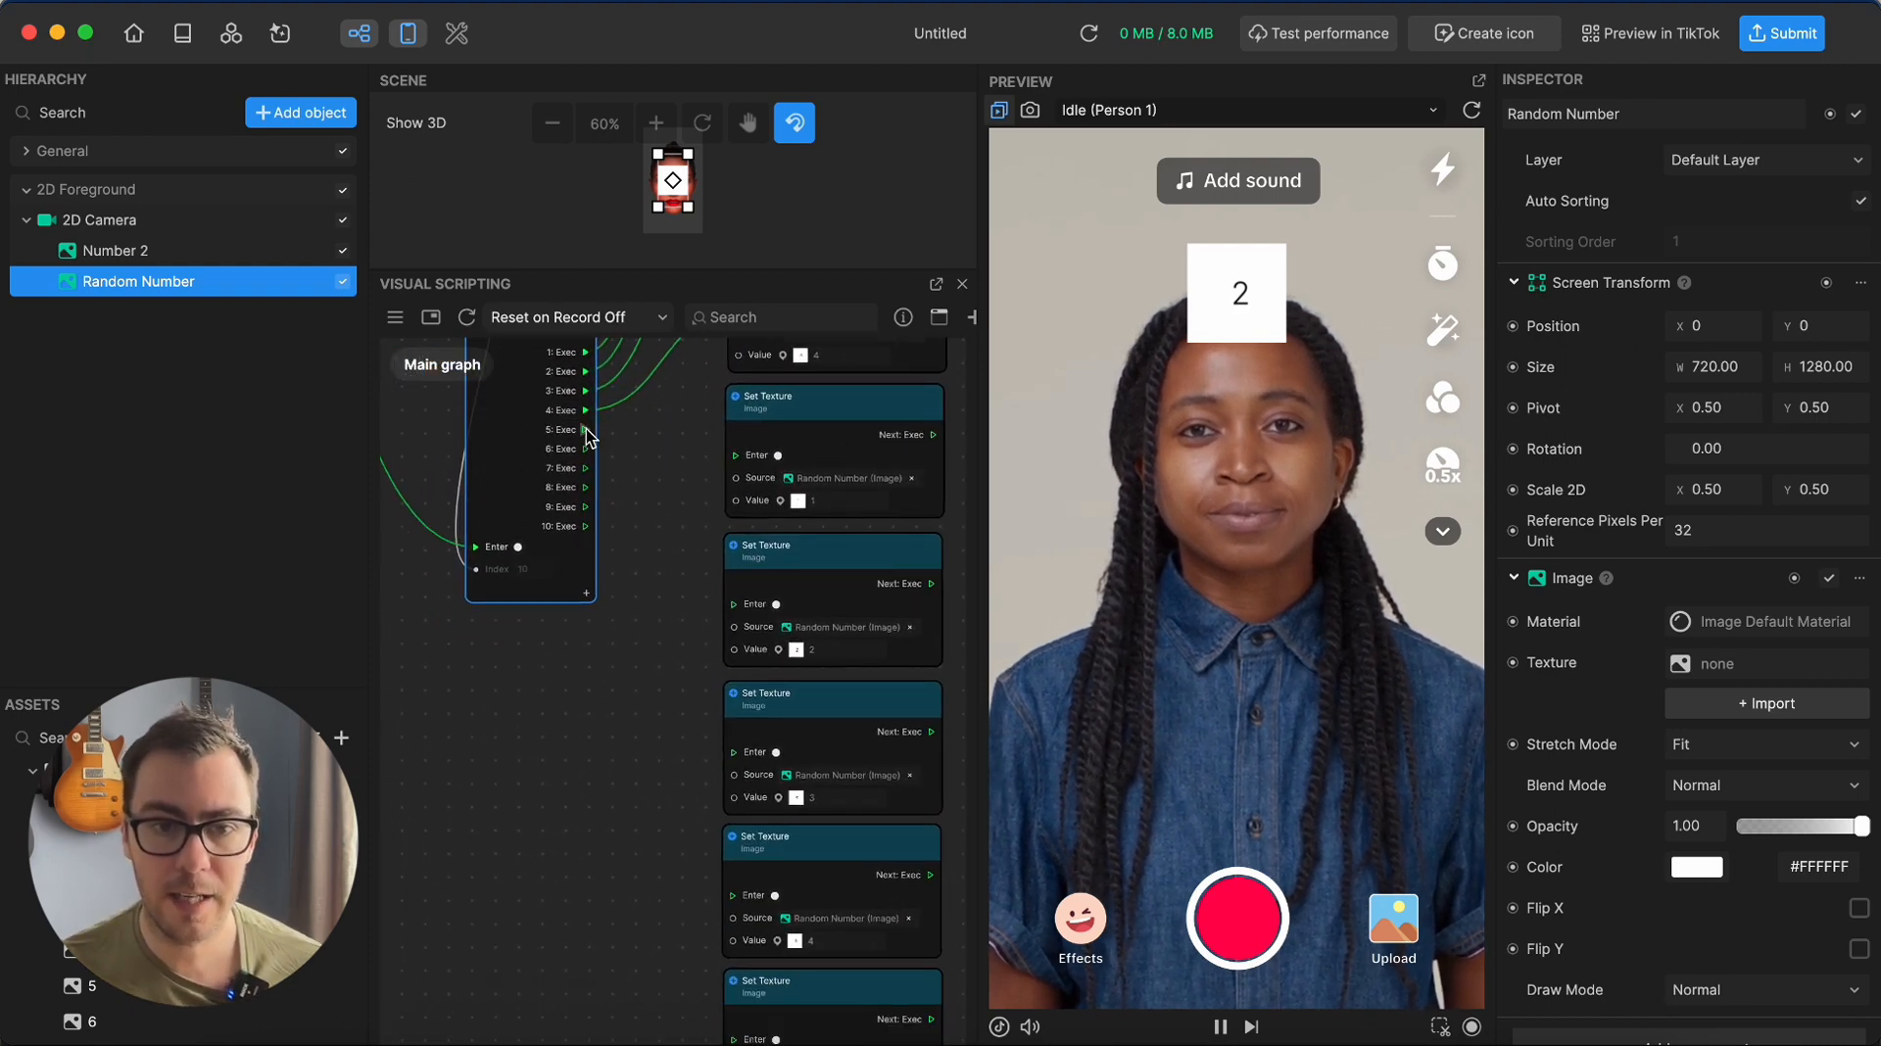
drag(586, 429, 737, 456)
drag(584, 450, 735, 604)
Connect Switch outputs 7 through 10 to the last four Set Texture nodes and move Switch back up beside the first one
middle_drag(701, 529, 707, 396)
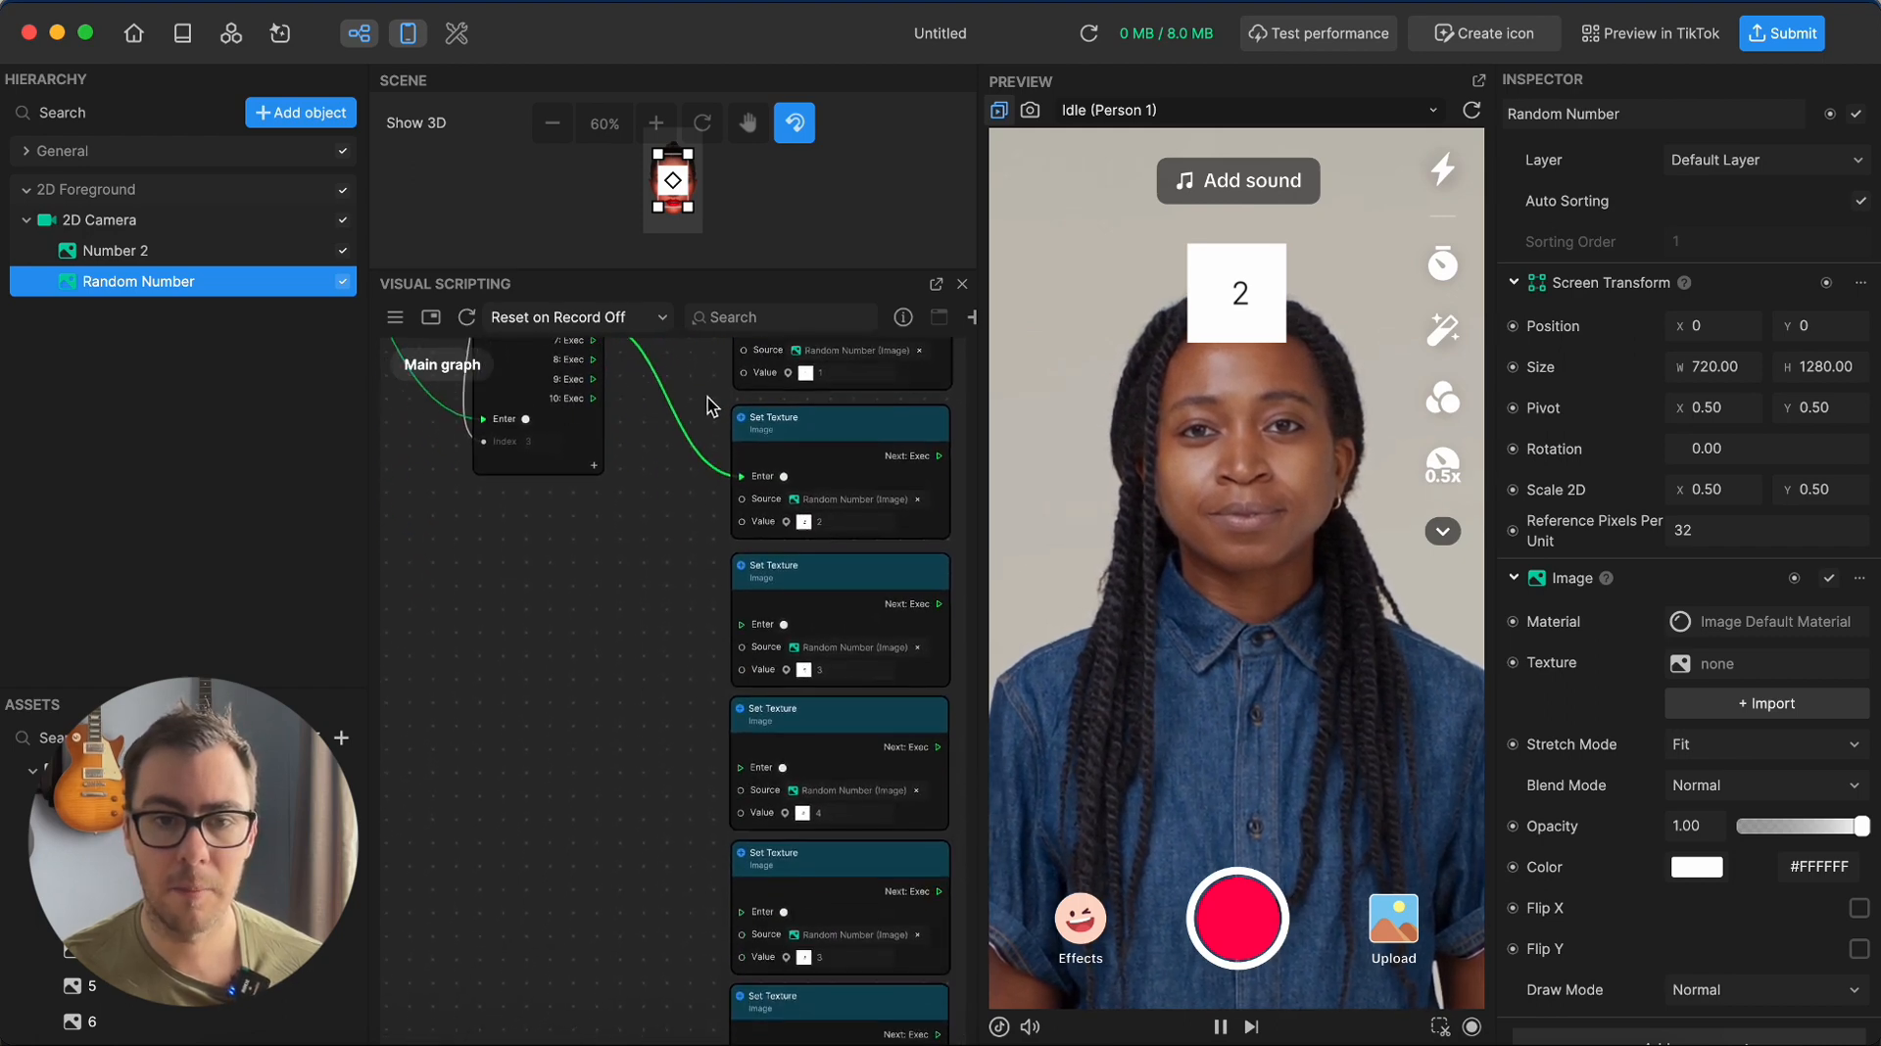
drag(605, 359, 751, 638)
drag(599, 377, 754, 929)
scroll(619, 767, down, 1)
scroll(626, 644, down, 1)
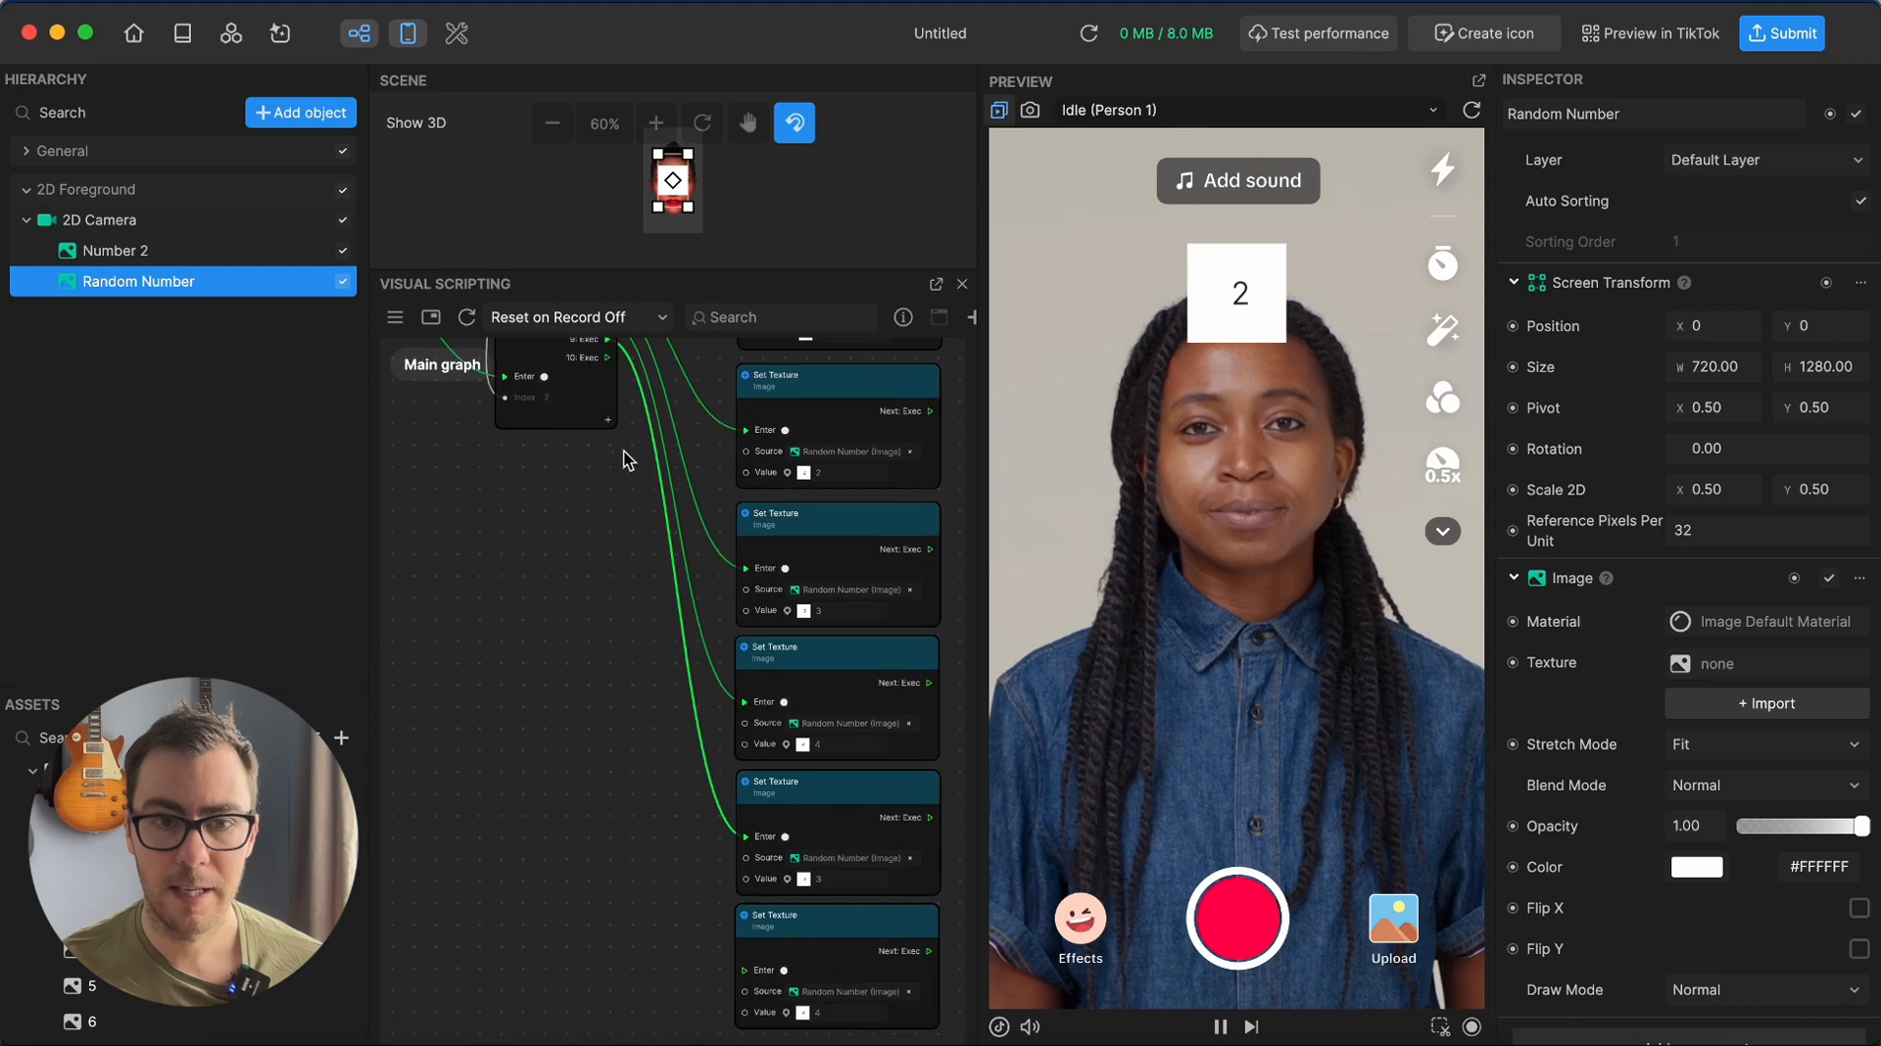
drag(608, 357, 754, 970)
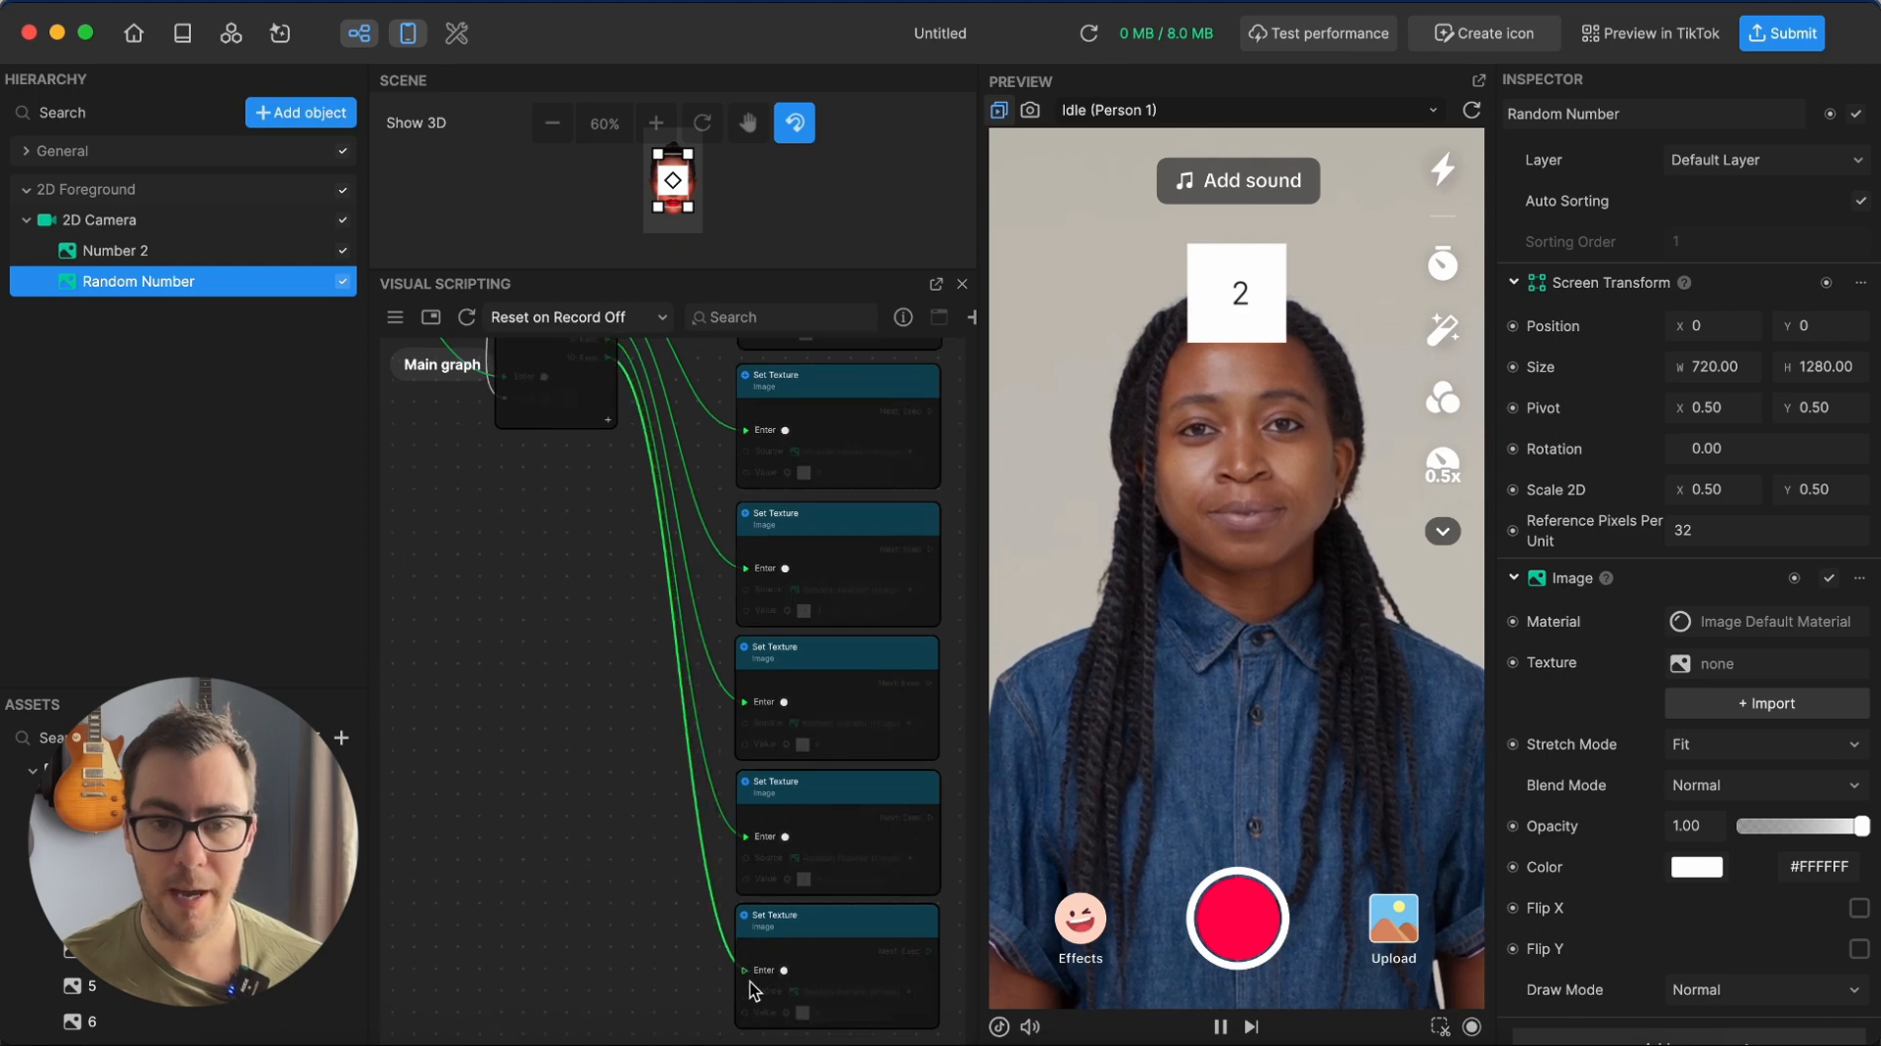
scroll(614, 843, up, 4)
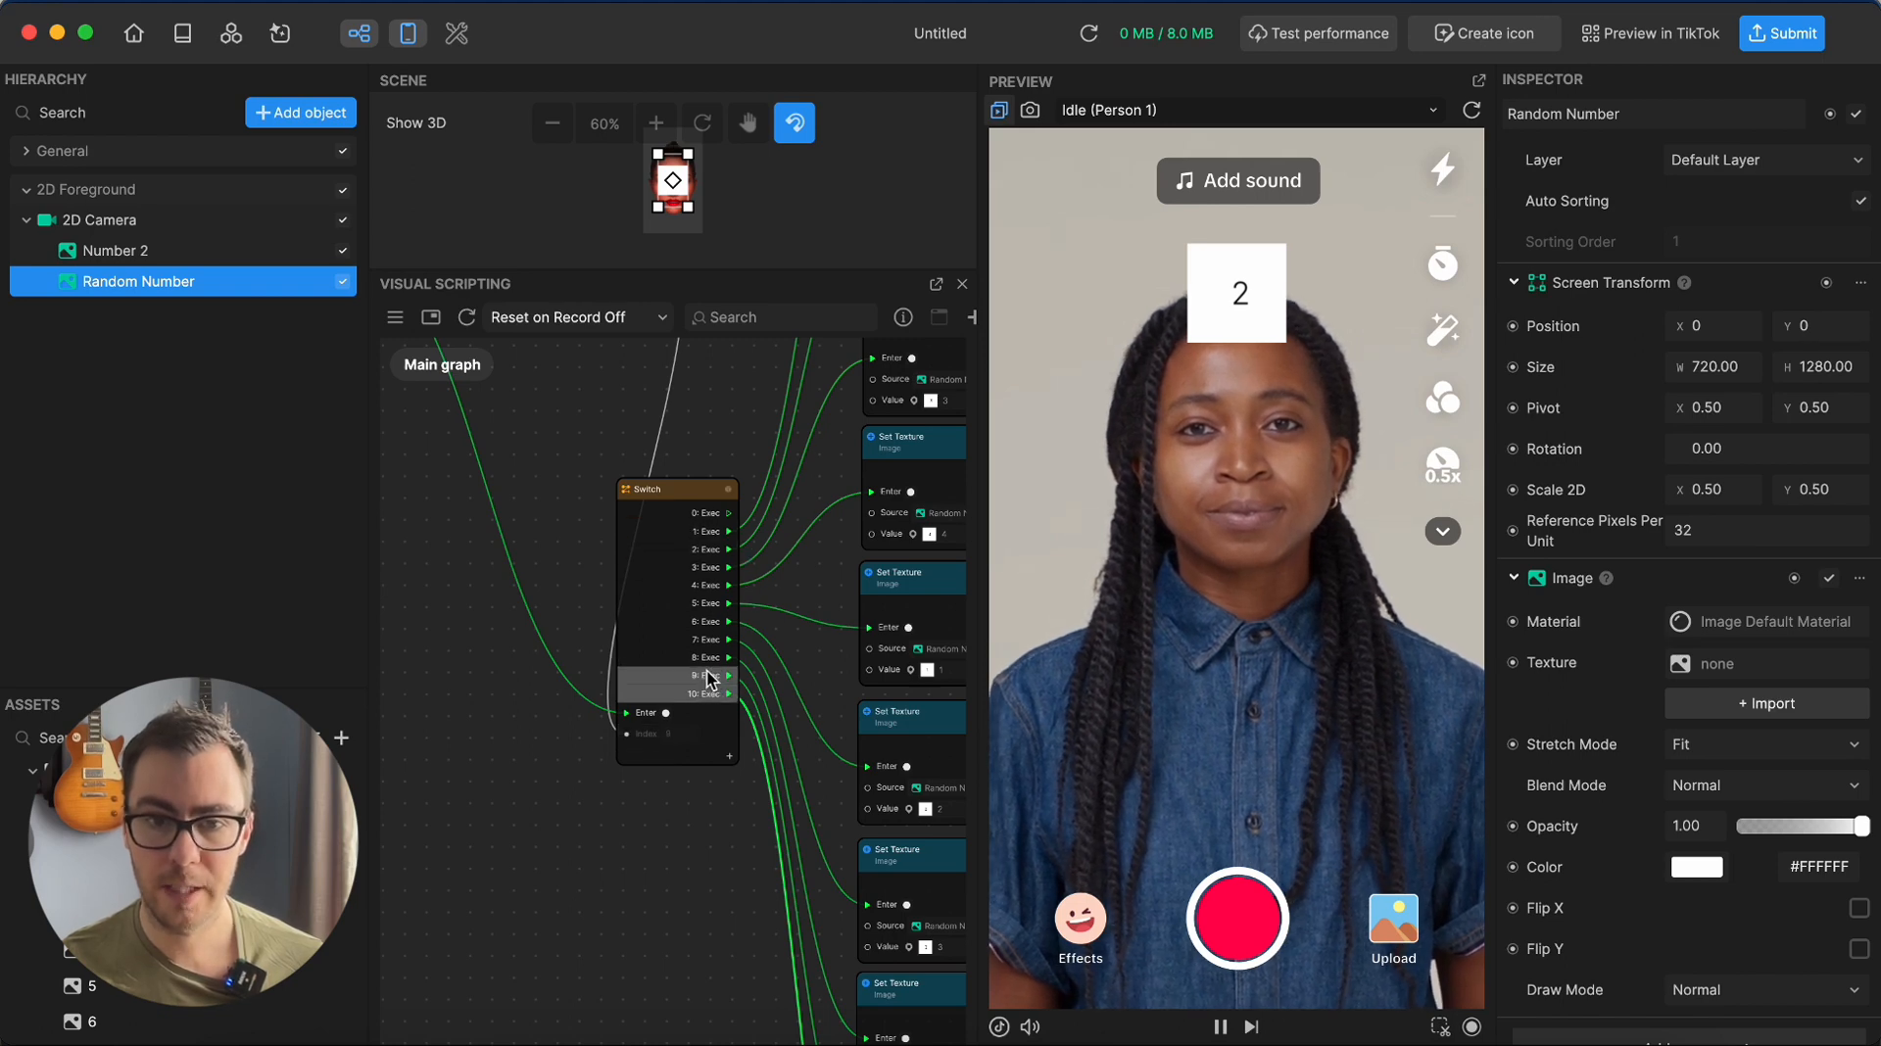
drag(591, 468, 626, 353)
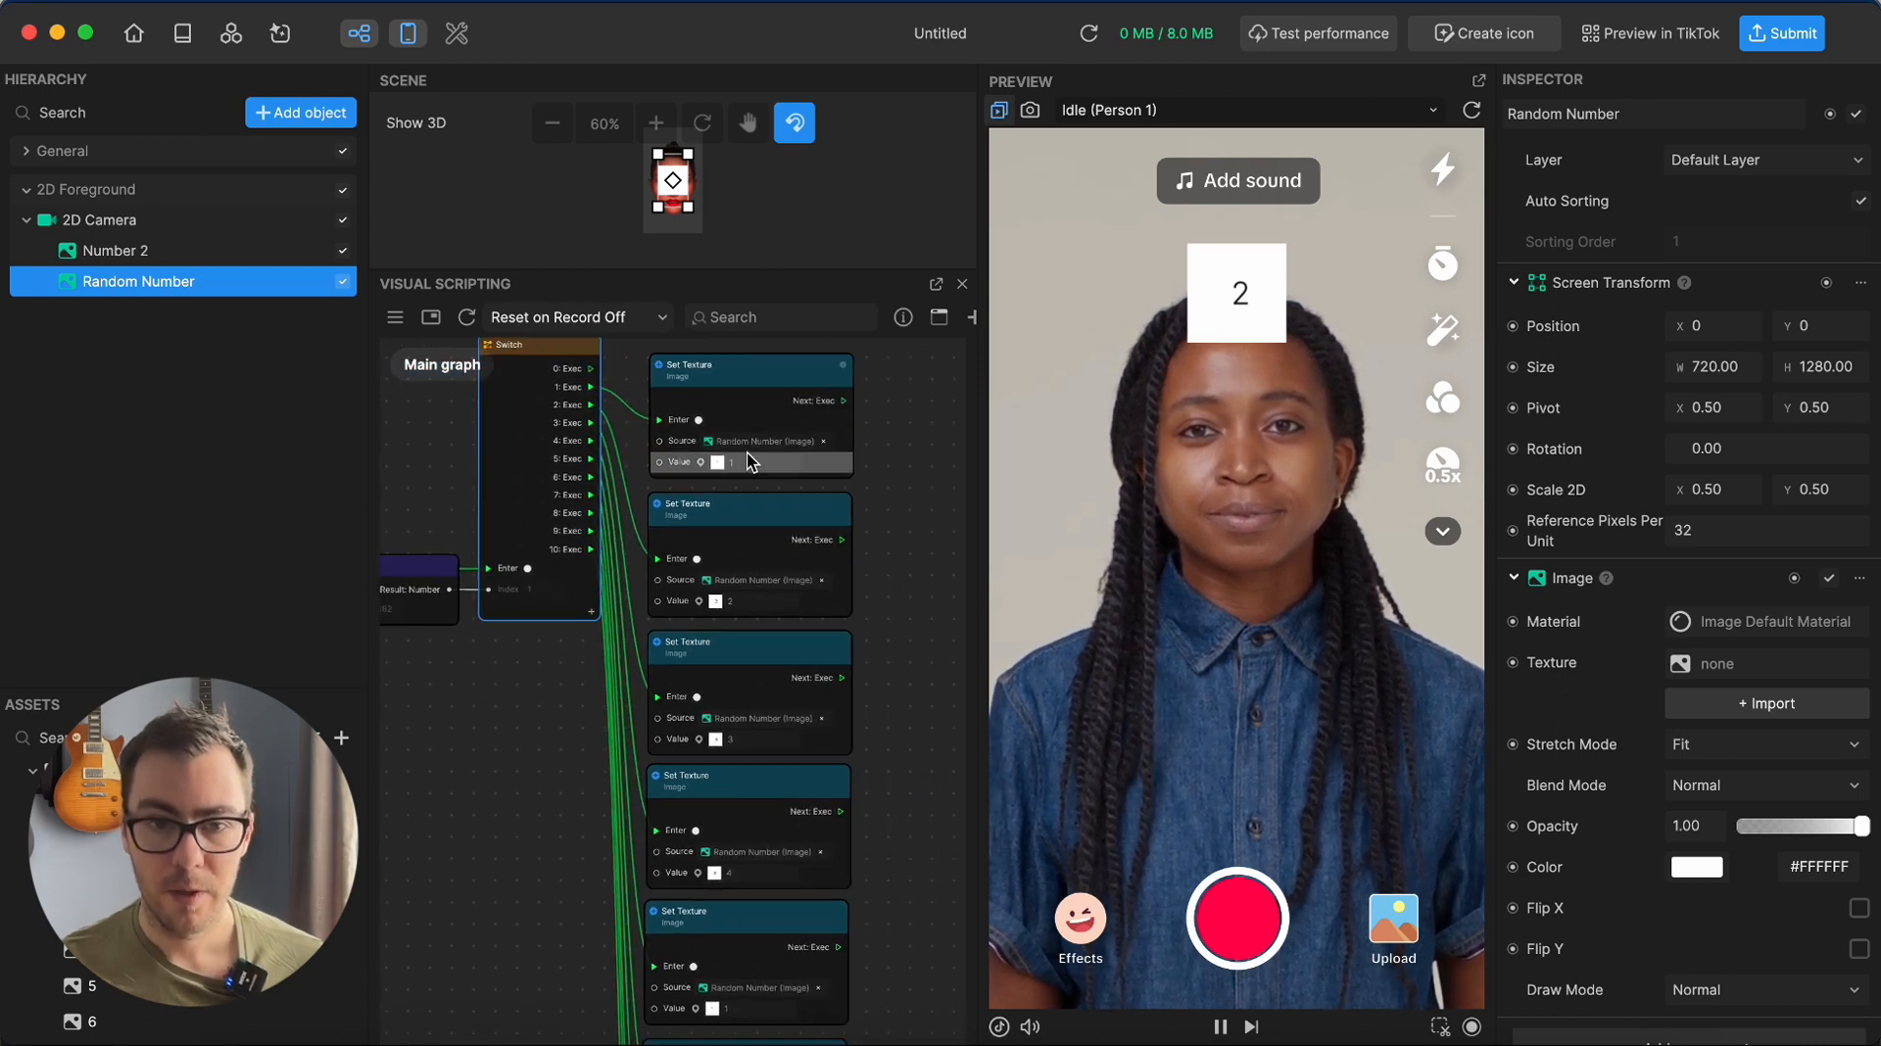
Assign number images 5 and 6 from the assets as Values of the fifth and sixth Set Texture nodes
scroll(748, 463, up, 3)
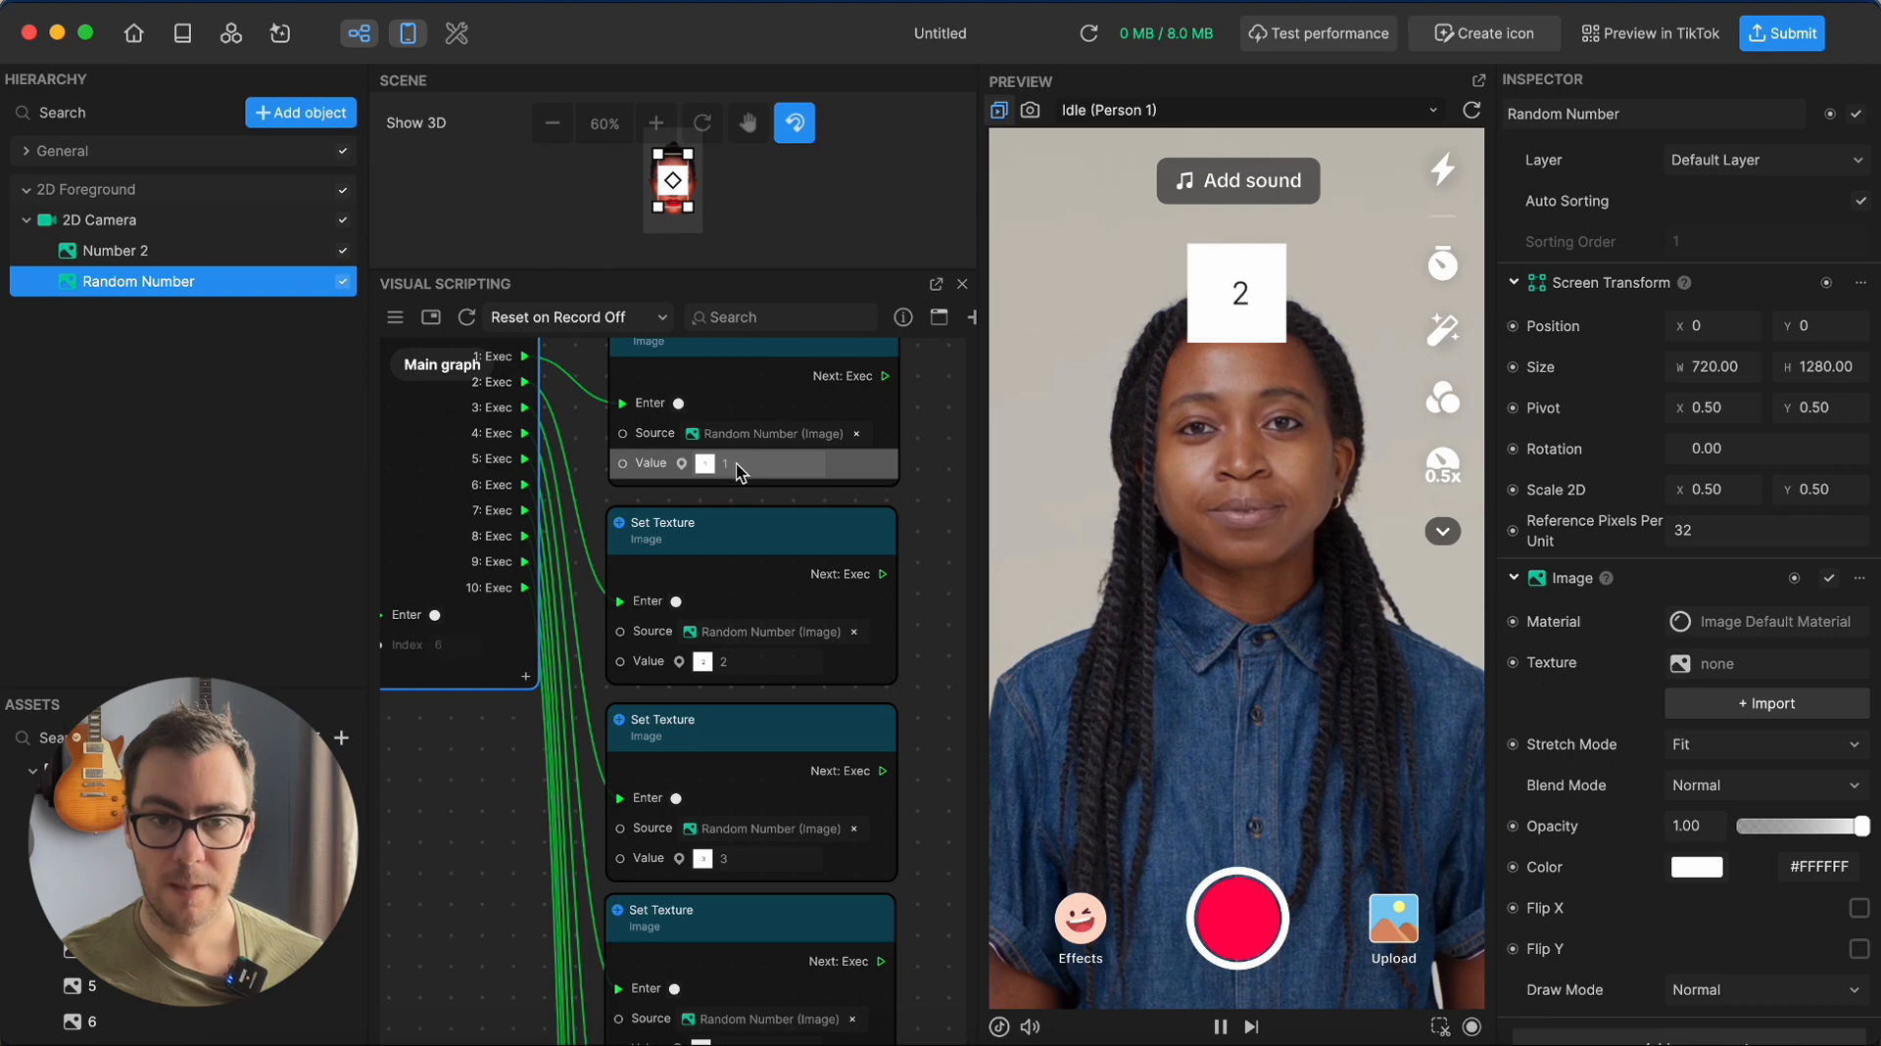
scroll(923, 745, down, 5)
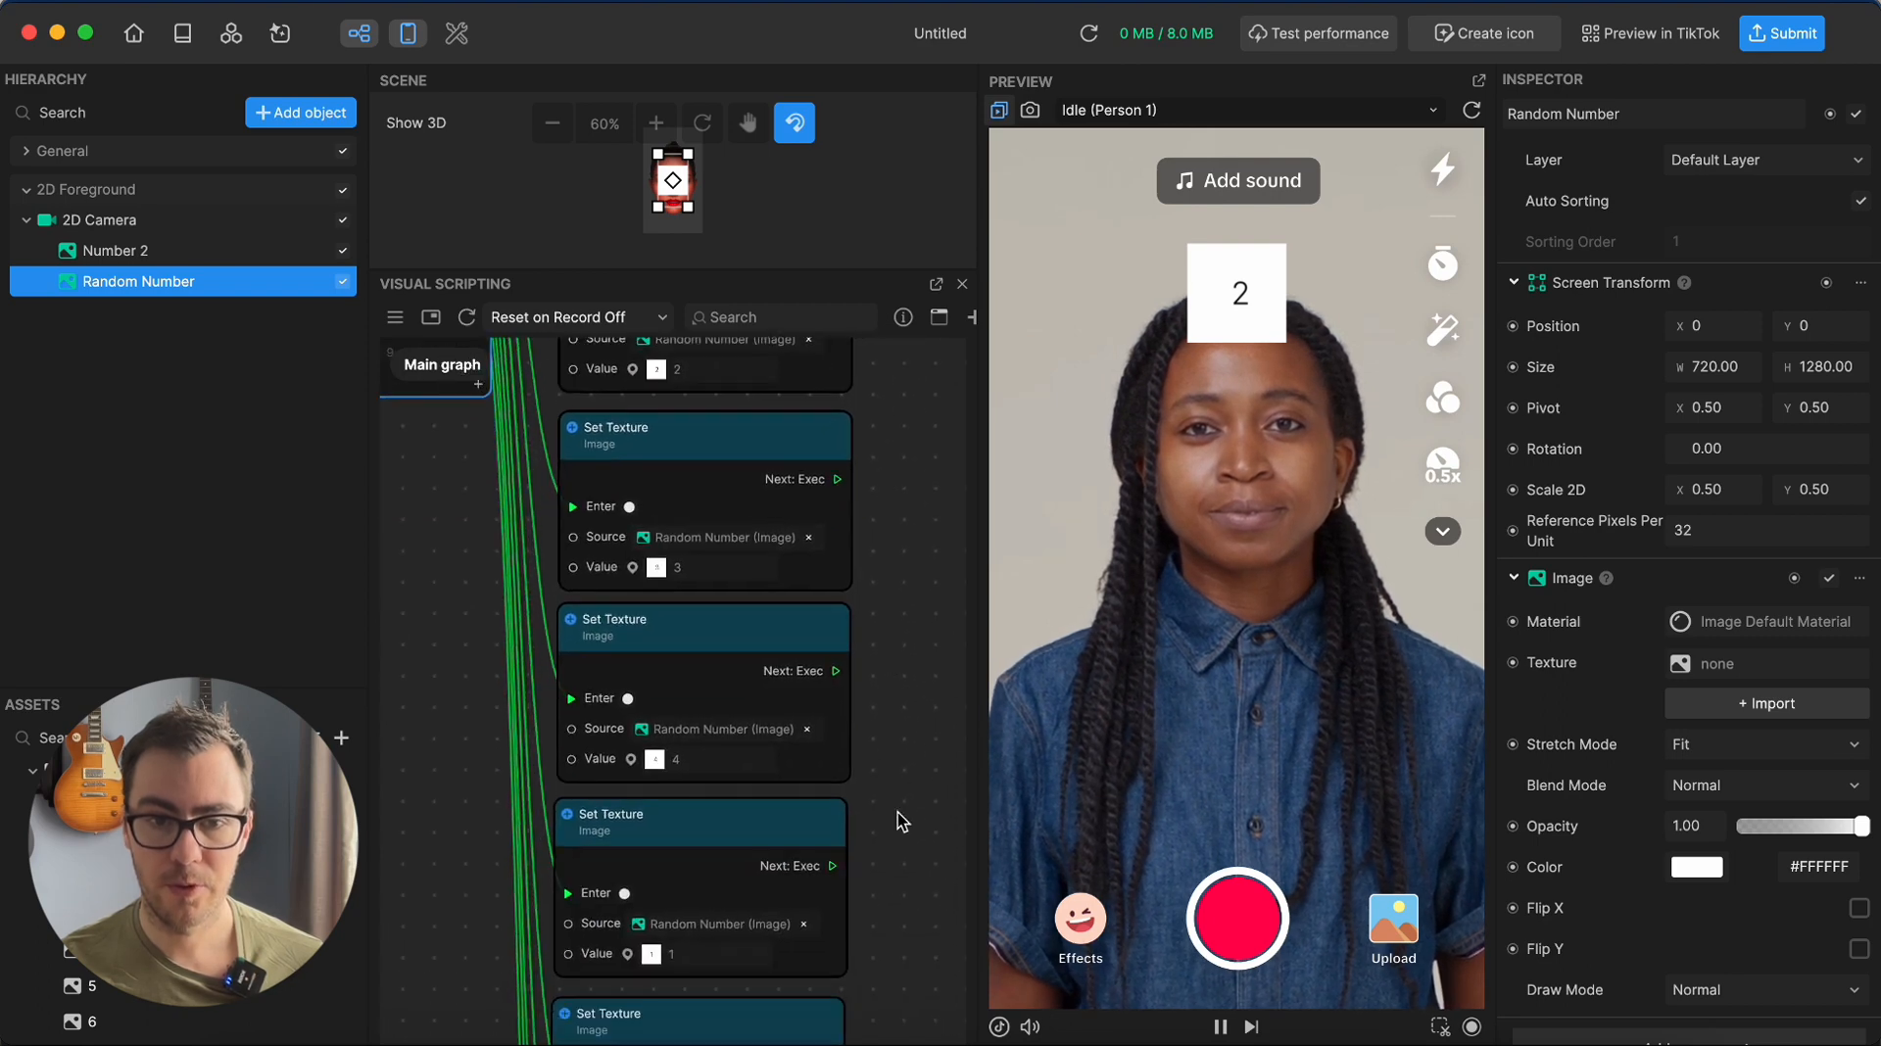
scroll(902, 821, down, 5)
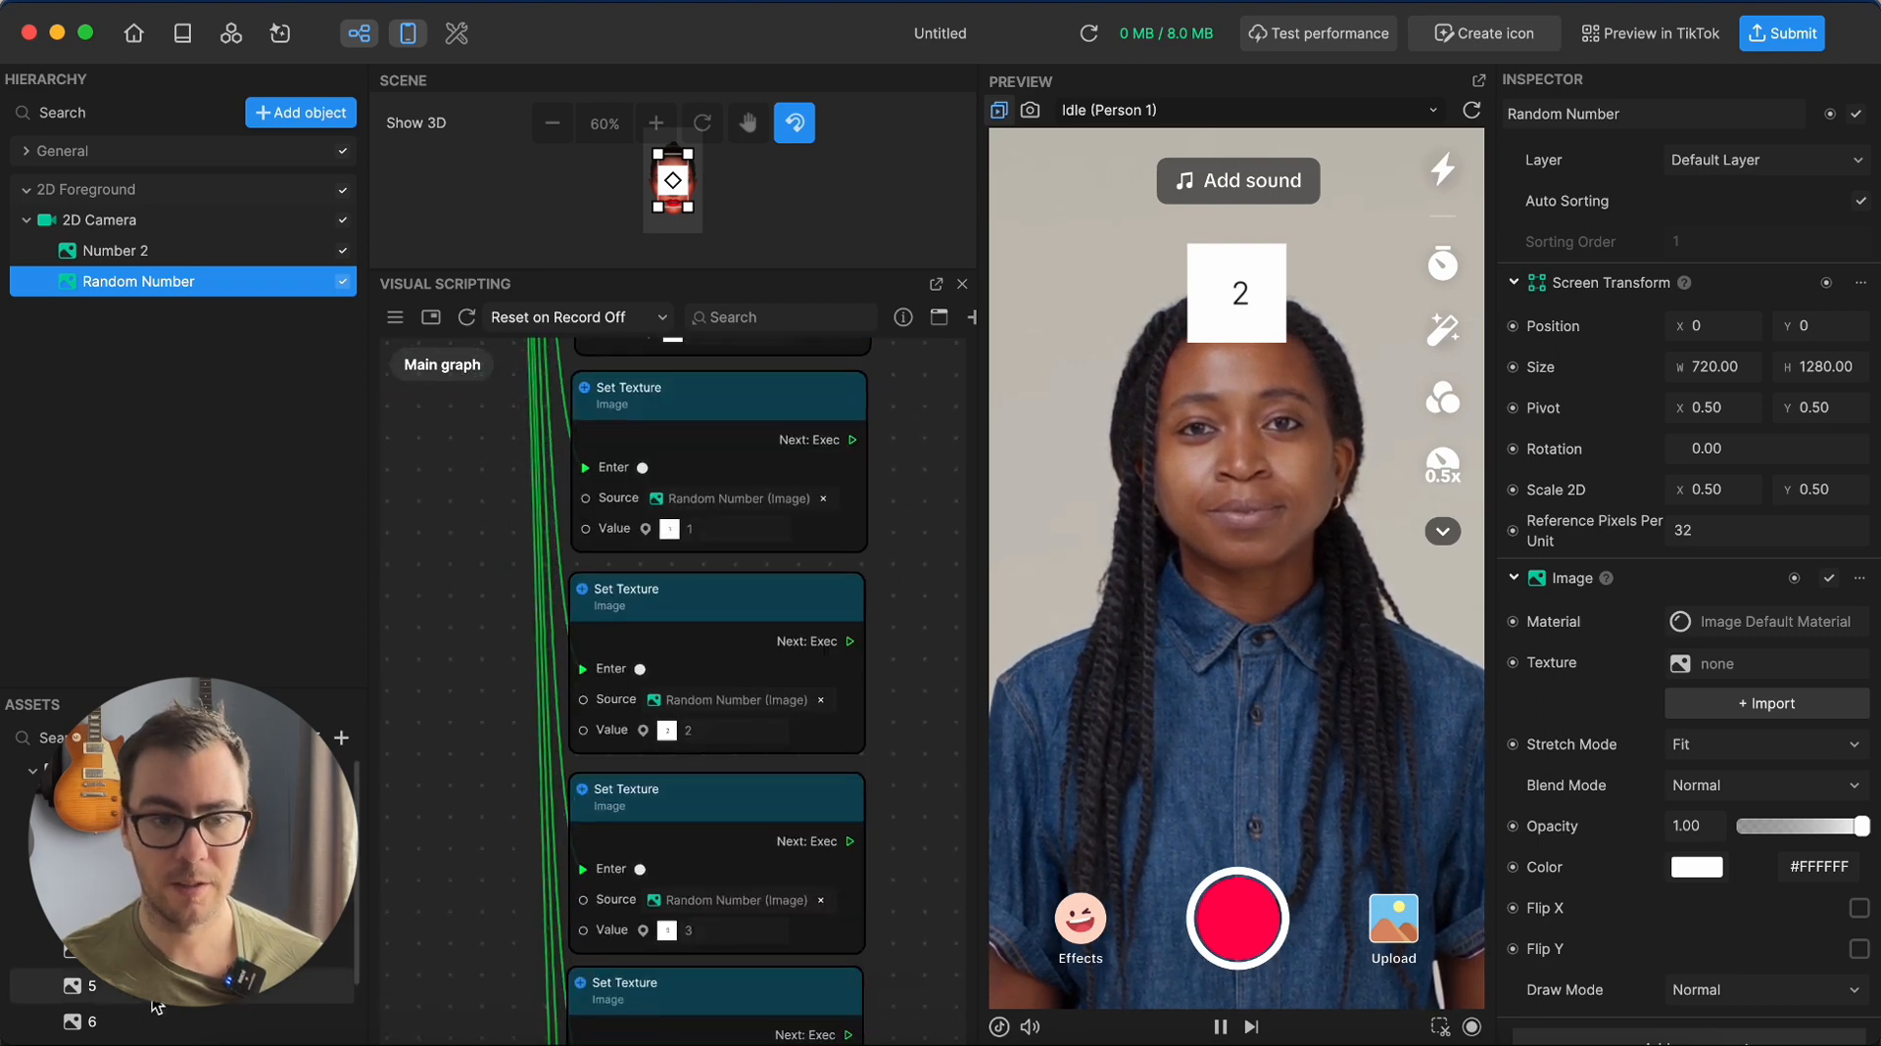
scroll(153, 1001, down, 3)
drag(153, 920, 702, 529)
drag(40, 921, 673, 749)
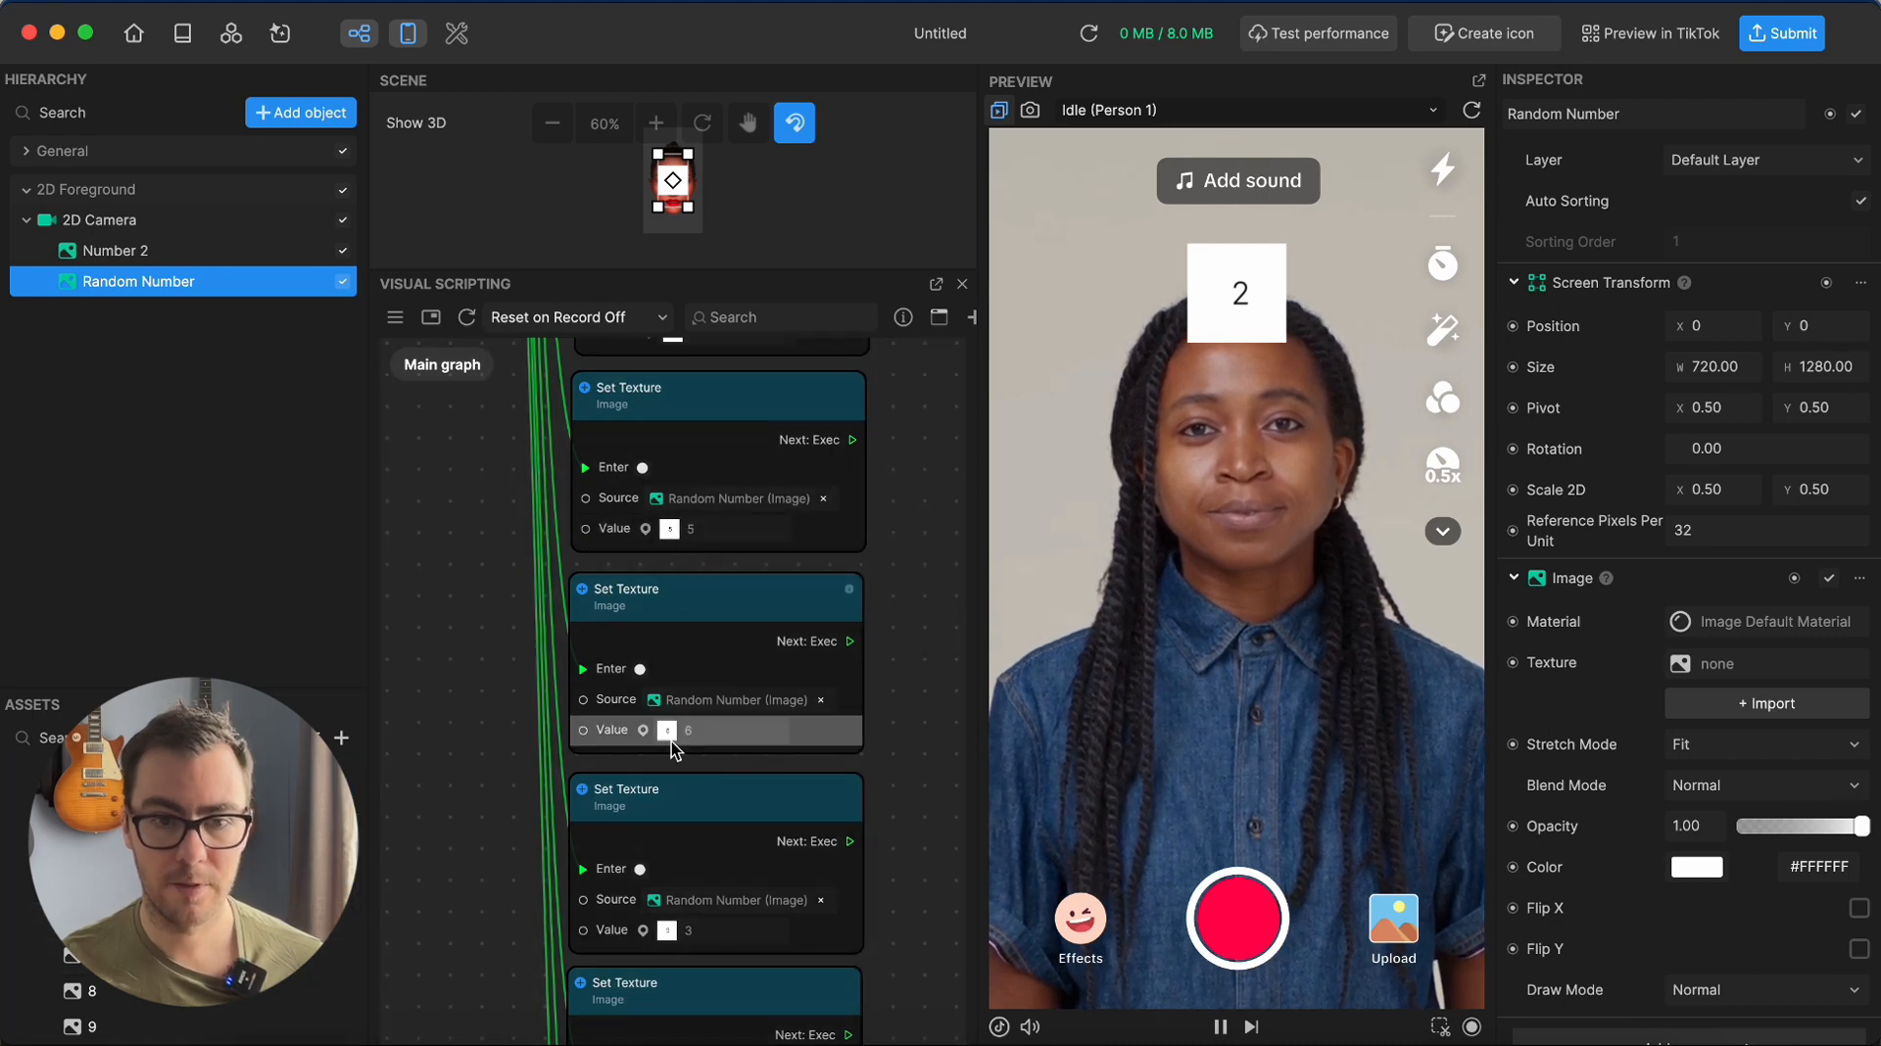
scroll(673, 750, down, 5)
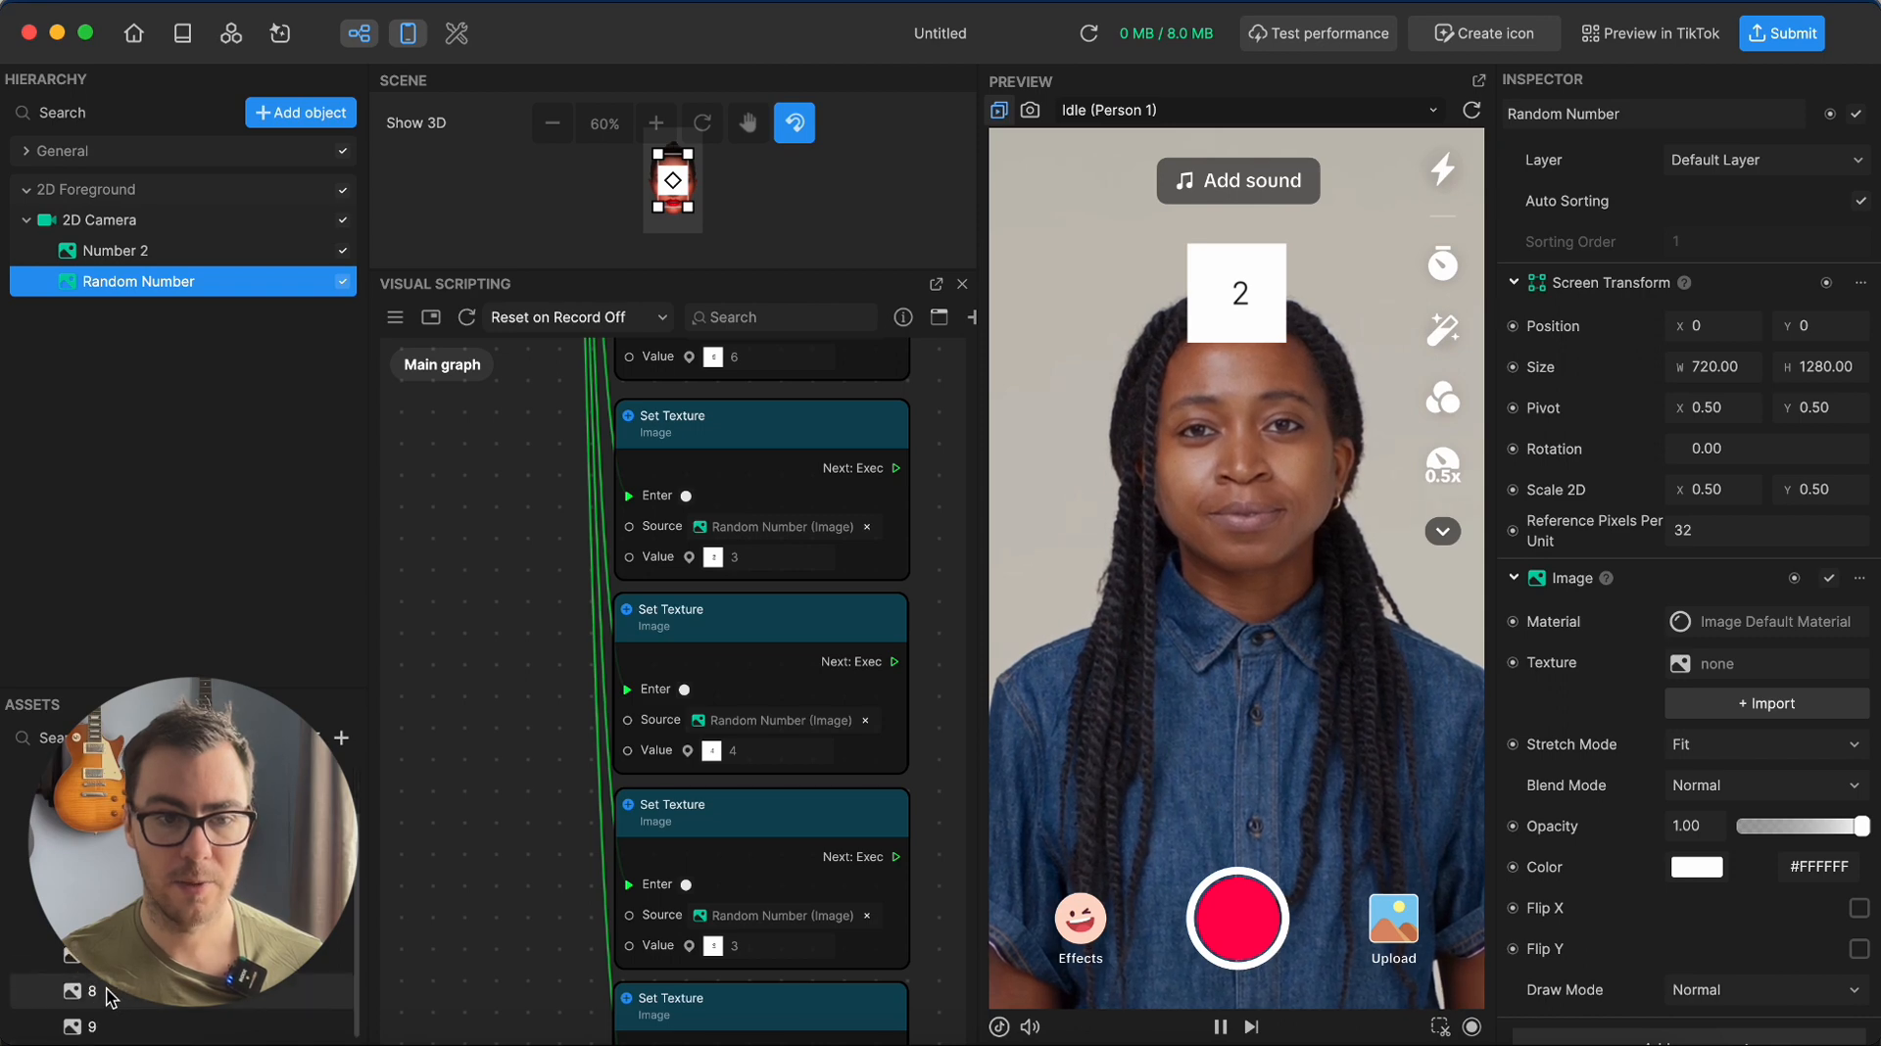
drag(110, 997, 471, 793)
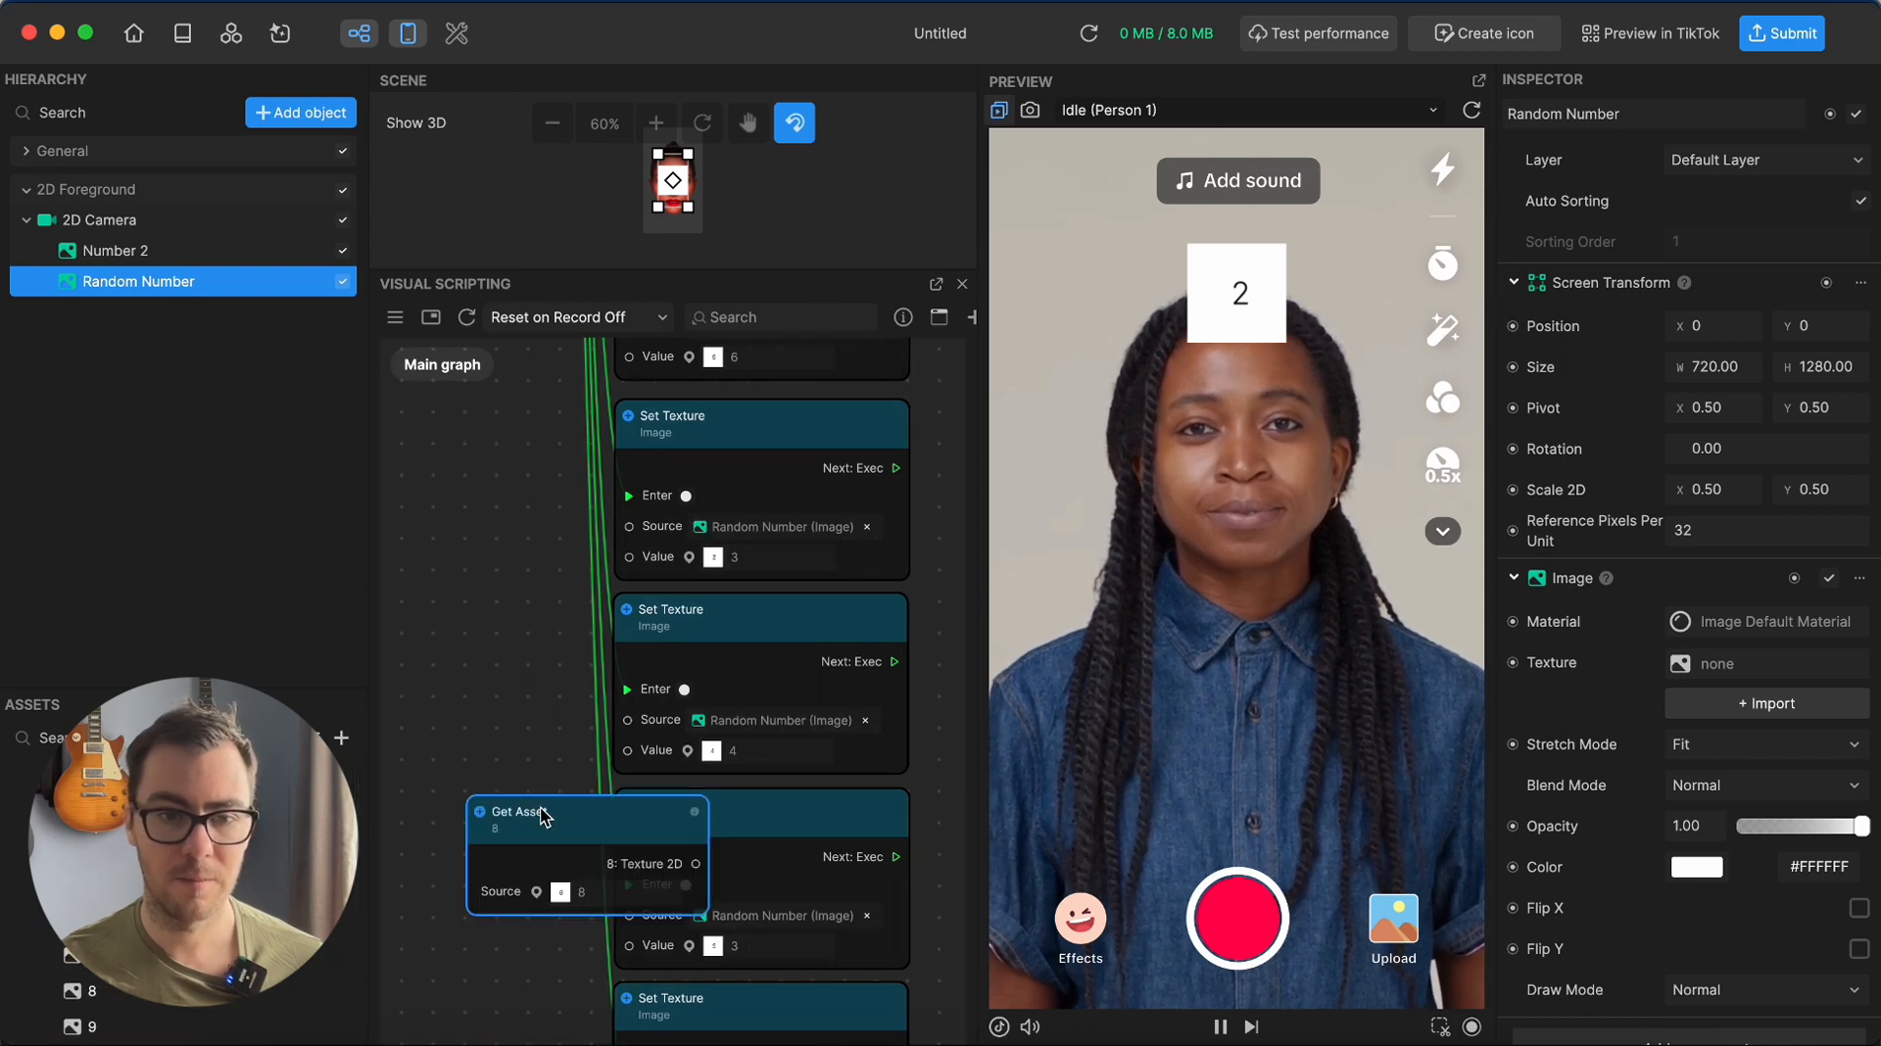
key(BackSpace)
Import 7.png from the numbers folder and assign it as Value of the seventh Set Texture node
click(341, 738)
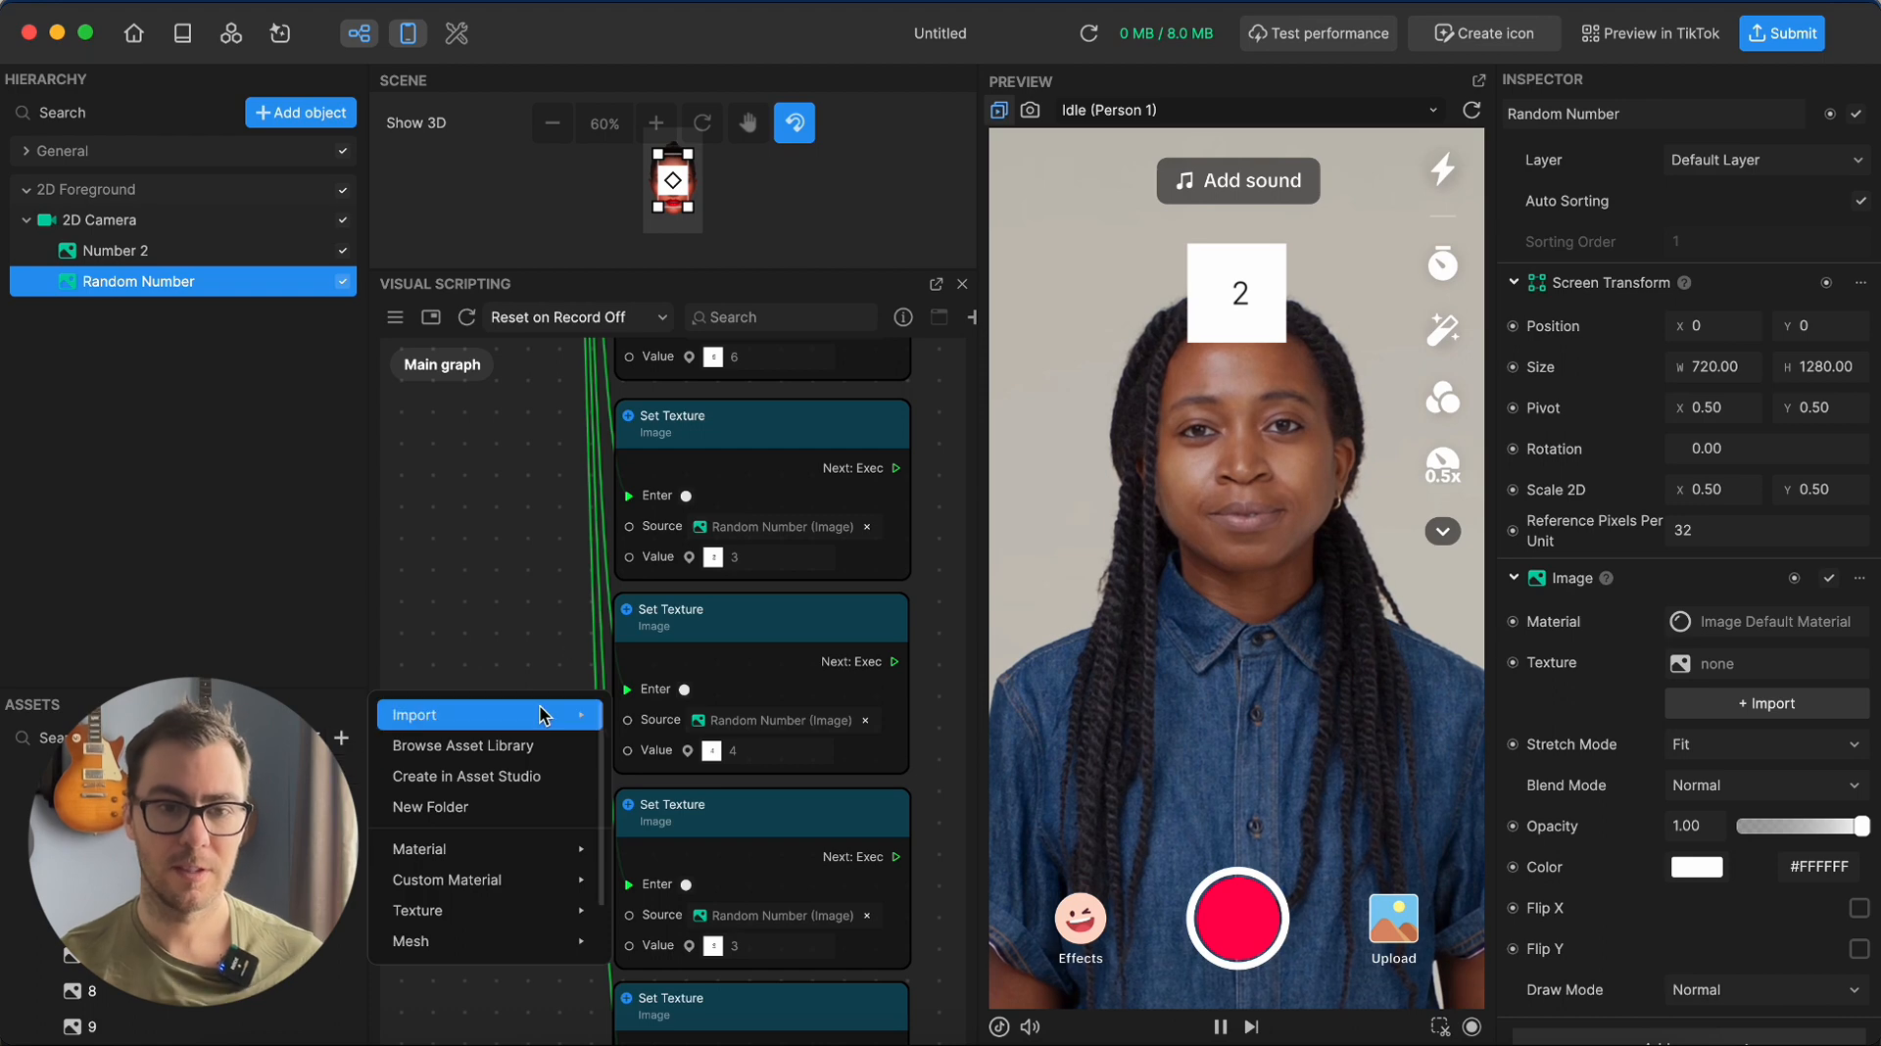
mouse_move(549, 715)
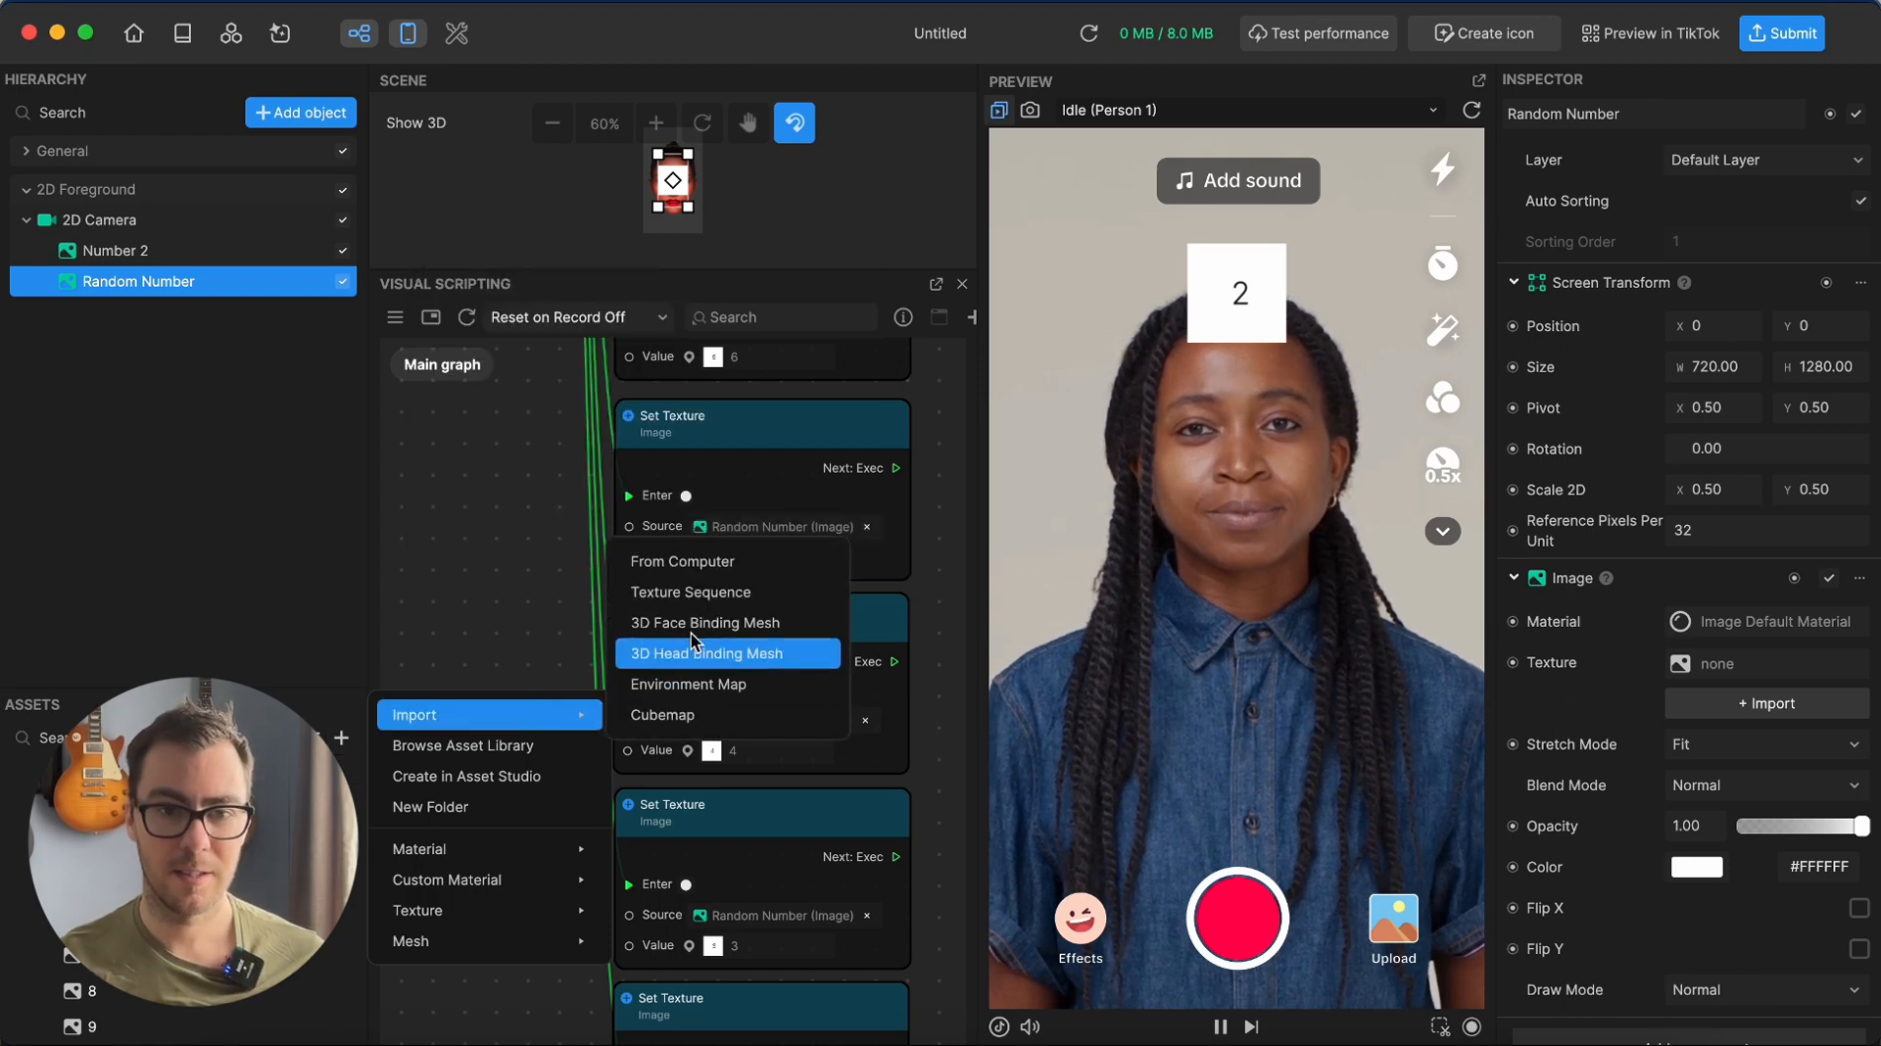
click(702, 574)
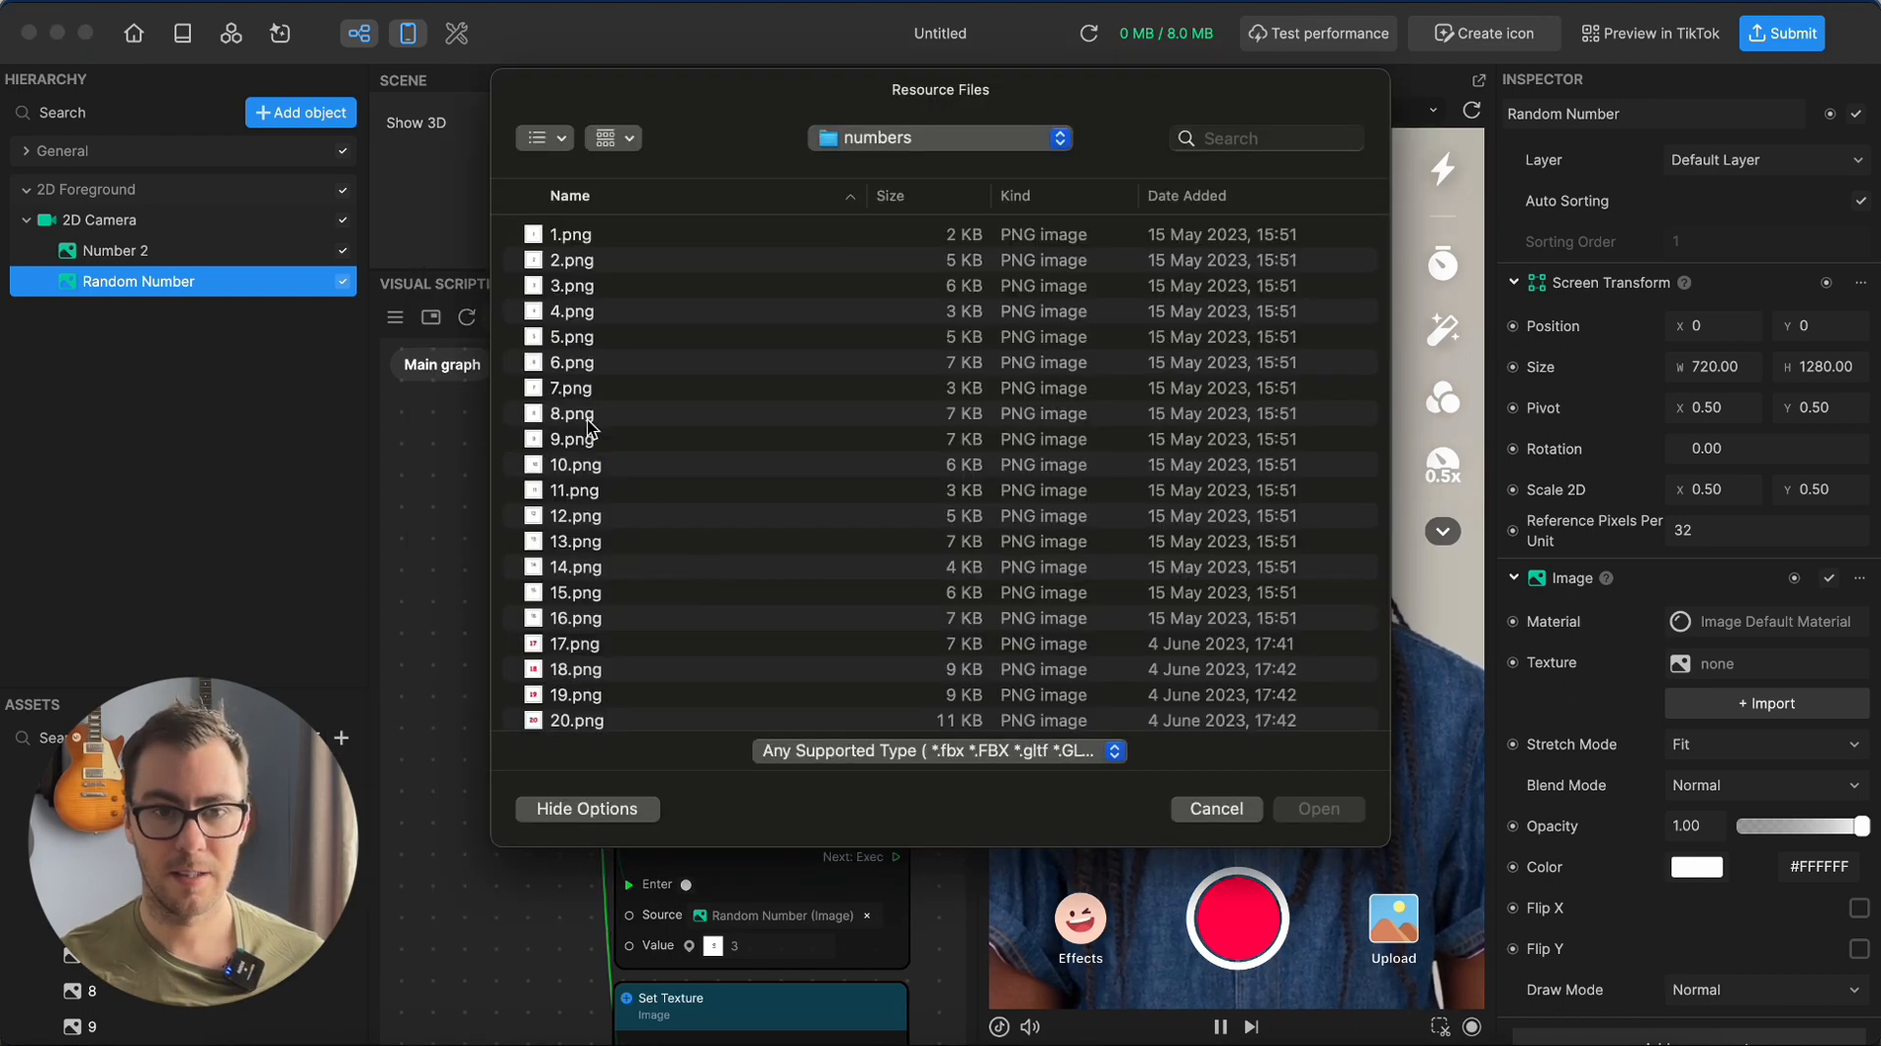
double_click(573, 388)
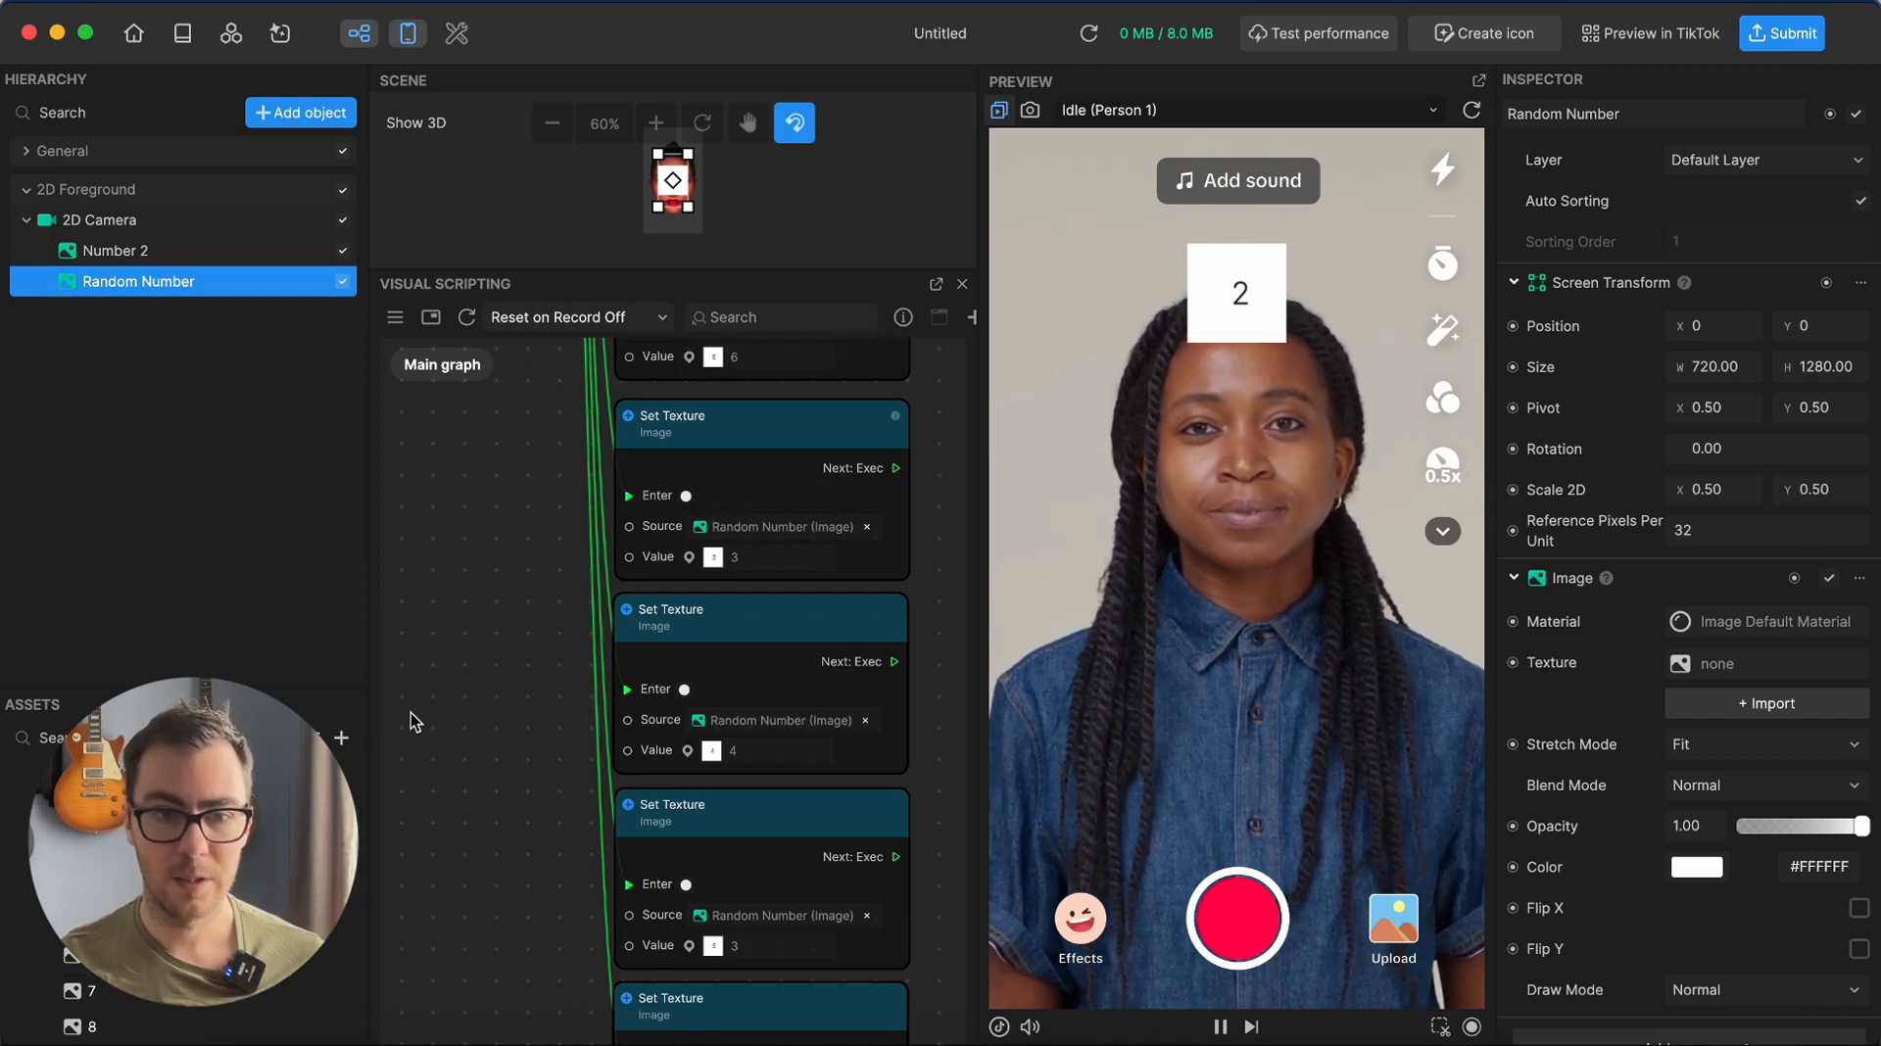
drag(87, 990, 699, 760)
drag(744, 590, 756, 559)
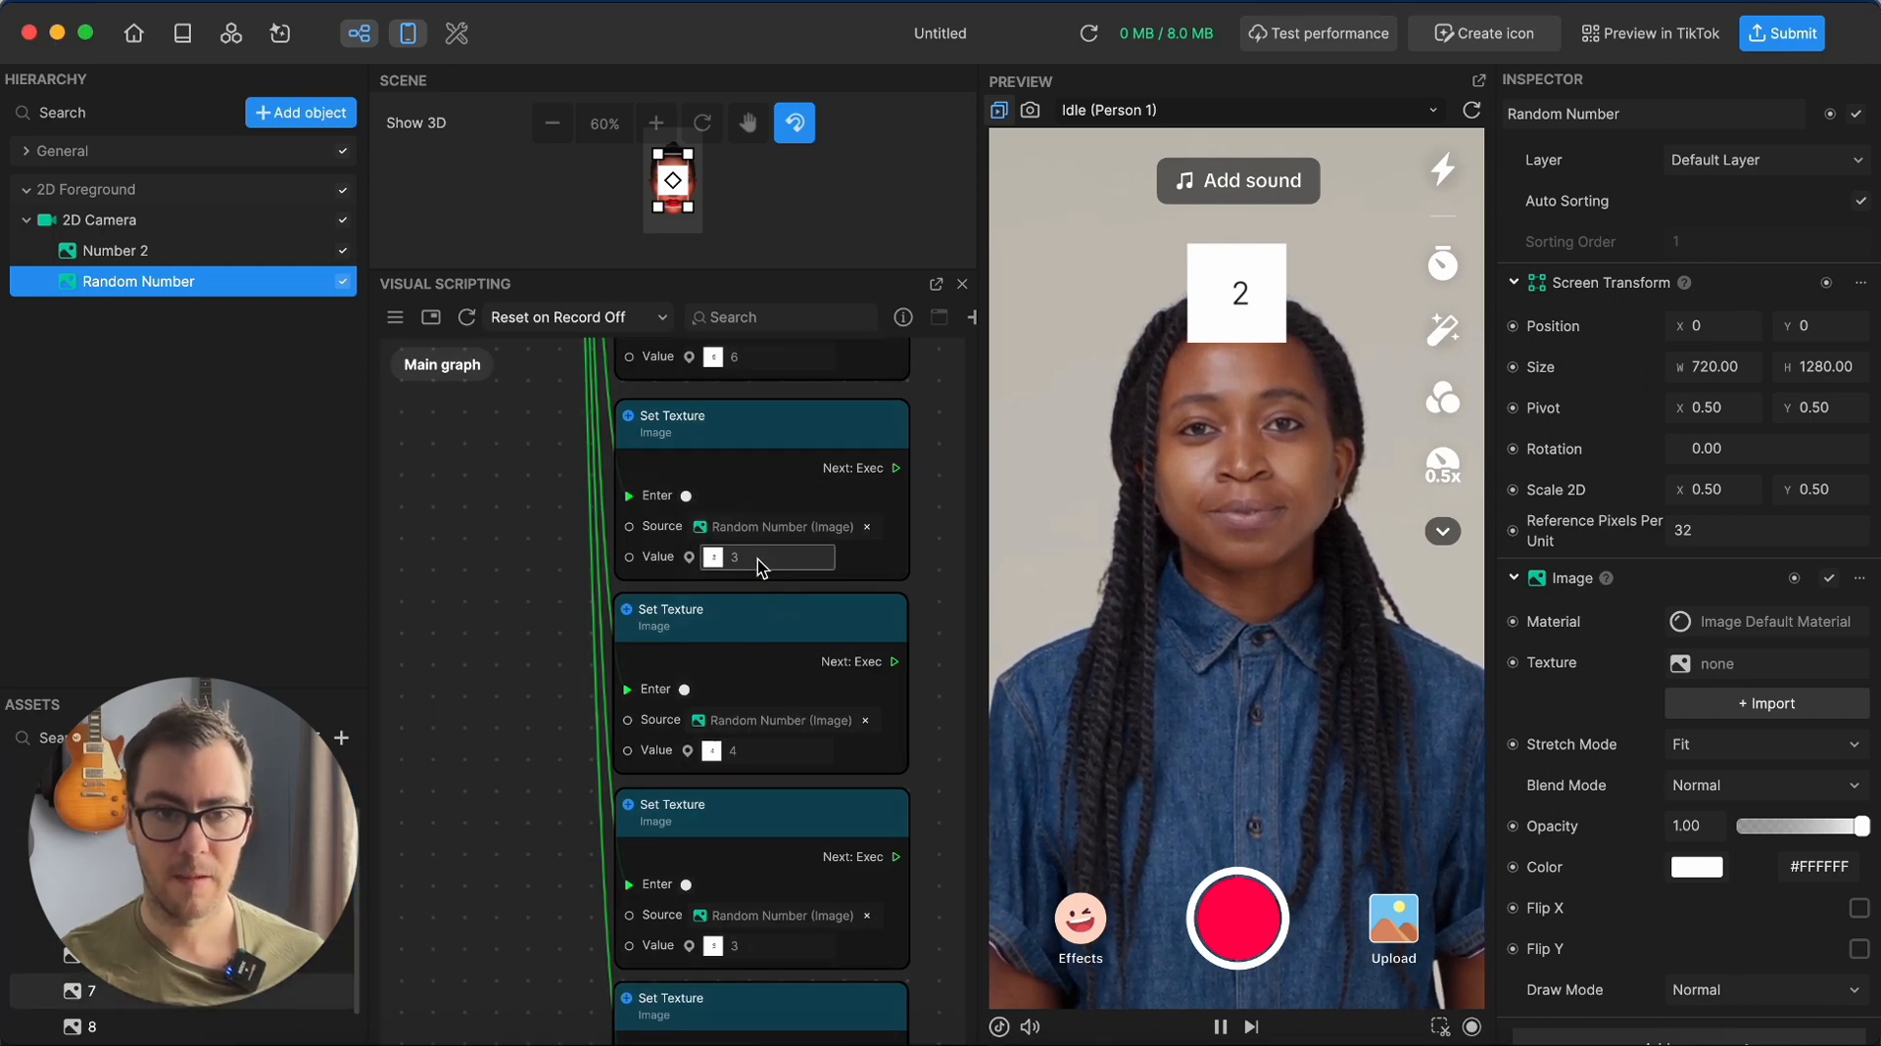
Assign number images 8 and 9 from the assets as Values of the eighth and ninth Set Texture nodes
drag(389, 897, 429, 643)
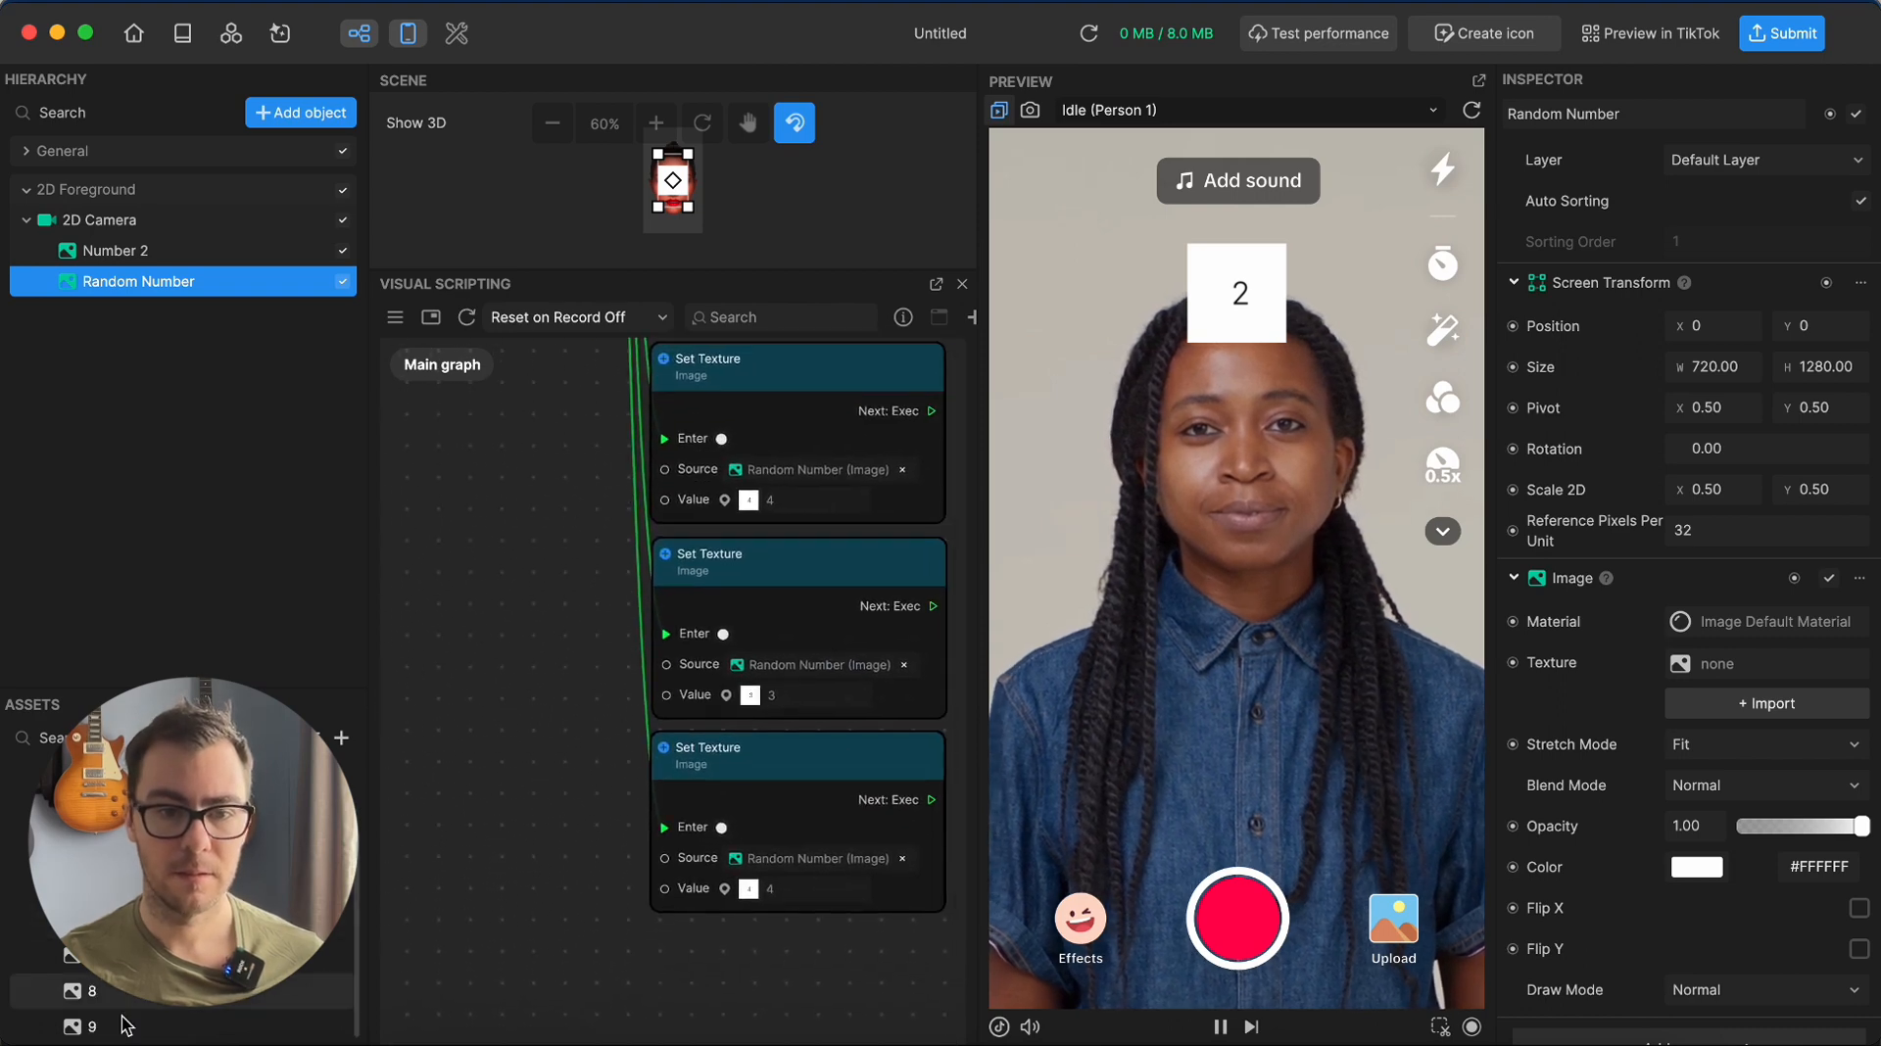
scroll(88, 990, down, 1)
drag(88, 991, 784, 502)
drag(215, 1034, 843, 698)
Test the random number effect by repeatedly tapping the preview and resetting it between taps
scroll(176, 882, up, 3)
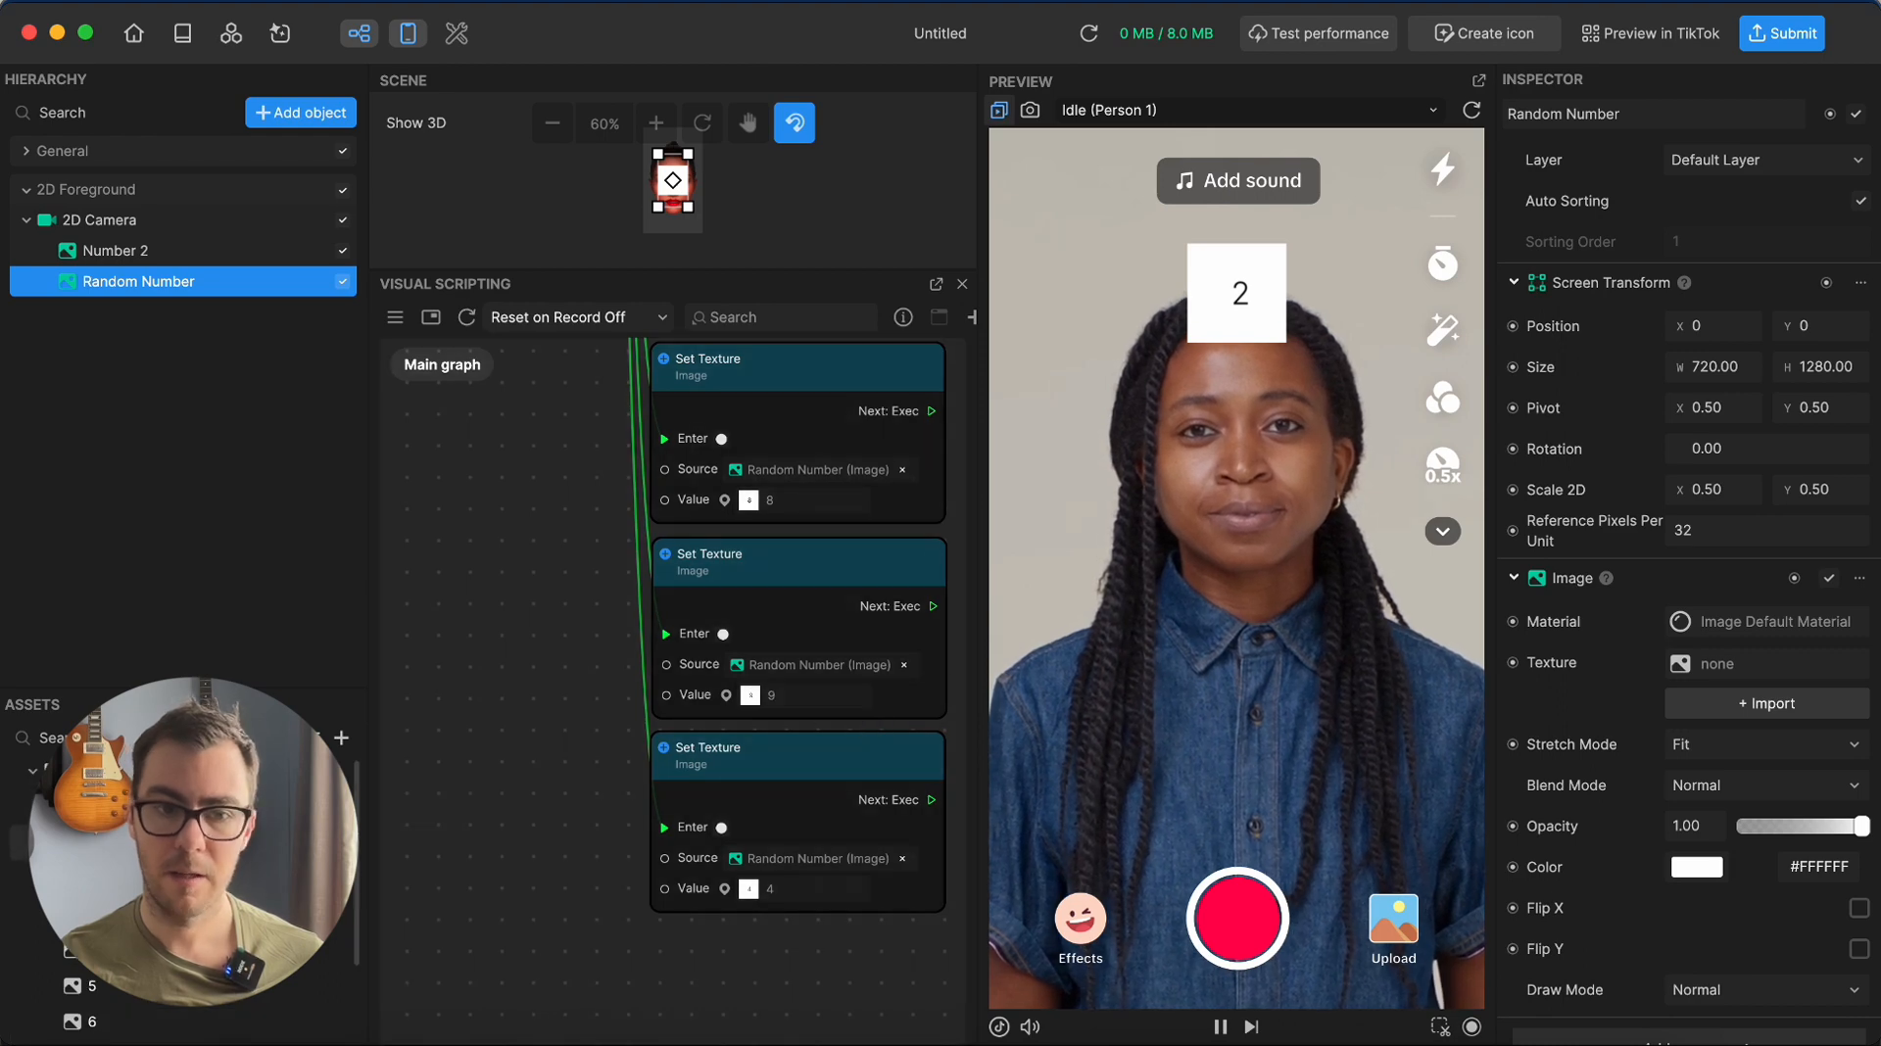
scroll(561, 887, up, 3)
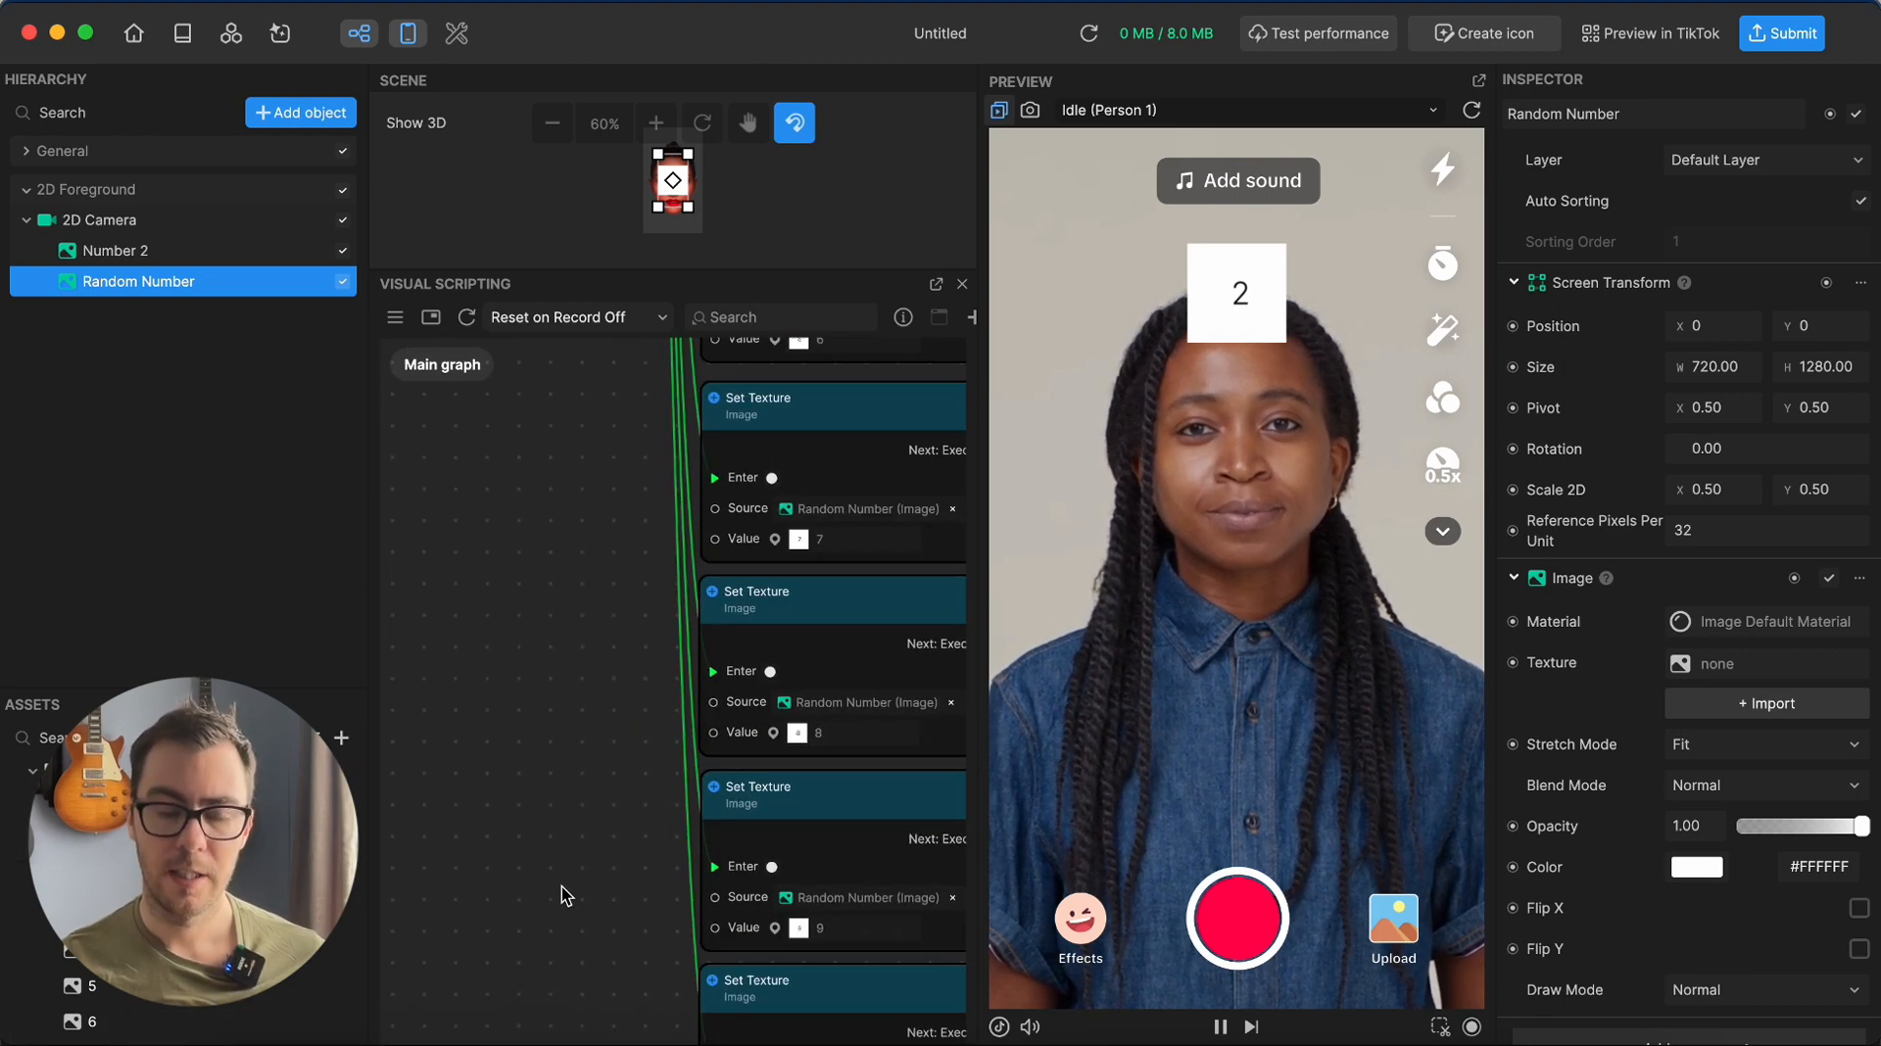
ctrl+scroll(563, 884, down, 5)
scroll(560, 526, up, 5)
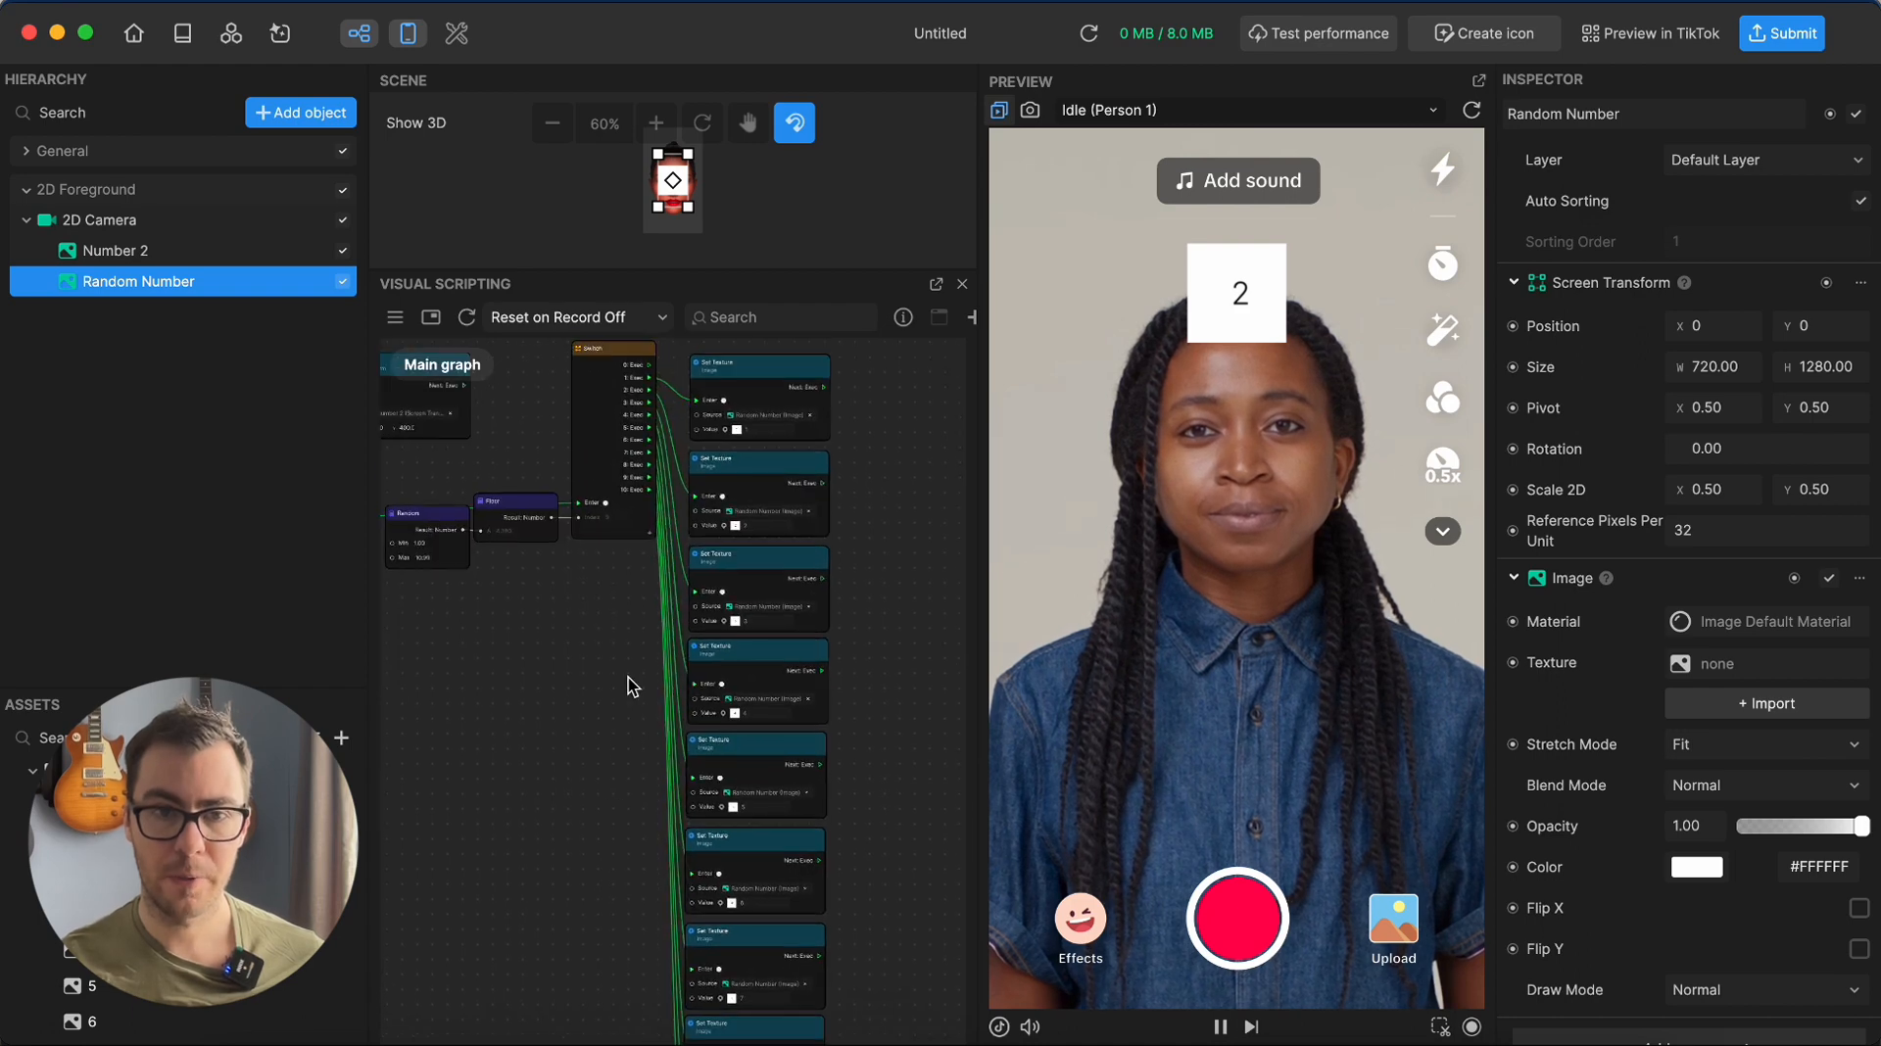
ctrl+scroll(543, 402, up, 5)
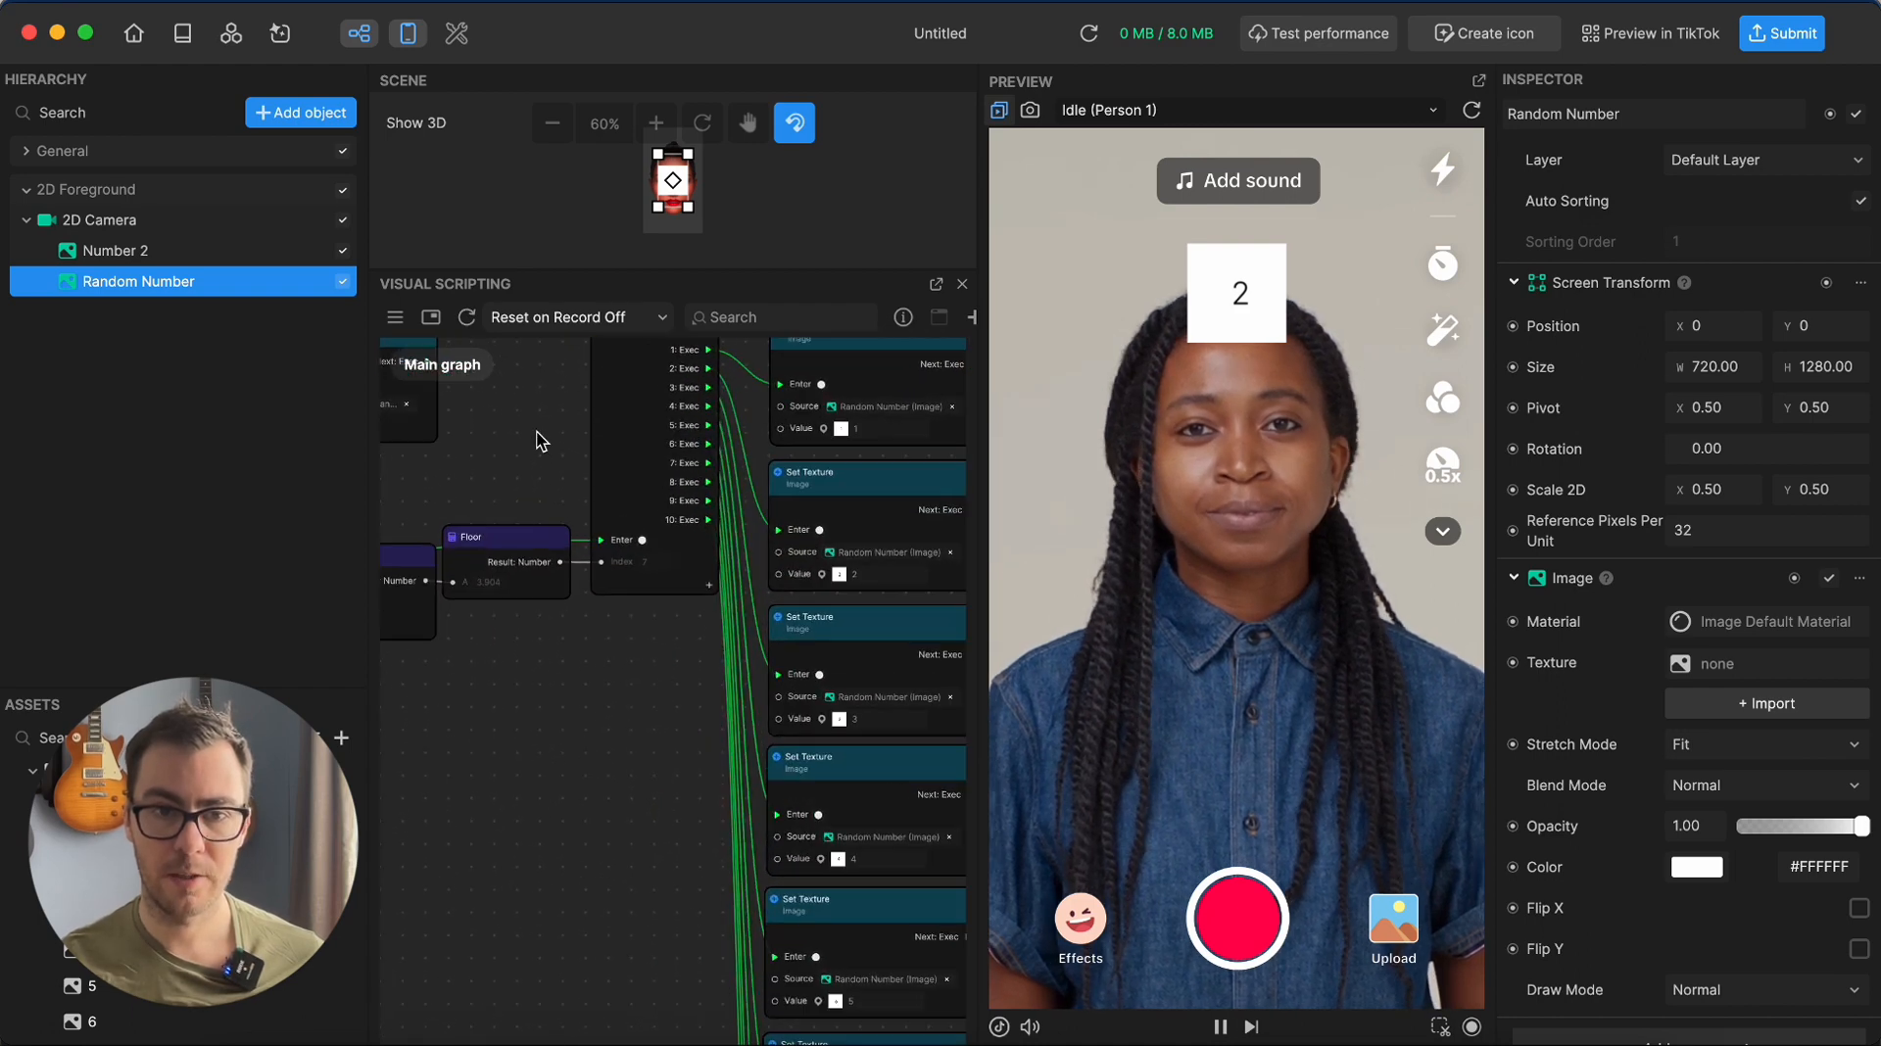
drag(559, 434, 373, 649)
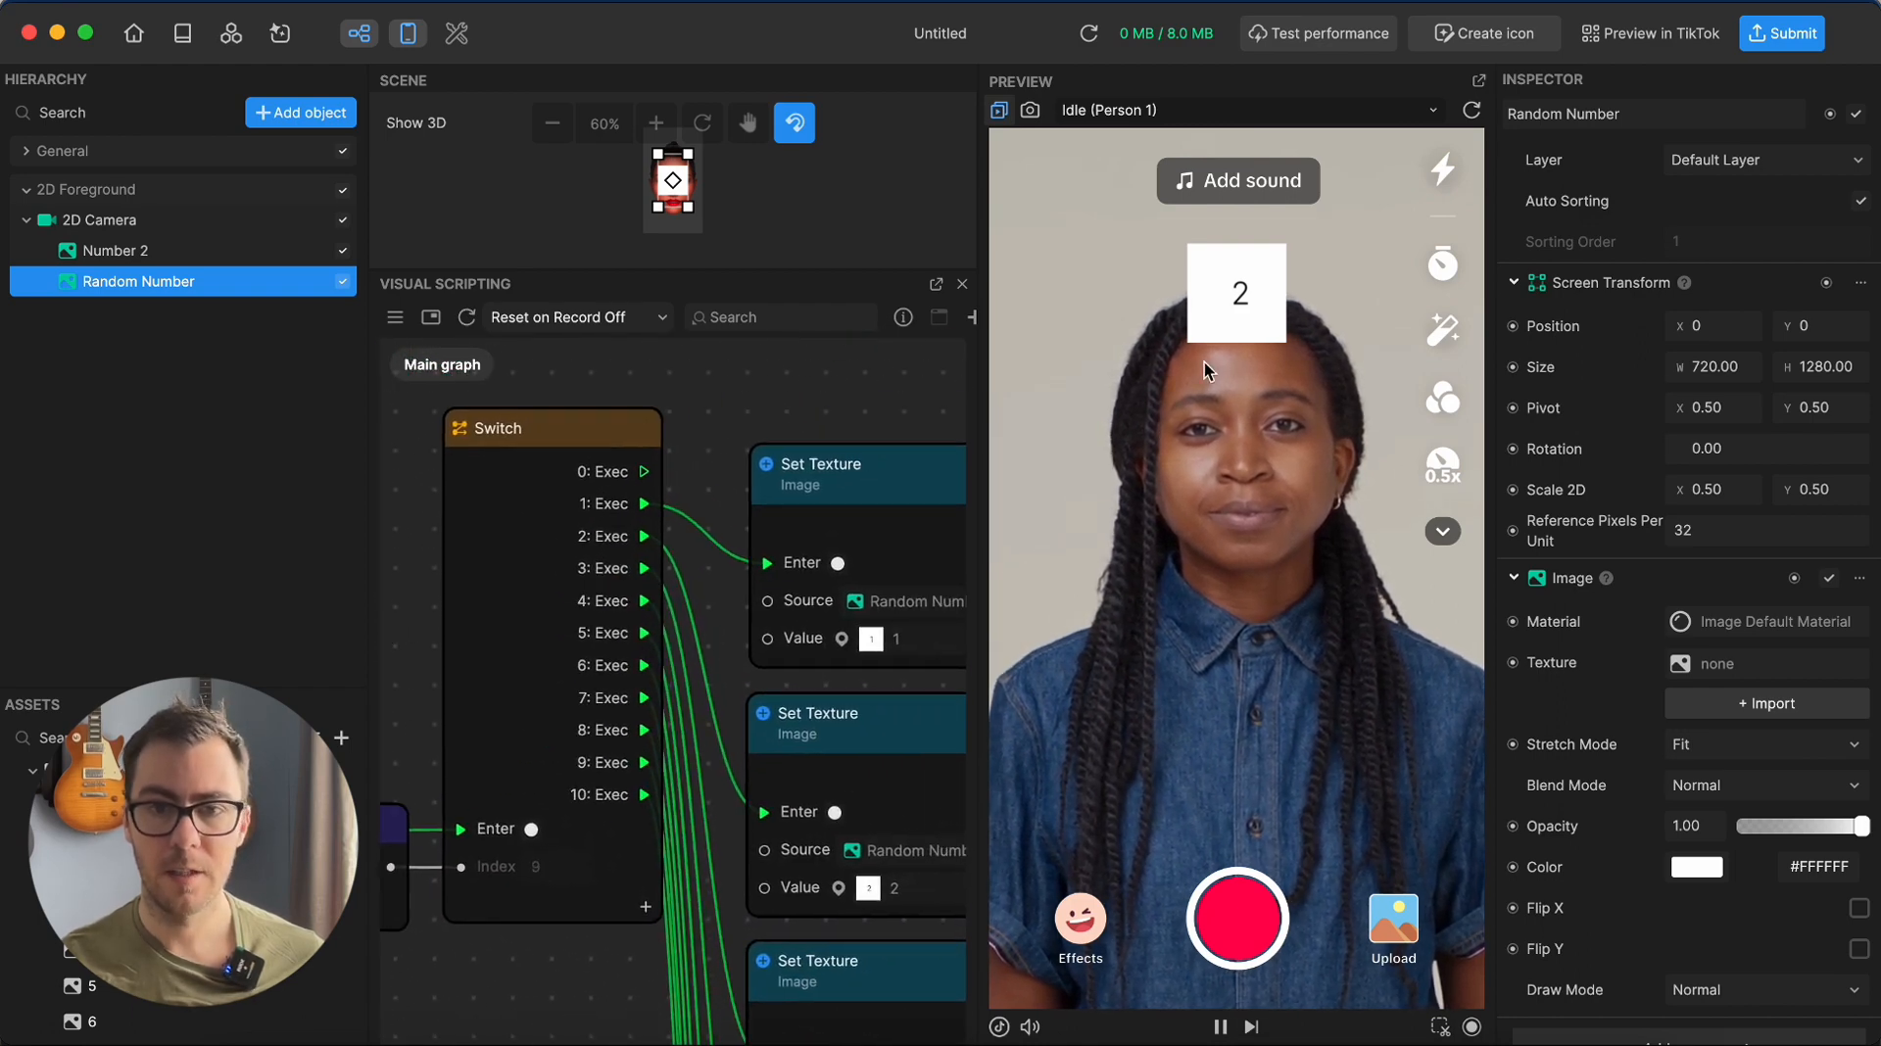
click(1249, 298)
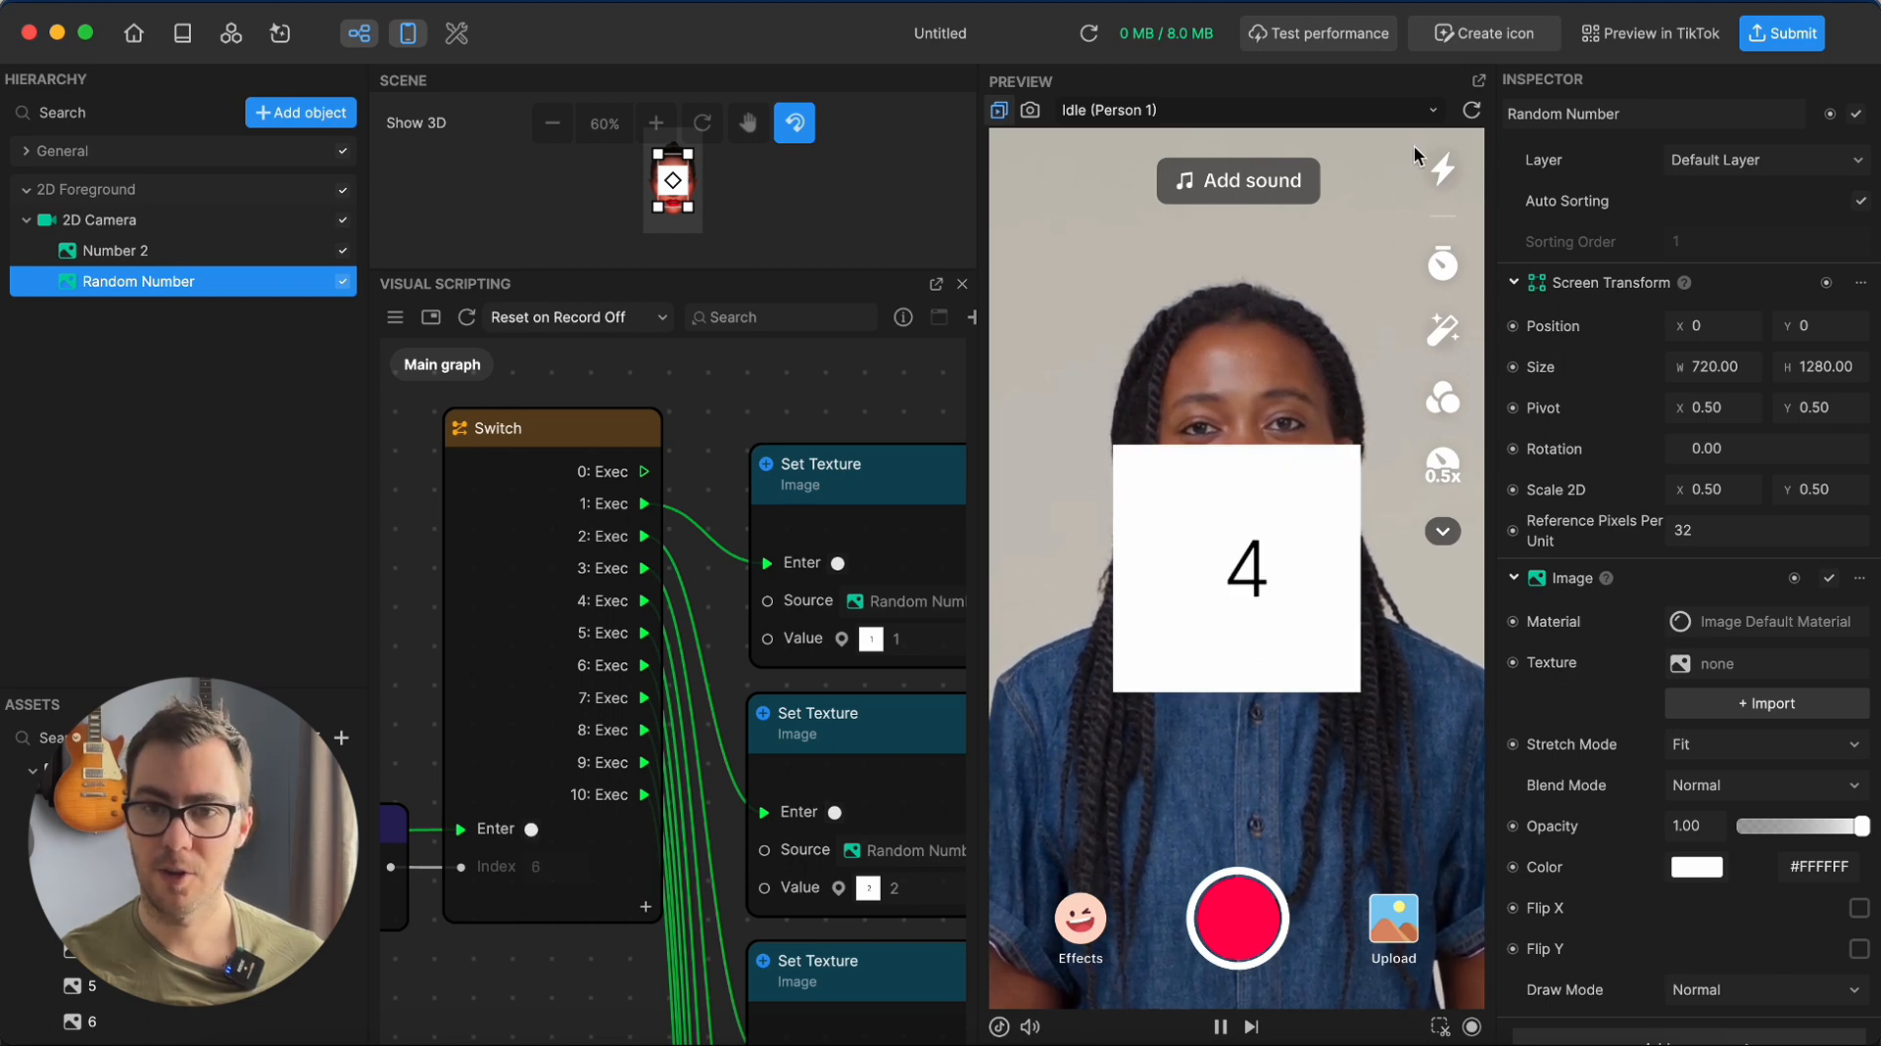
click(1472, 110)
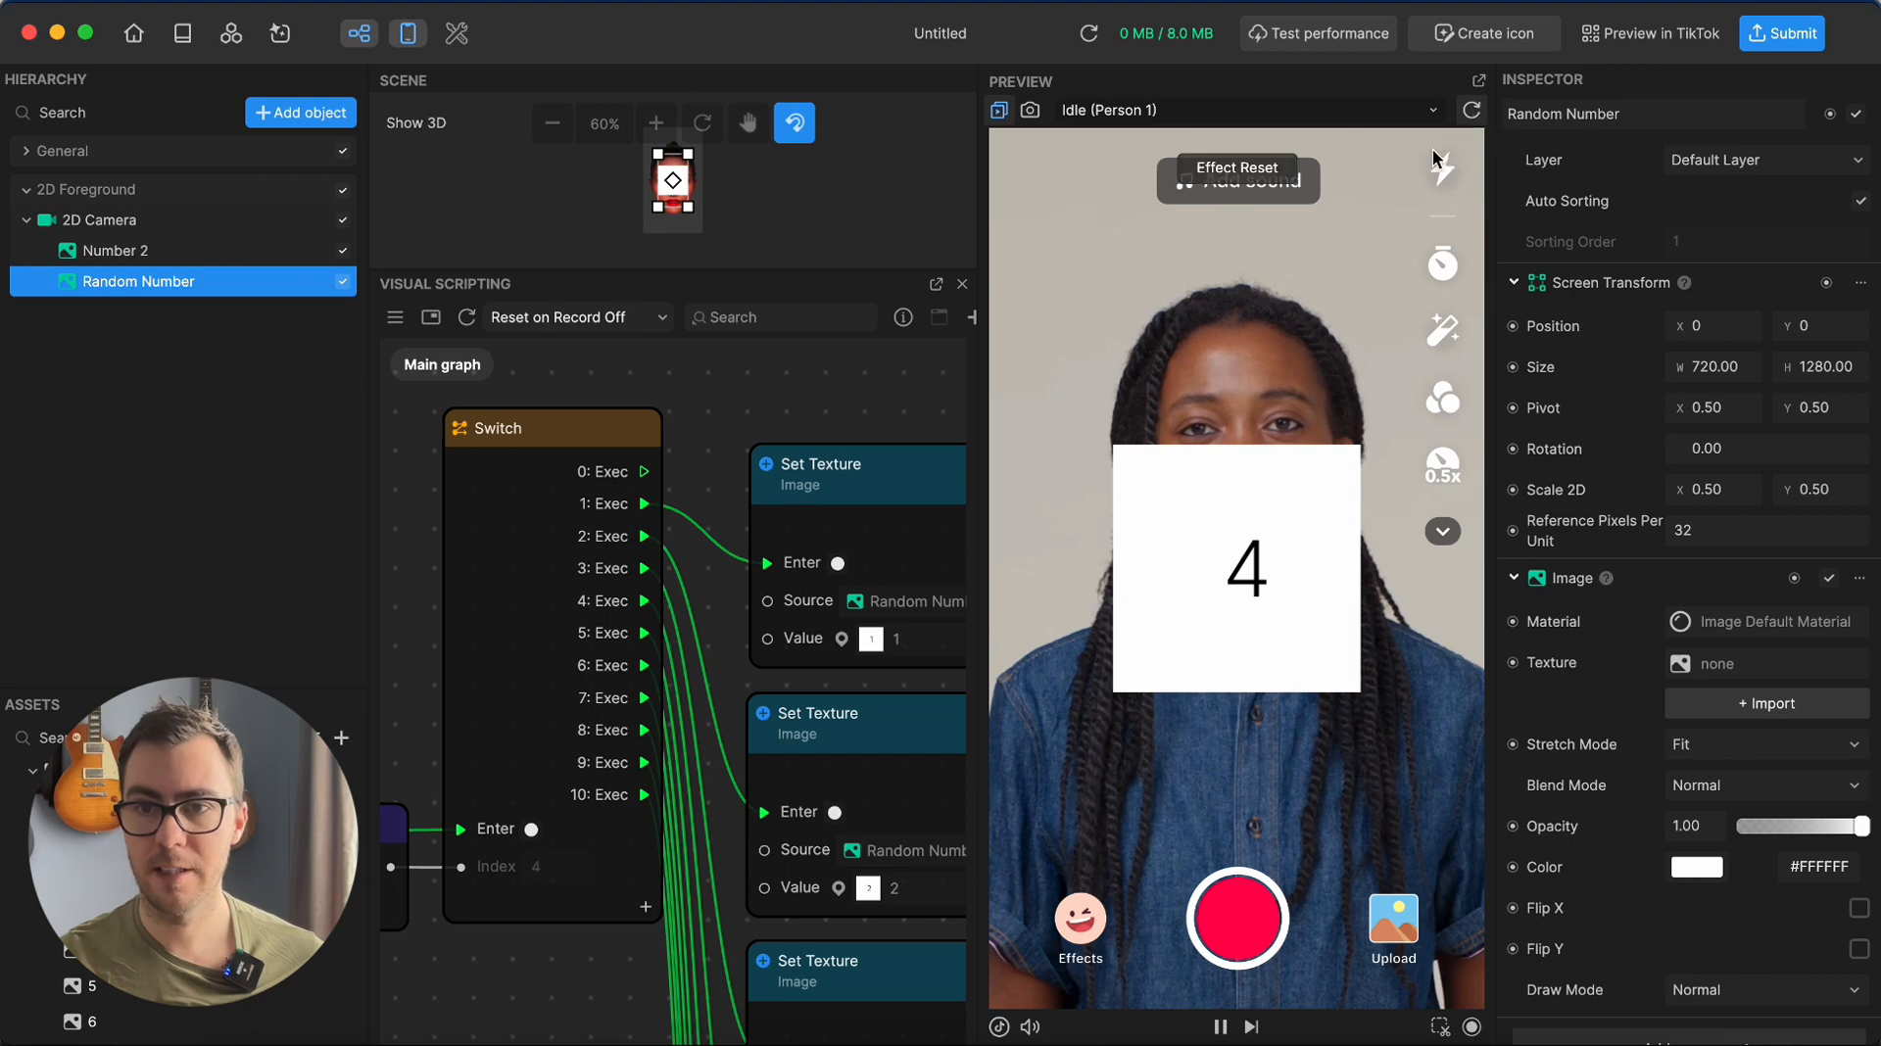
click(1256, 282)
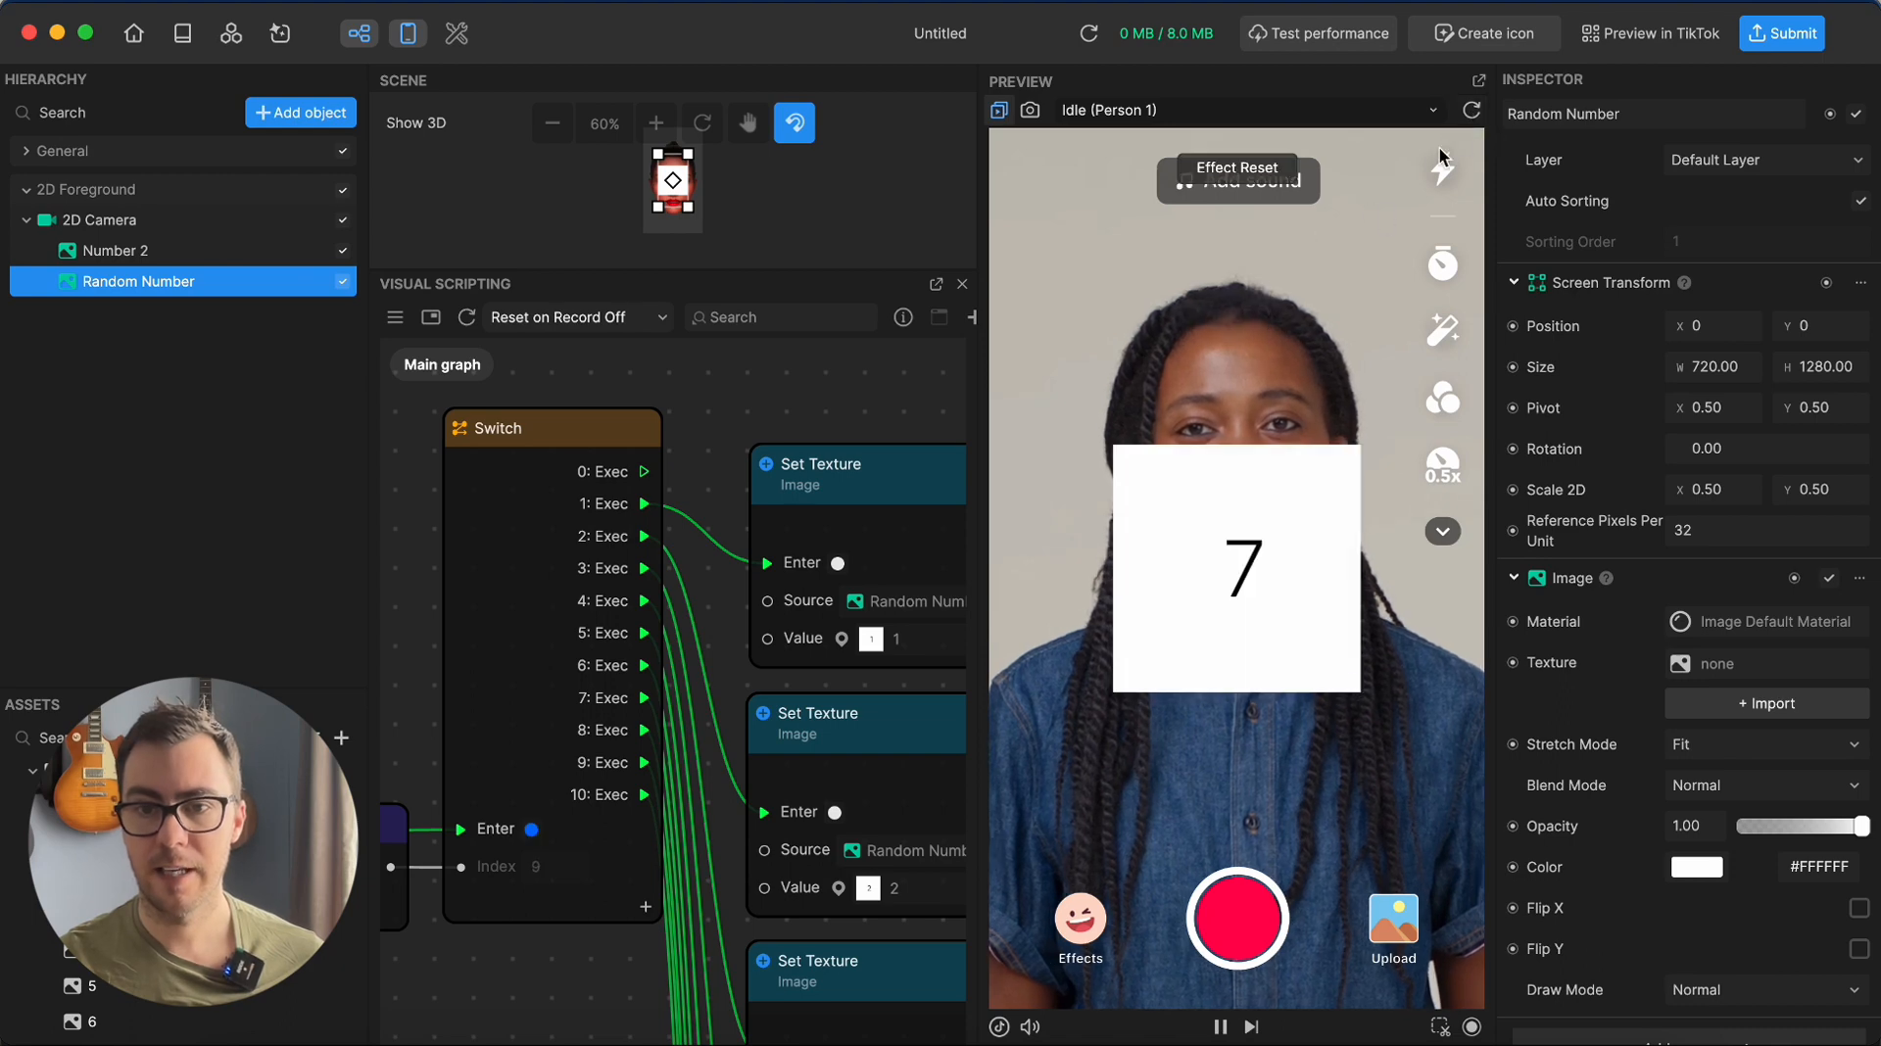
click(1260, 292)
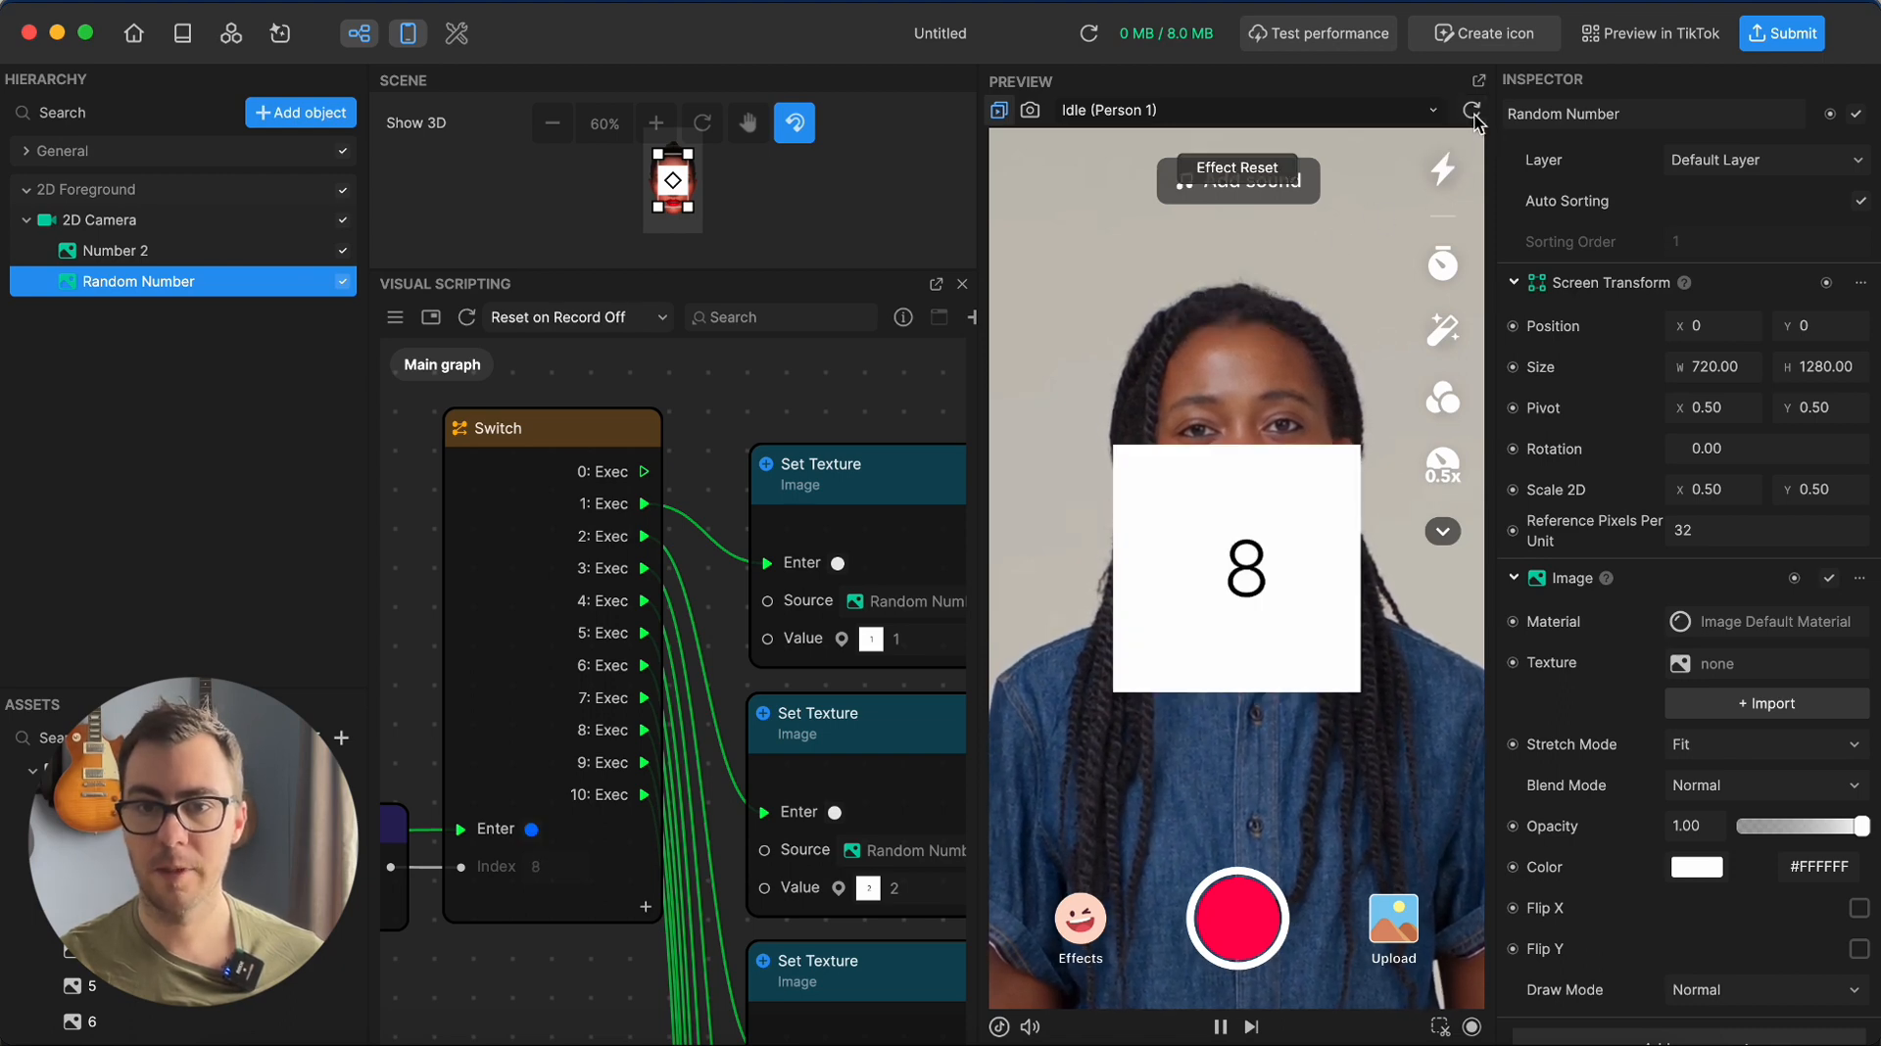
click(1471, 110)
click(1266, 292)
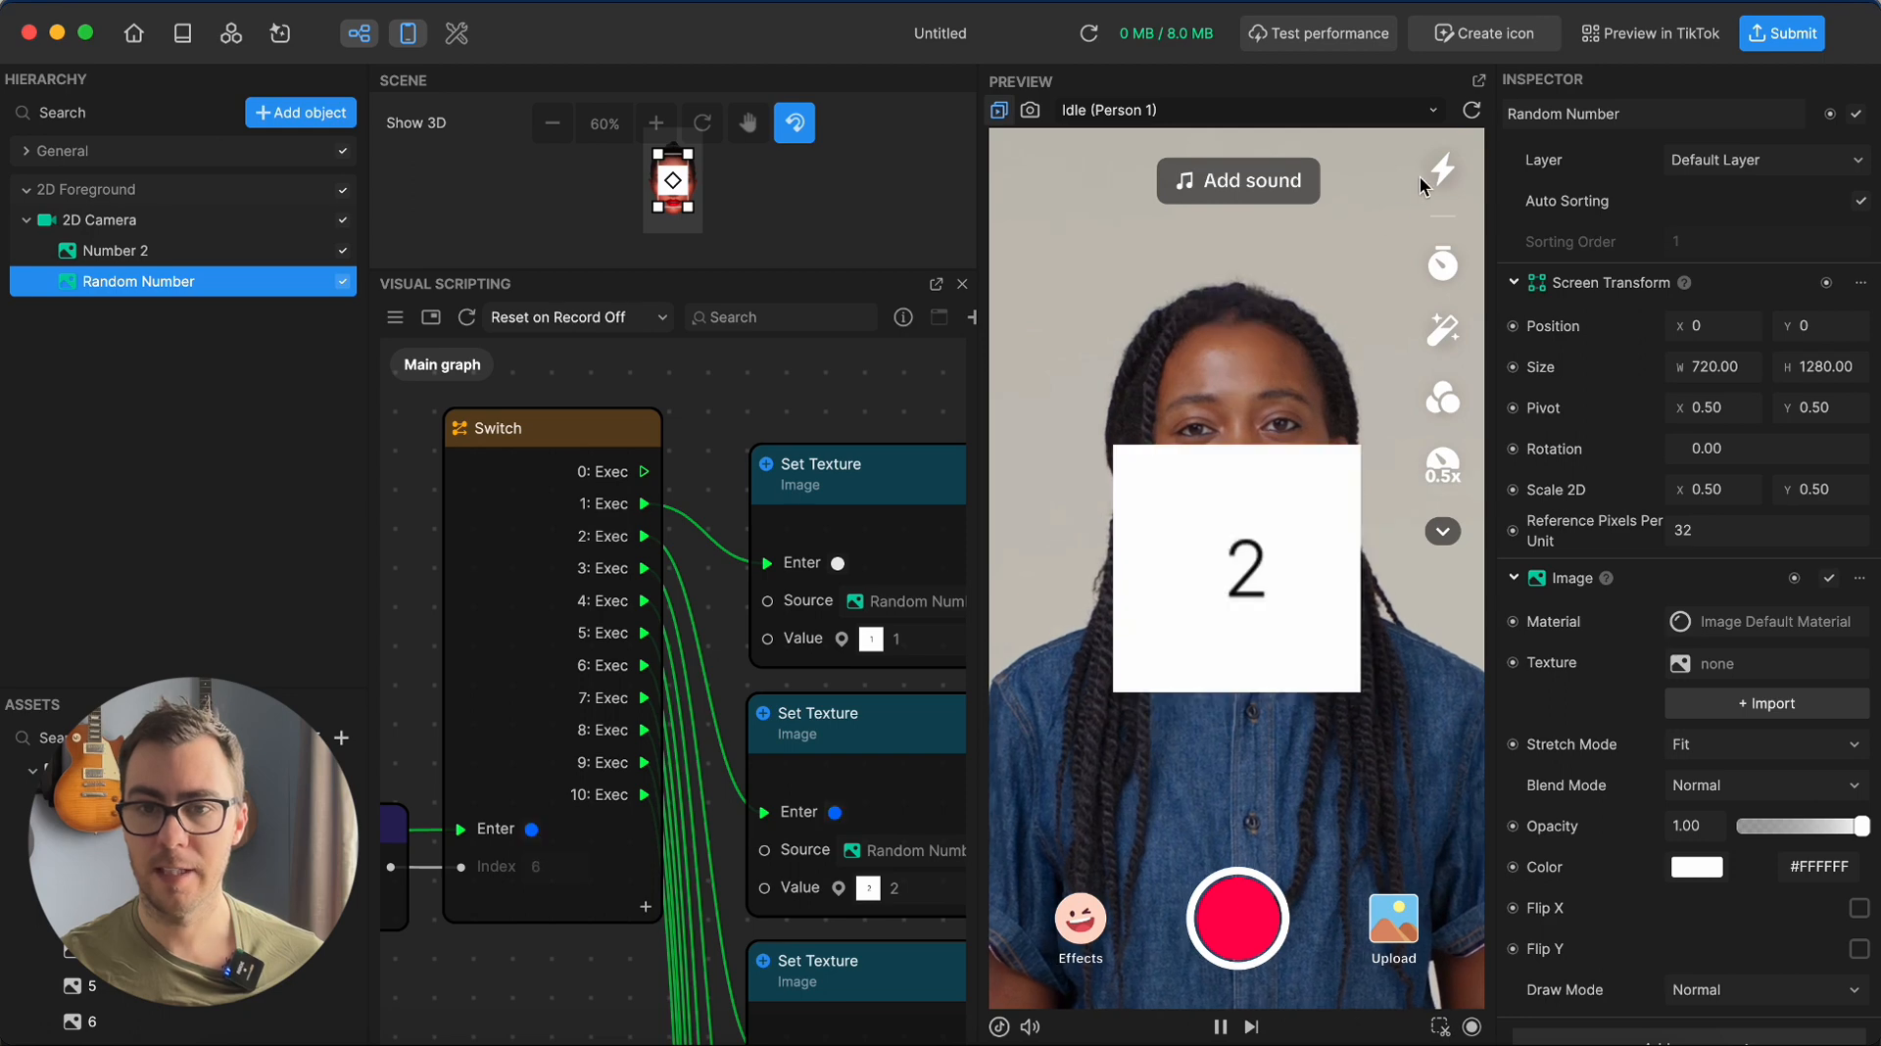
click(1472, 110)
click(1271, 294)
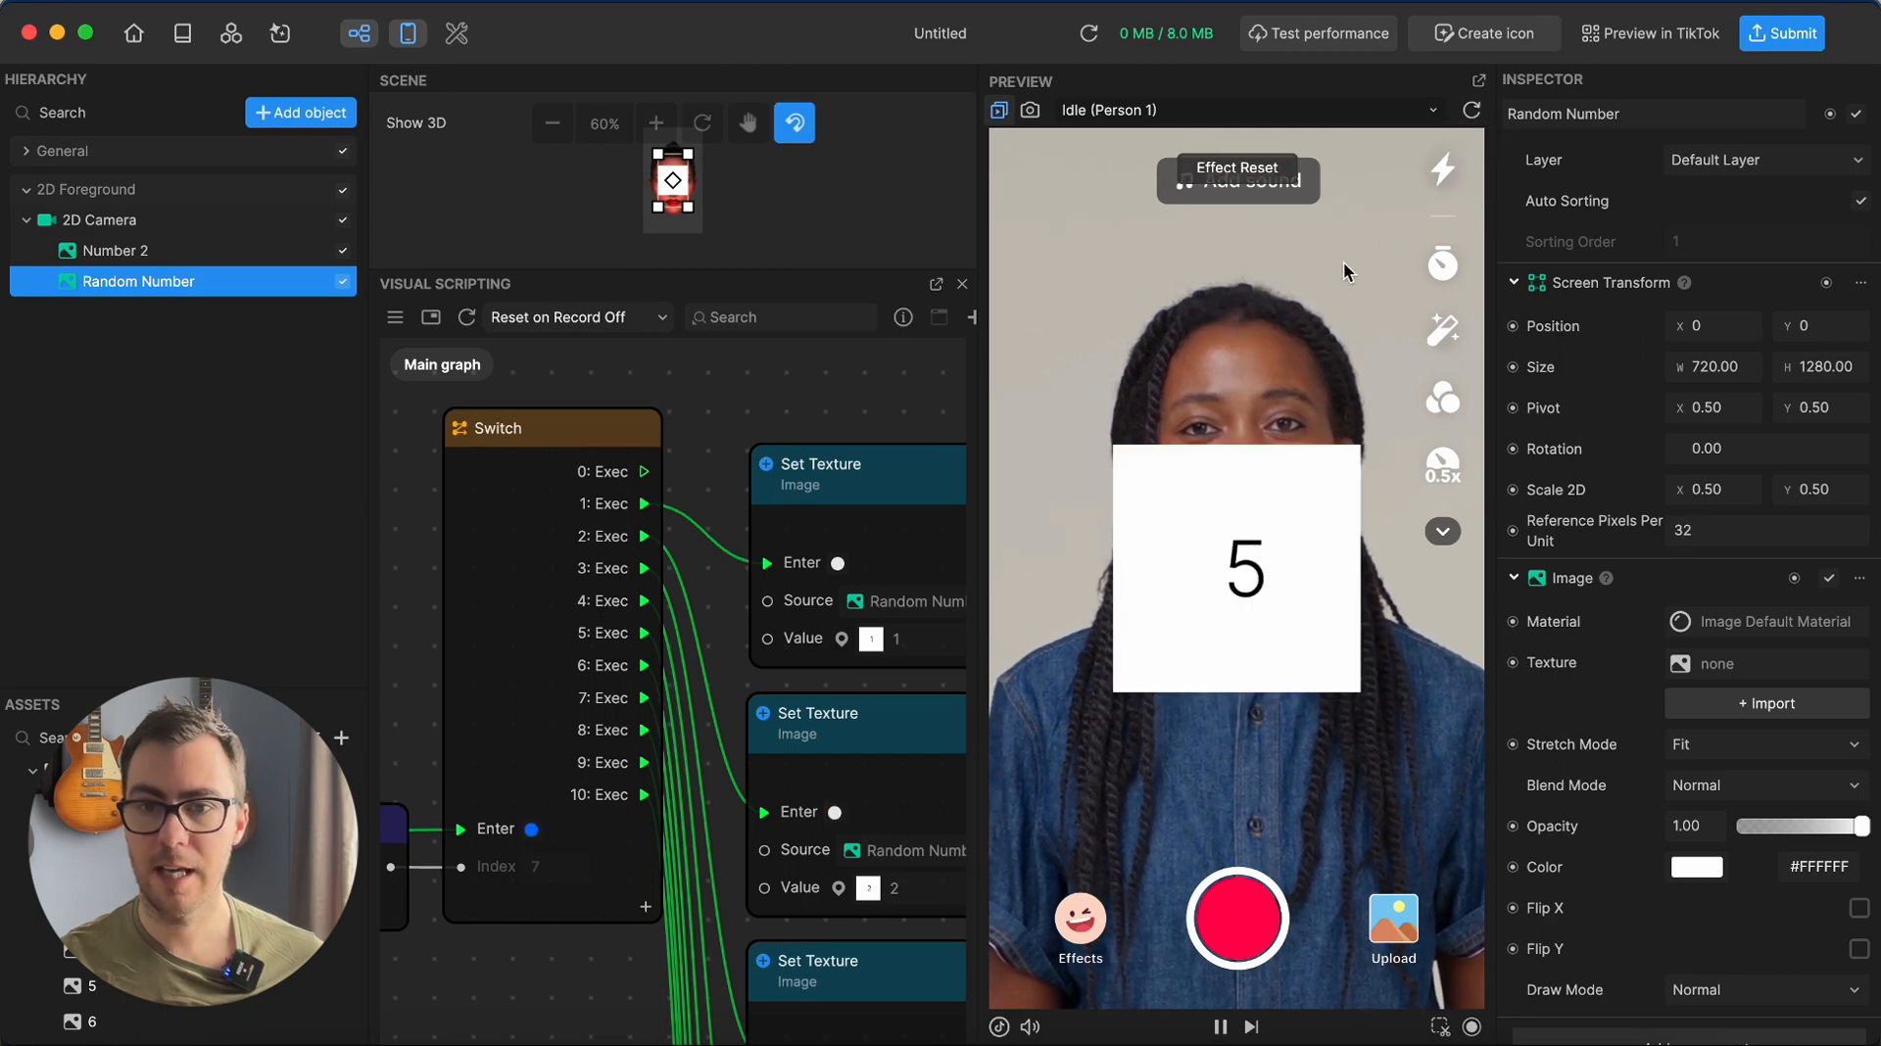
click(1471, 111)
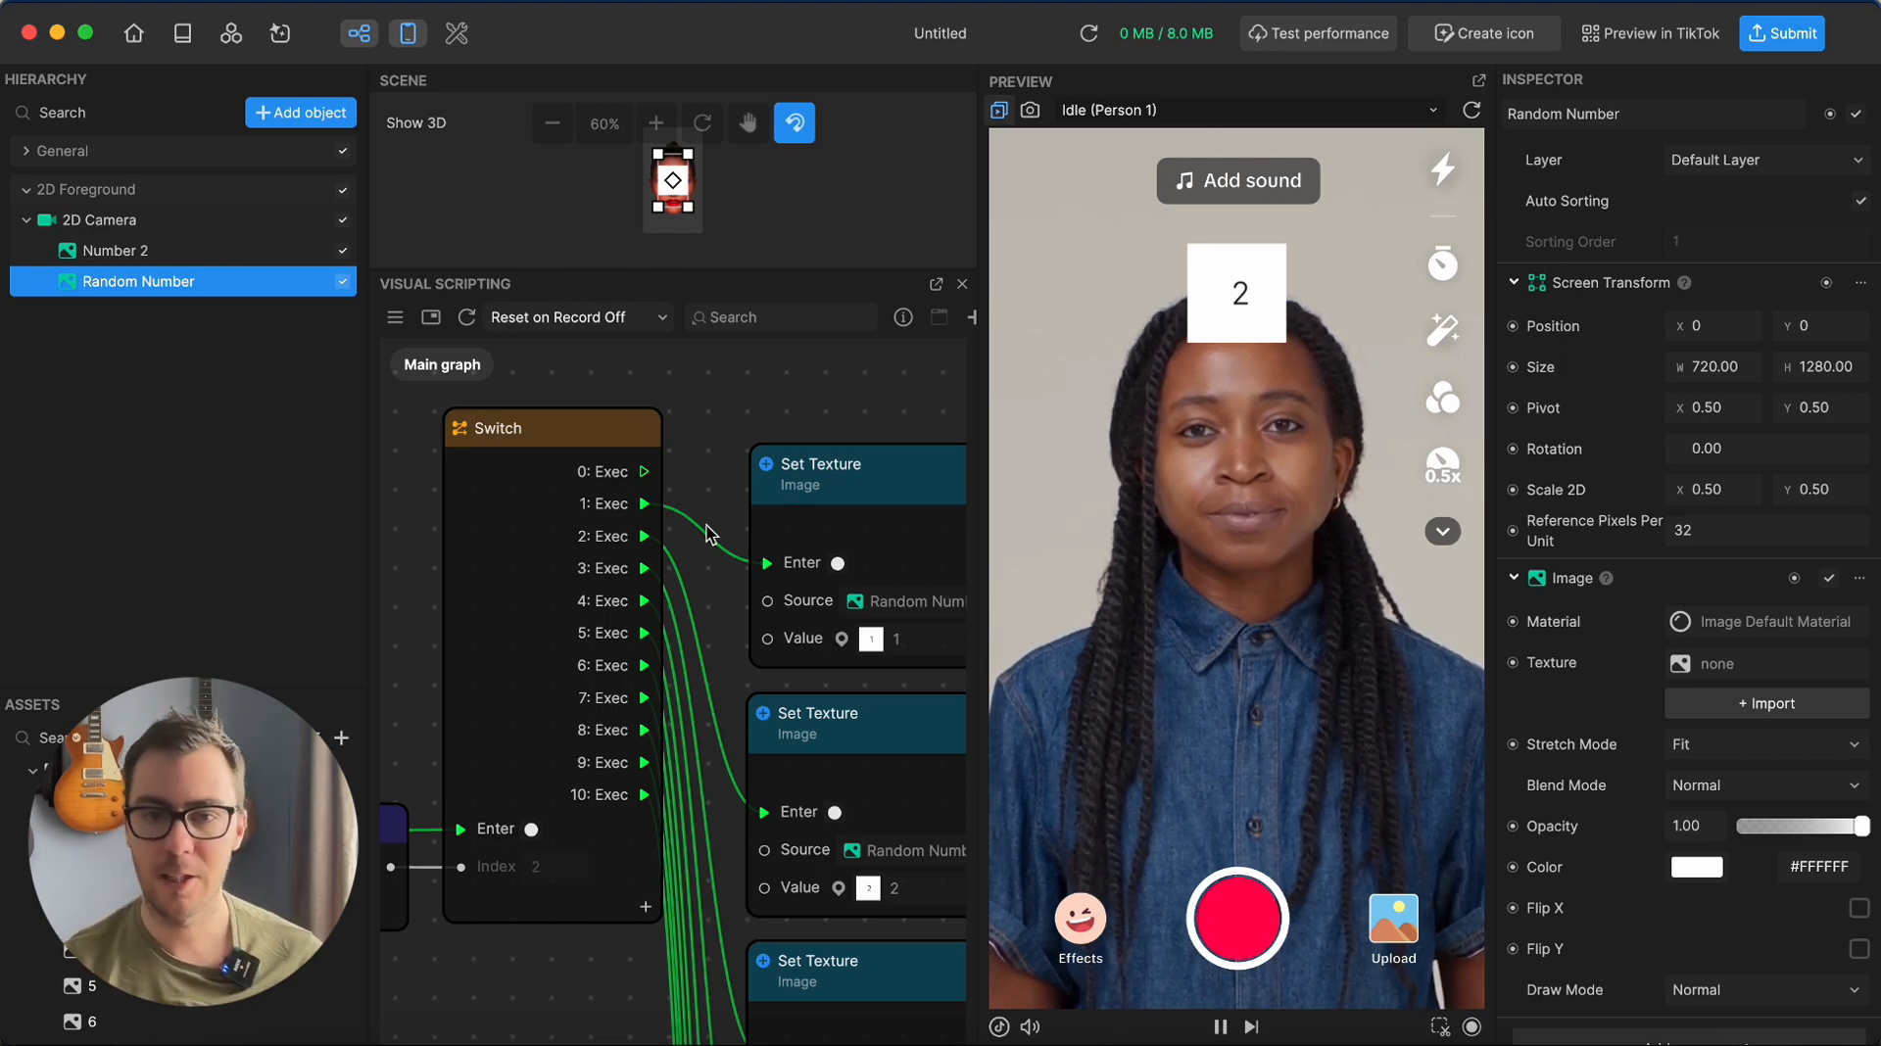
Move the Switch node closer to the Set Texture column and delete the connection into its Enter input
scroll(710, 534, down, 5)
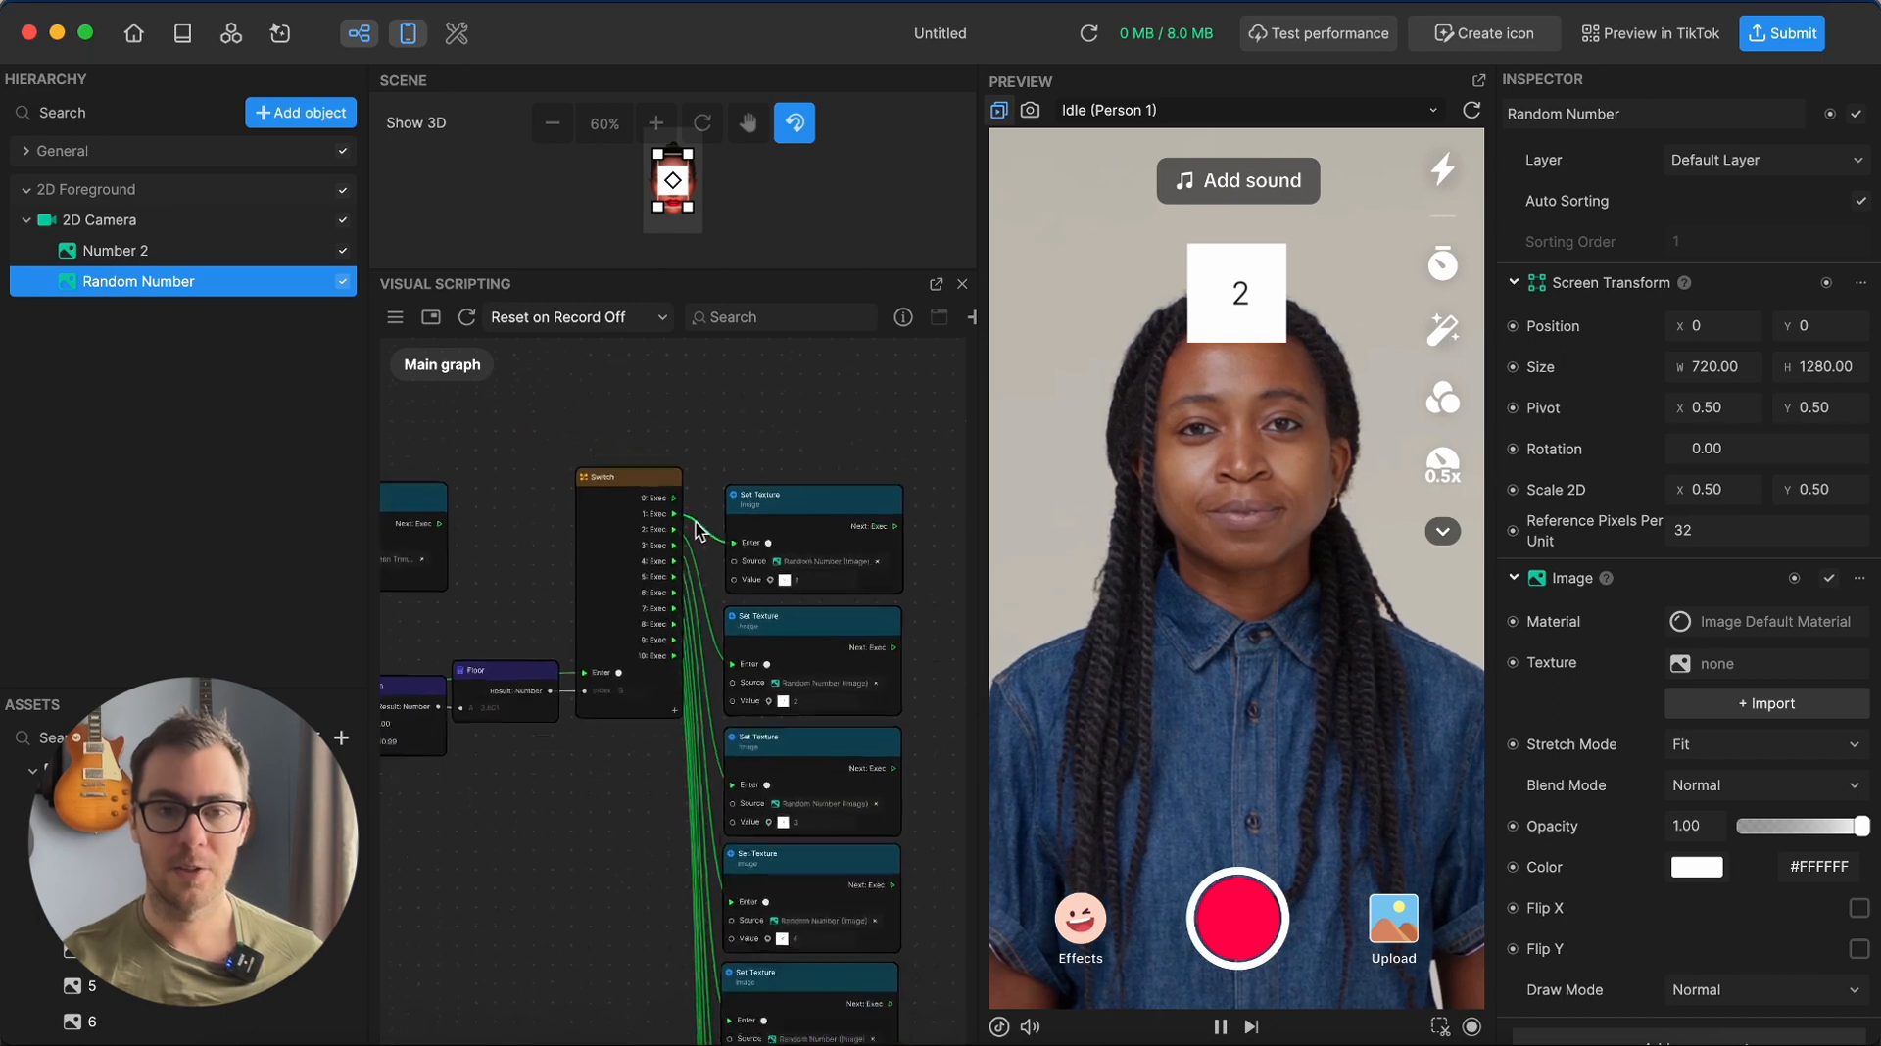
scroll(549, 521, down, 2)
drag(539, 485, 586, 556)
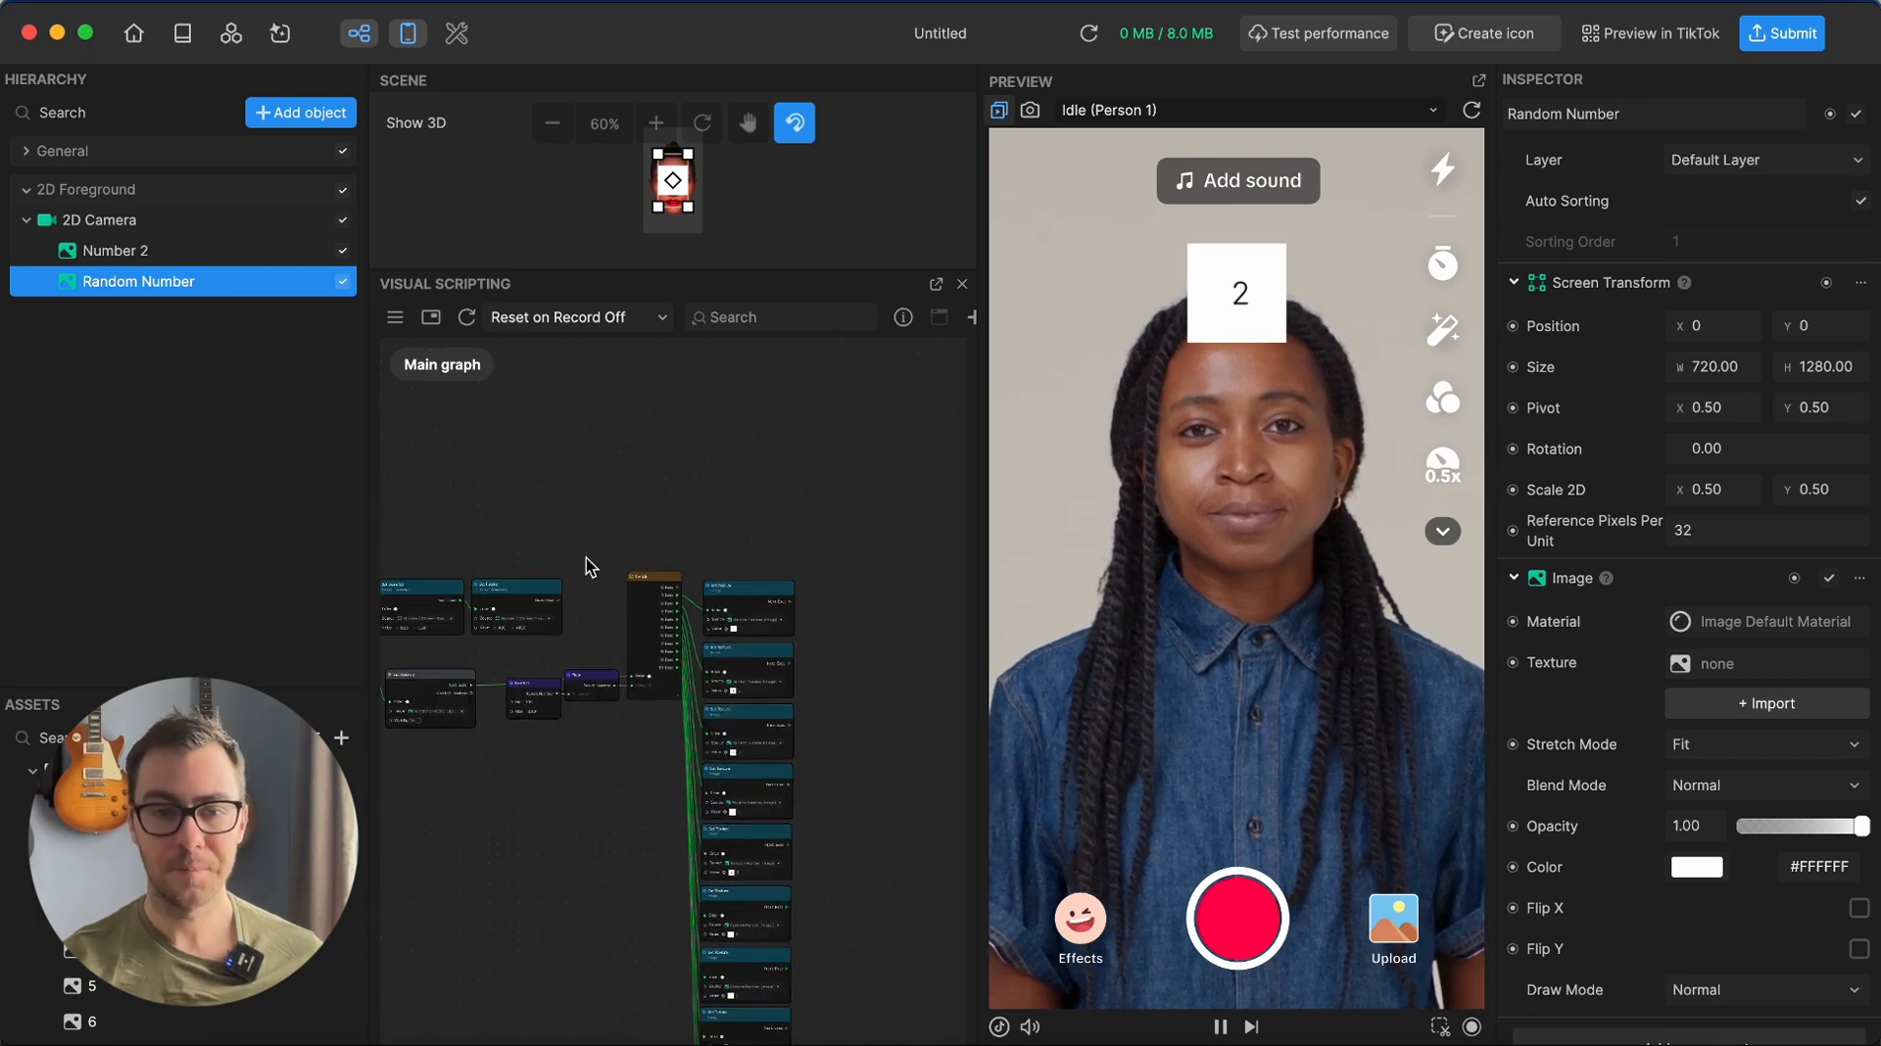
scroll(650, 625, up, 4)
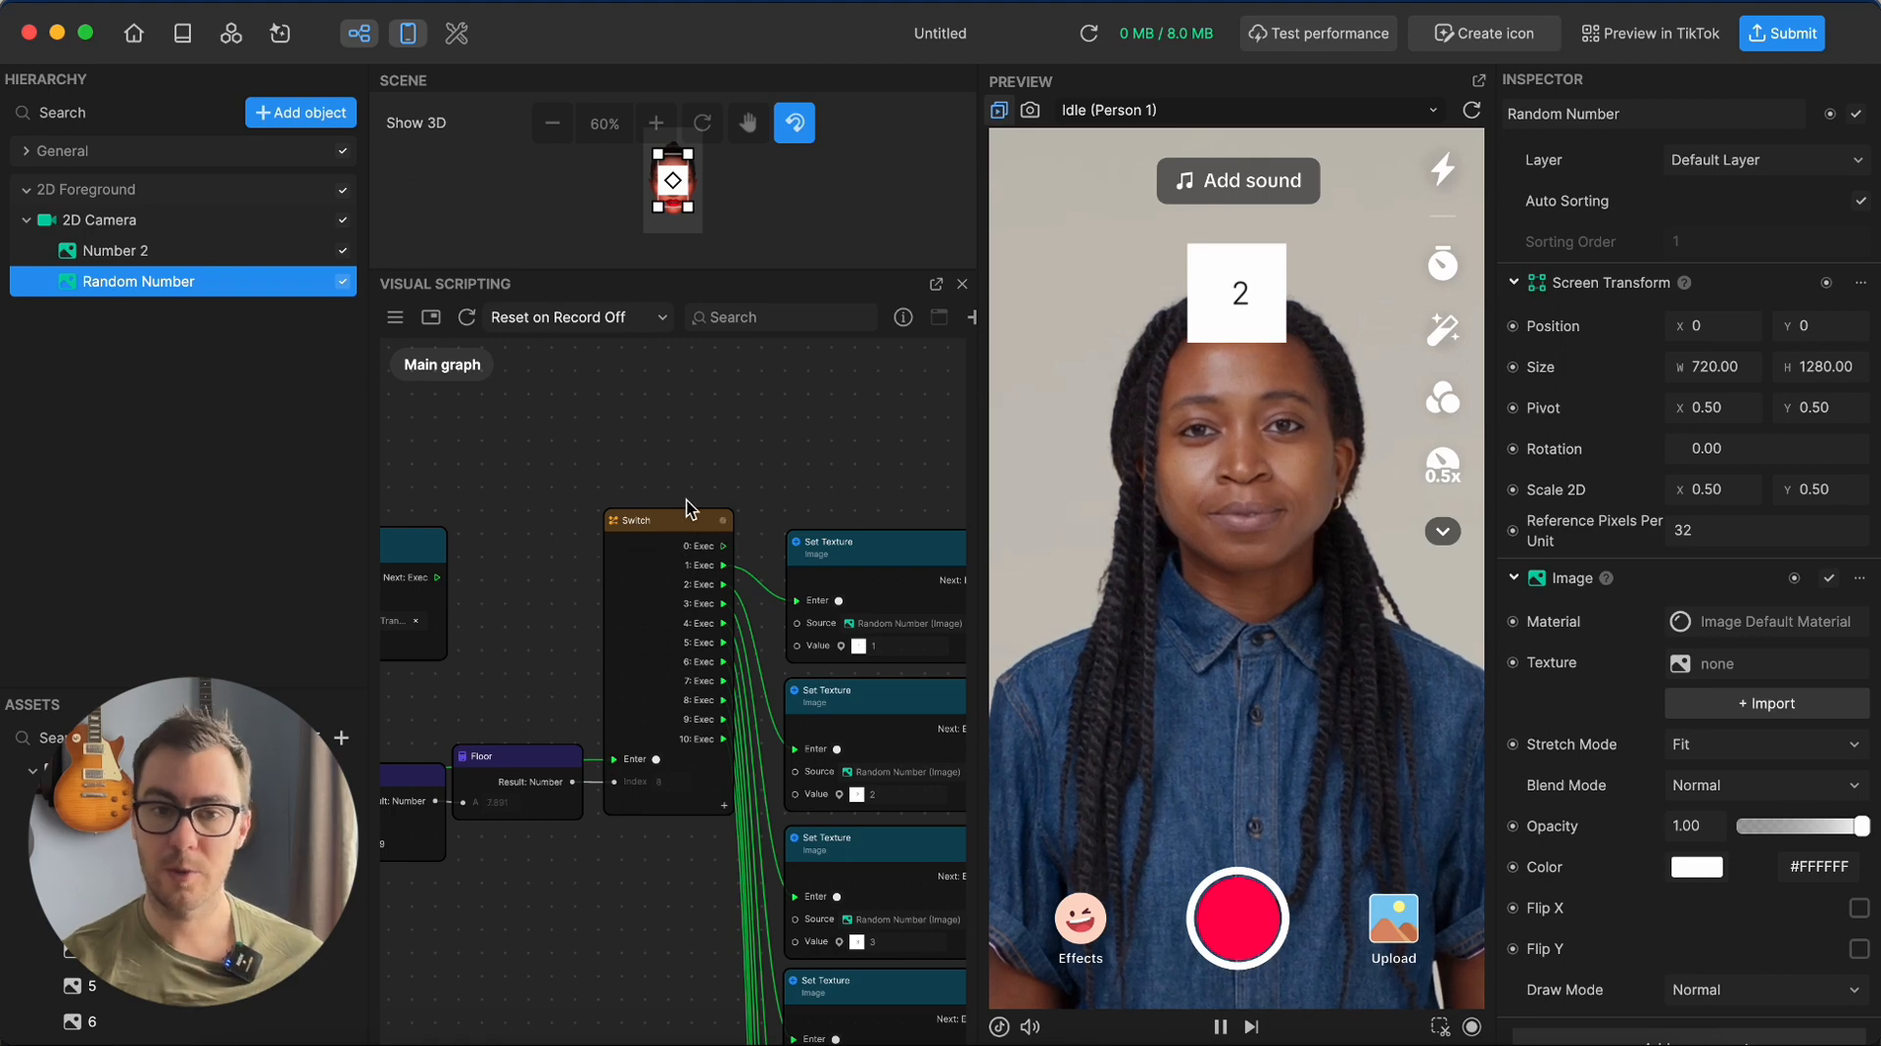
drag(690, 526, 722, 546)
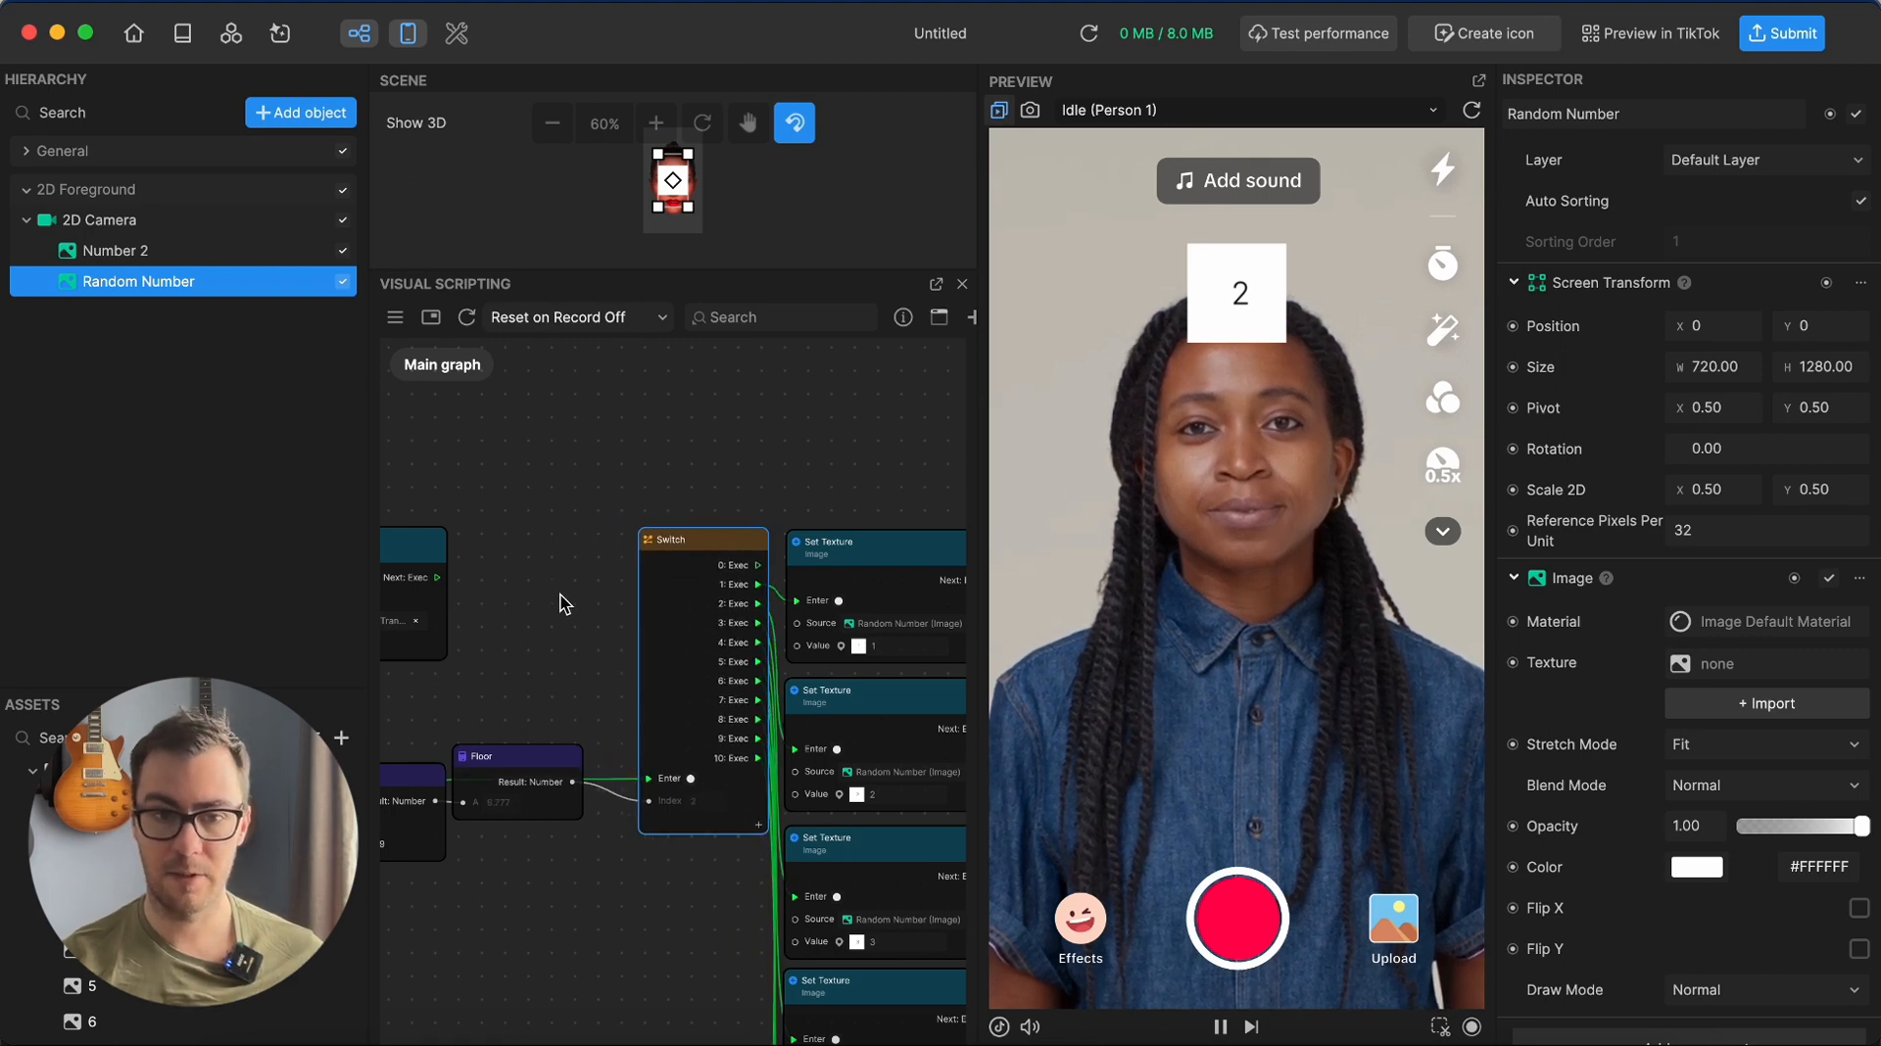
scroll(697, 544, down, 4)
scroll(697, 547, up, 2)
click(734, 596)
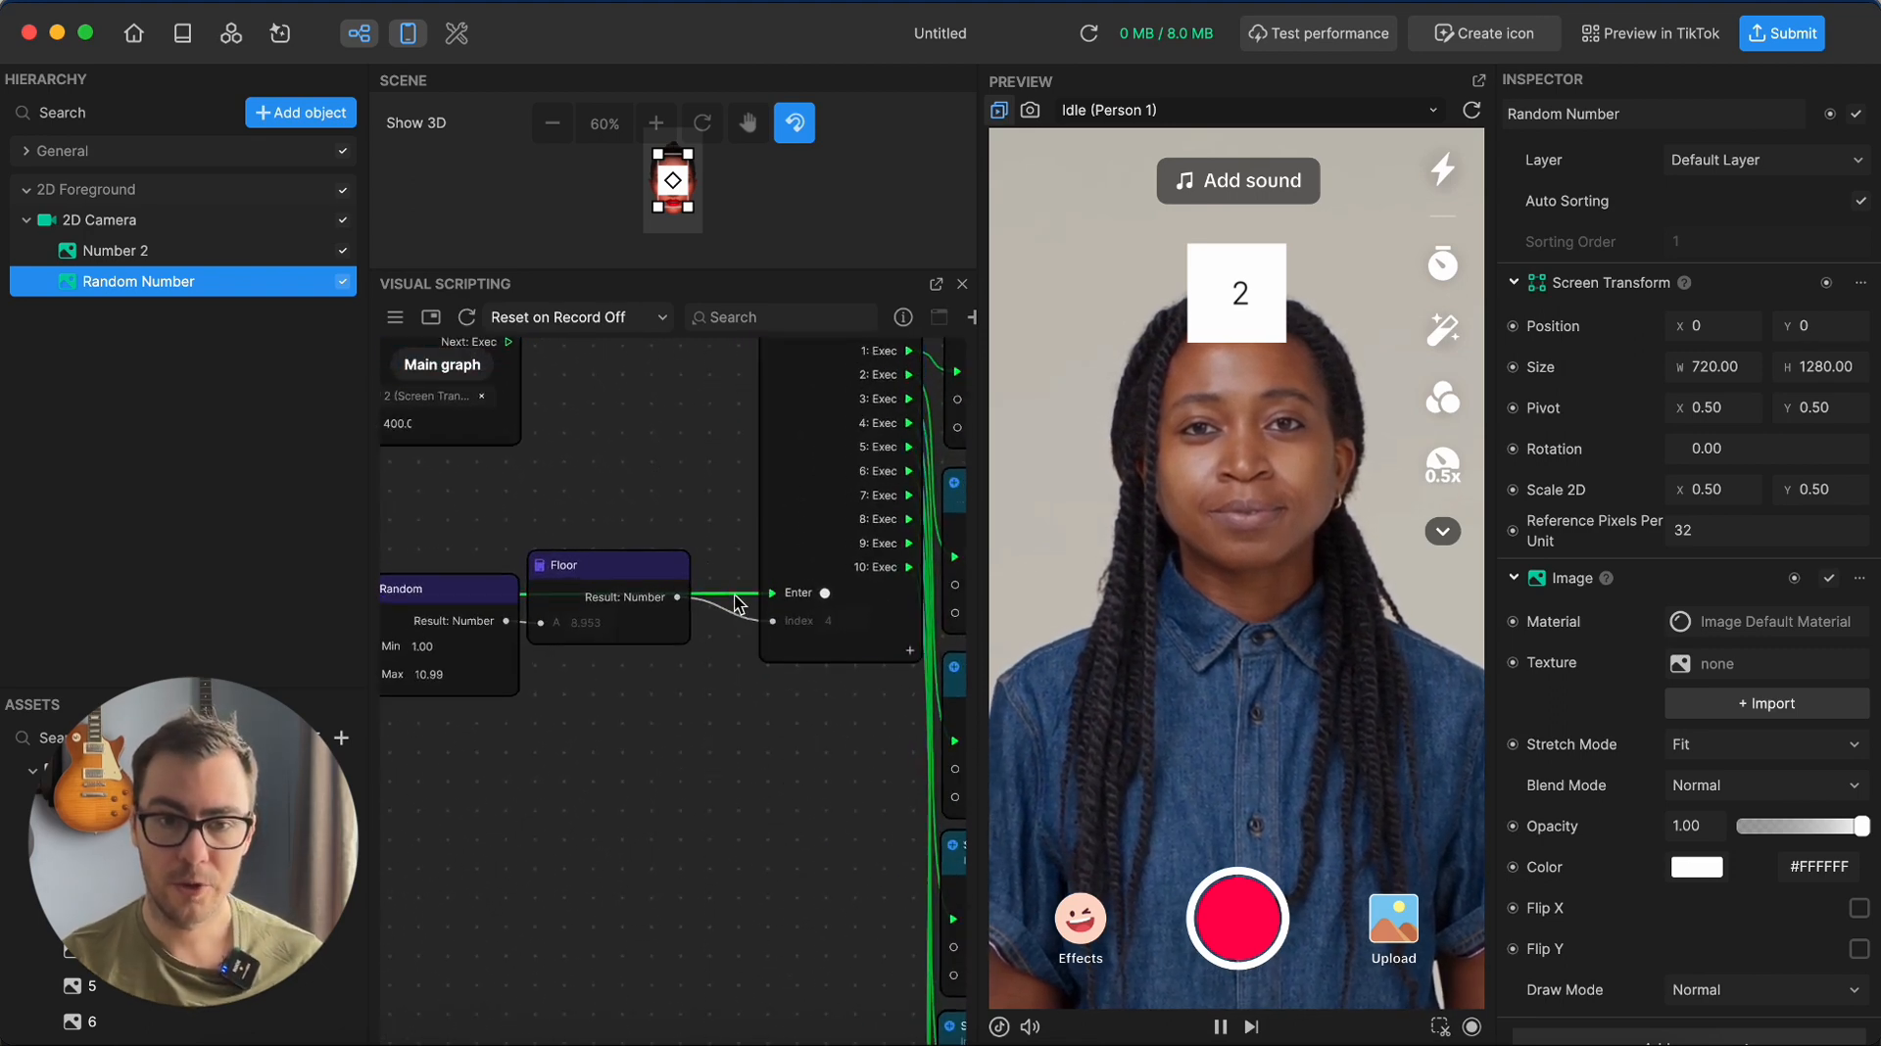
Select the Switch node with all the Set Texture nodes and group them into a subgraph
scroll(737, 603, down, 8)
scroll(672, 516, down, 4)
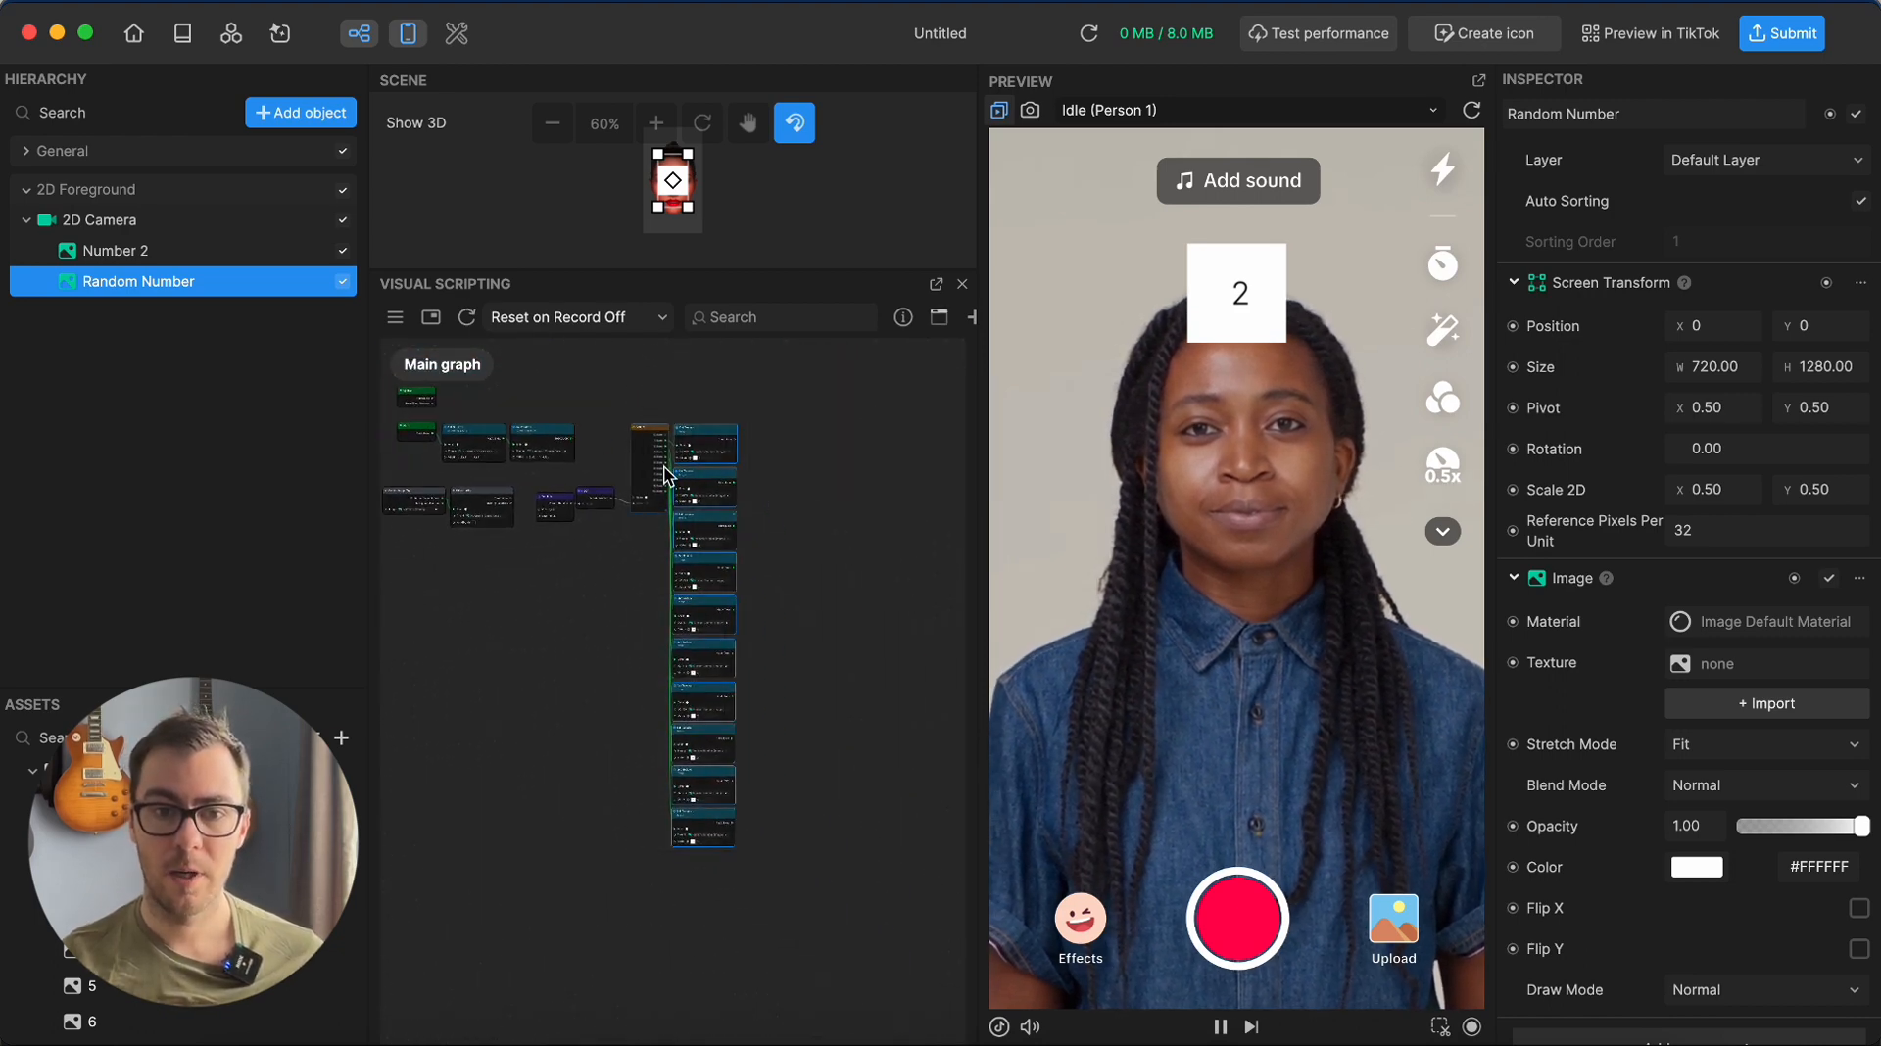
scroll(655, 457, up, 5)
scroll(655, 457, up, 2)
scroll(517, 570, up, 3)
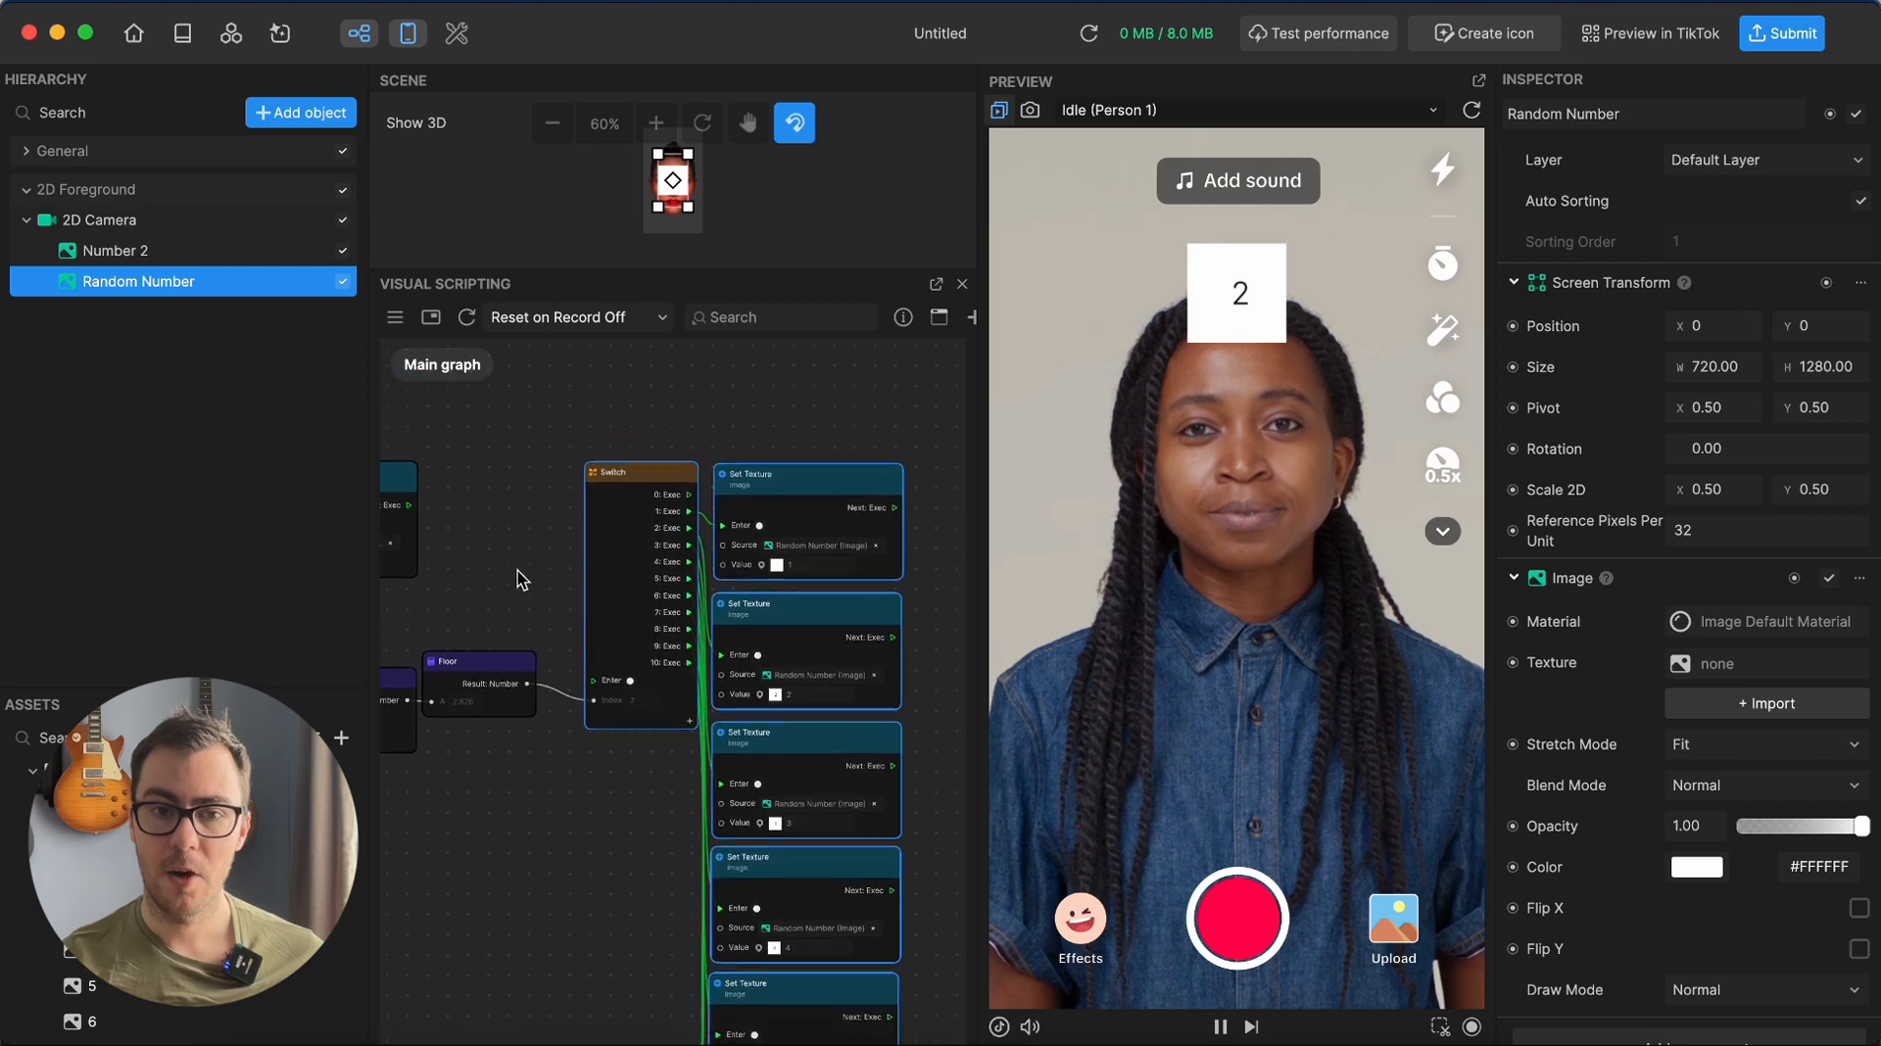
right_click(647, 485)
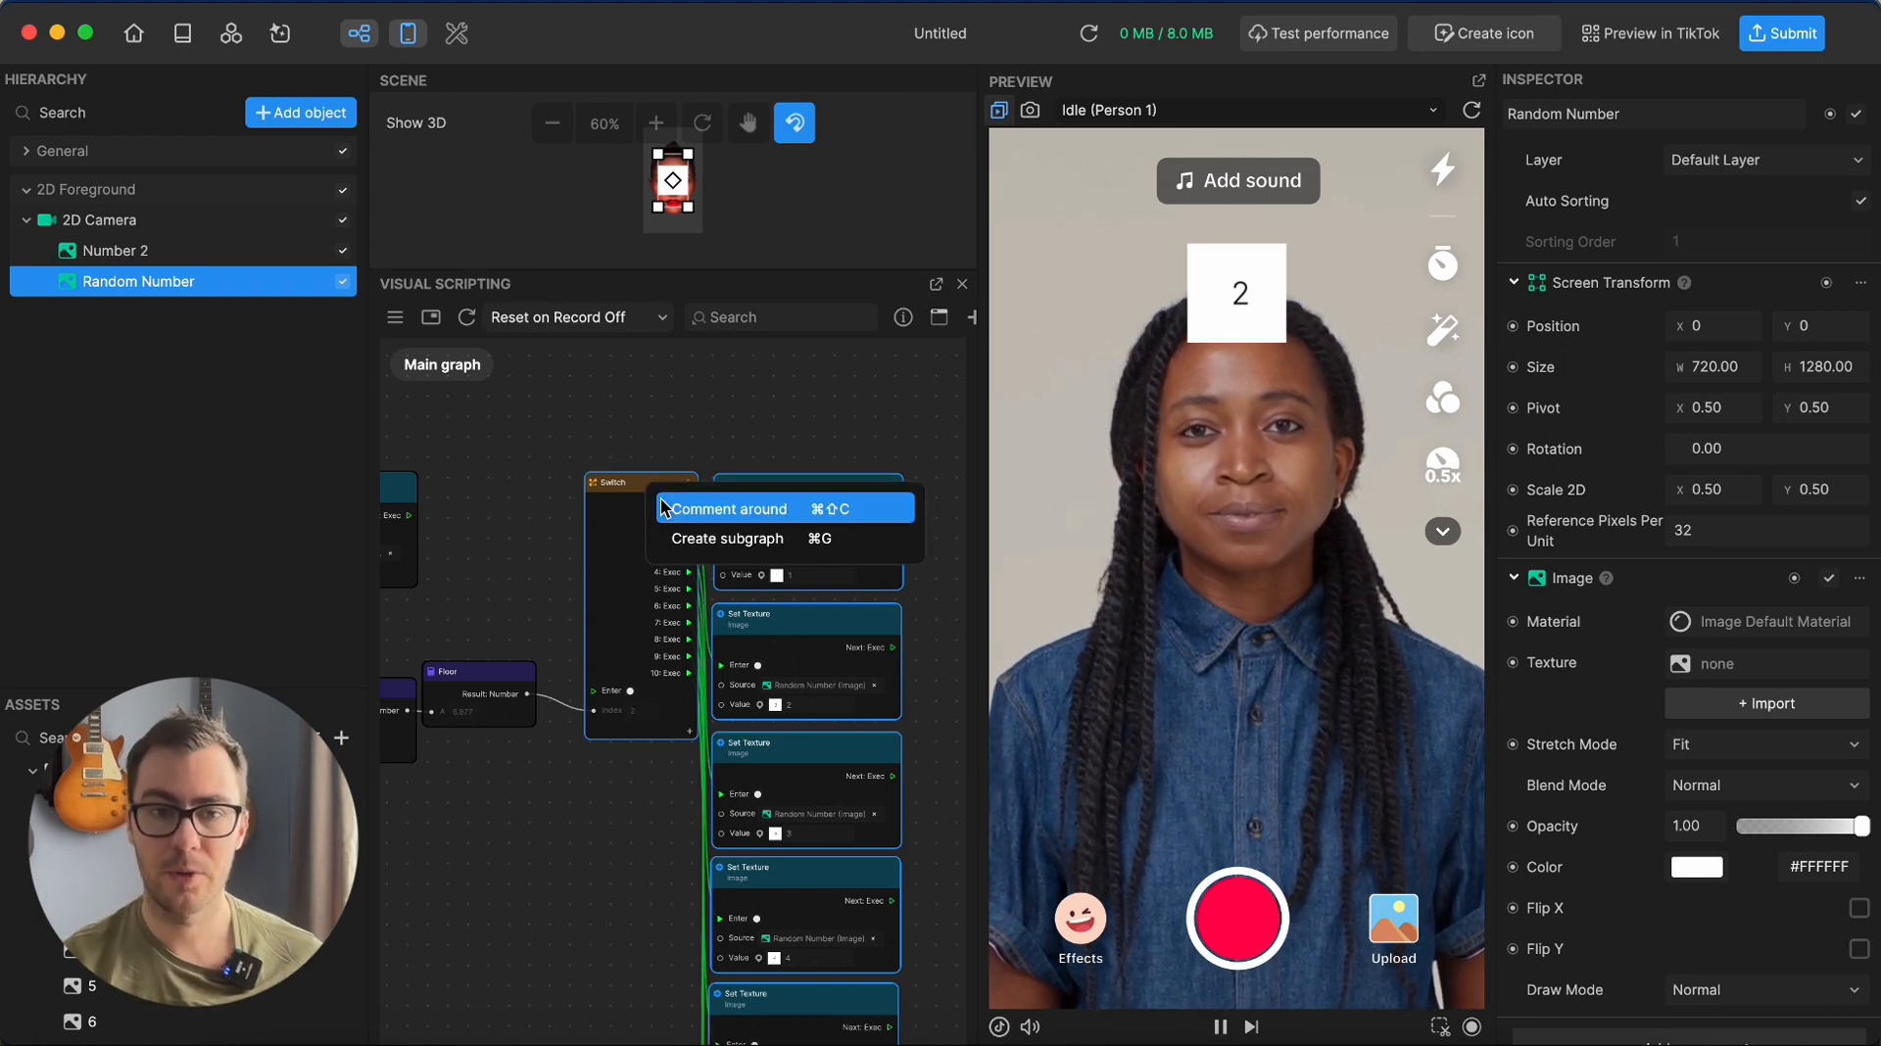
click(705, 534)
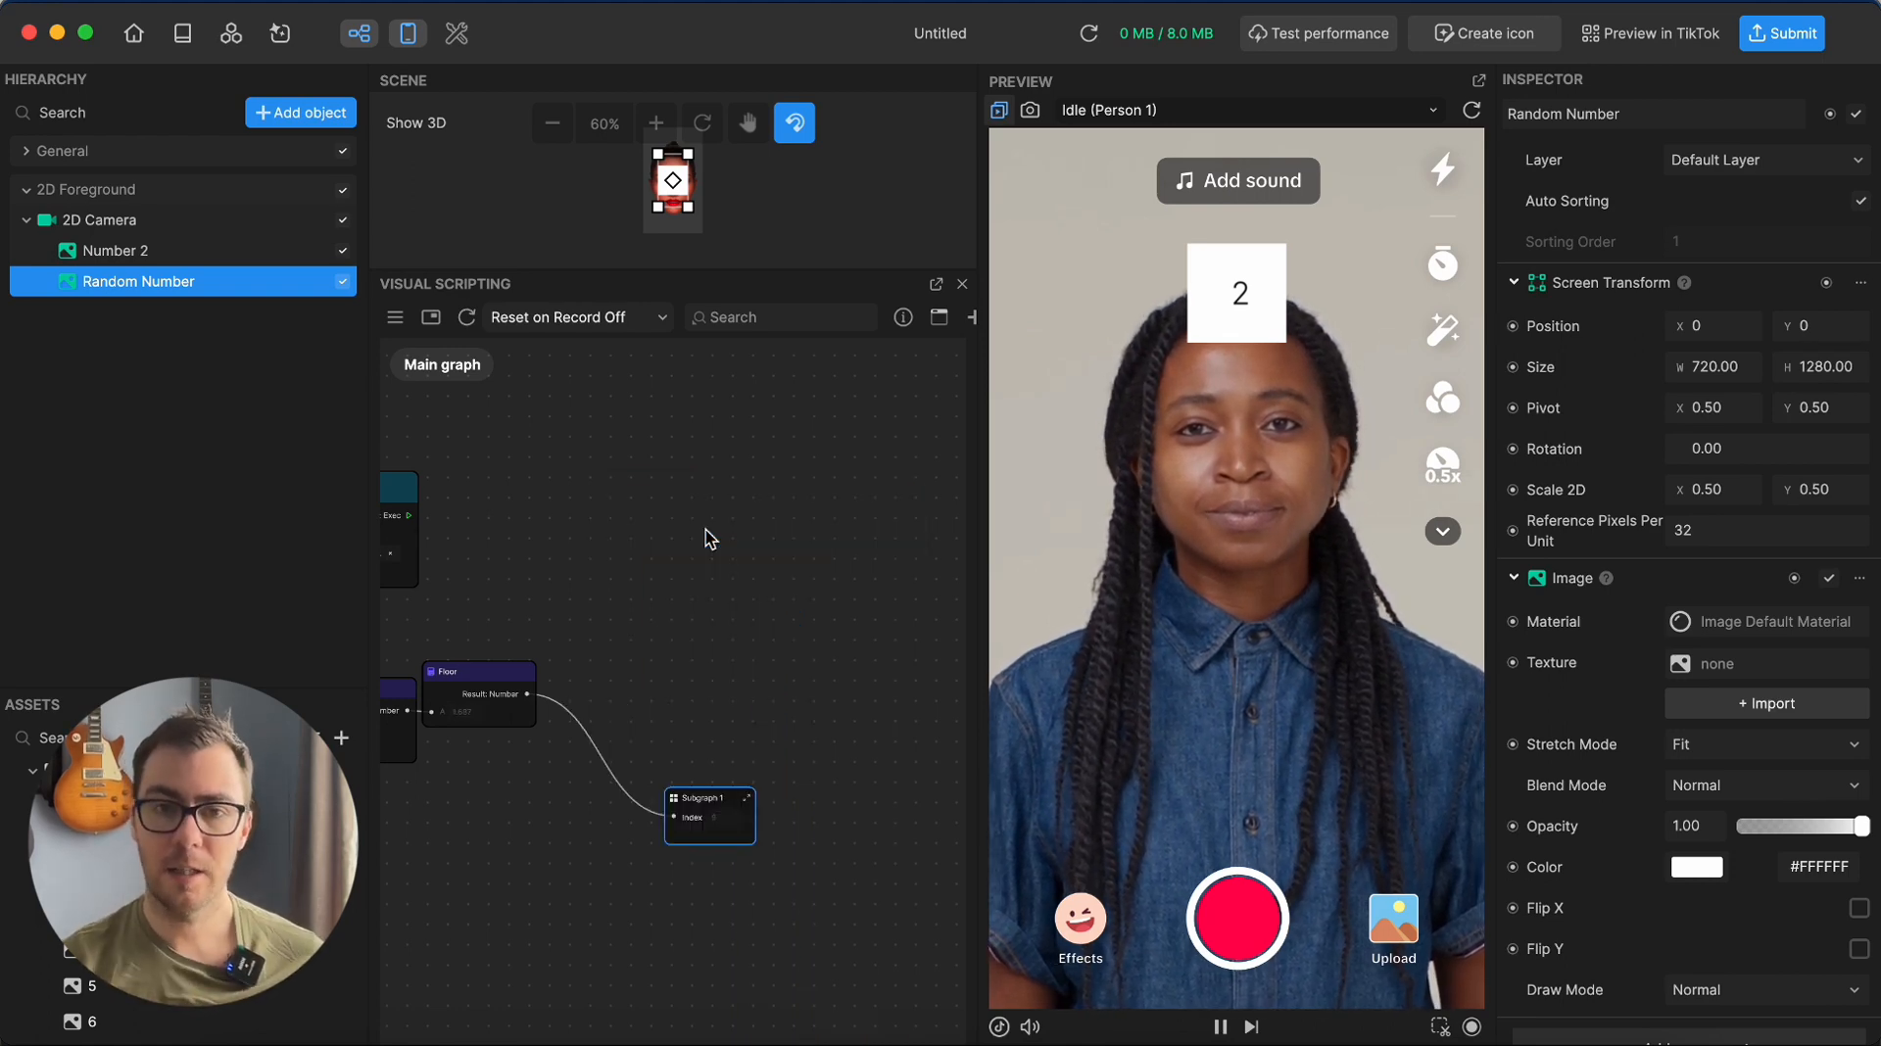
Place the new subgraph beside the Floor node and rename it Switch Functionality
drag(701, 799, 635, 683)
scroll(635, 682, up, 2)
scroll(635, 683, up, 2)
double_click(642, 675)
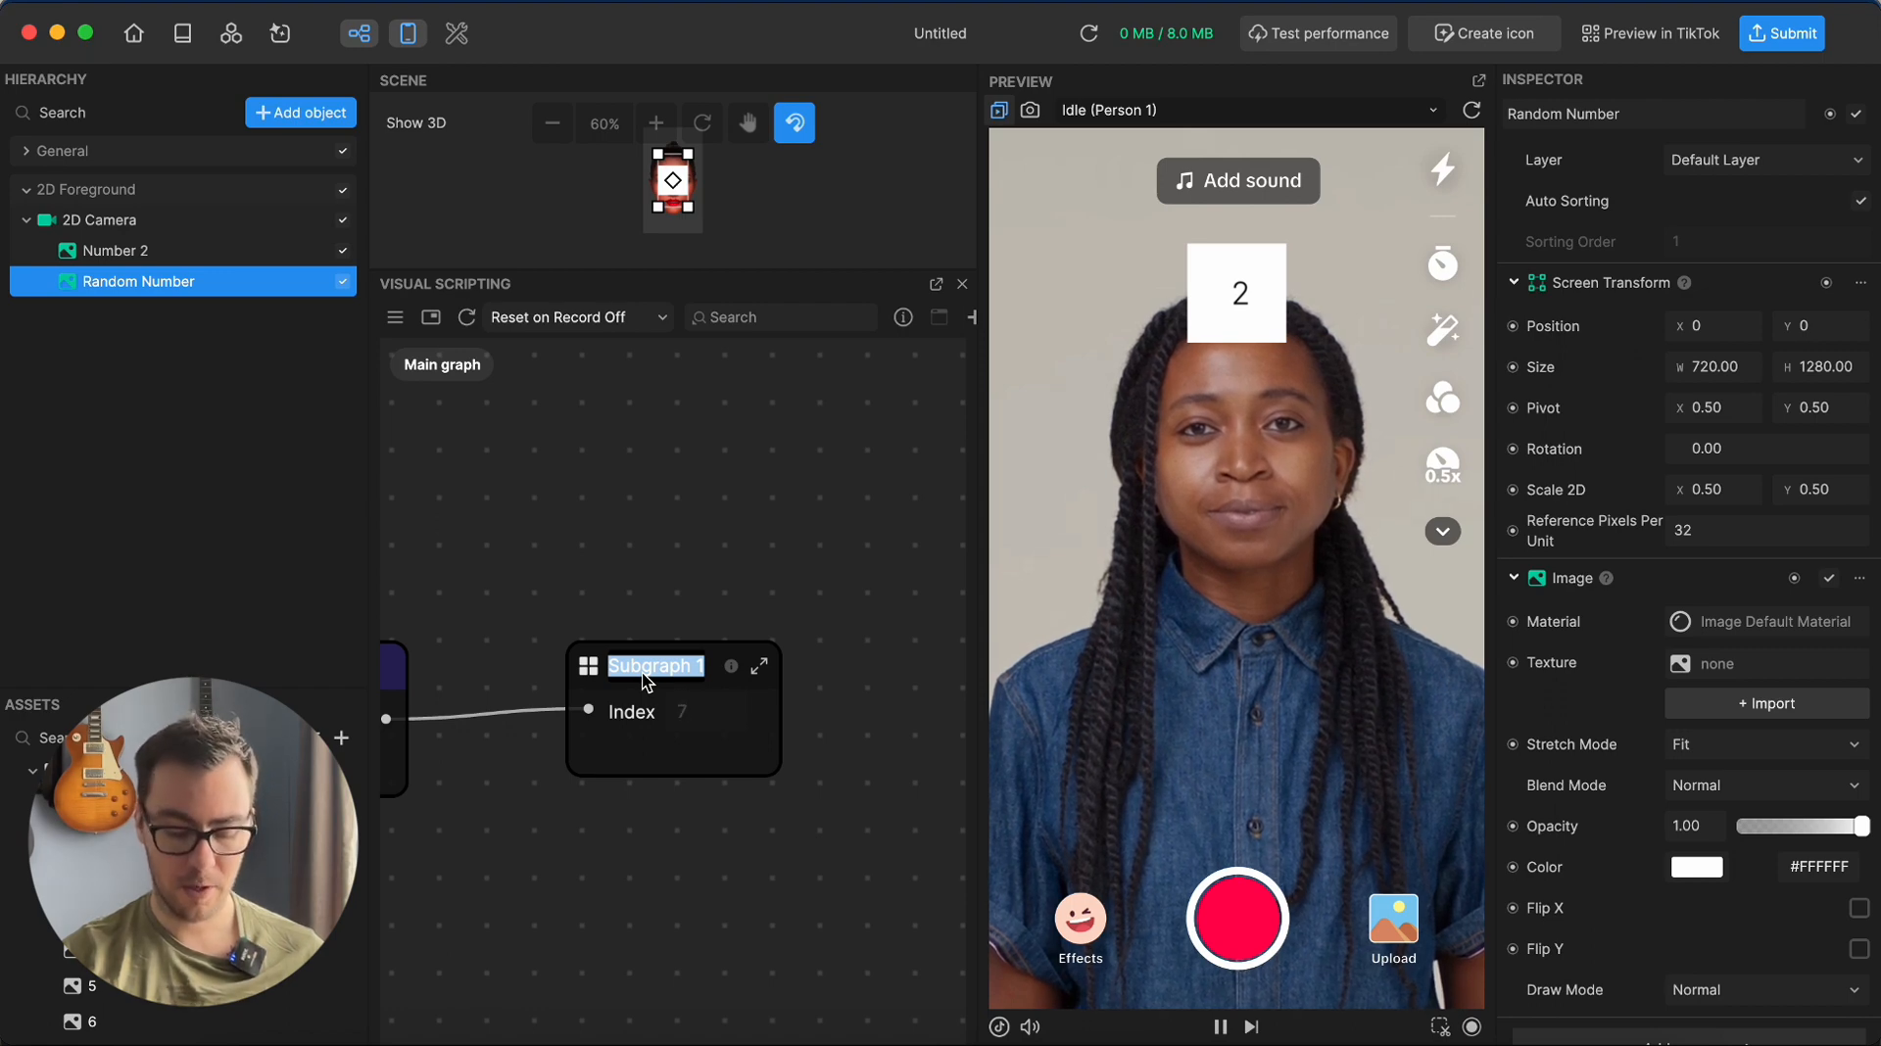
text(Swit)
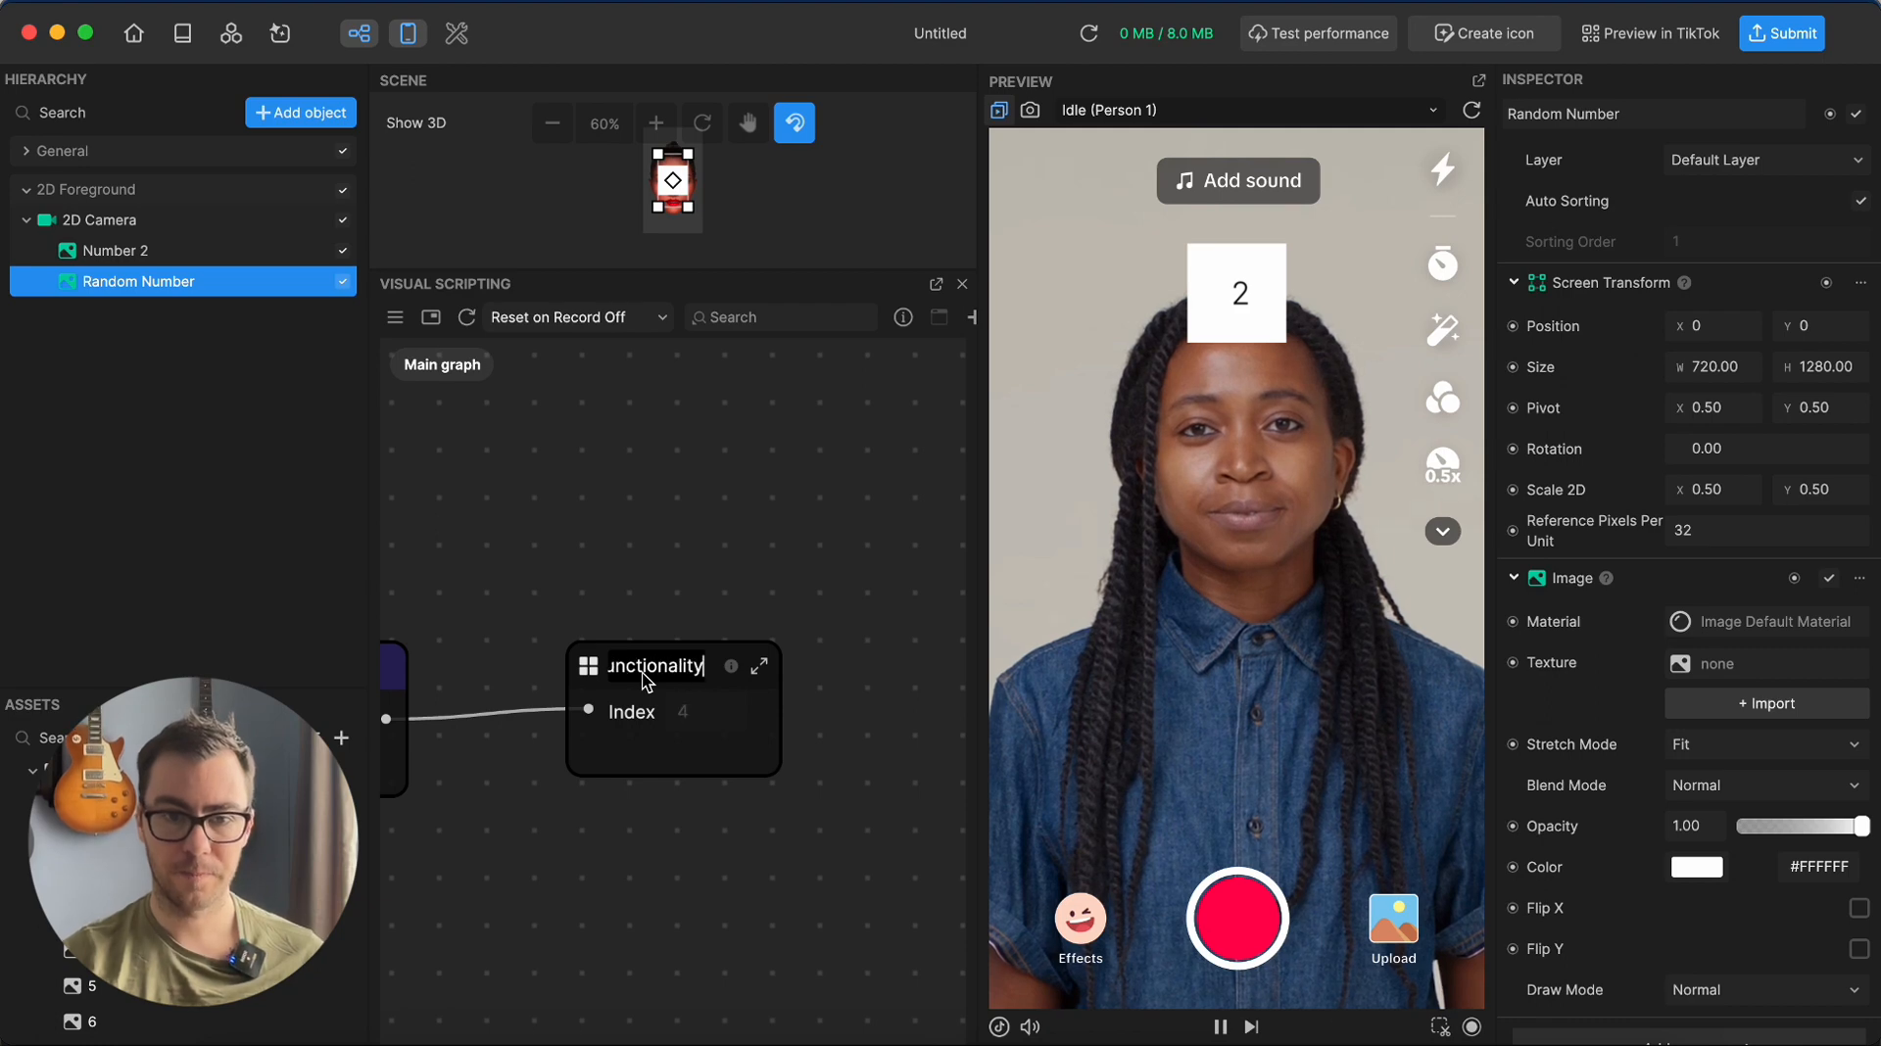
key(Return)
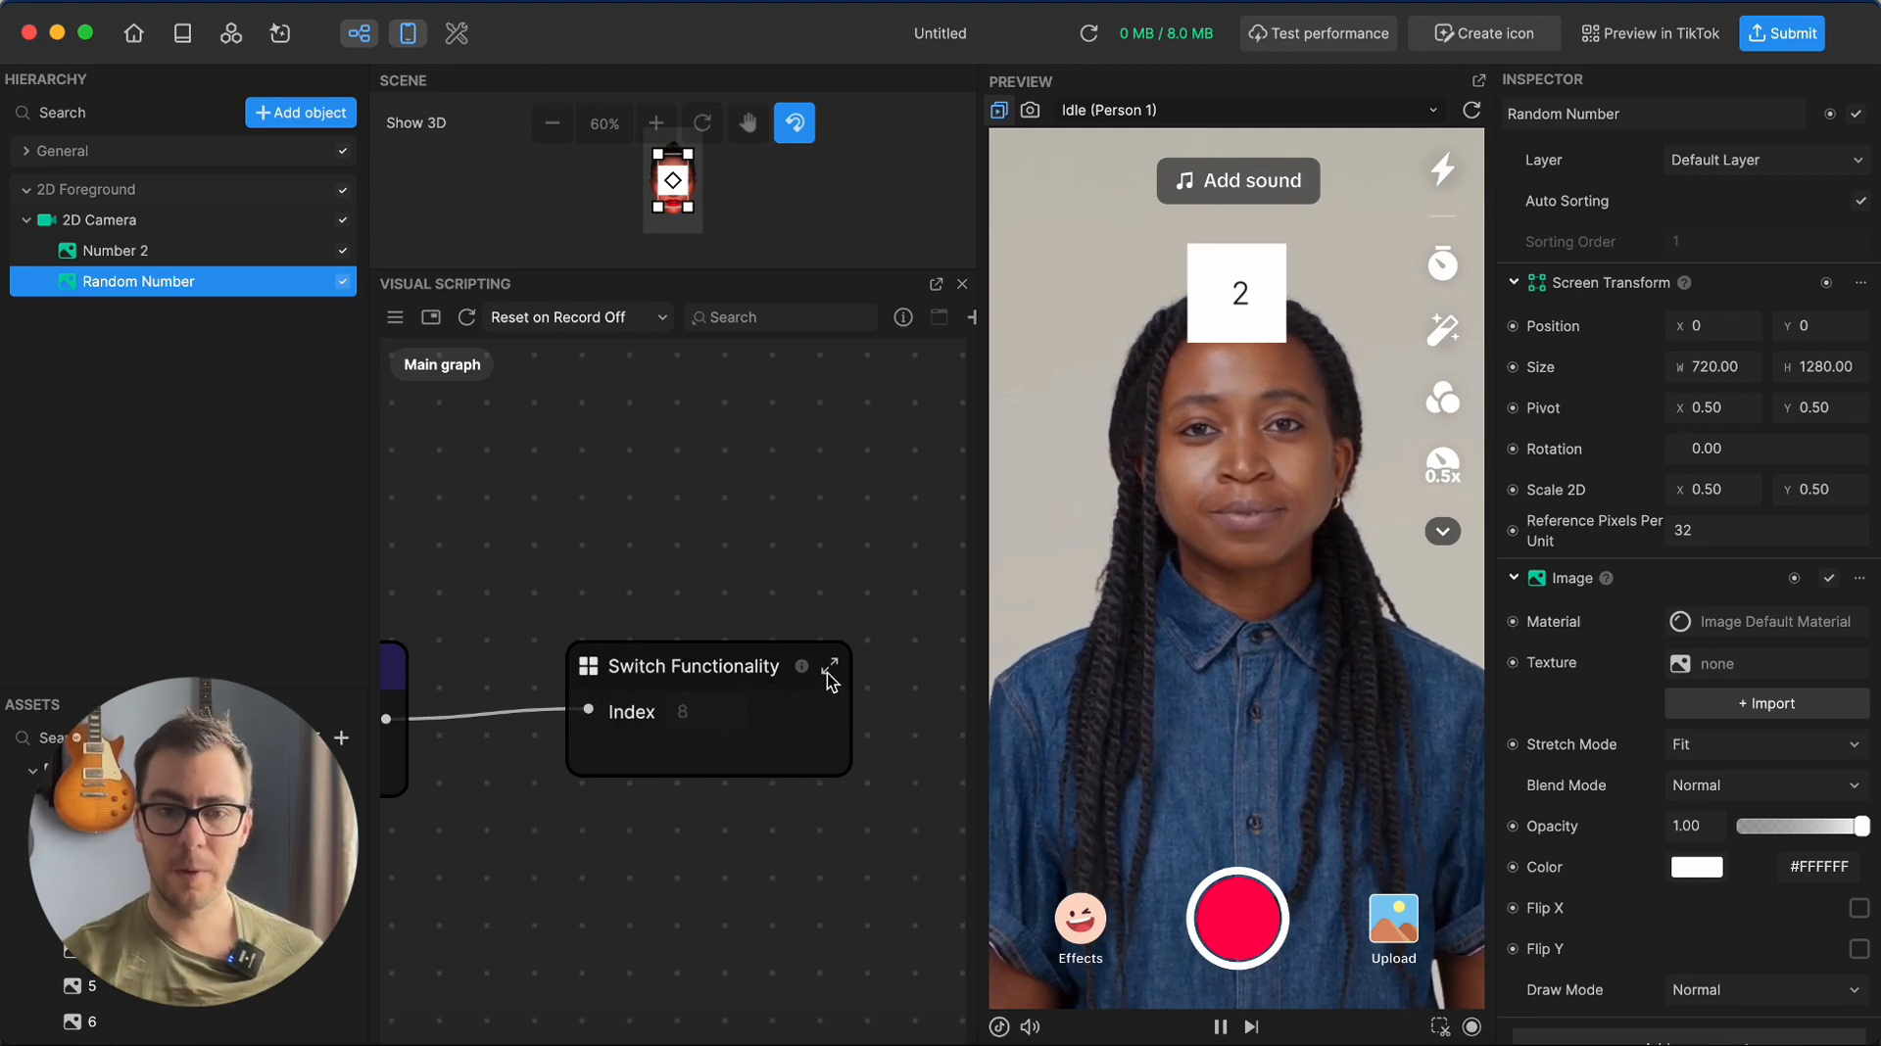
Open the Switch Functionality subgraph and rearrange its Input and Output nodes, placing Output directly below Input
click(829, 667)
drag(592, 510, 541, 515)
scroll(546, 517, up, 5)
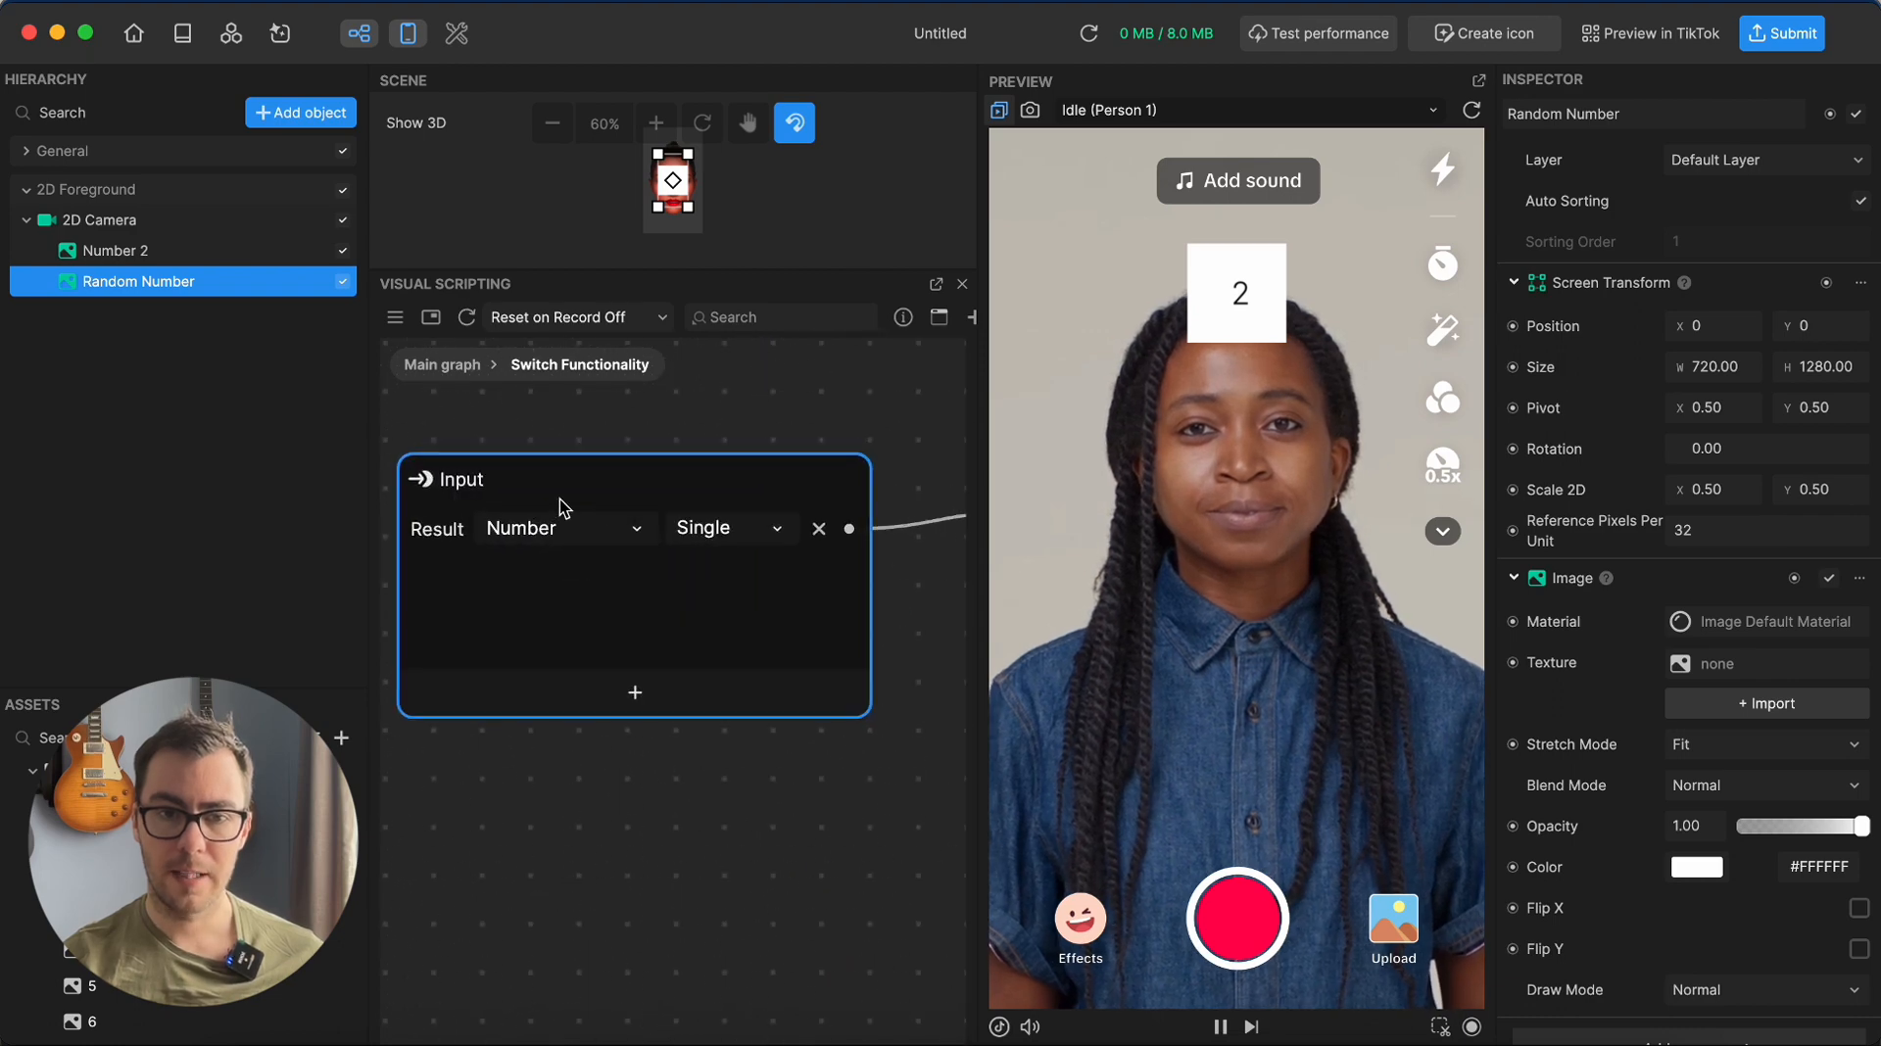
scroll(546, 524, down, 10)
scroll(708, 709, up, 10)
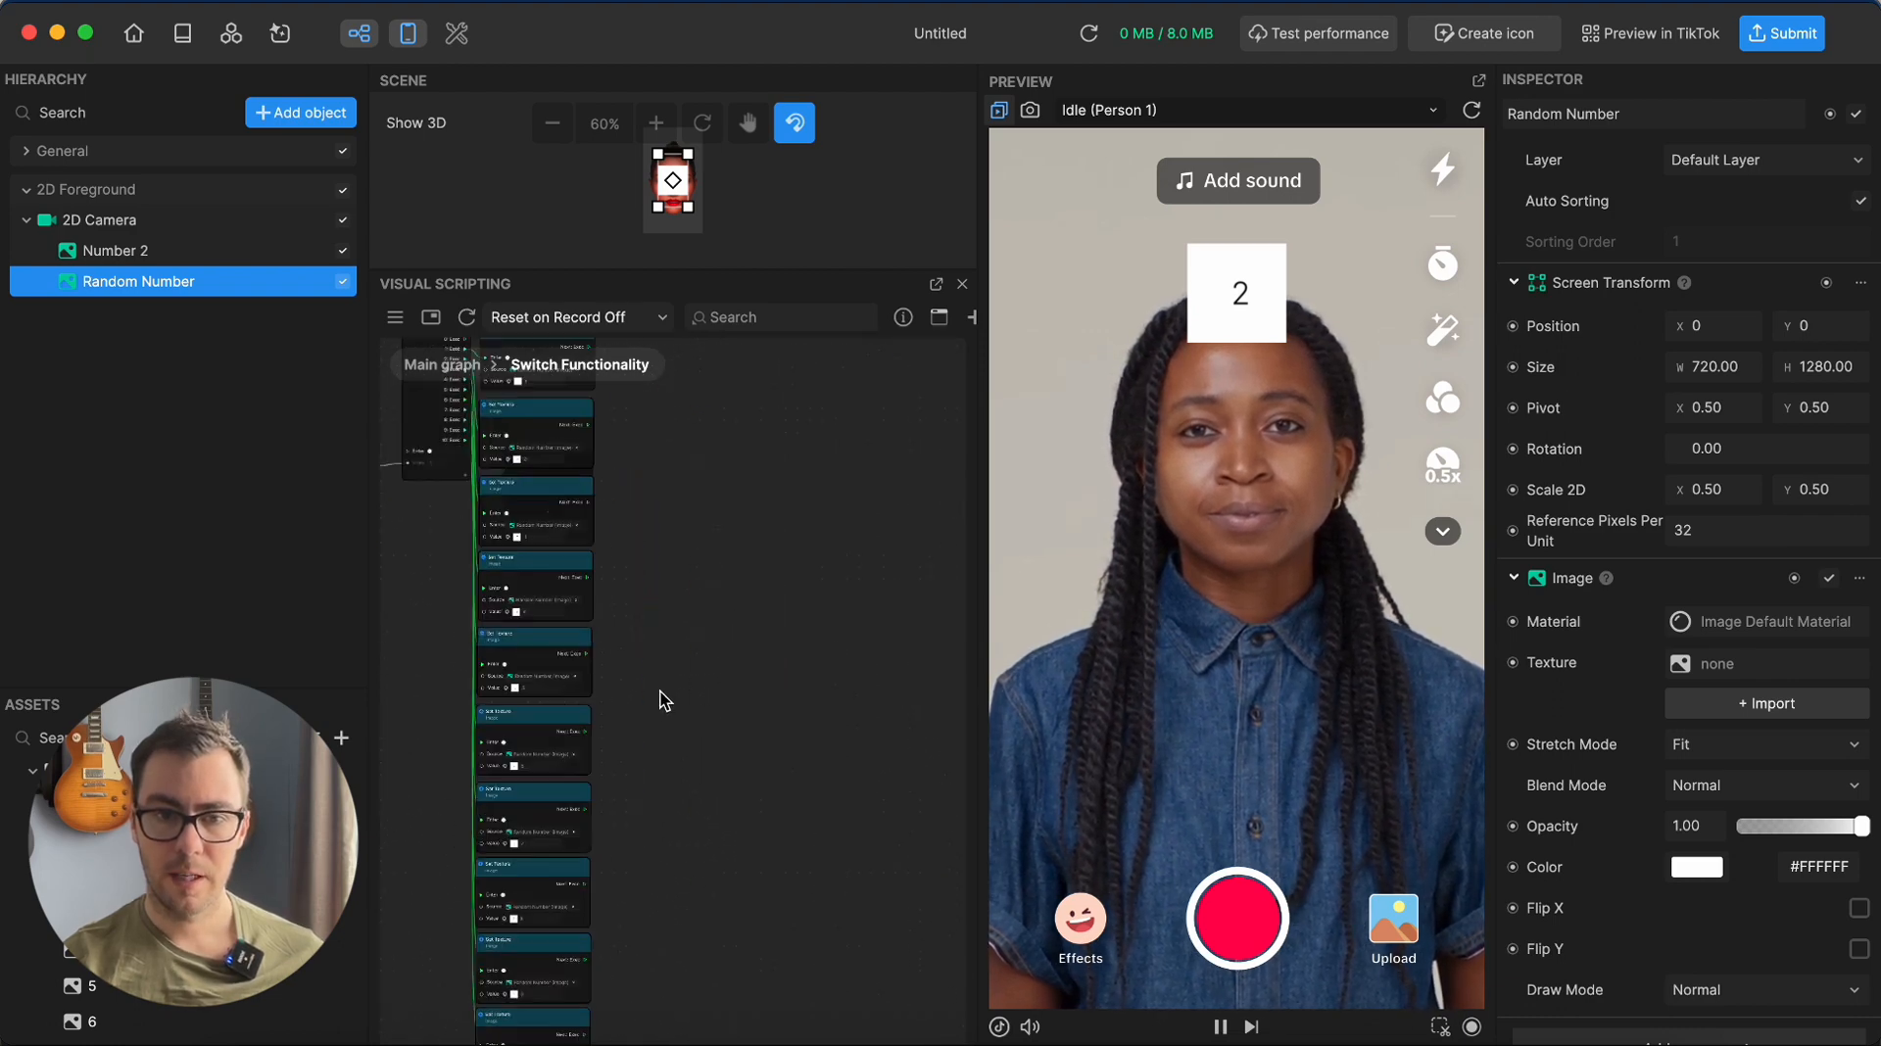
scroll(744, 680, up, 2)
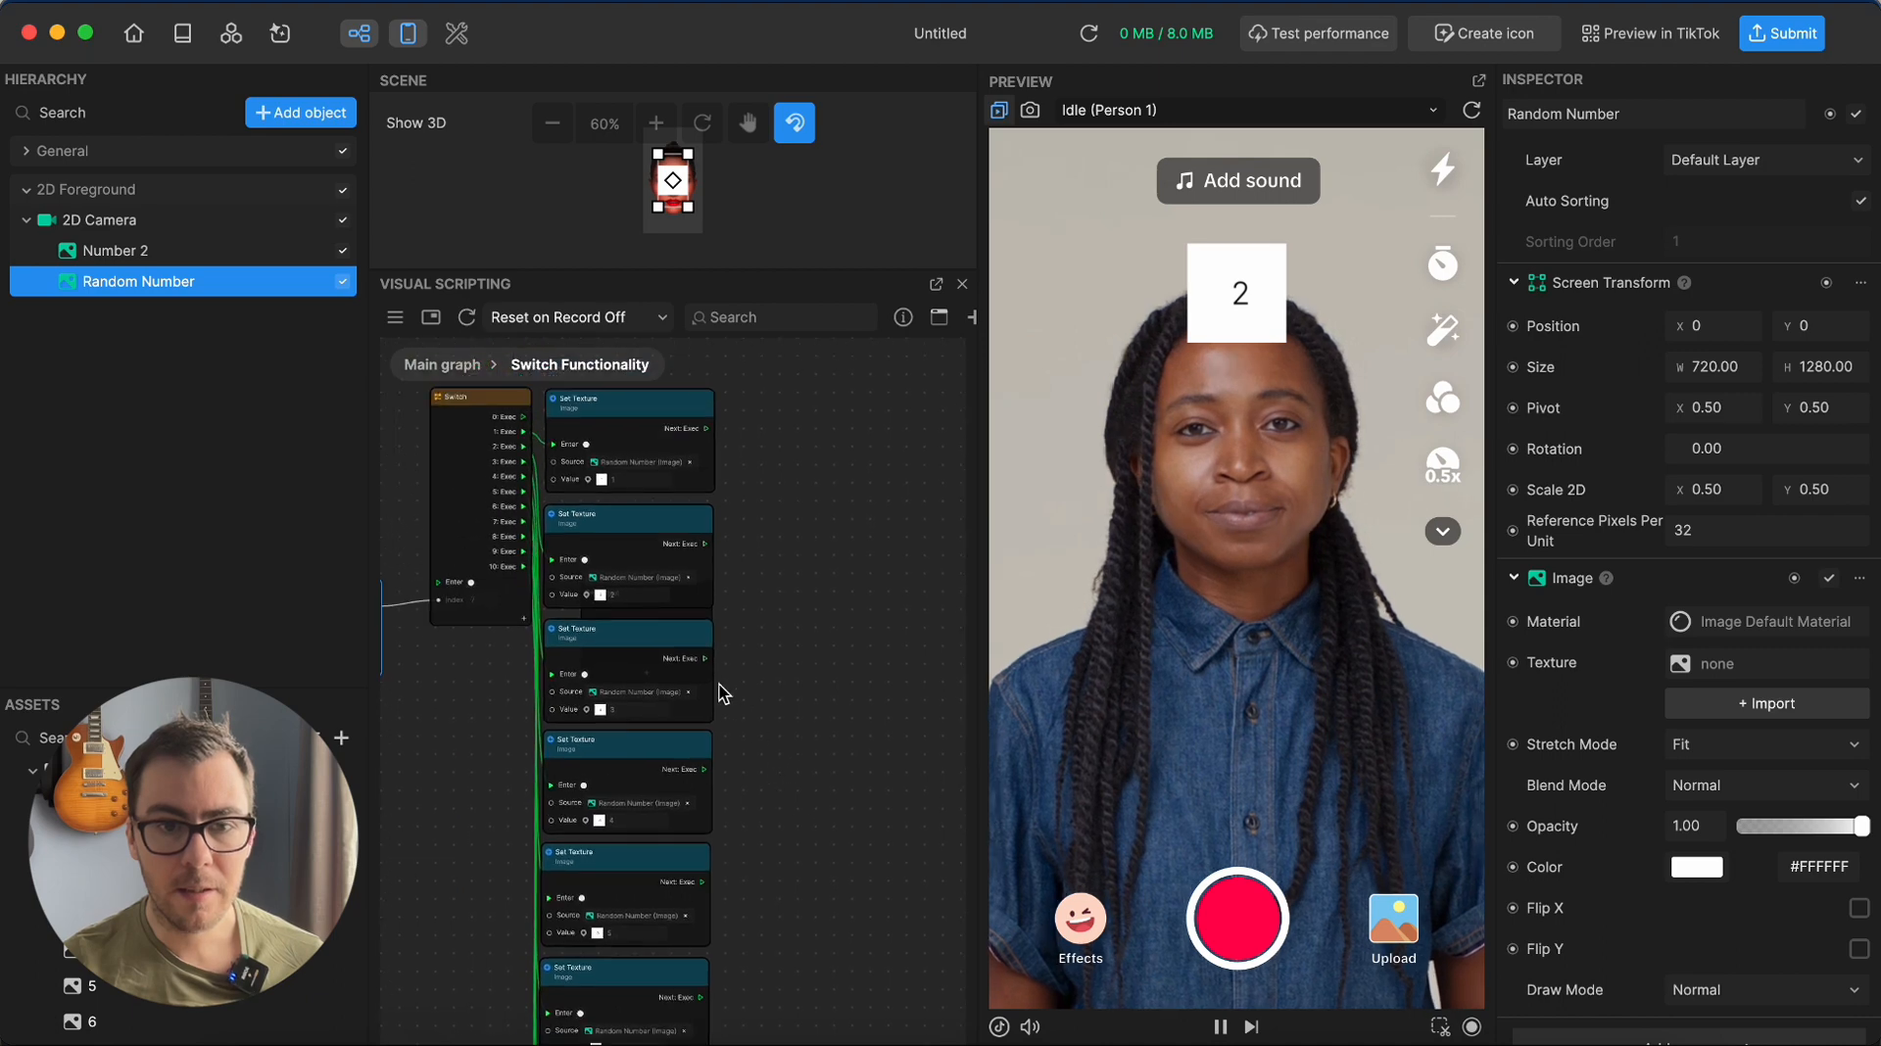
drag(711, 614, 796, 623)
middle_drag(772, 542, 889, 516)
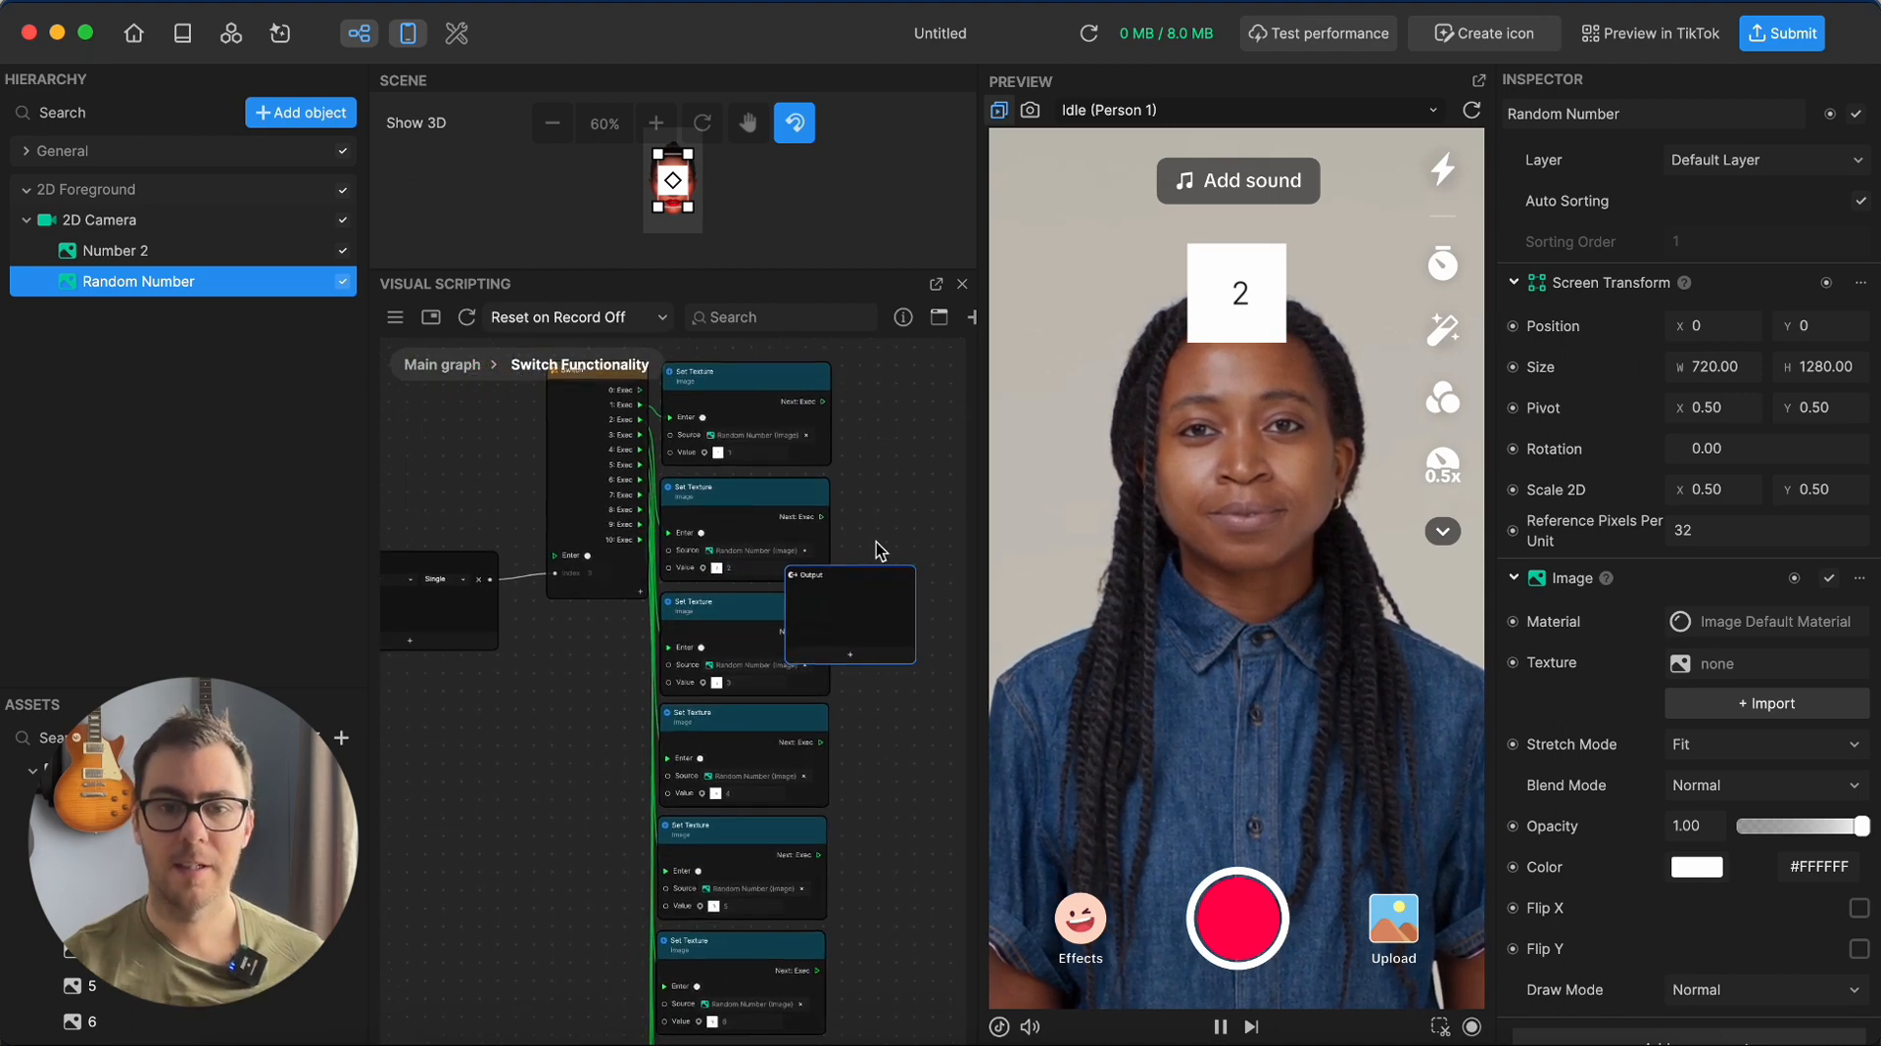
drag(808, 590, 456, 684)
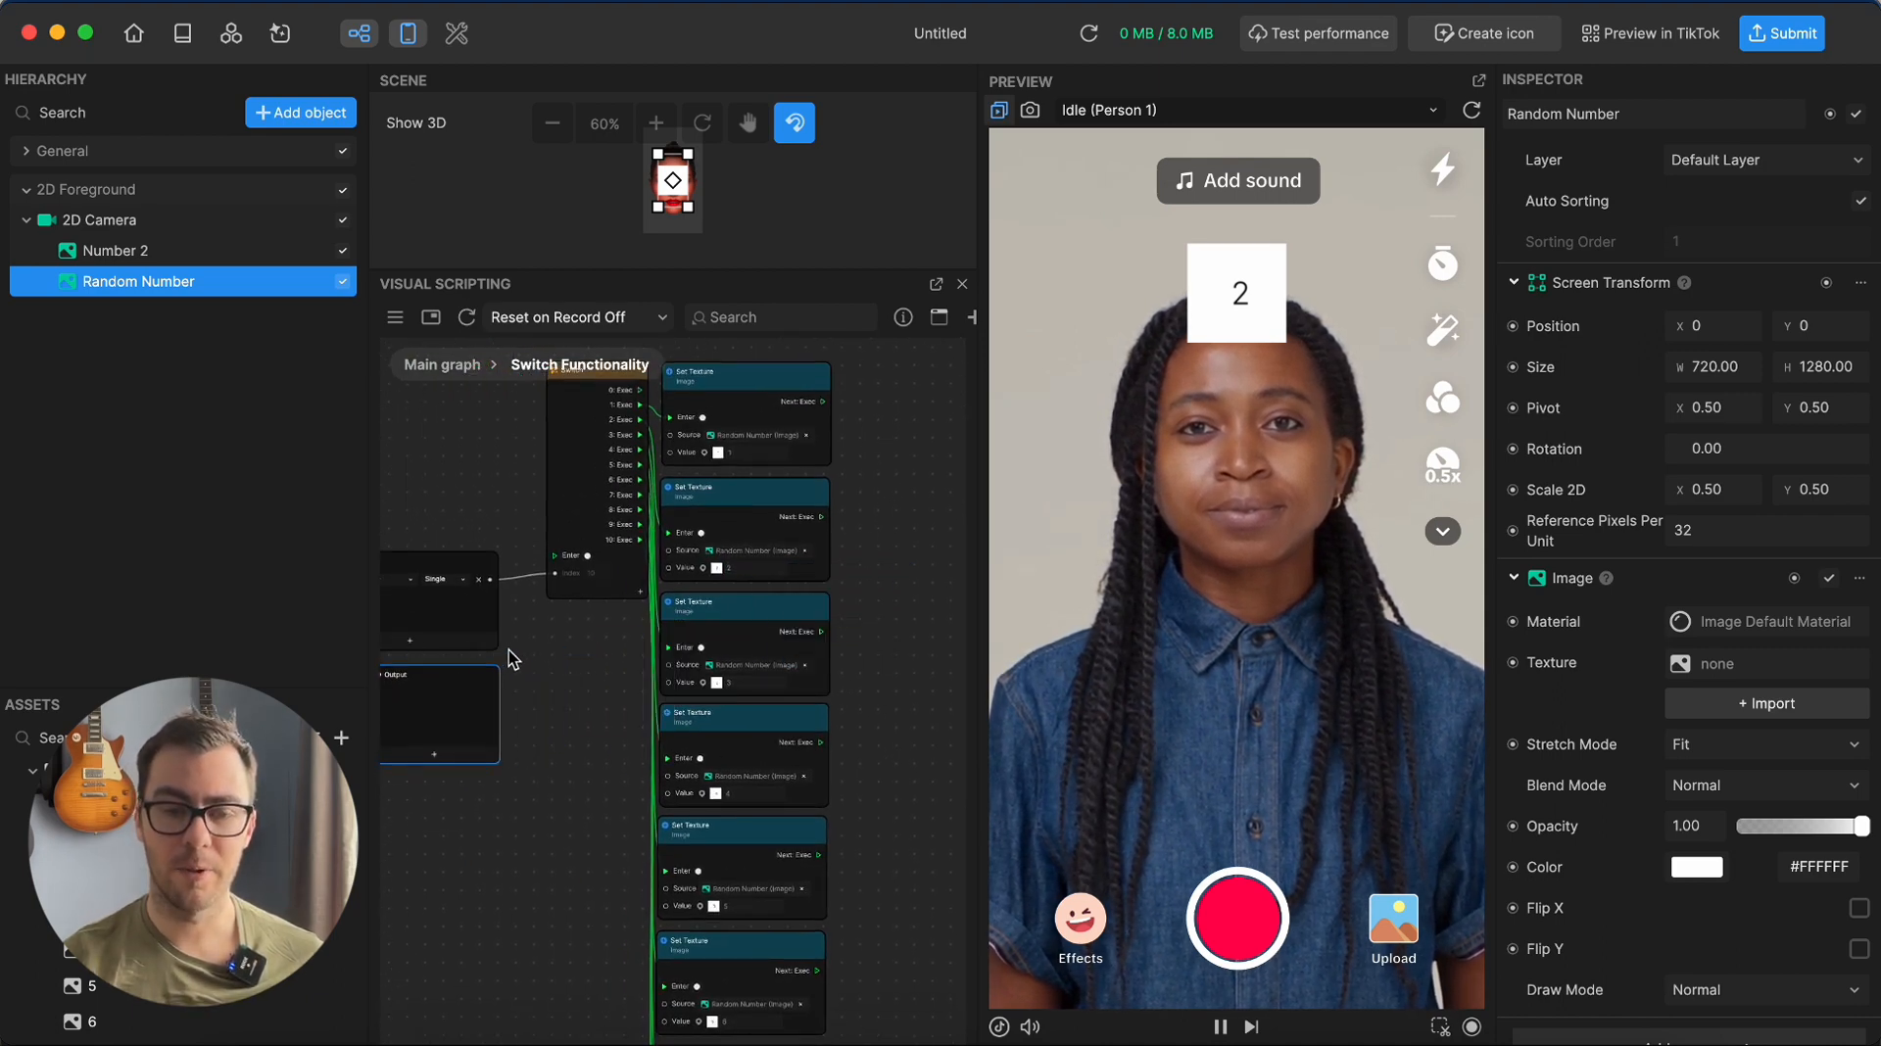
Add an Exec input to the subgraph's Input node and connect it to the Switch node's Enter
middle_drag(509, 649, 698, 704)
scroll(630, 653, up, 3)
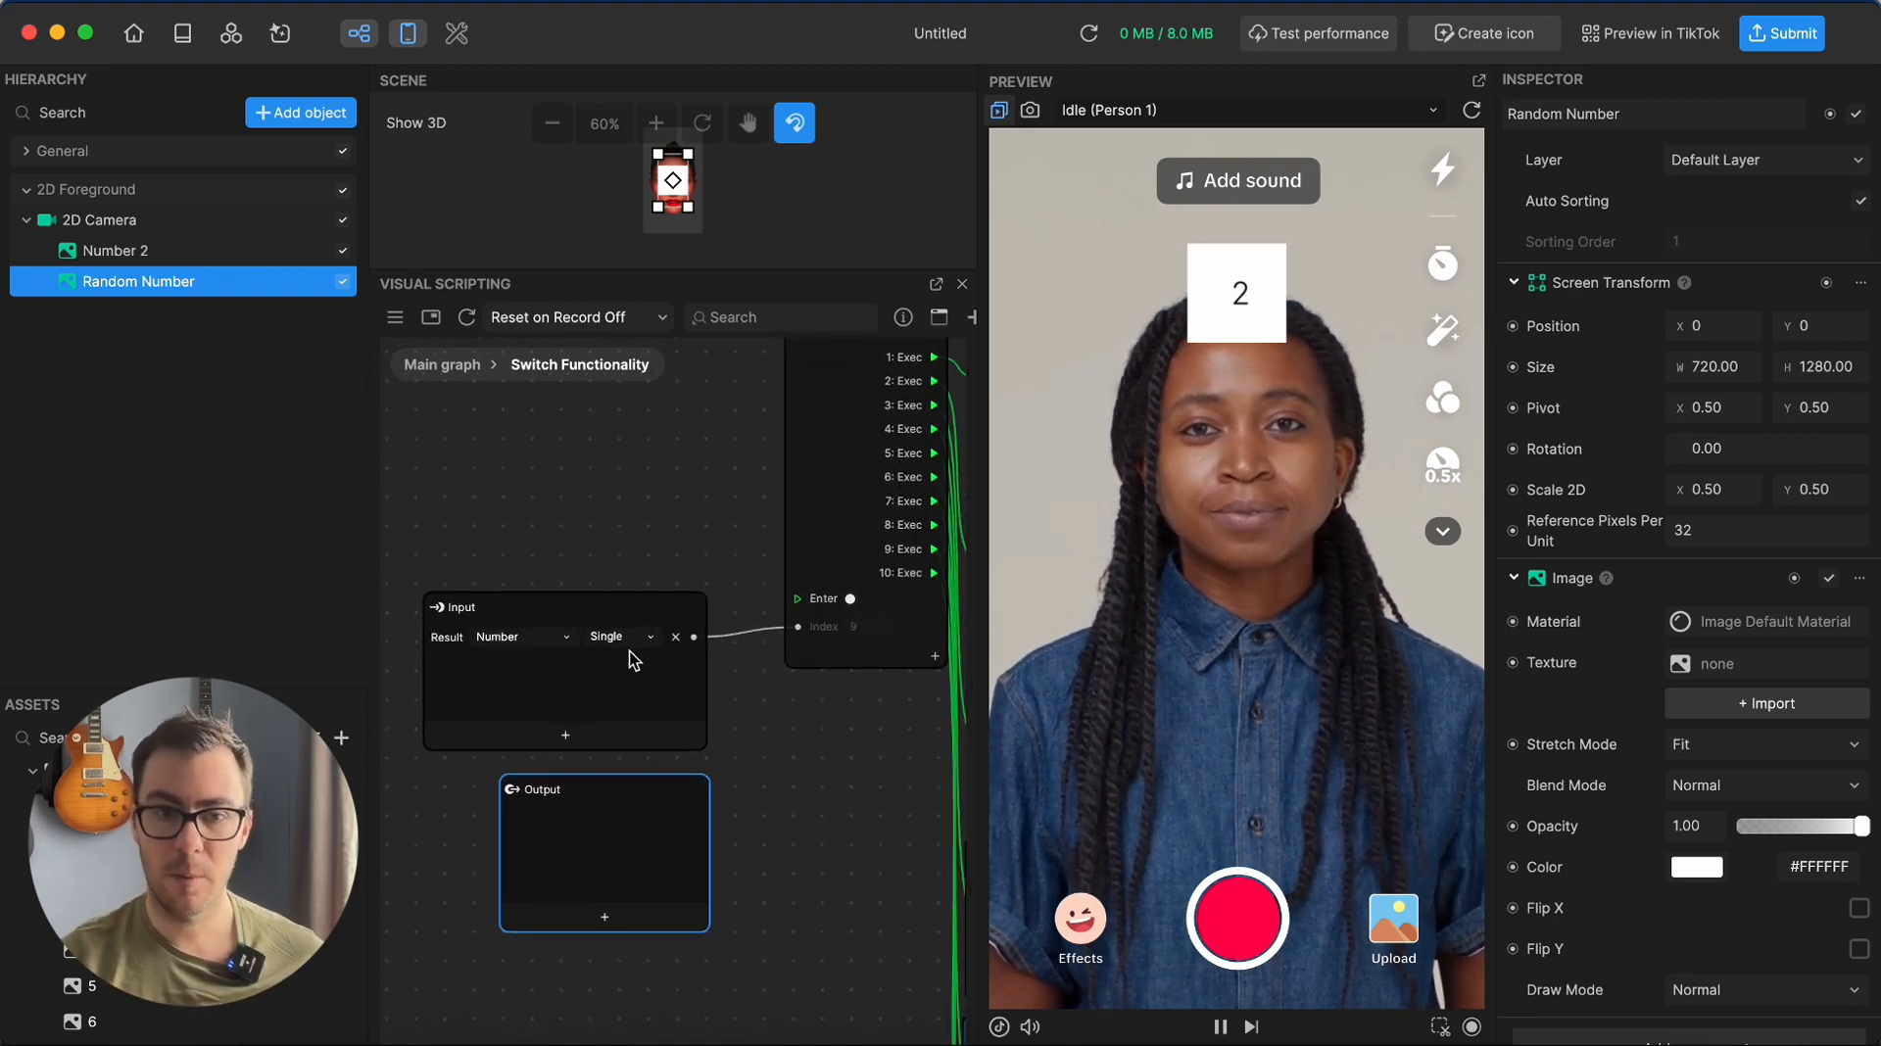
click(565, 735)
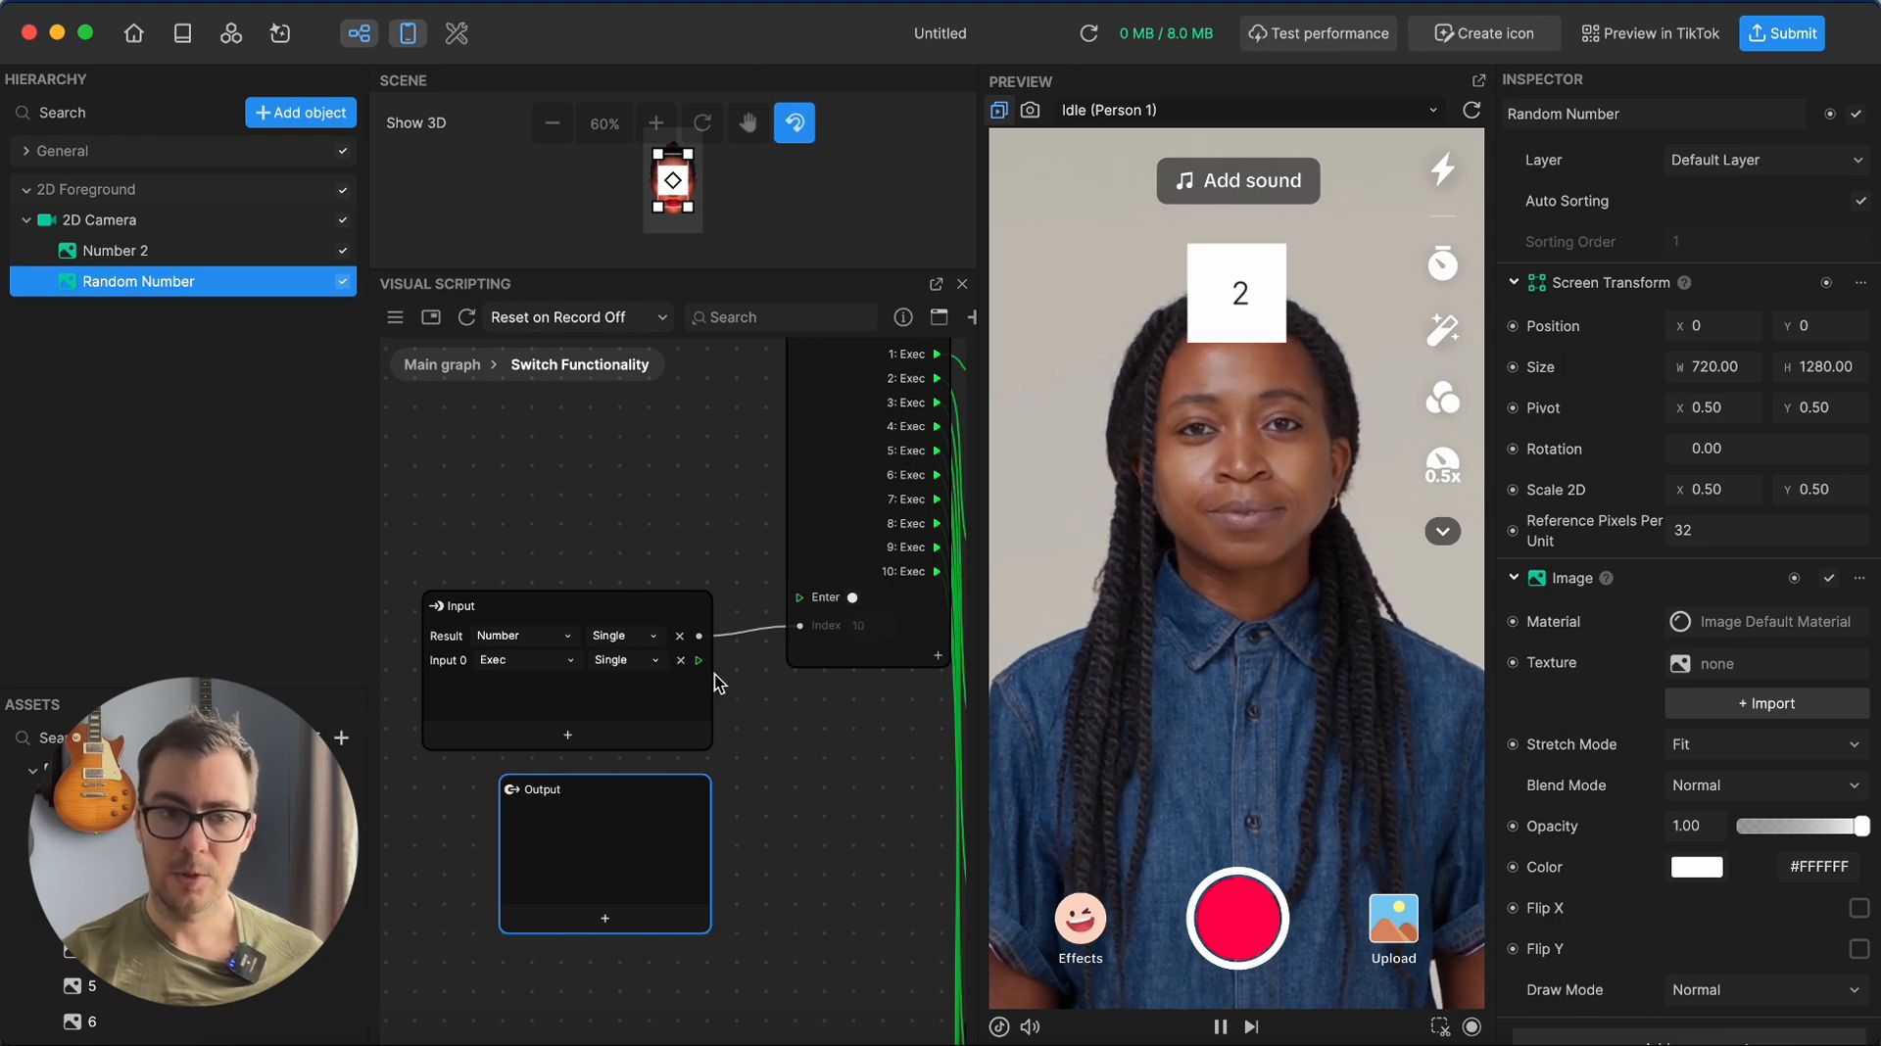
drag(699, 661, 796, 600)
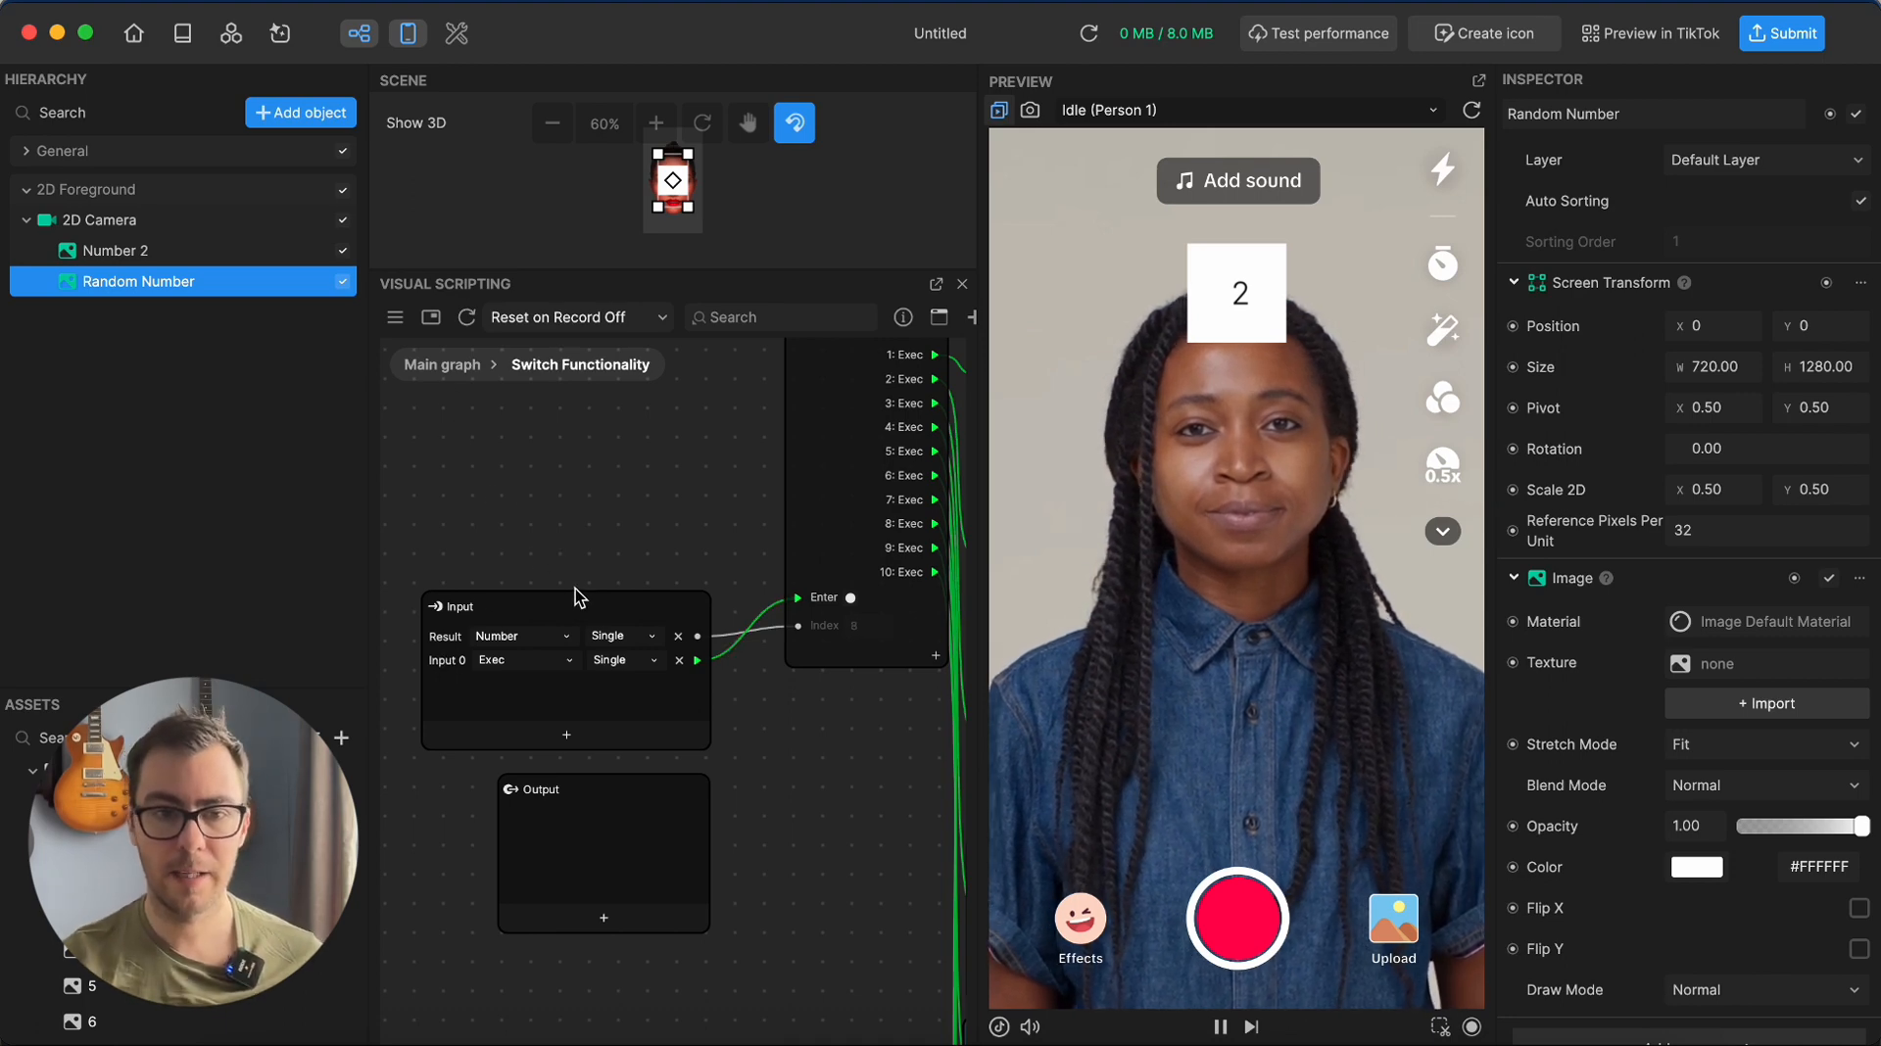
Return to the main graph and connect Set Visibility's Next output to Input 0 of the Switch Functionality subgraph
click(468, 379)
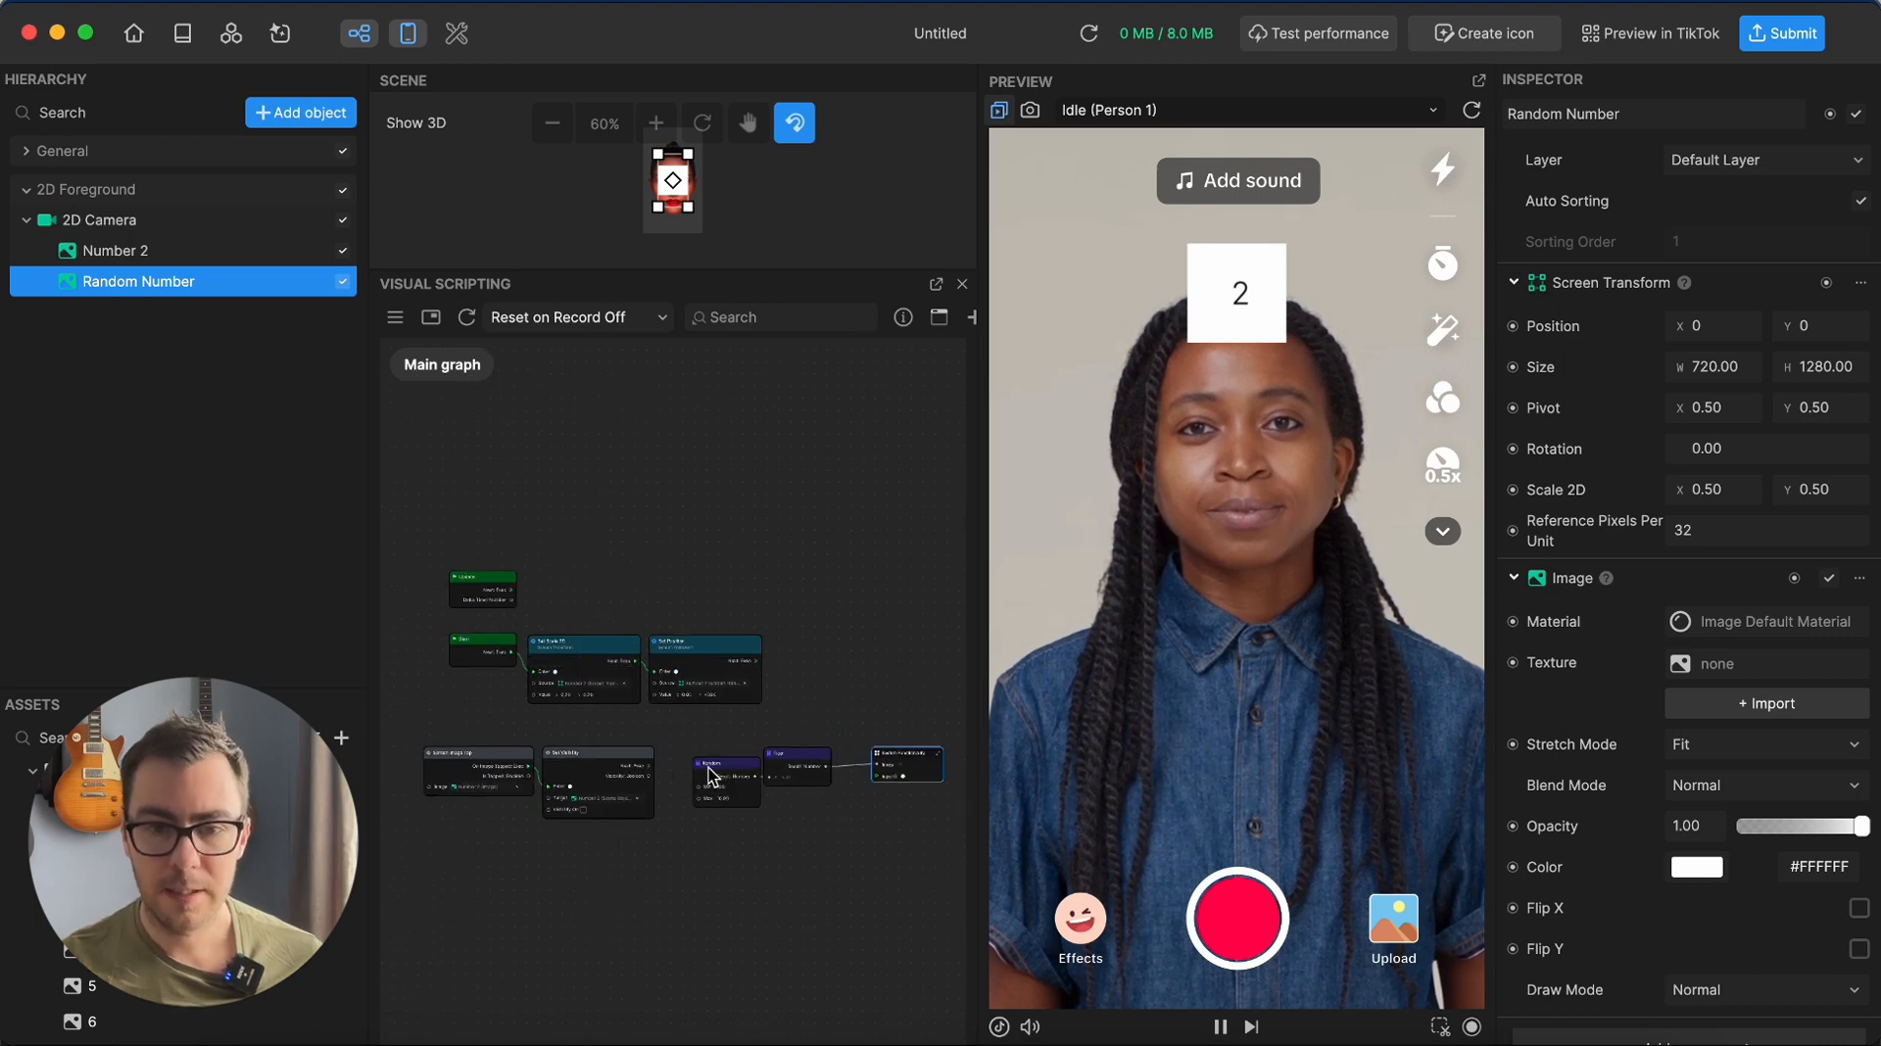
scroll(874, 792, up, 10)
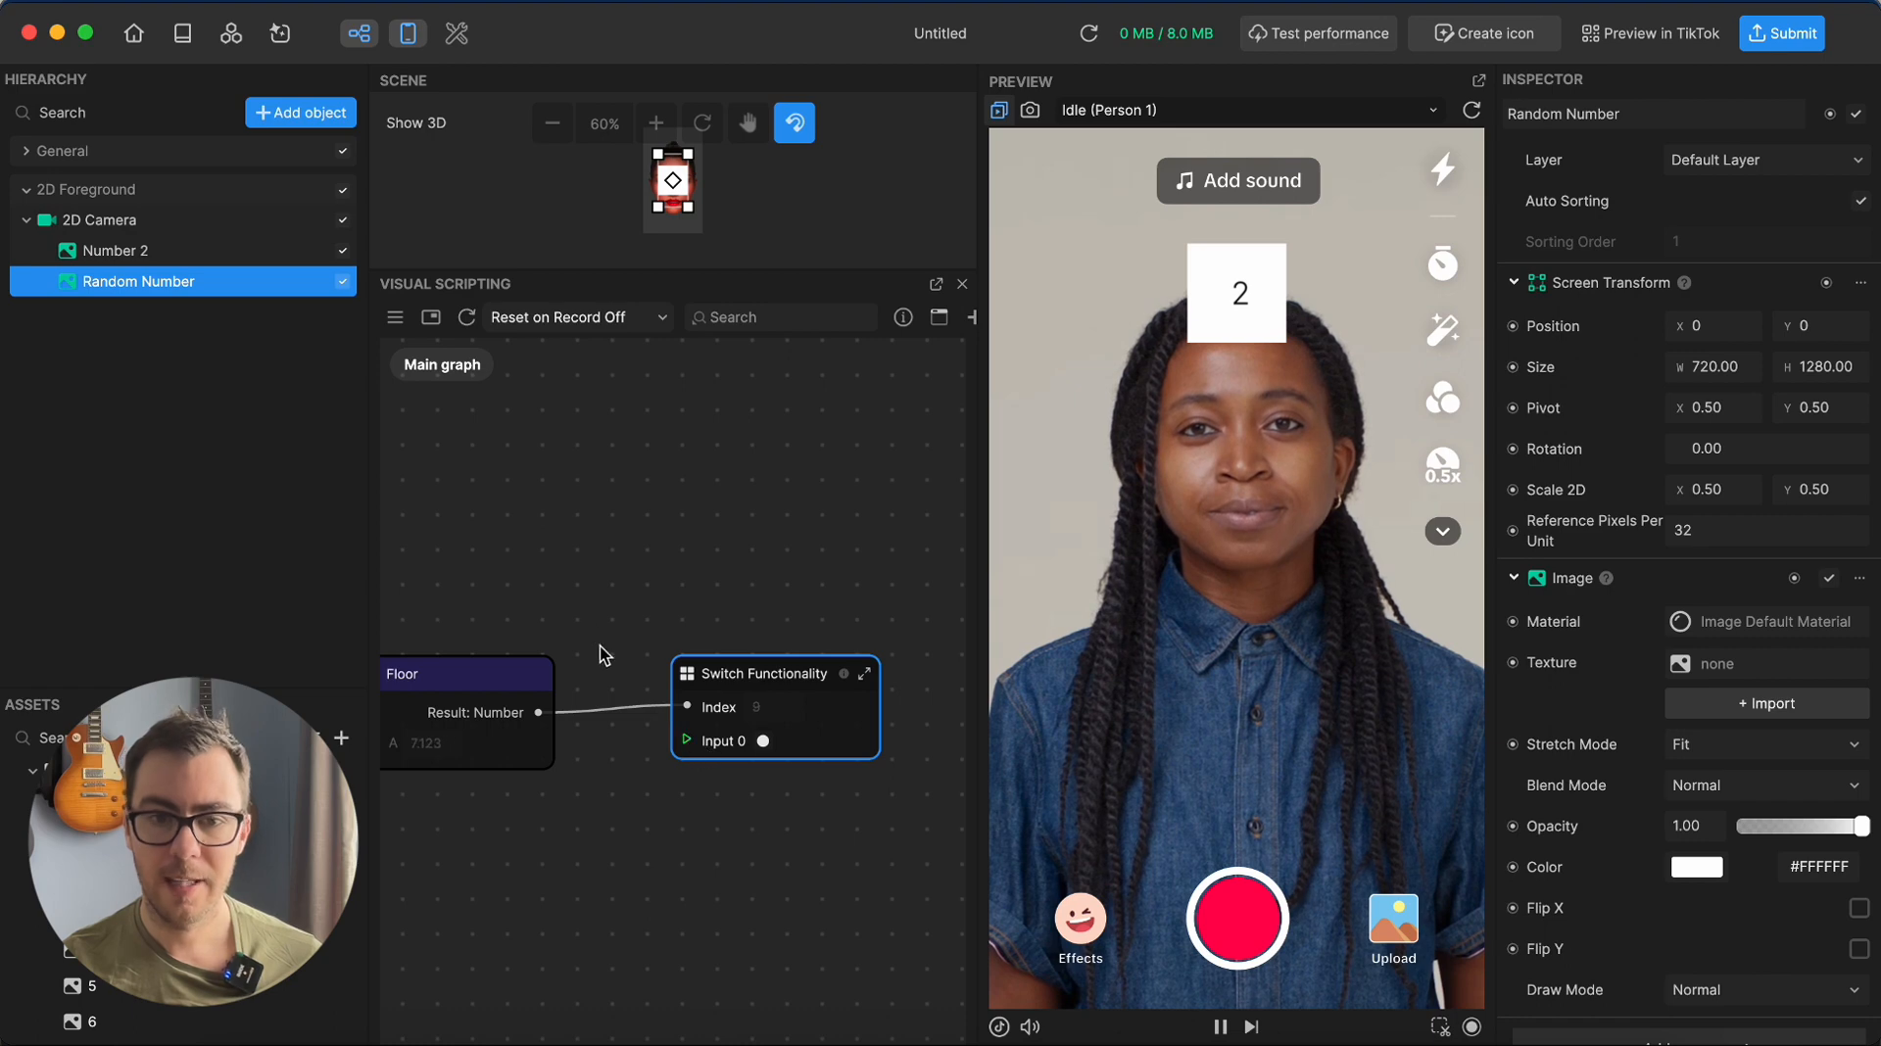
middle_drag(586, 598, 815, 565)
scroll(784, 580, down, 2)
scroll(784, 588, down, 4)
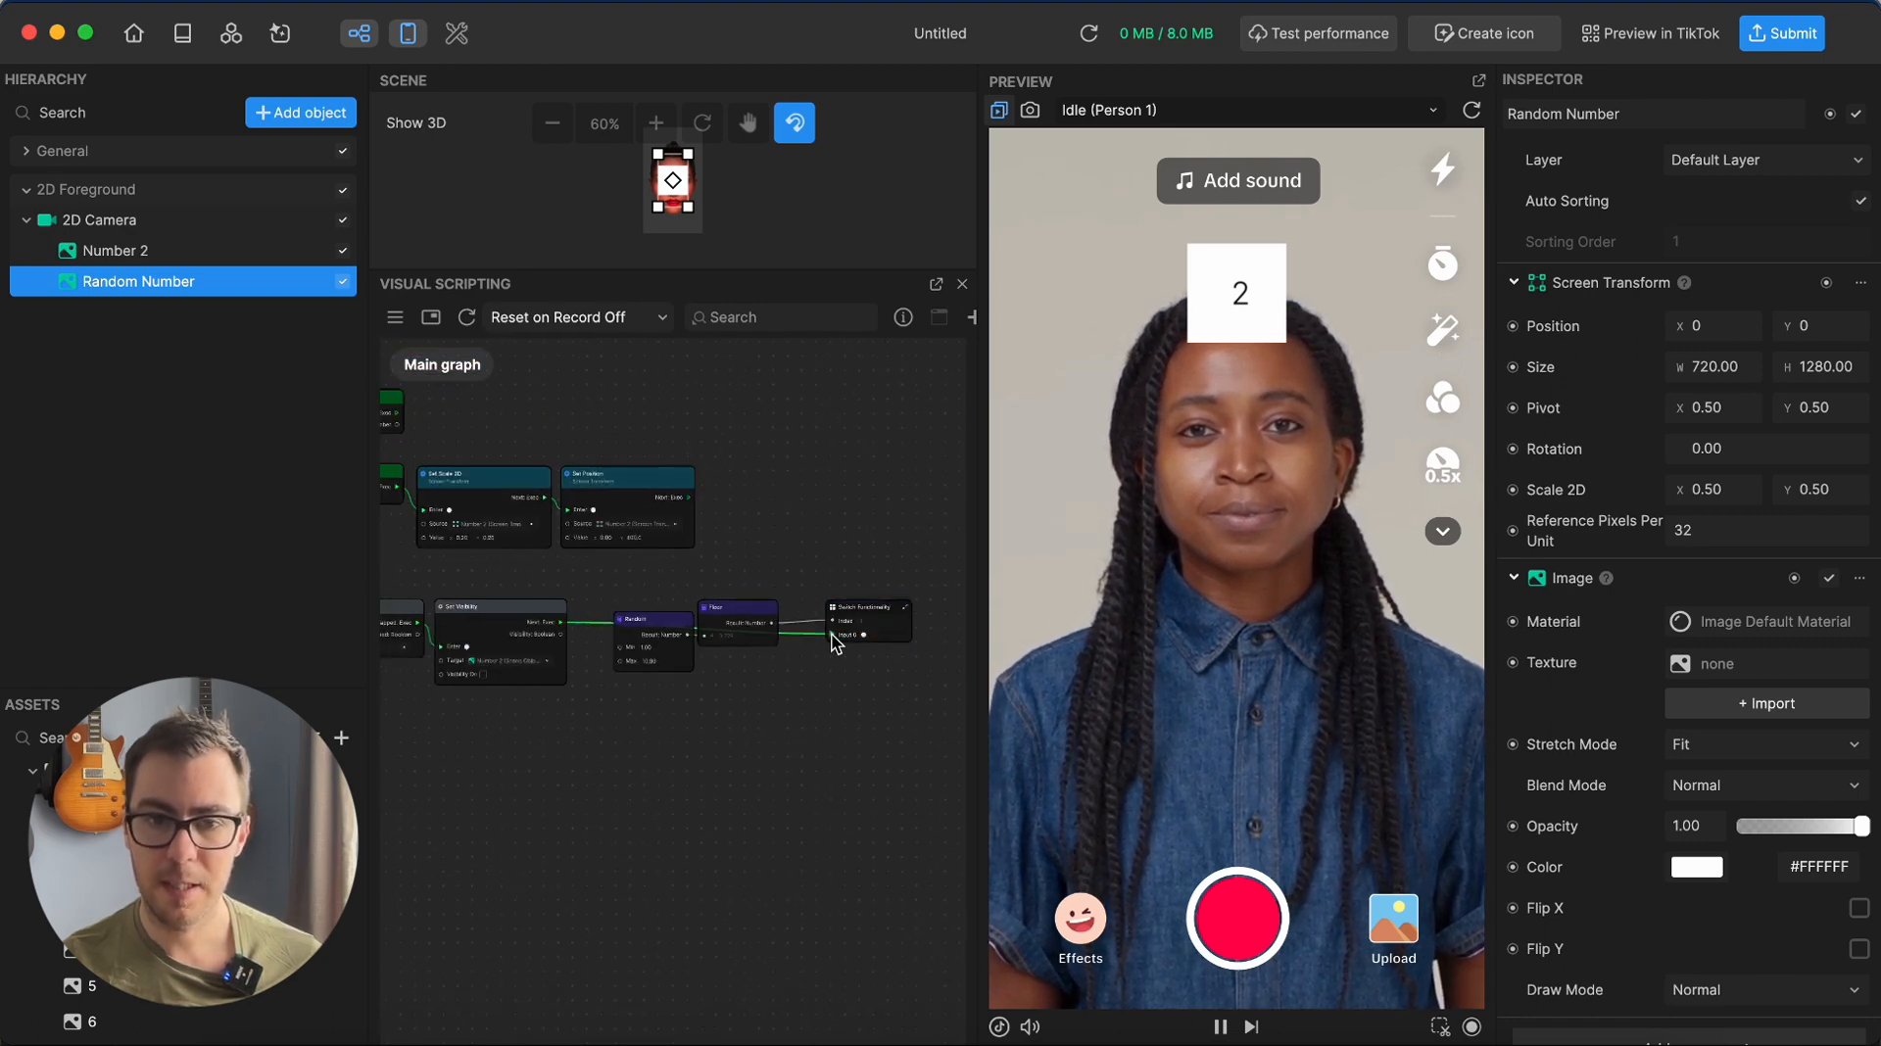
Test the effect by tapping the number image in the preview, and reset the preview
scroll(833, 642, up, 4)
scroll(718, 617, up, 2)
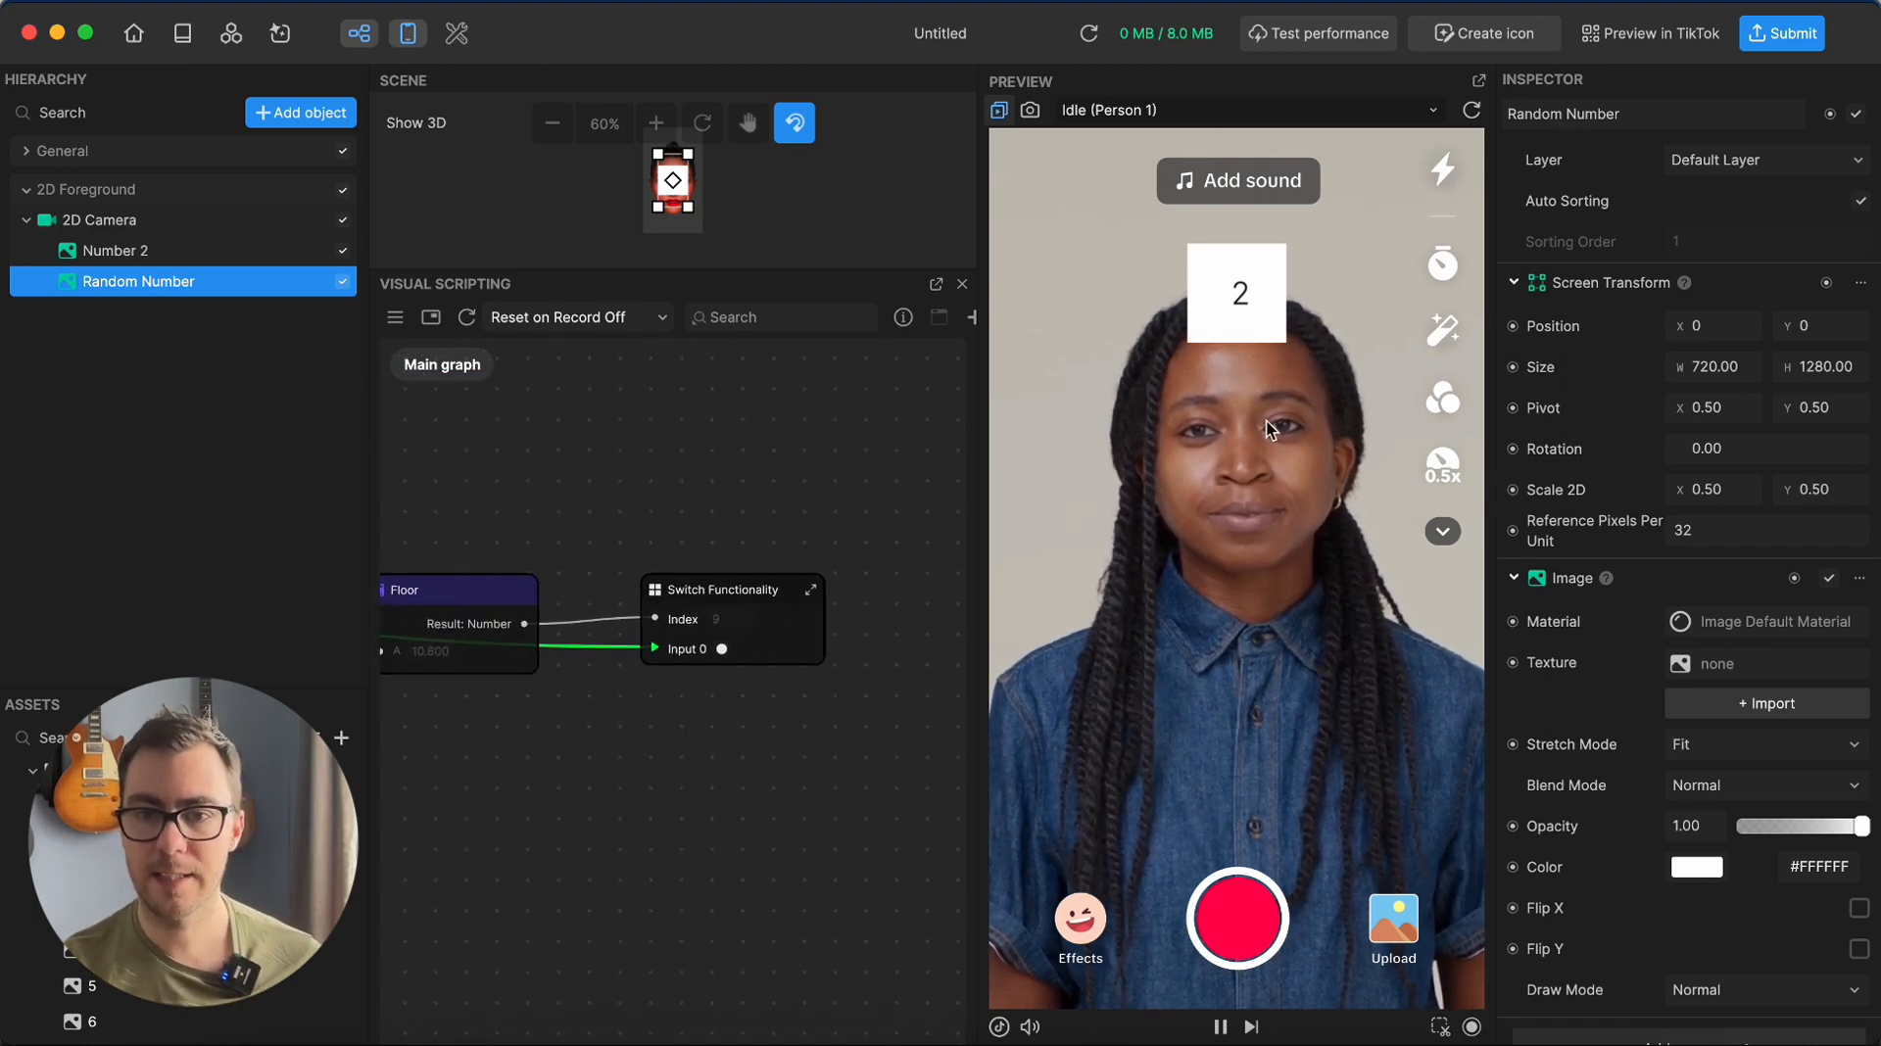
click(1216, 327)
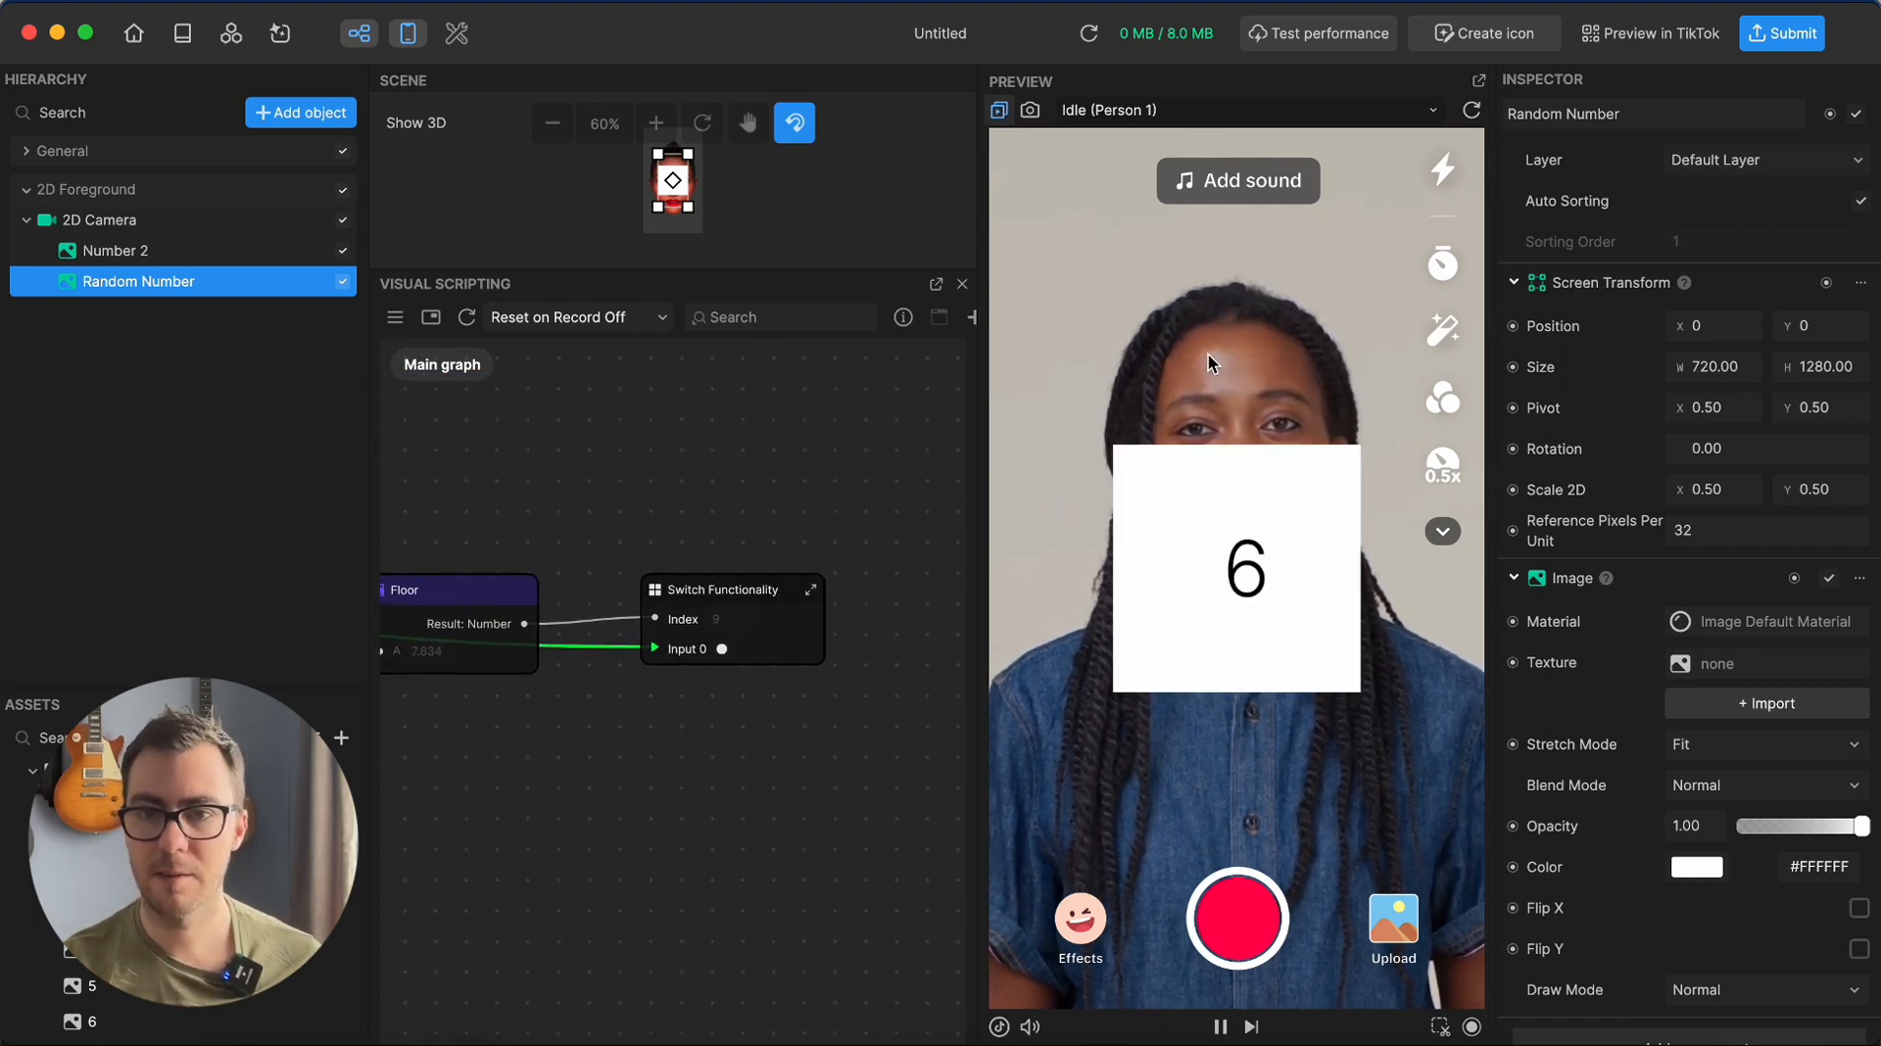
click(1472, 111)
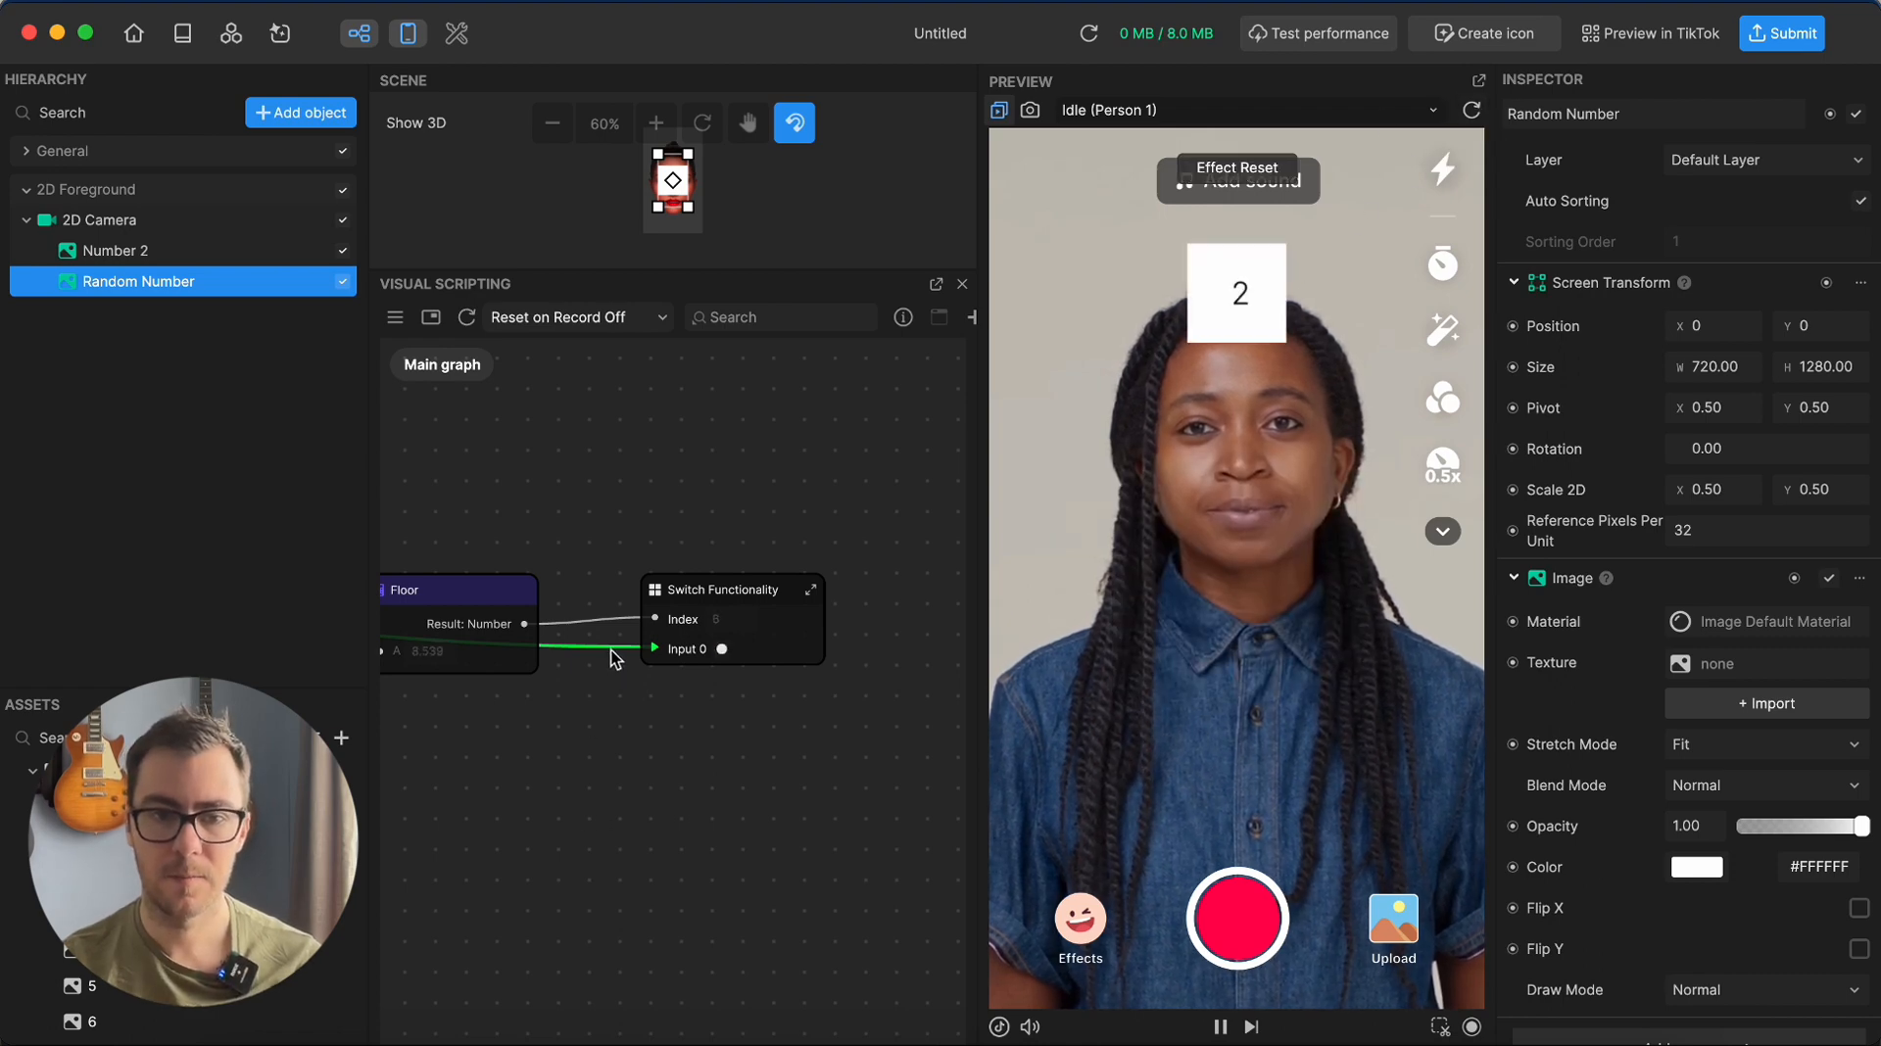
Delete the execution connection into Switch Functionality's Input 0 and move the subgraph up, clear of the Floor node's row
scroll(607, 654, up, 3)
right_click(603, 656)
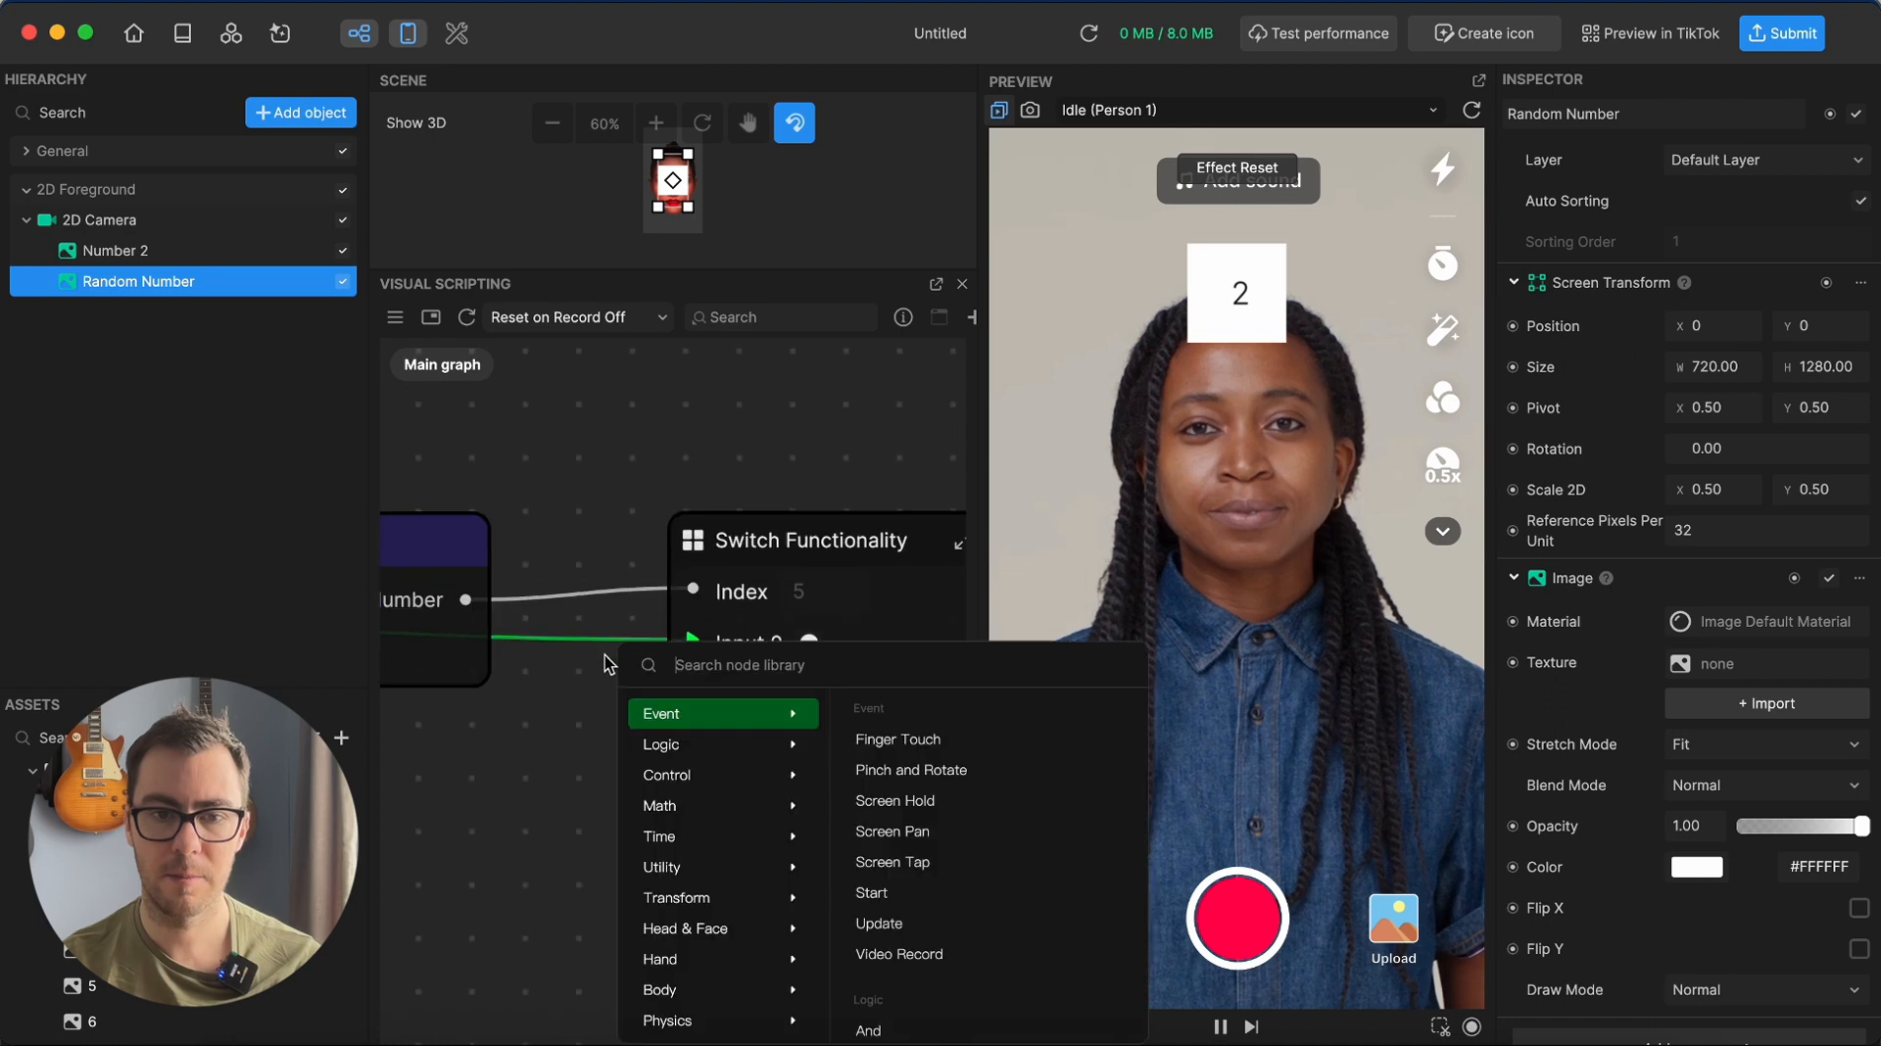
scroll(603, 655, up, 2)
click(596, 642)
right_click(596, 639)
click(641, 628)
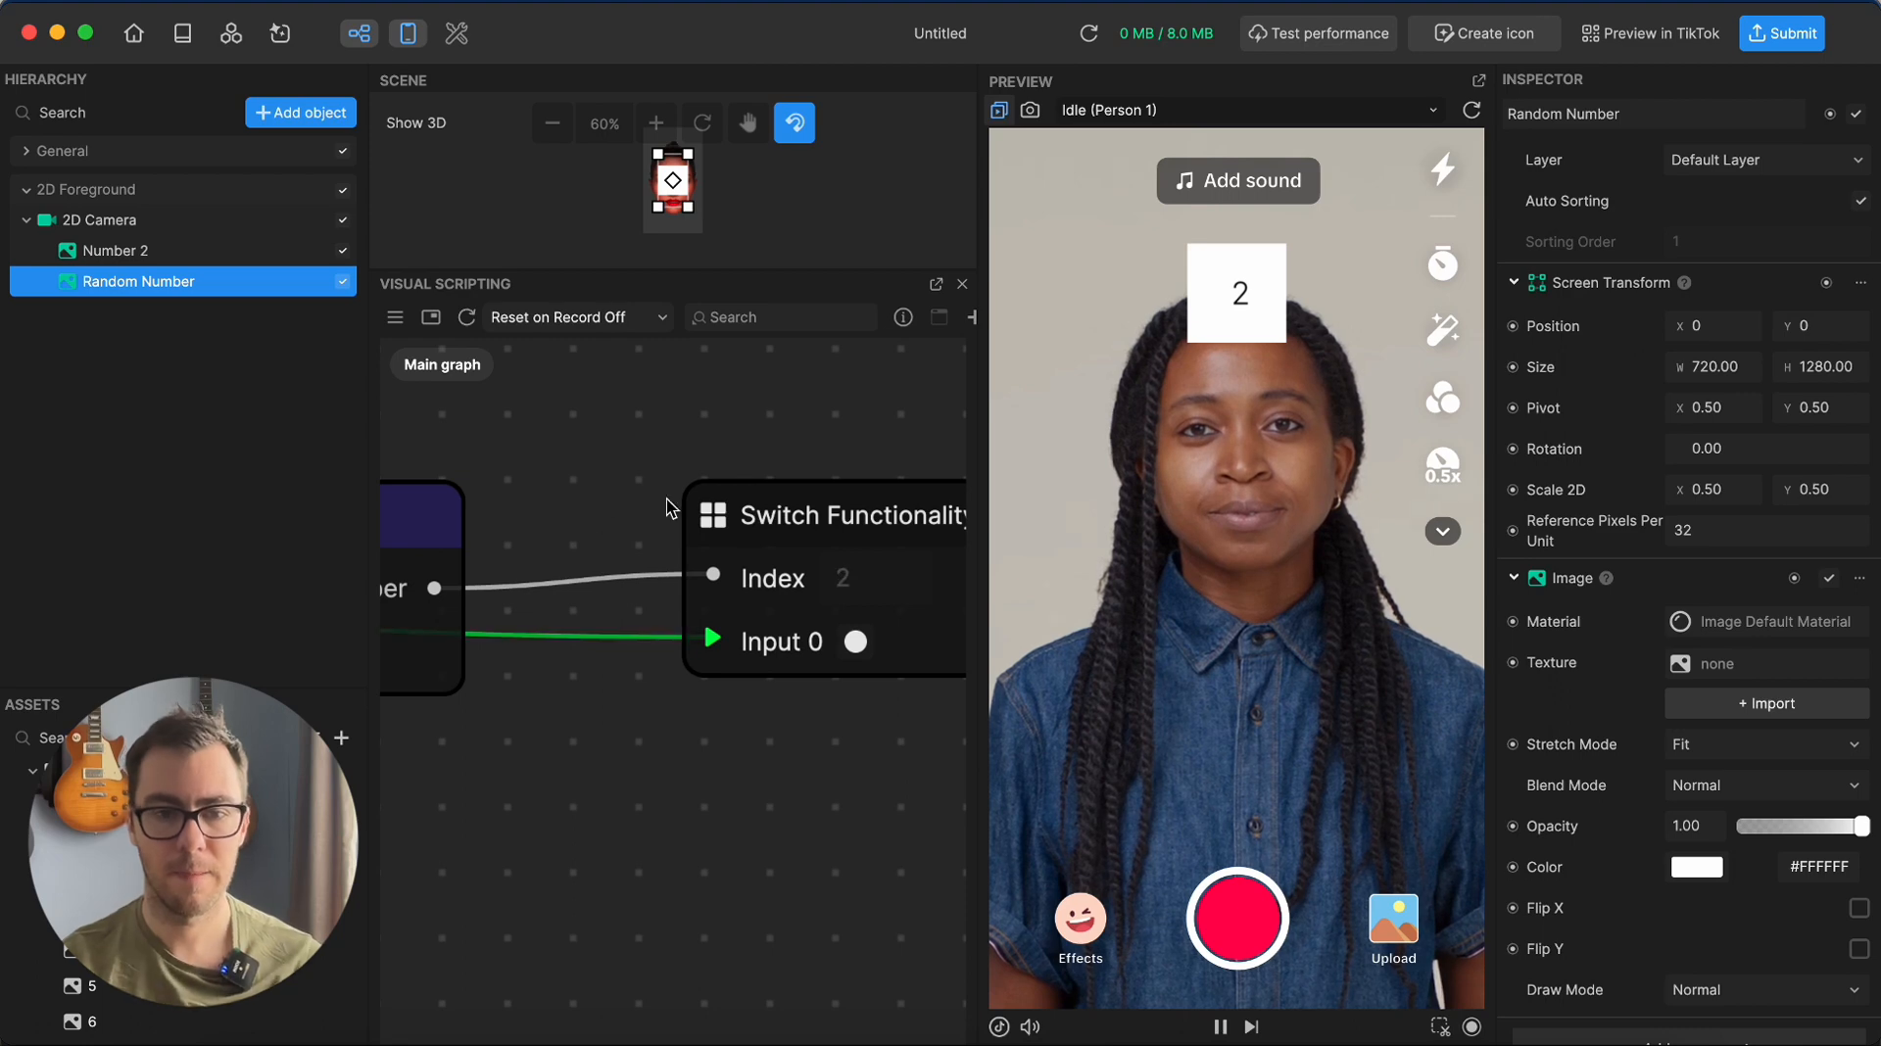
drag(688, 499, 783, 800)
click(620, 927)
key(BackSpace)
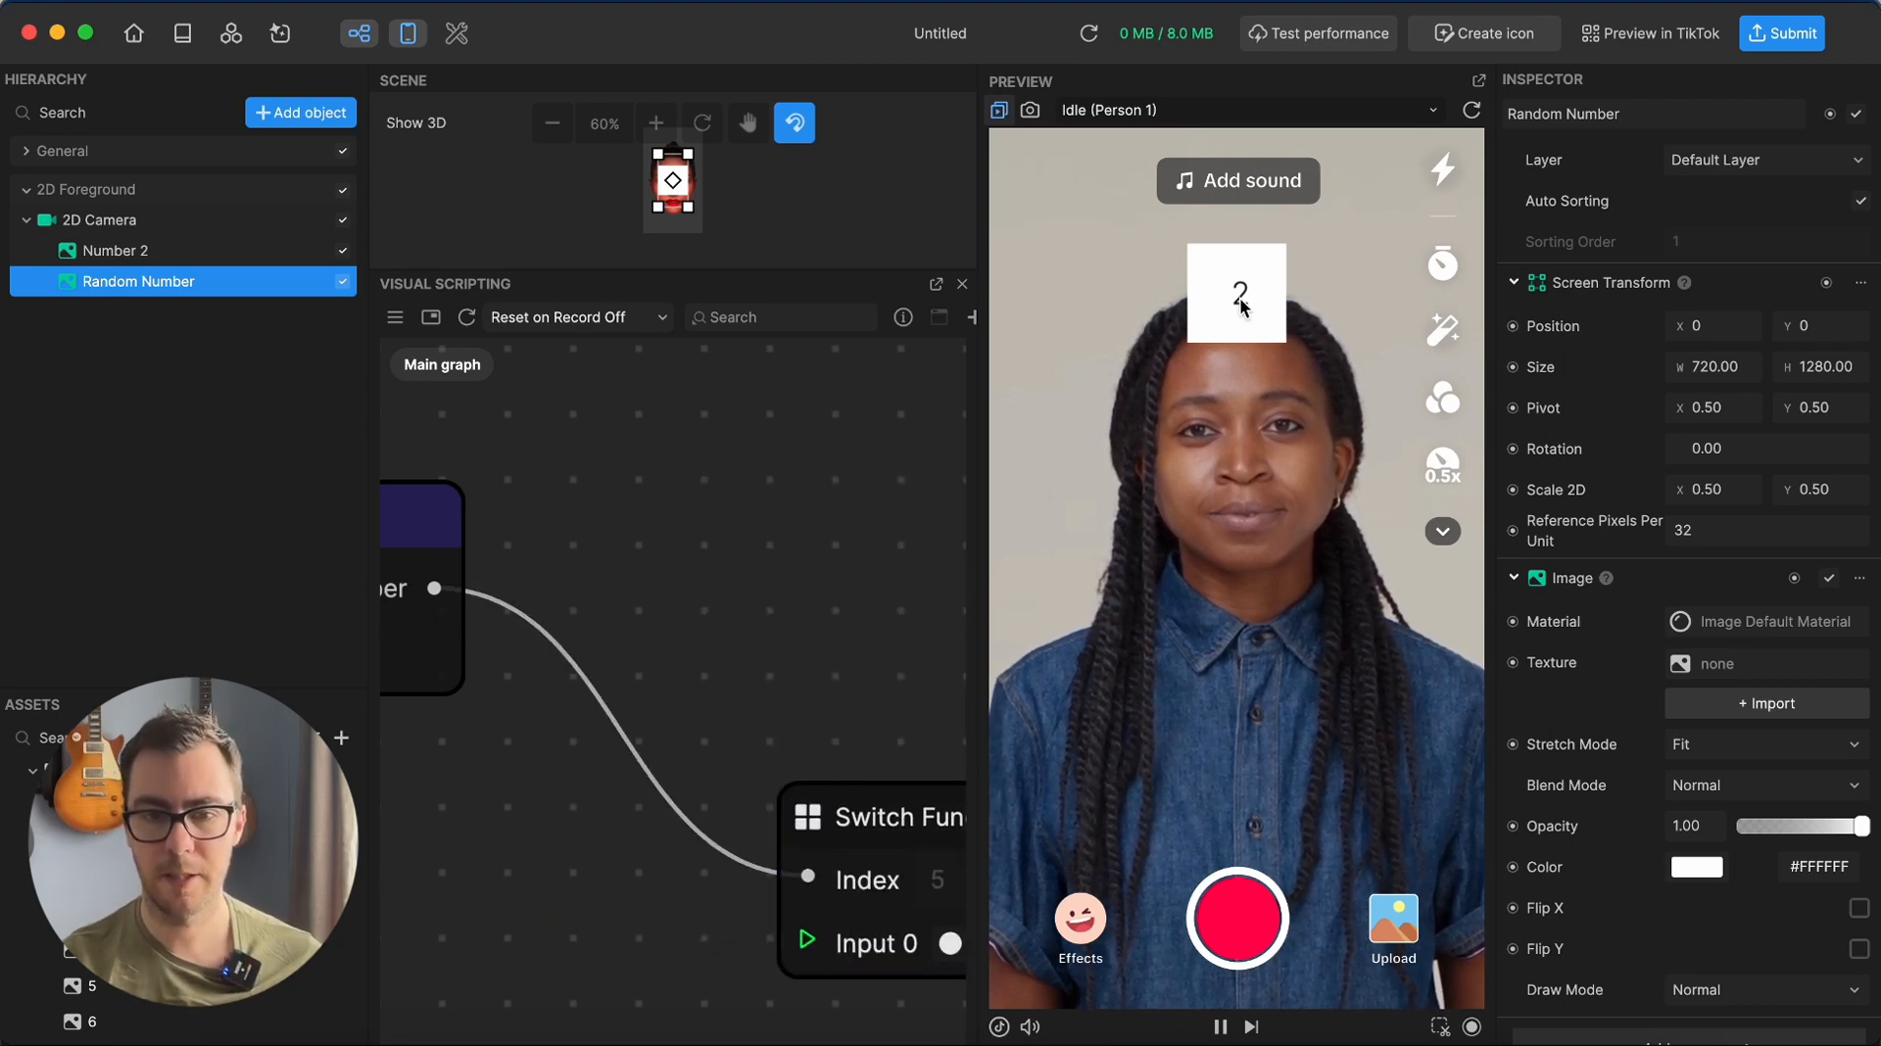
scroll(730, 694, down, 5)
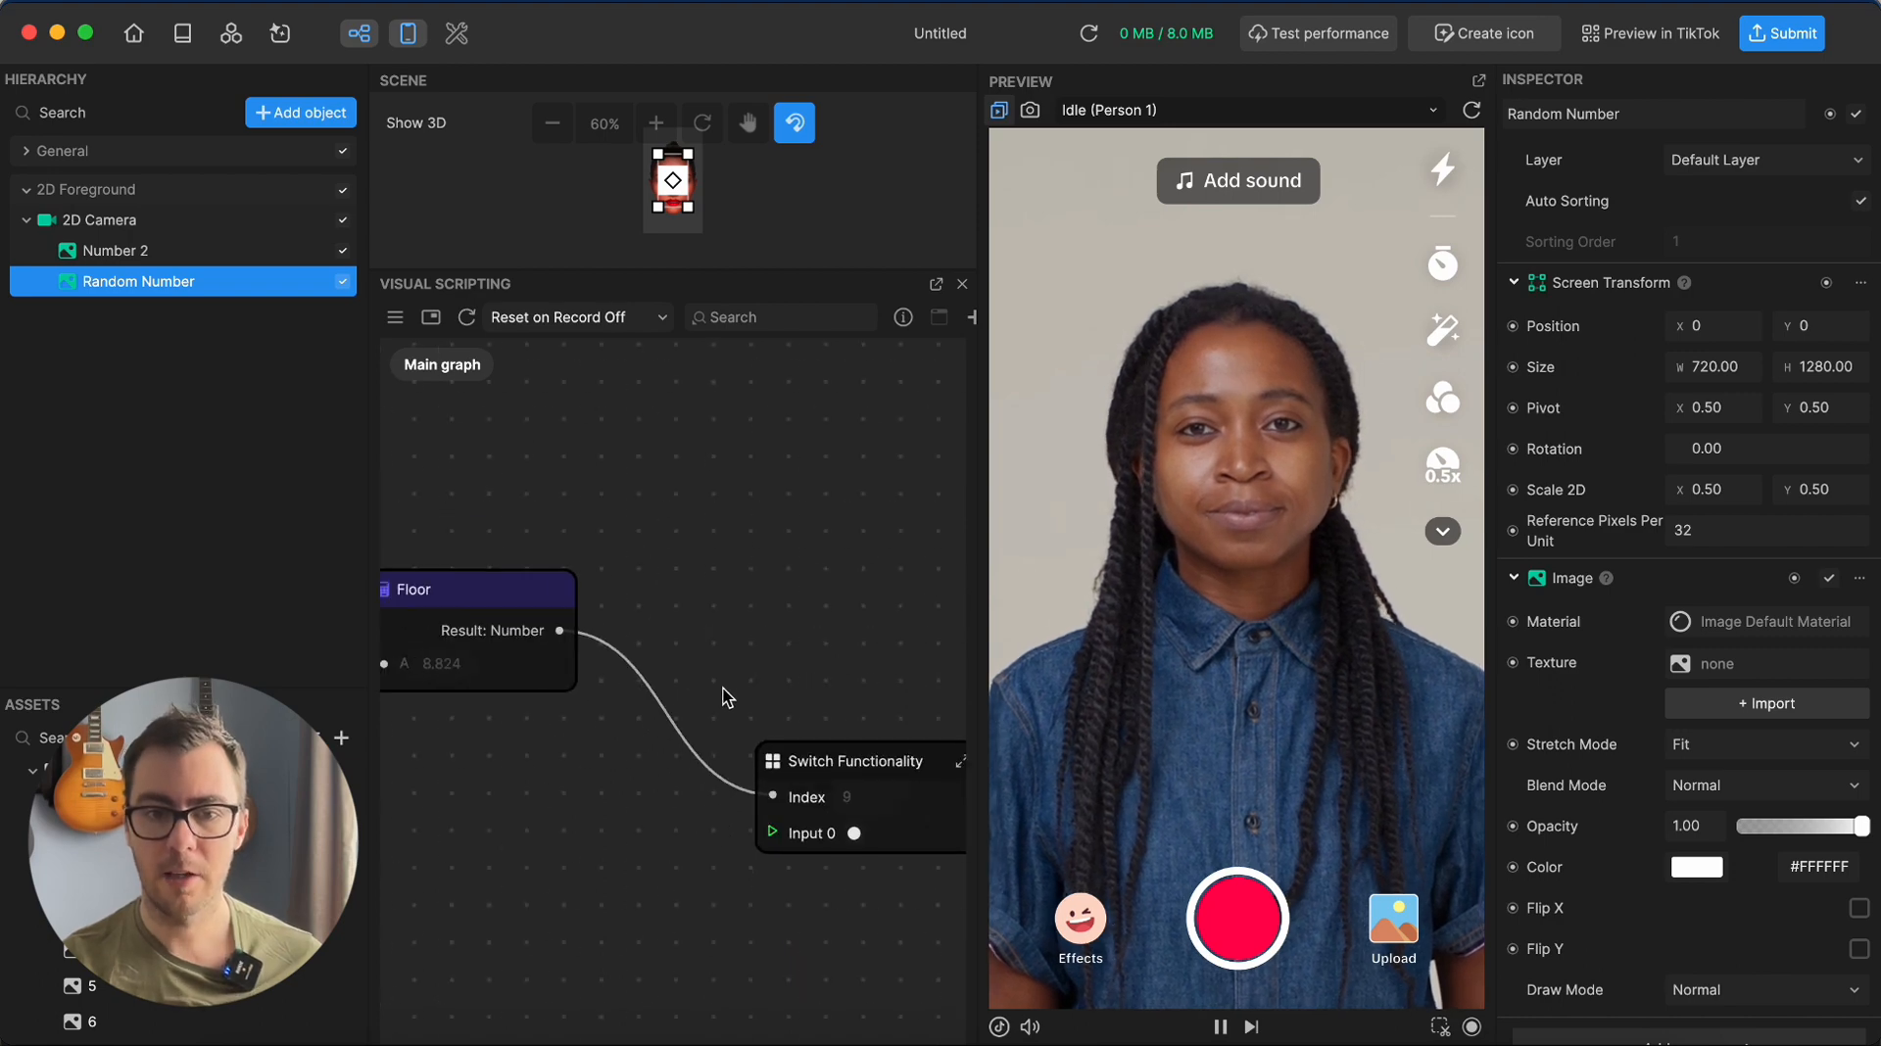
drag(772, 747, 826, 480)
Add an If node beside the Floor node and connect Set Visibility's Next output to its Enter
right_click(795, 727)
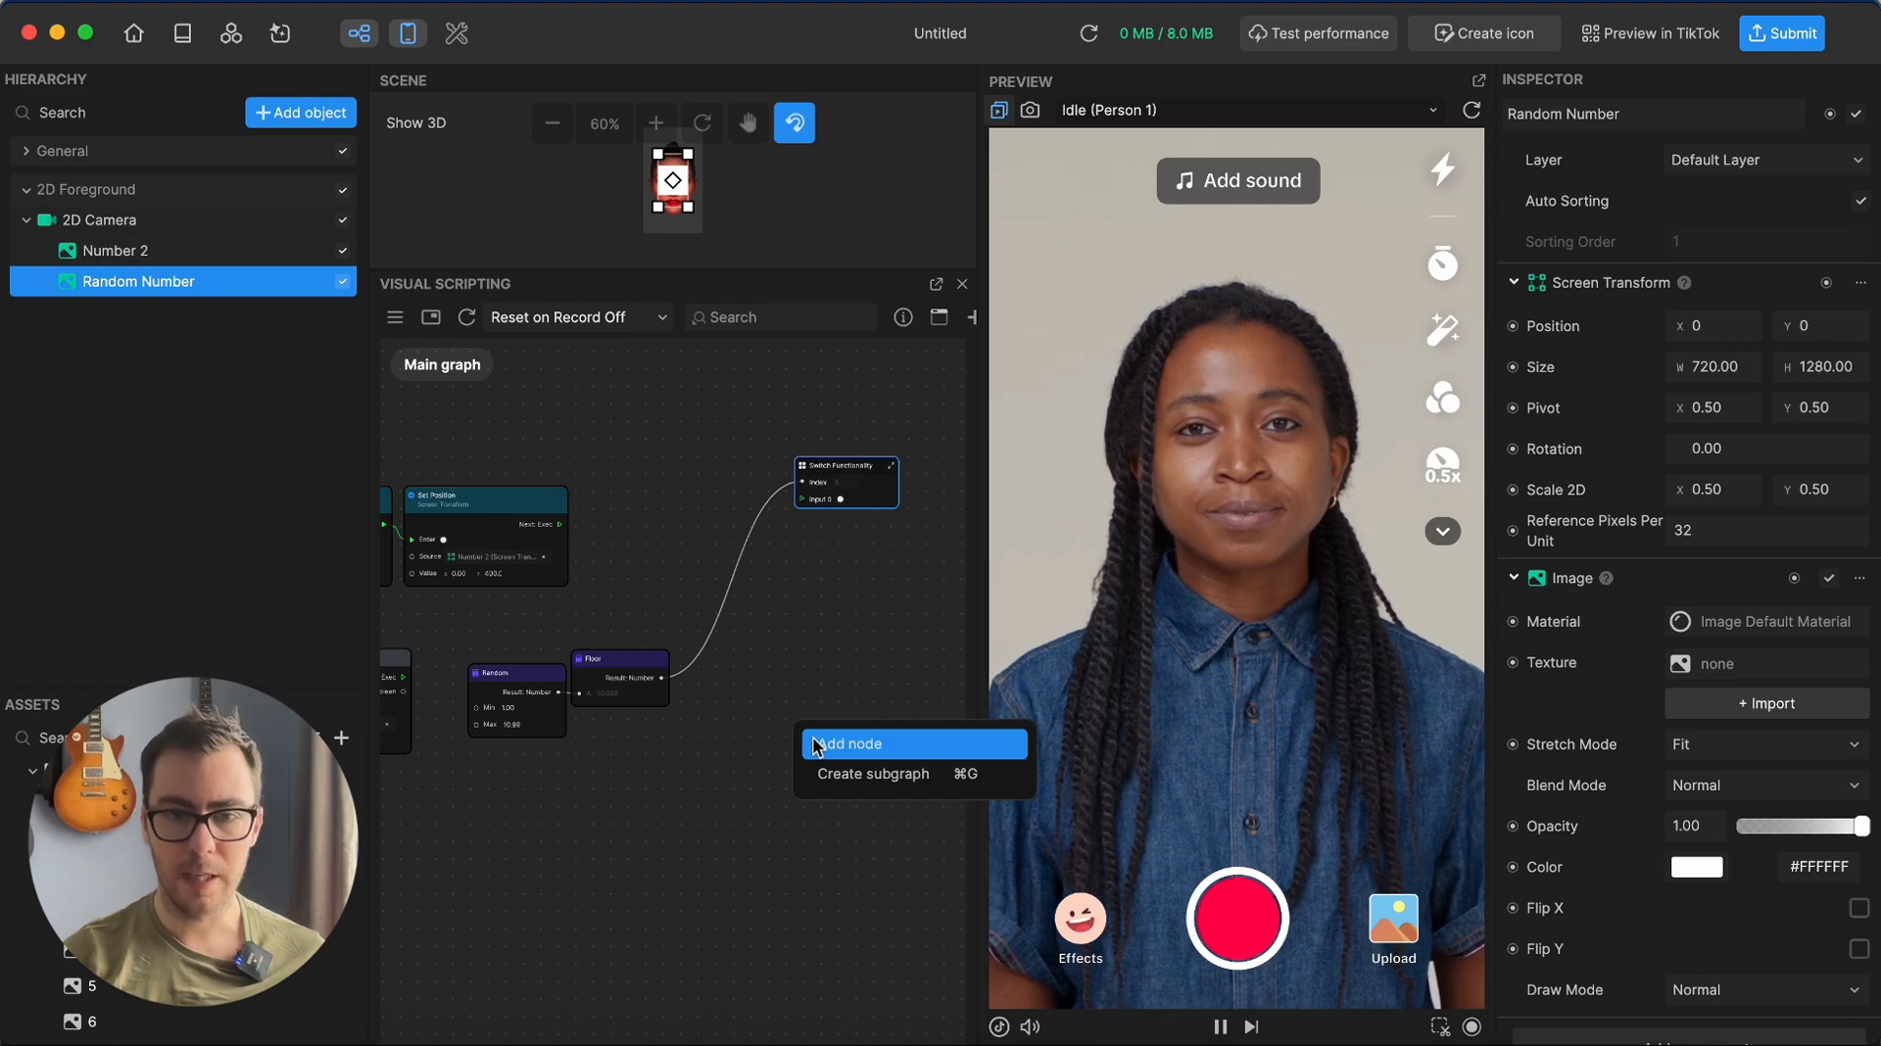
click(813, 737)
text(if)
key(Return)
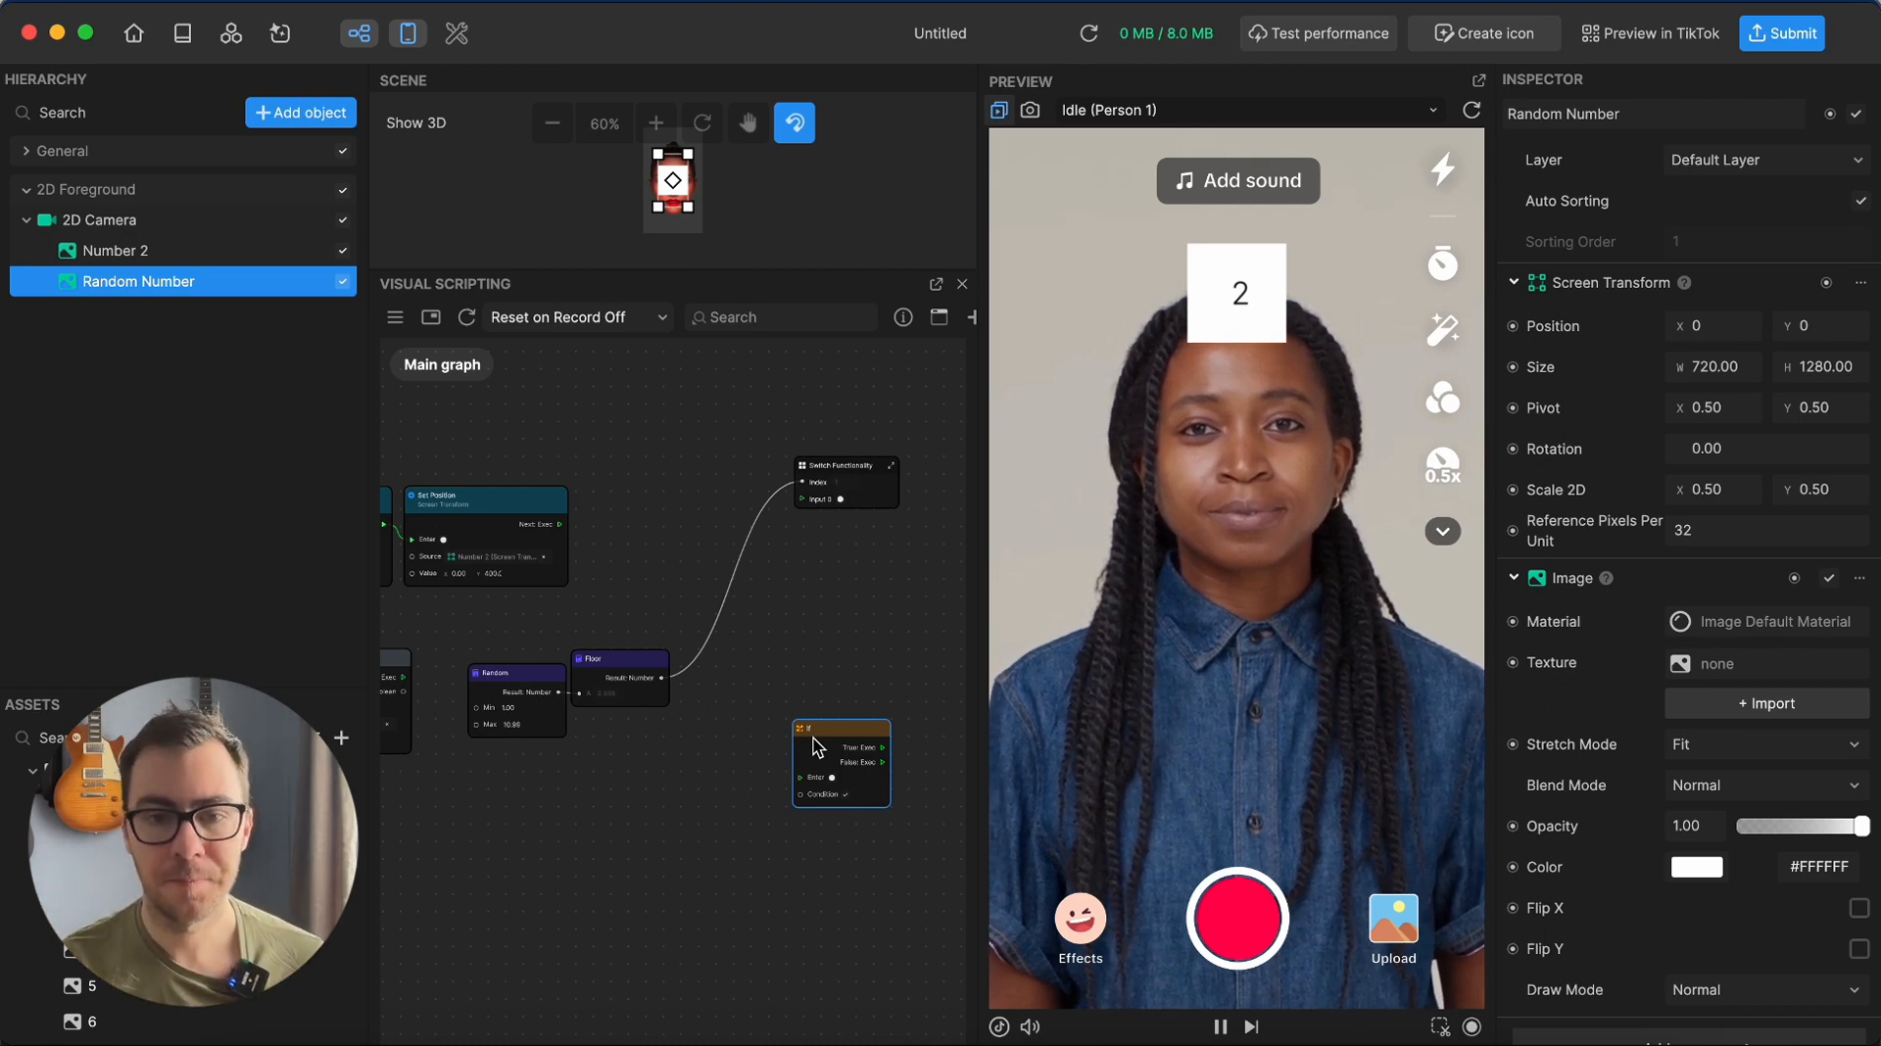
drag(815, 738, 777, 648)
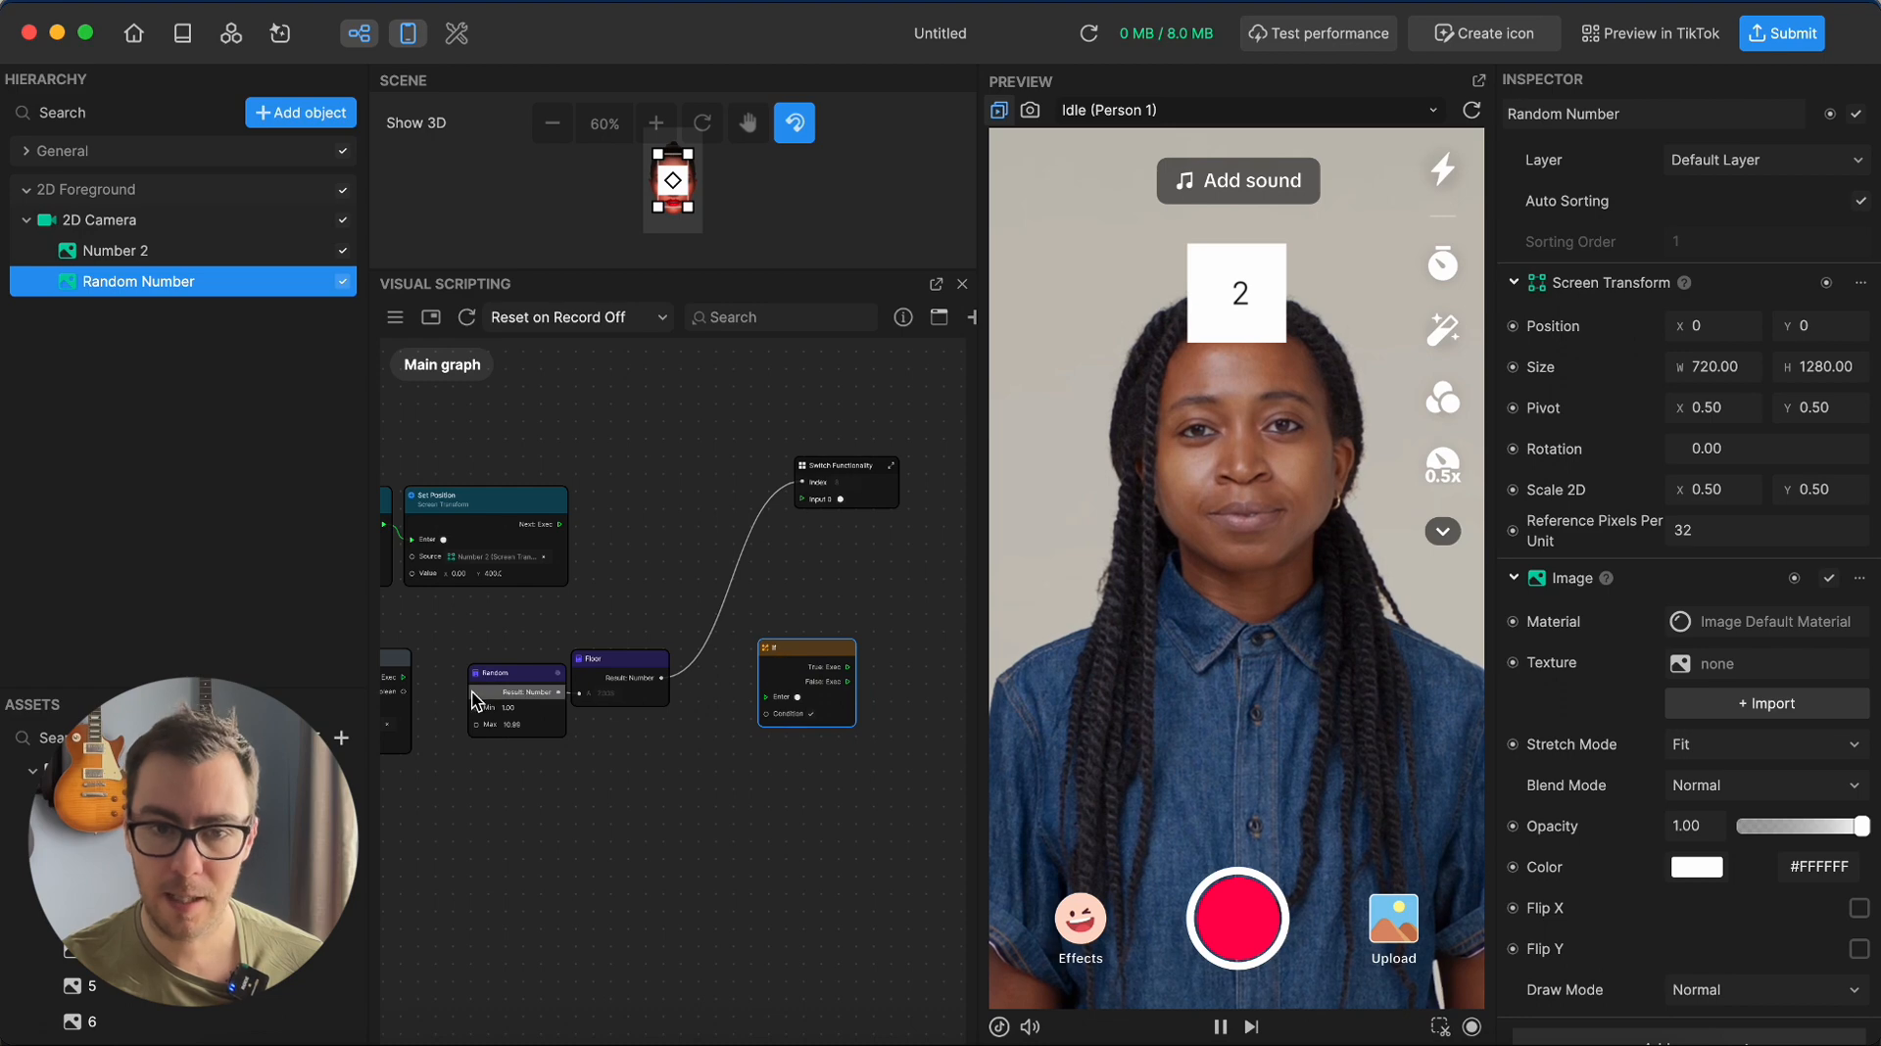
drag(403, 677, 790, 632)
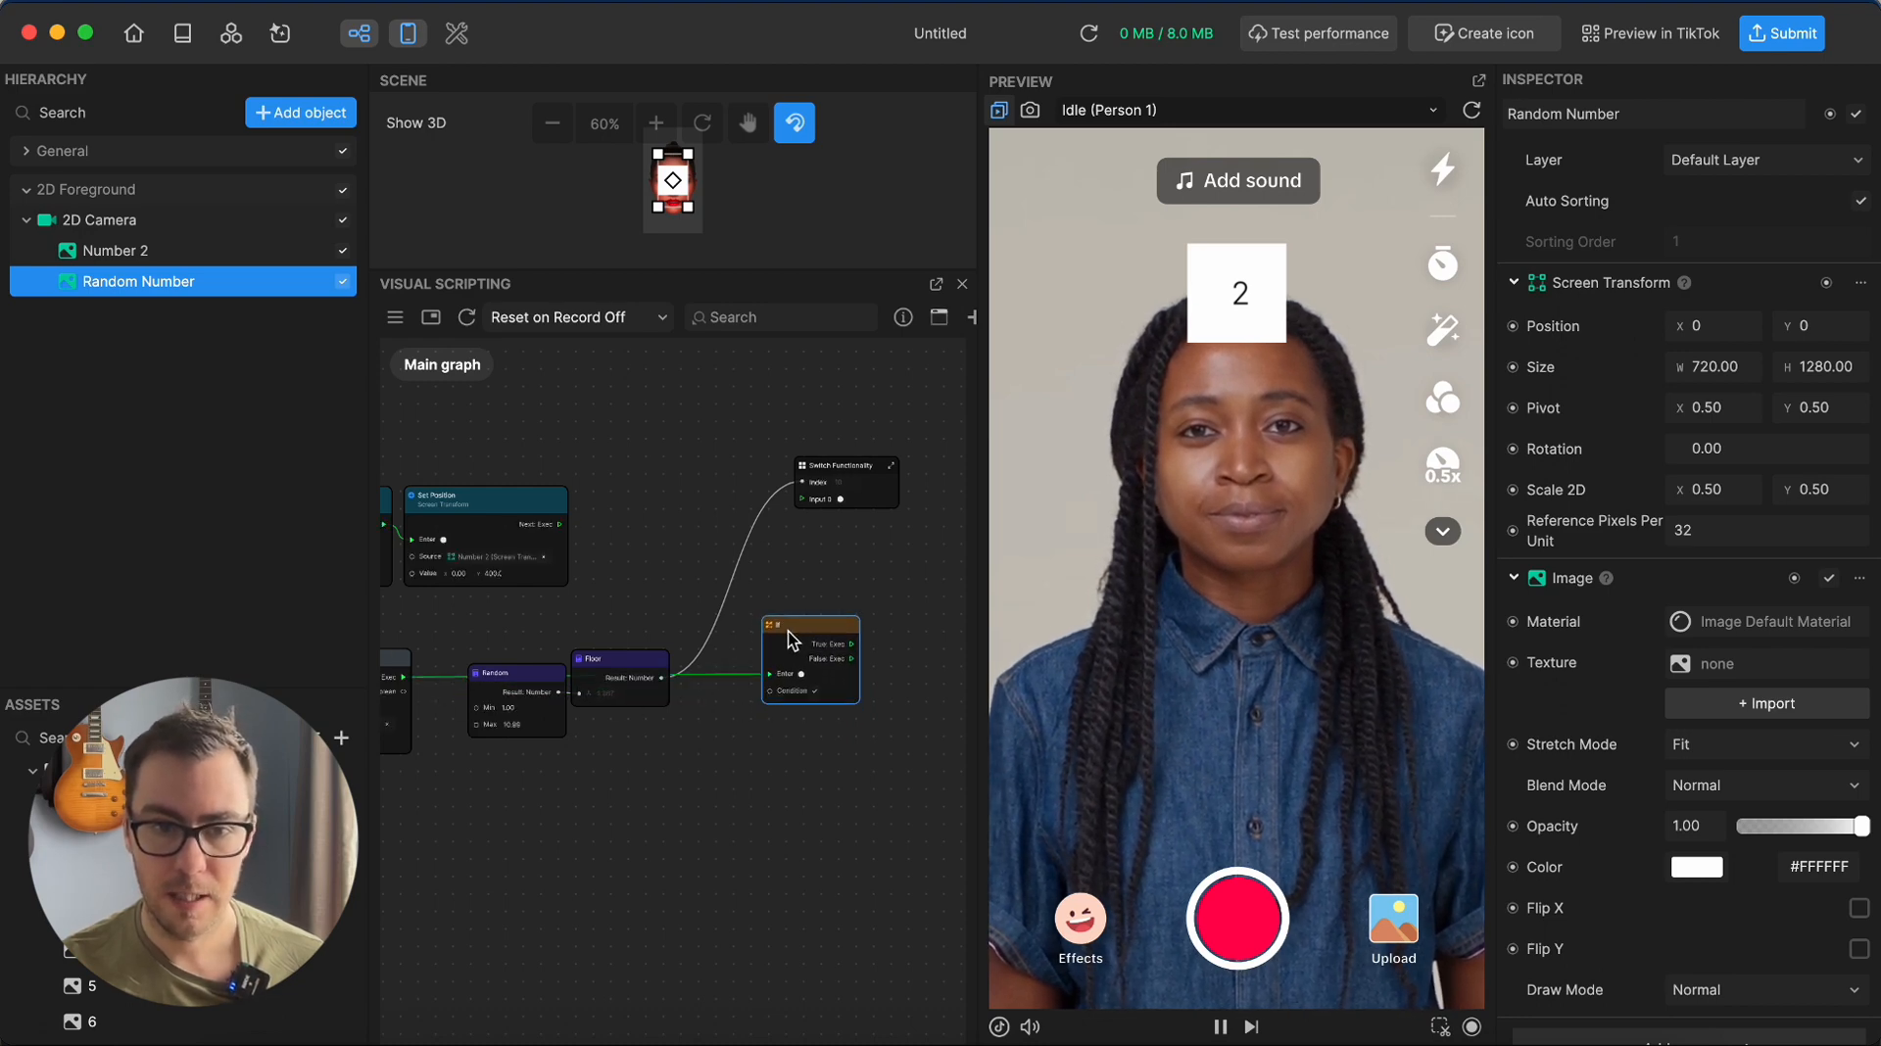
Move the If node farther from Floor and add an Equal node for numbers between them
scroll(779, 633, up, 3)
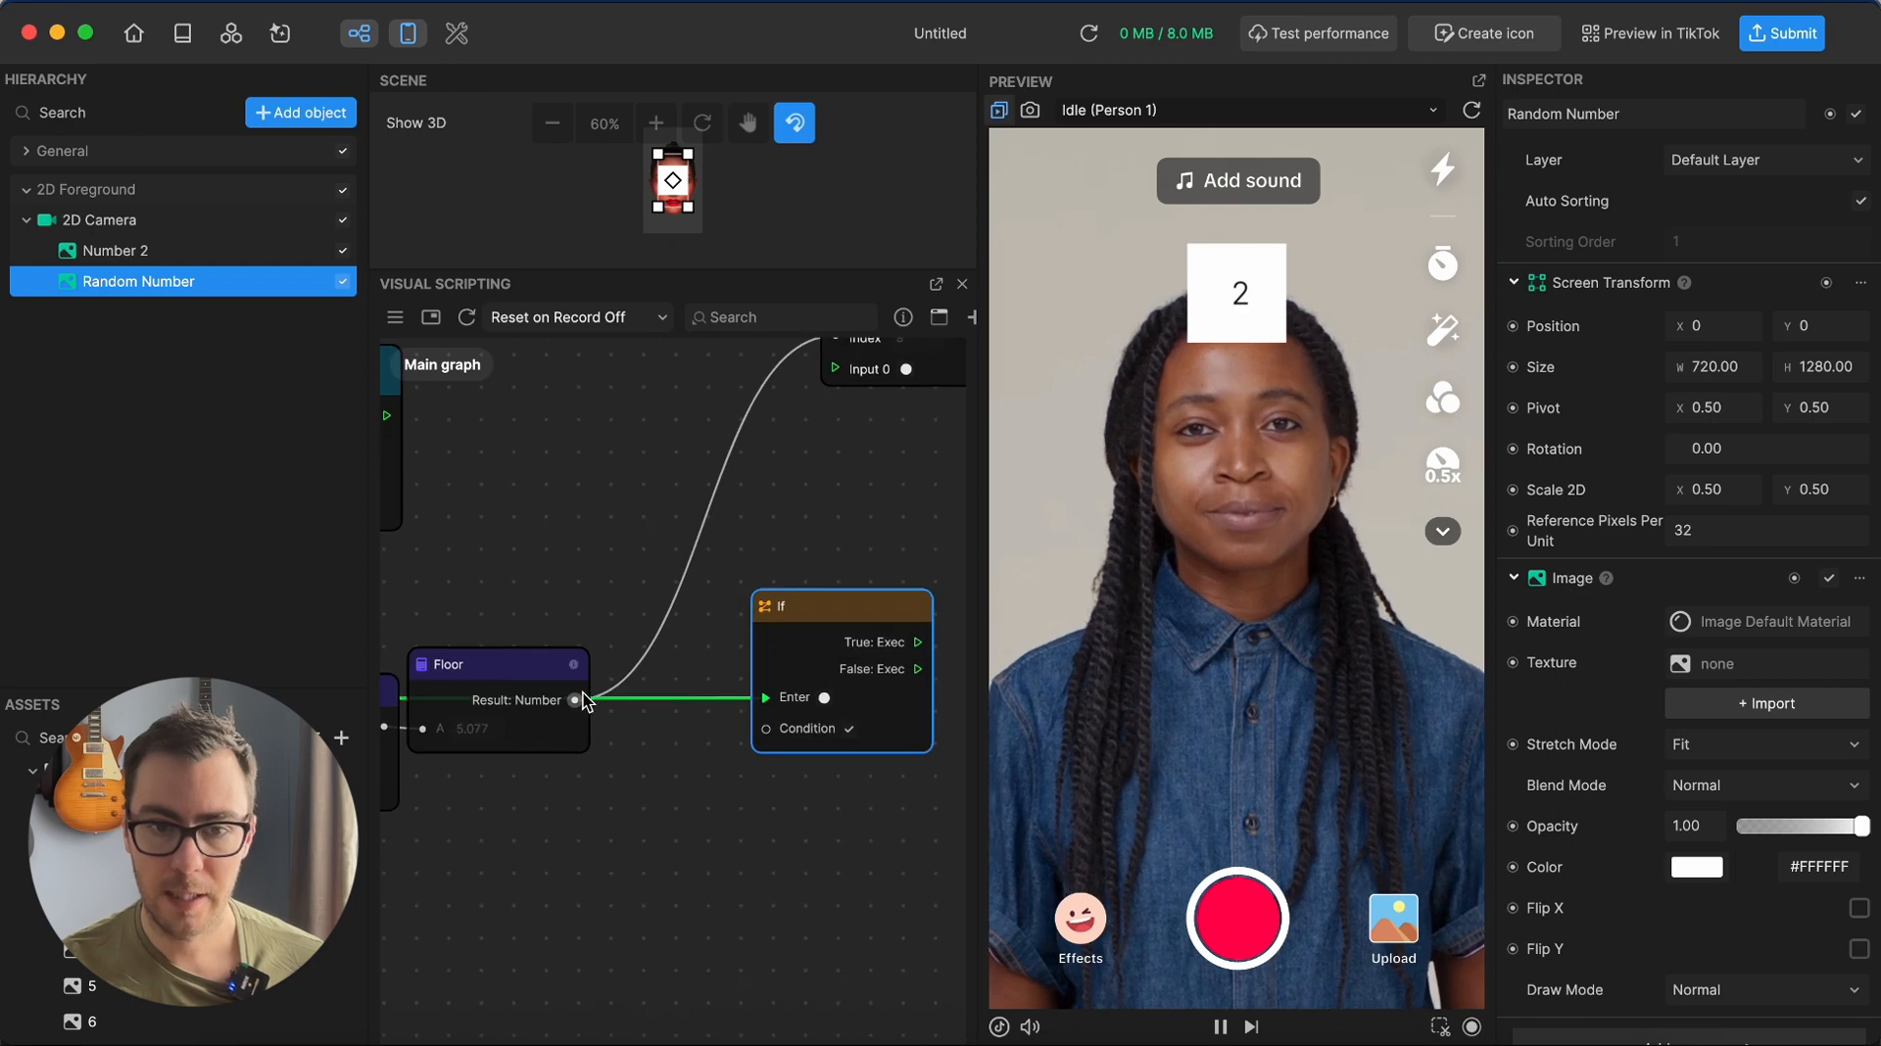
mouse_move(584, 703)
mouse_down()
mouse_move(625, 720)
mouse_move(579, 704)
mouse_up()
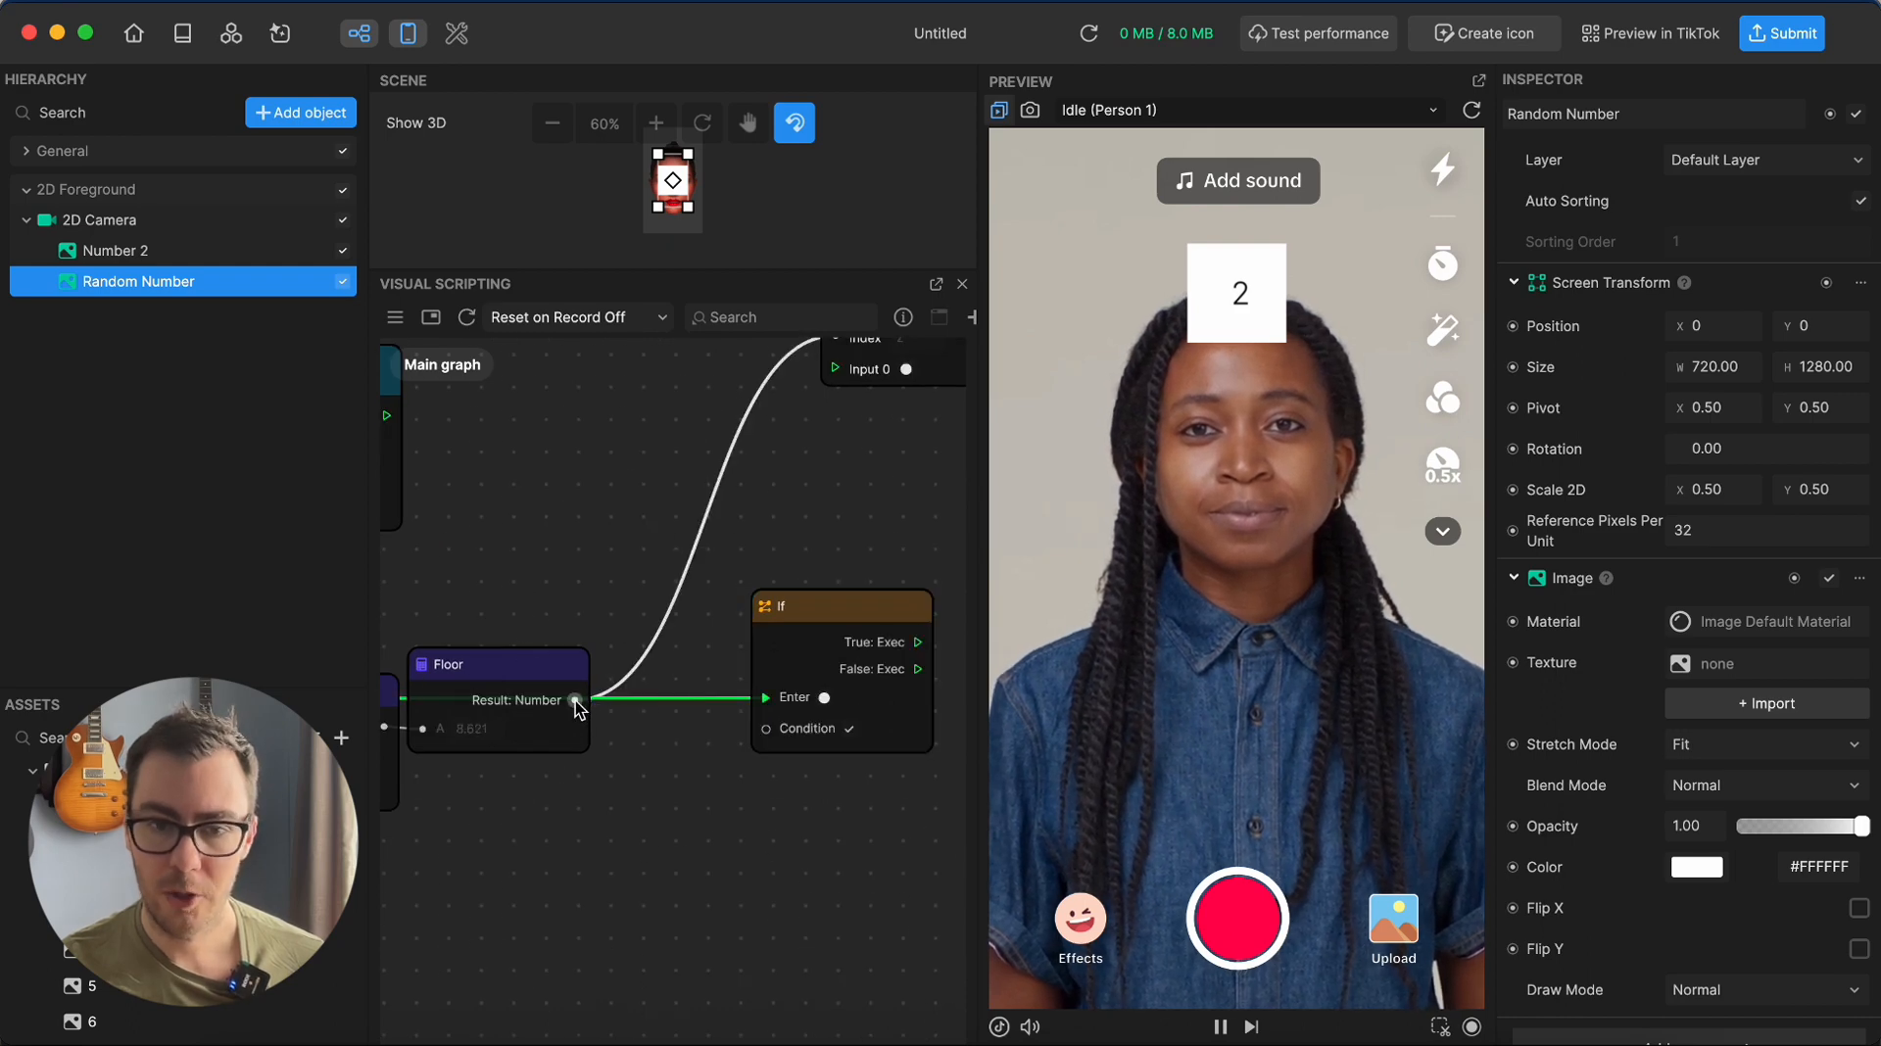
drag(785, 626, 1051, 609)
middle_drag(740, 727, 714, 682)
right_click(713, 683)
click(737, 699)
text(equal)
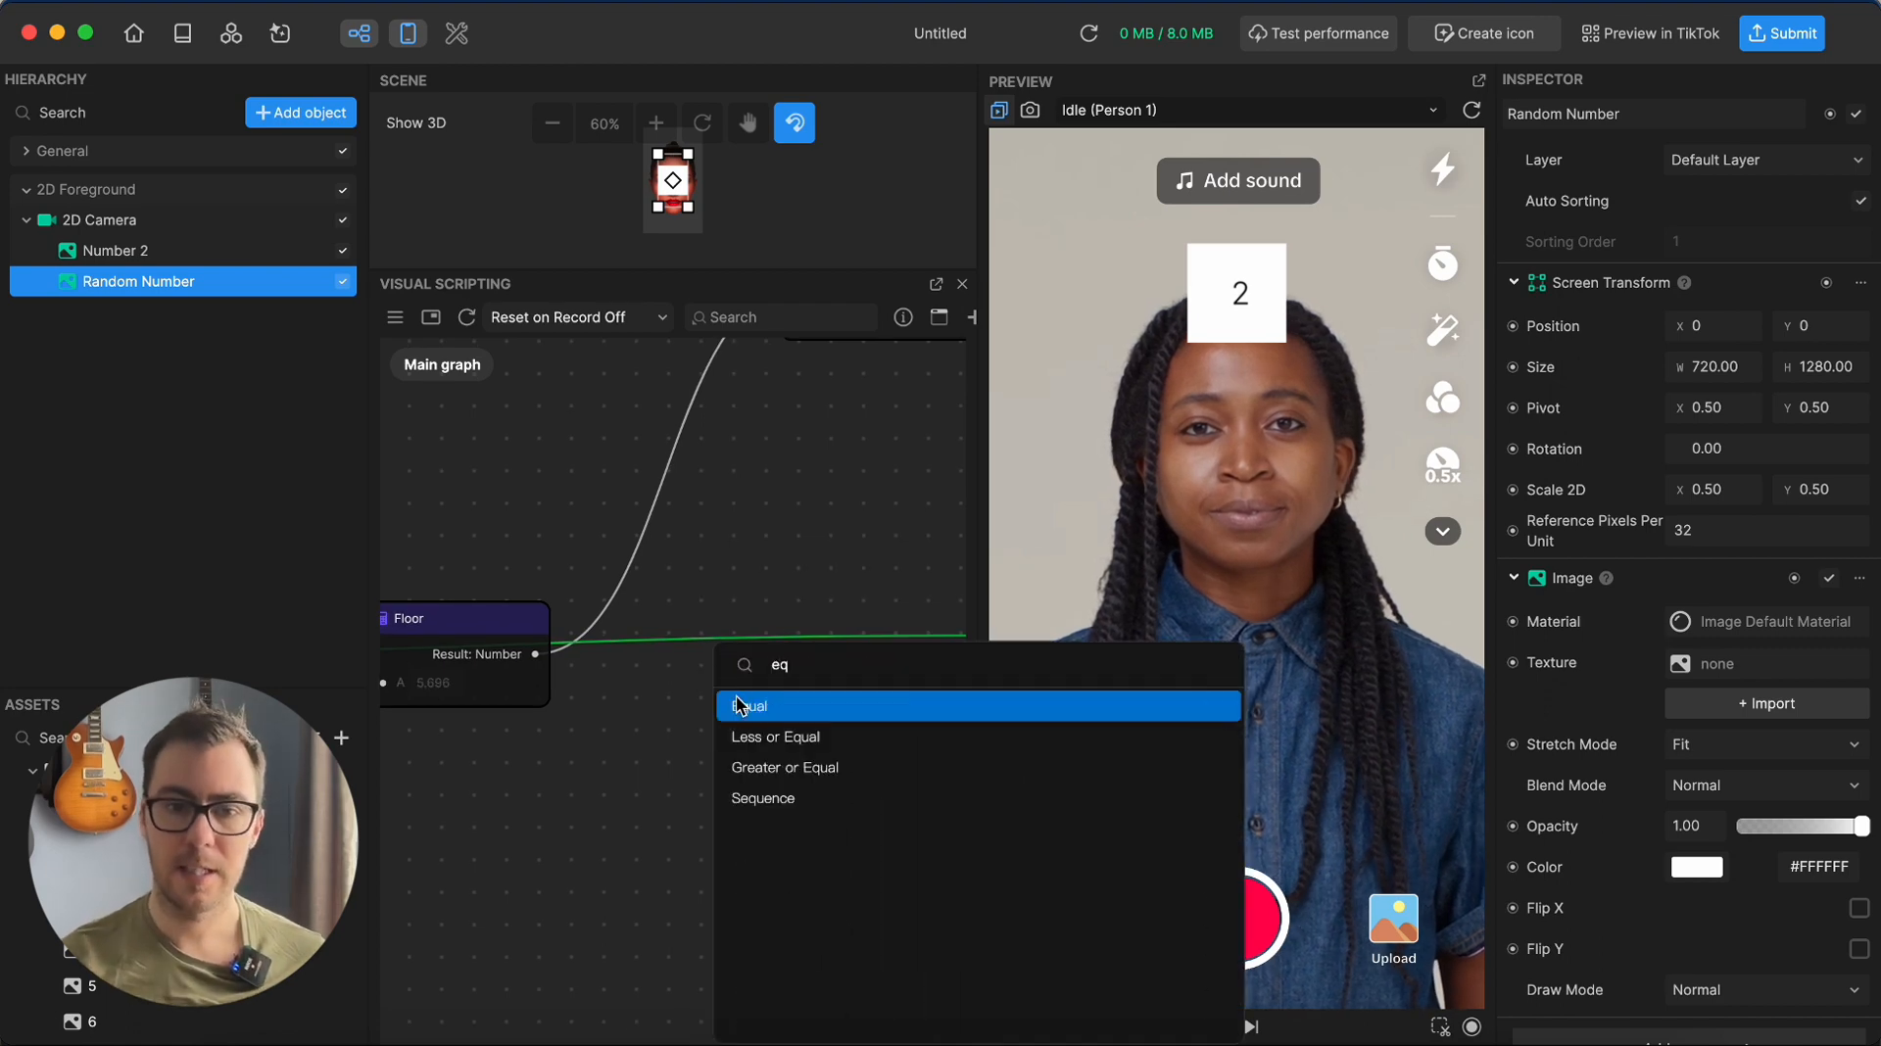
key(Return)
drag(747, 686, 750, 671)
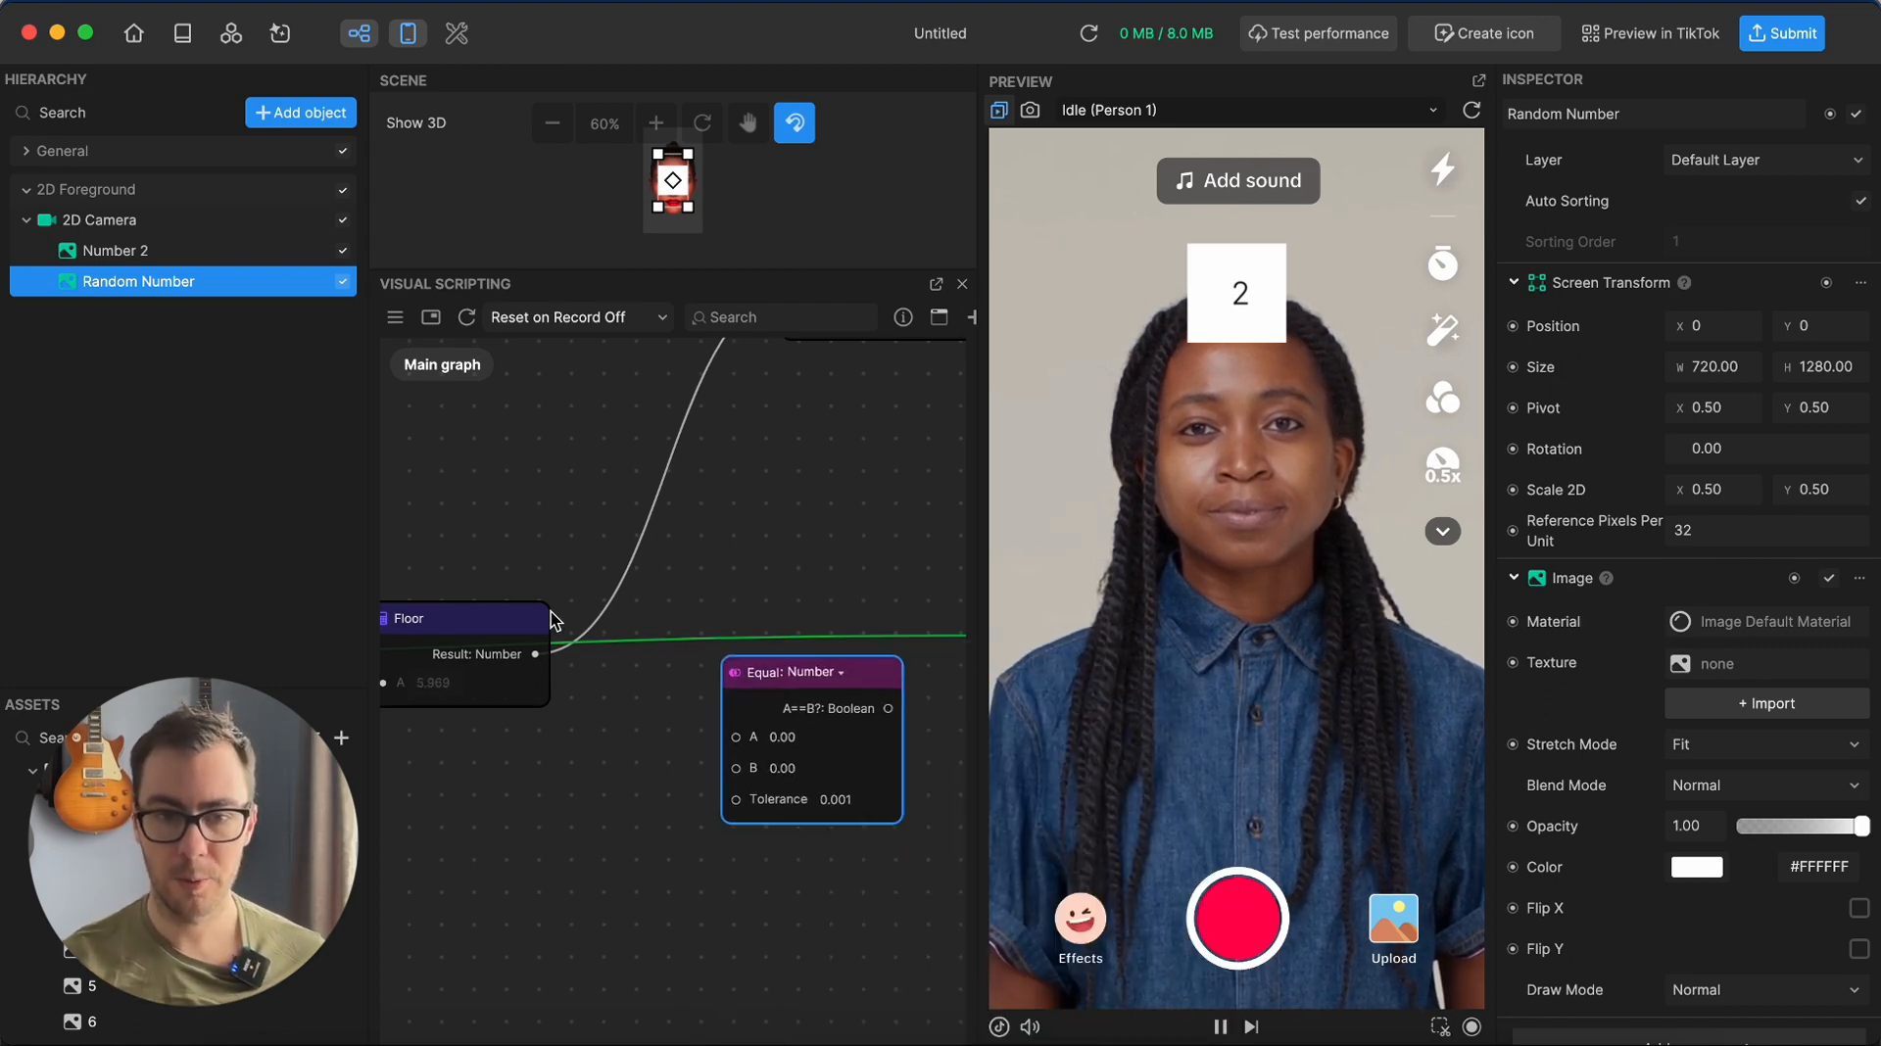
Feed Floor's result into the Equal node's A, set B to 1, and connect its output to the If node's Condition
drag(535, 653, 738, 737)
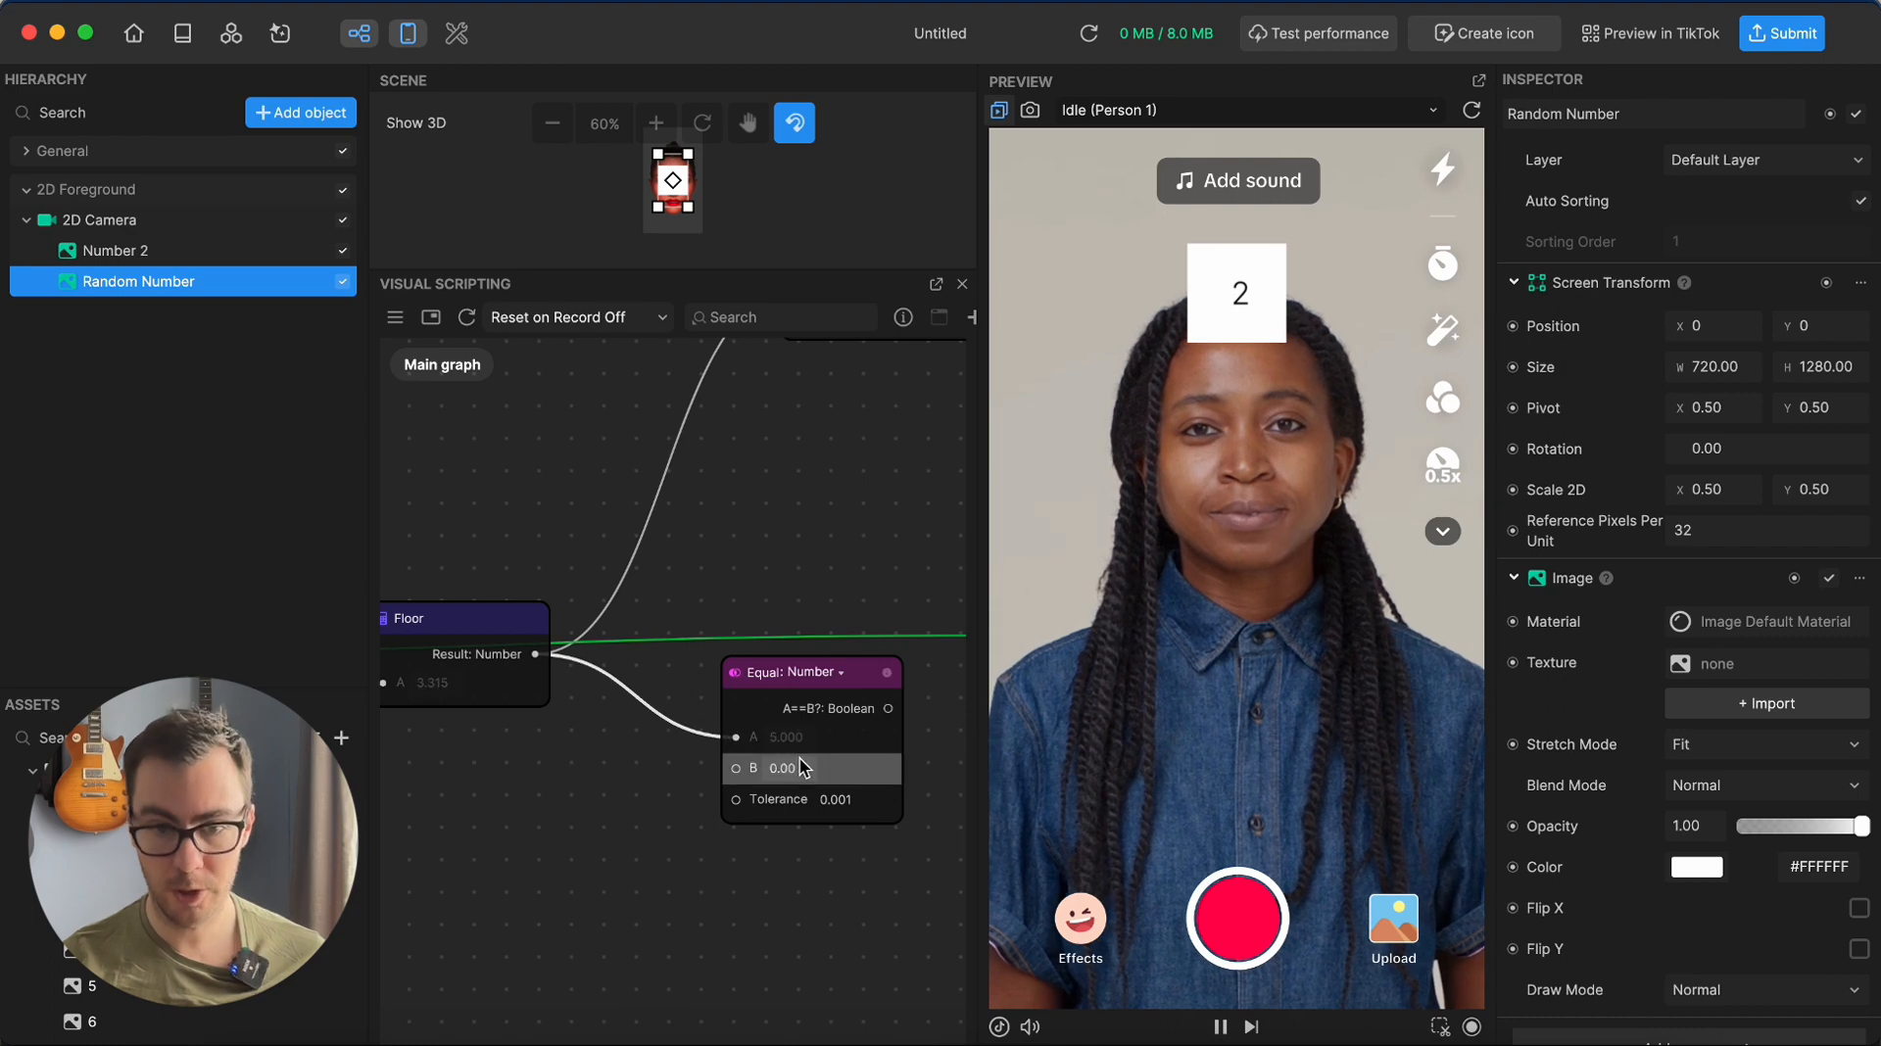
text(1)
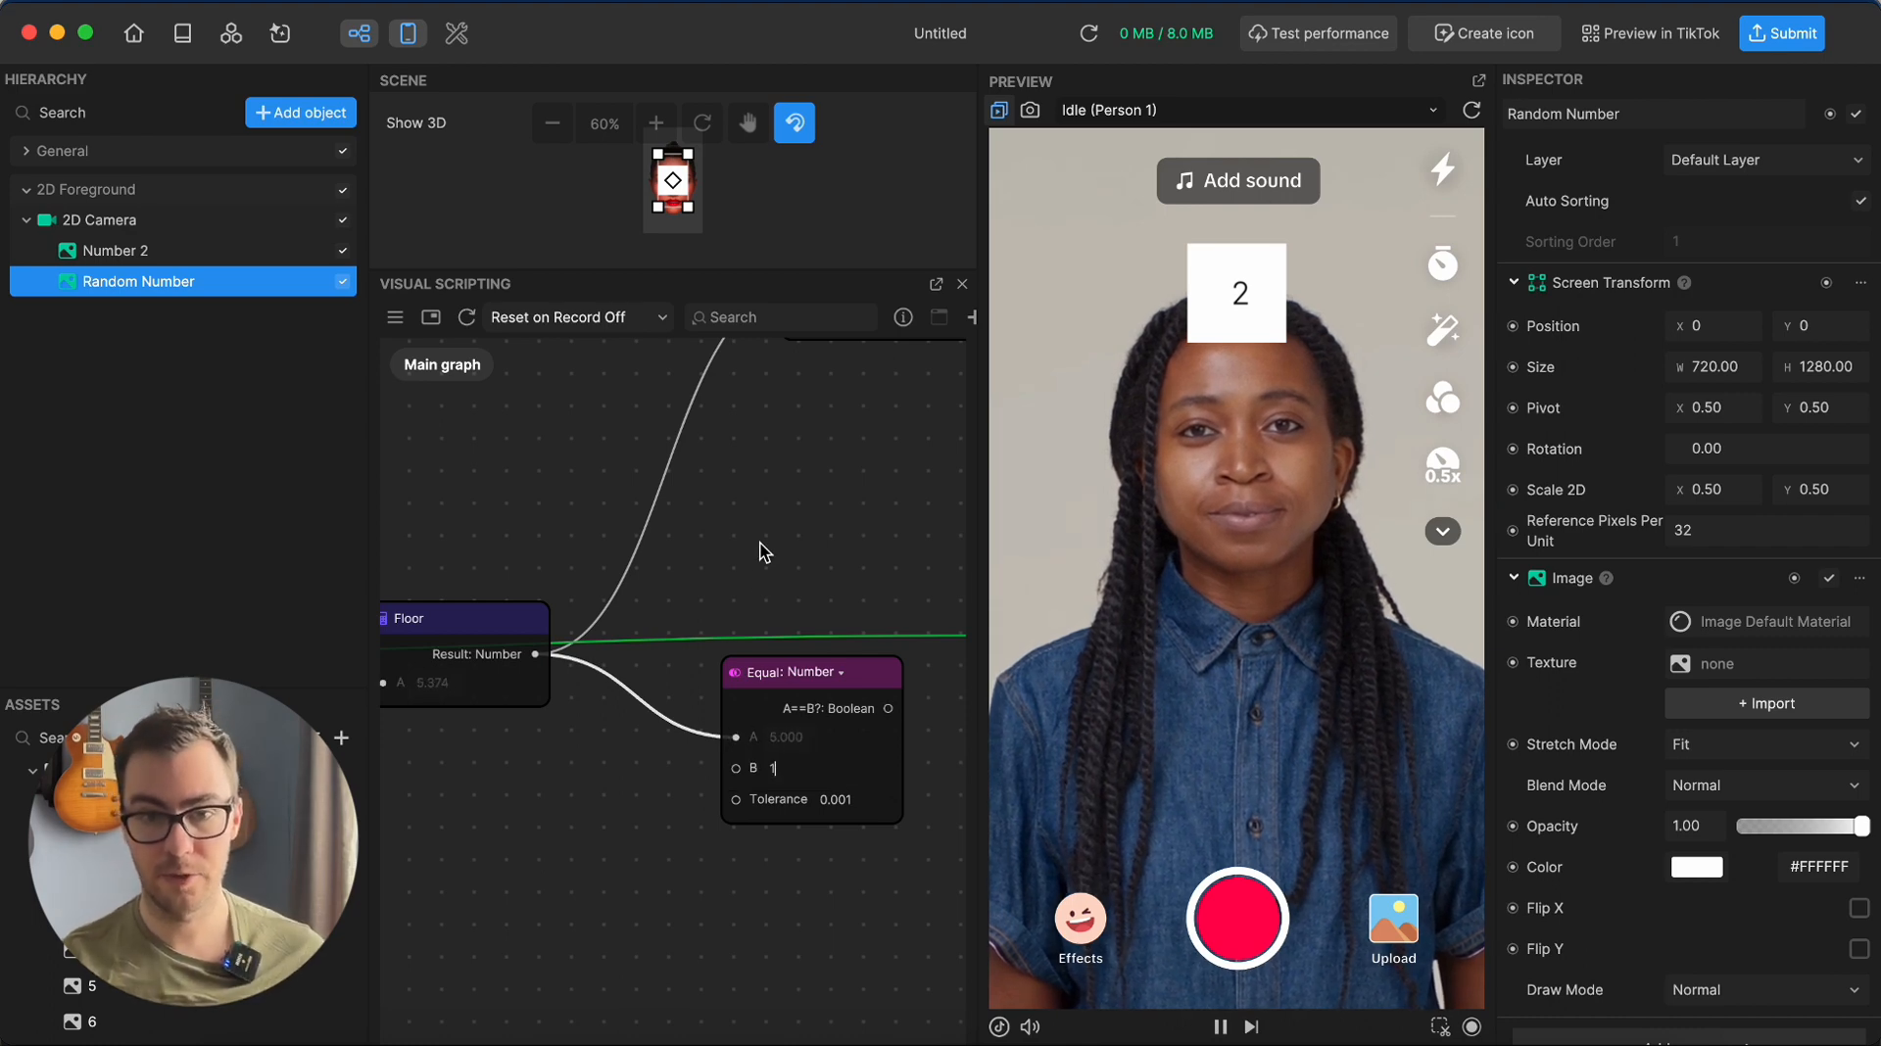
scroll(815, 554, right, 5)
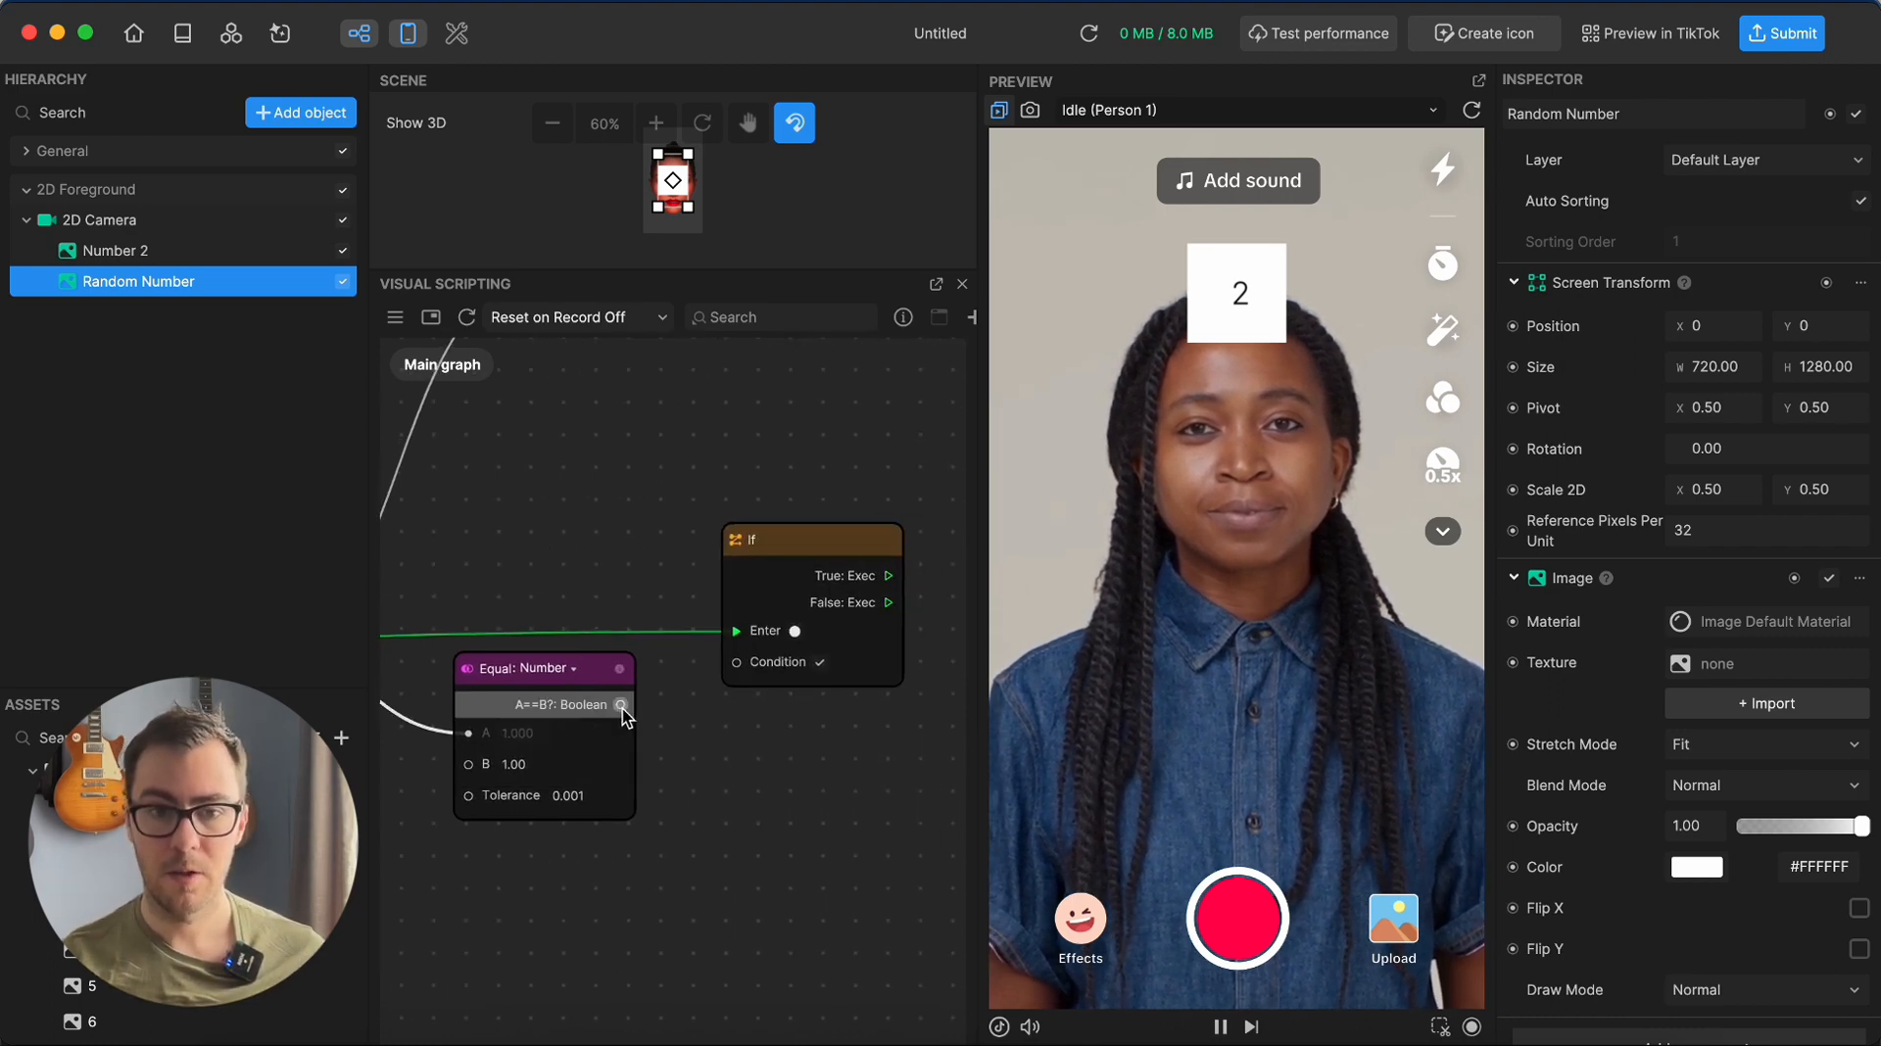
drag(621, 706, 737, 663)
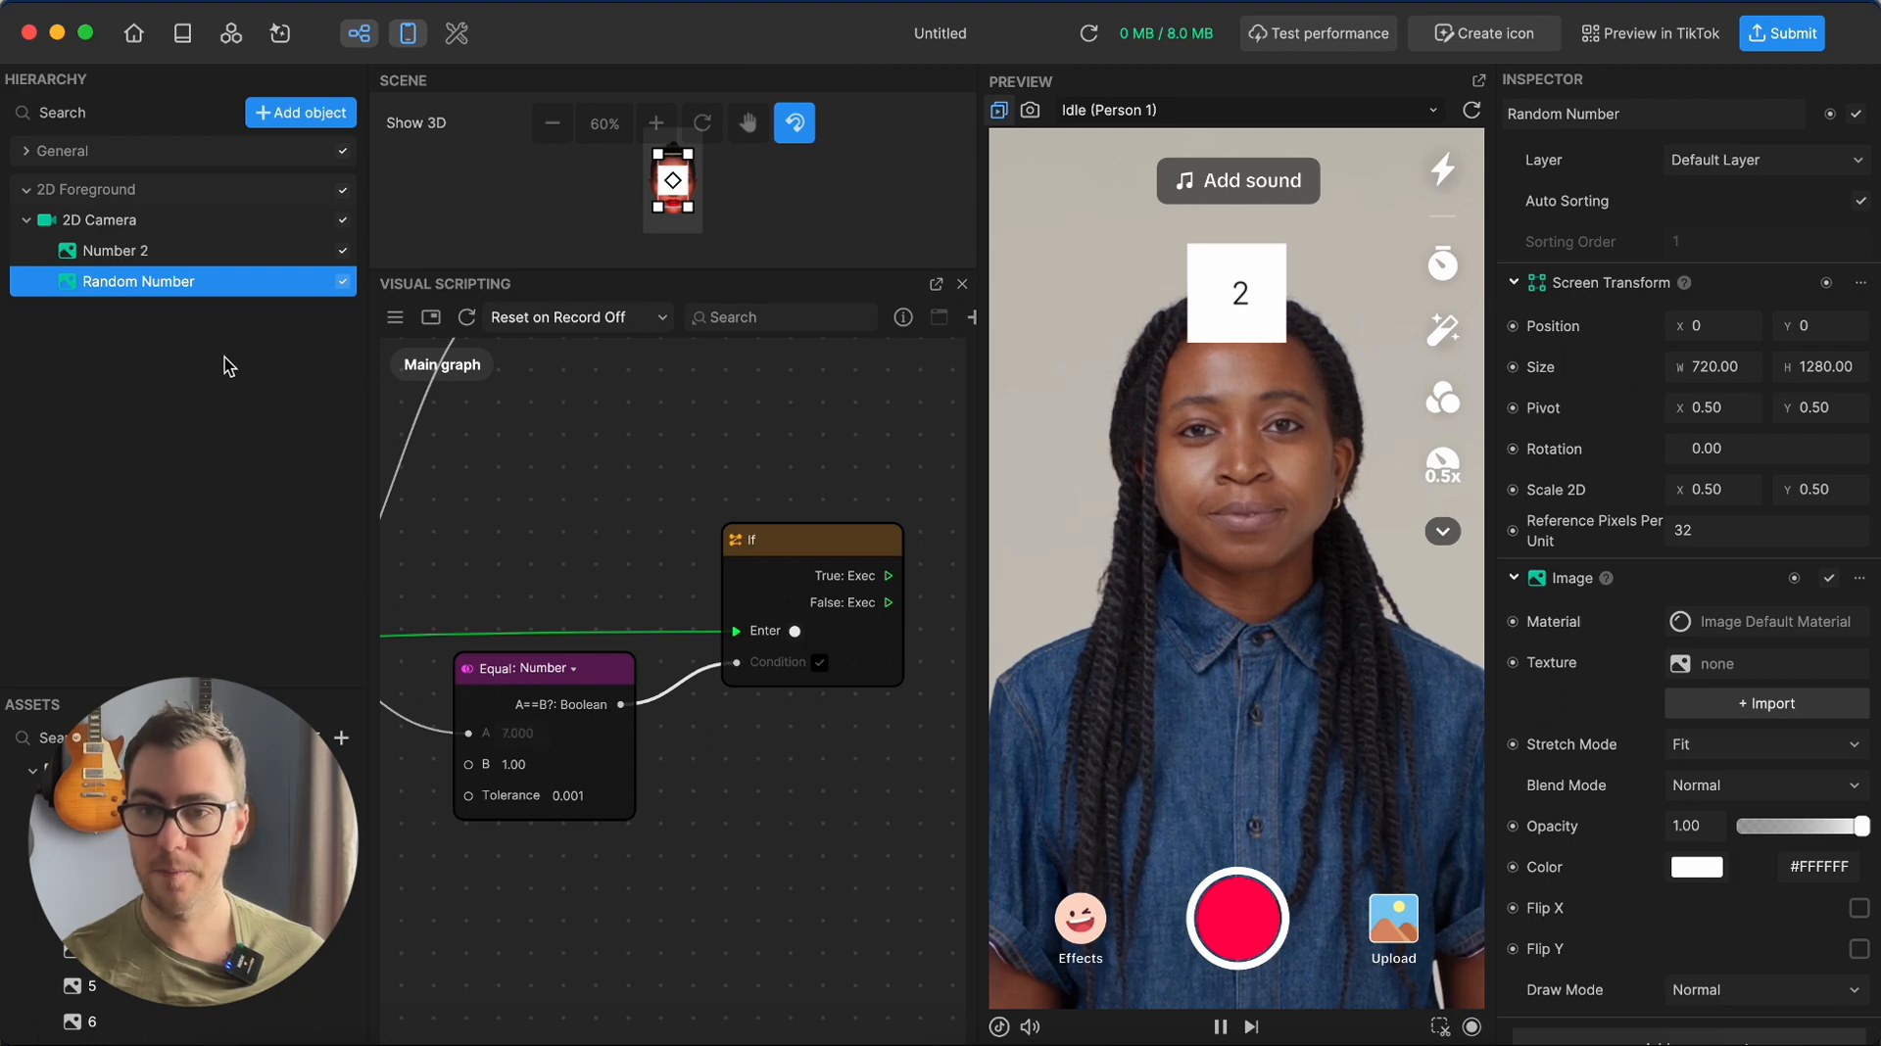
Add a Set Texture node for the Random Number image beside the If node and connect the True output to its Enter
click(1513, 664)
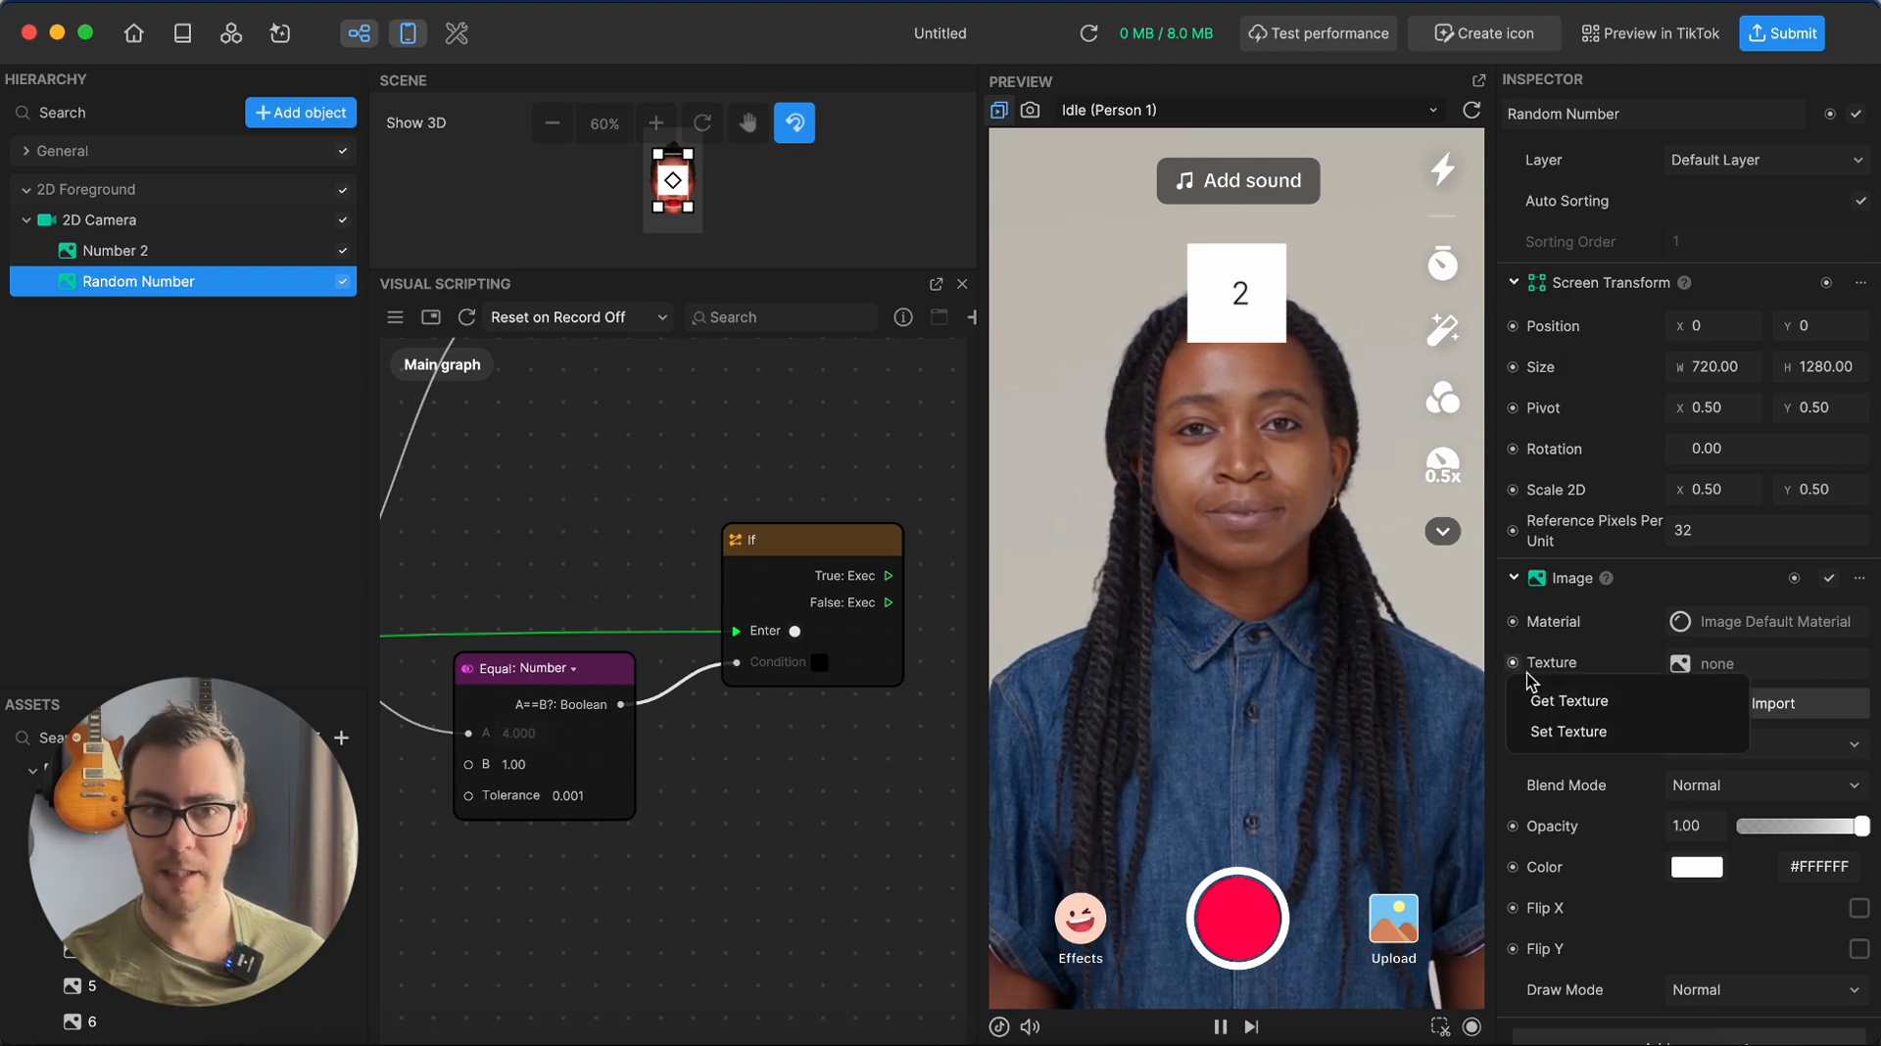
click(1568, 733)
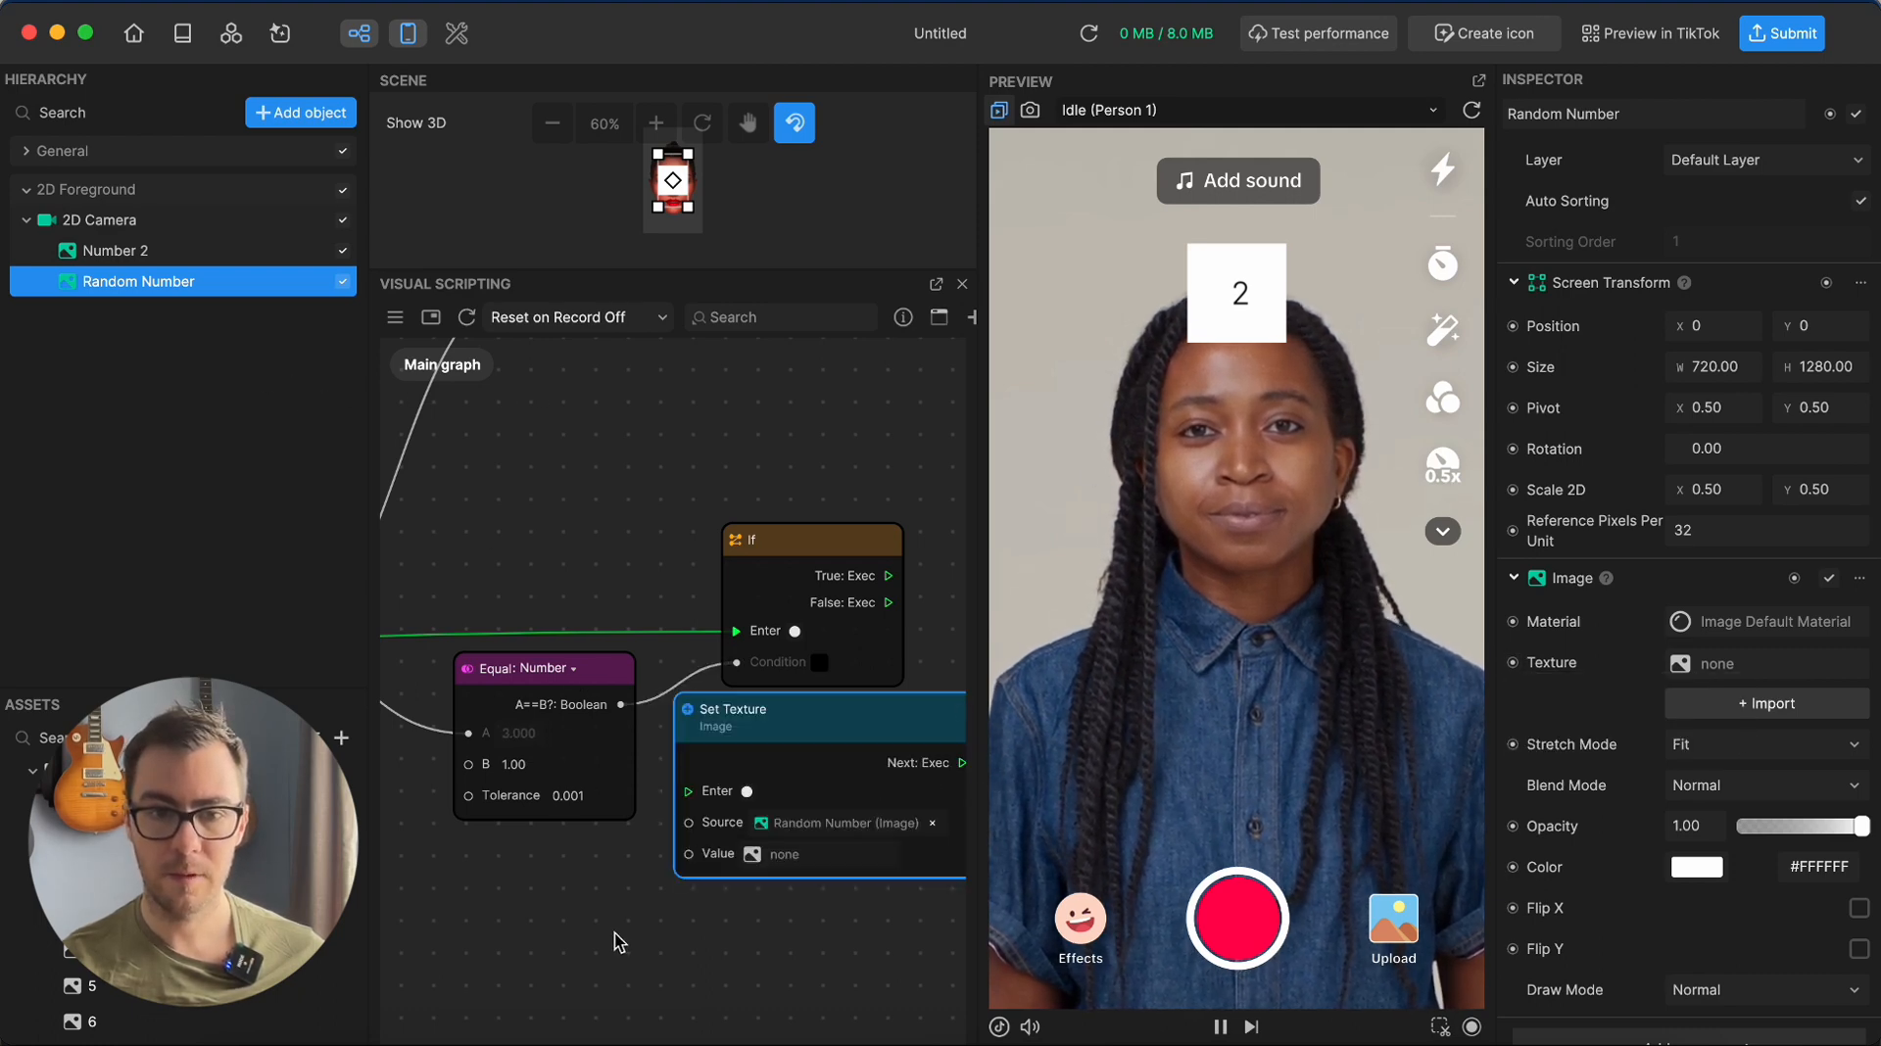
scroll(608, 882, right, 5)
drag(584, 710, 899, 536)
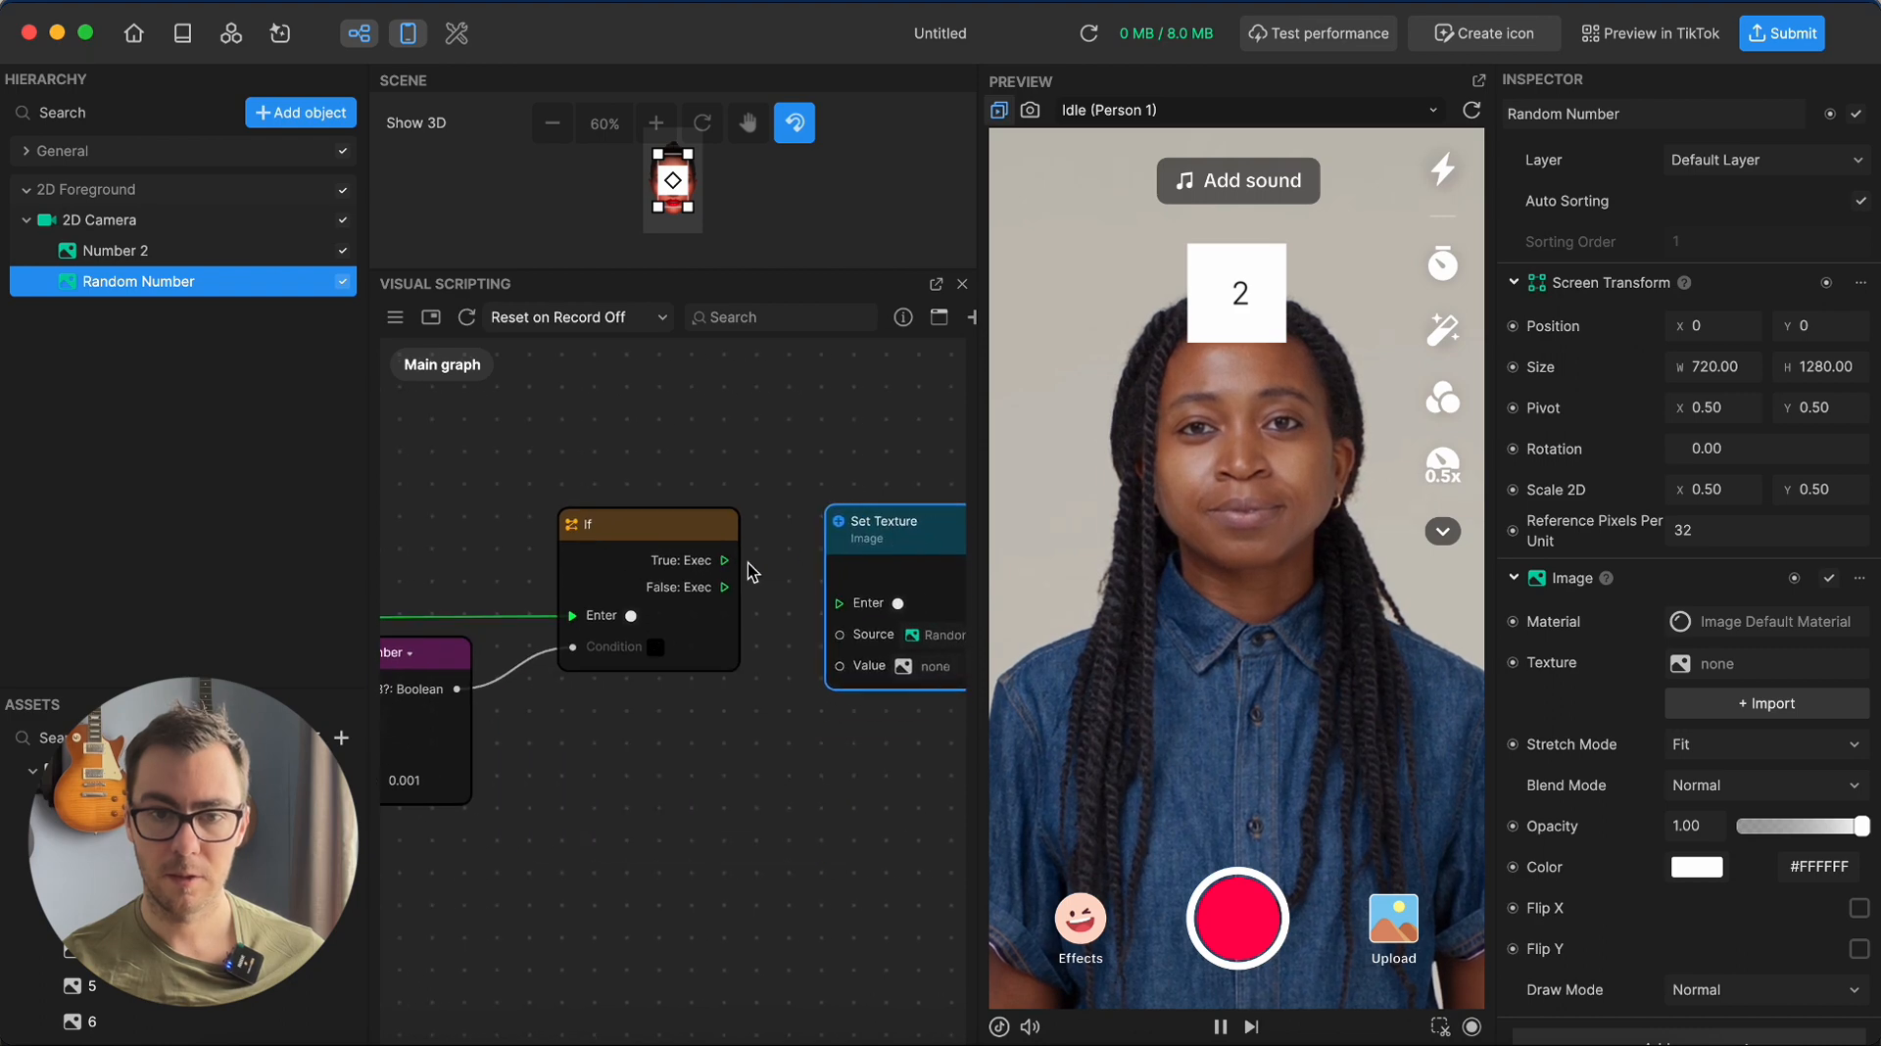
drag(725, 561, 838, 603)
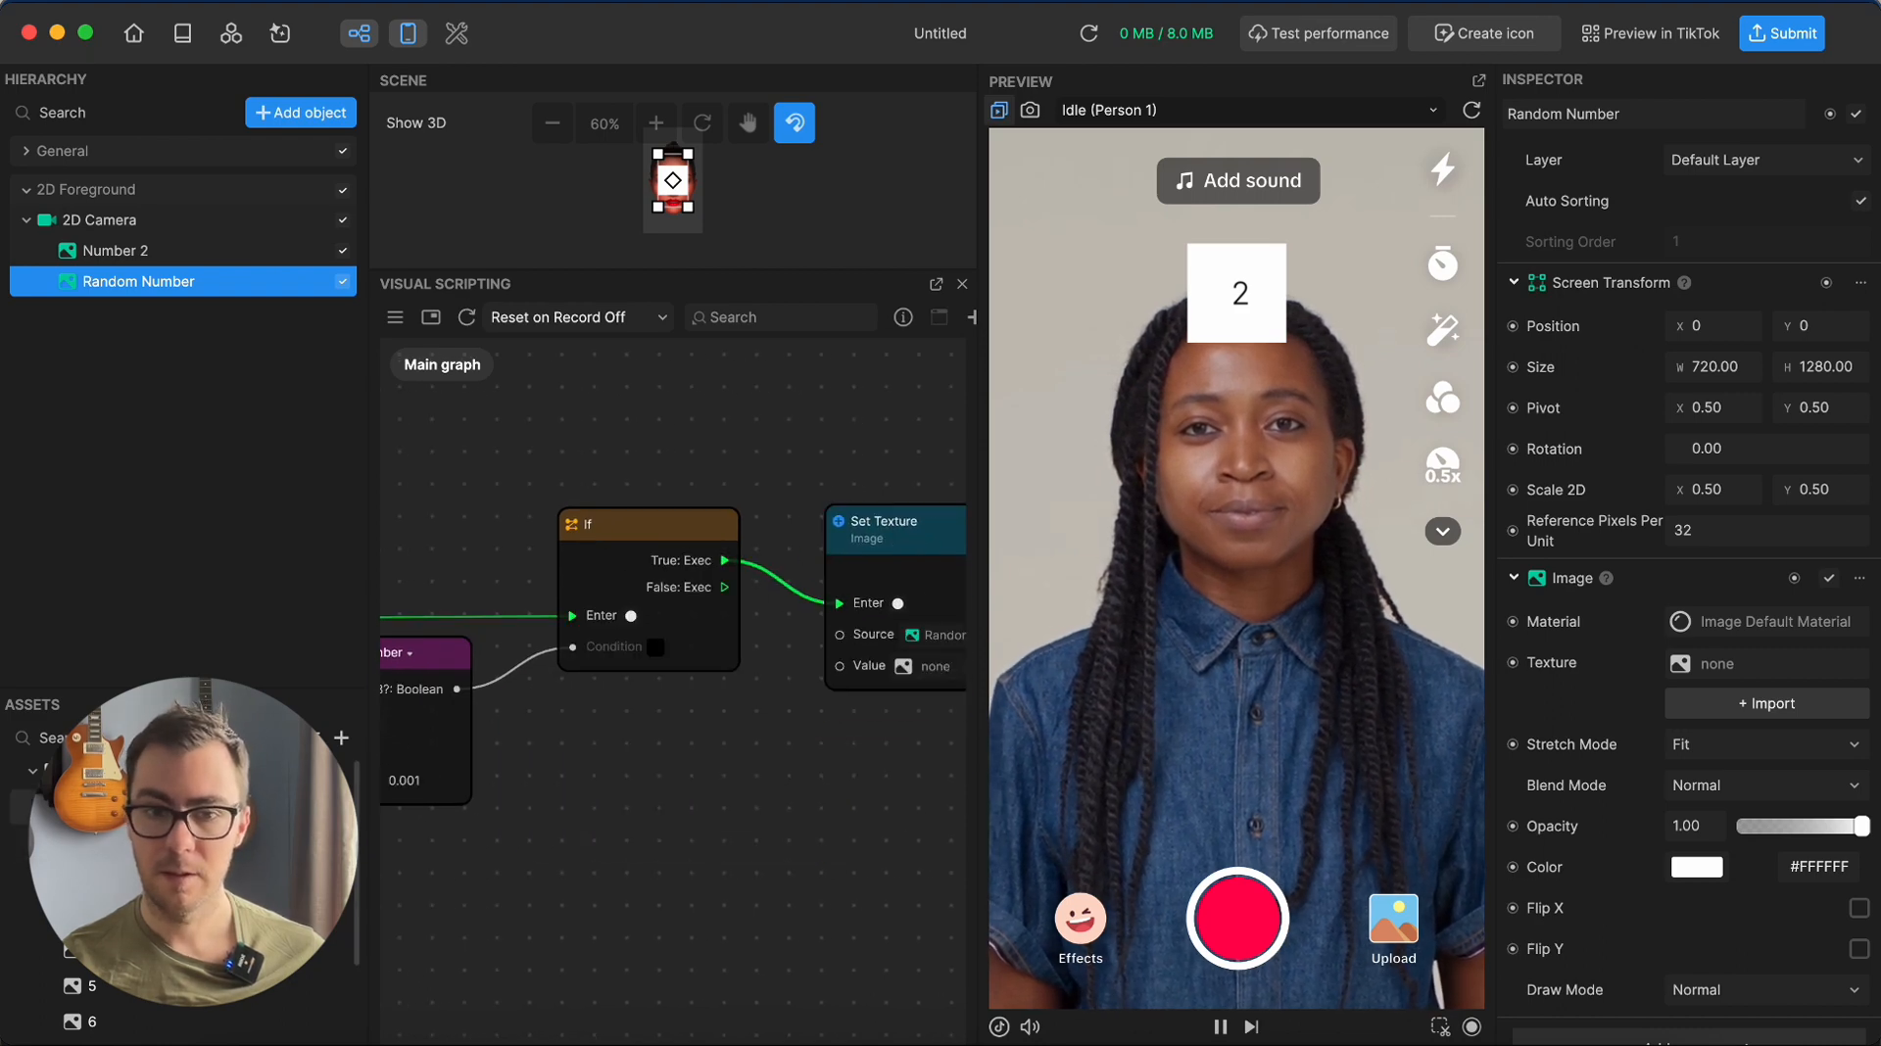
Assign image 1 as the Set Texture value and move the node closer in line with the If node
drag(945, 676, 945, 674)
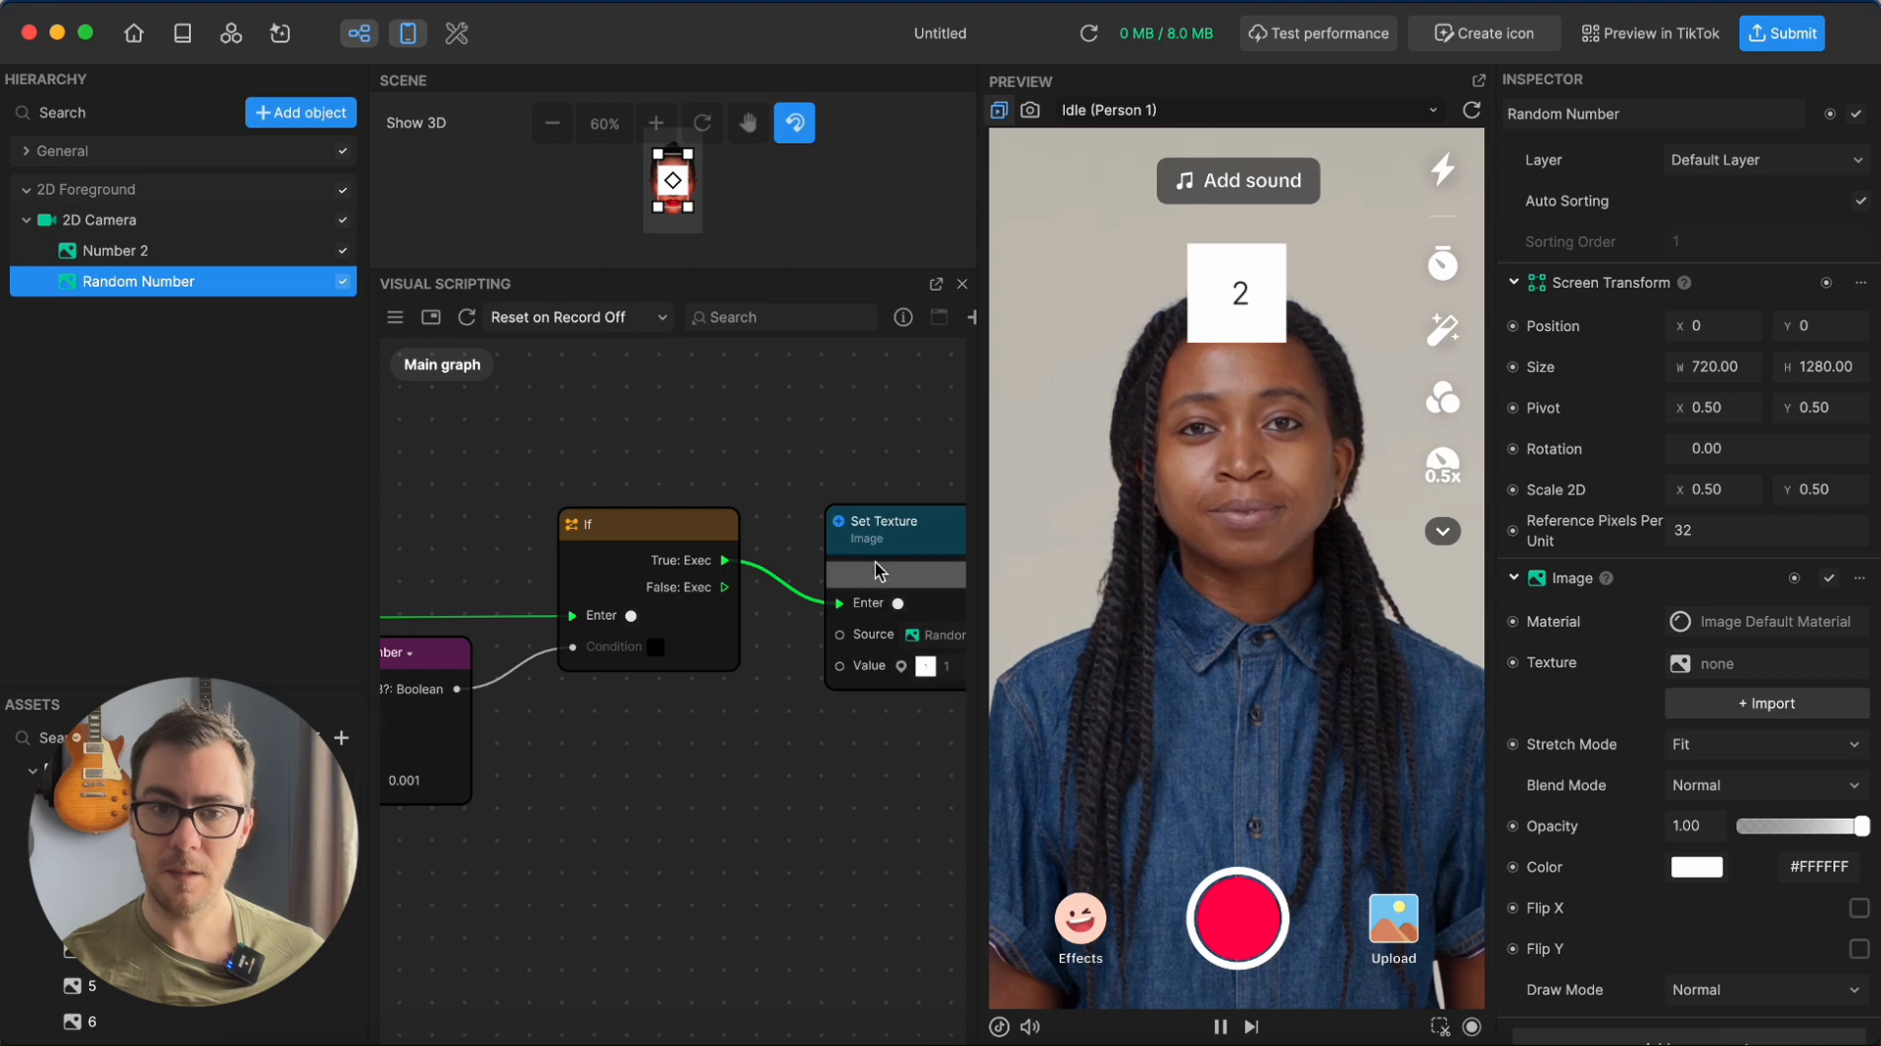
drag(882, 524, 862, 482)
scroll(720, 760, down, 5)
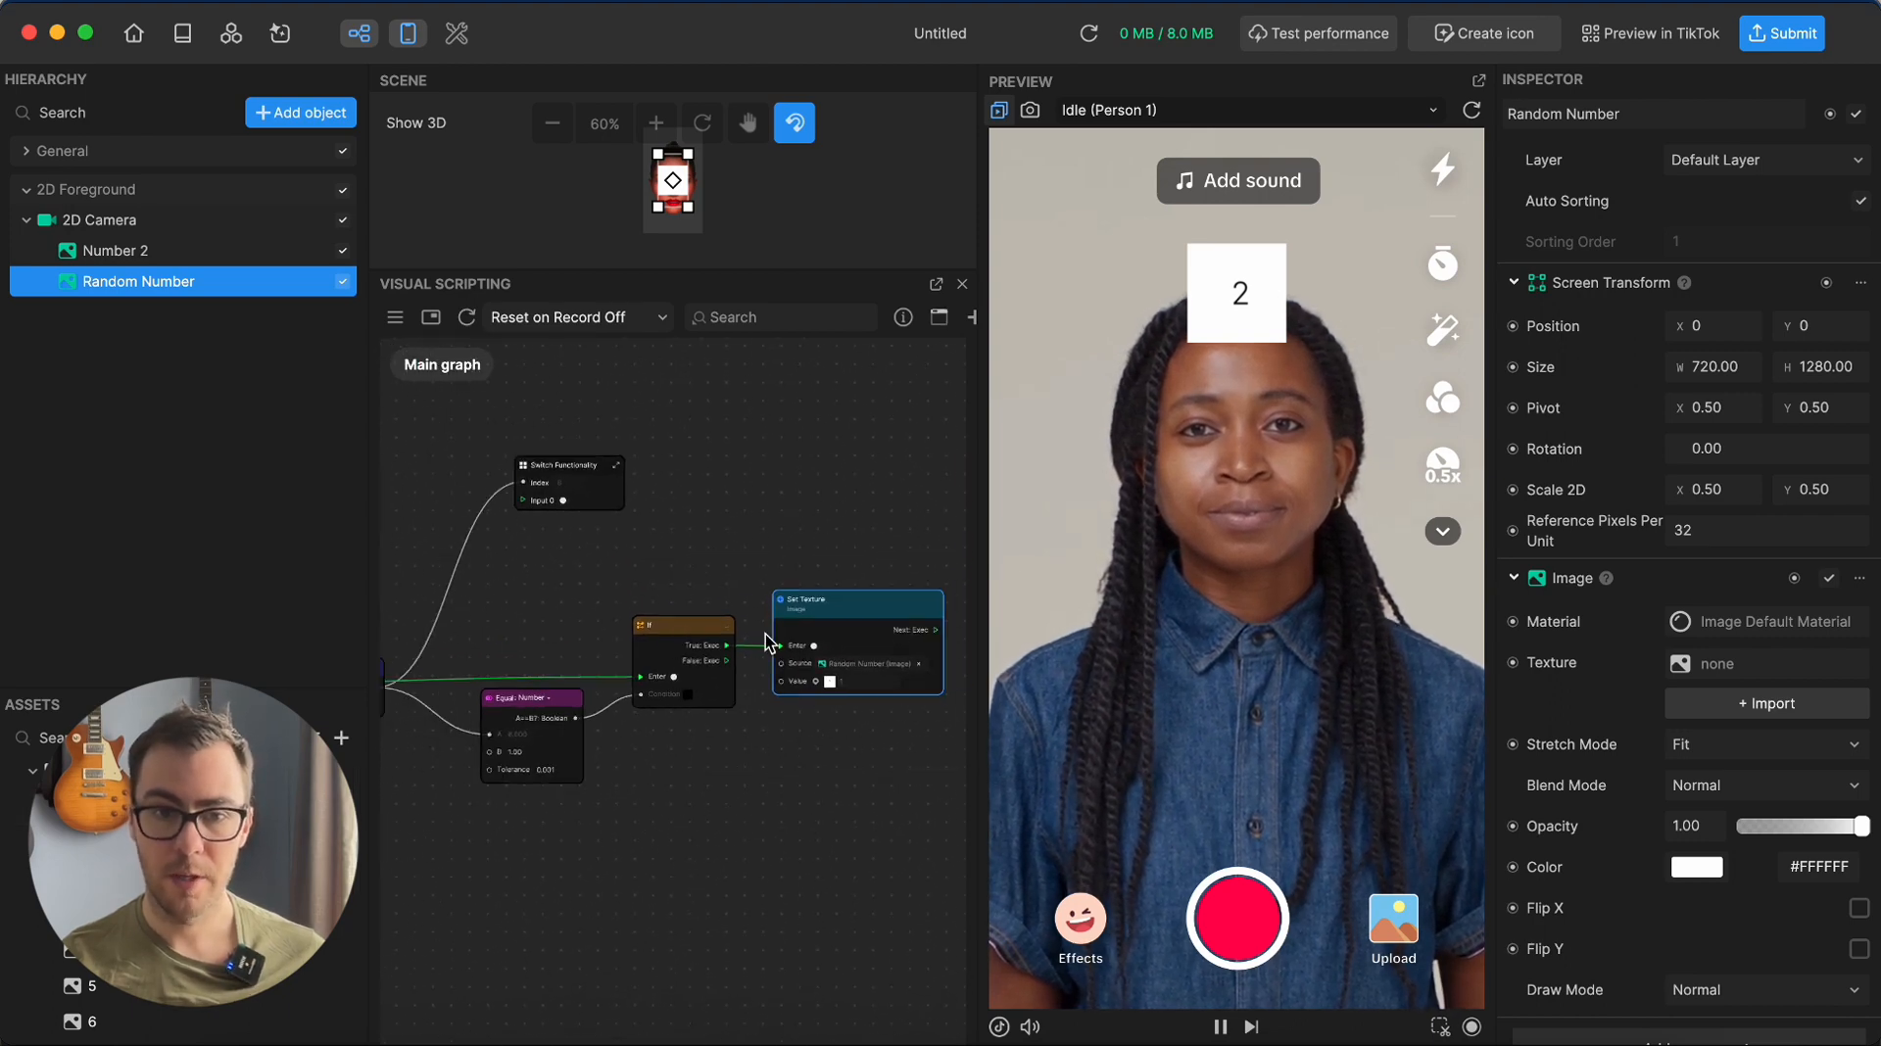
Duplicate the If node below the original and connect the first If's False output to the copy's Enter
click(675, 644)
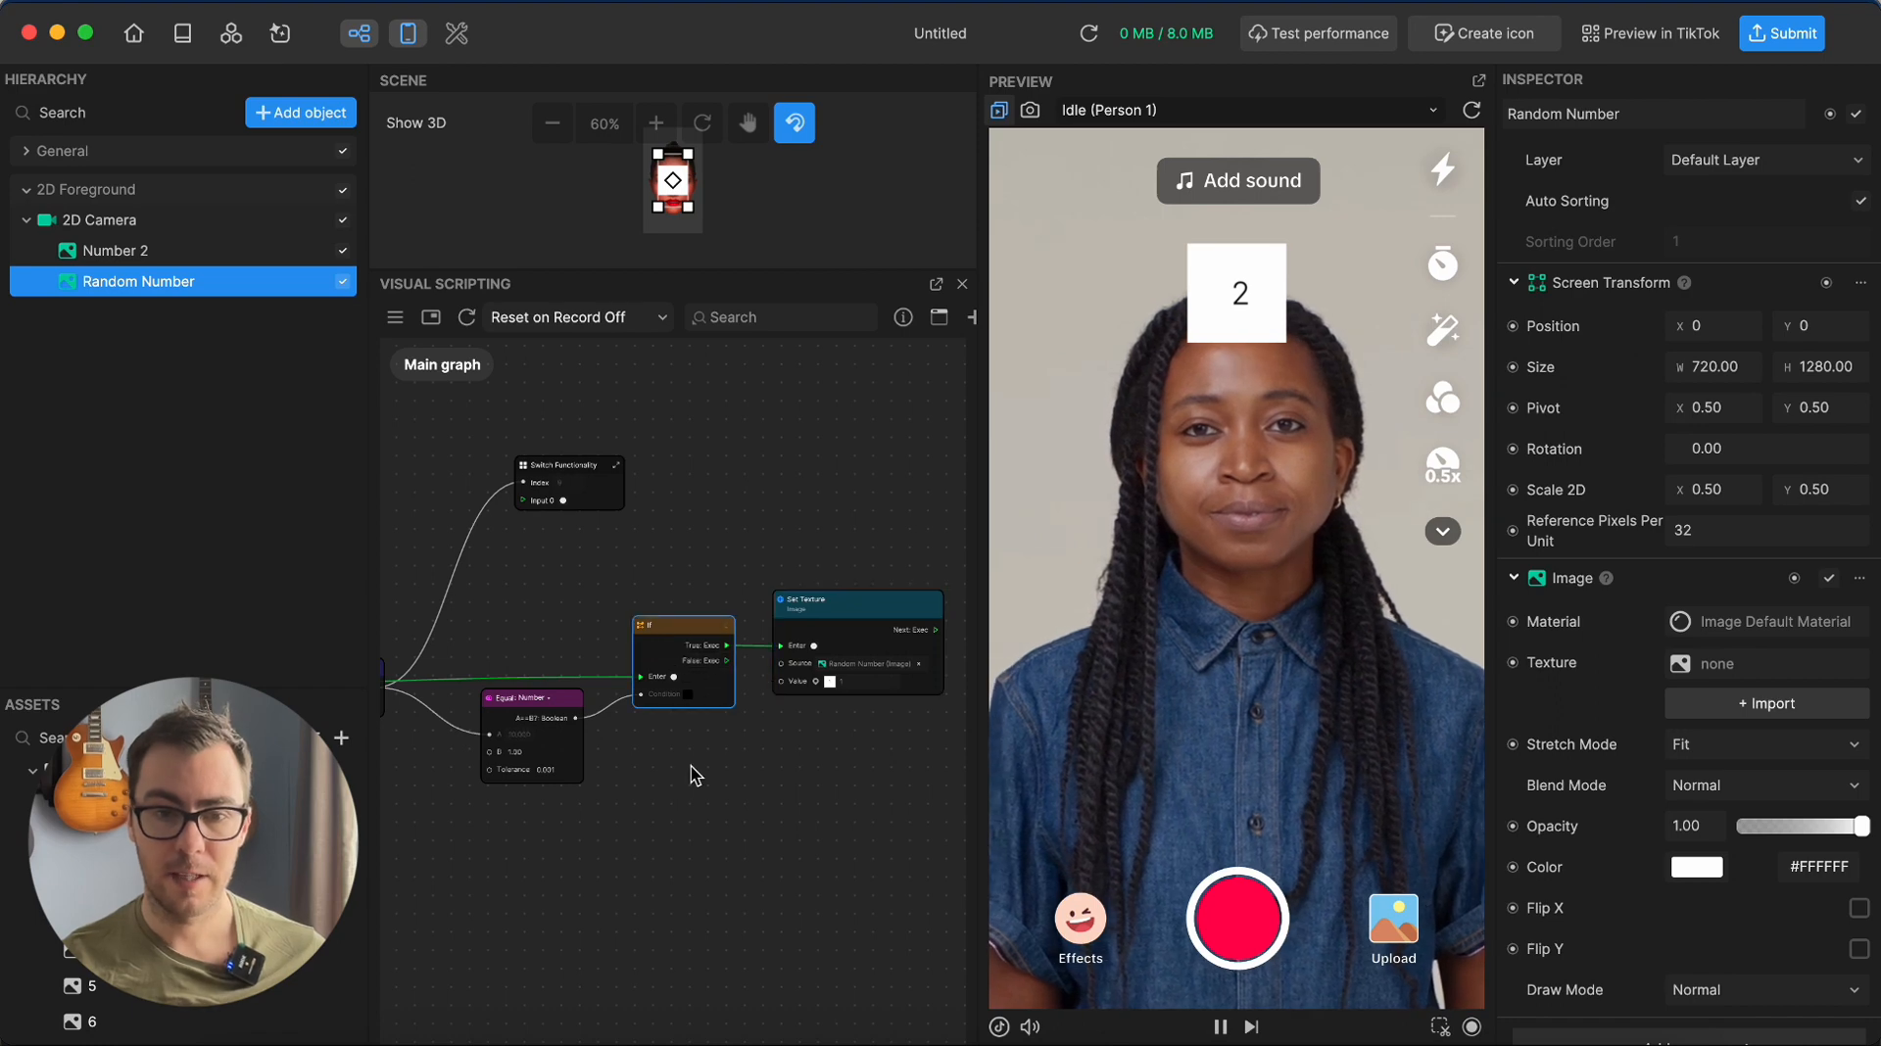
key(super+c)
key(super+v)
drag(720, 794, 670, 777)
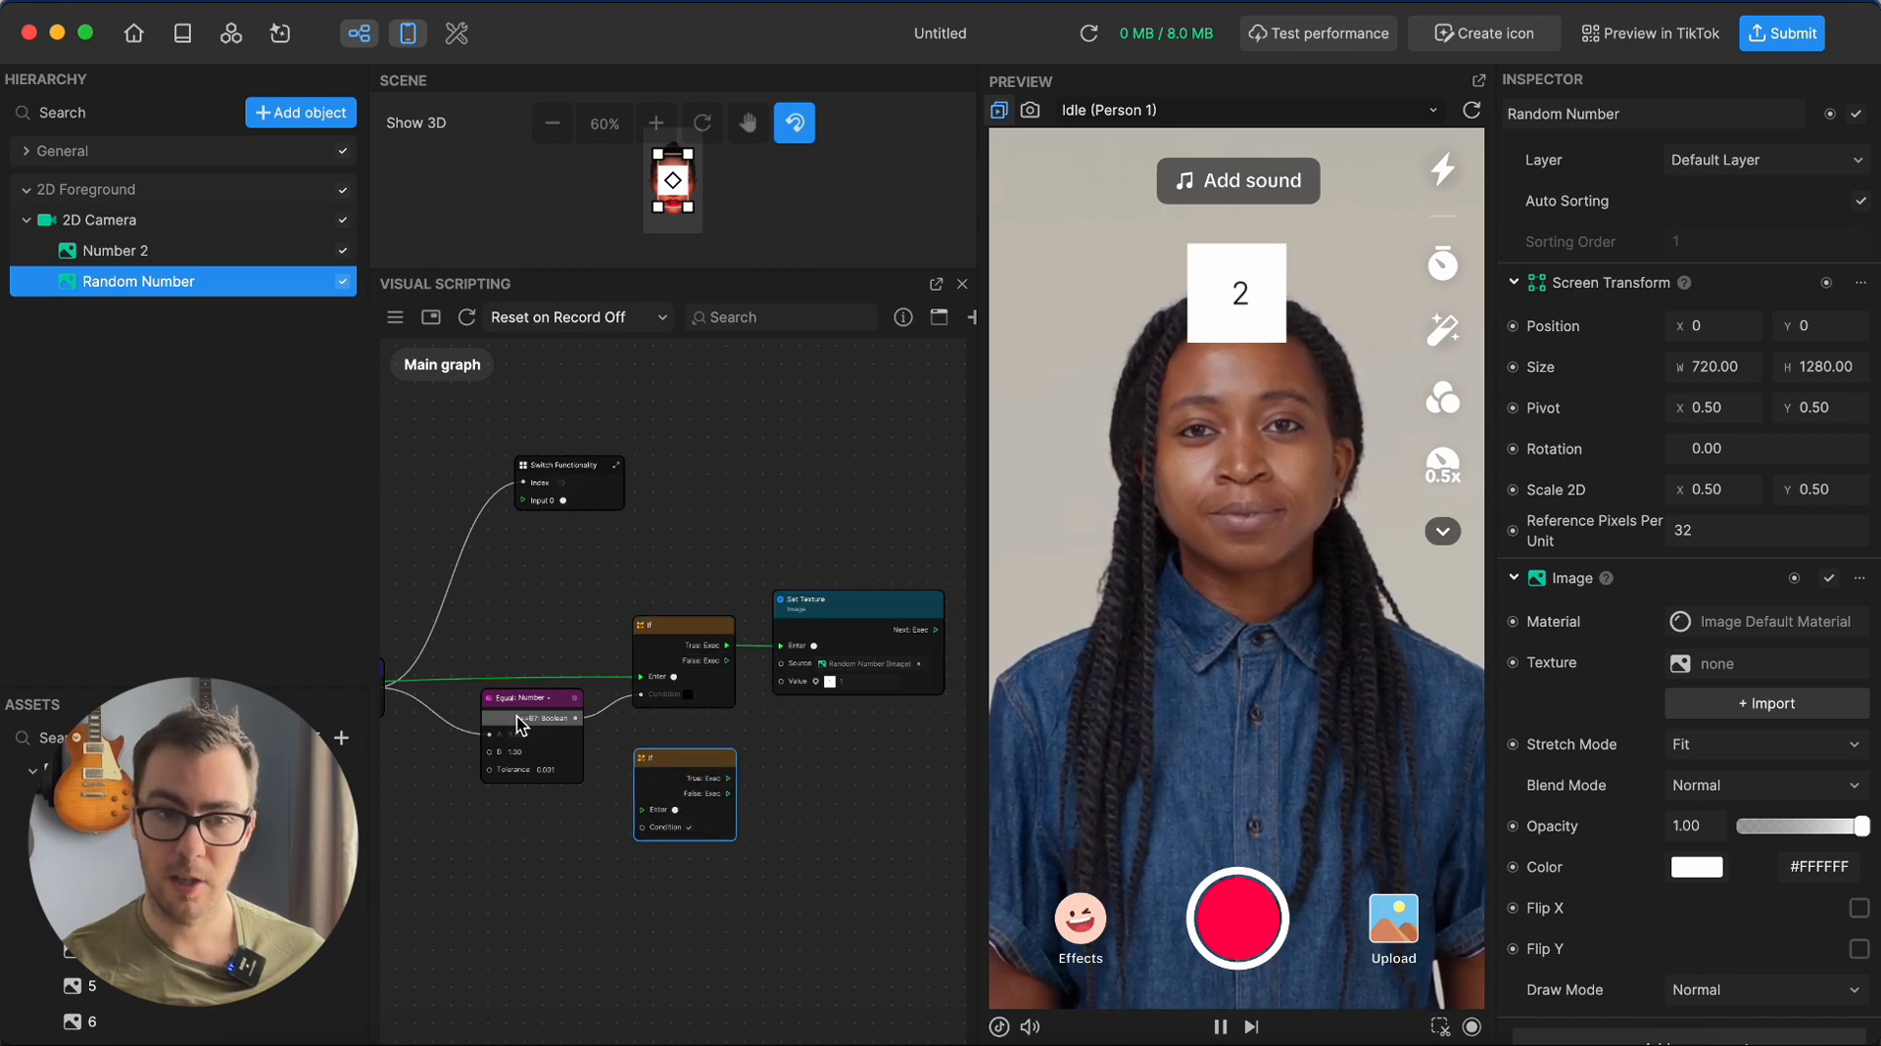
drag(533, 719, 557, 693)
scroll(556, 694, up, 3)
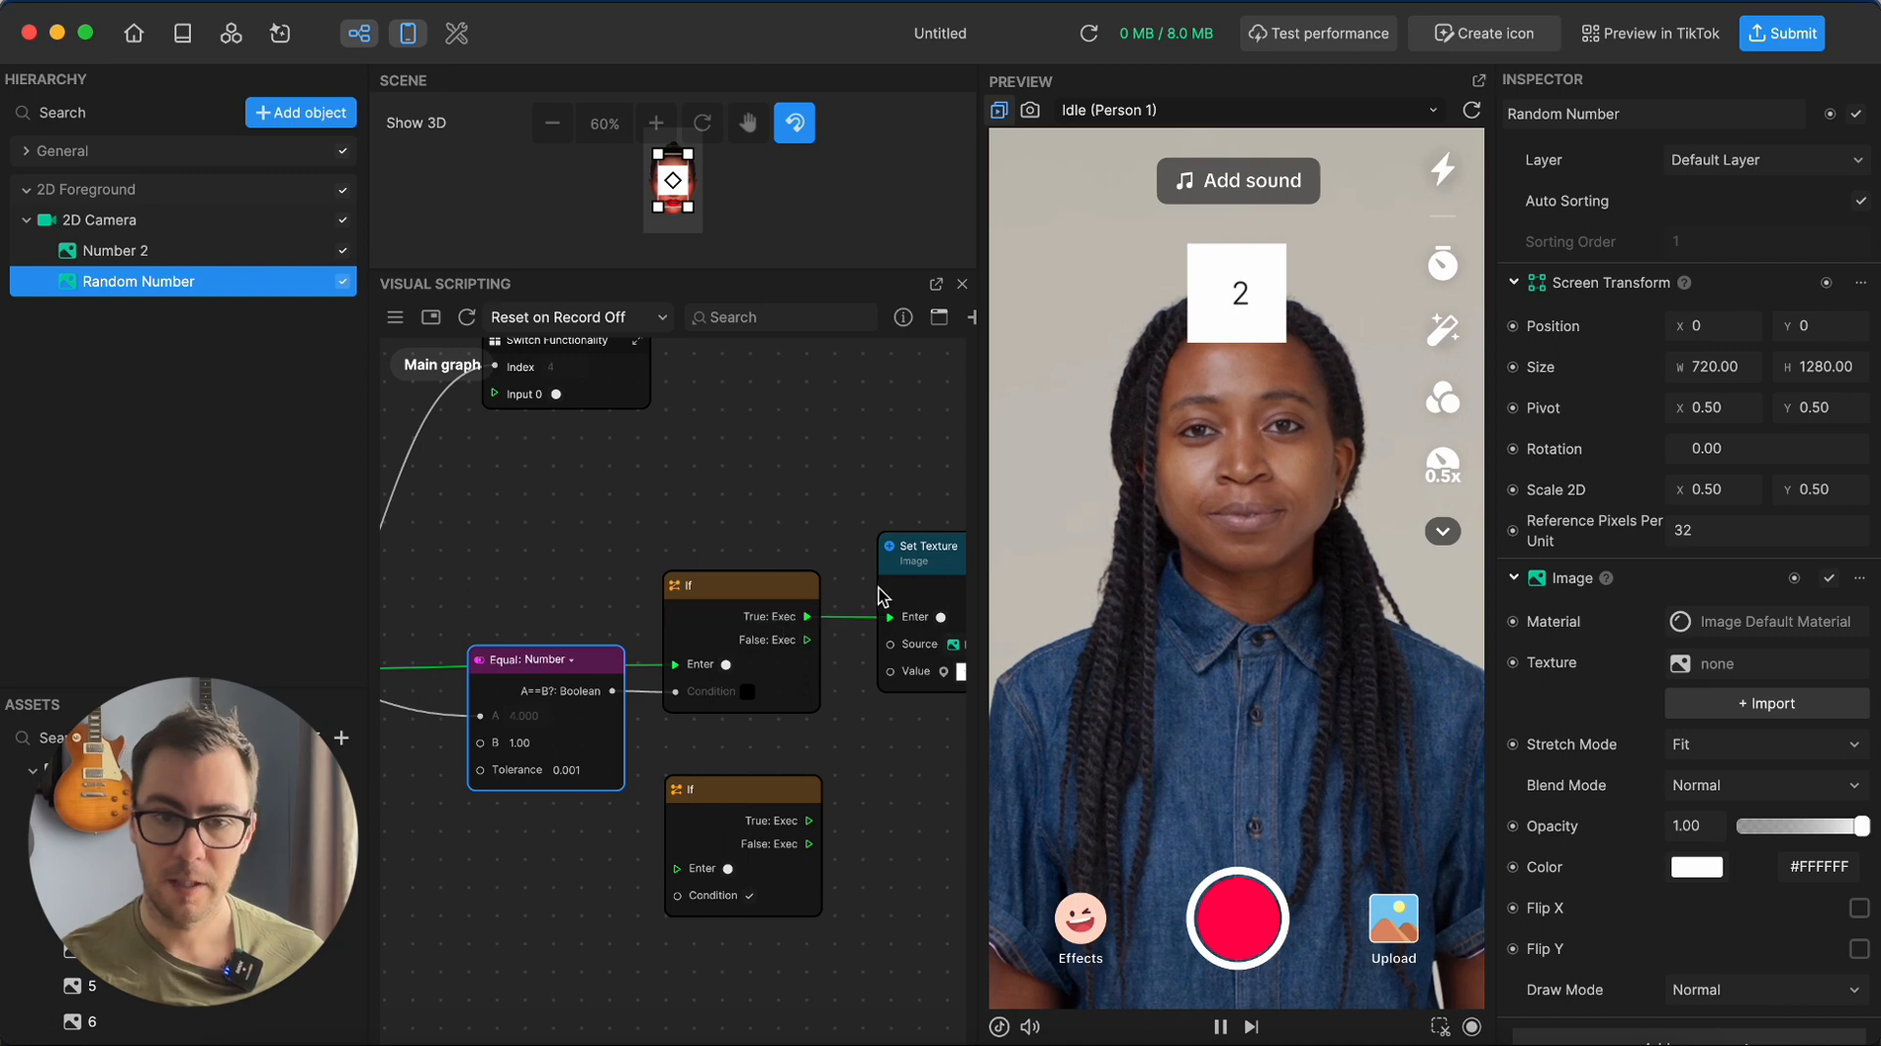
drag(807, 643, 713, 782)
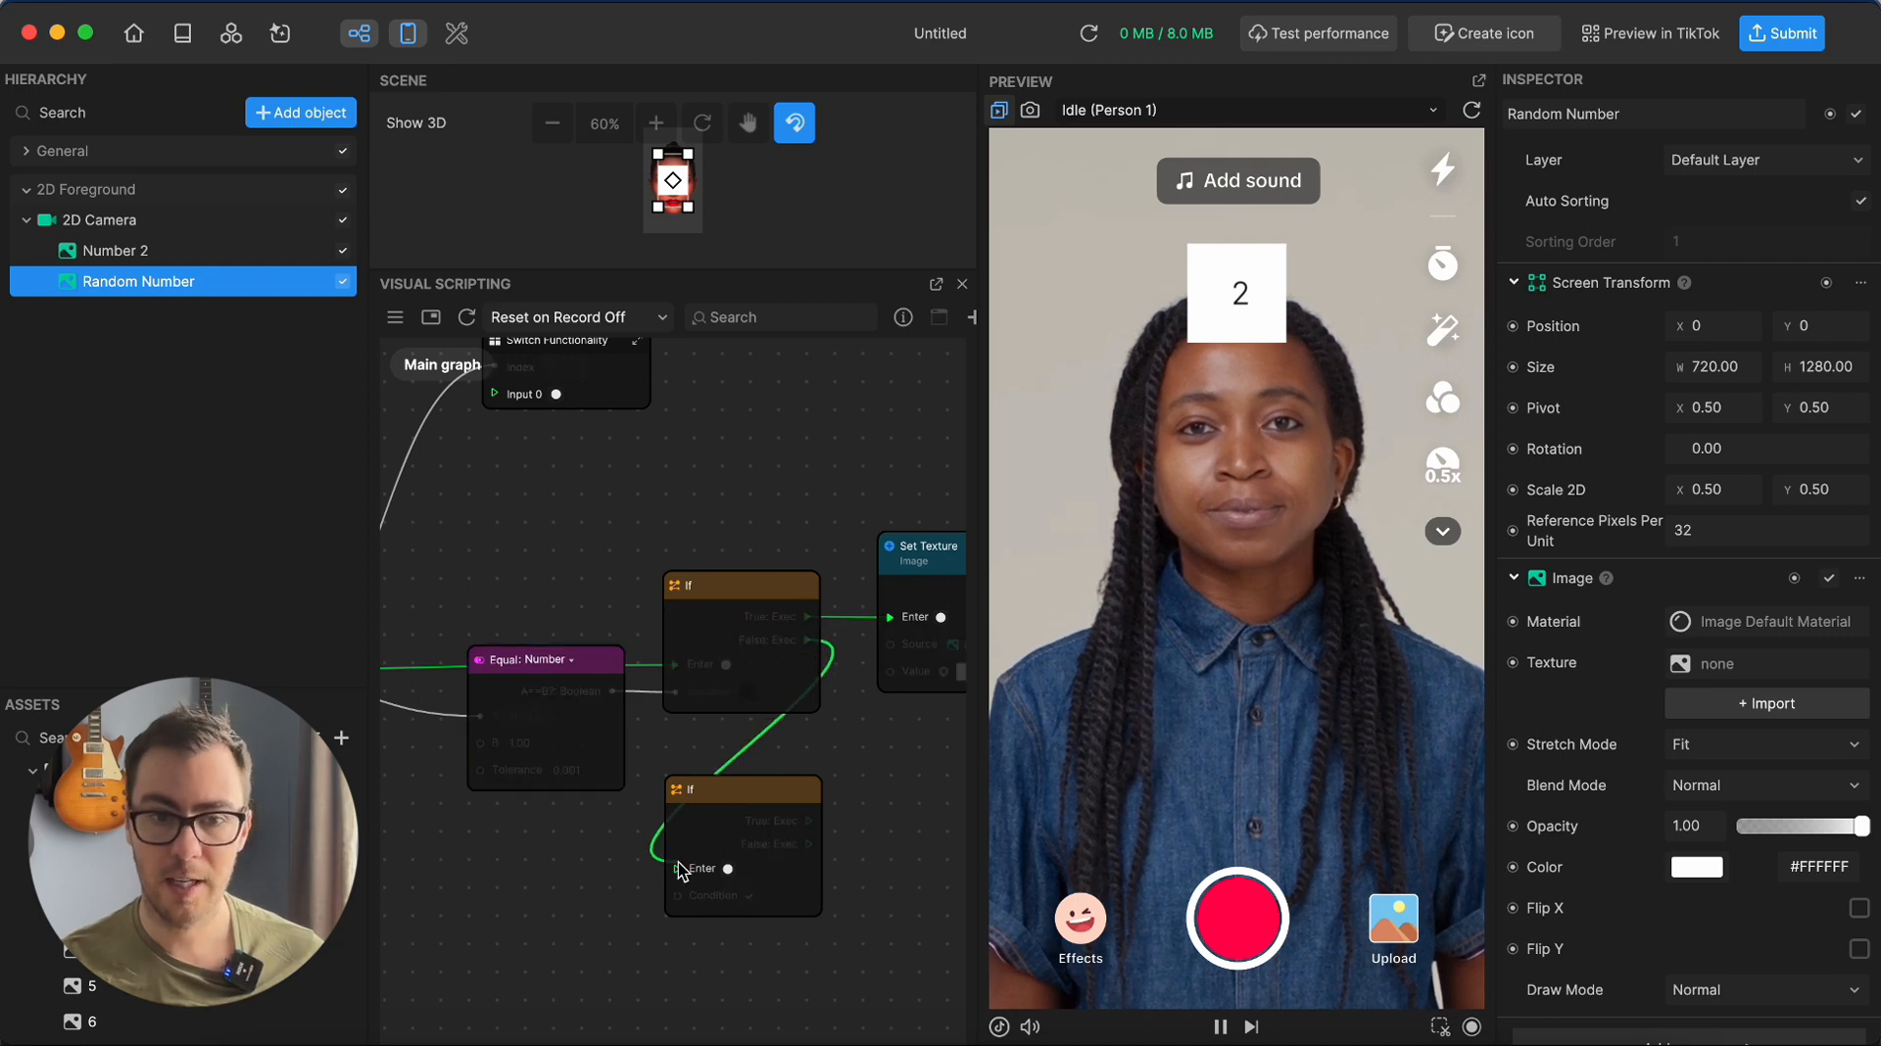
Duplicate the Equal node below the original and connect its Boolean output to the second If node's Condition
mouse_move(683, 870)
mouse_down()
mouse_move(447, 862)
mouse_move(511, 832)
mouse_move(677, 895)
mouse_up()
key(super+c)
key(super+v)
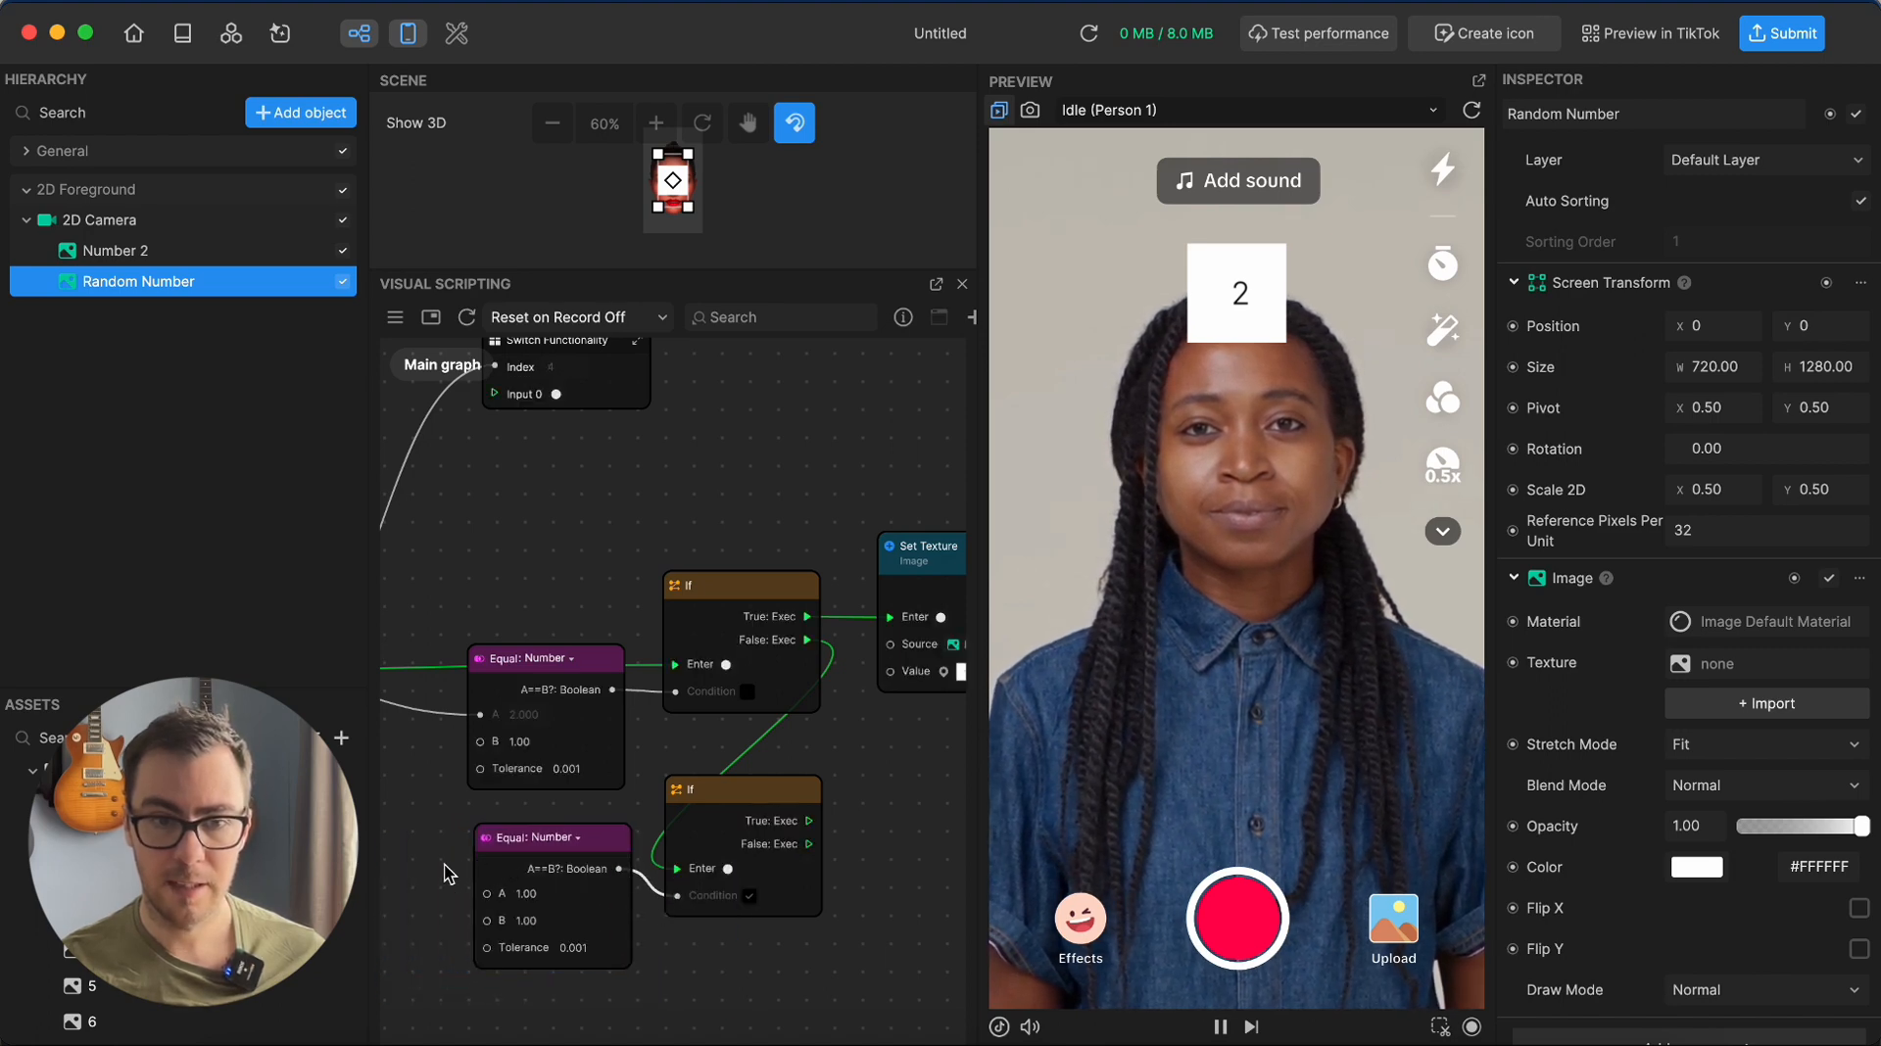
Feed Floor's result into the copied Equal node's A and set its B to 2
scroll(444, 873, left, 5)
drag(441, 586, 657, 798)
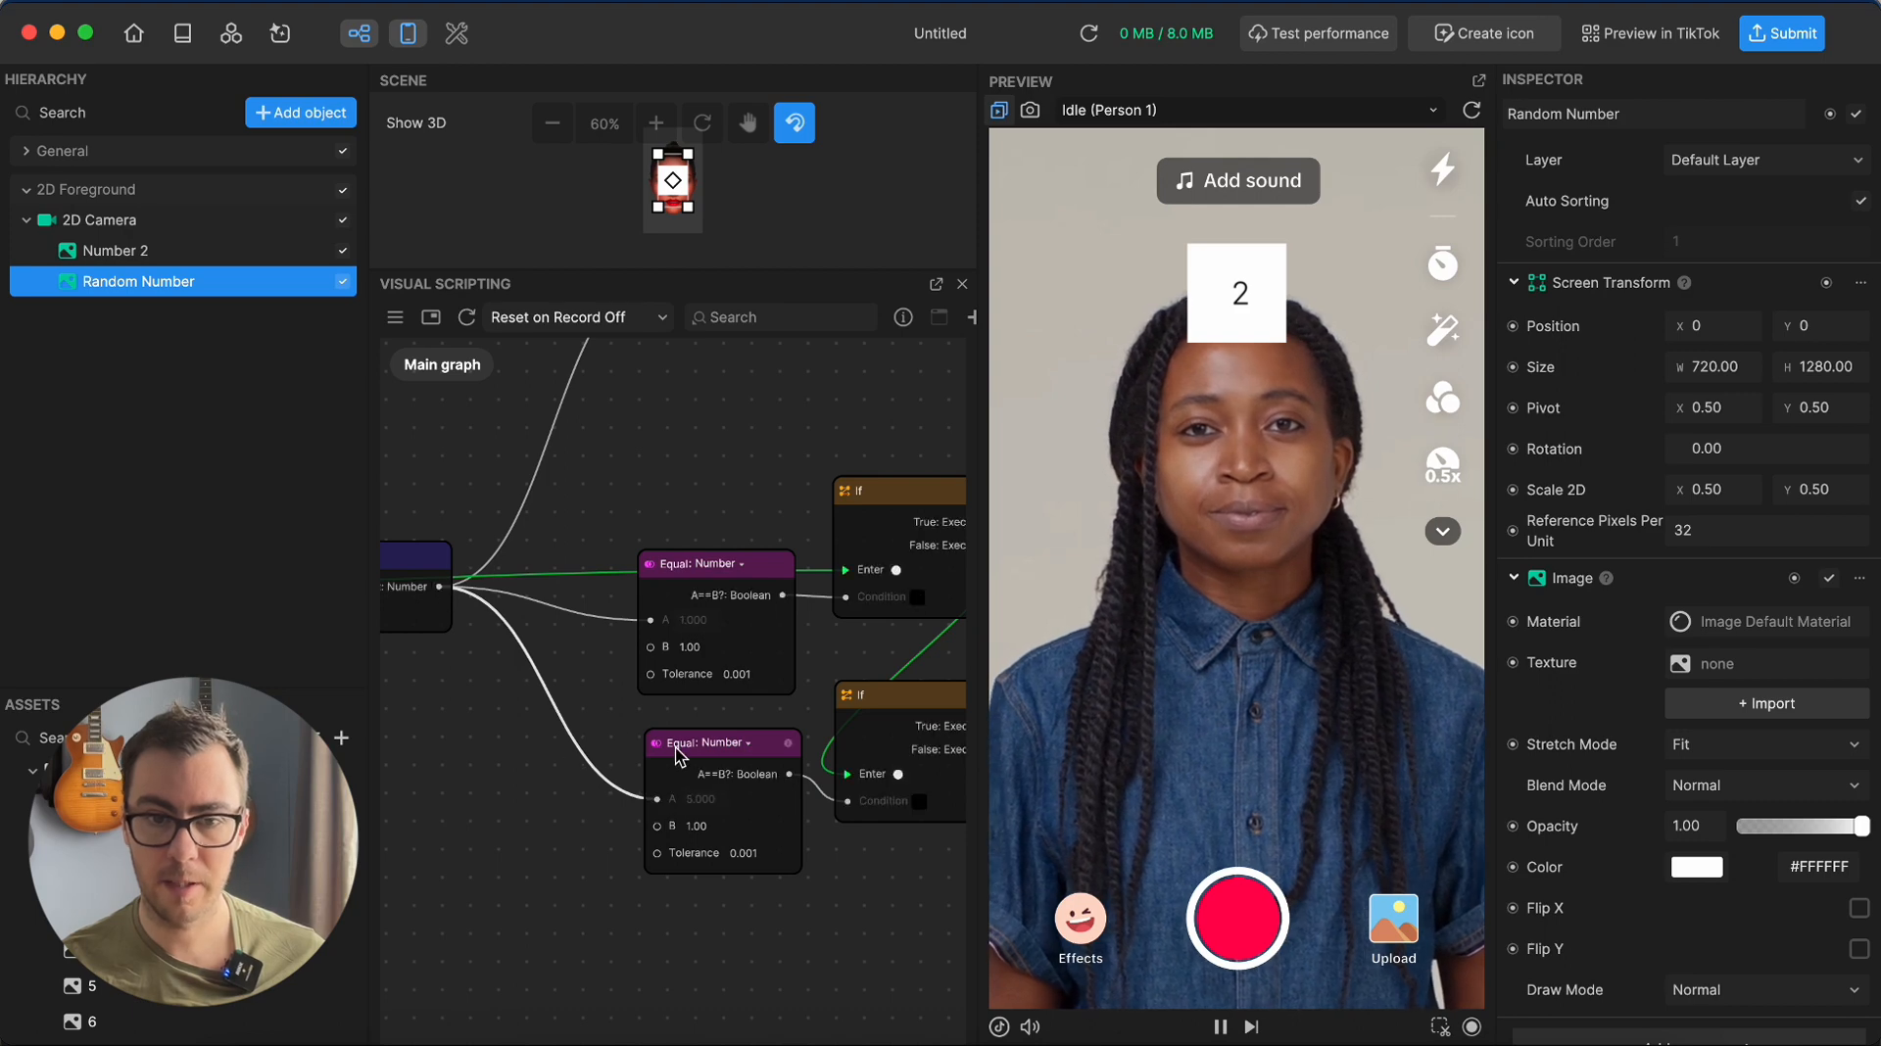
scroll(784, 885, right, 5)
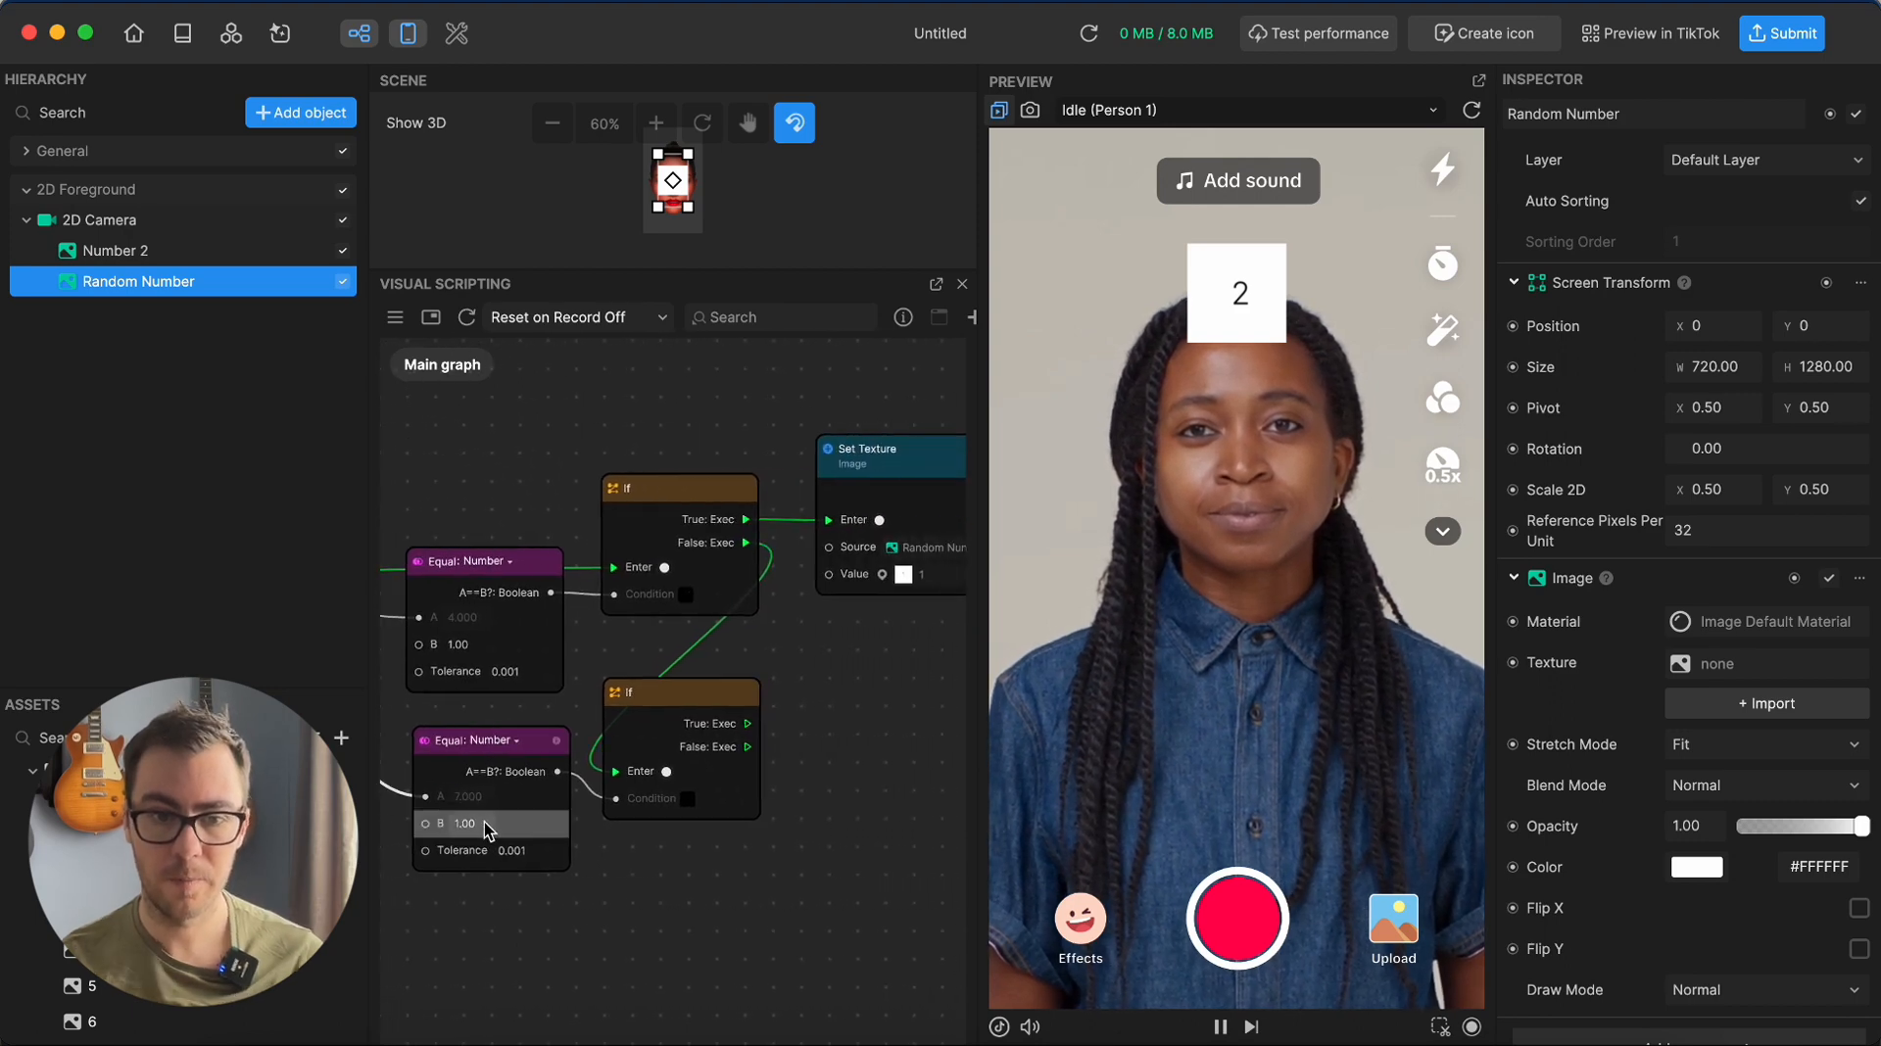
key(Return)
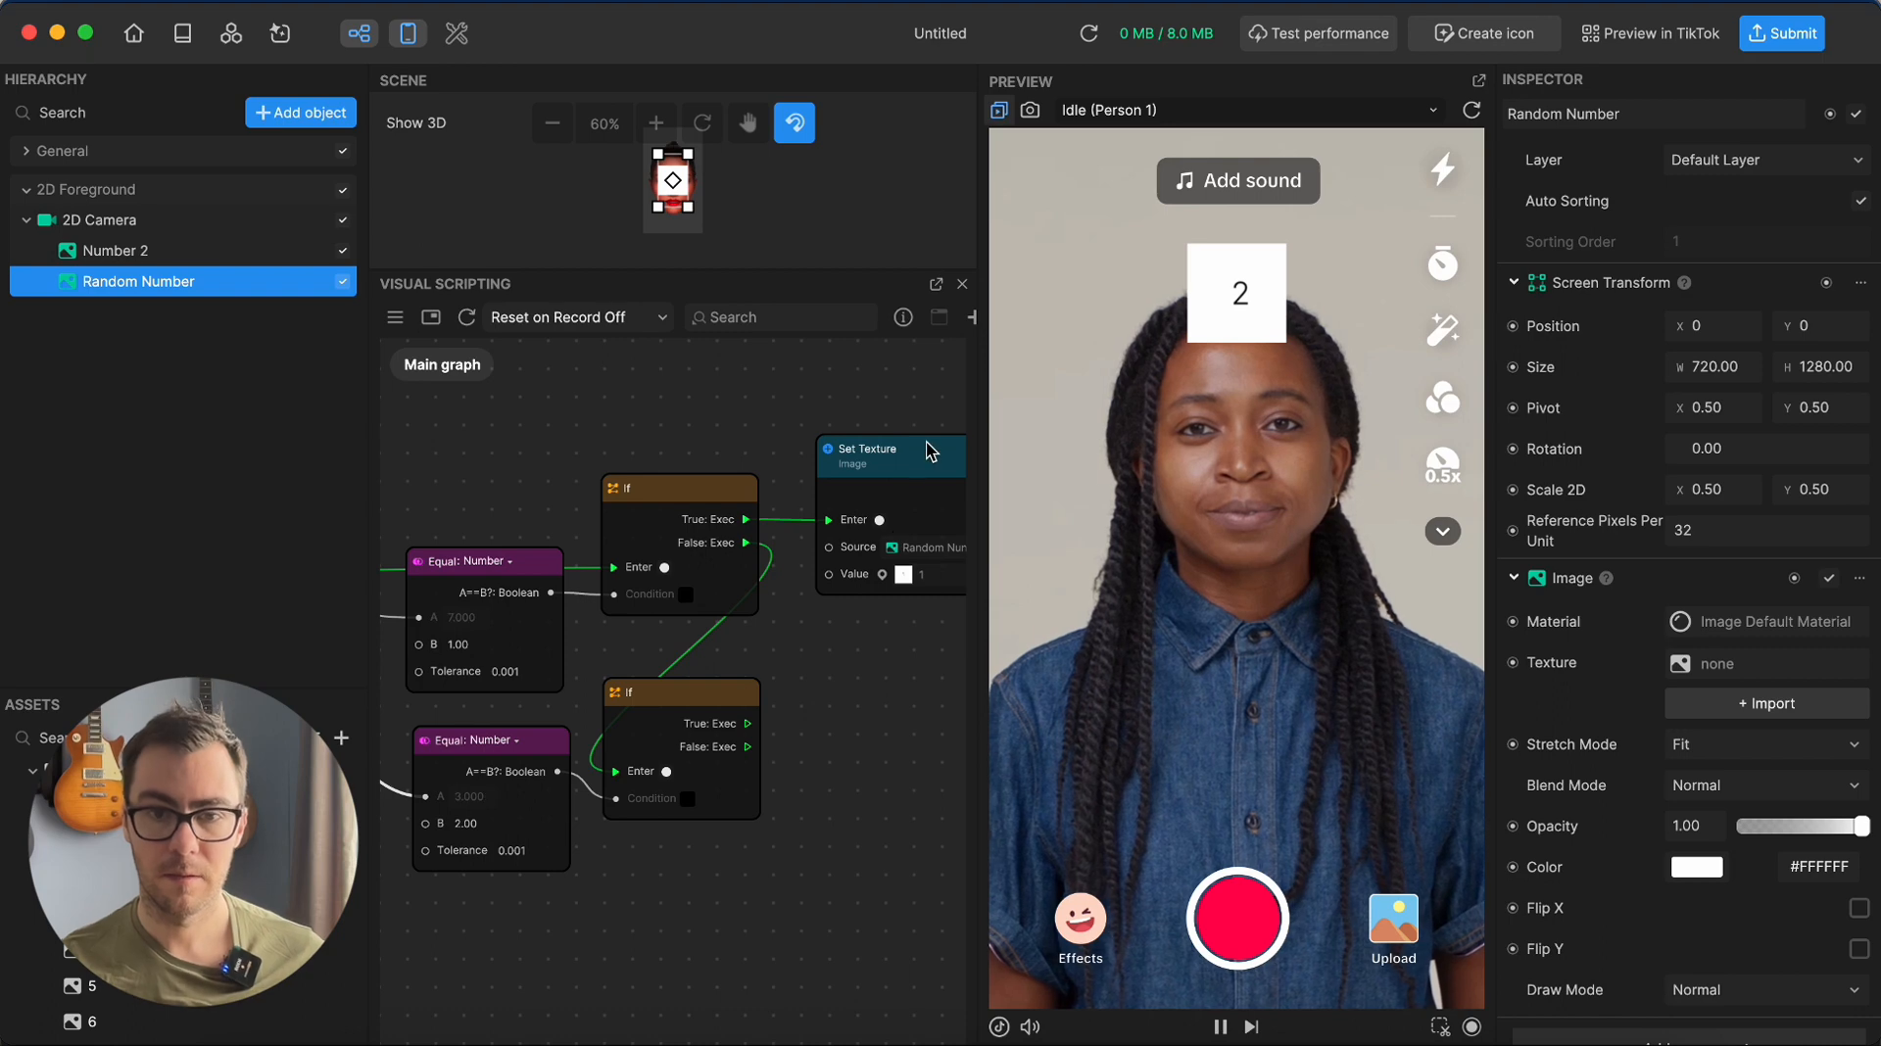
Duplicate the Set Texture node with image 2 as its value and connect the second If's True output to its Enter
click(926, 443)
key(super+c)
click(893, 639)
key(super+v)
drag(919, 663, 854, 671)
drag(747, 724, 831, 726)
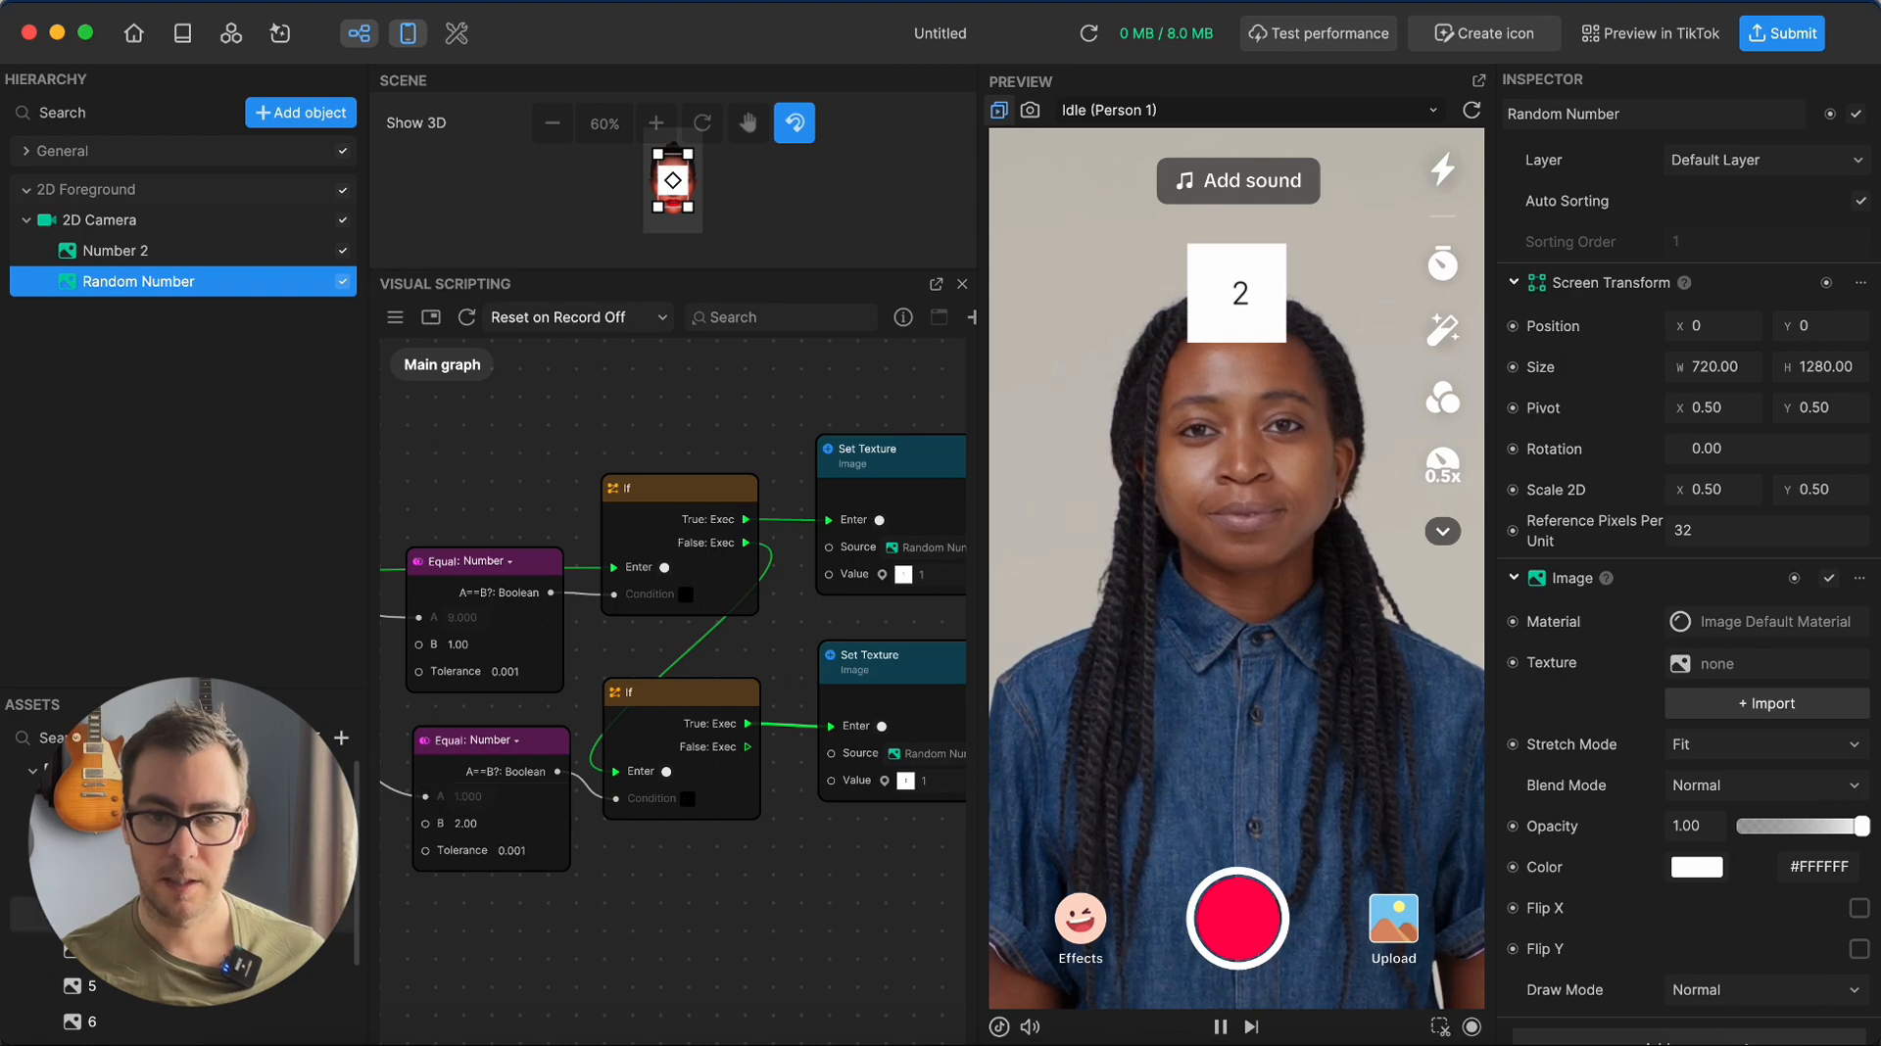
drag(92, 879, 931, 780)
middle_drag(835, 825, 785, 770)
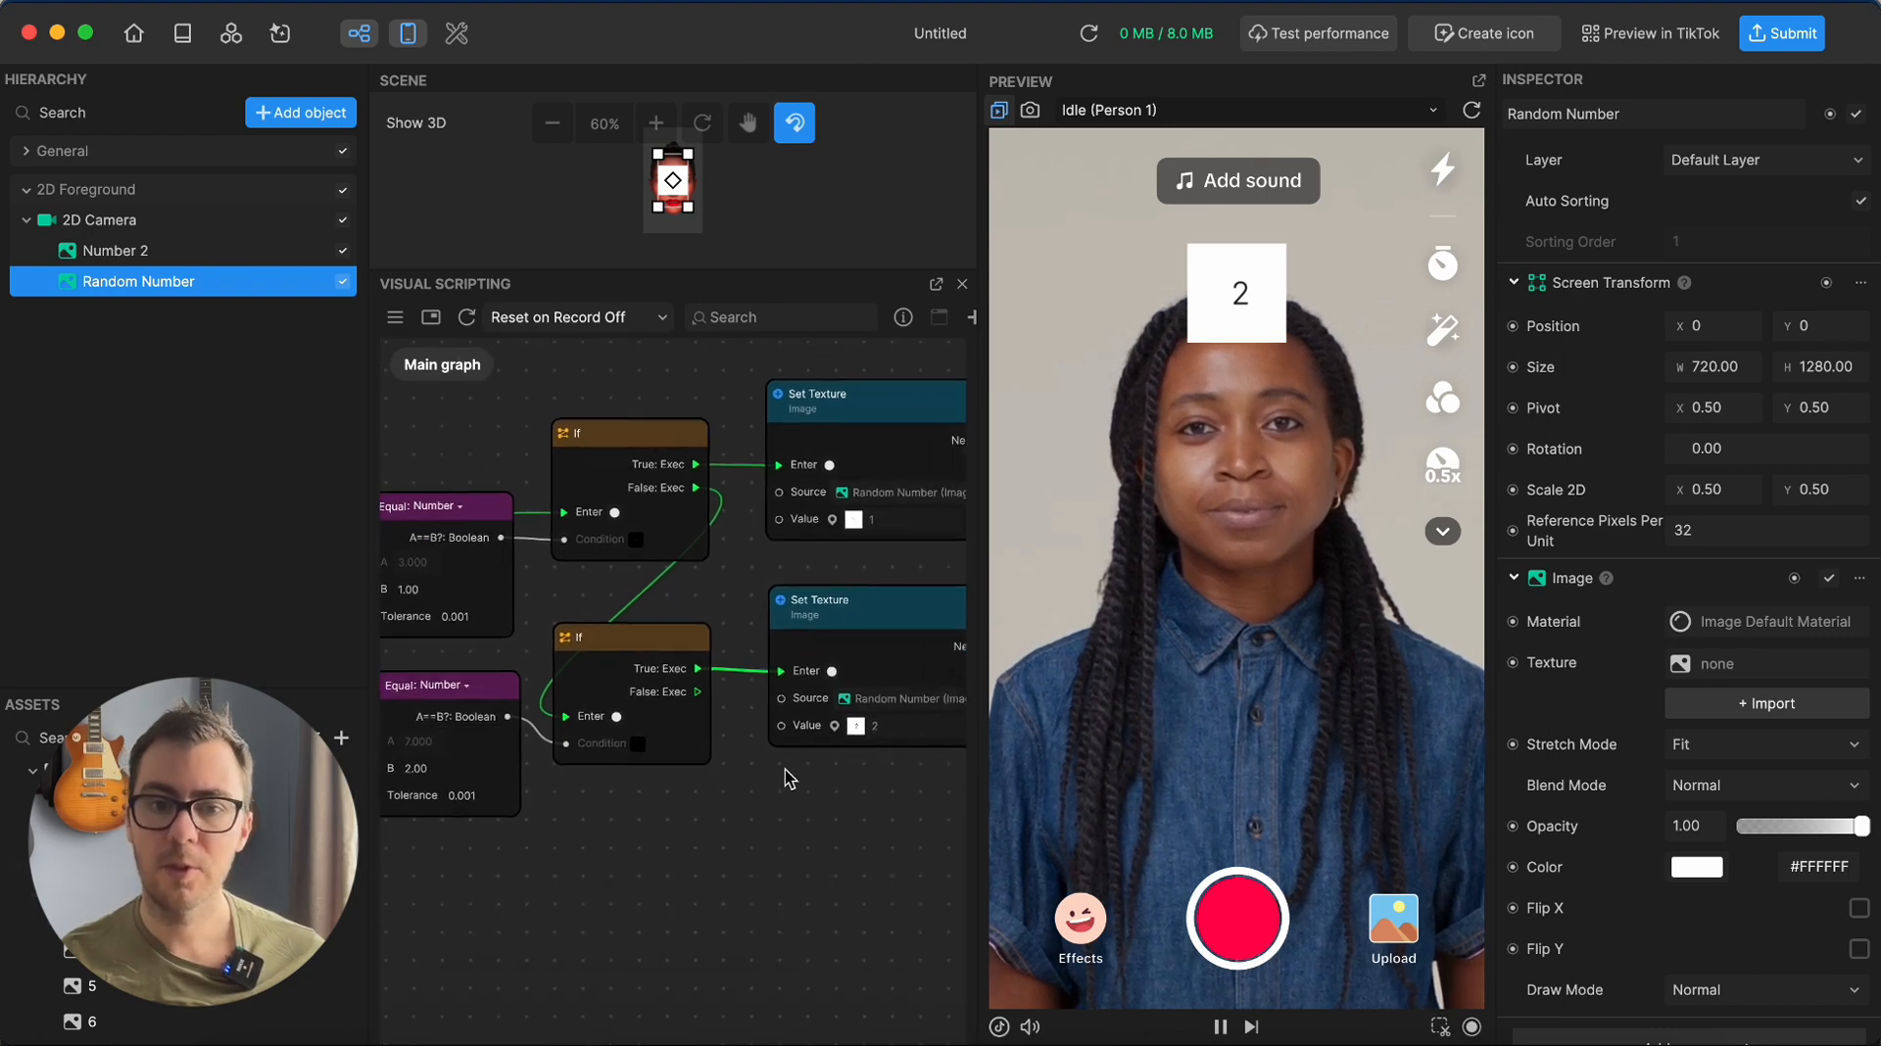
Duplicate the two rows of Equal, If and Set Texture nodes and place the copies directly below the originals
scroll(789, 778, down, 5)
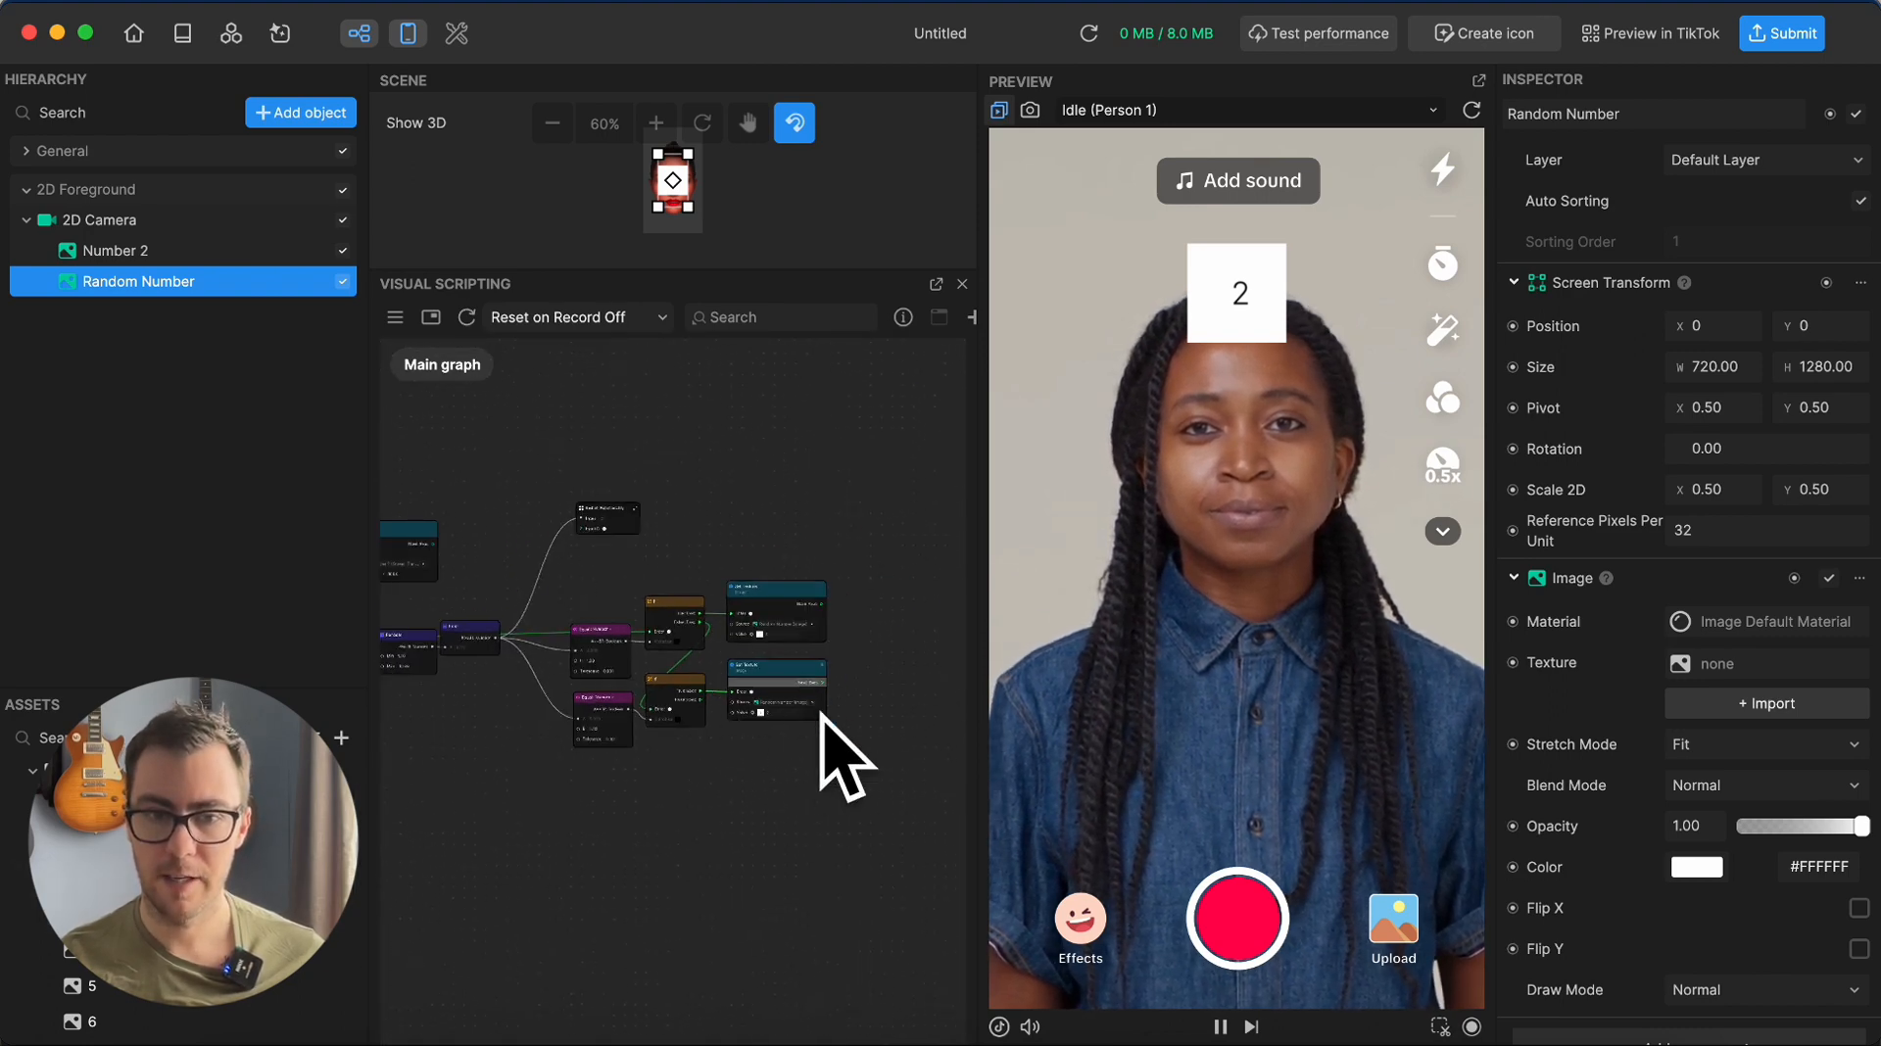
scroll(692, 643, up, 2)
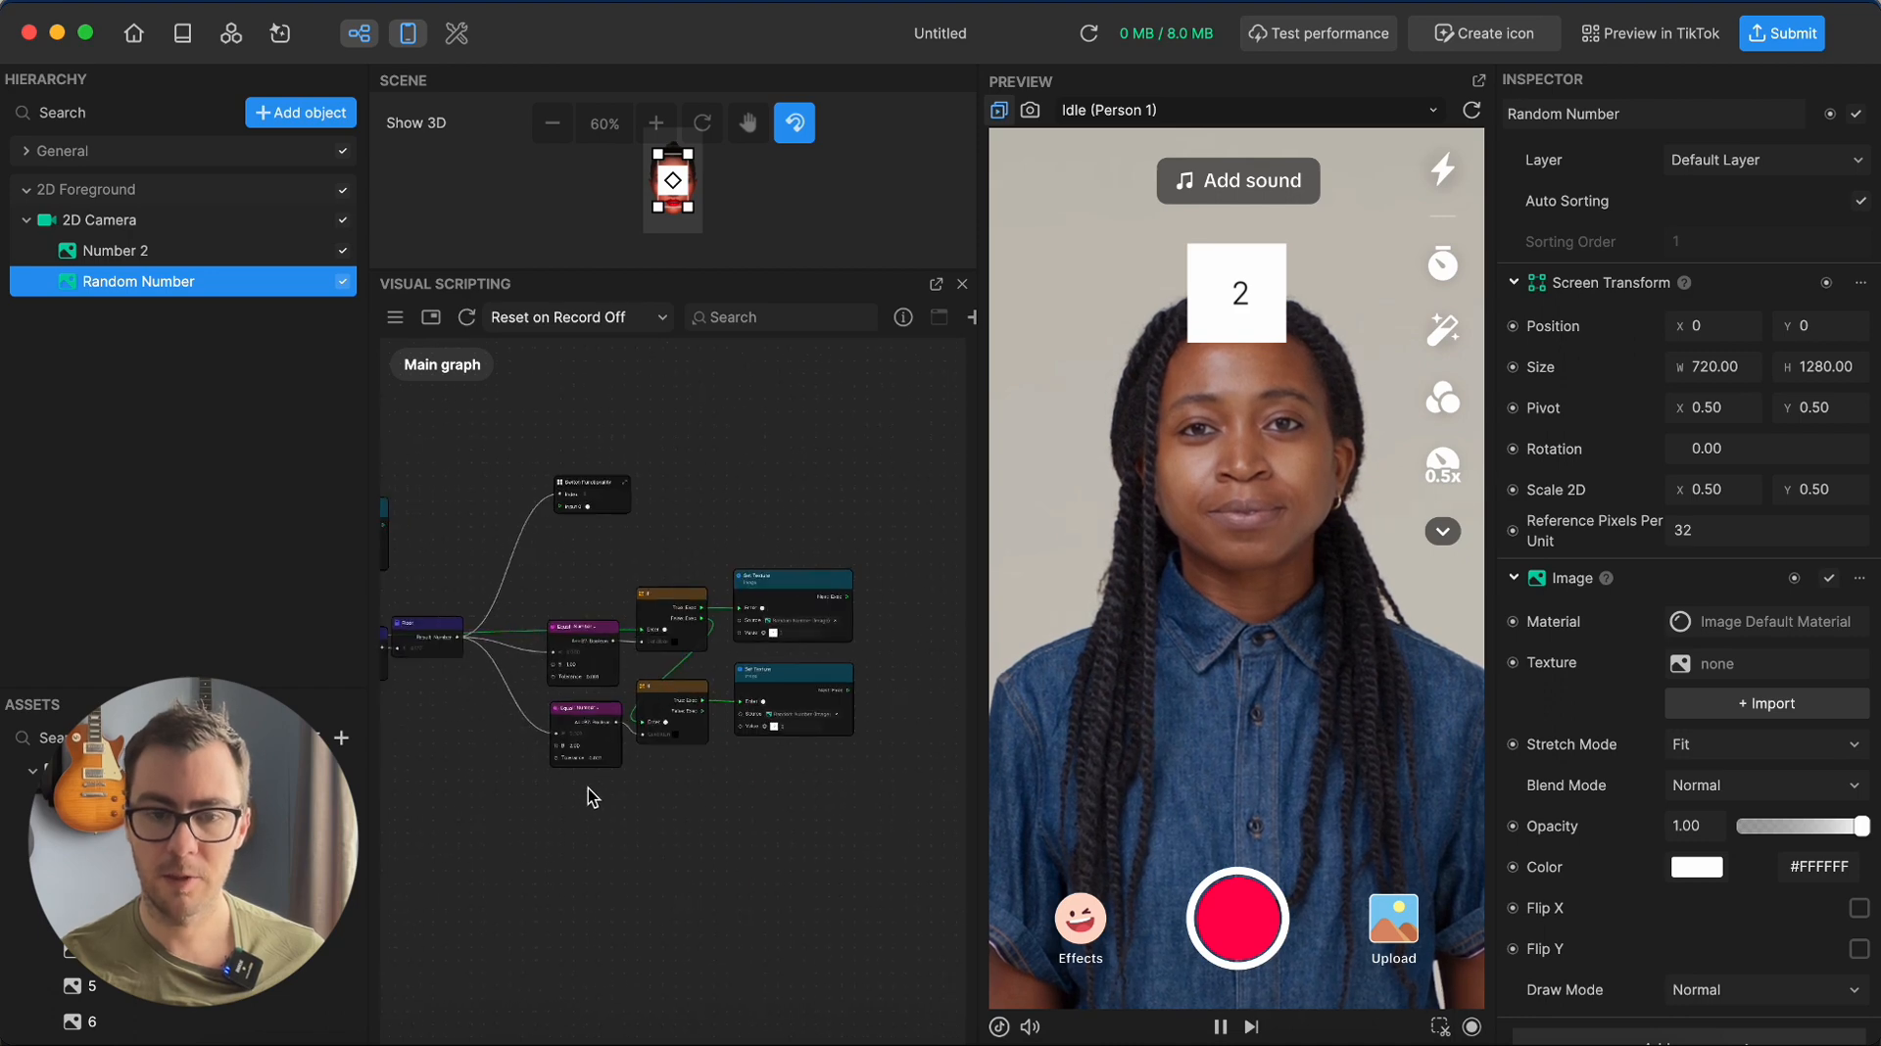
drag(588, 788, 855, 569)
key(super+c)
key(super+v)
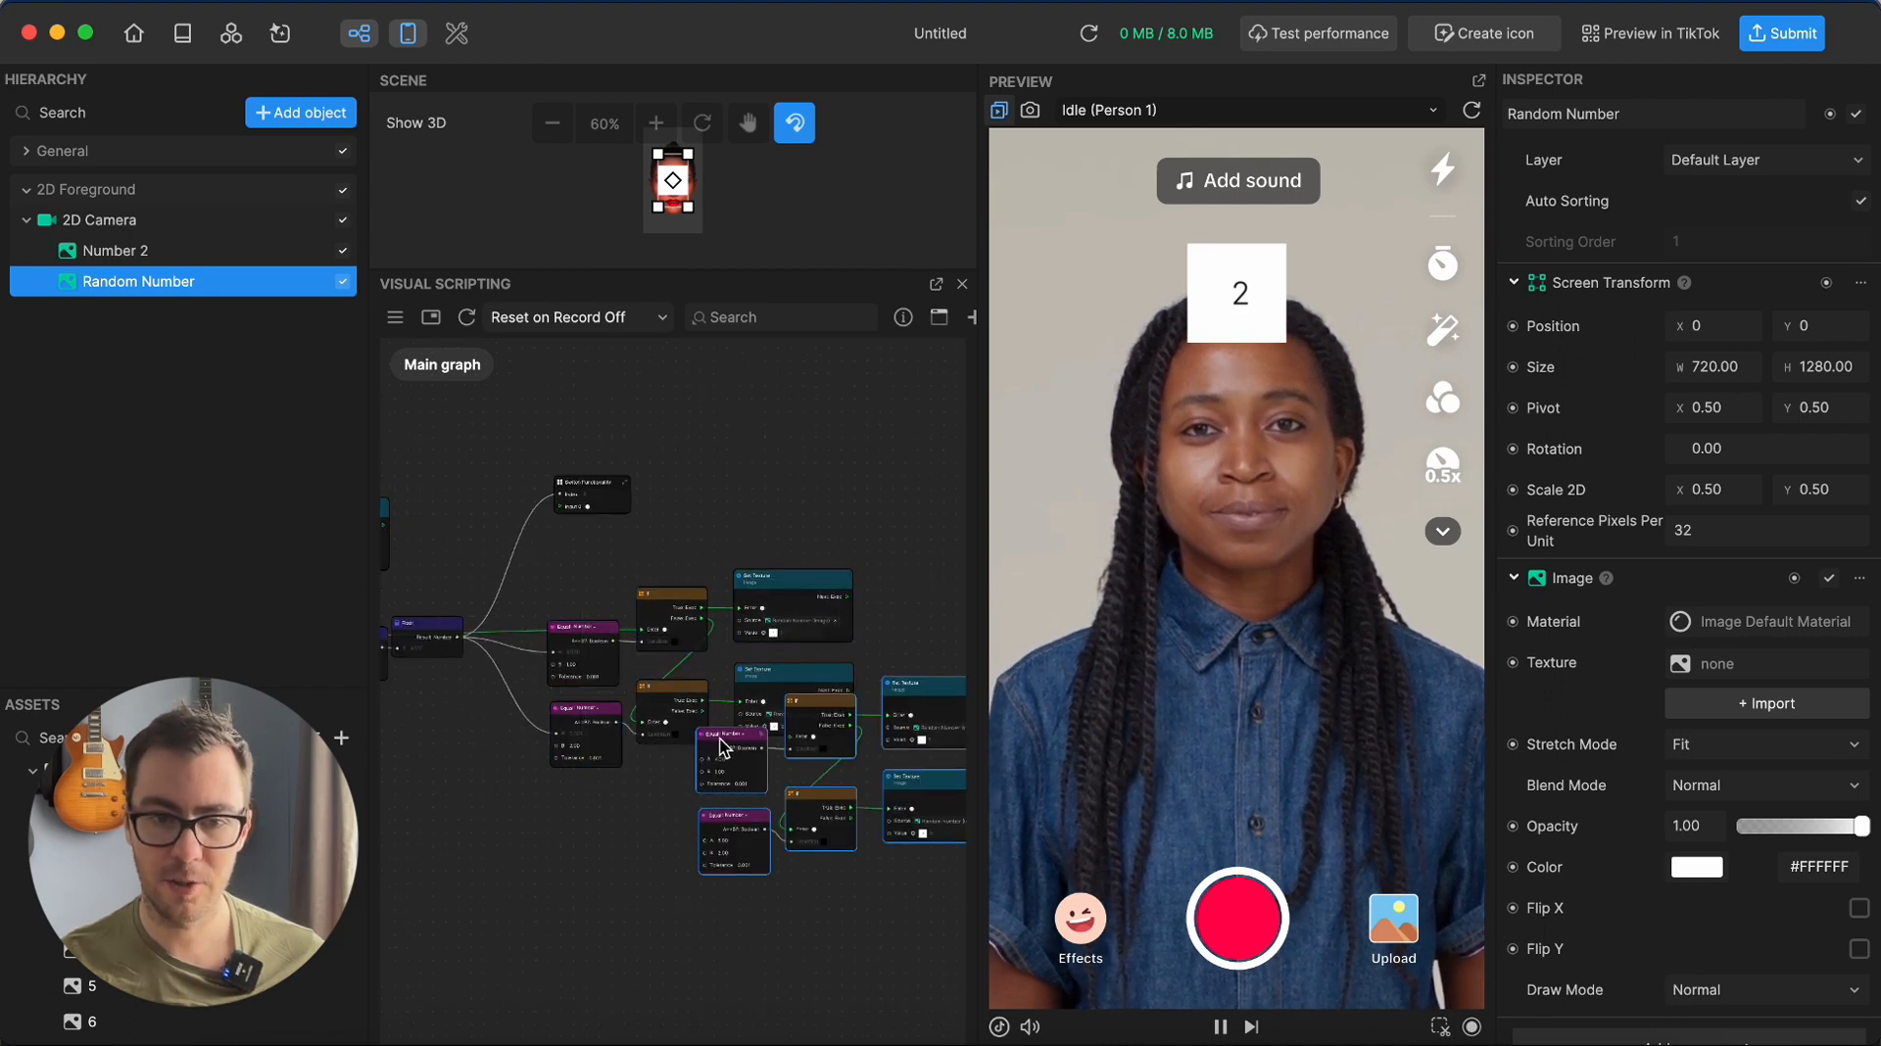
drag(721, 750, 579, 809)
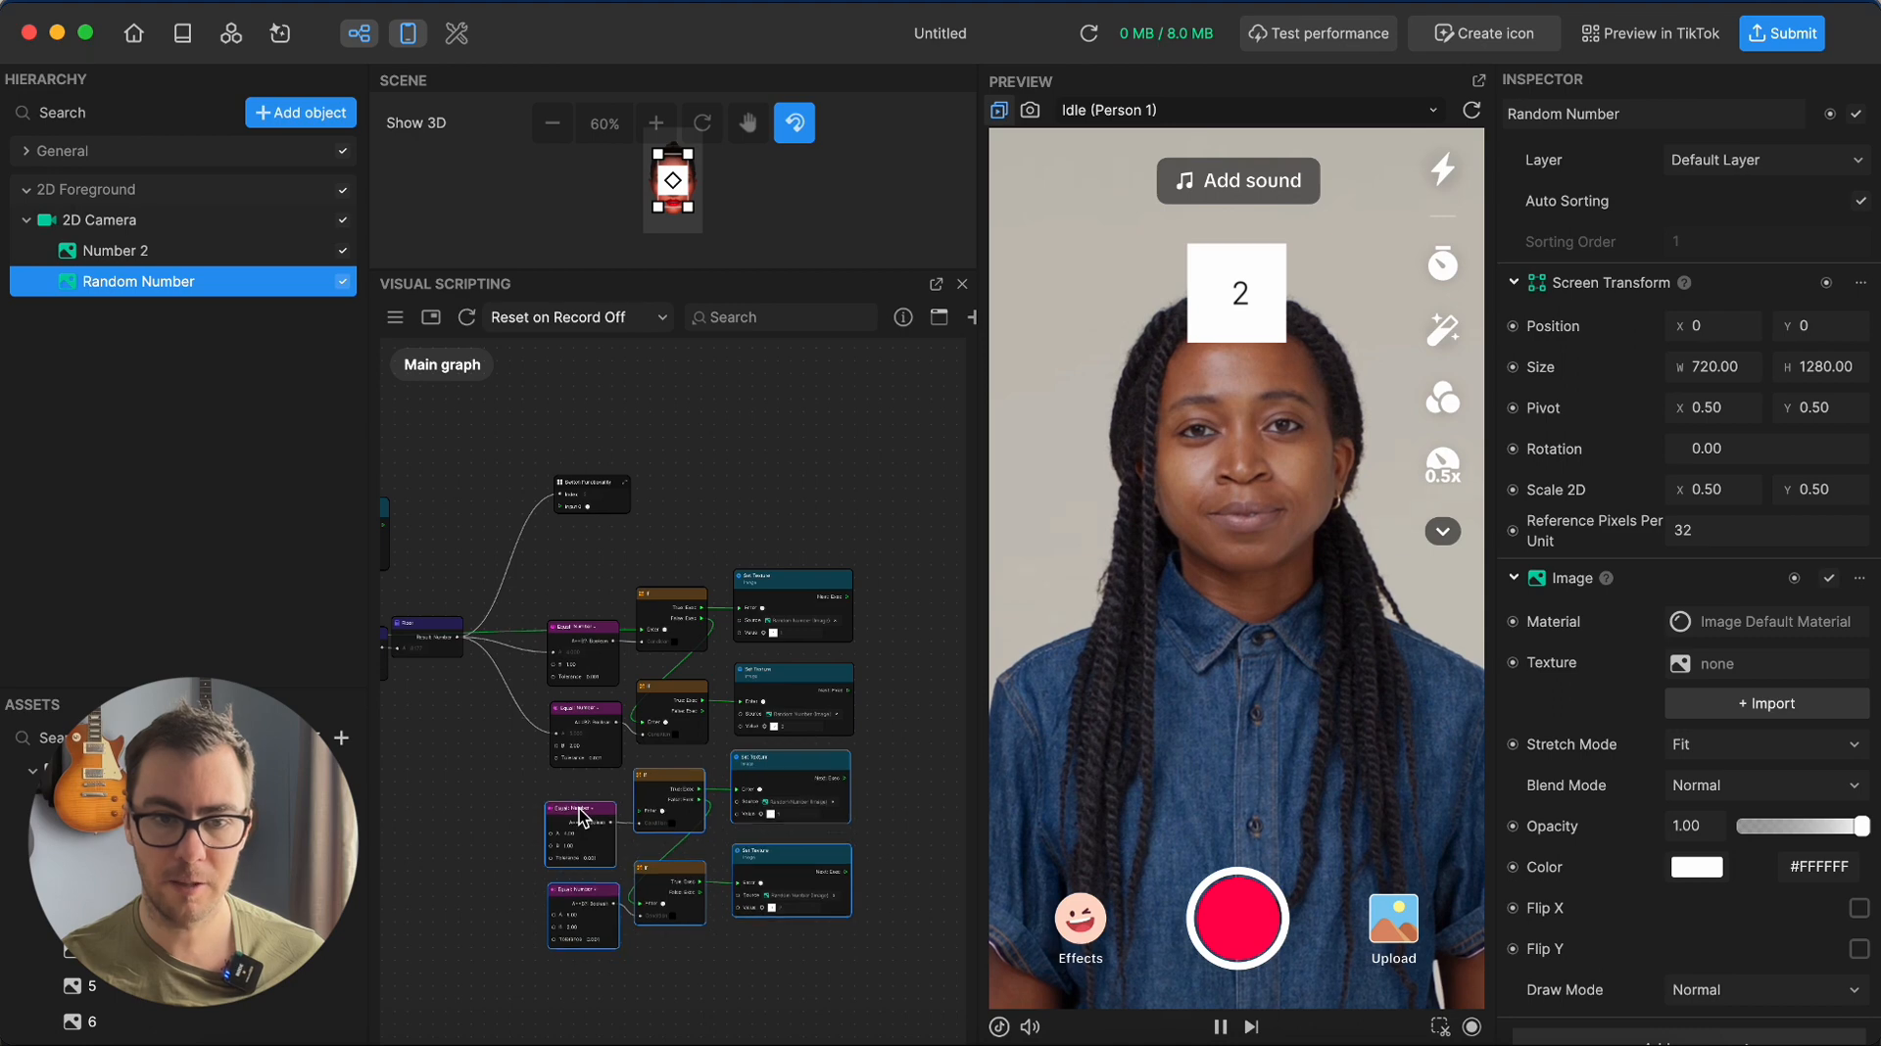
click(579, 809)
Connect Floor's result to the A inputs of both newly copied Equal nodes
middle_drag(511, 779, 589, 681)
scroll(588, 686, up, 3)
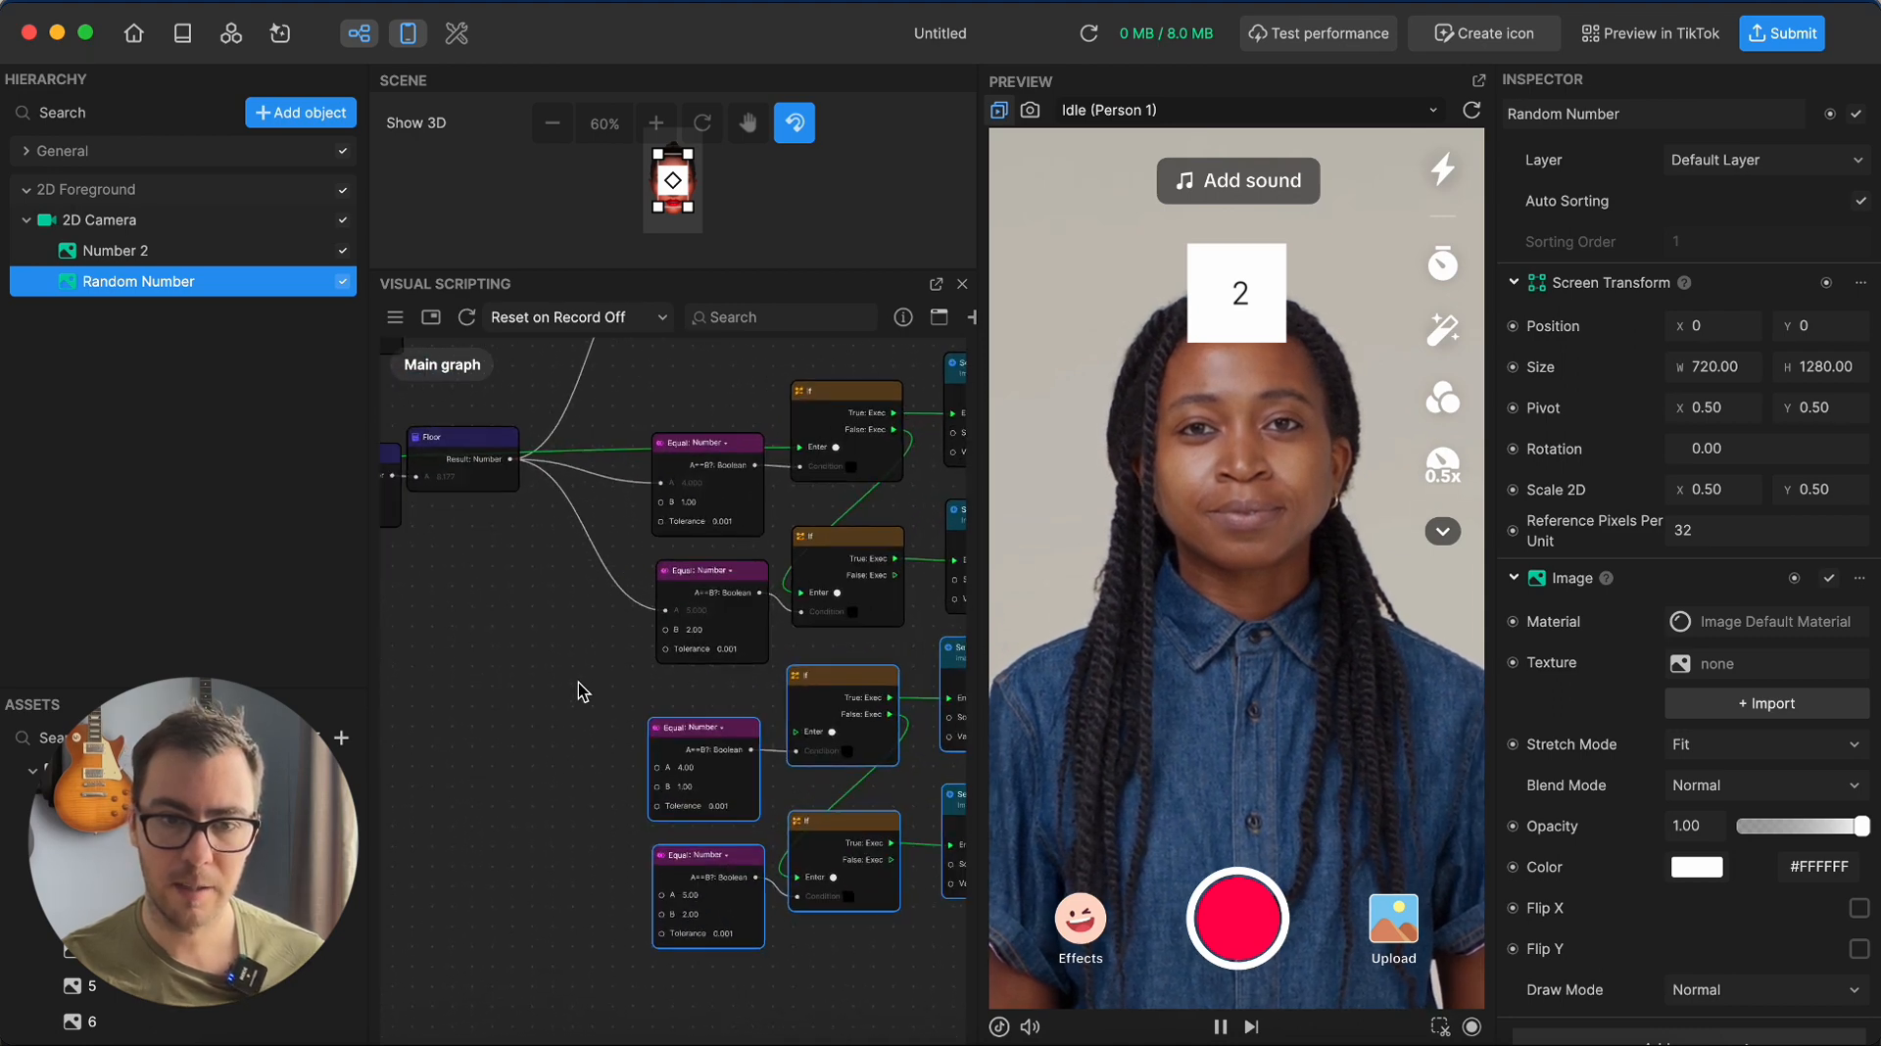
drag(515, 460, 550, 533)
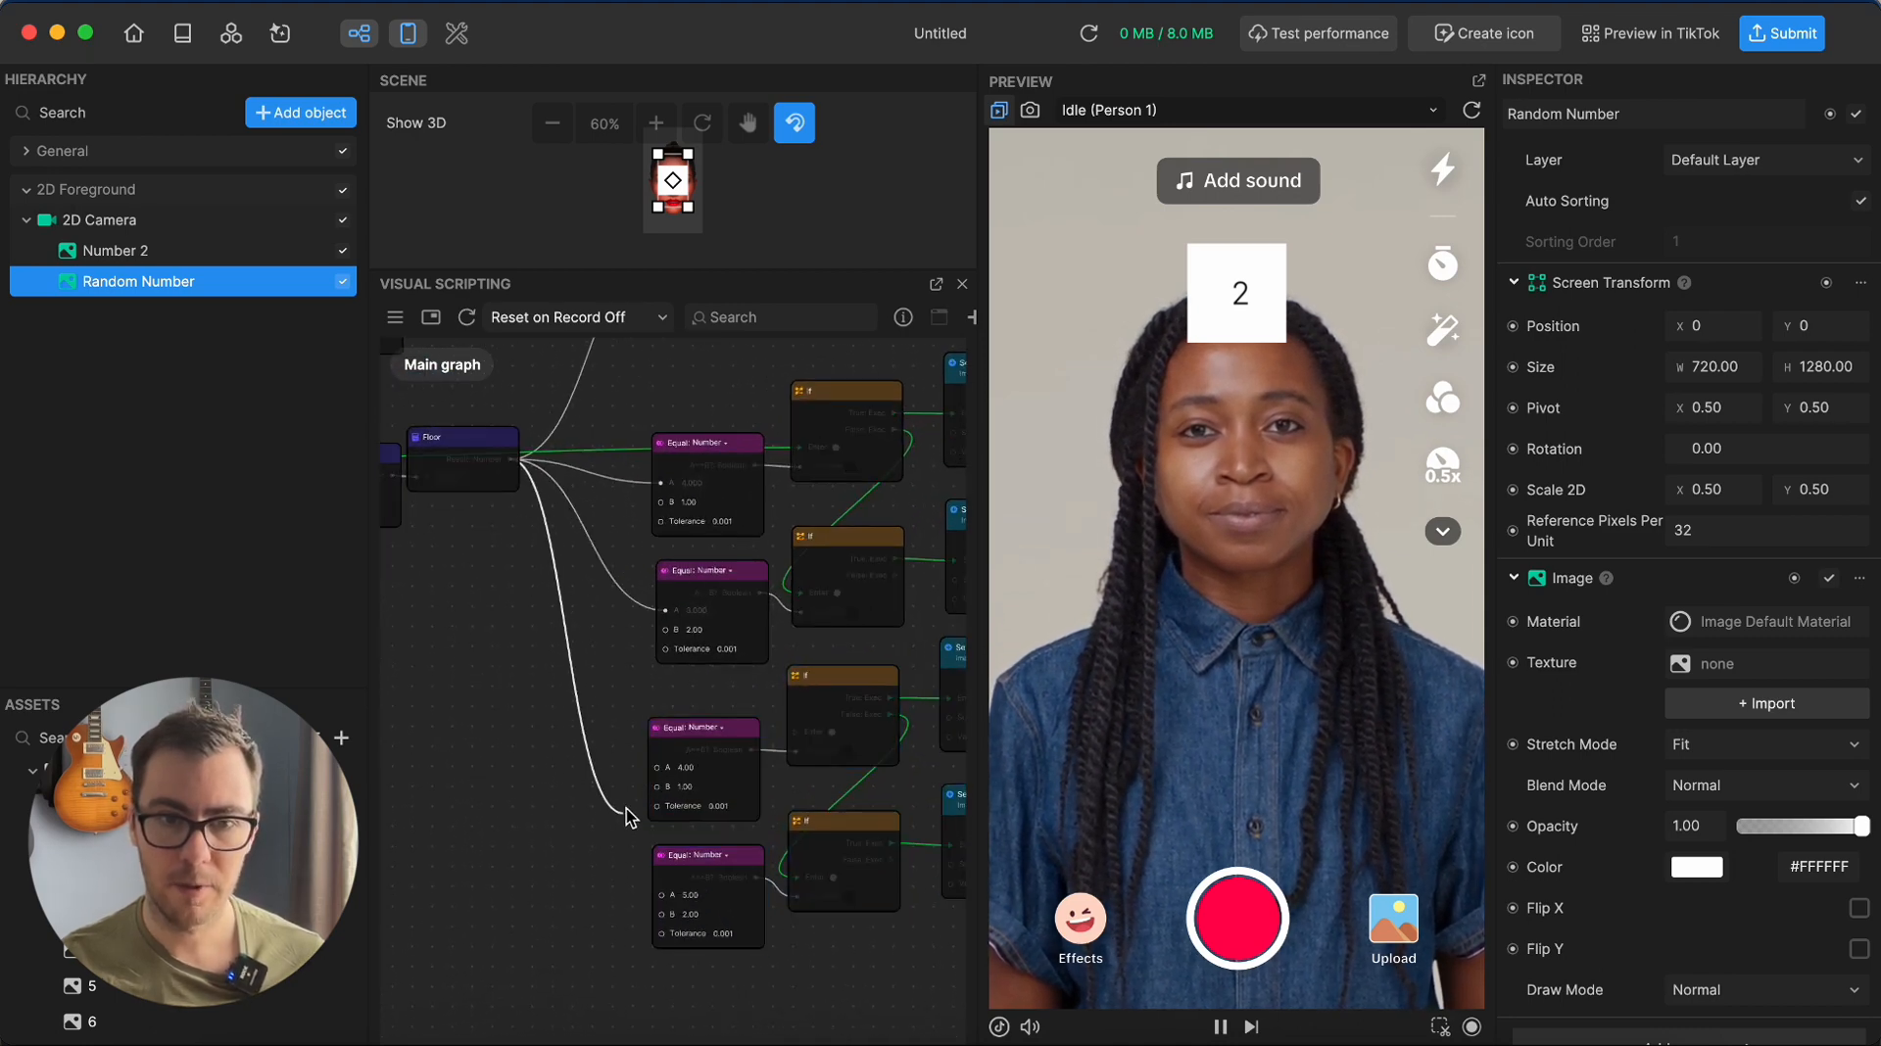
drag(626, 808, 657, 768)
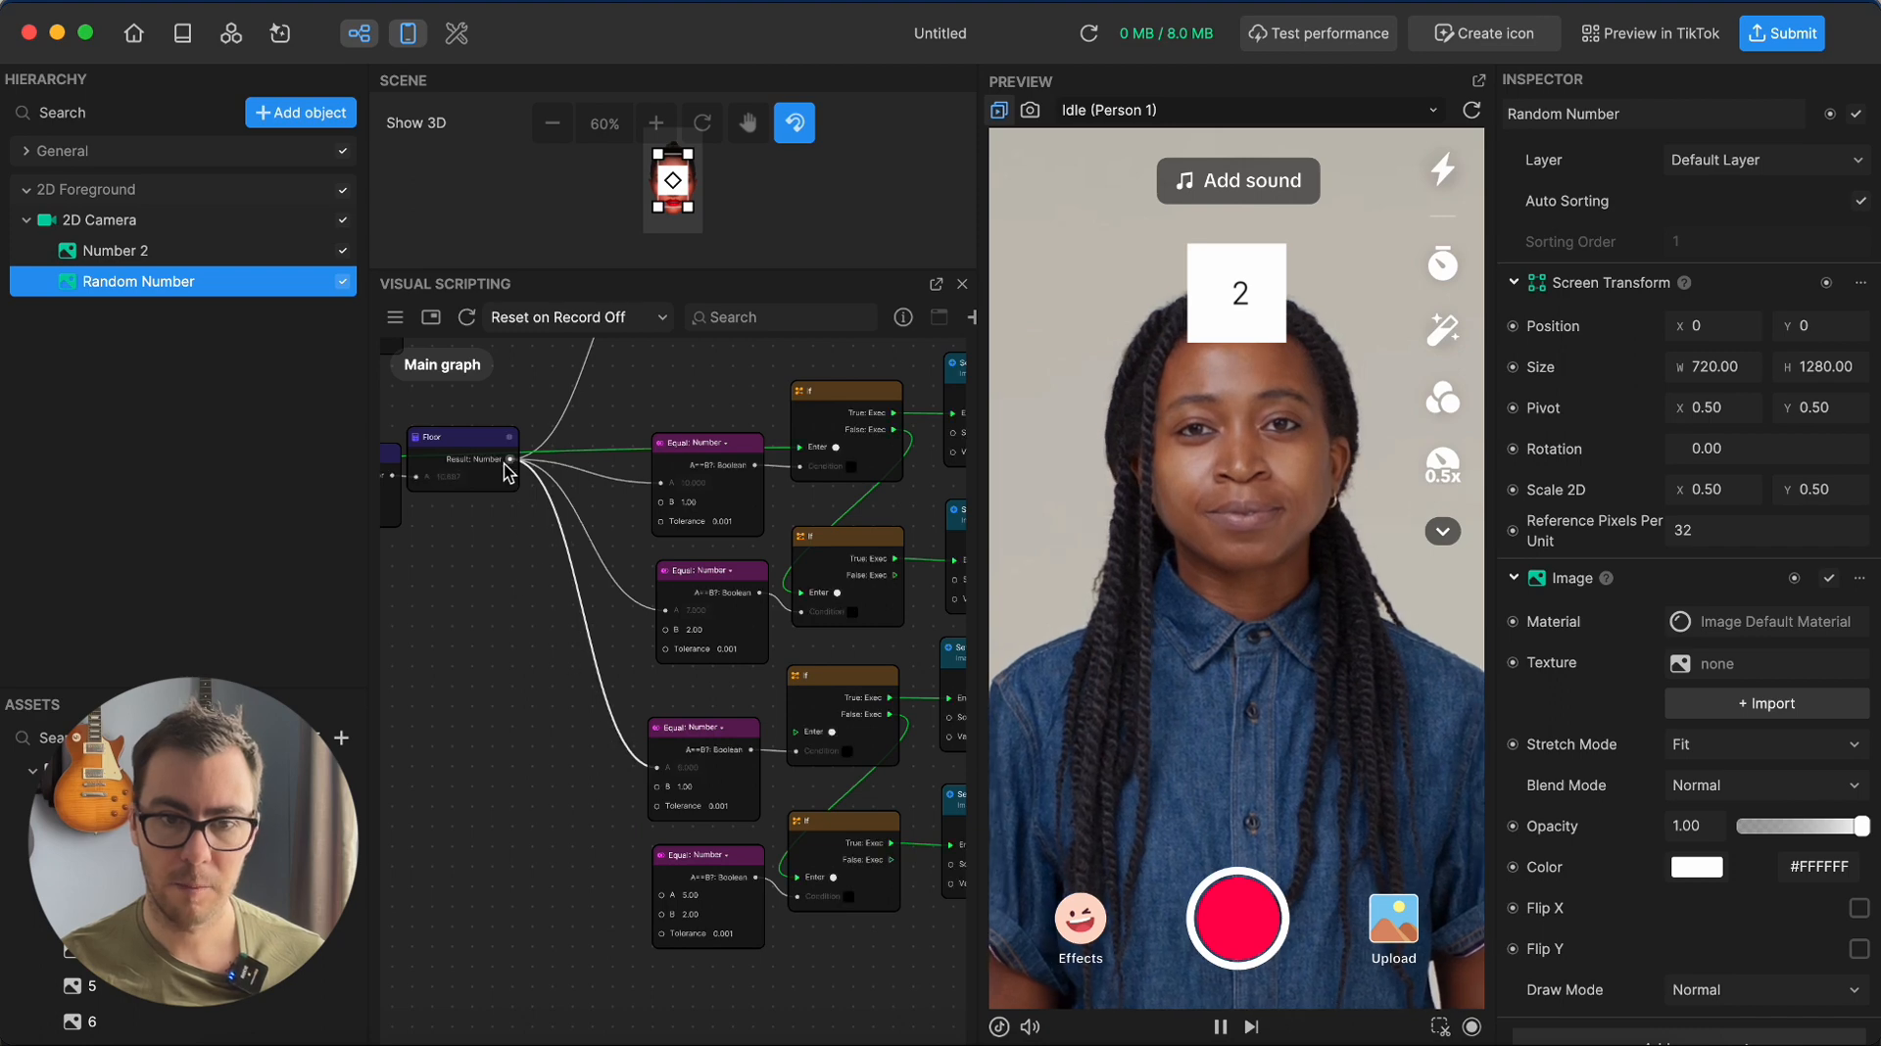
drag(514, 460, 661, 895)
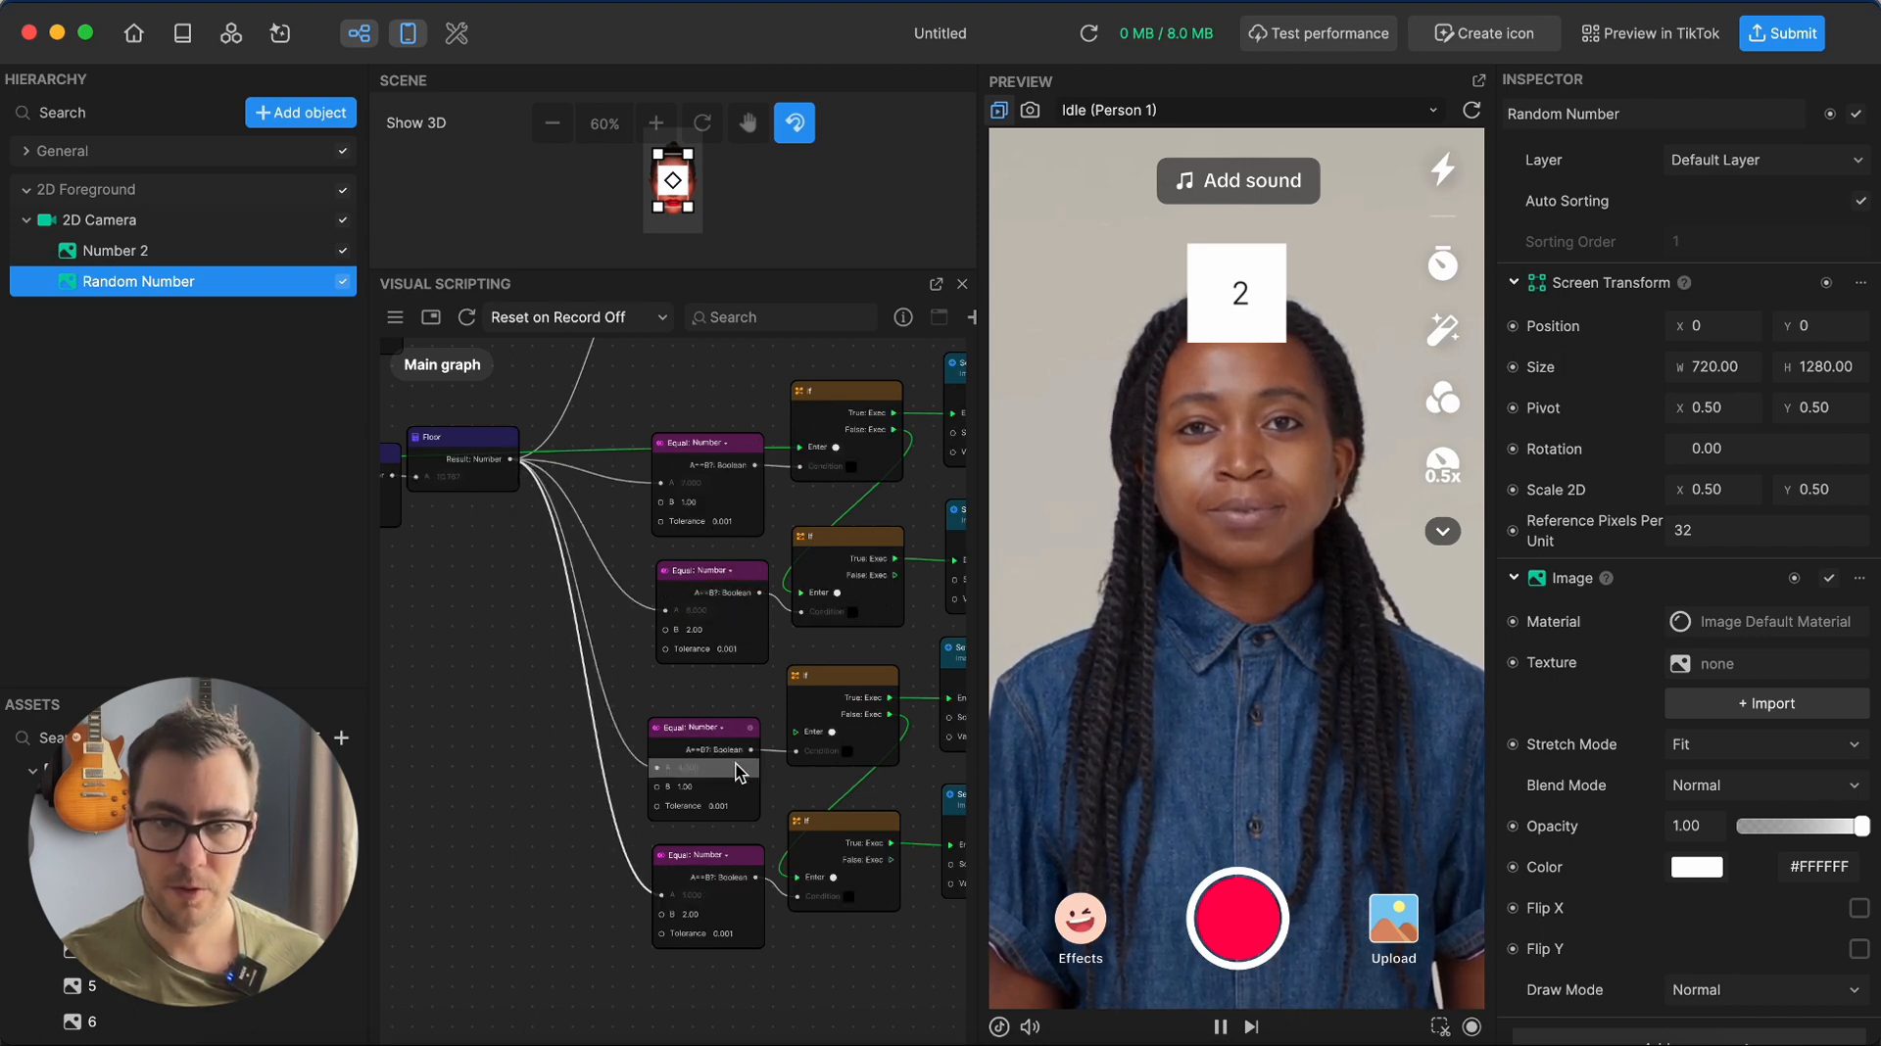
Set B to 3 on the third Equal node and 4 on the fourth
text(3)
click(700, 911)
text(4)
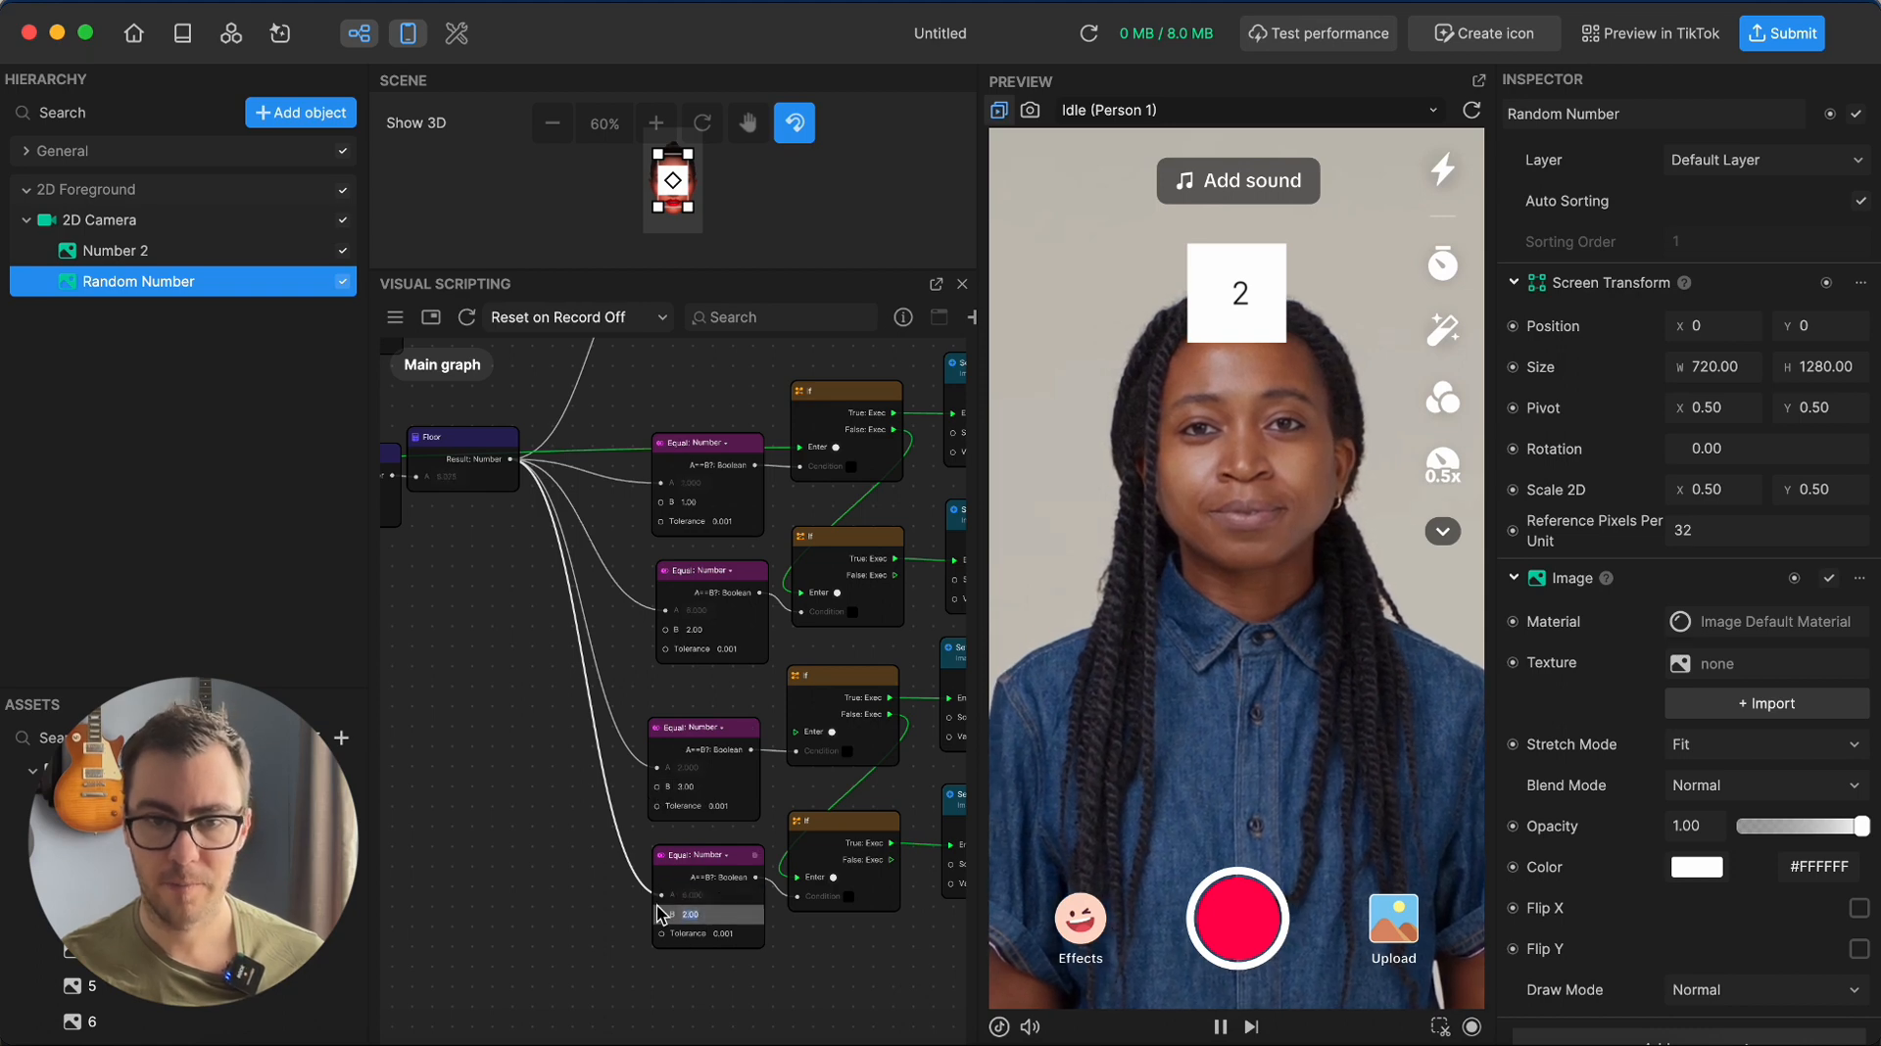
Connect the second If's False output to the third If's Enter
click(837, 948)
right_drag(831, 949, 721, 932)
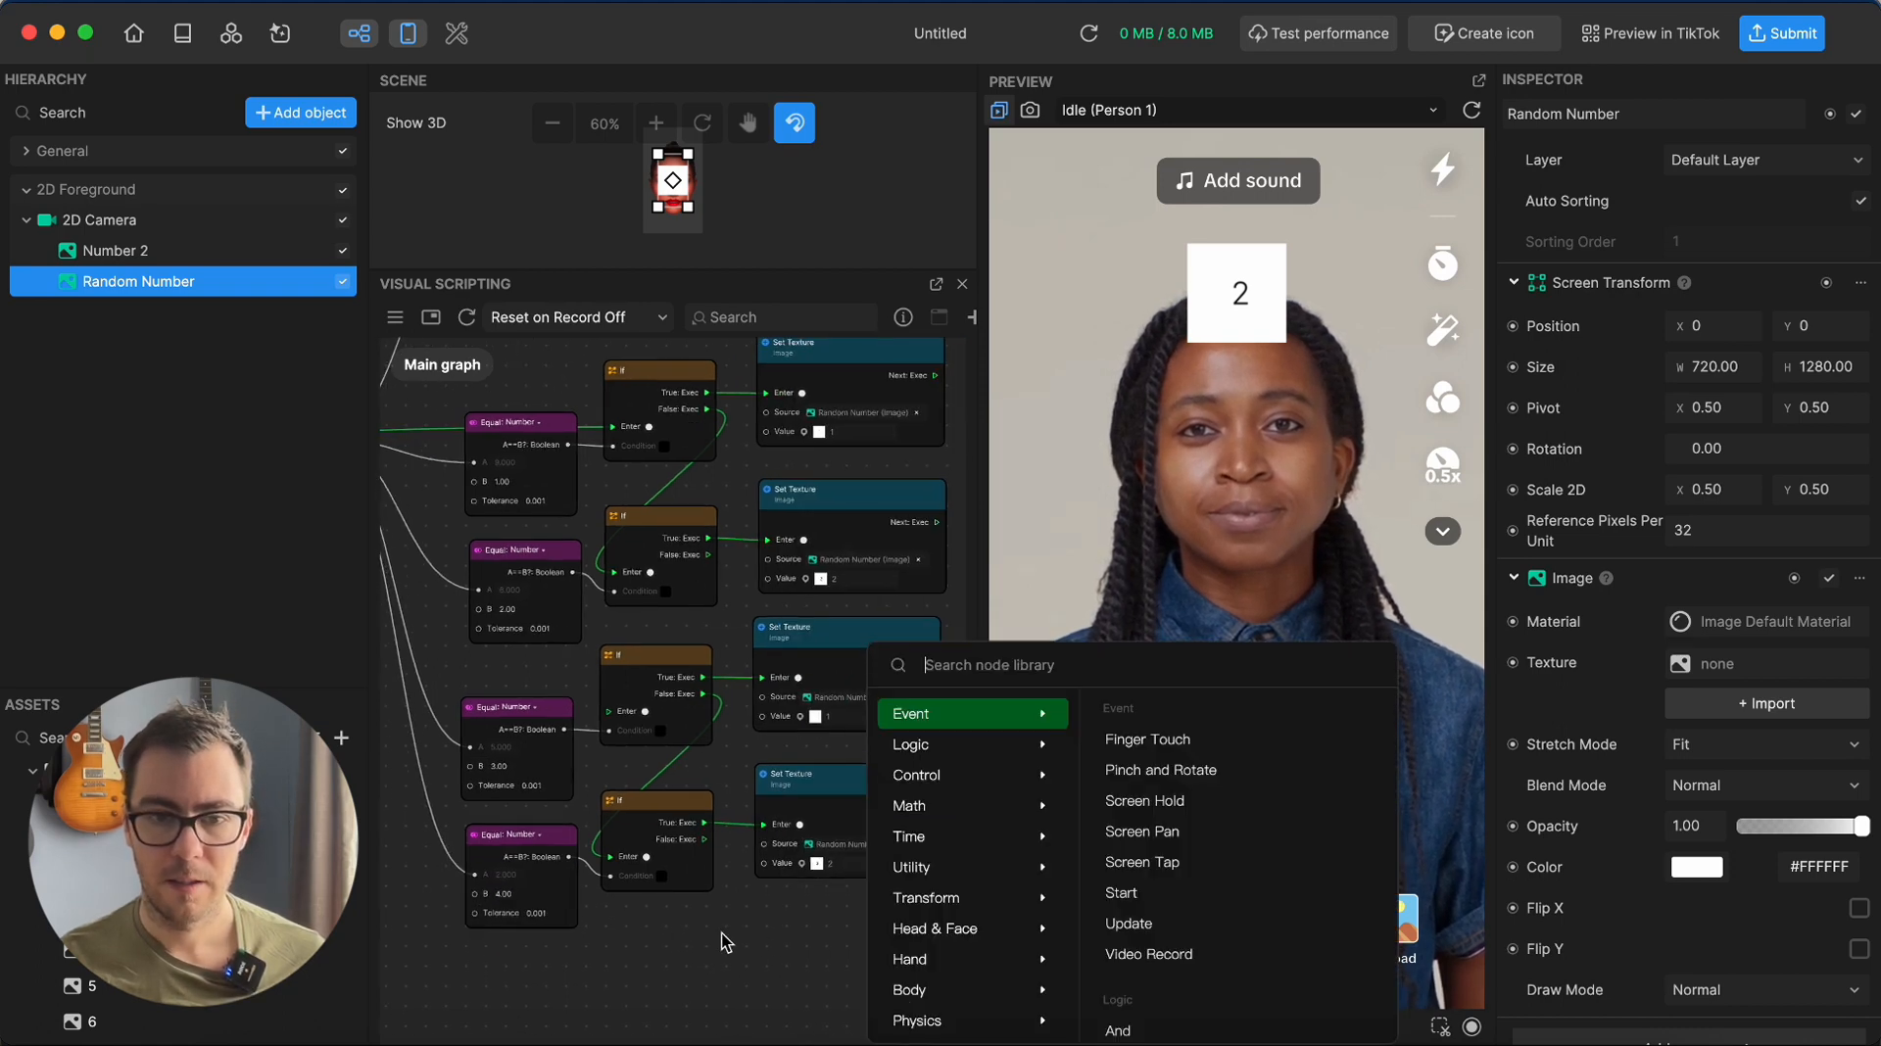
click(726, 625)
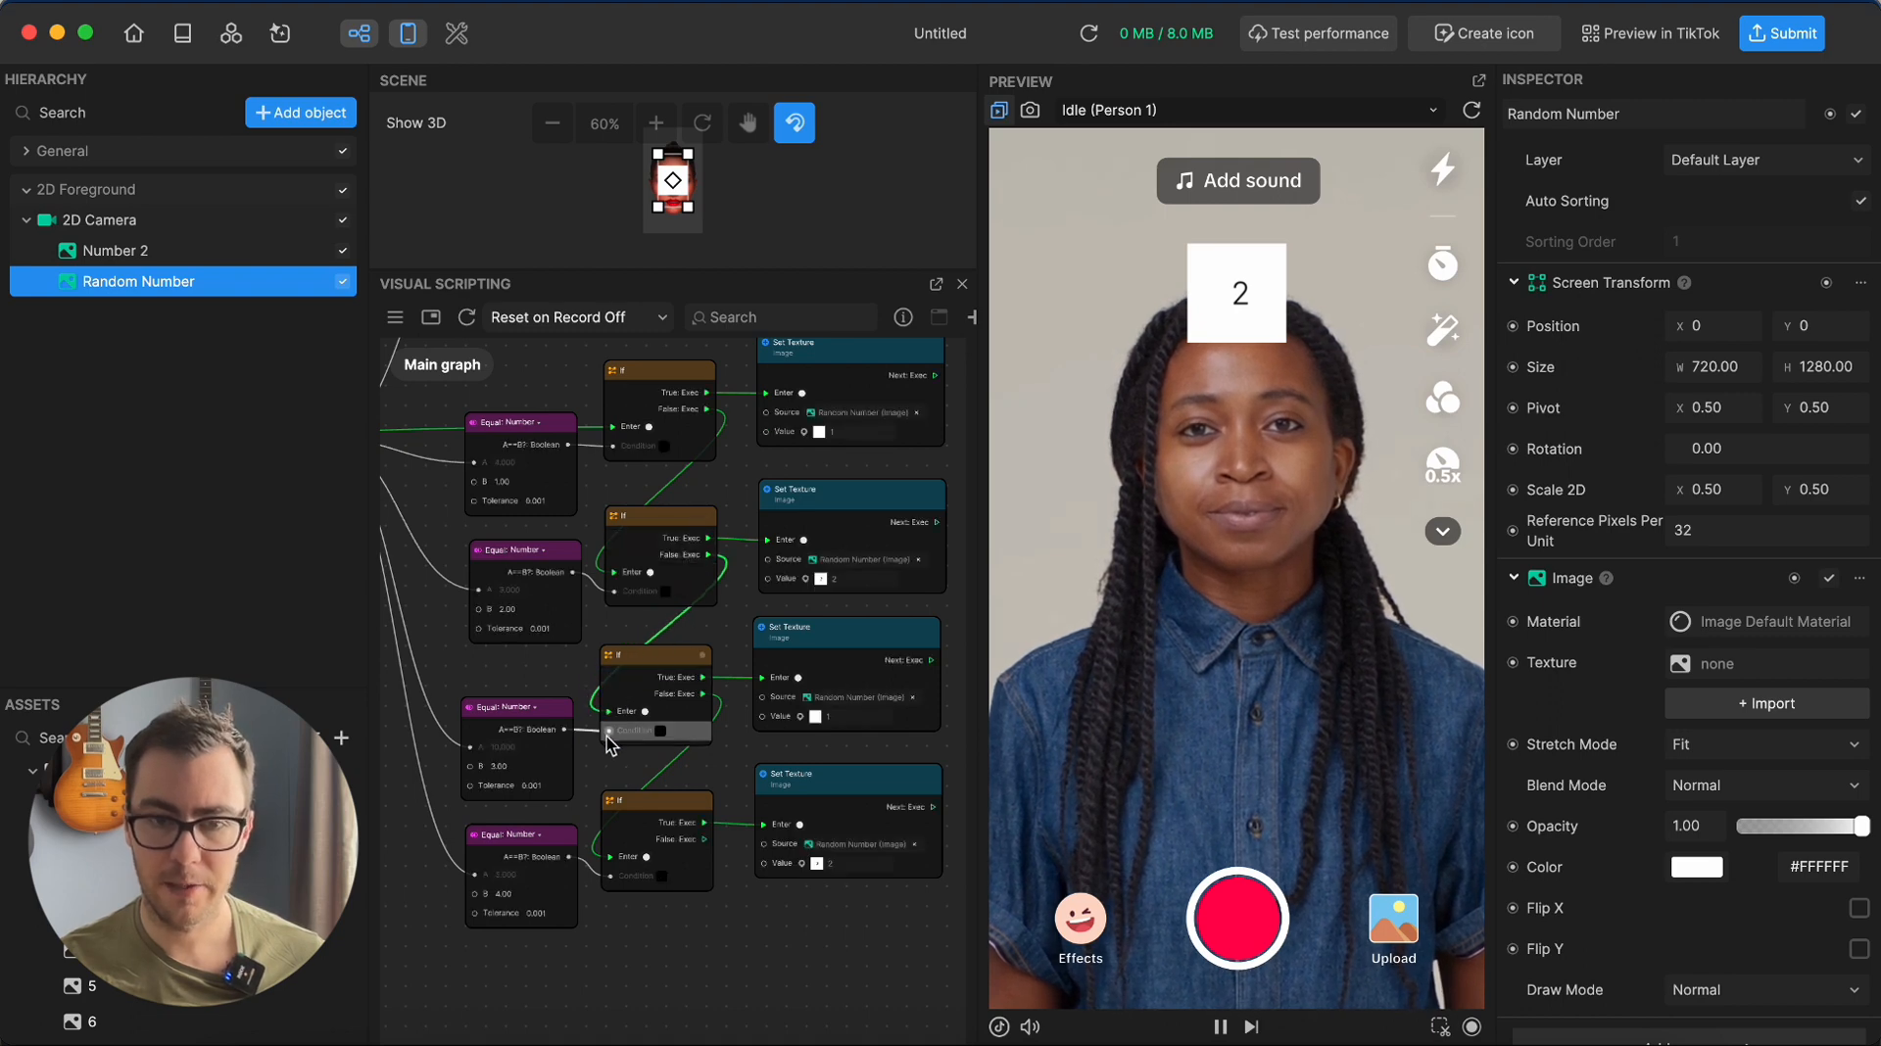
Assign images 3 and 4 as the values of the third and fourth Set Texture nodes
right_drag(822, 956, 663, 950)
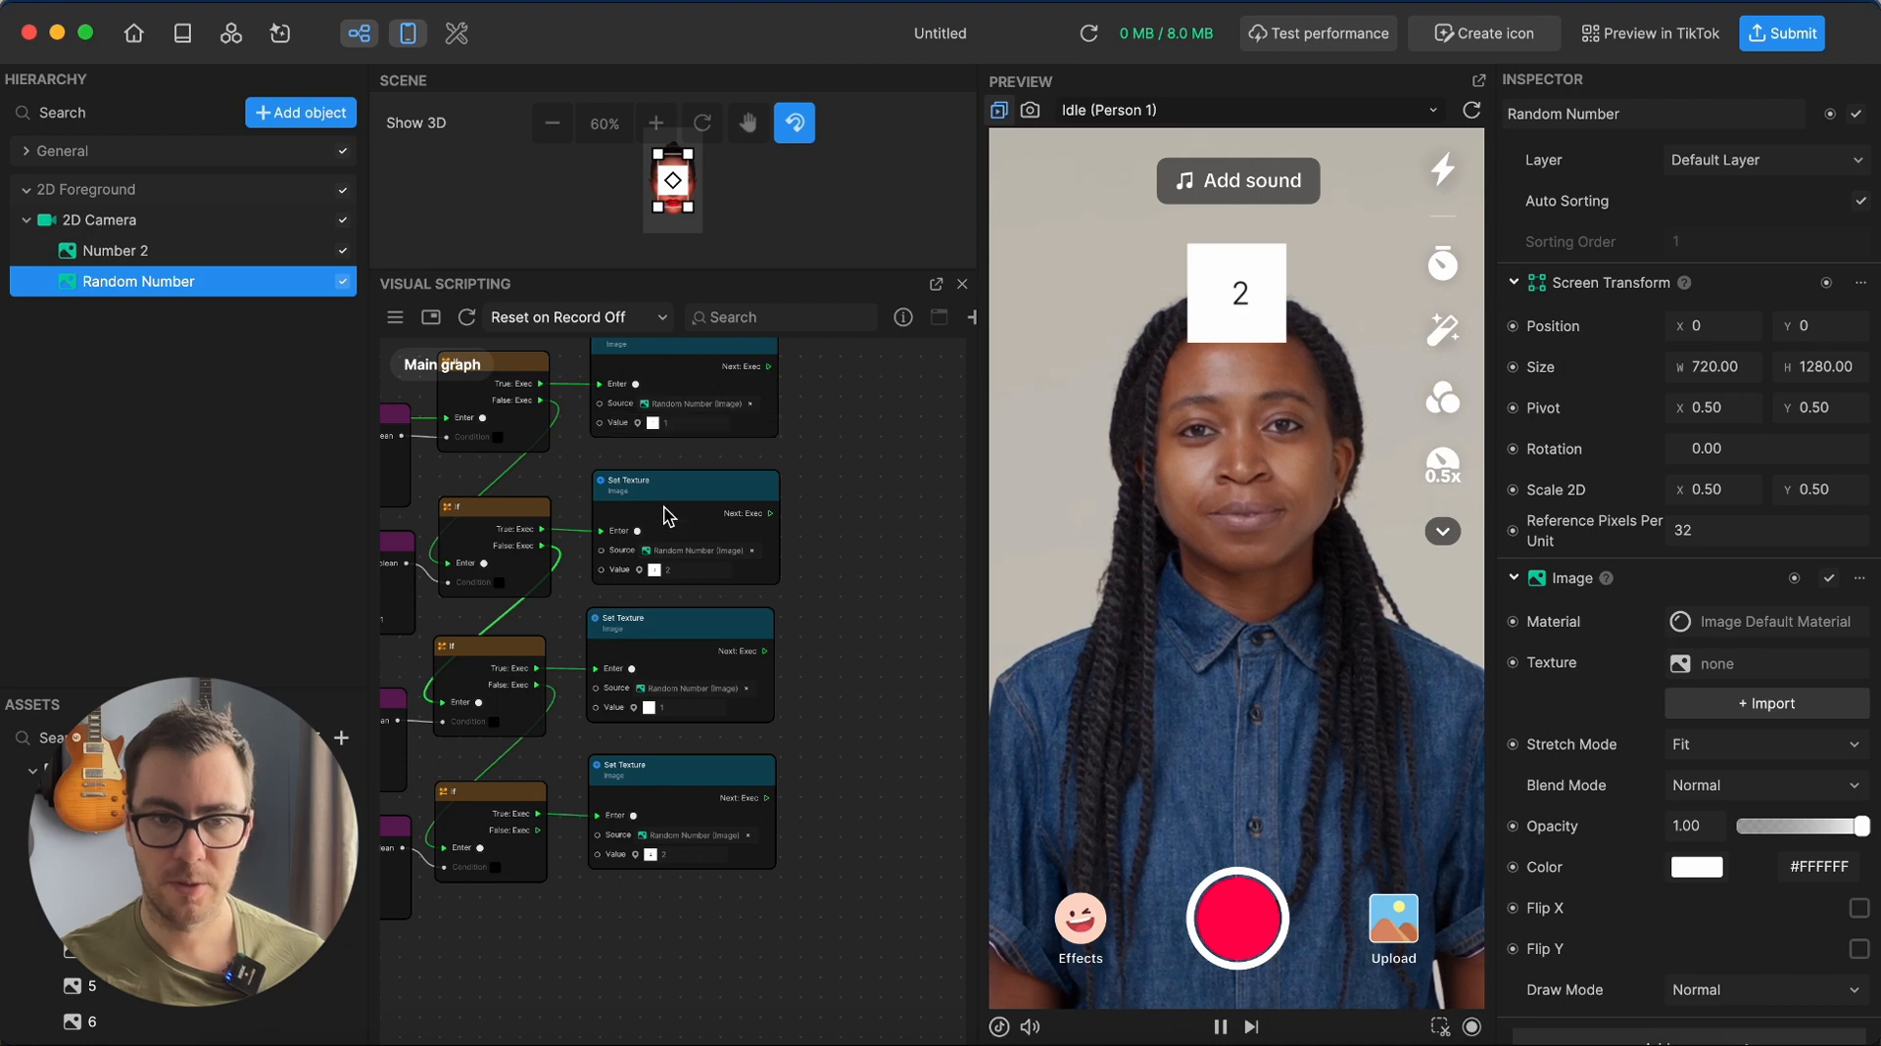
drag(92, 914, 676, 706)
drag(92, 950, 679, 859)
Duplicate the fourth Set Texture node below it and connect the last If's False output to the copy's Enter
drag(588, 957, 721, 743)
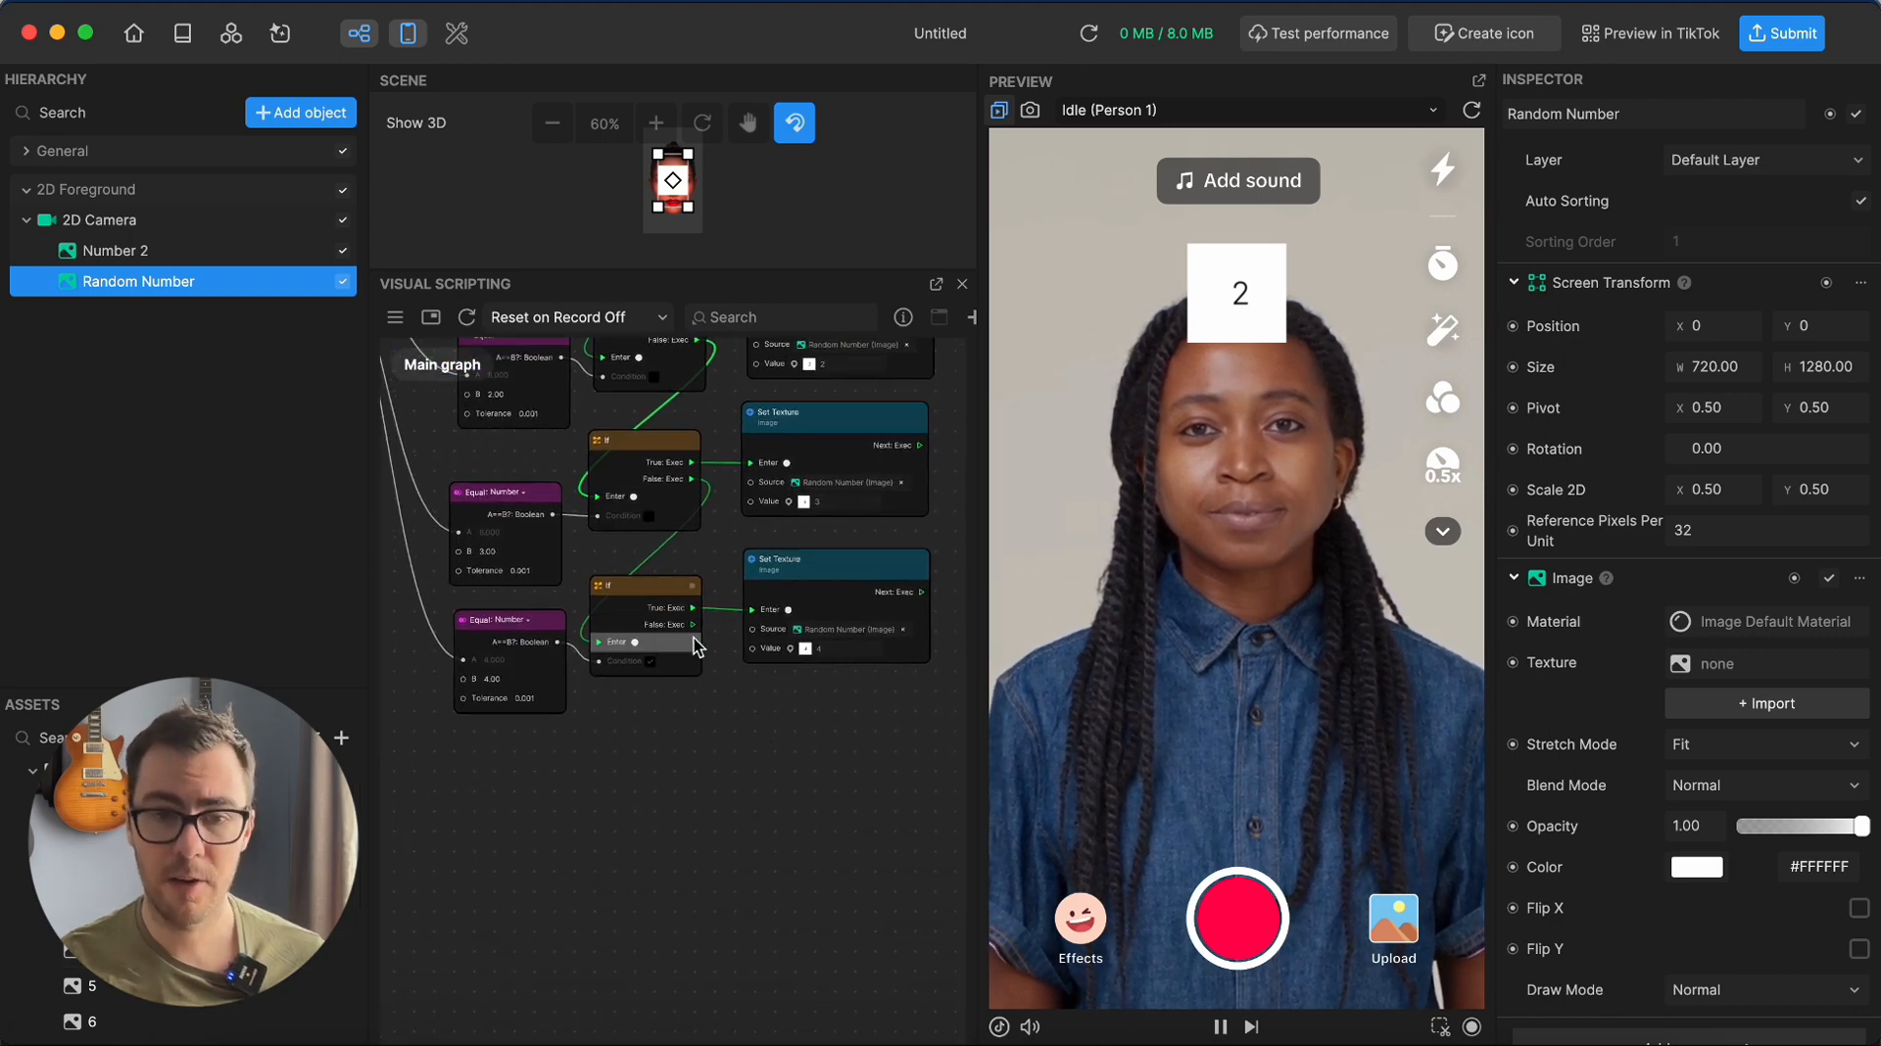
click(792, 573)
key(super+c)
click(781, 745)
key(super+v)
drag(823, 753, 790, 739)
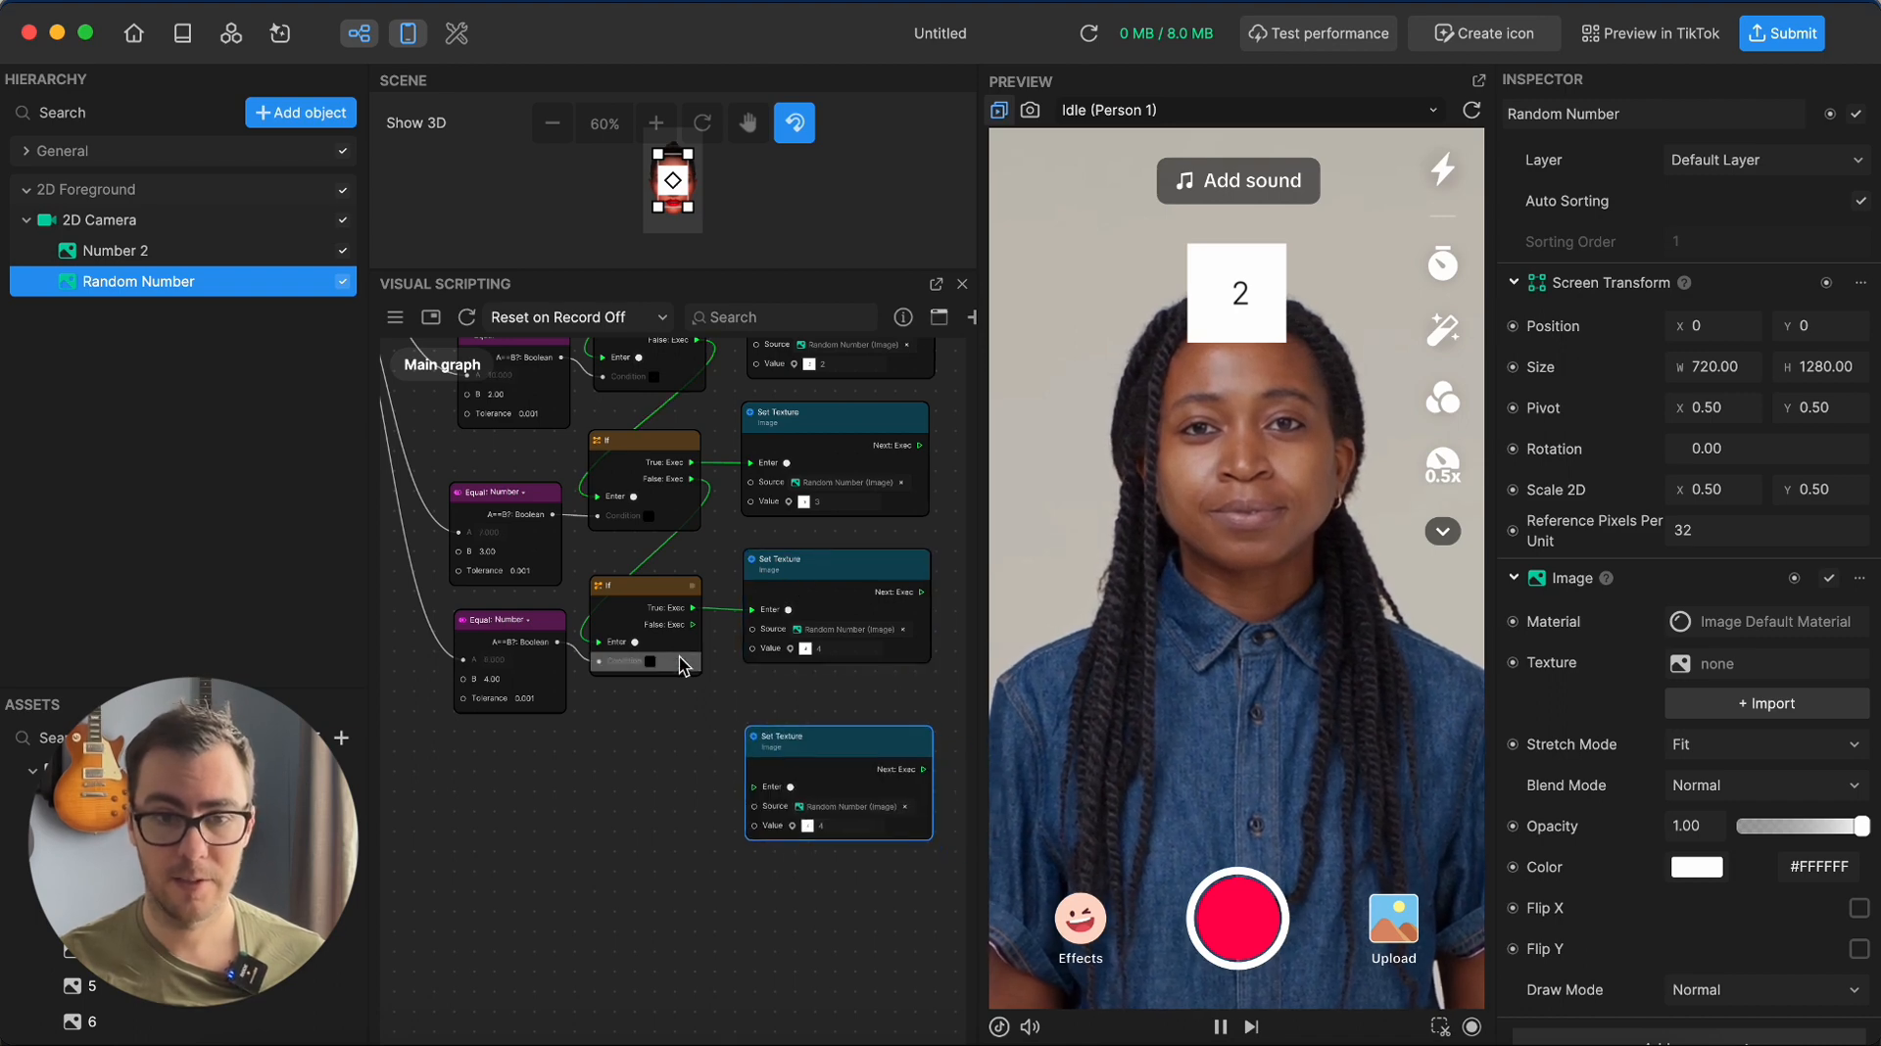
drag(692, 625, 754, 787)
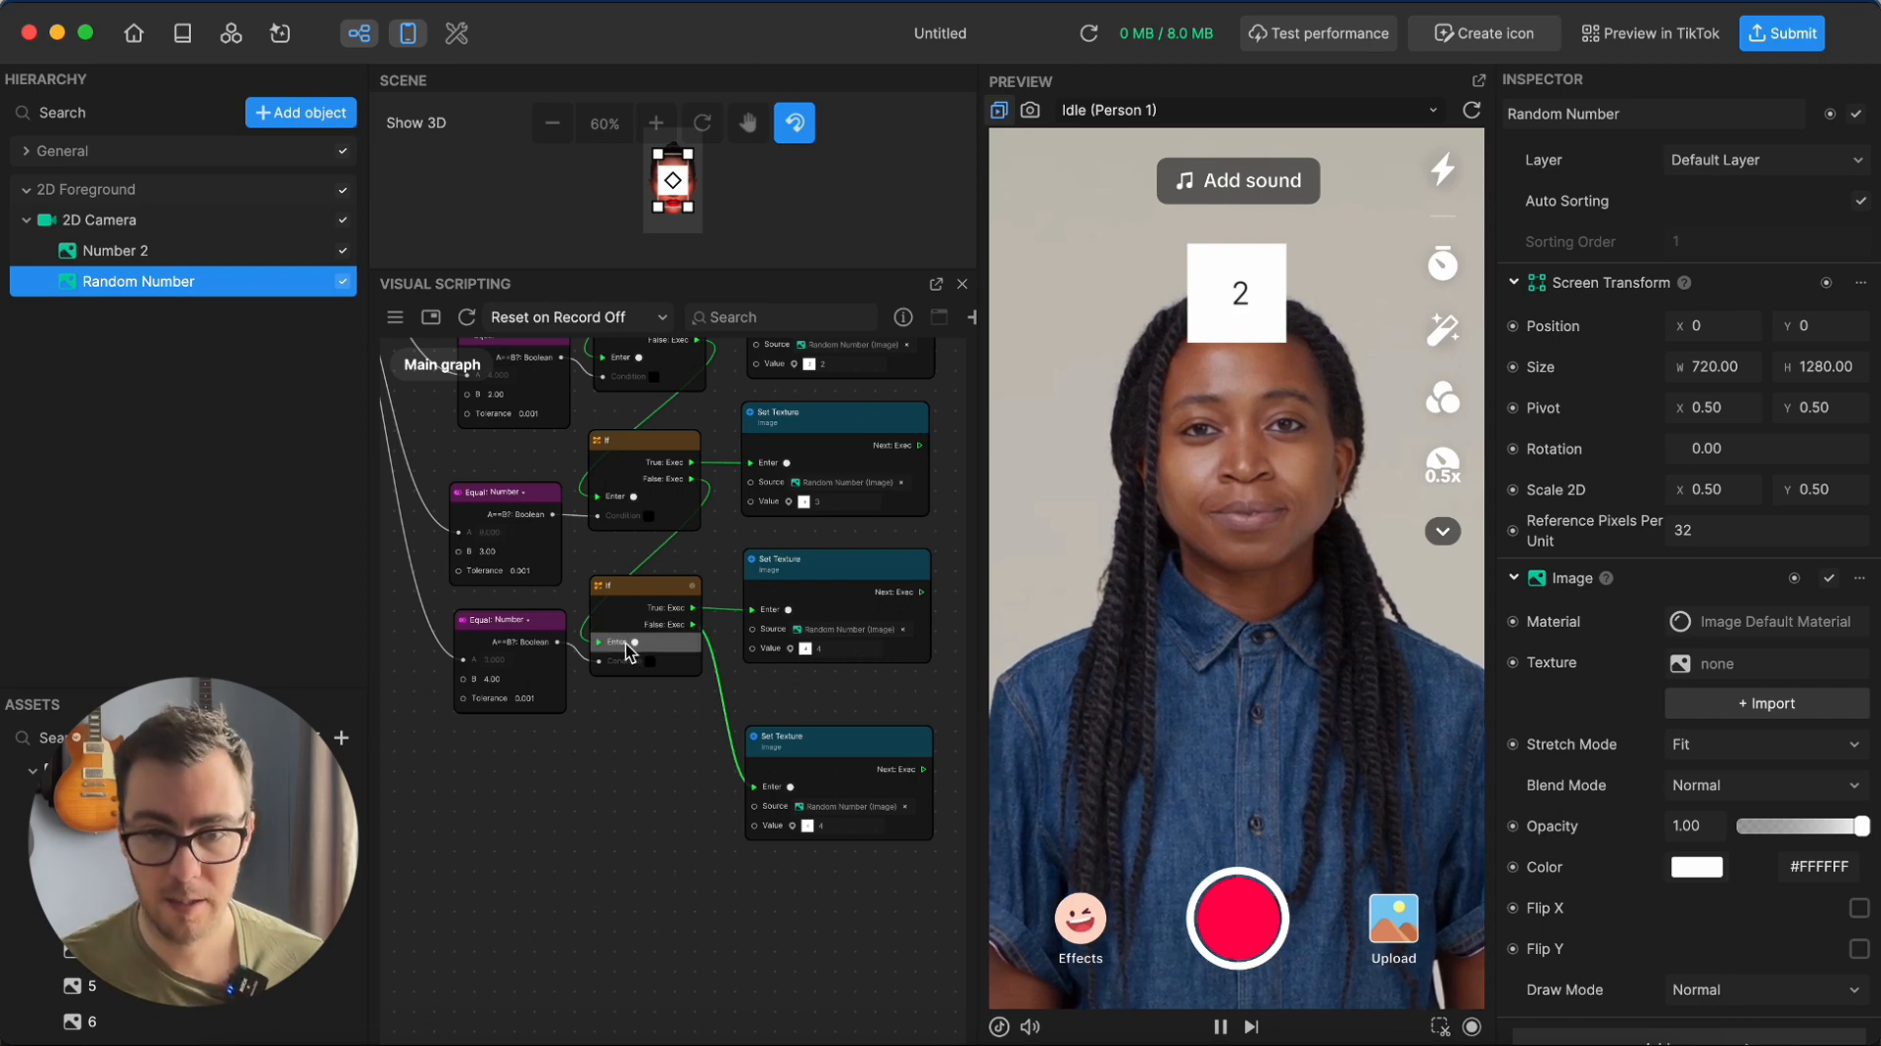
Set the fallback Set Texture node's value to the built-in Bling texture
click(831, 832)
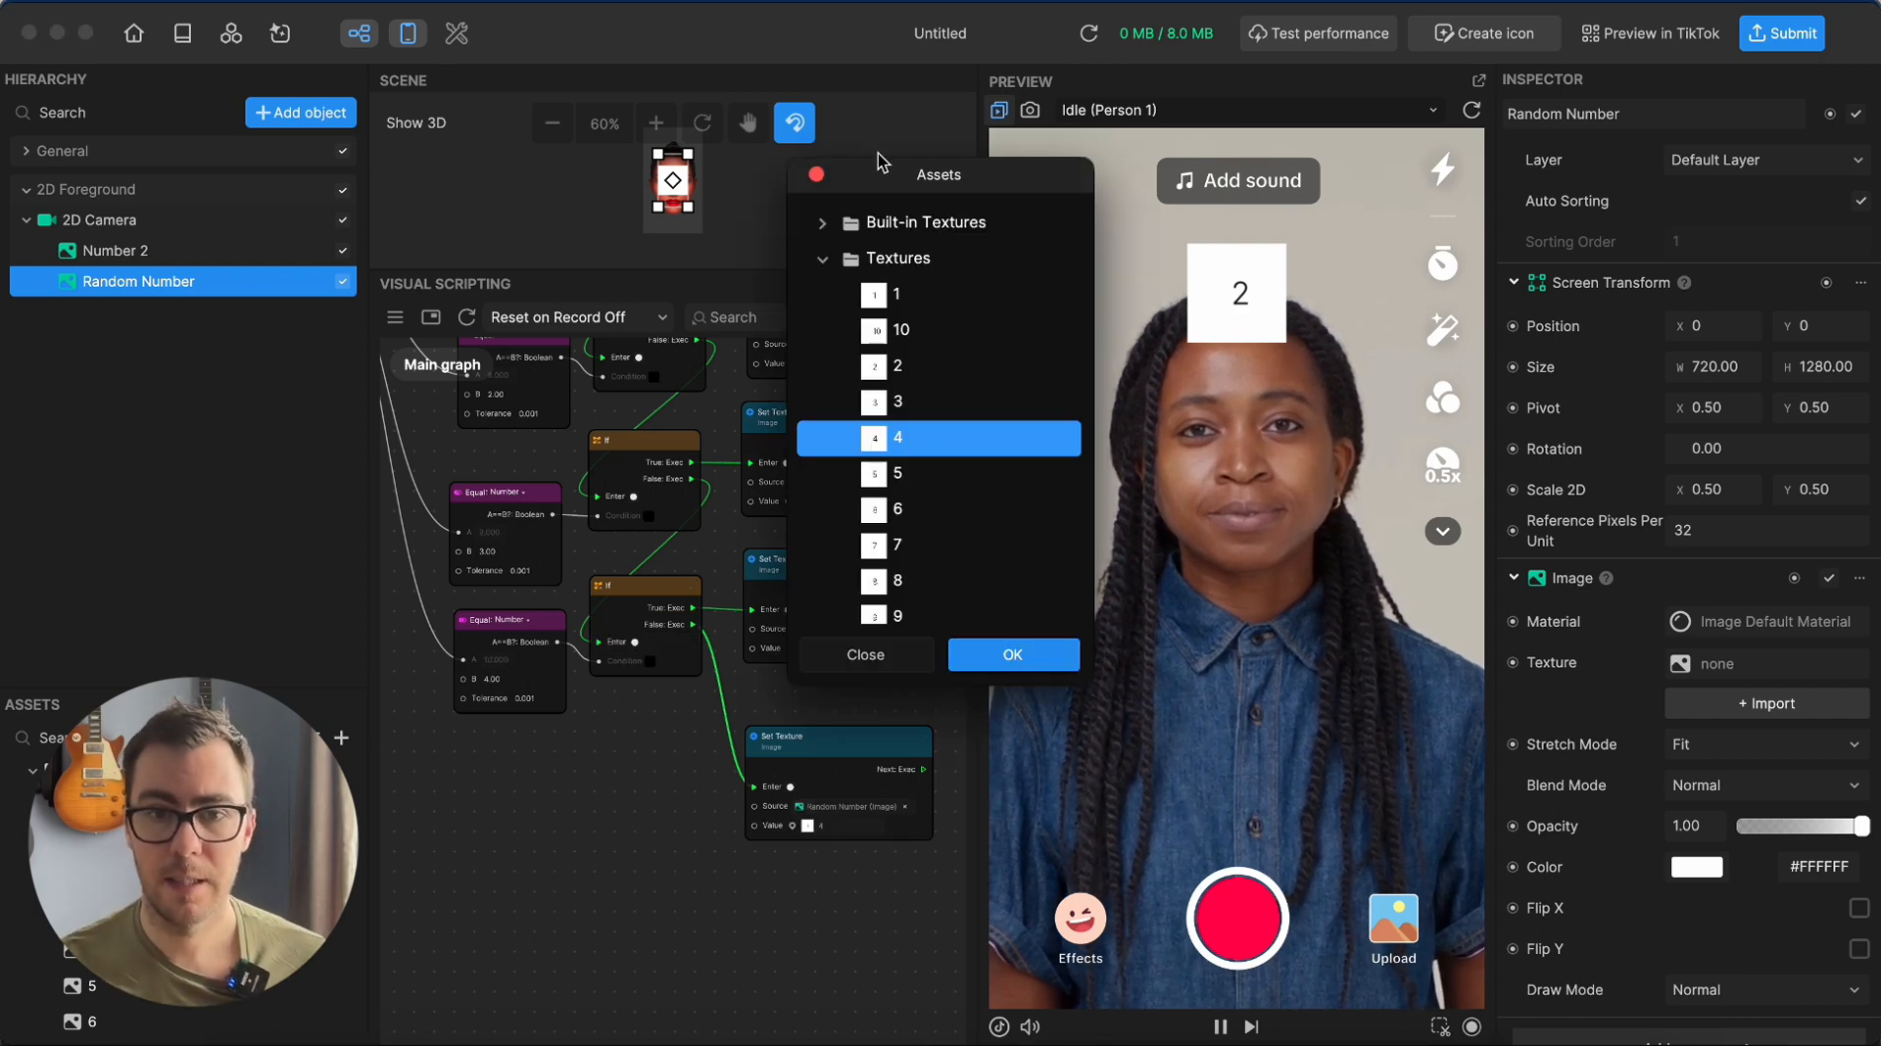
click(823, 224)
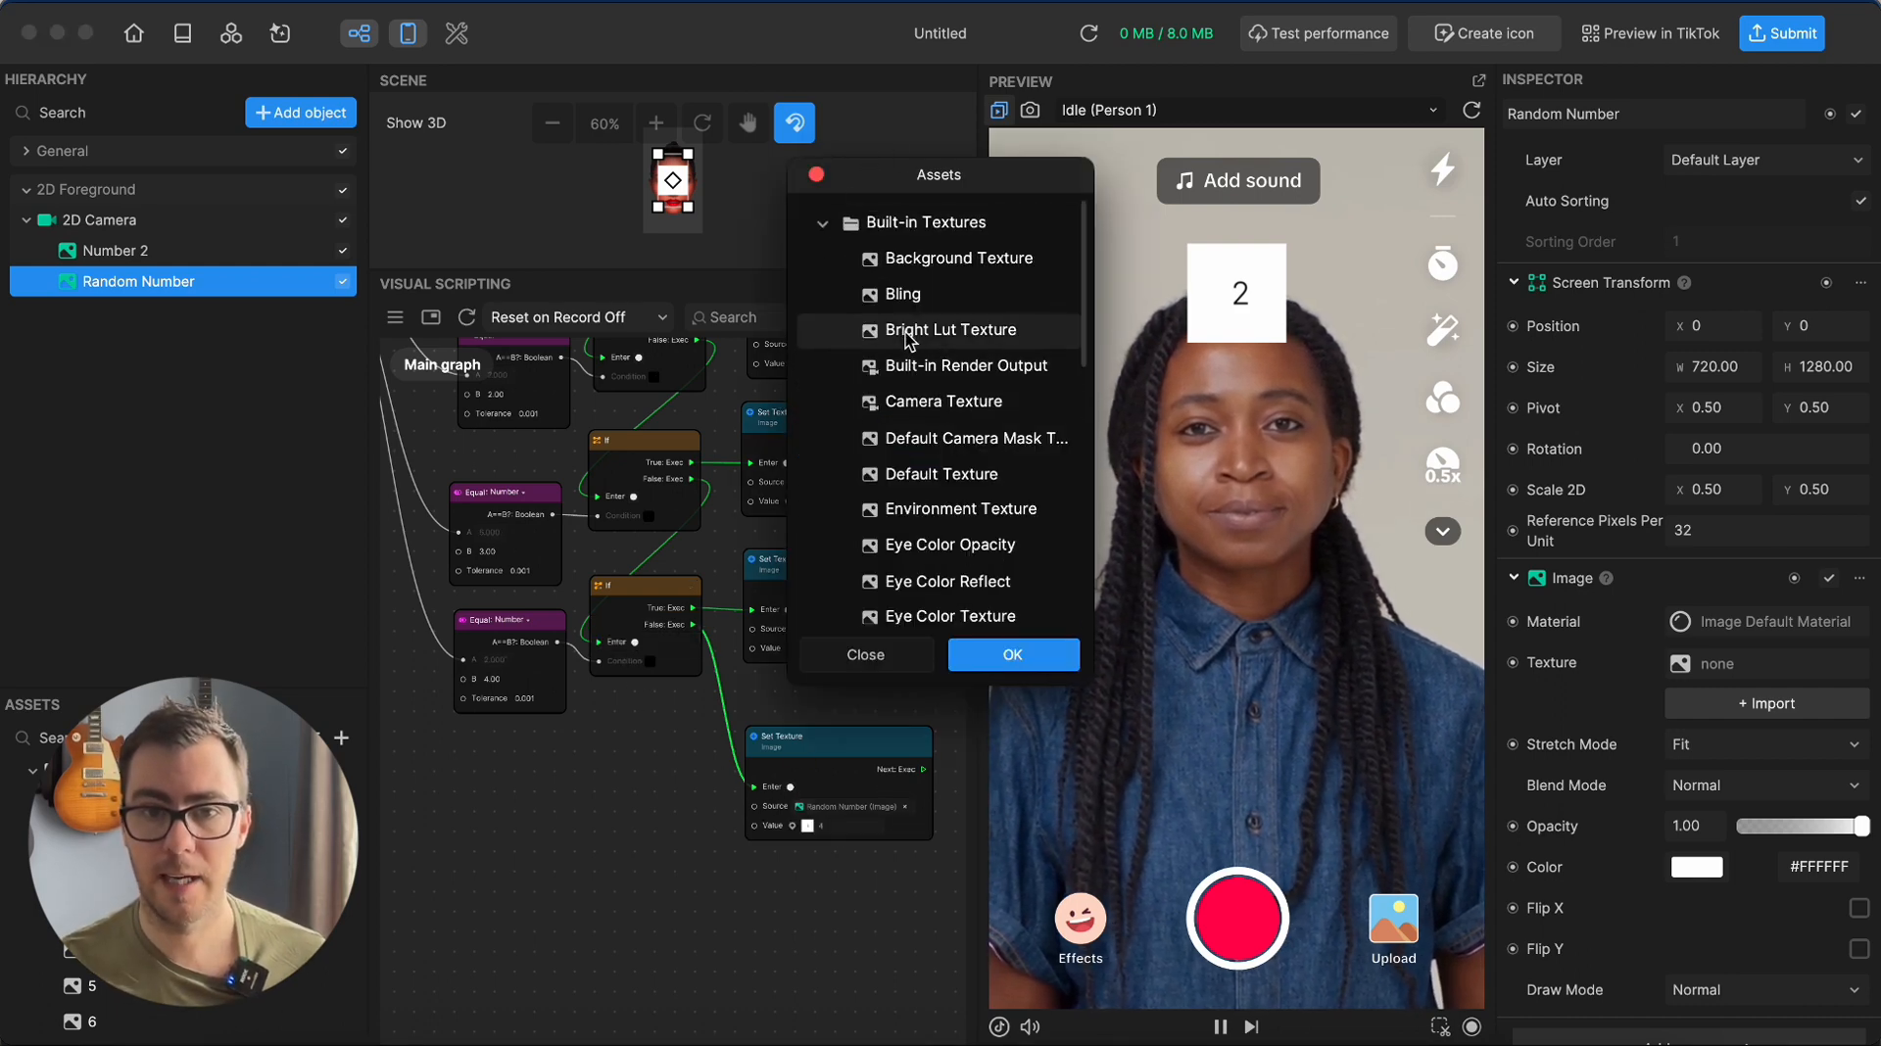
double_click(843, 294)
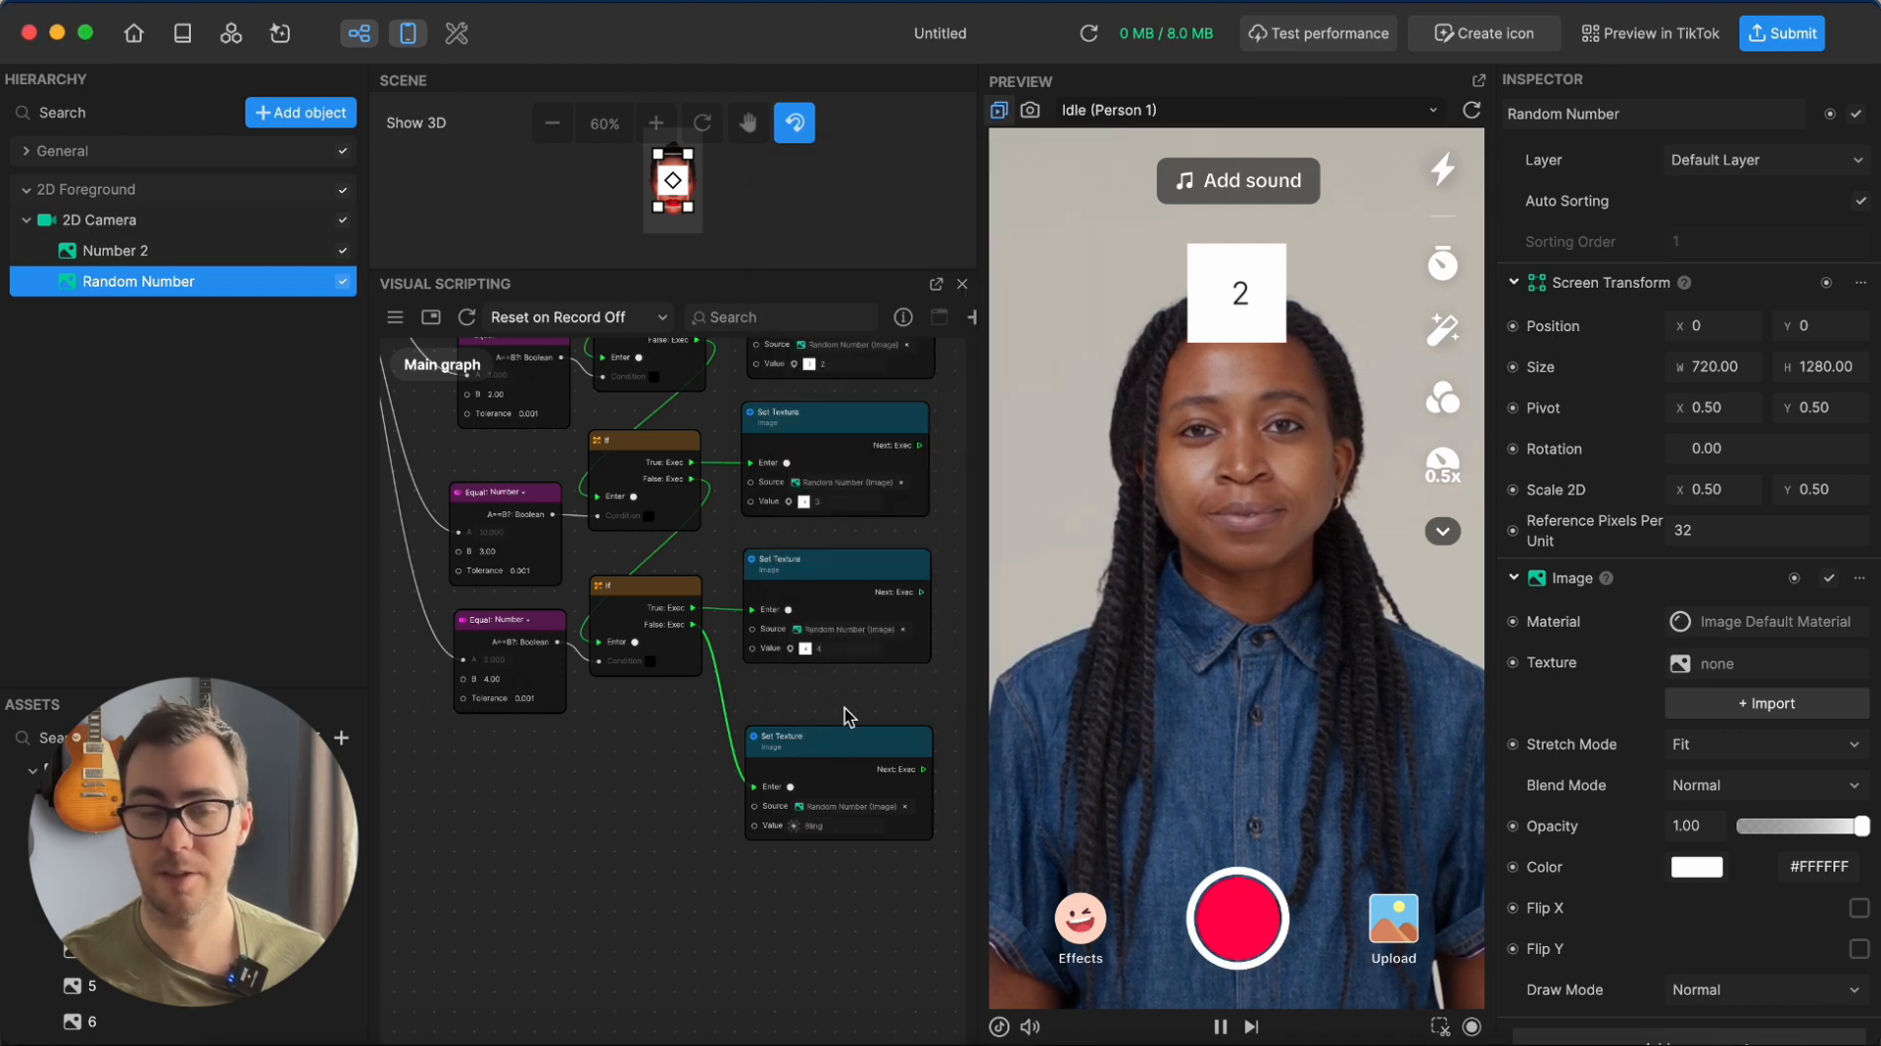
Test the If chain in the preview by triggering the random image and restarting the effect several times
scroll(482, 764, down, 6)
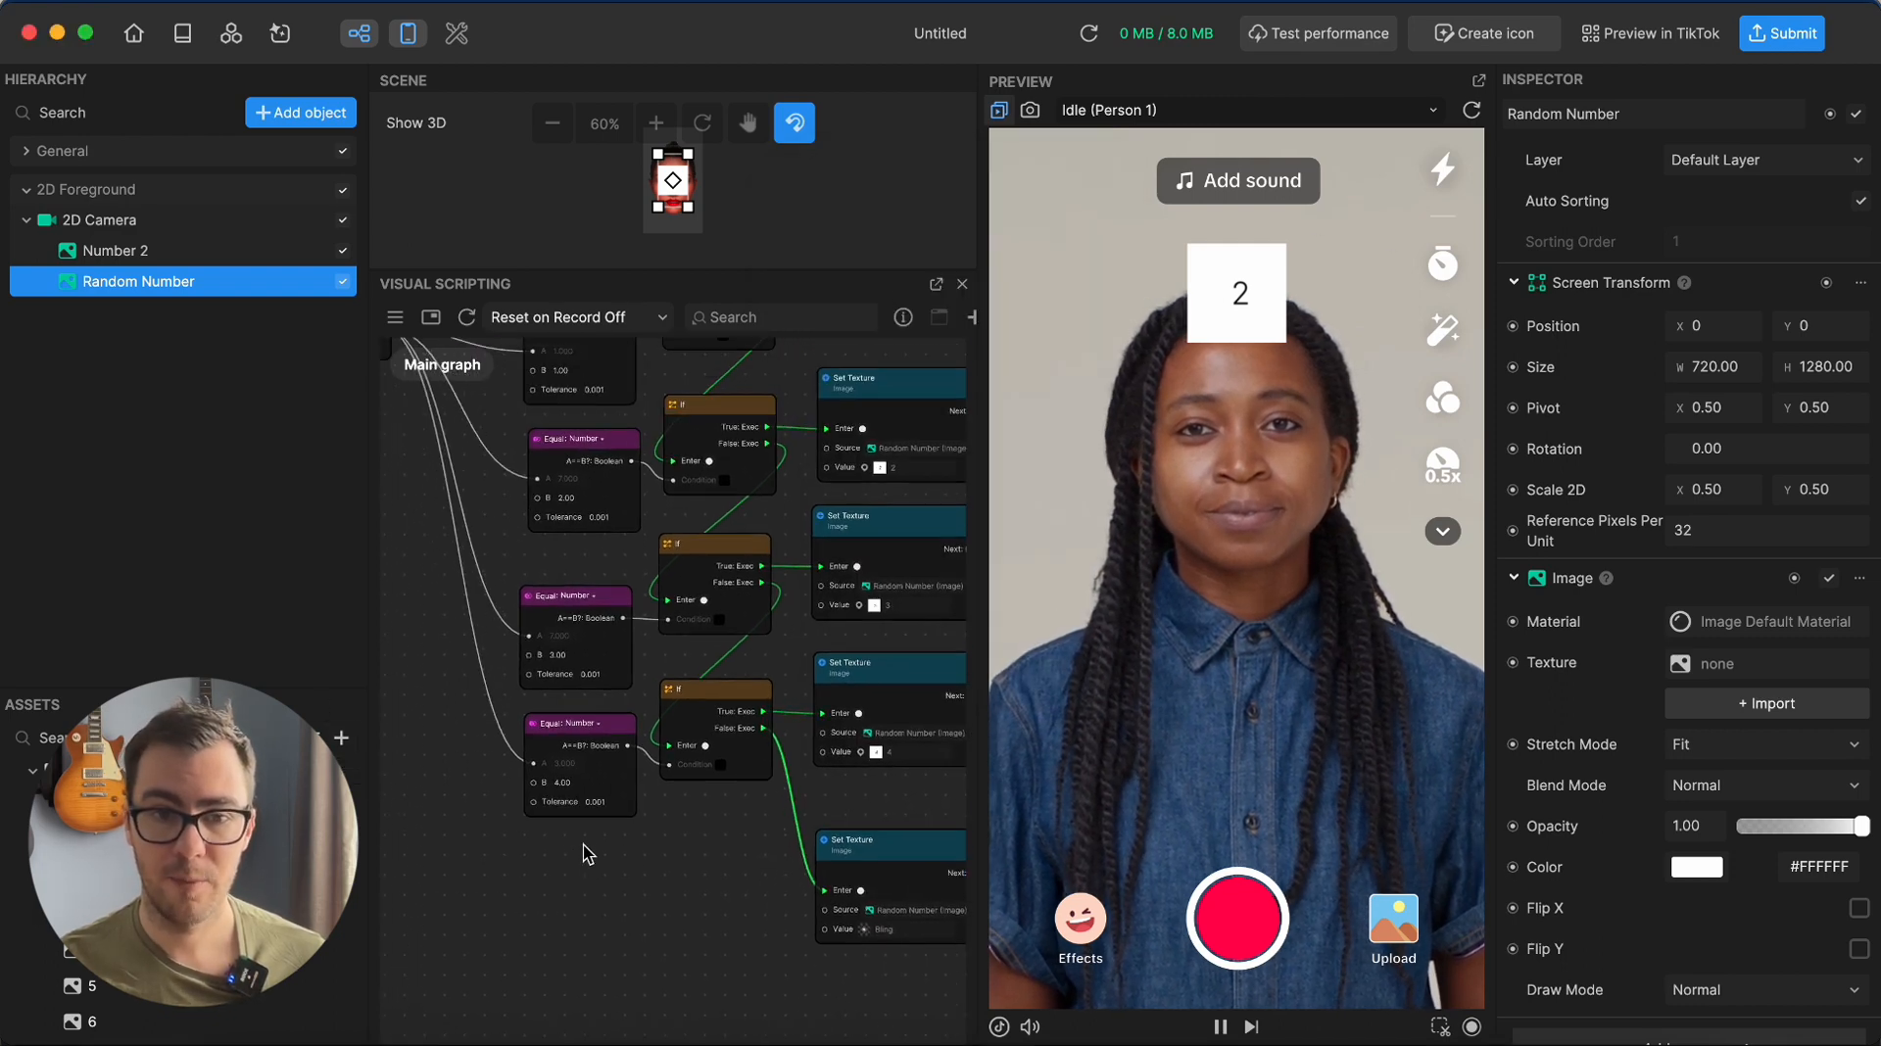
scroll(494, 627, up, 6)
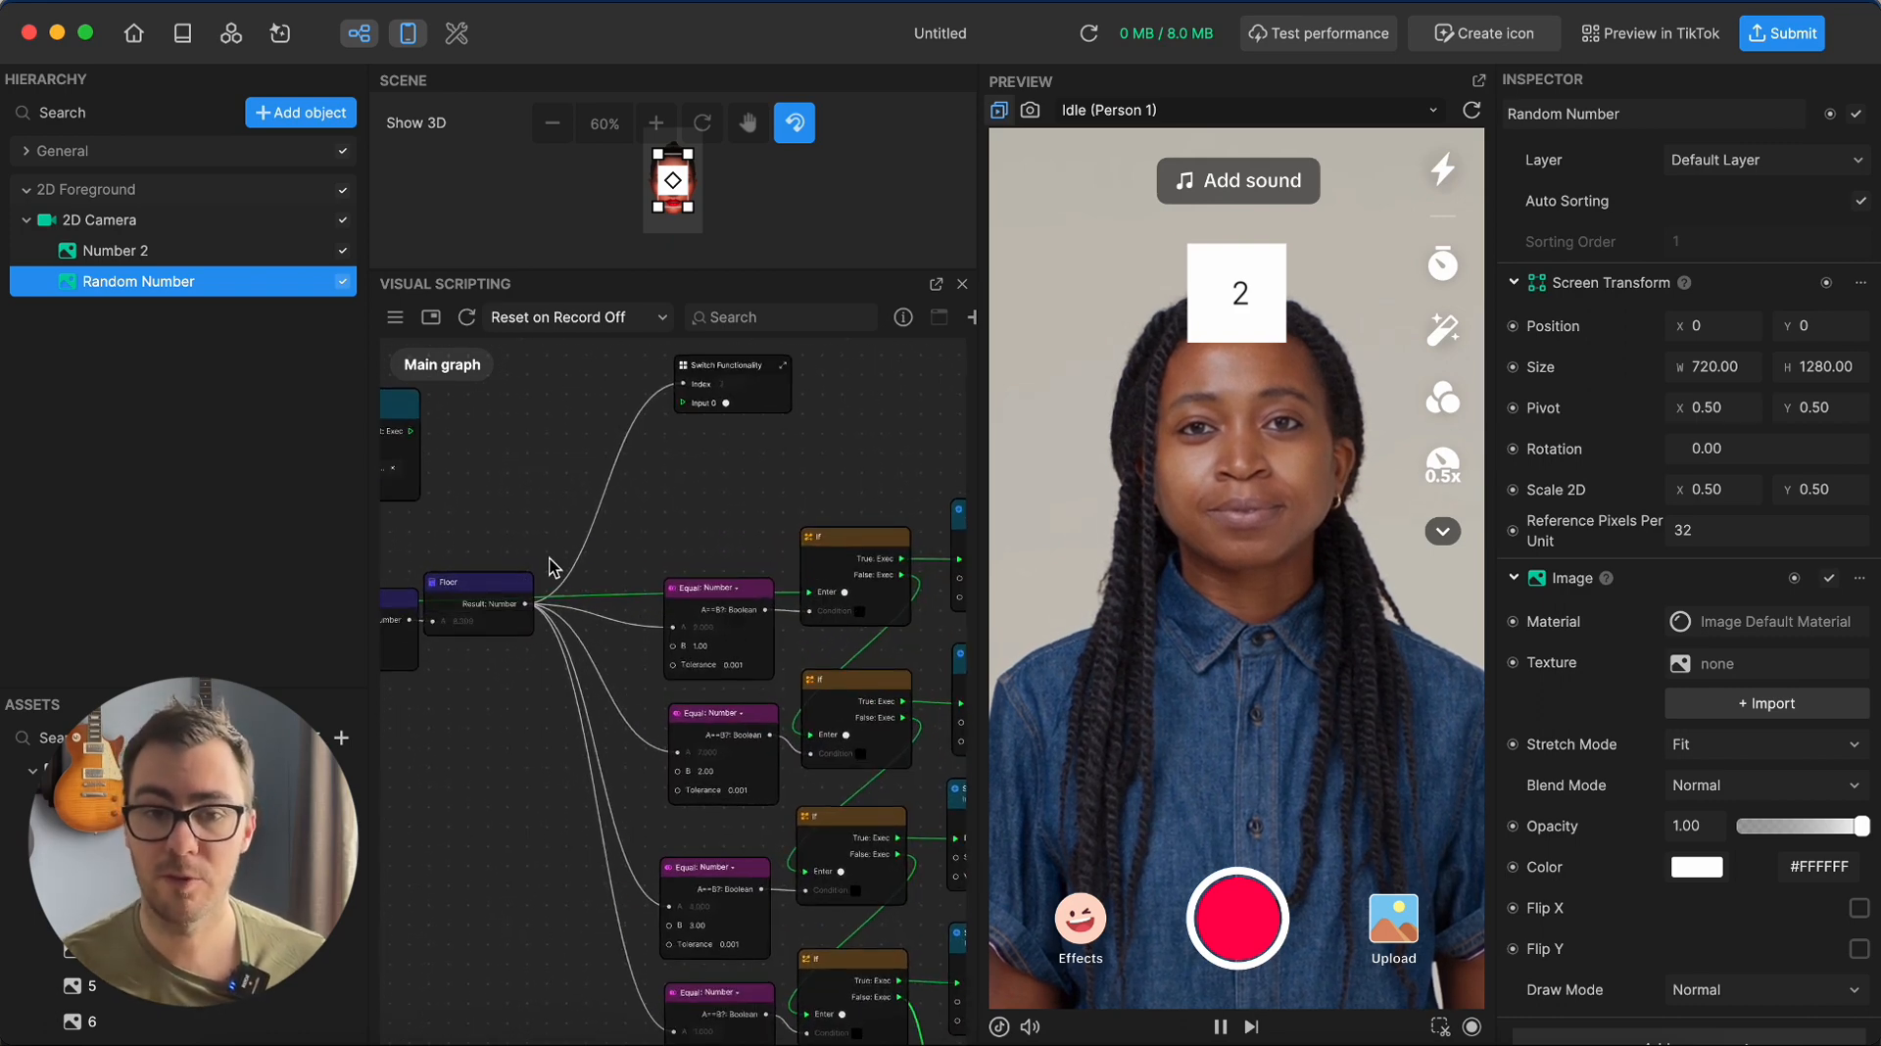
drag(718, 529, 530, 448)
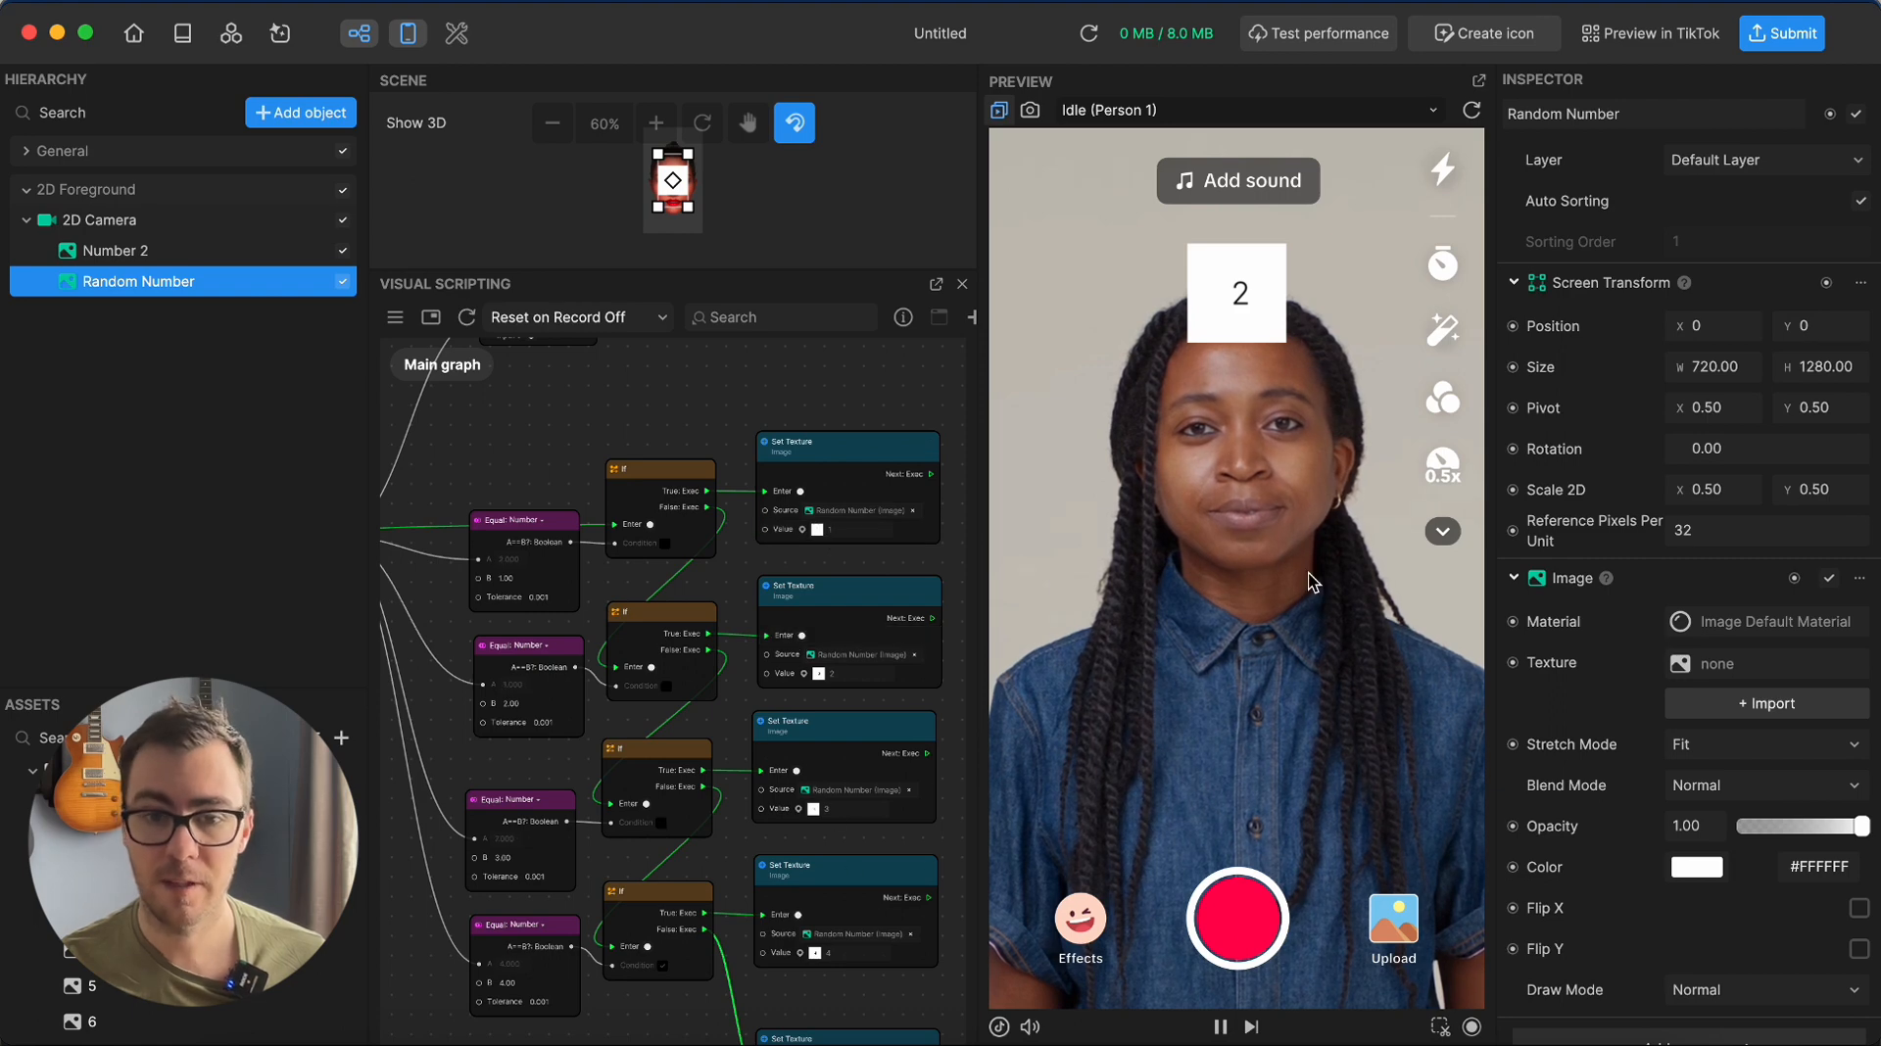
scroll(823, 906, down, 2)
scroll(821, 908, down, 4)
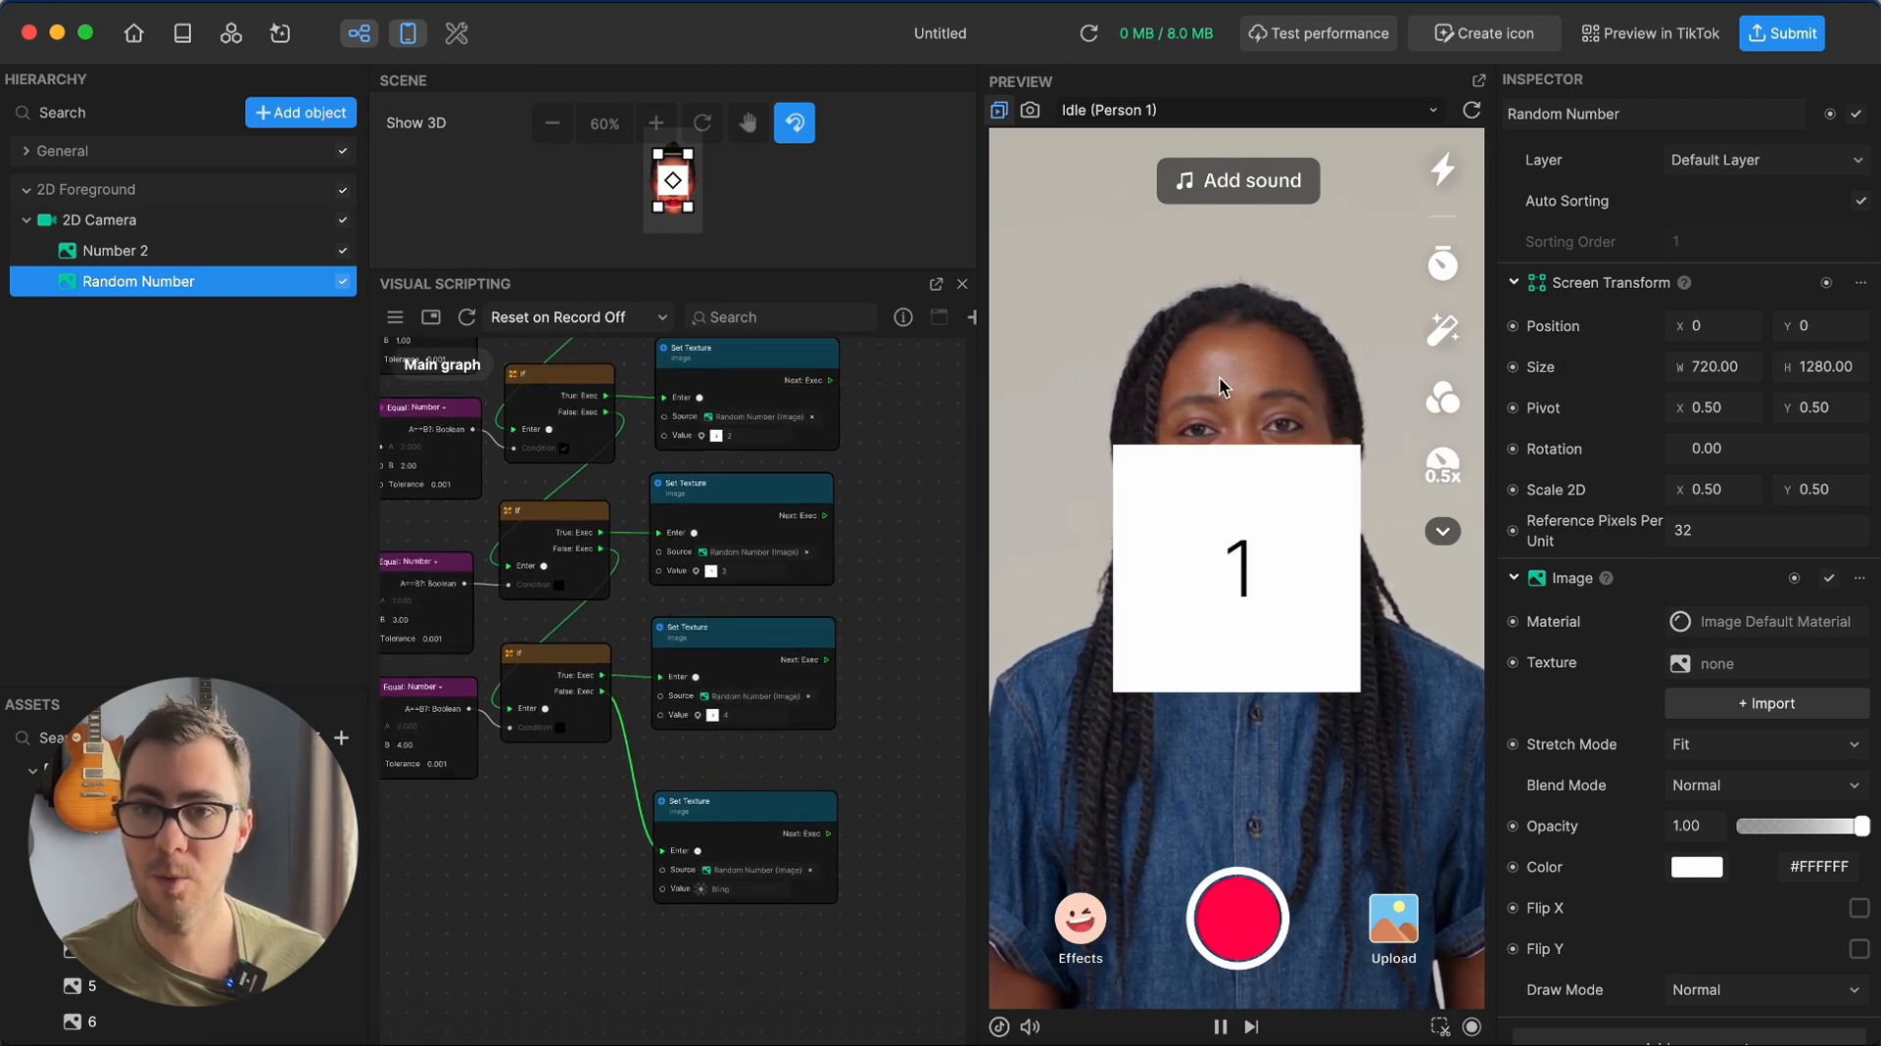
click(1472, 112)
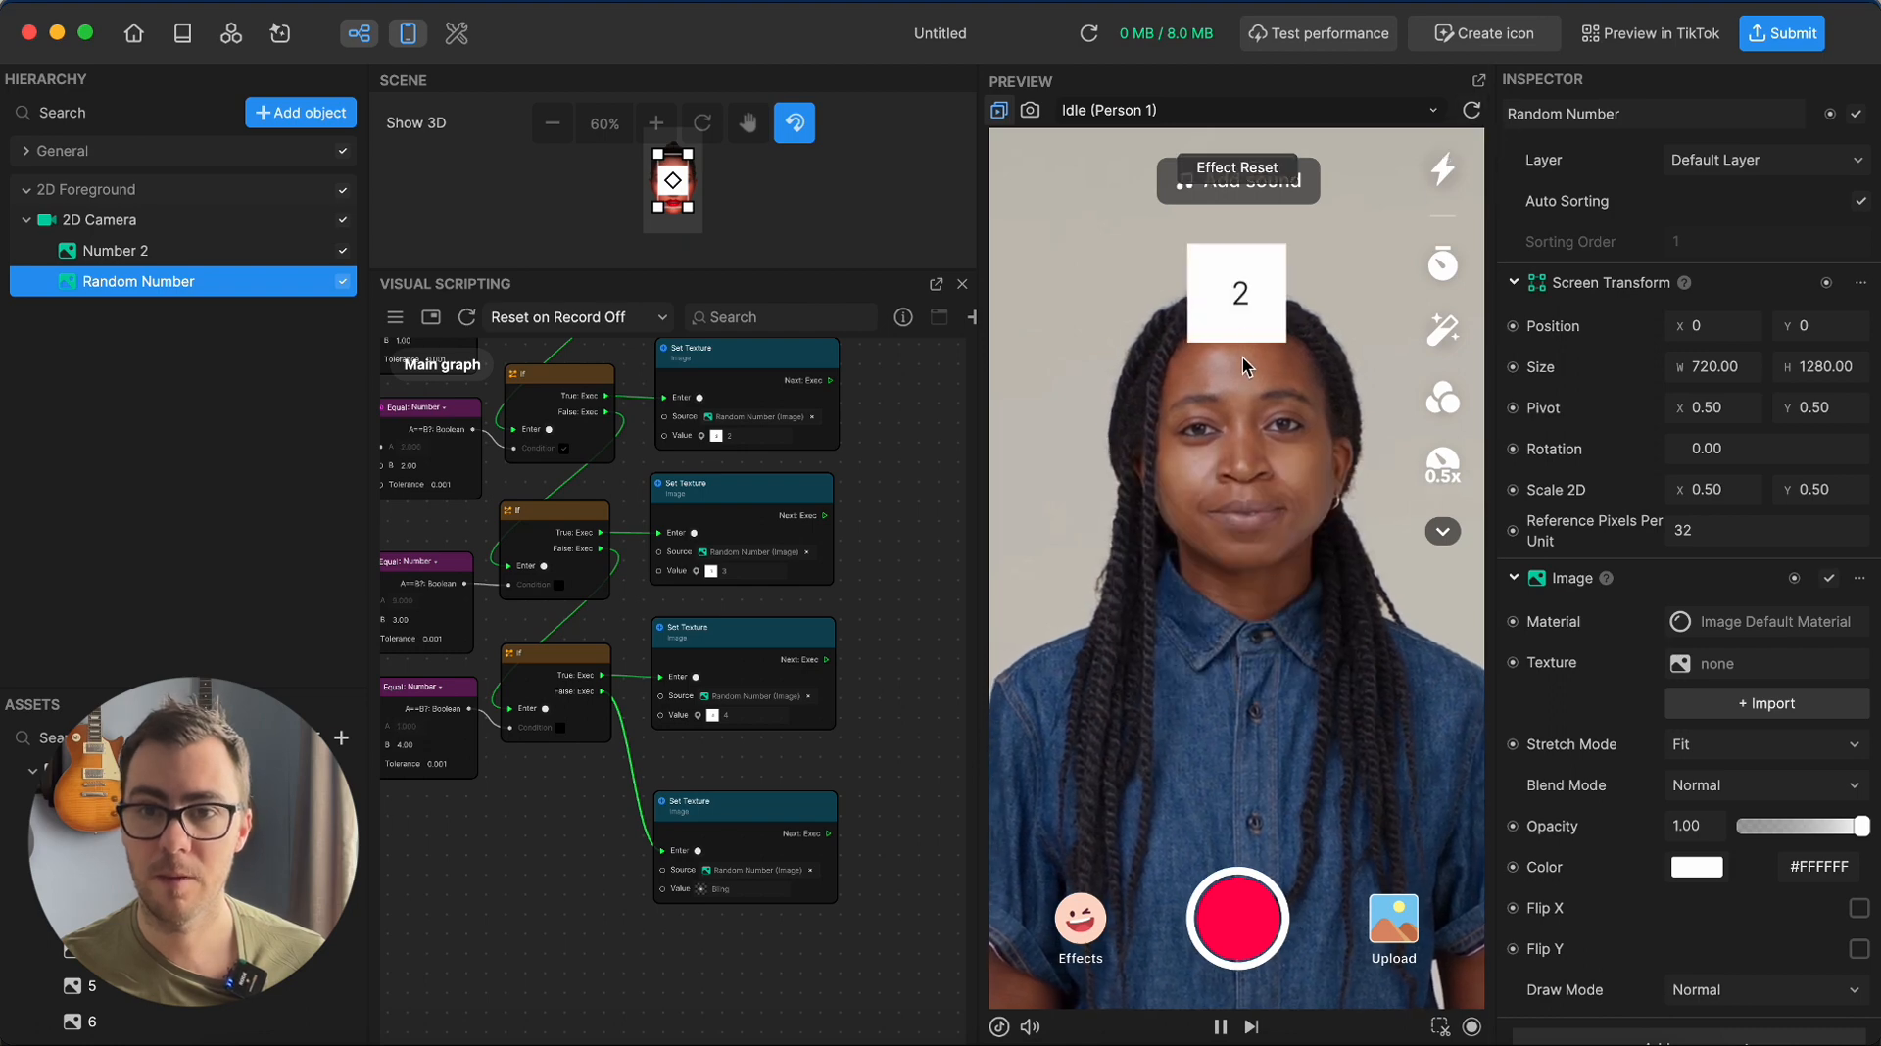
click(1473, 112)
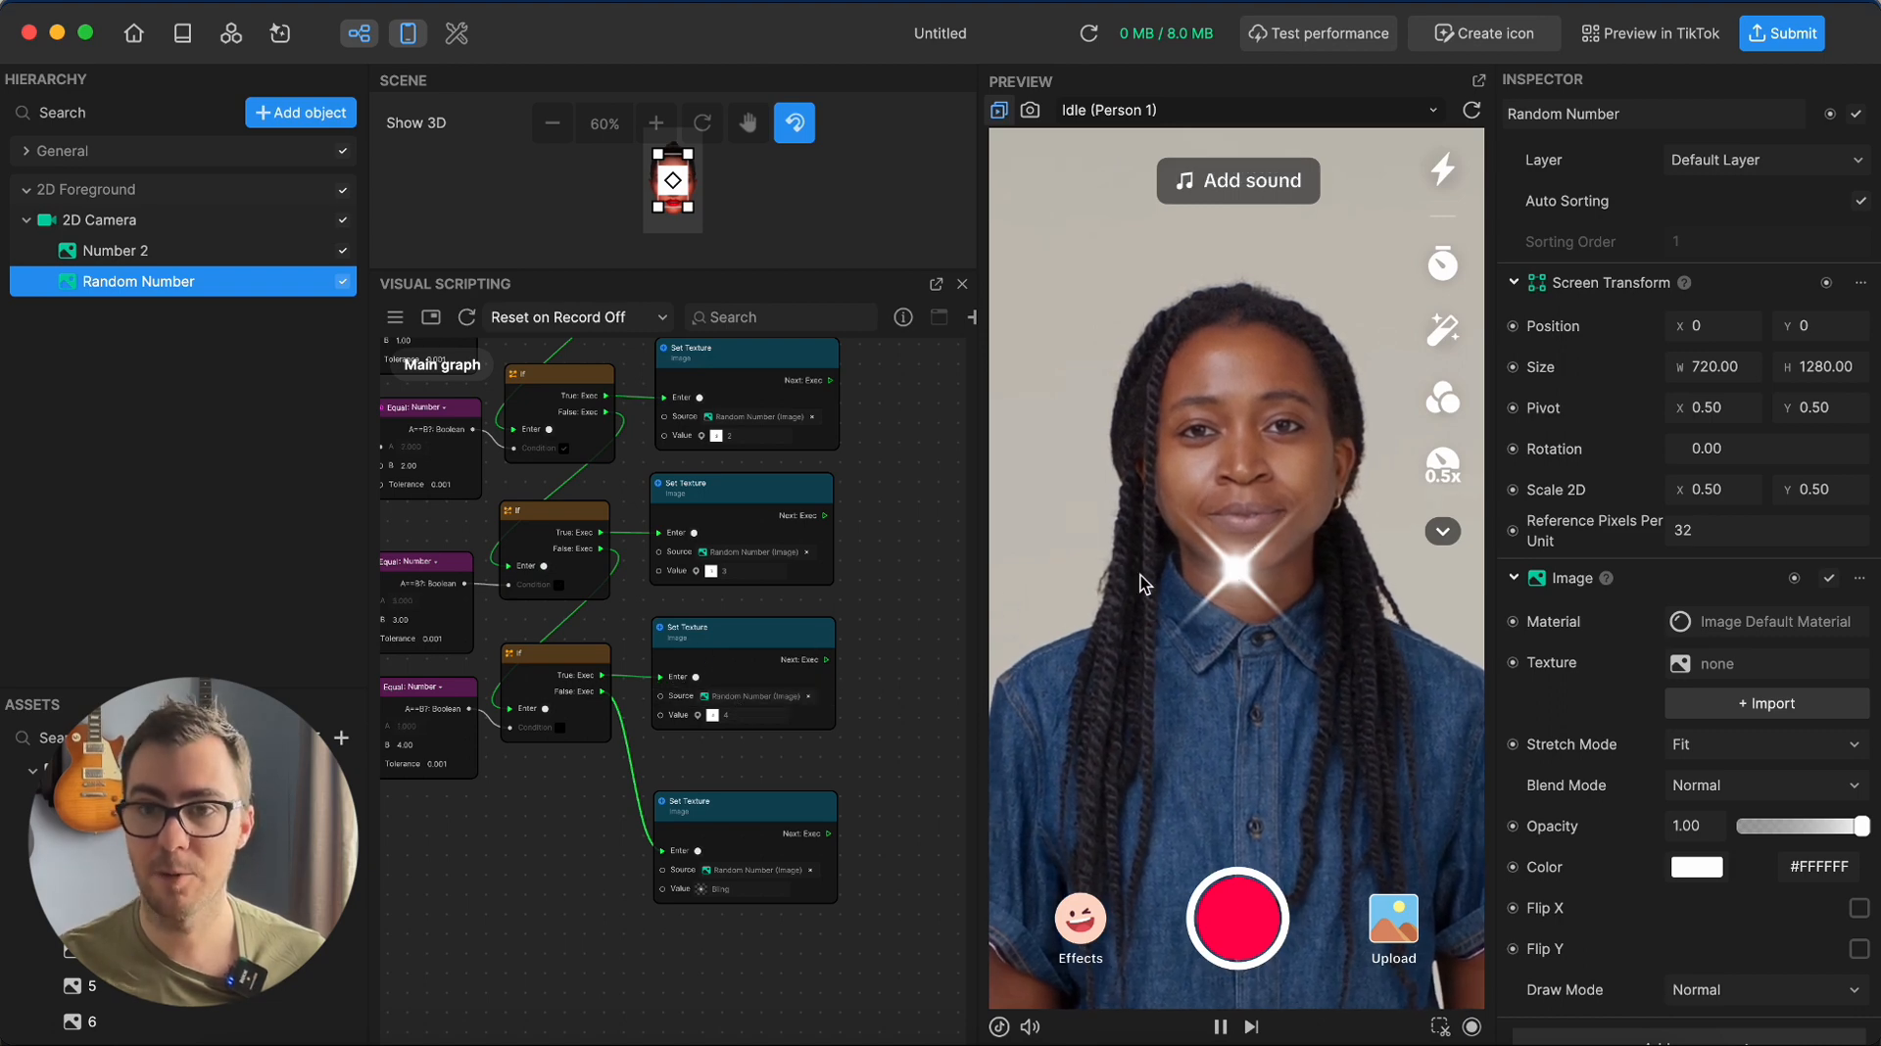
click(1473, 111)
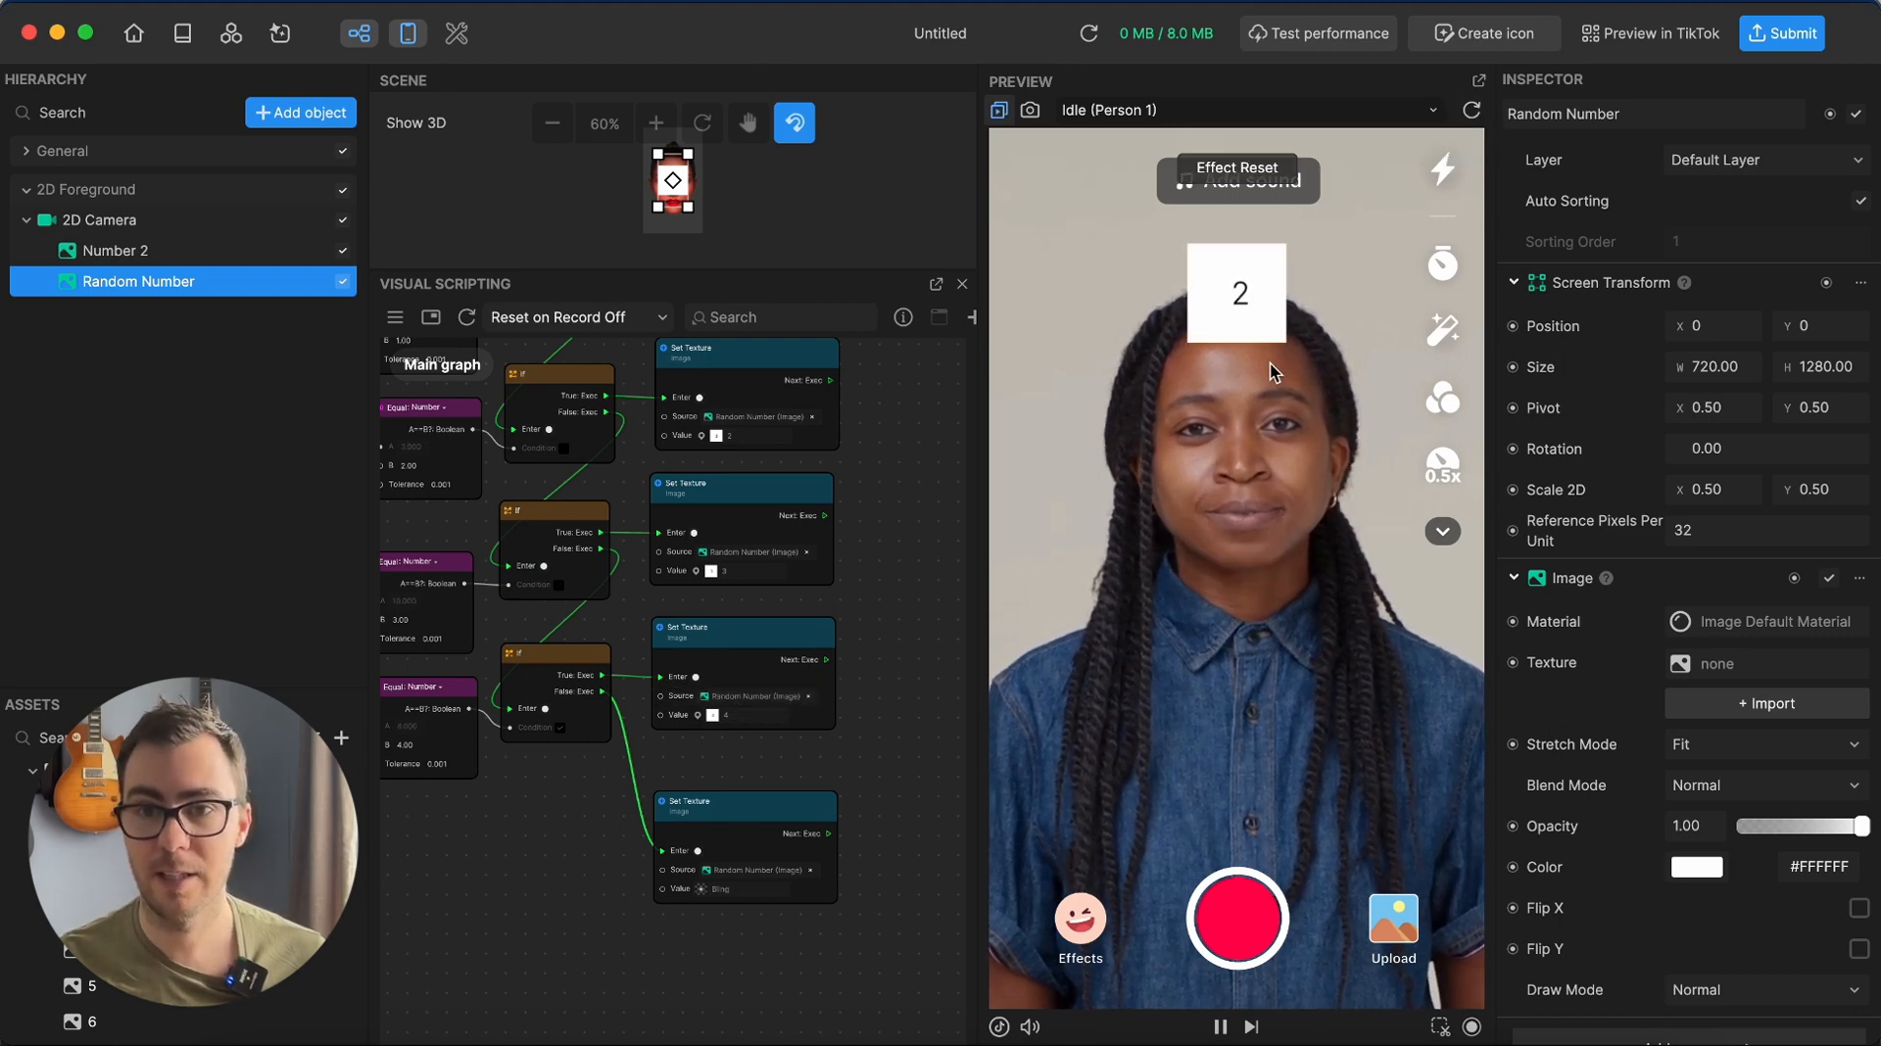
click(1470, 111)
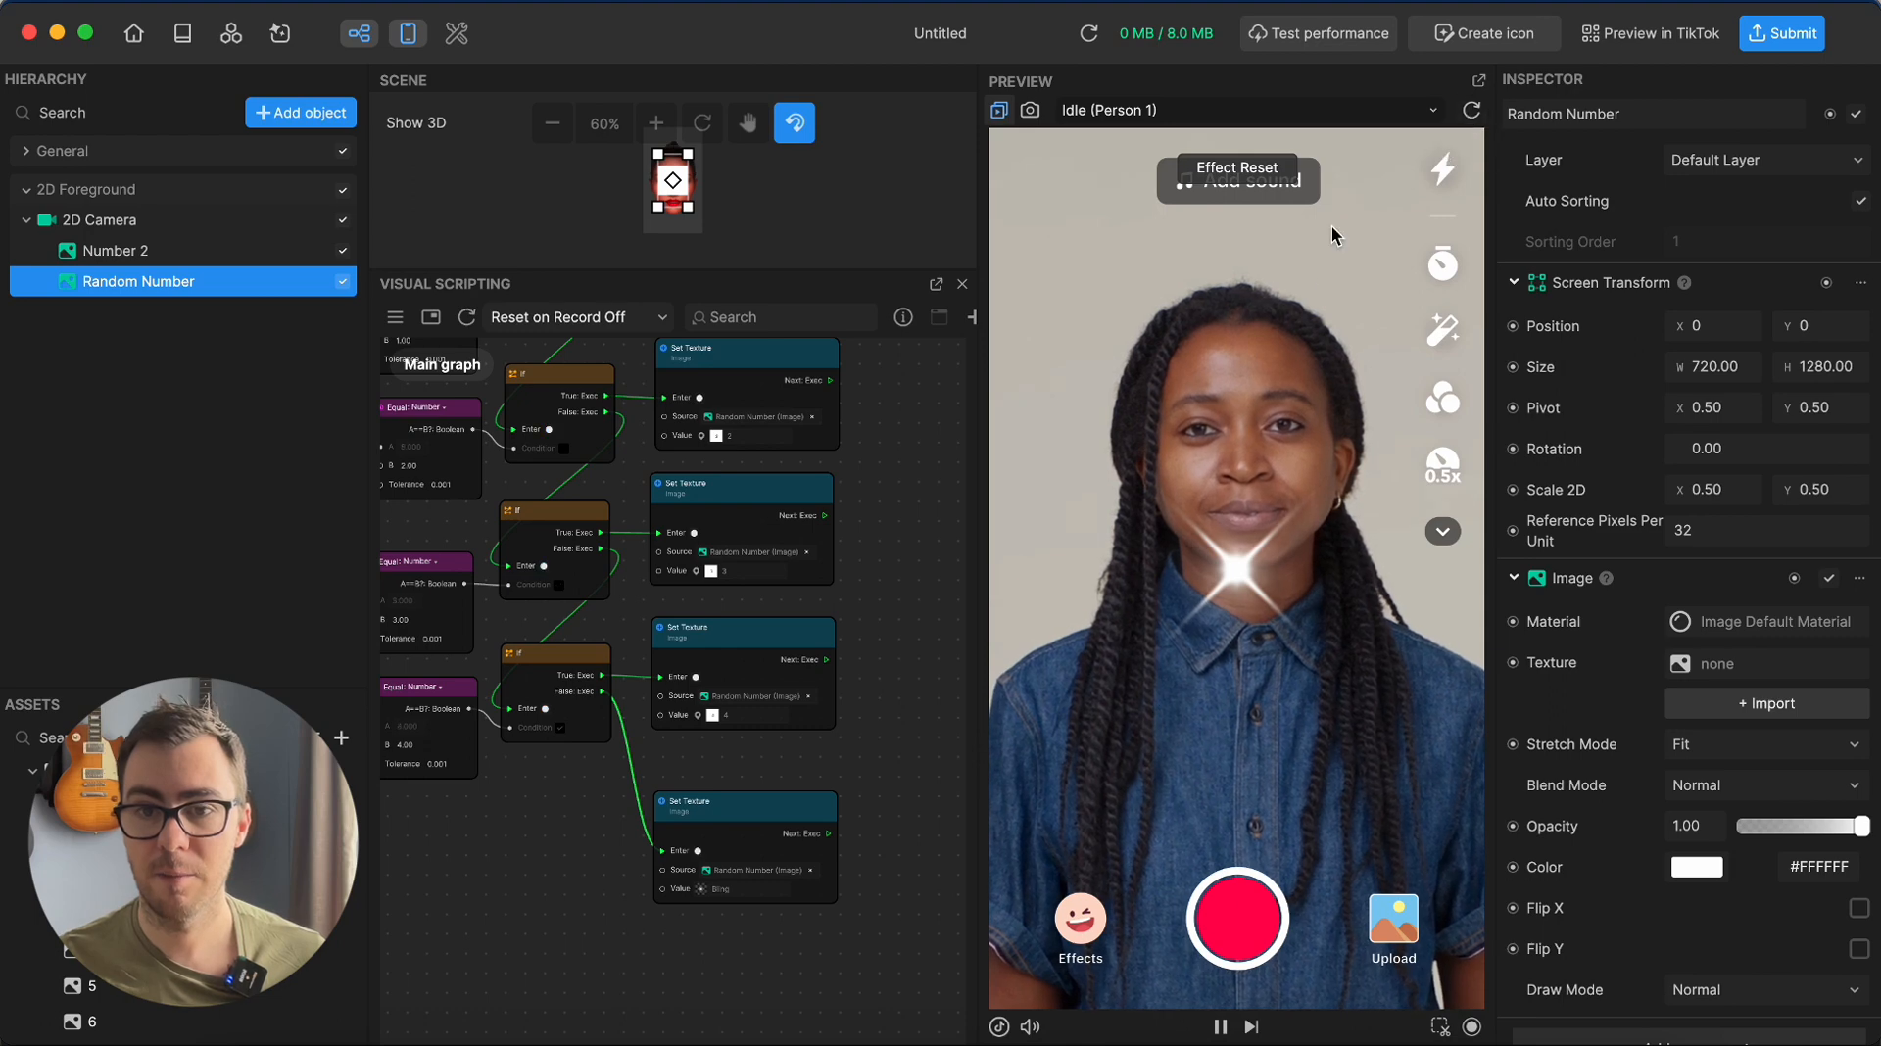
click(1472, 111)
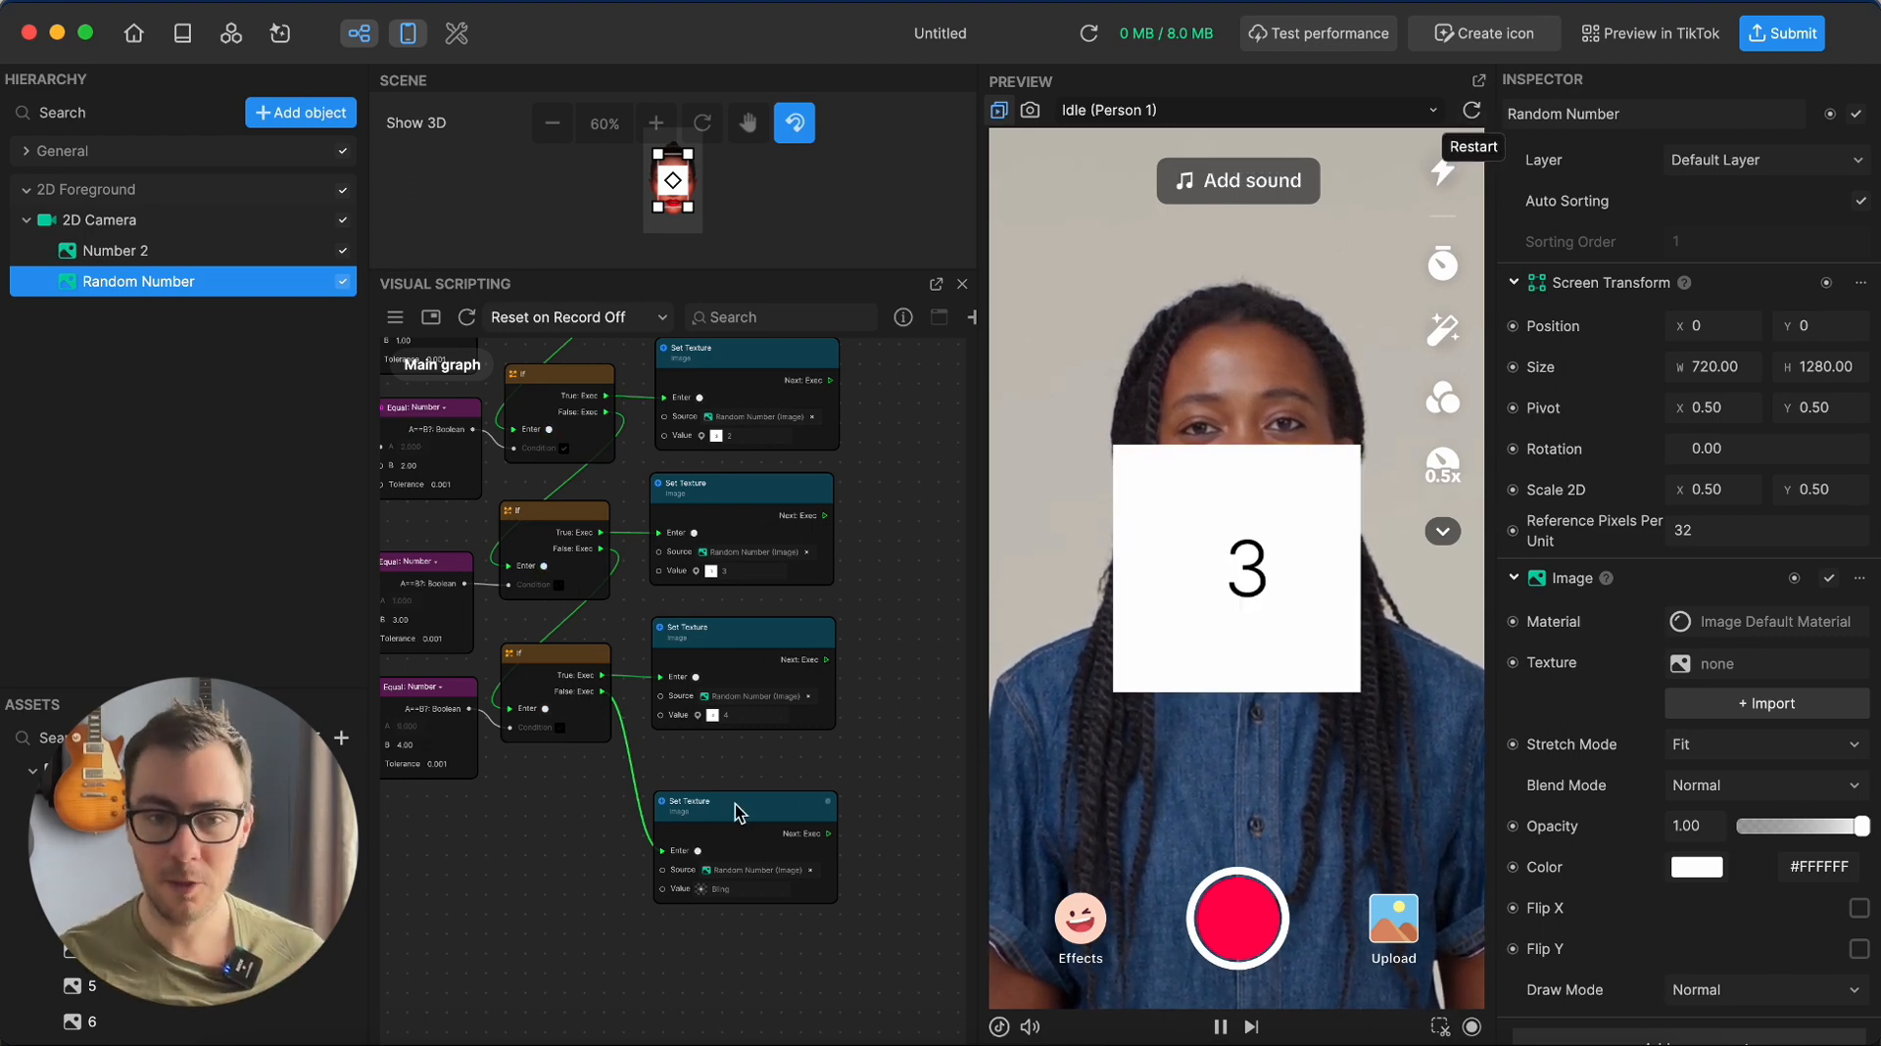
scroll(735, 810, down, 10)
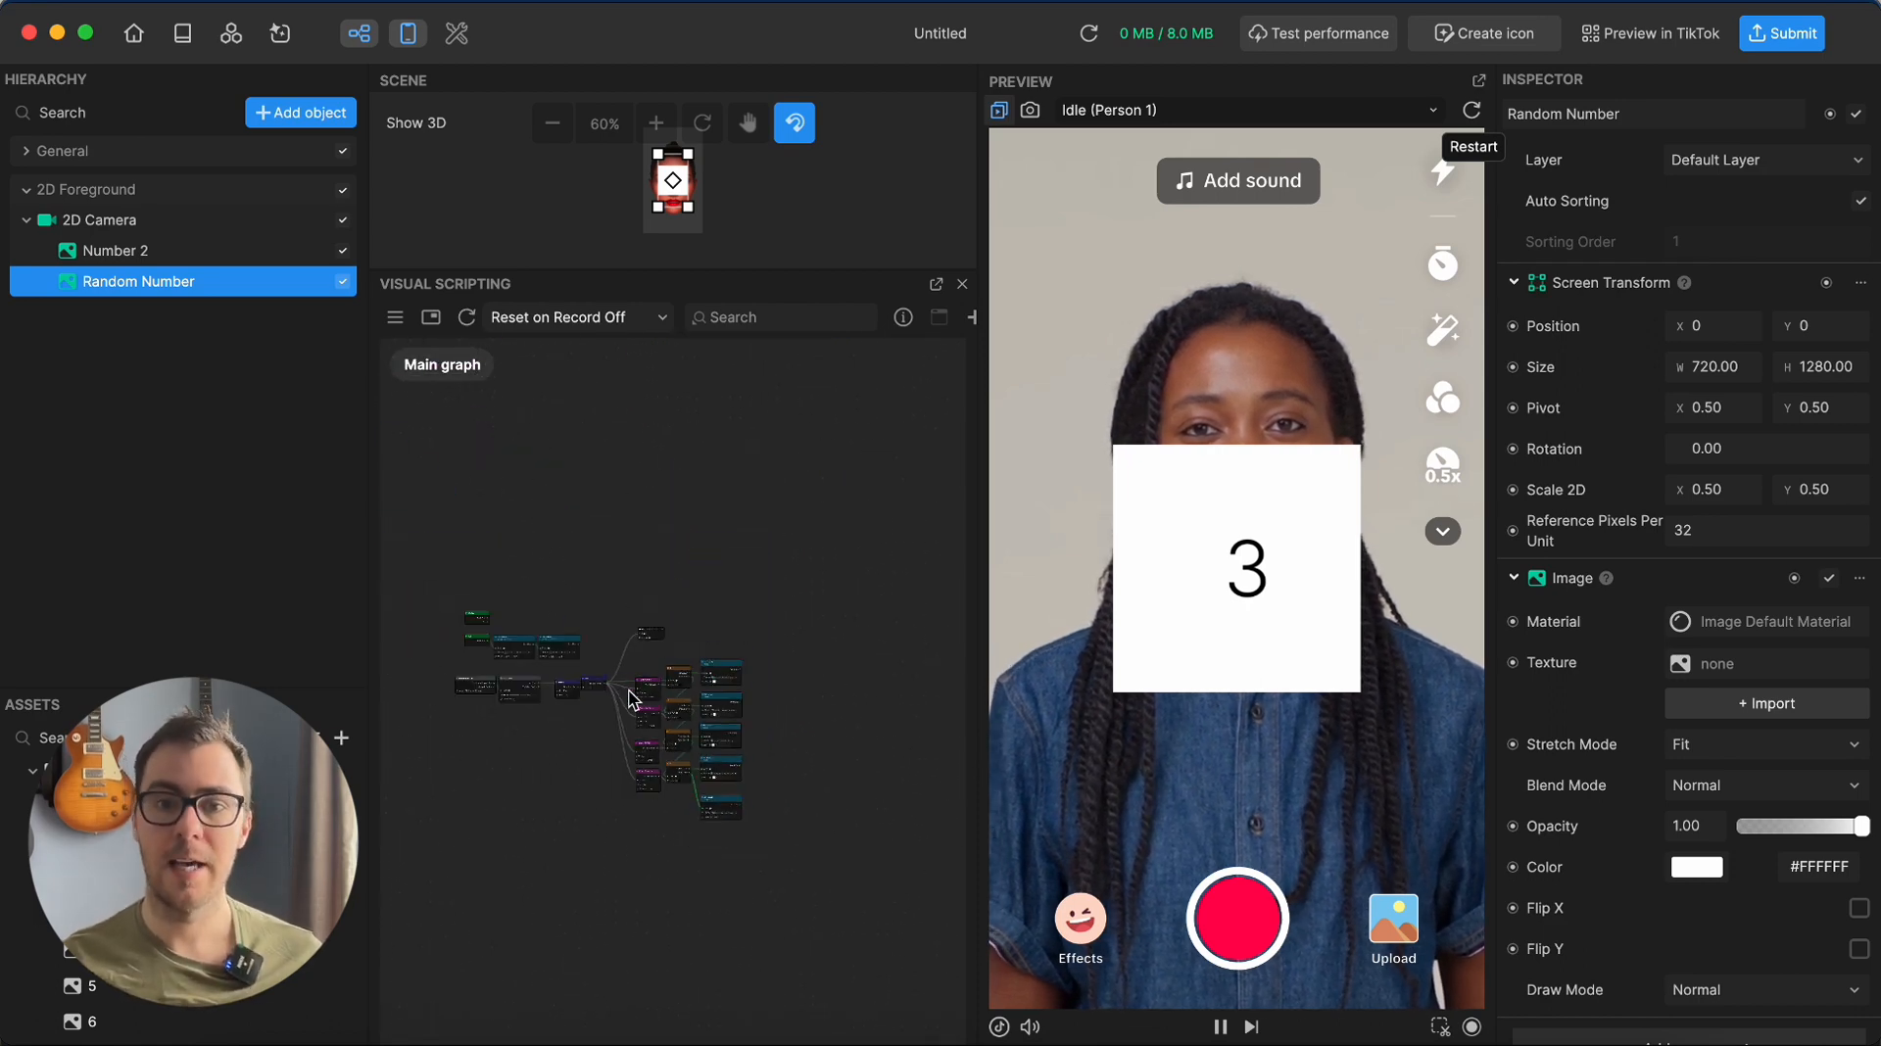
scroll(633, 696, up, 5)
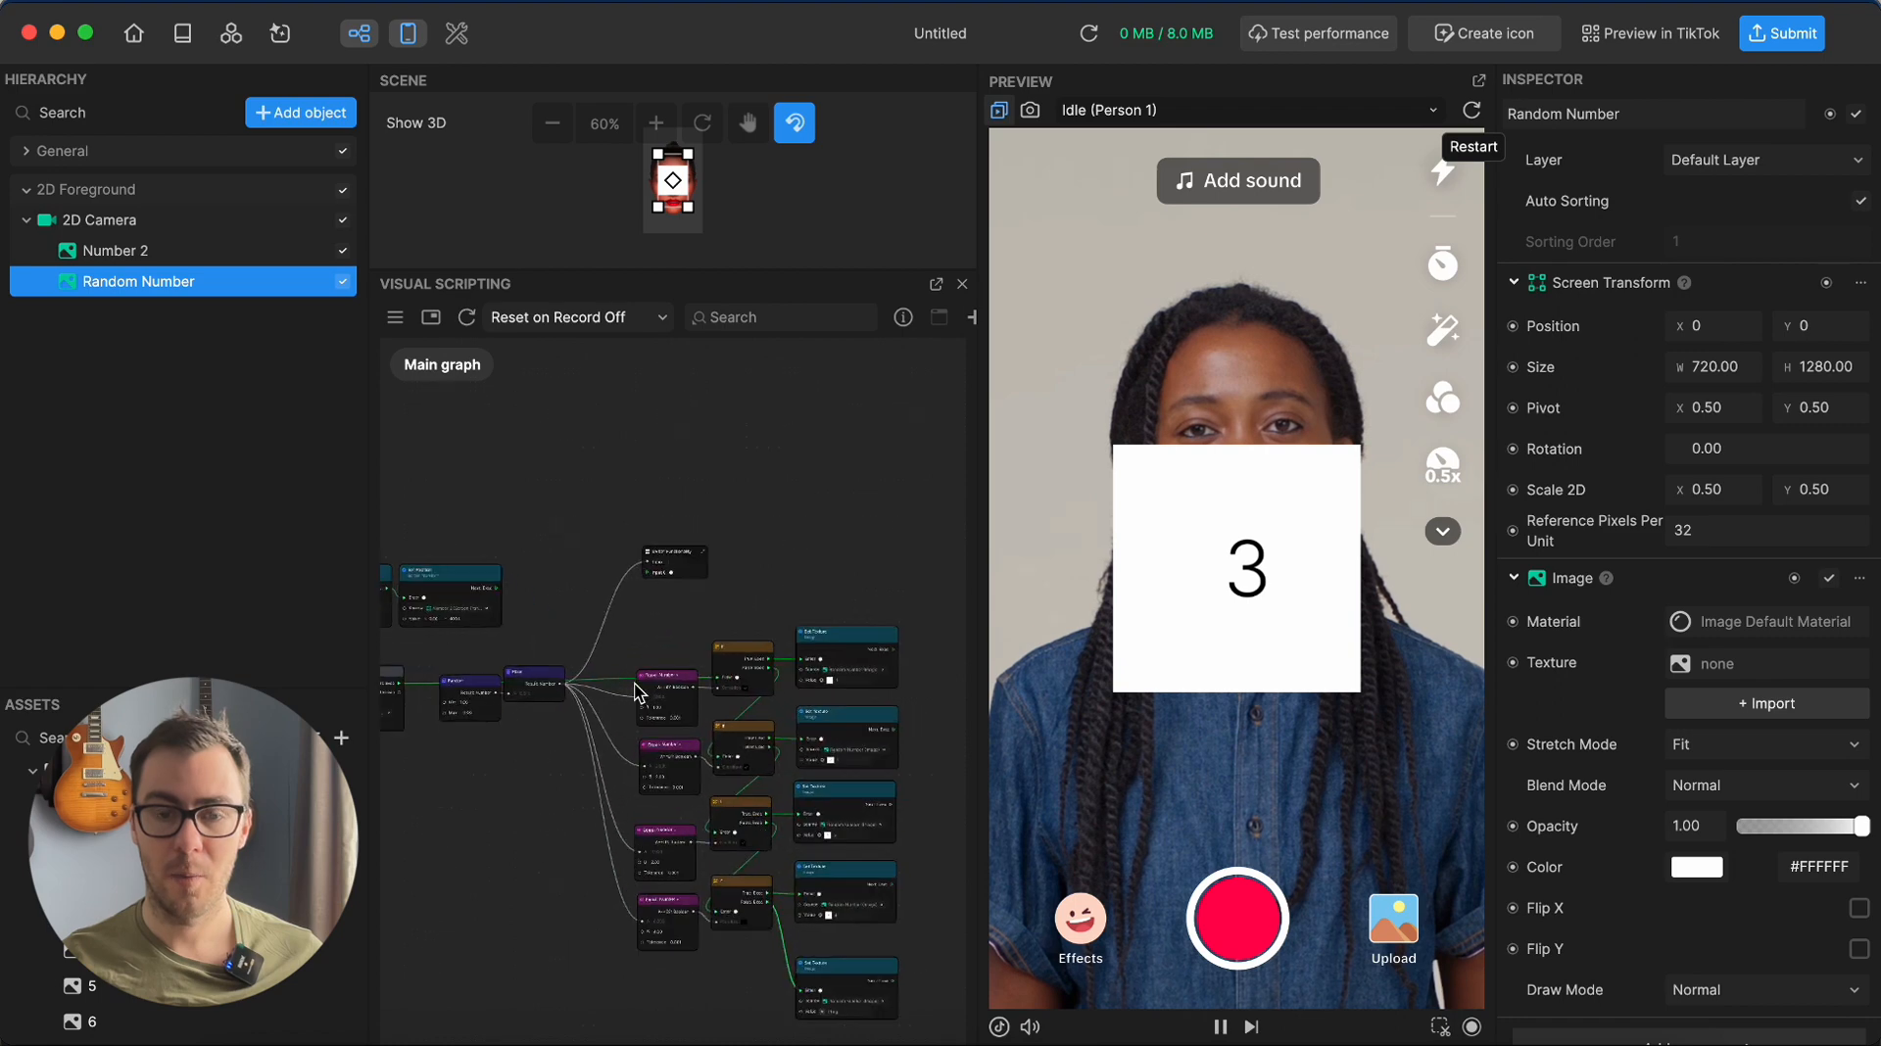
Add a Wait for Seconds node to the main graph beside the column of Set Texture nodes
drag(635, 630, 562, 516)
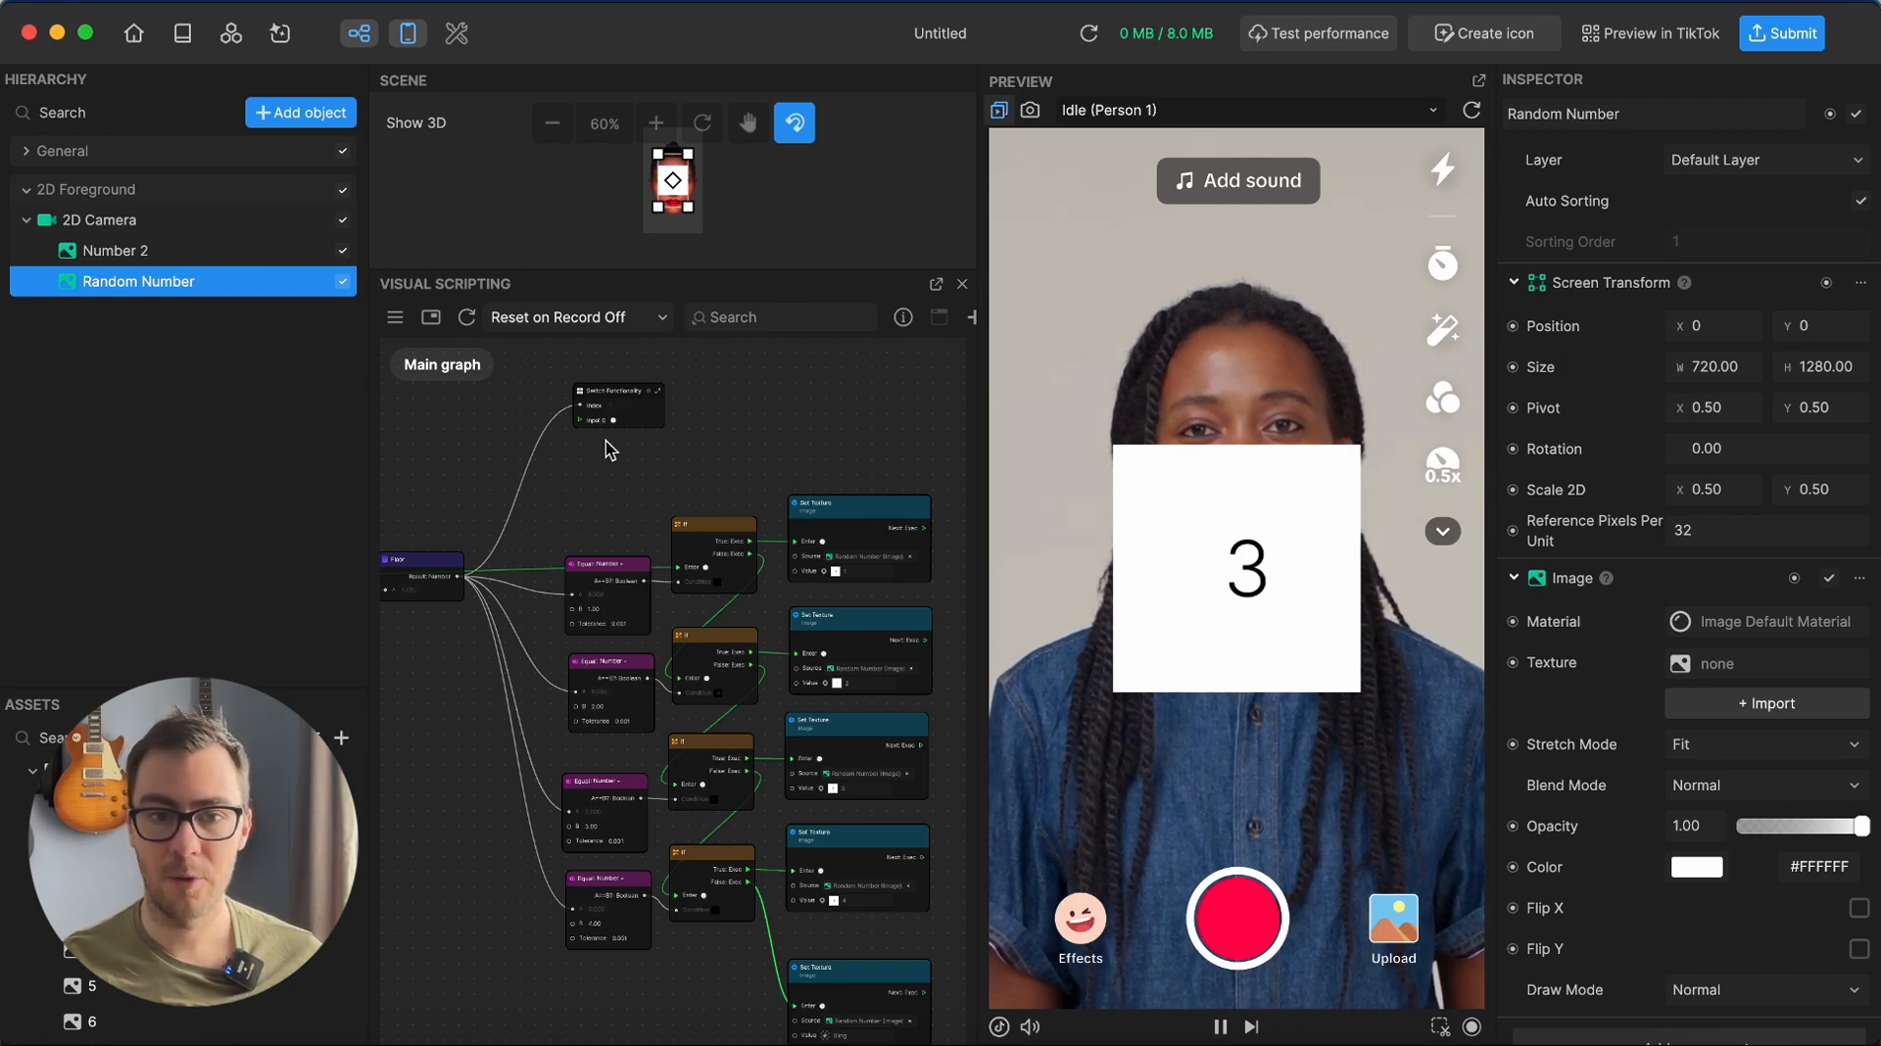
mouse_move(622, 514)
mouse_down()
mouse_move(610, 445)
mouse_move(651, 509)
mouse_up()
drag(601, 428, 701, 516)
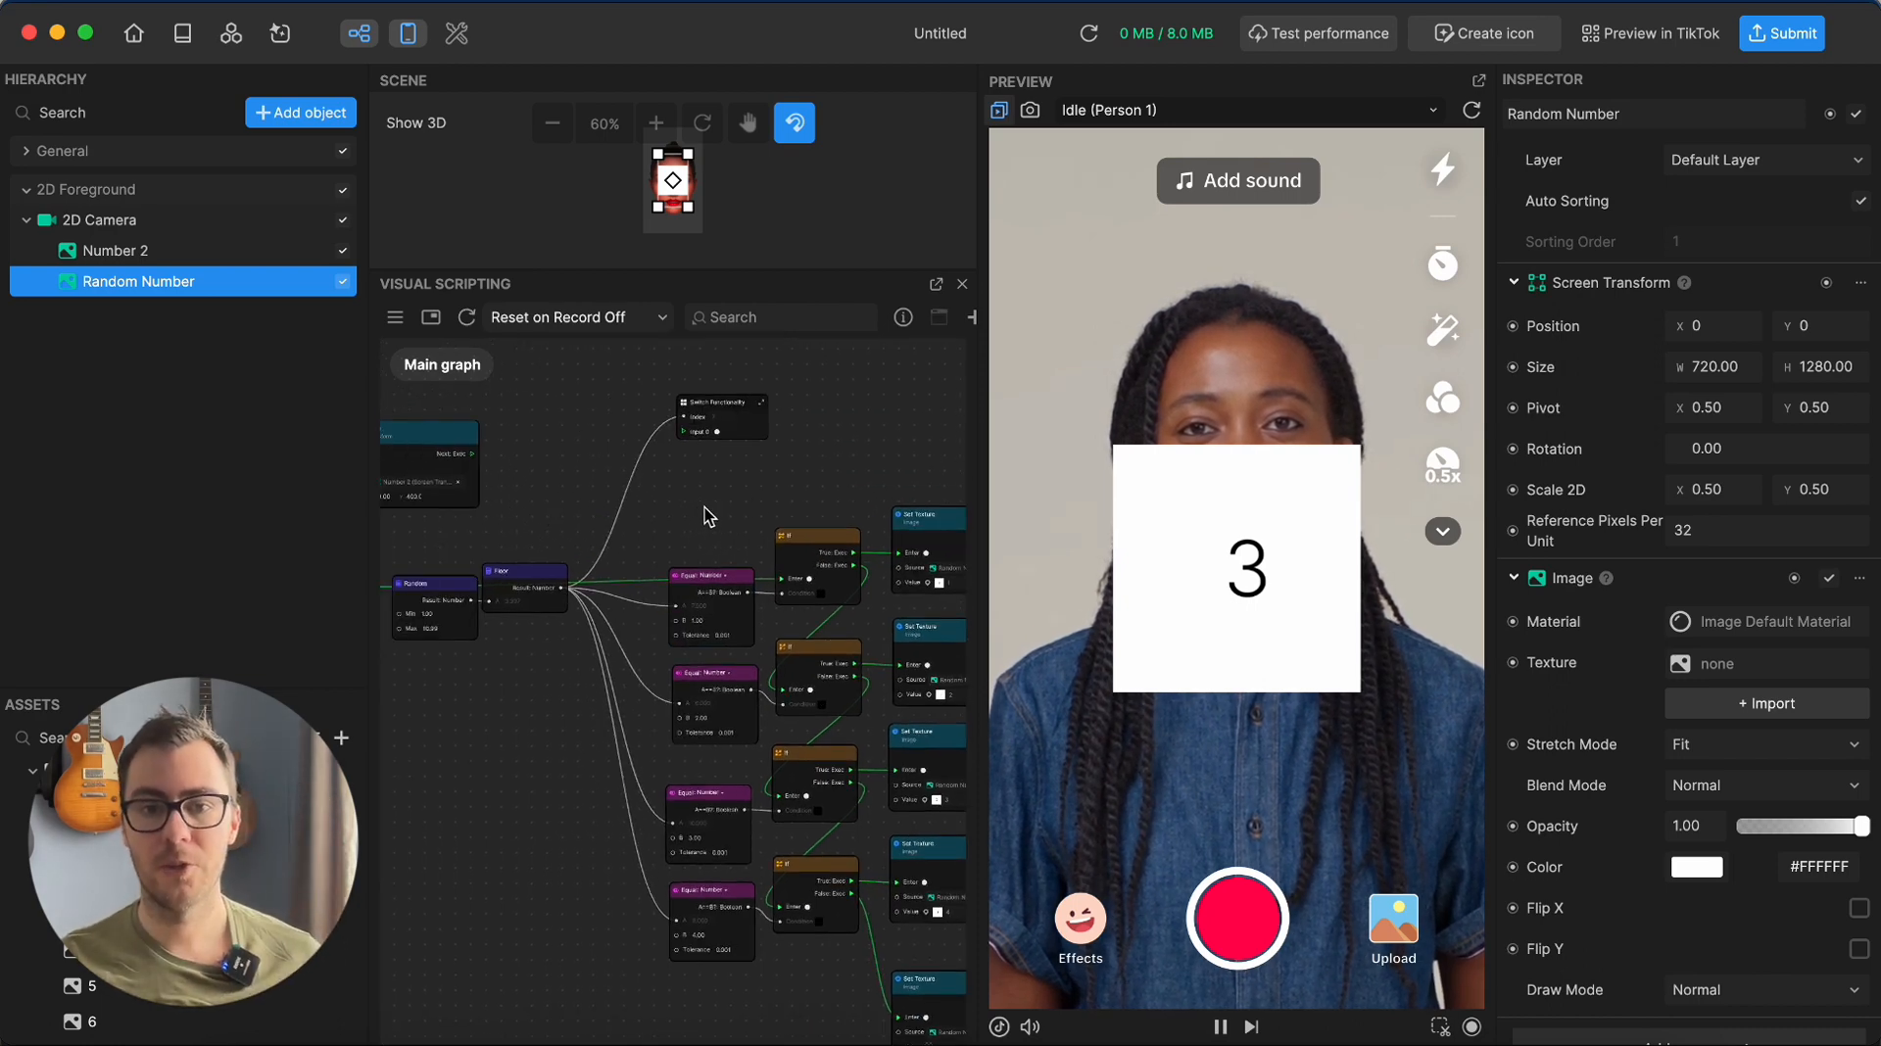
drag(840, 471, 508, 392)
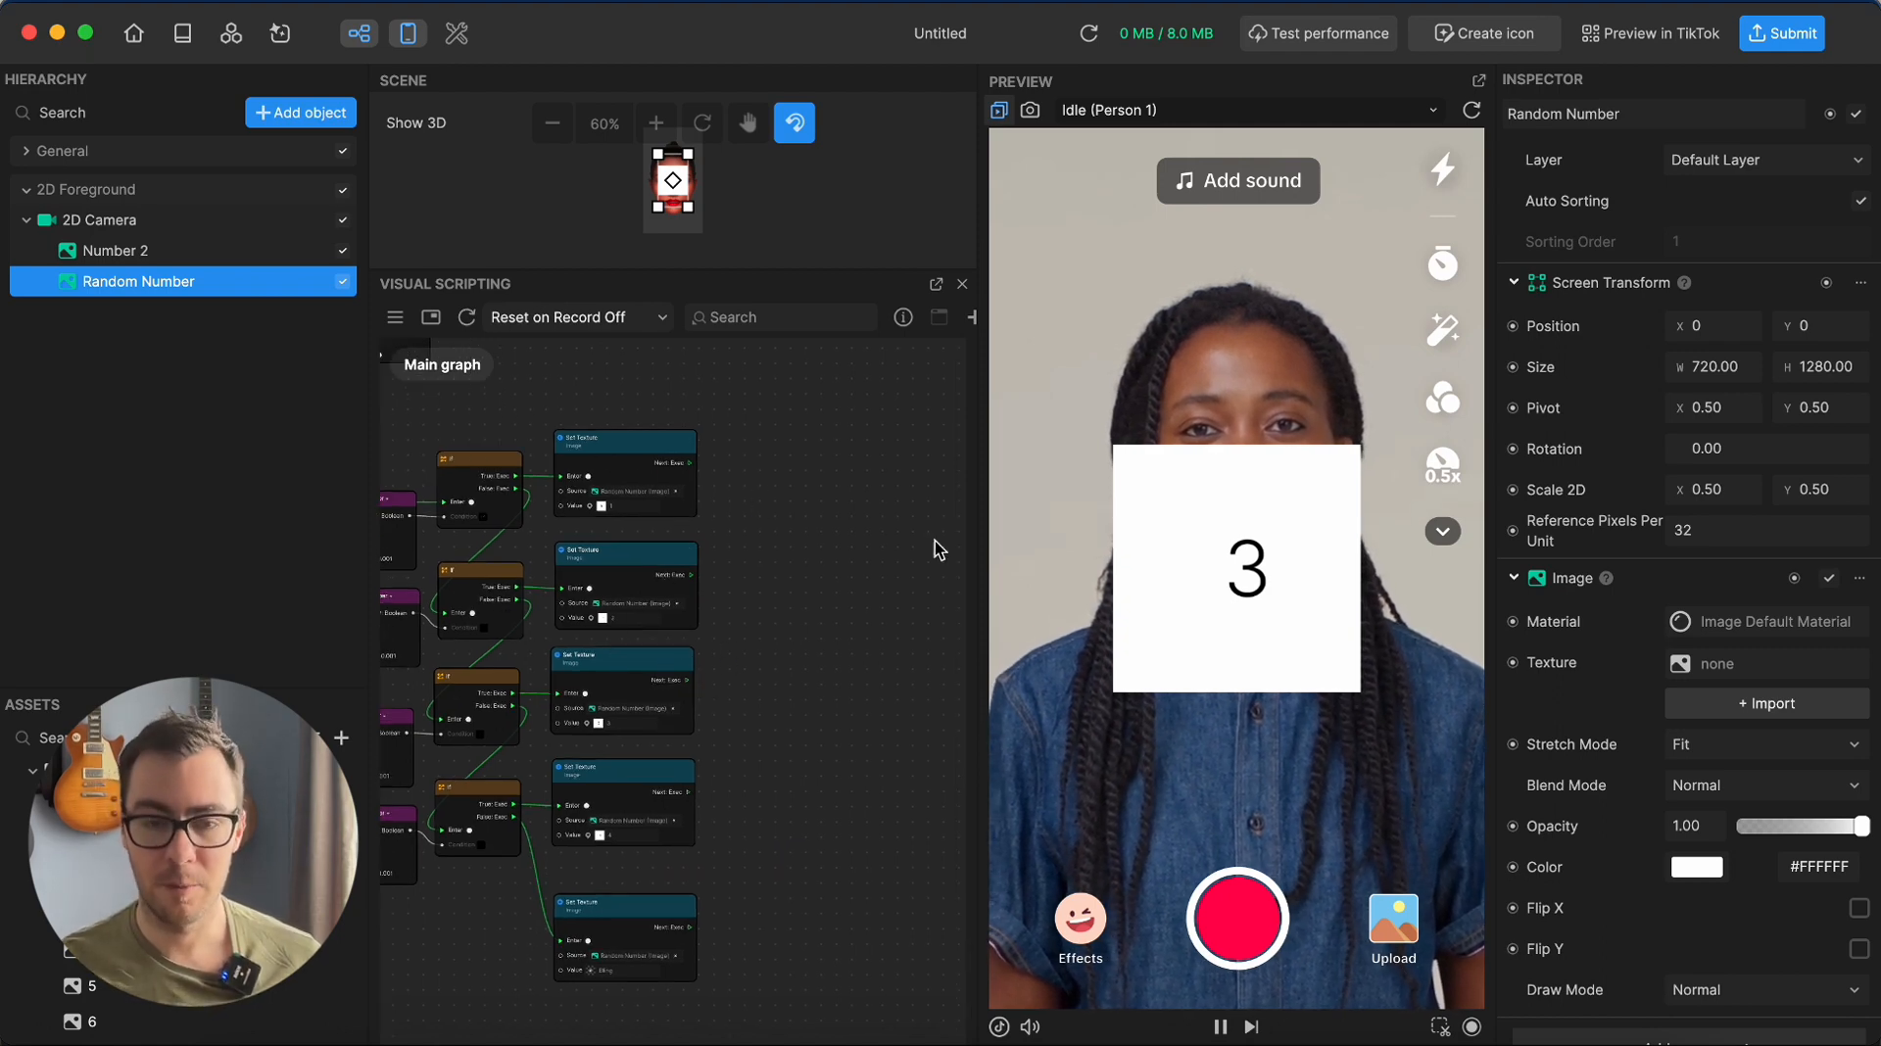
drag(882, 578, 832, 580)
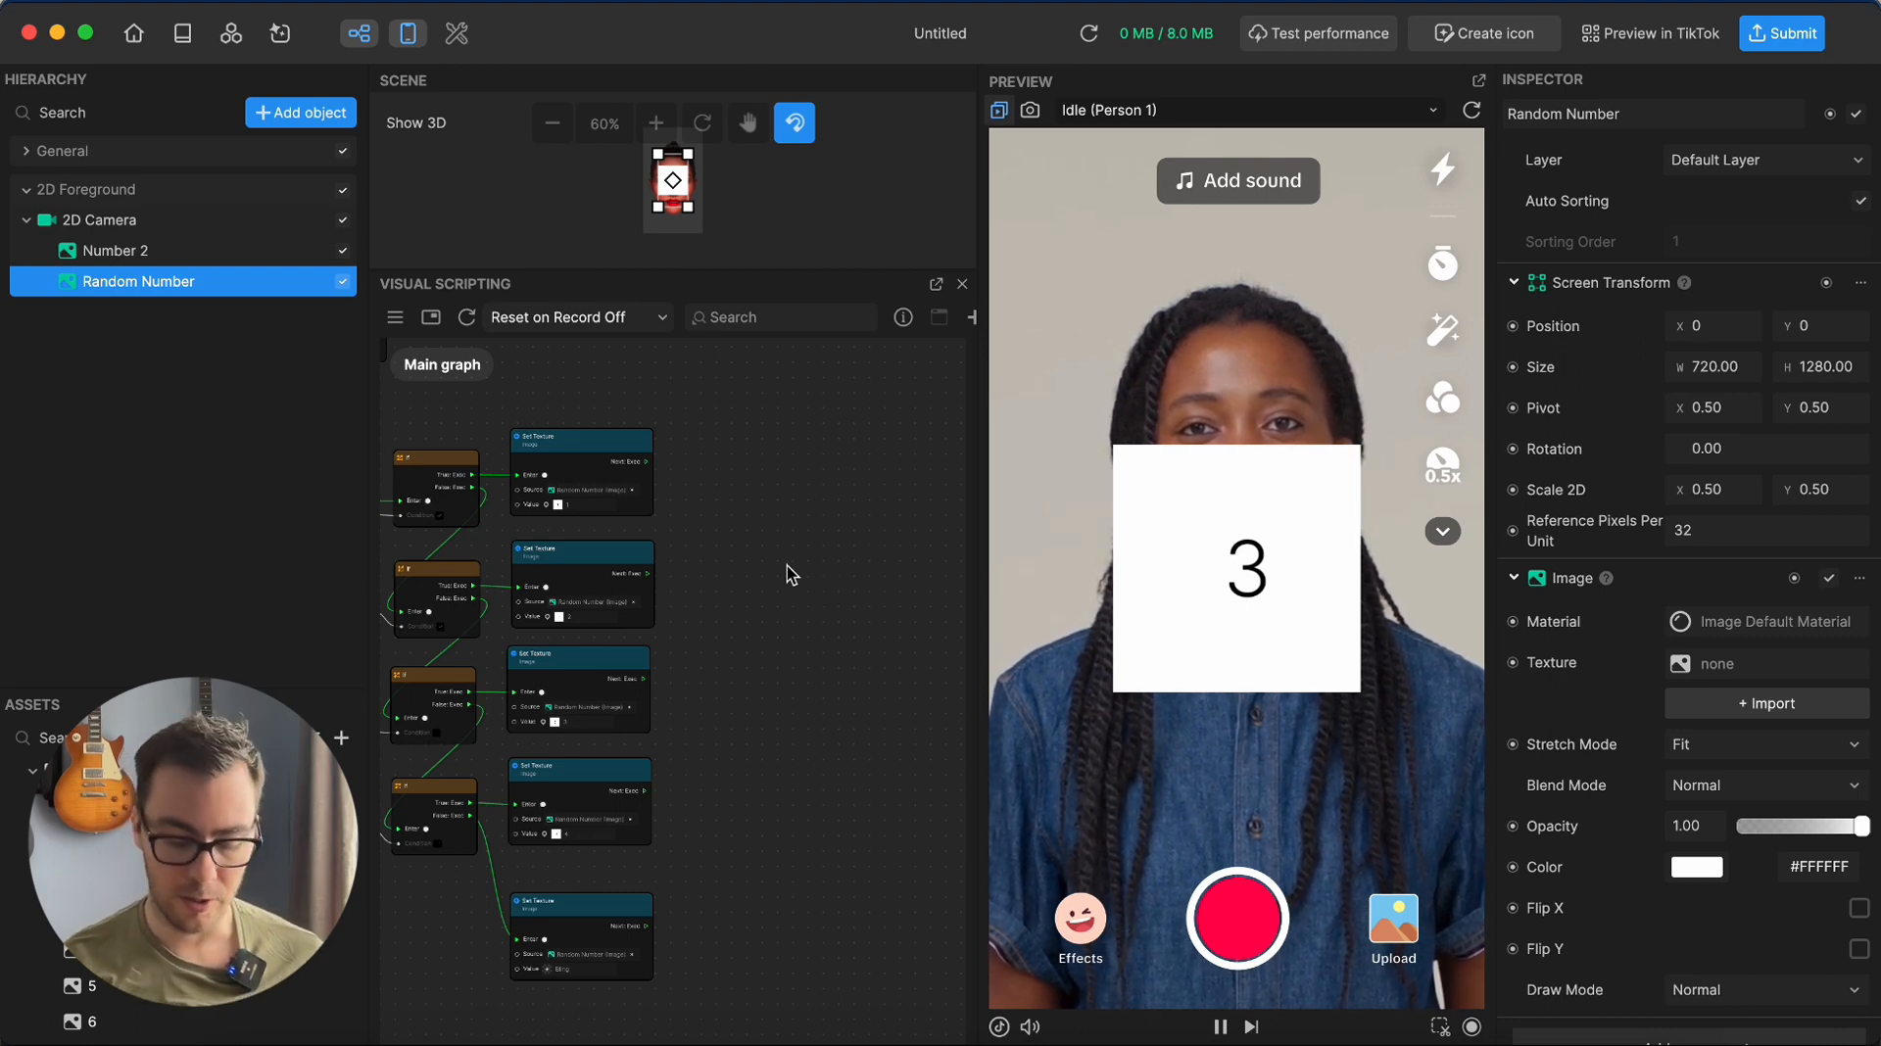
right_click(785, 567)
click(818, 591)
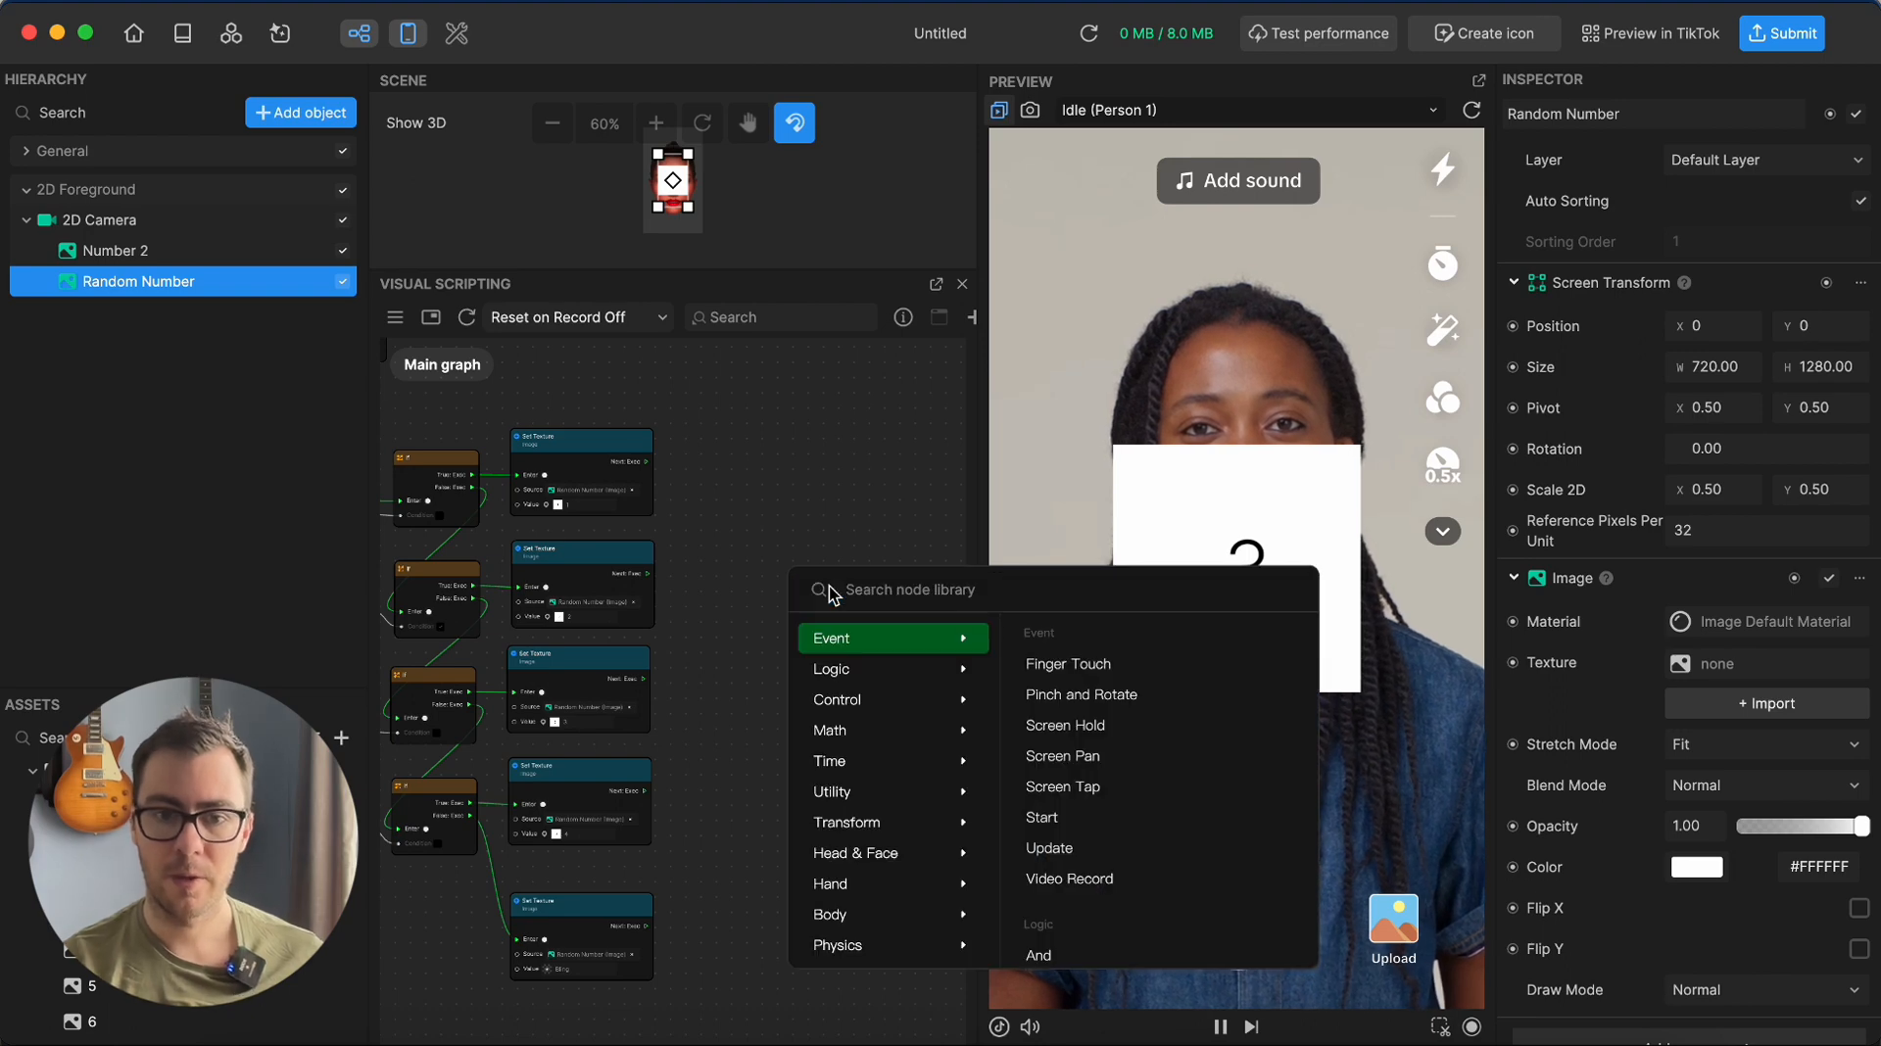
text(wai)
key(Return)
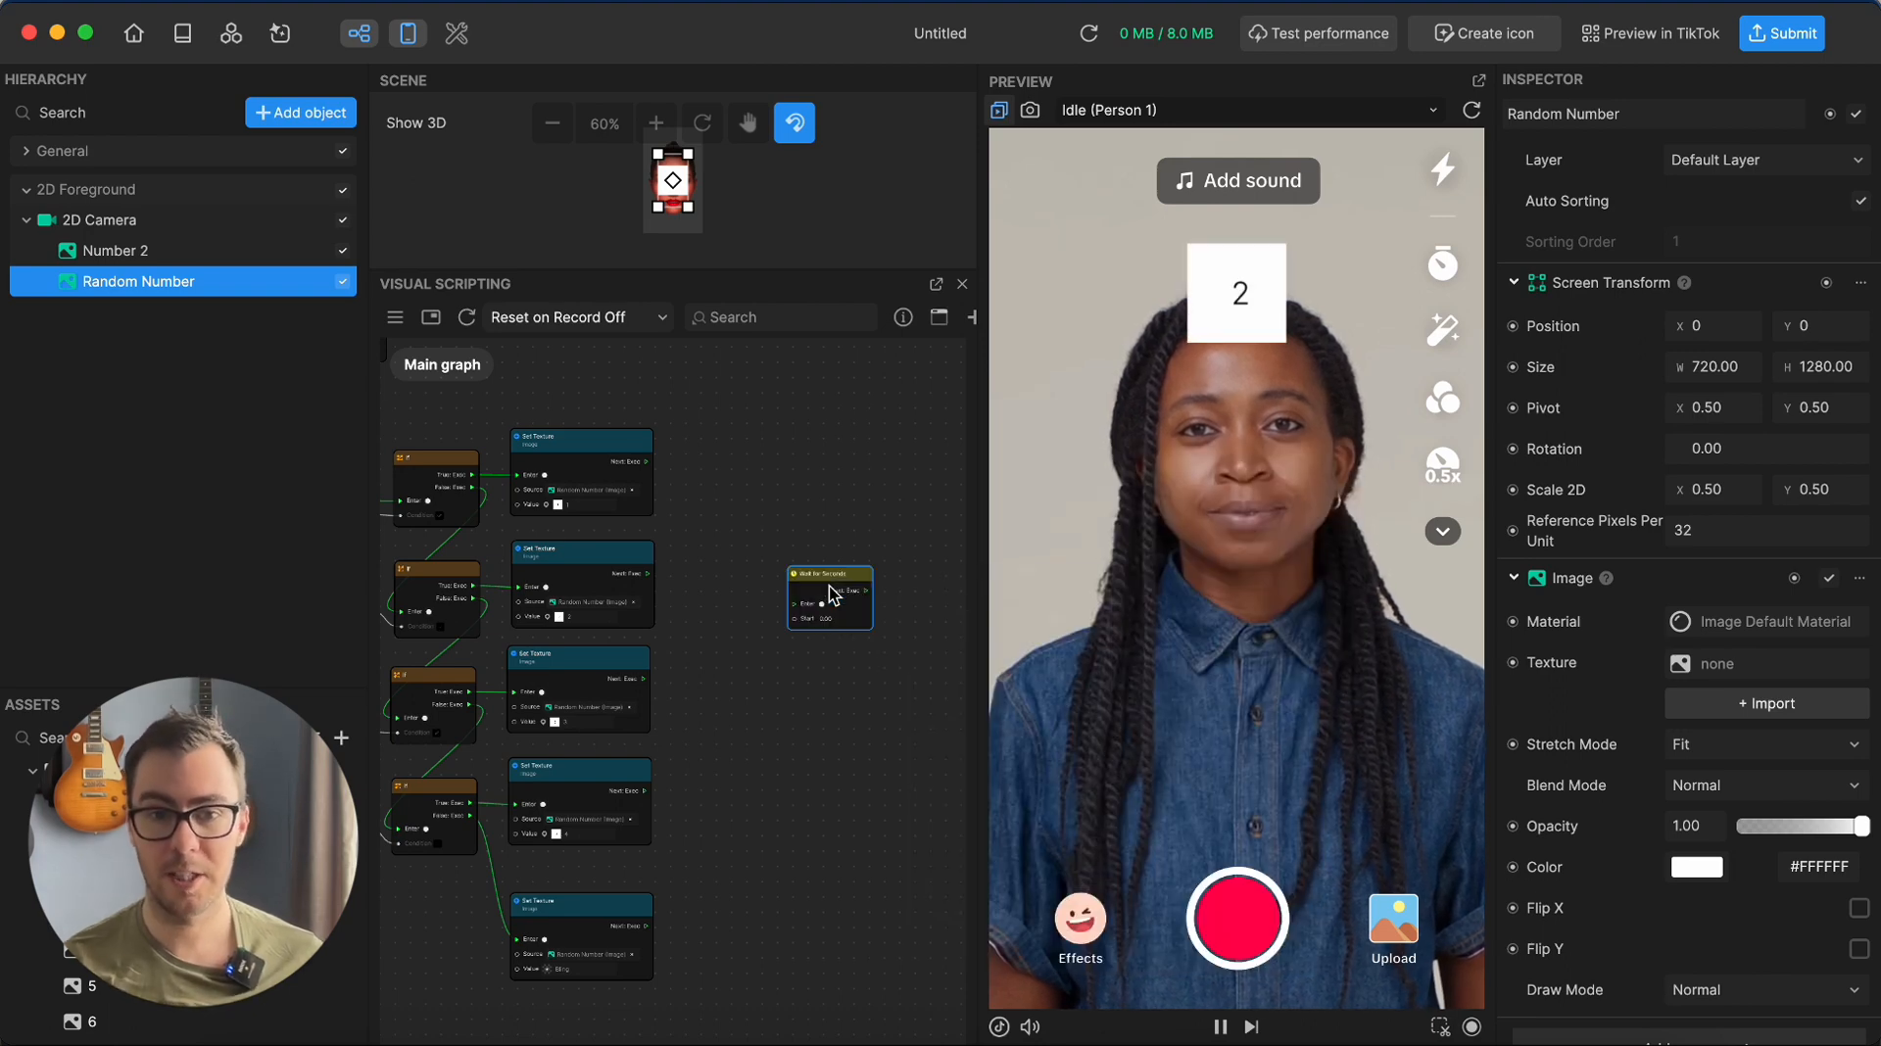
drag(774, 631, 774, 638)
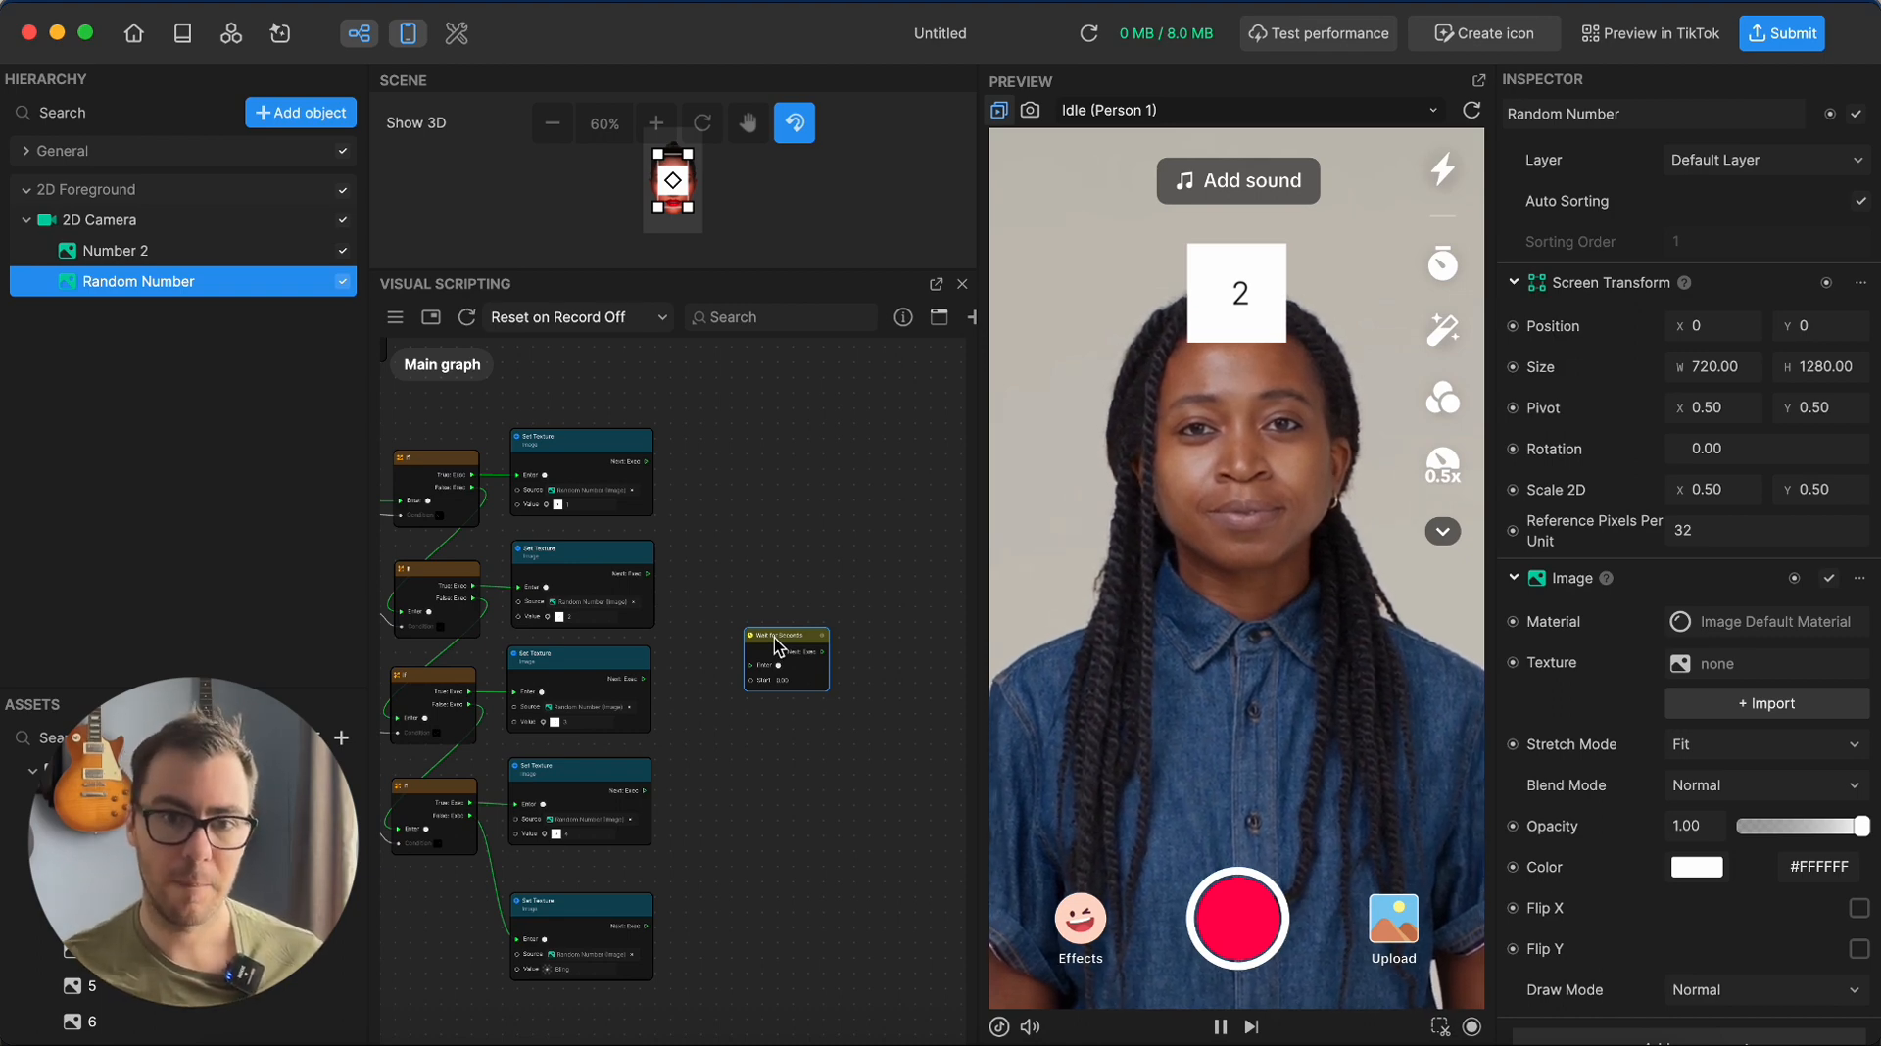
drag(774, 638, 756, 608)
Connect the Next output of all five Set Texture nodes to the Wait for Seconds node's Enter input
scroll(756, 609, up, 3)
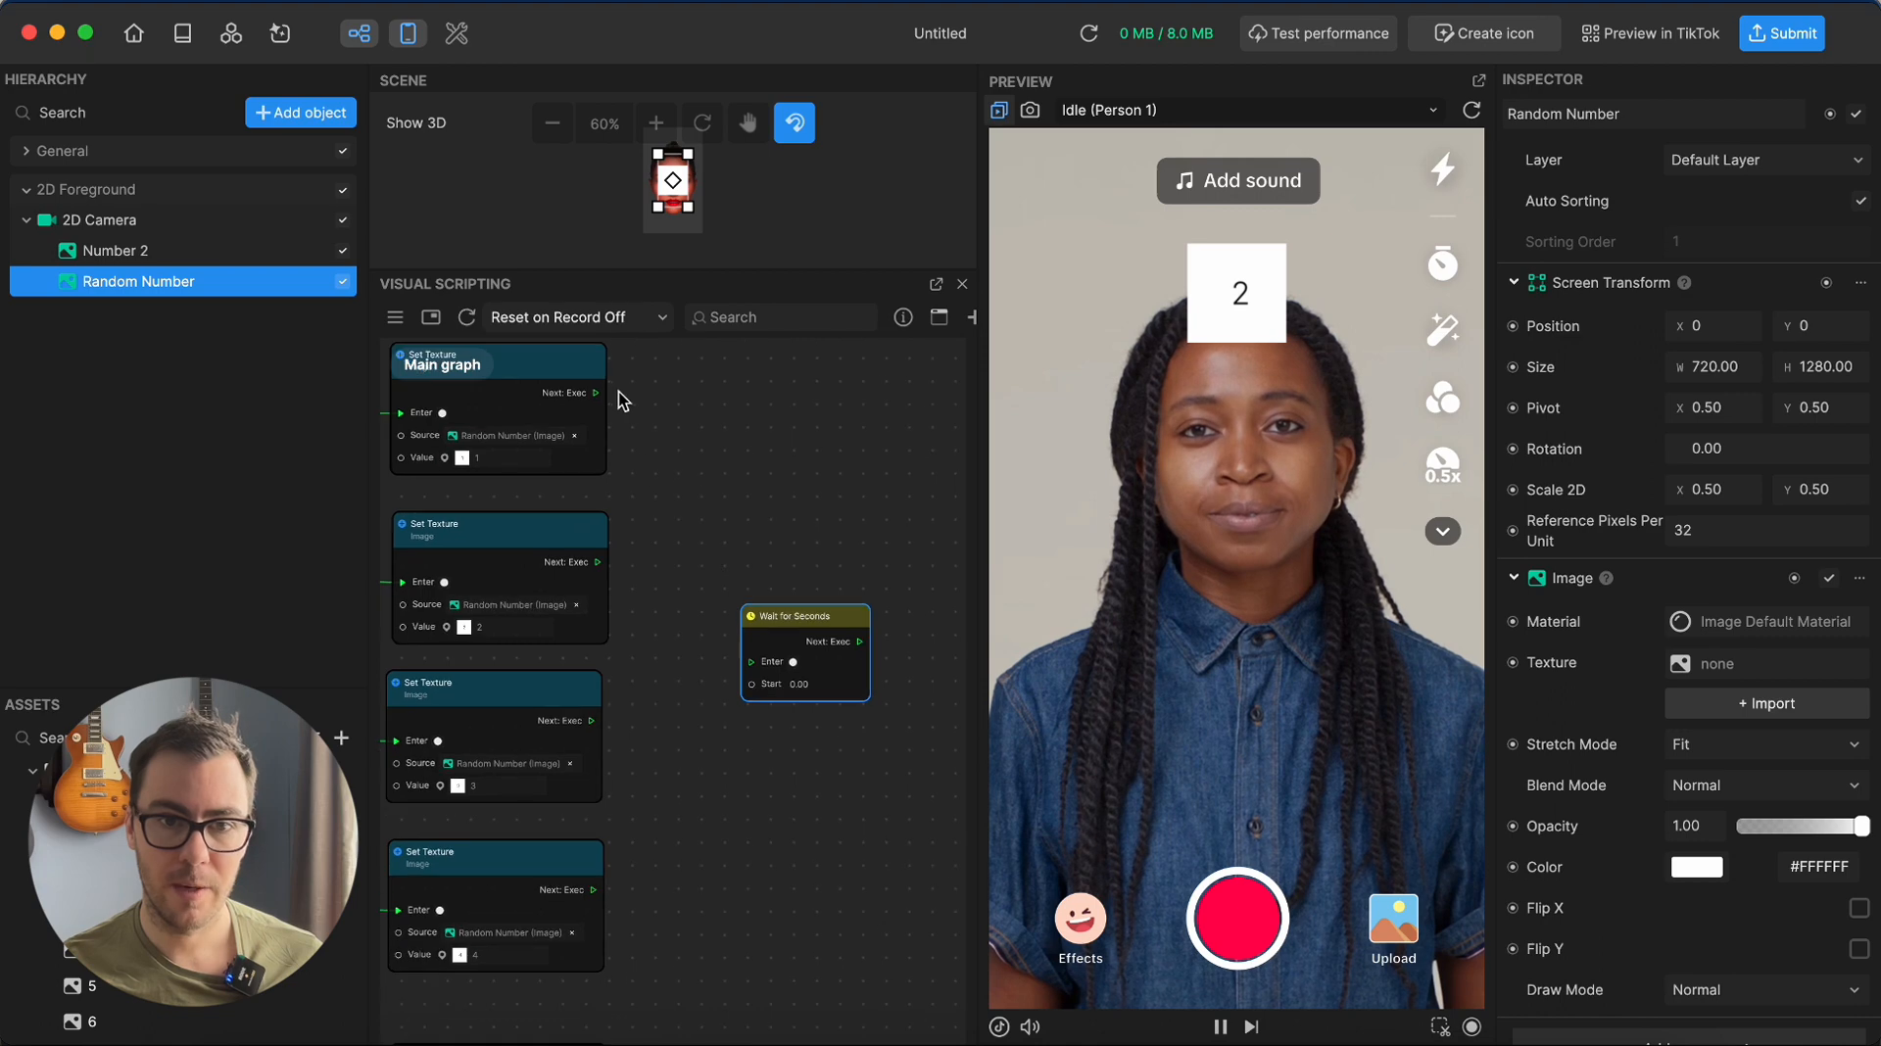
drag(596, 391, 751, 661)
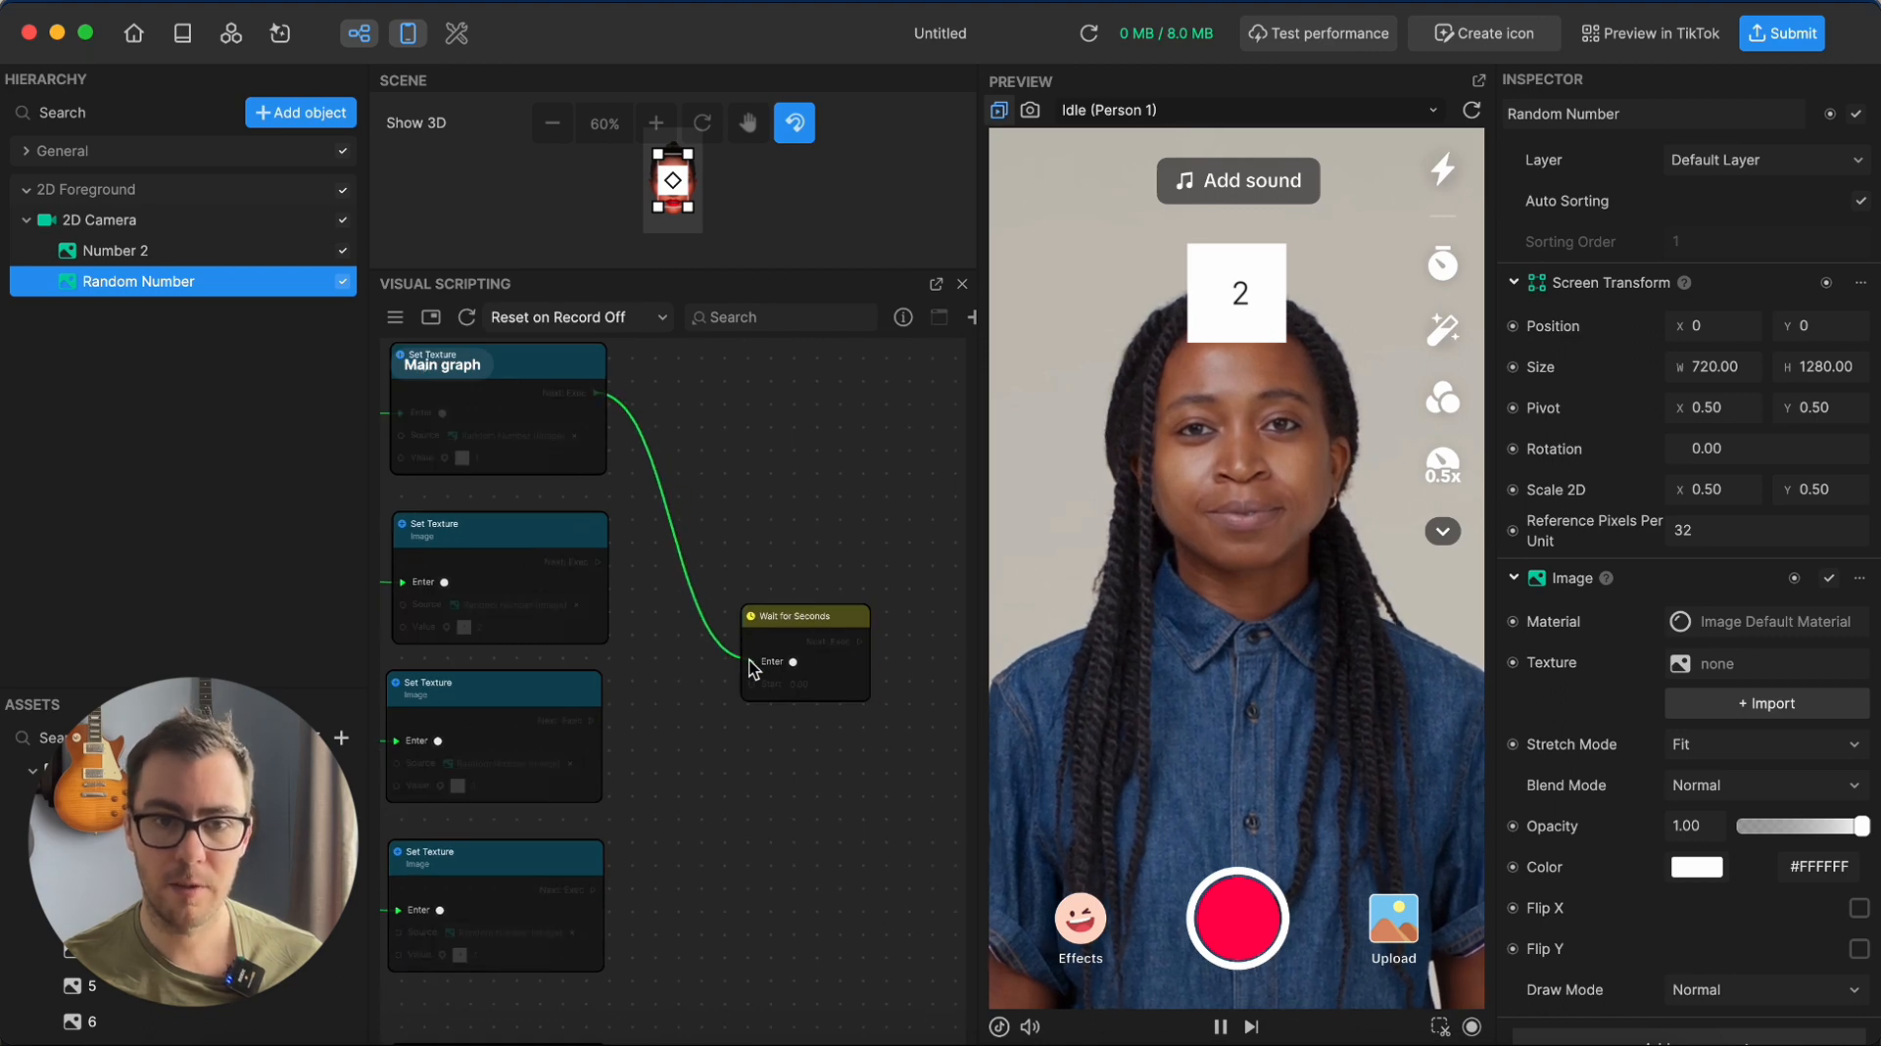
drag(596, 562, 751, 661)
drag(591, 721, 752, 661)
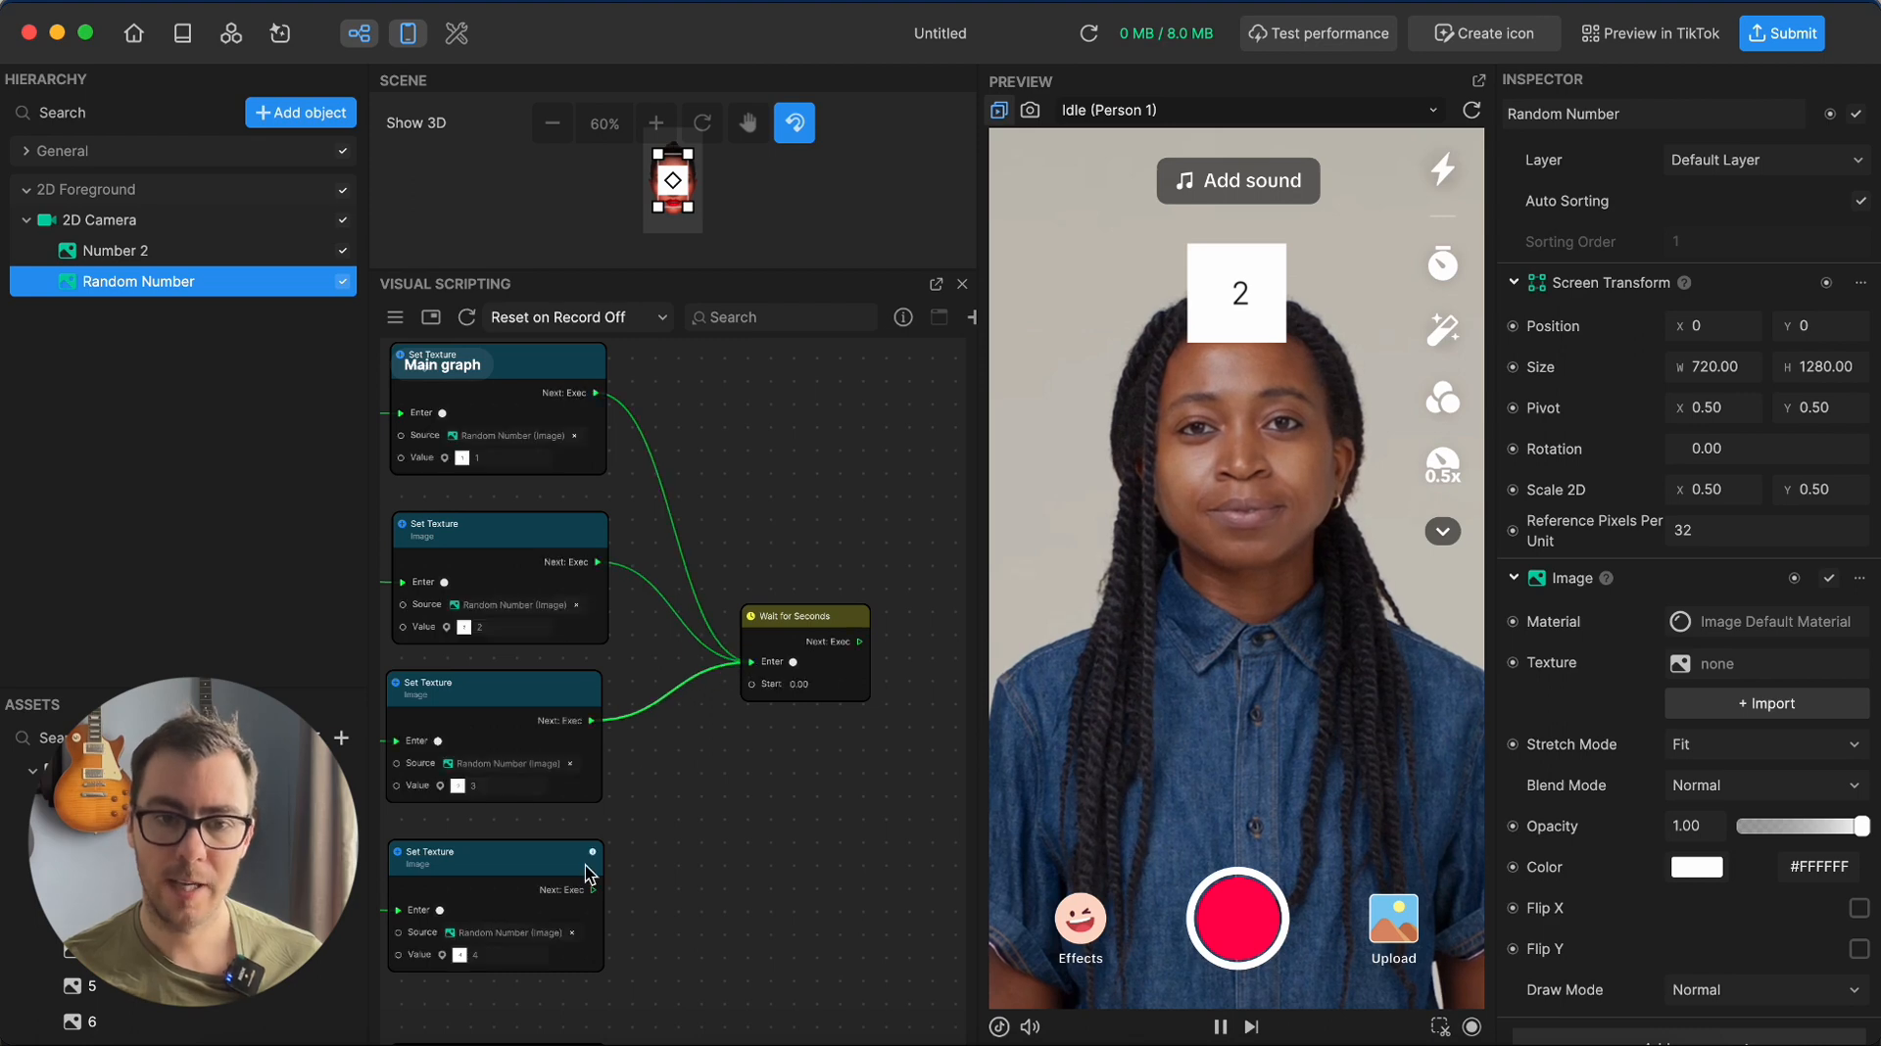
drag(593, 890, 752, 662)
middle_drag(734, 812, 773, 714)
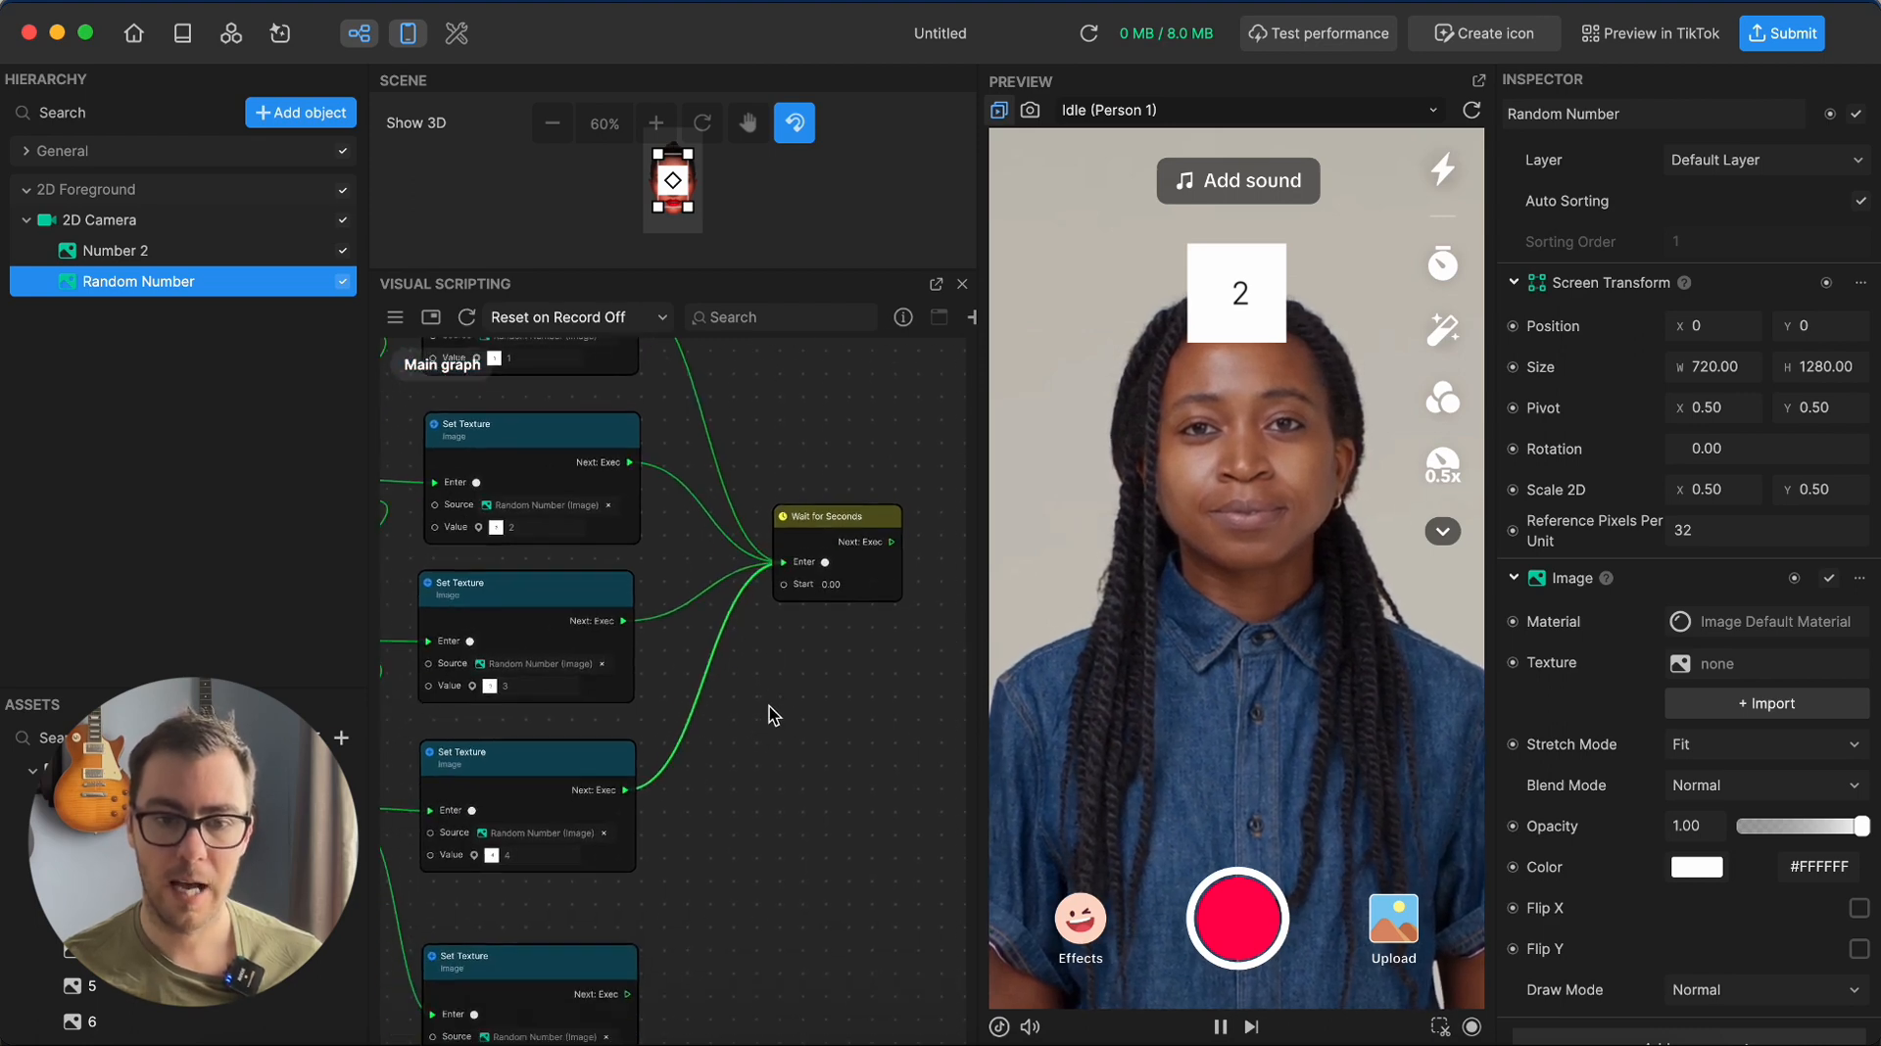
scroll(660, 916, down, 1)
drag(639, 978, 780, 578)
Set the Wait for Seconds node's Start value to 1
scroll(849, 615, up, 3)
click(831, 602)
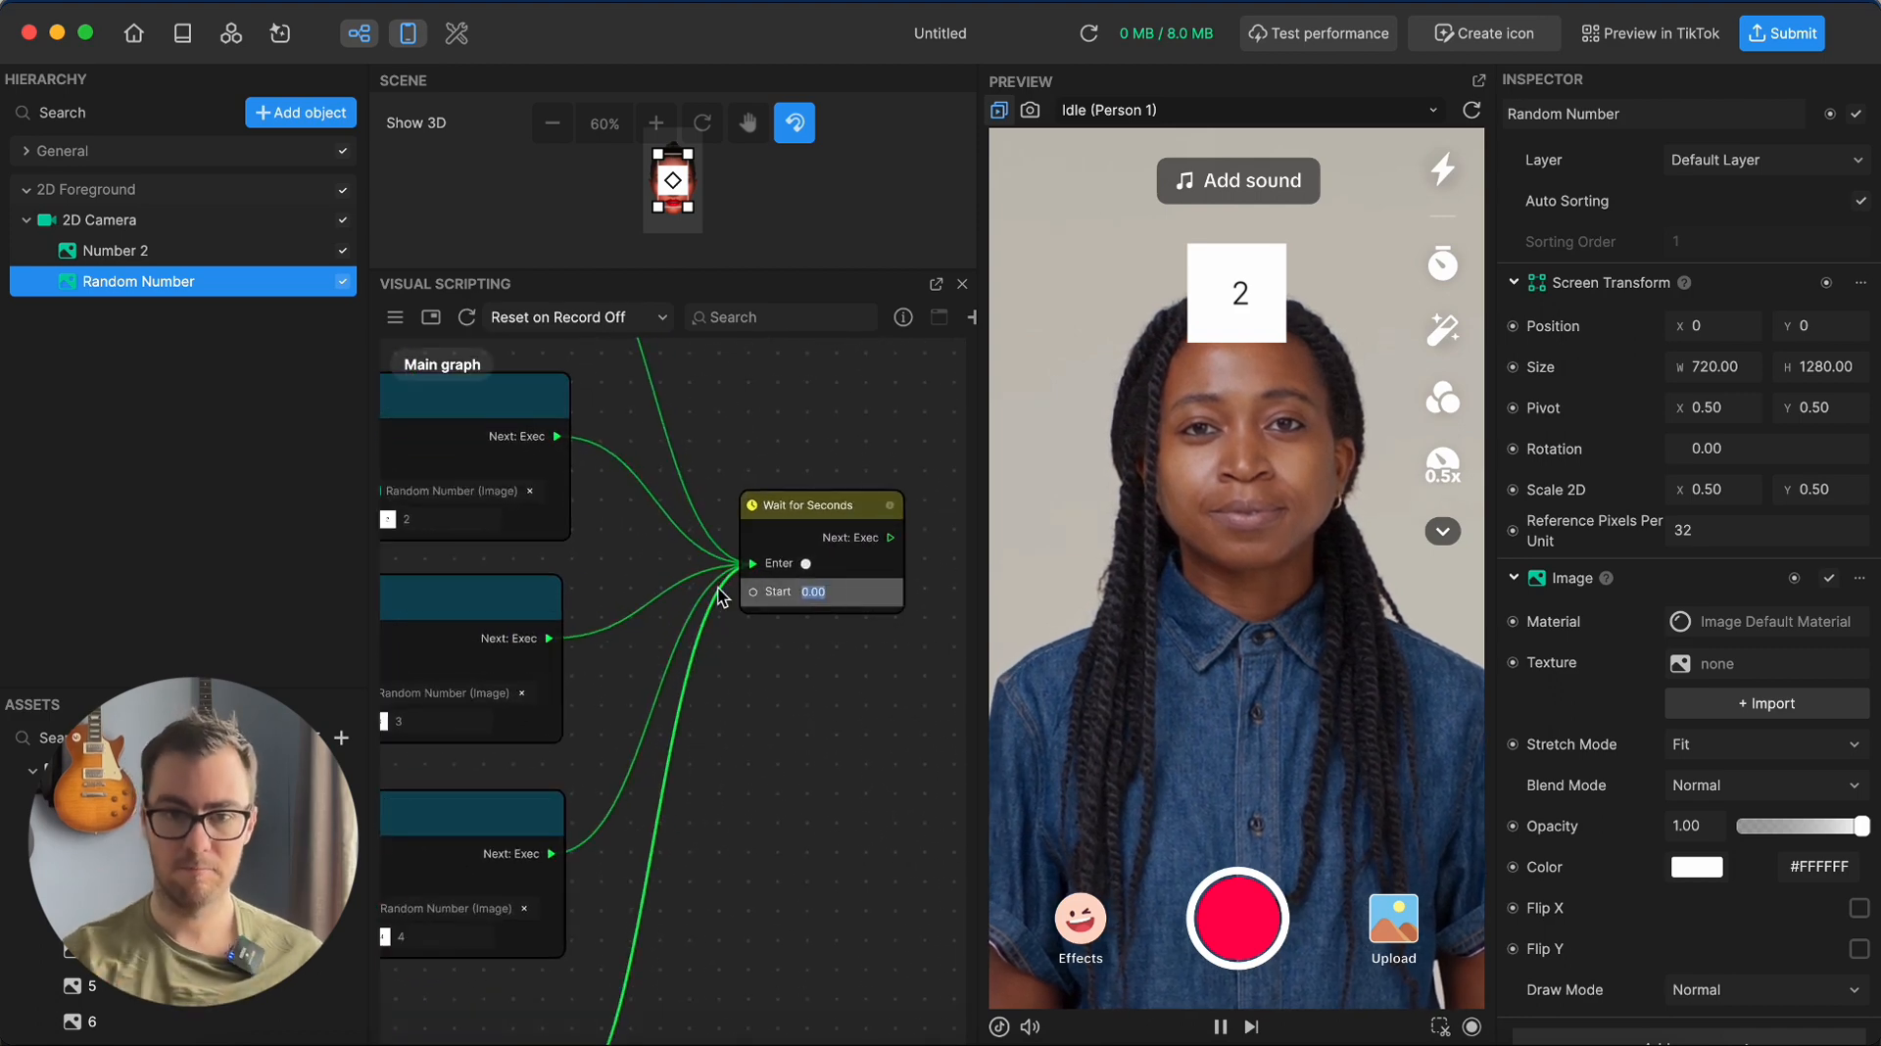
text(1)
key(Return)
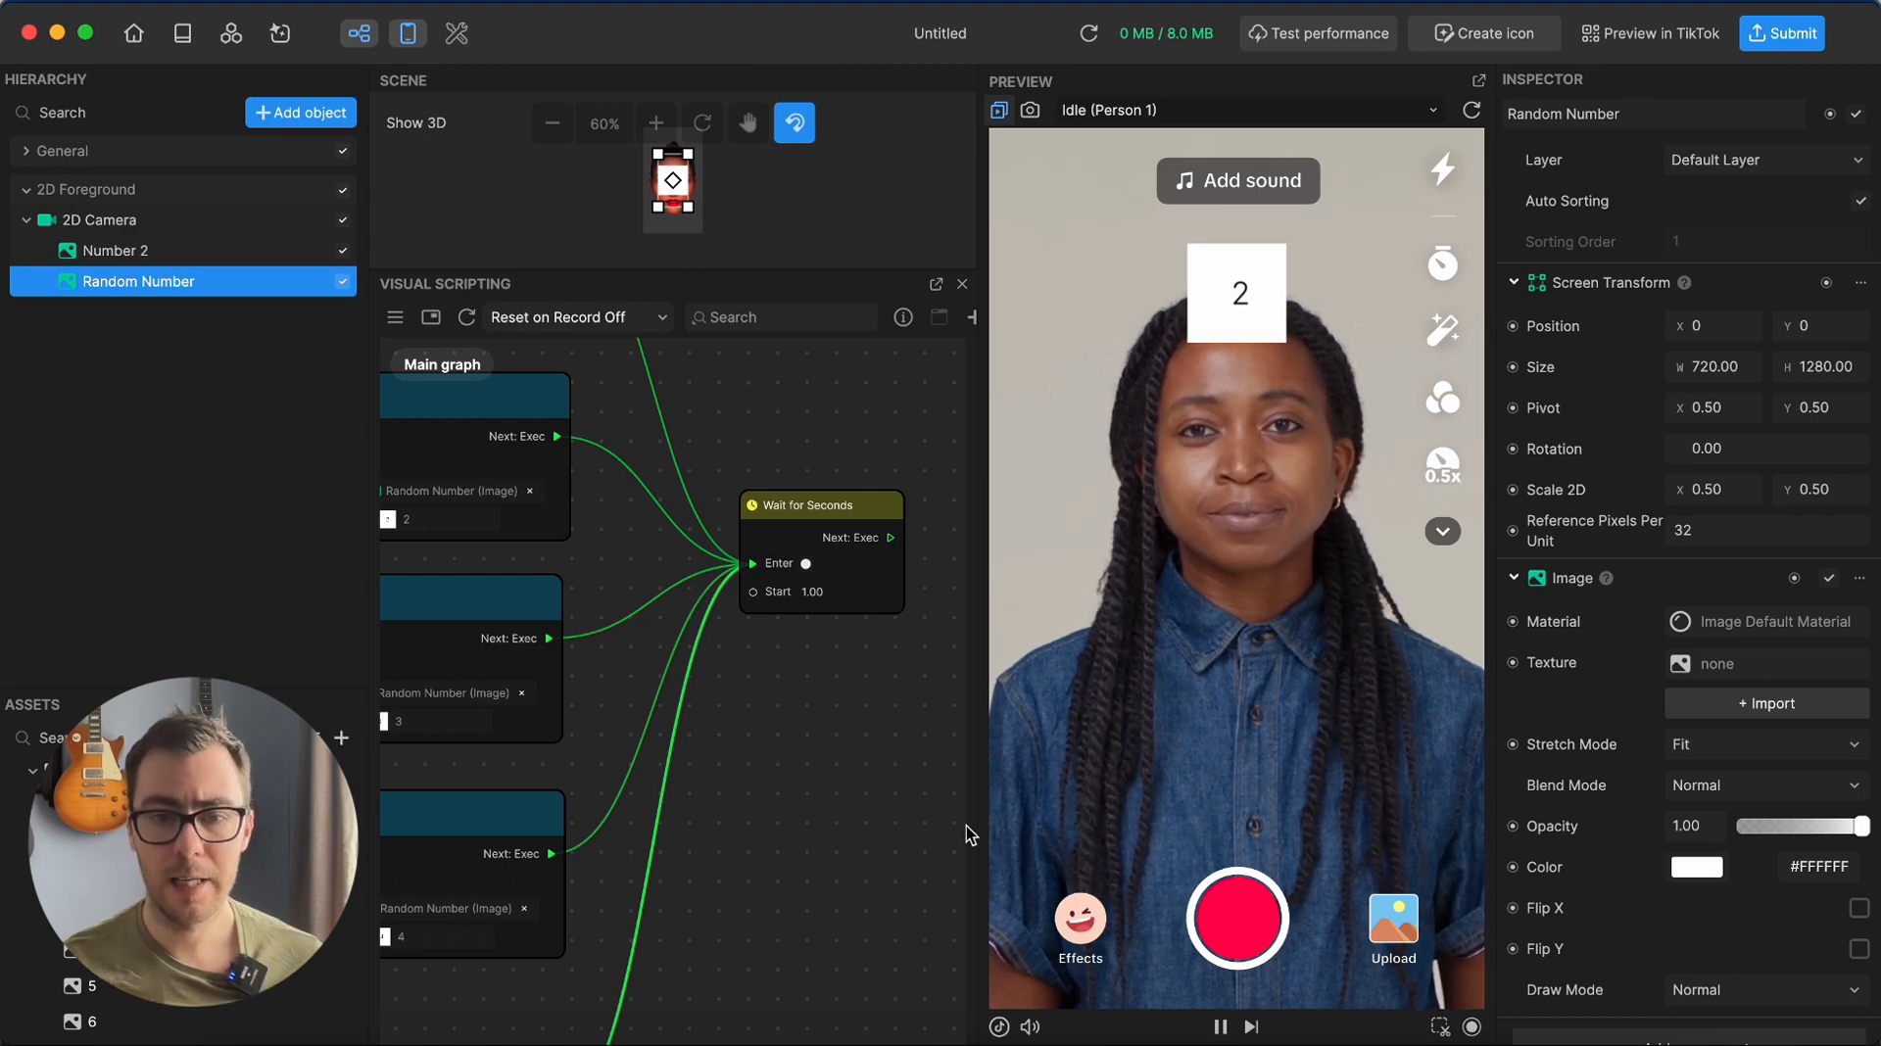
Add a Transit by Time node to the graph after the Wait for Seconds node
scroll(599, 810, down, 5)
scroll(591, 802, down, 3)
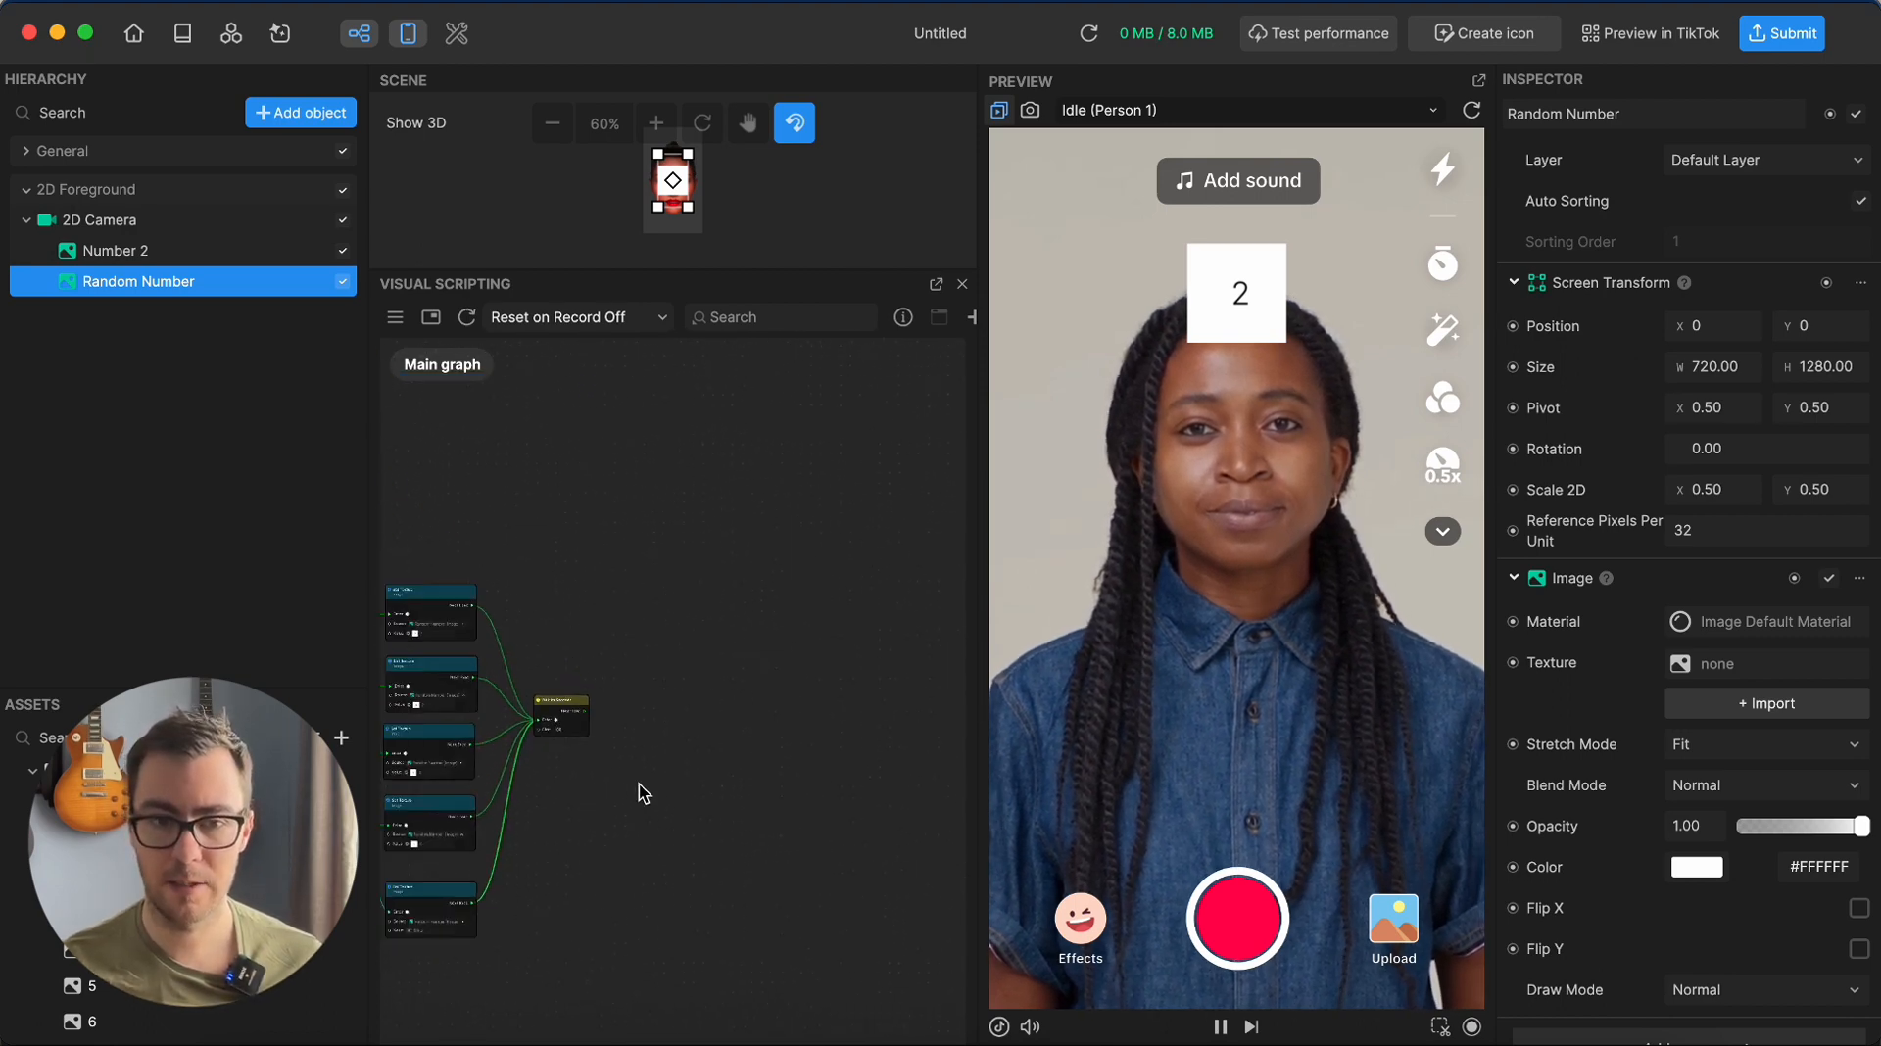
scroll(632, 769, up, 3)
scroll(620, 744, up, 3)
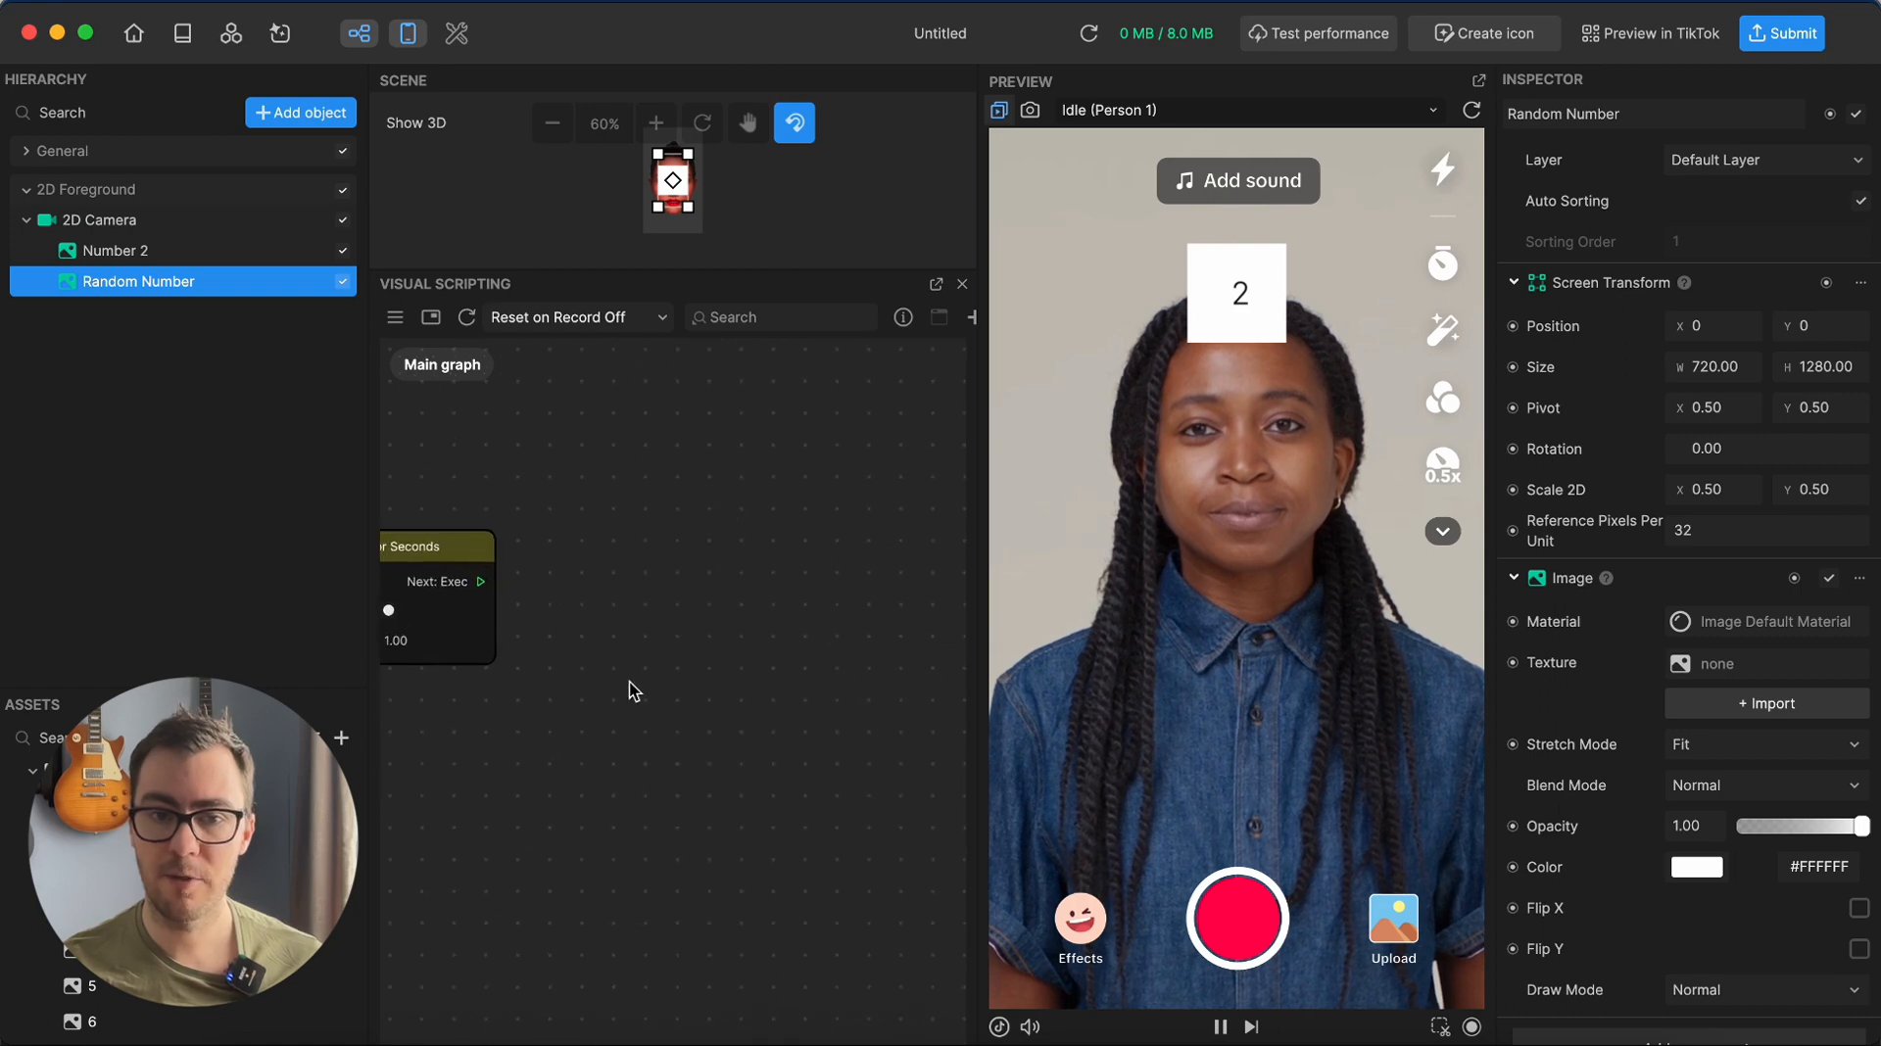
right_click(697, 680)
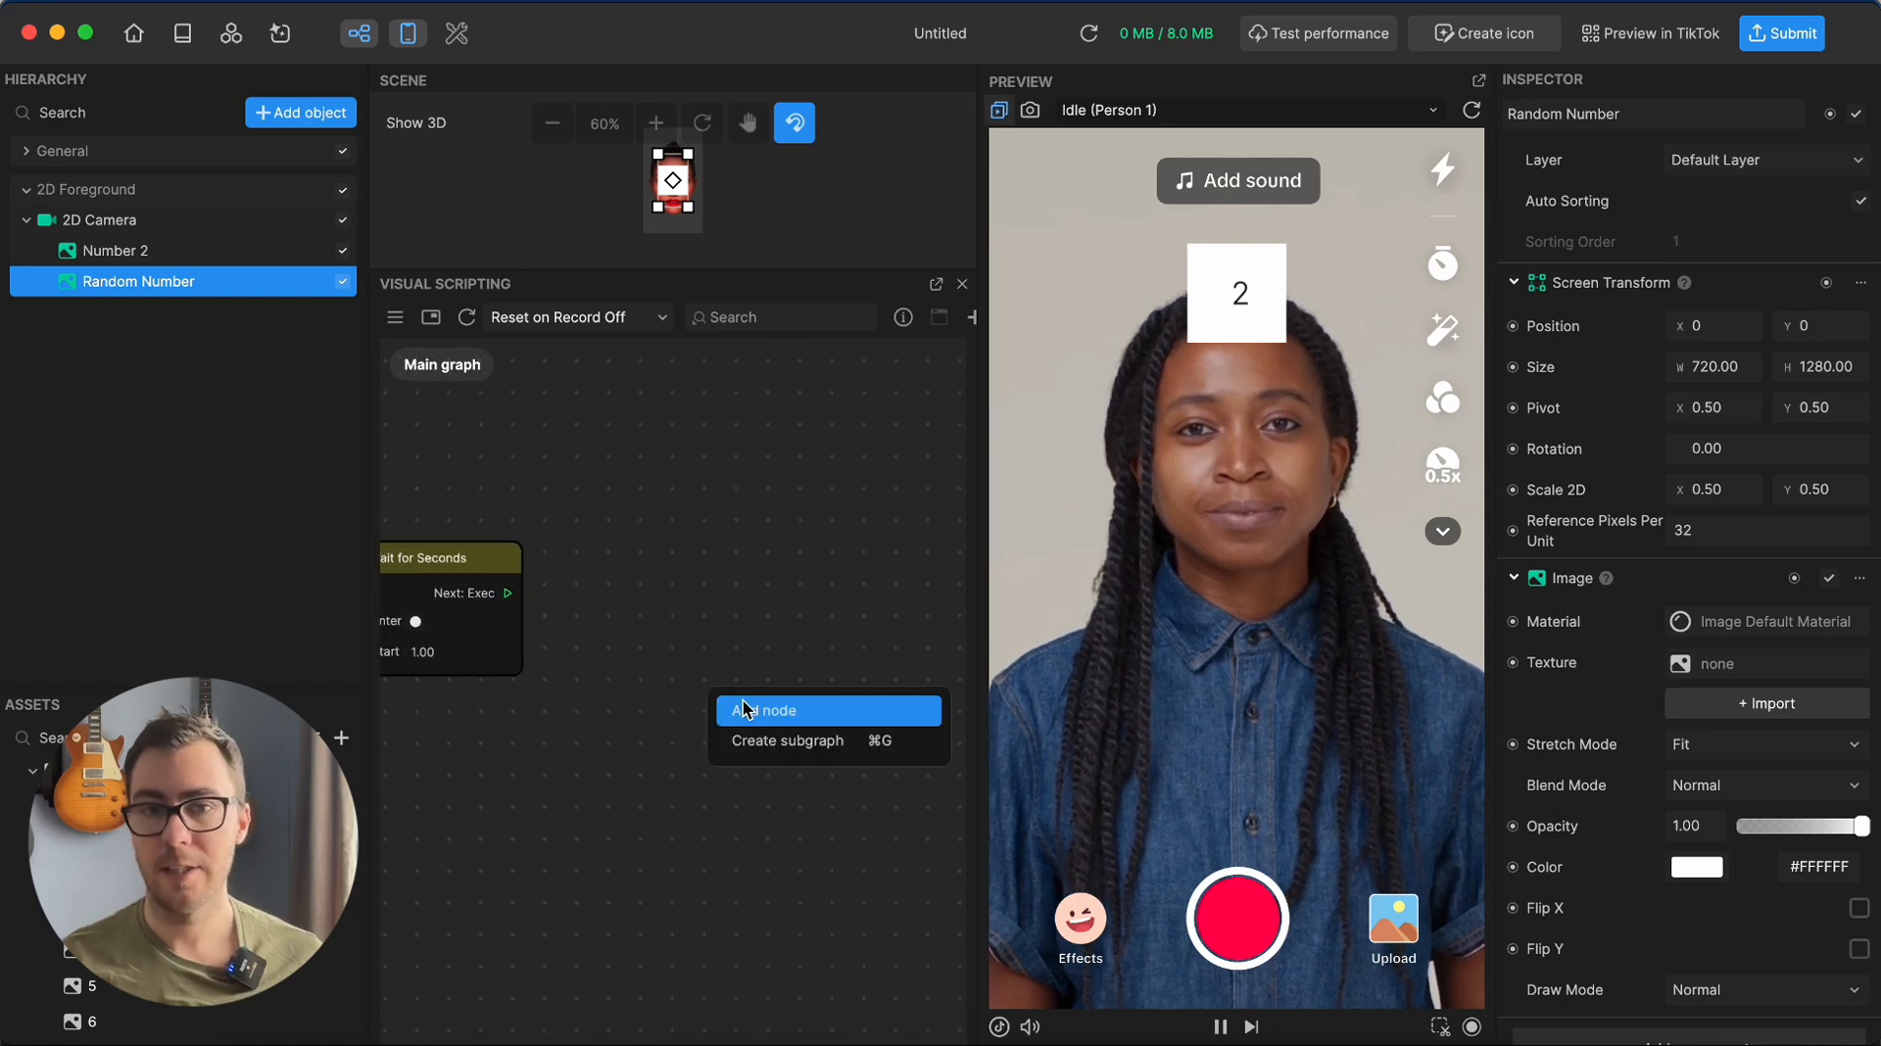
click(741, 705)
text(trnsit)
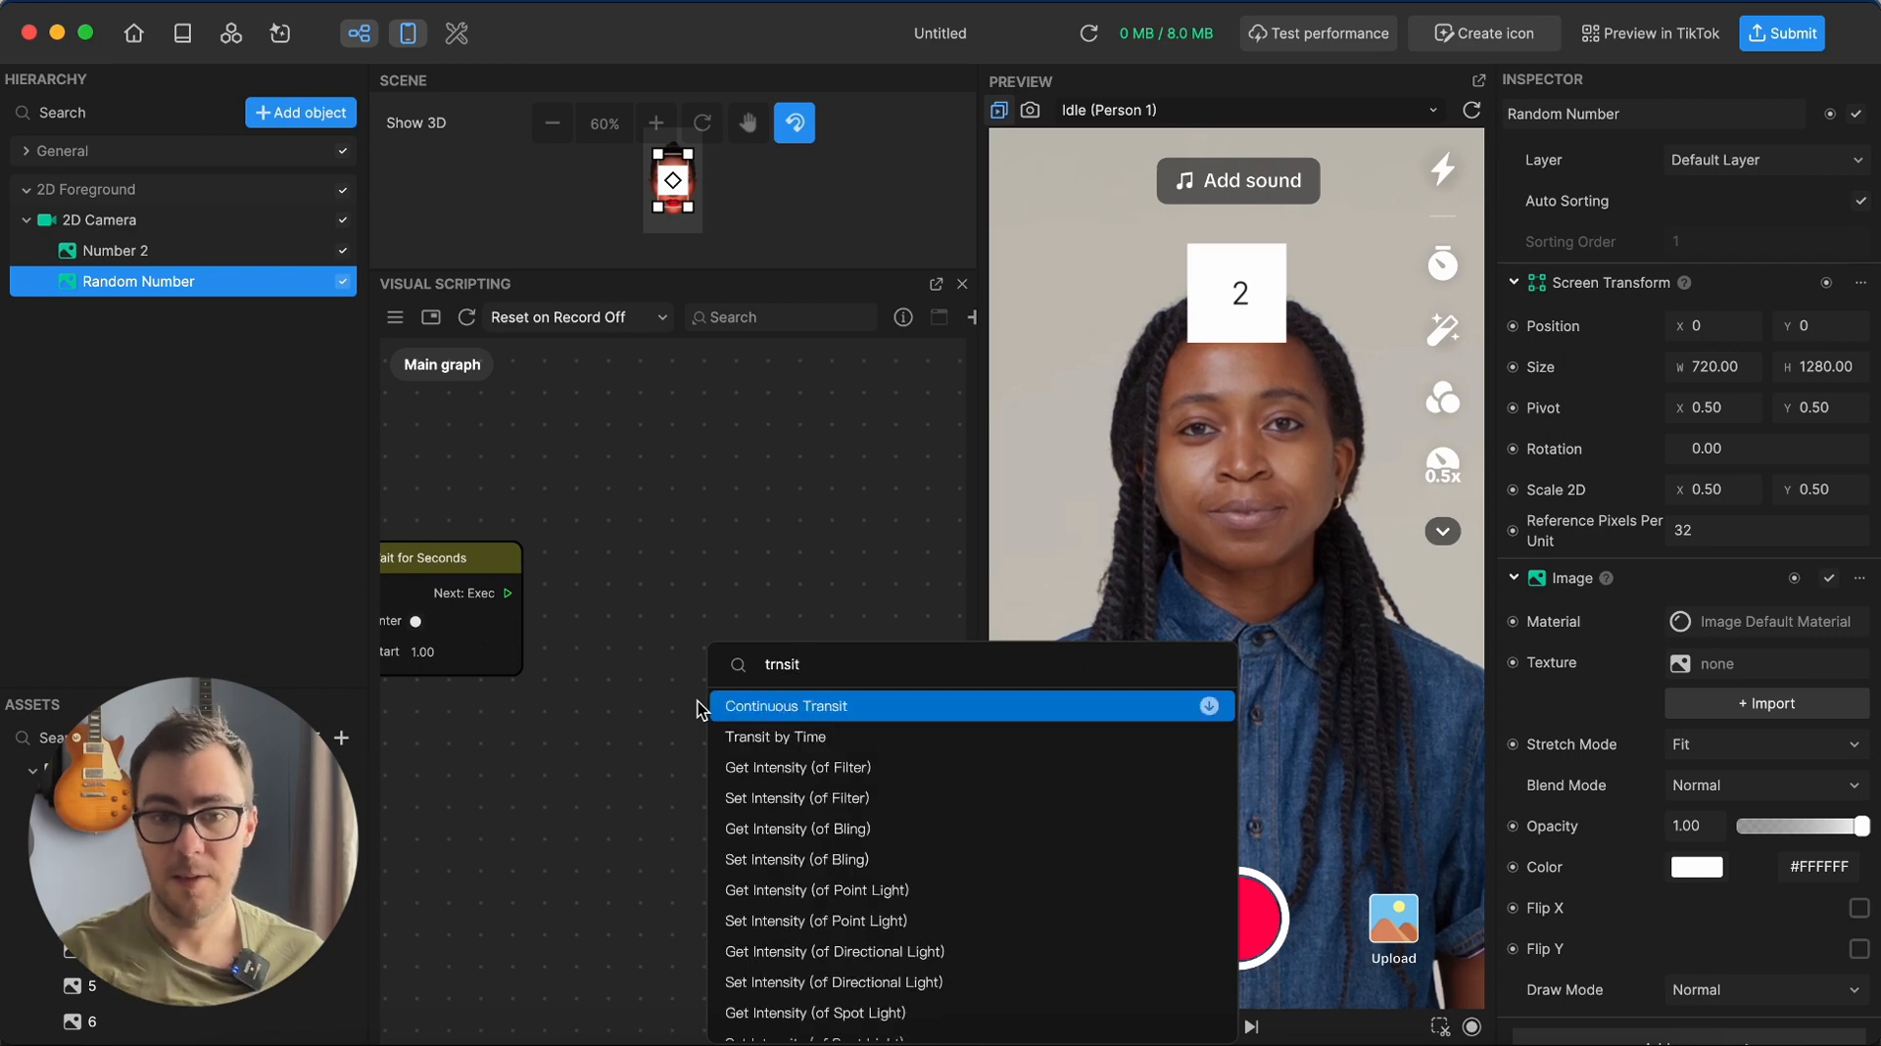
key(Down)
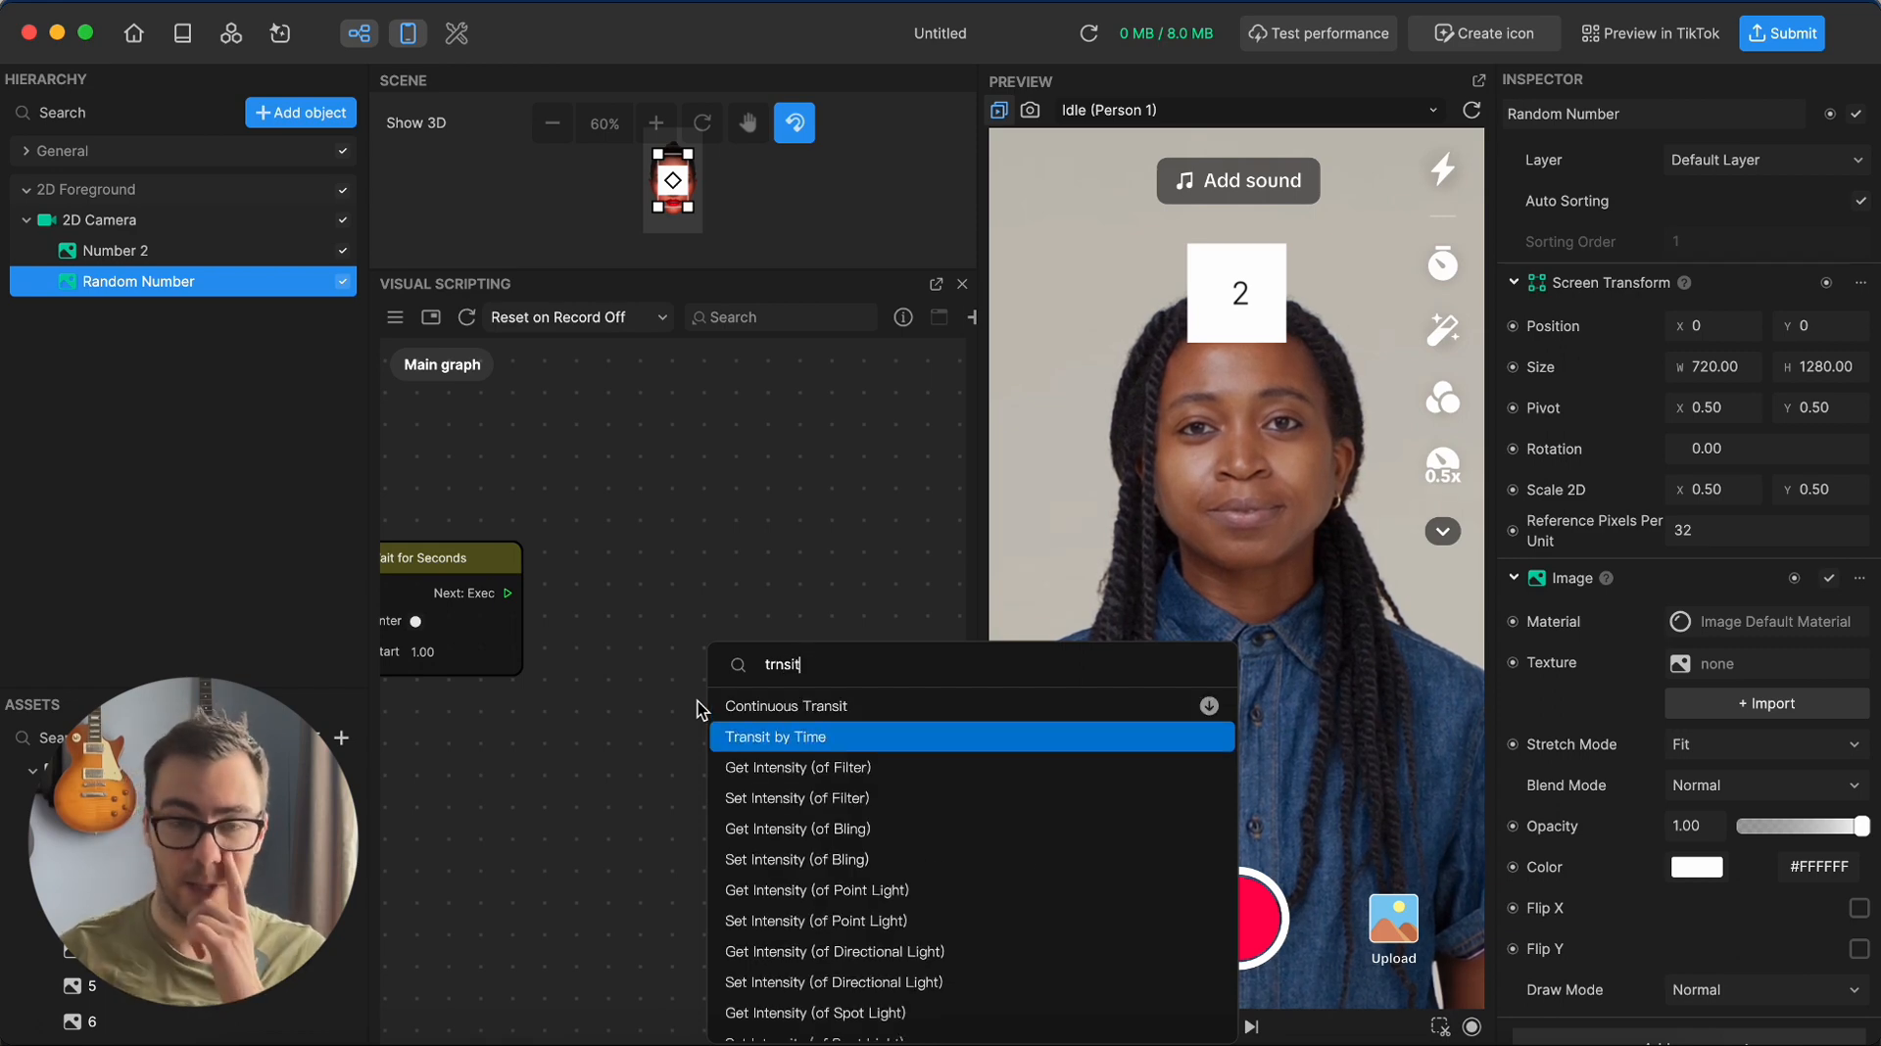
key(Return)
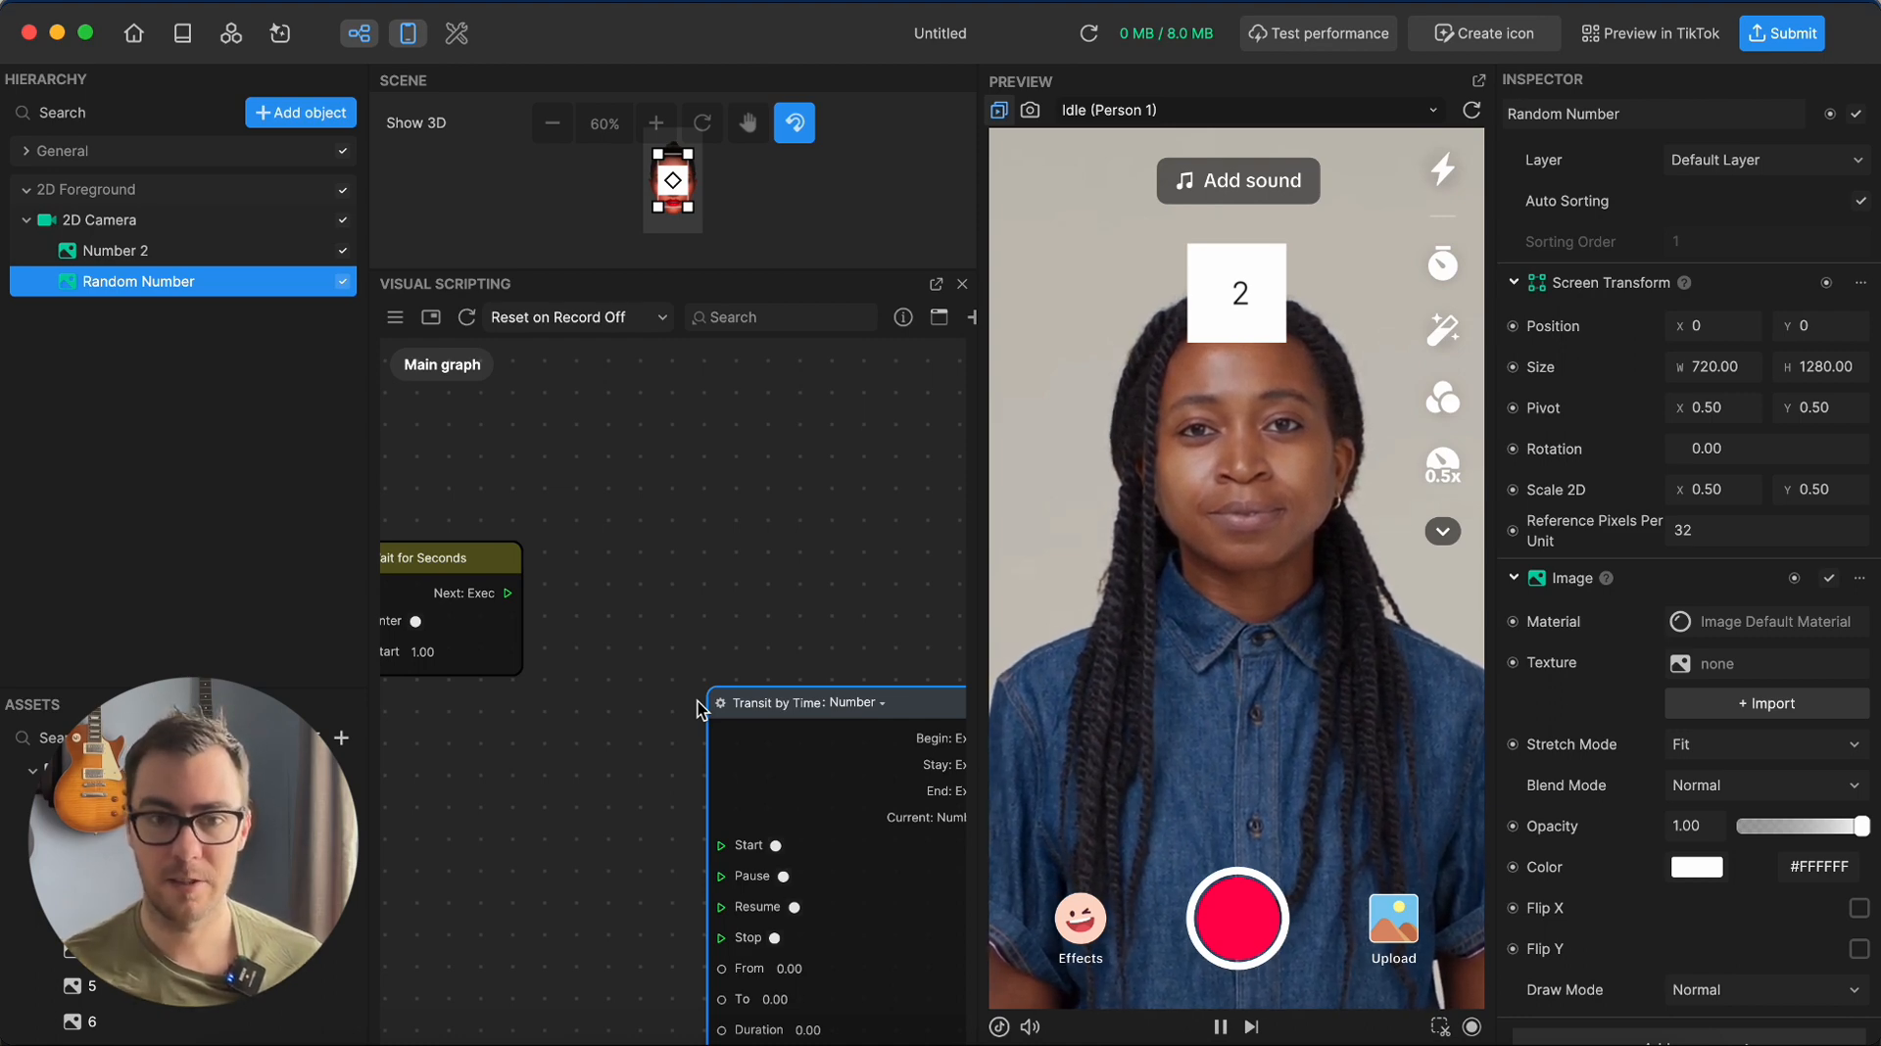
Place the Transit by Time node beside Wait for Seconds and connect the wait's Next output to its Start input
drag(750, 710, 653, 471)
drag(521, 598, 624, 610)
scroll(513, 493, left, 5)
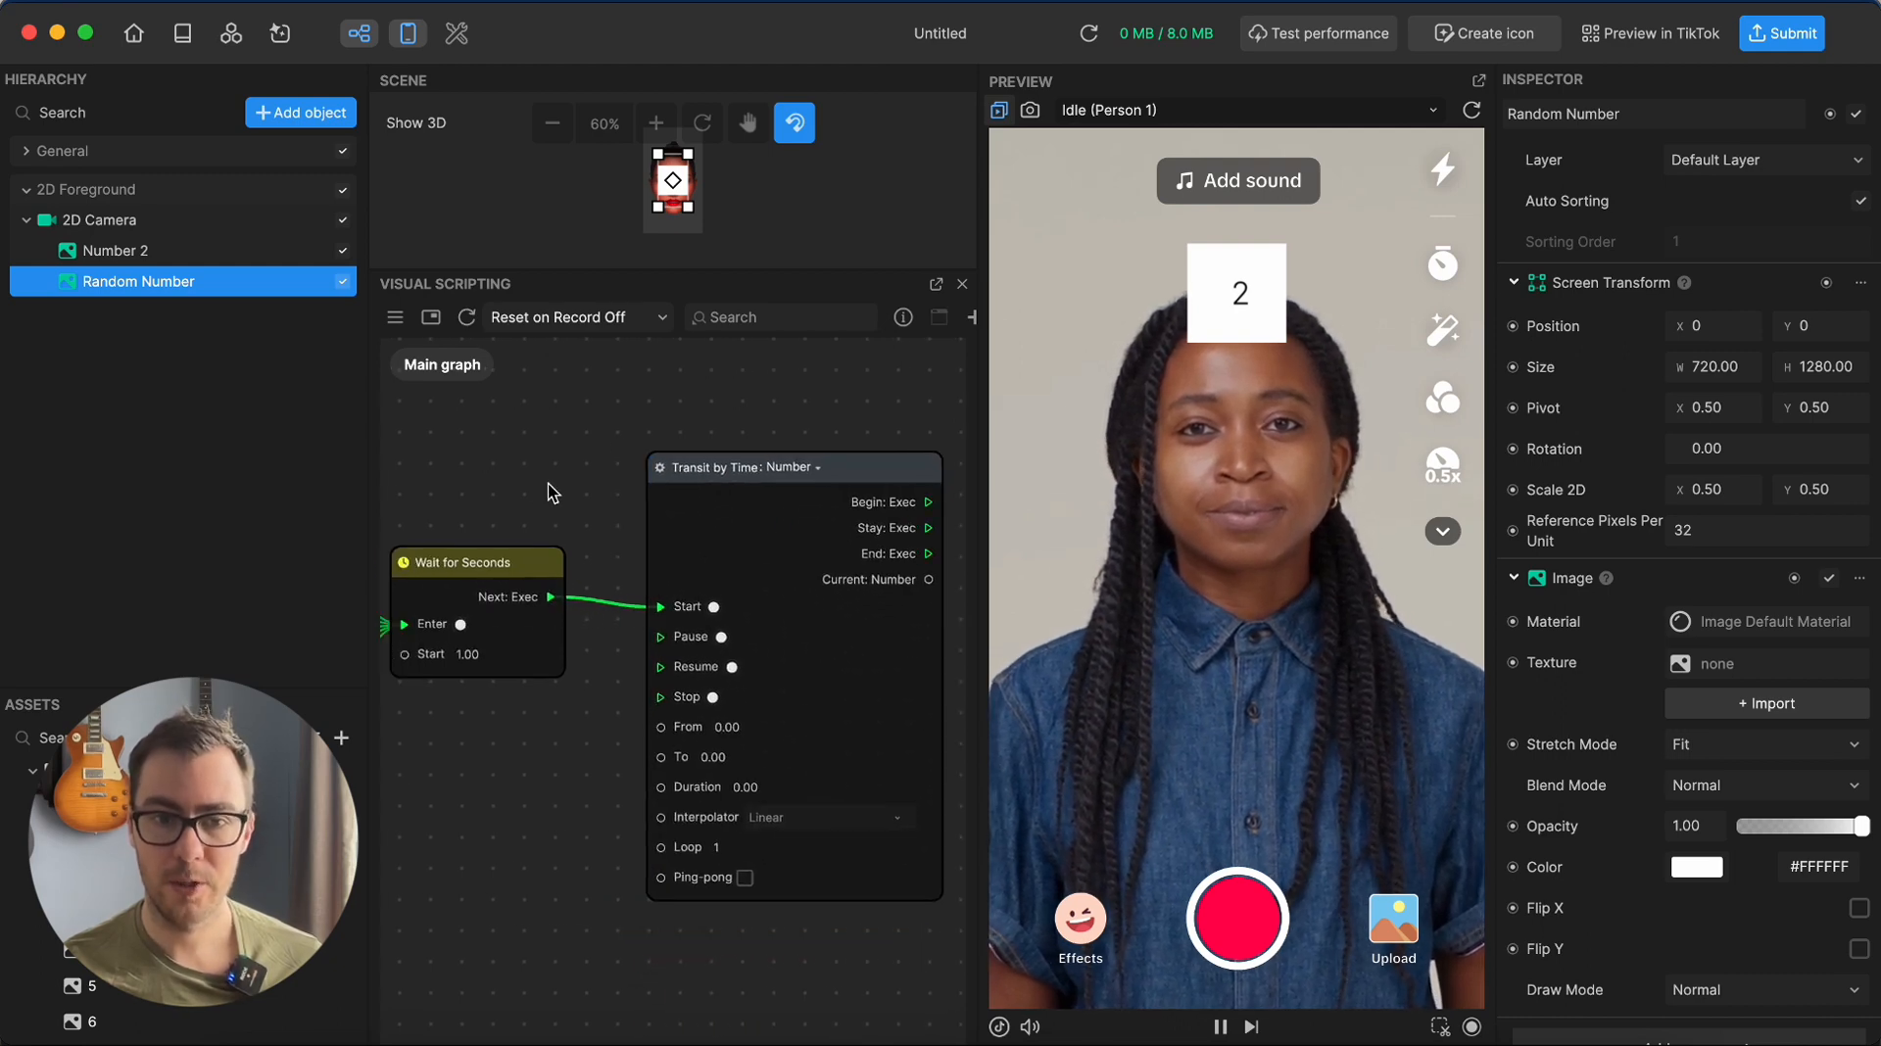
scroll(621, 491, right, 4)
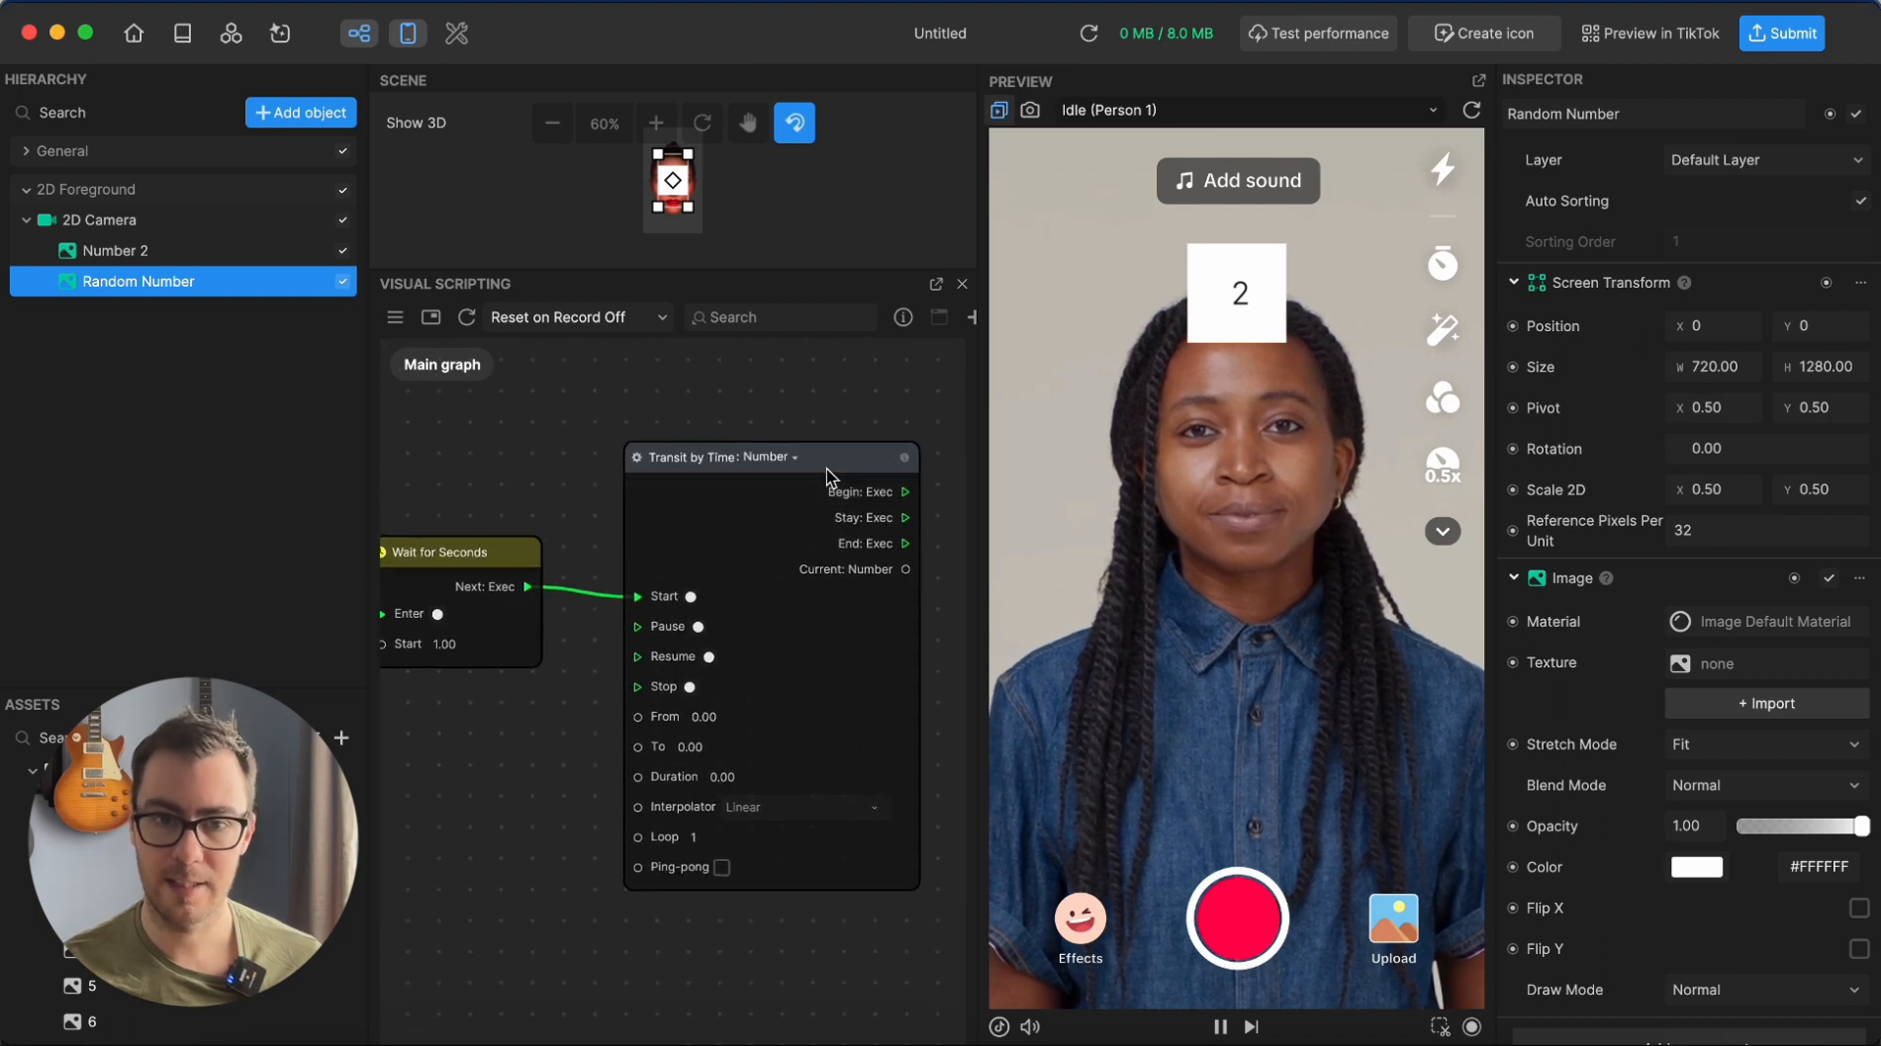
click(826, 476)
drag(831, 465, 827, 456)
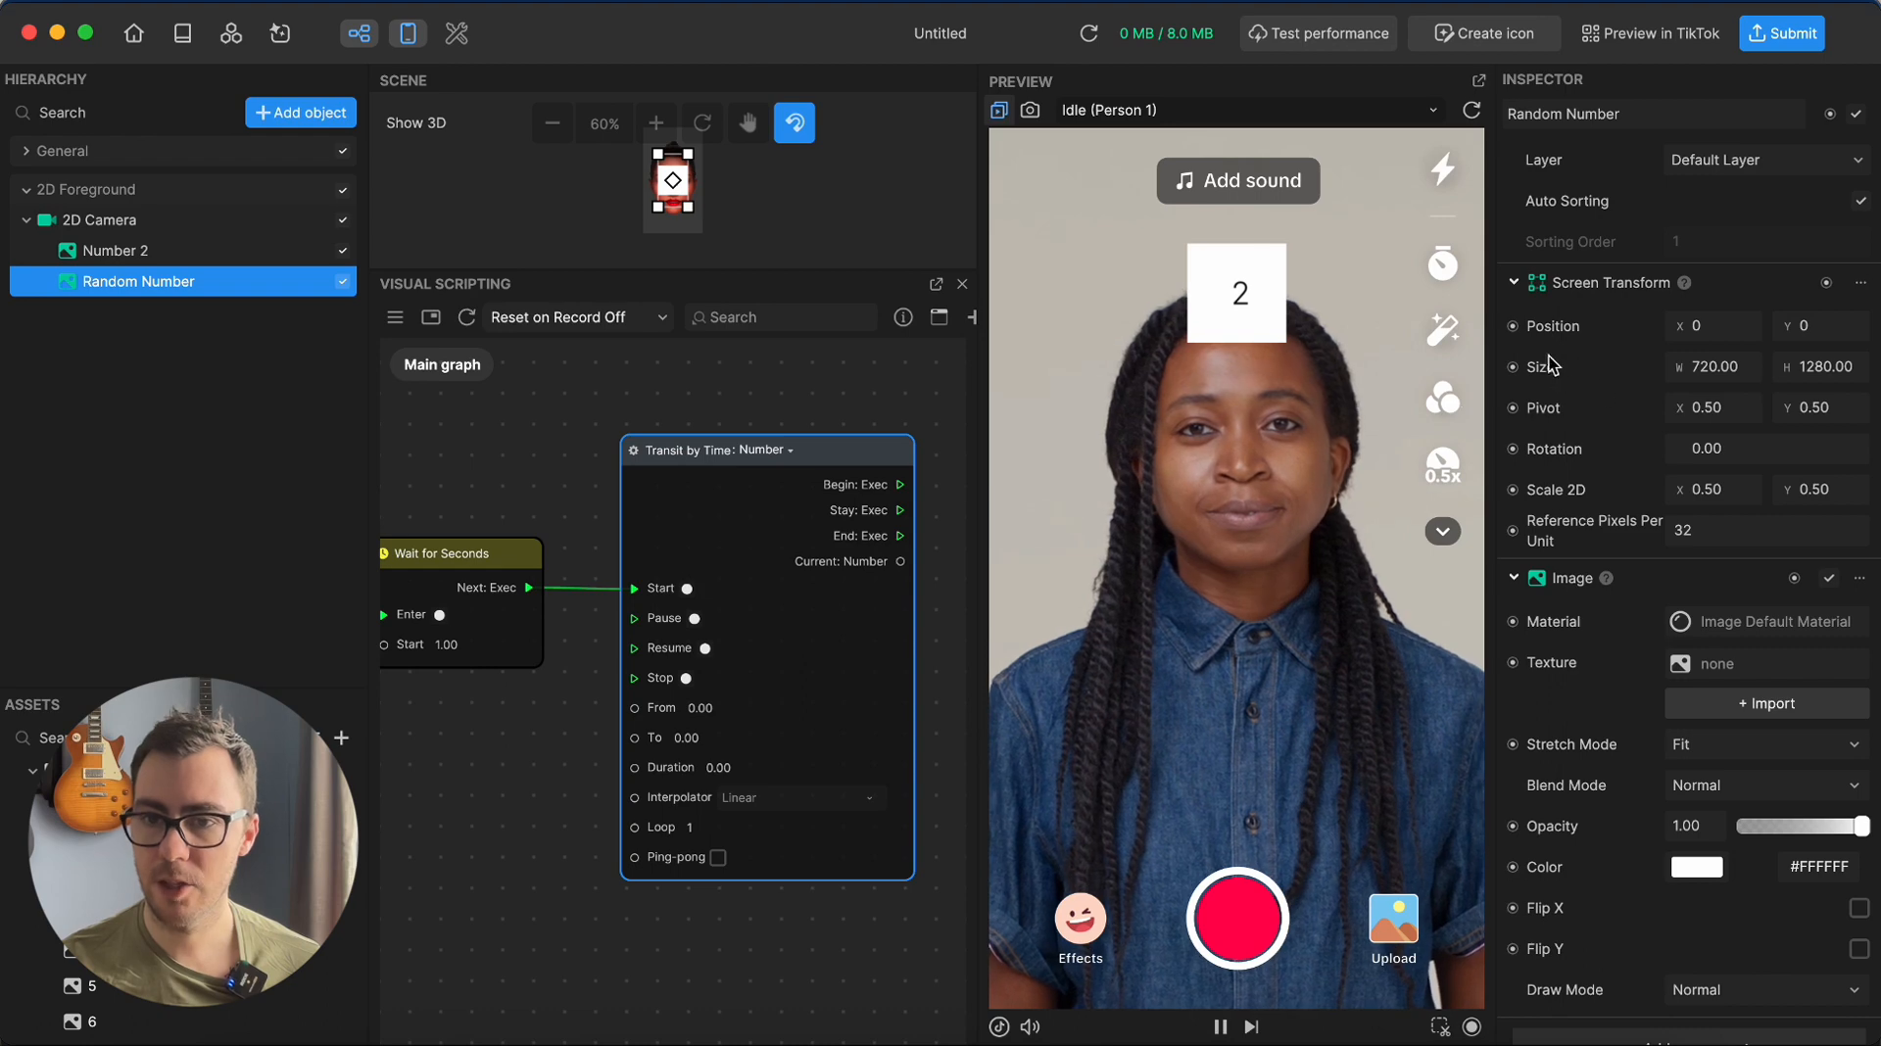
Change the Transit by Time node's data type to Vec2 to suit the image's two-value position
click(1514, 327)
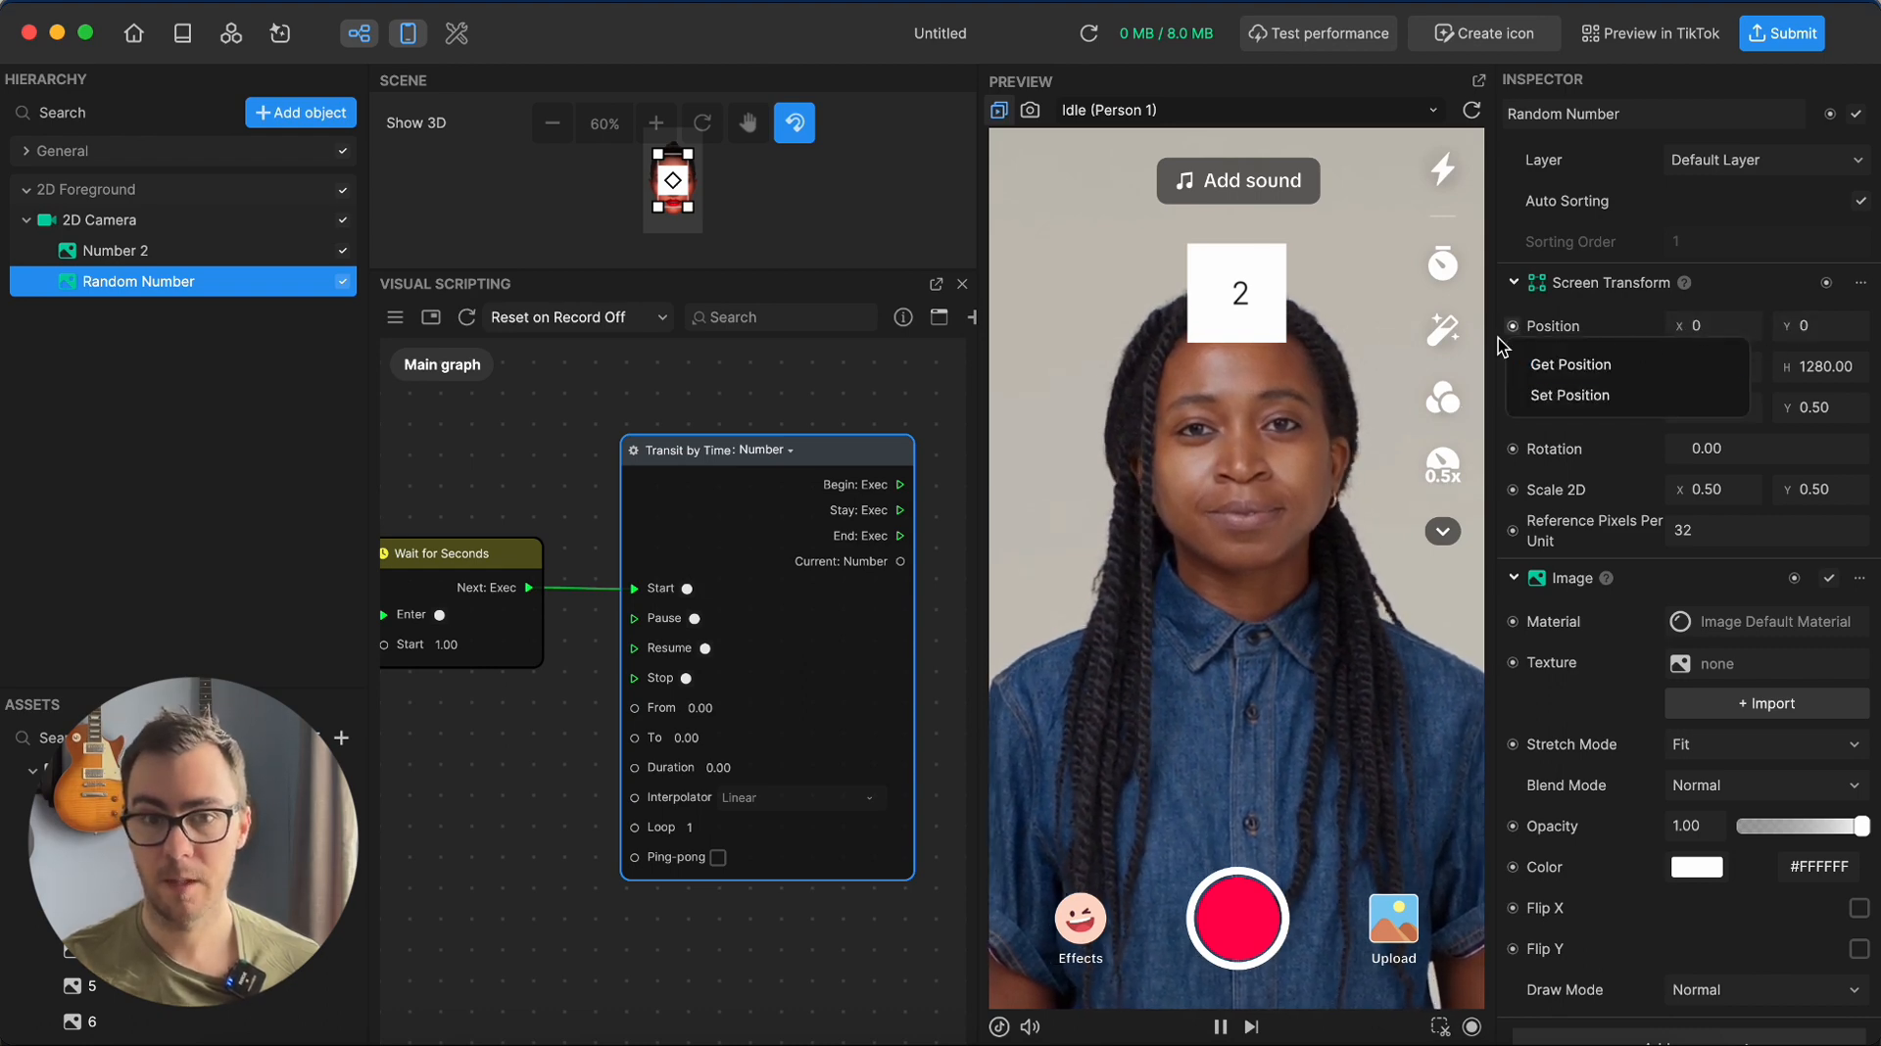
click(802, 429)
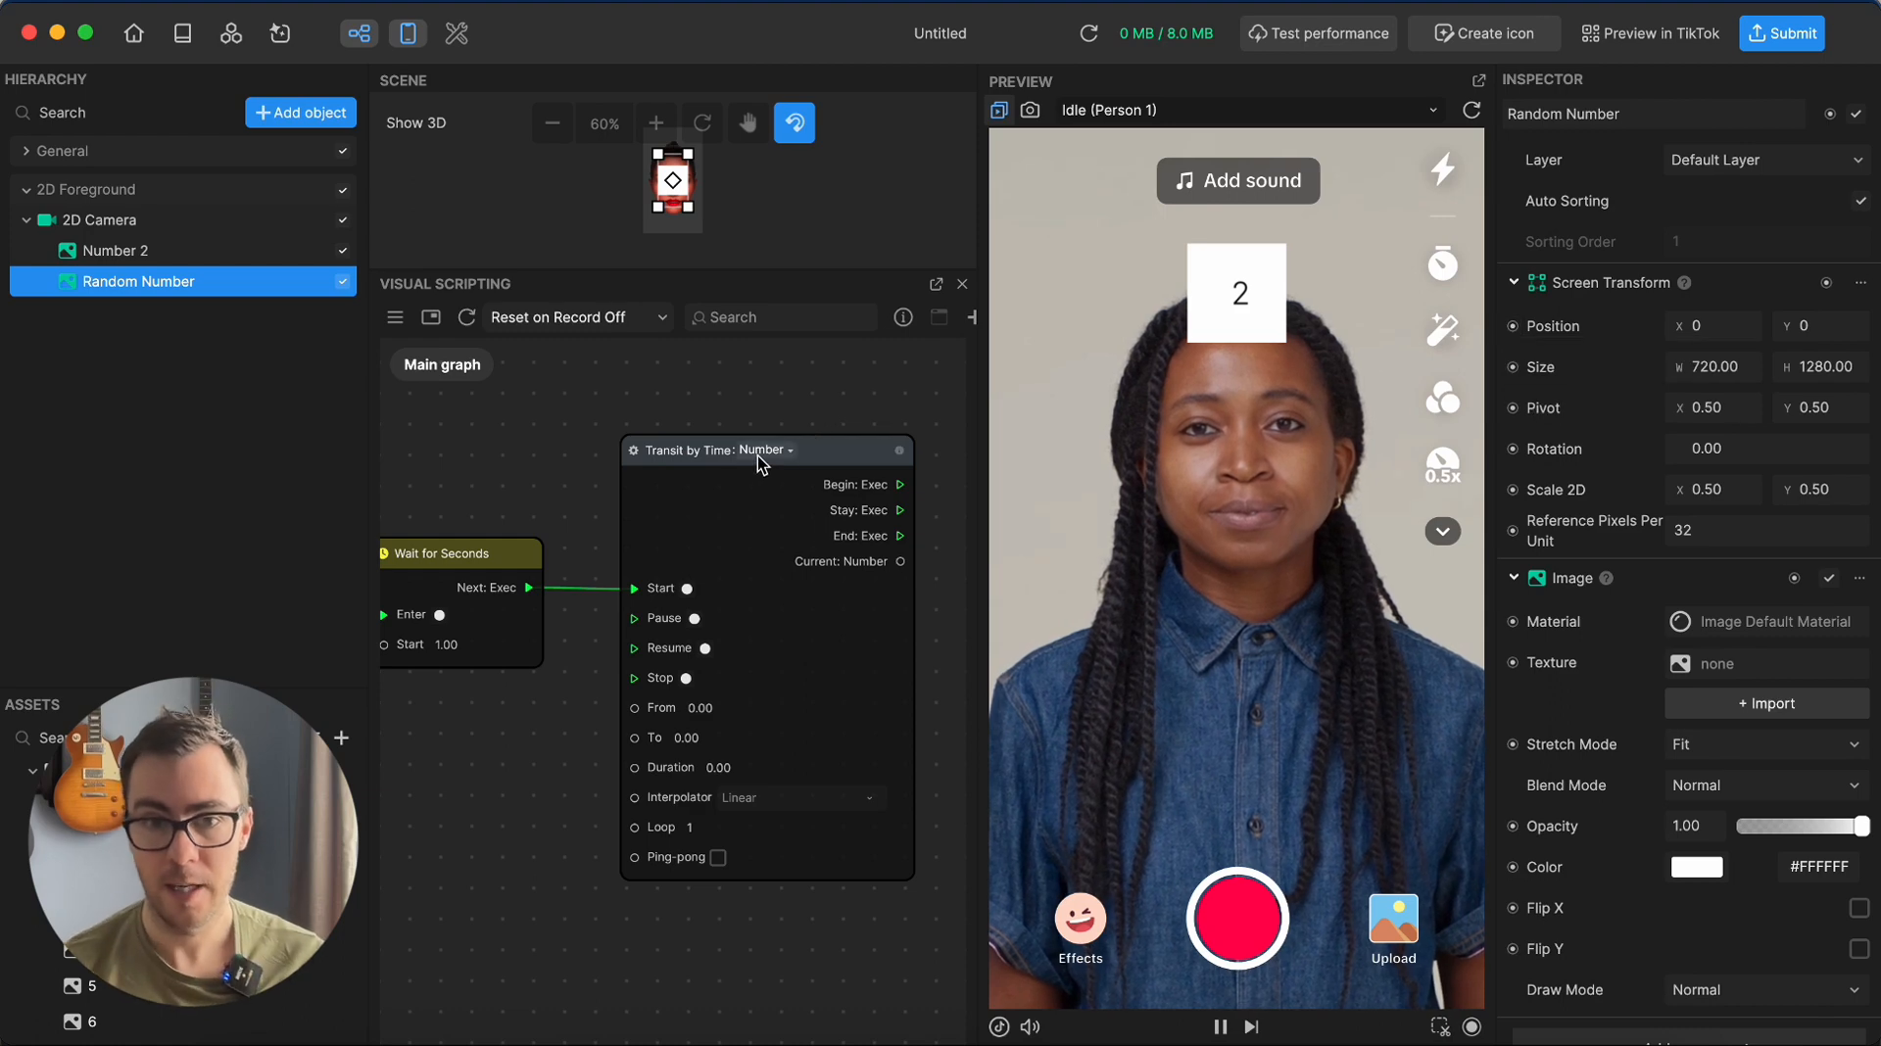
click(764, 451)
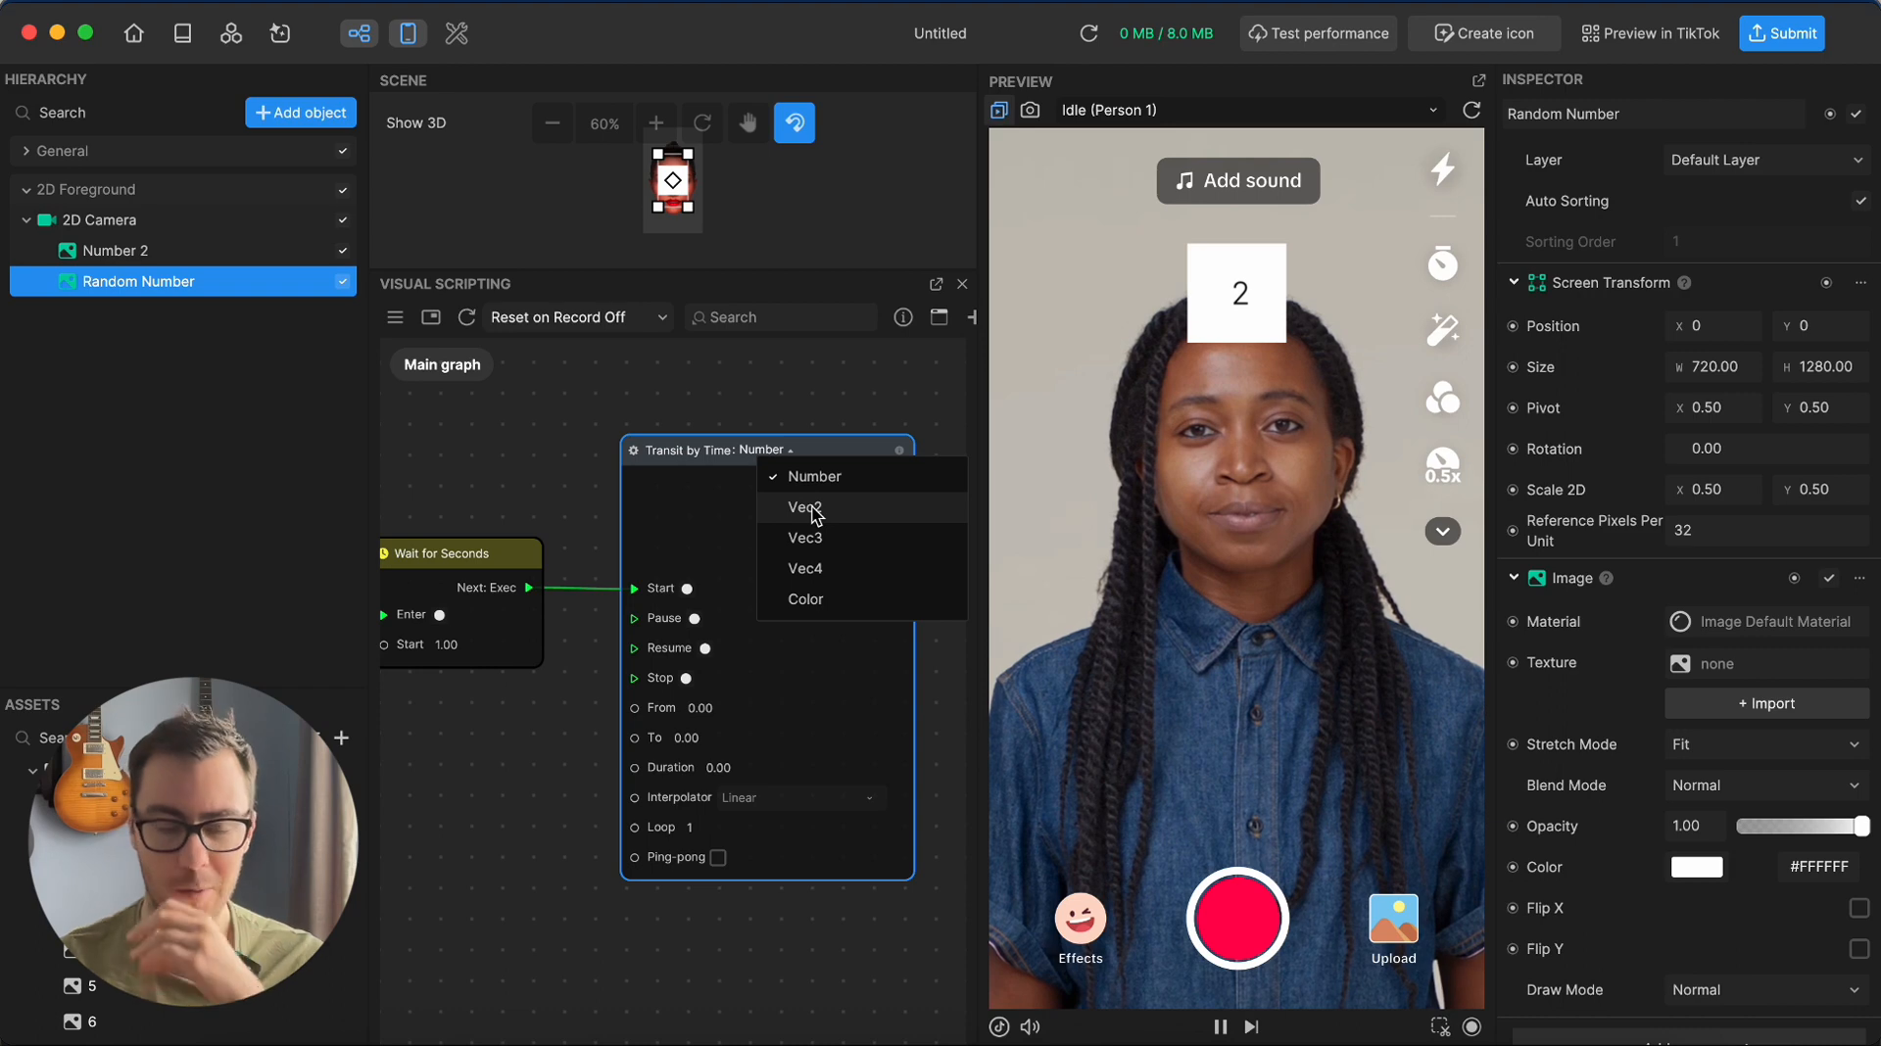
click(809, 508)
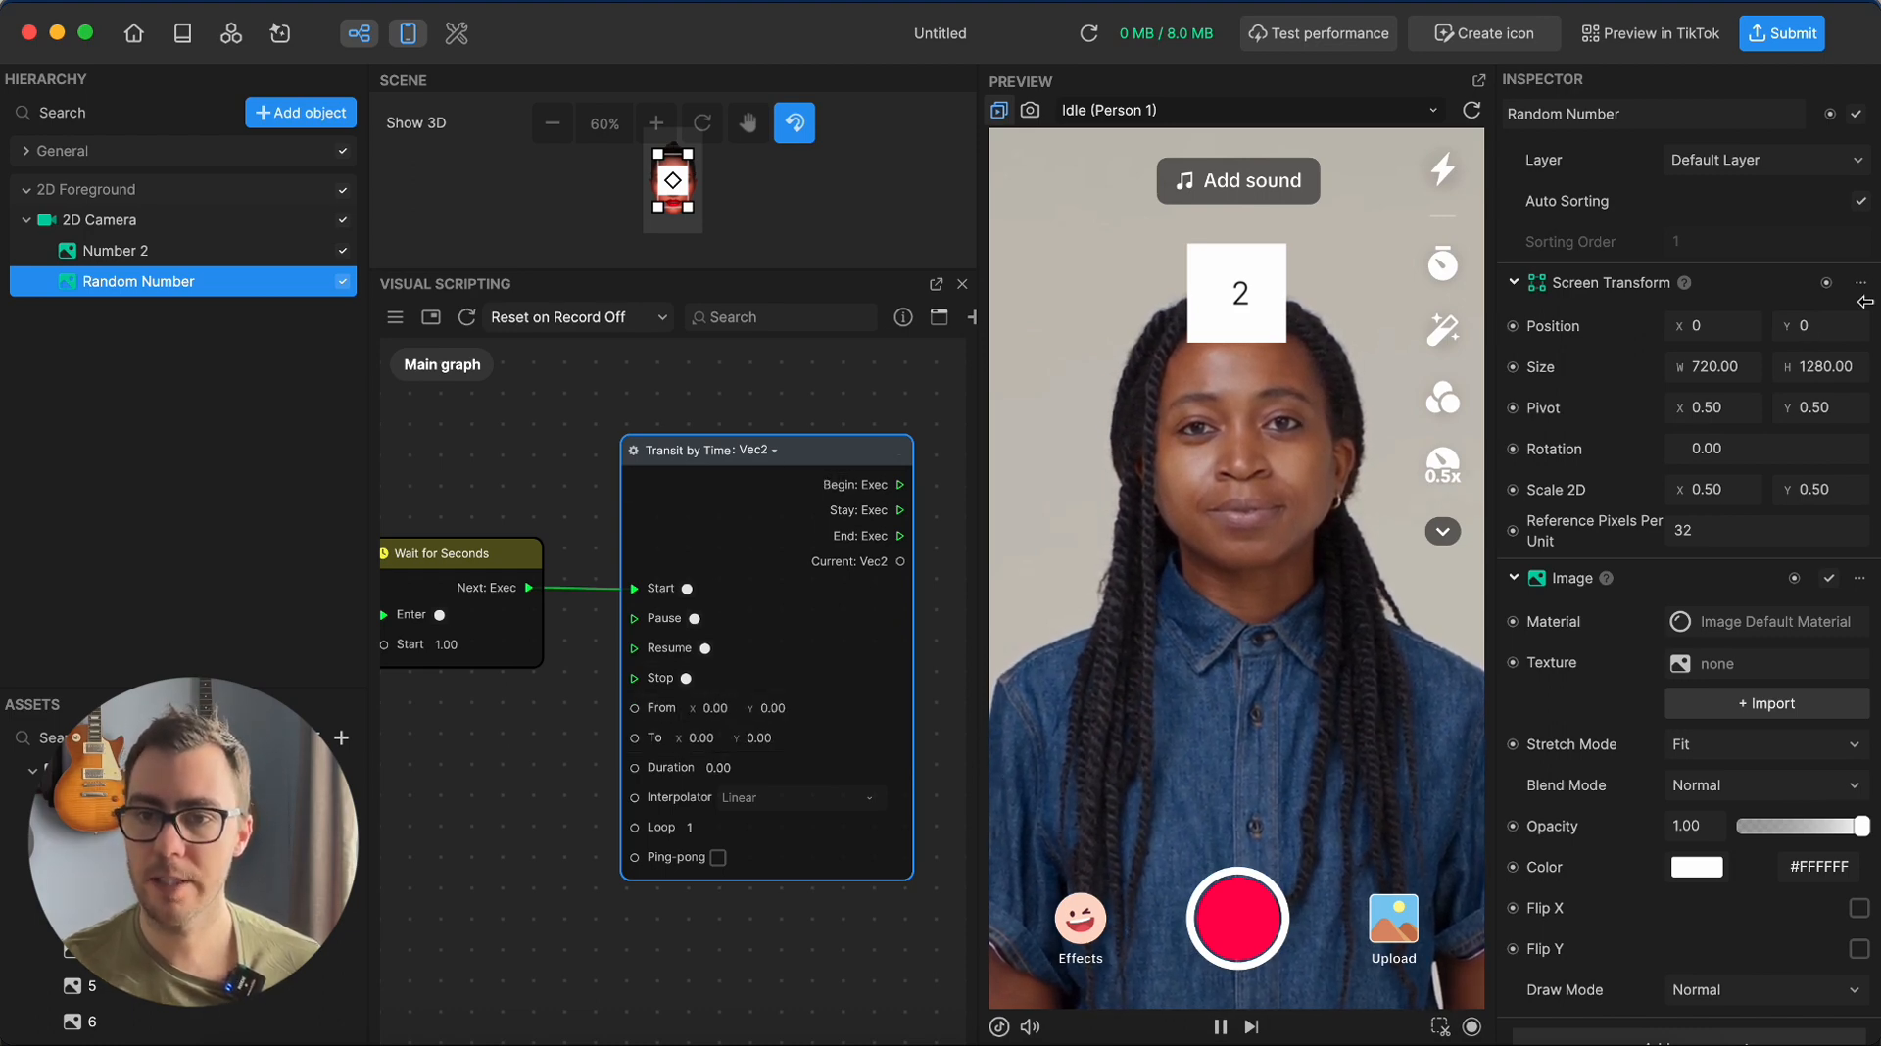
Add a Set Position node for Random Number's Screen Transform below the Transit by Time node
click(1515, 329)
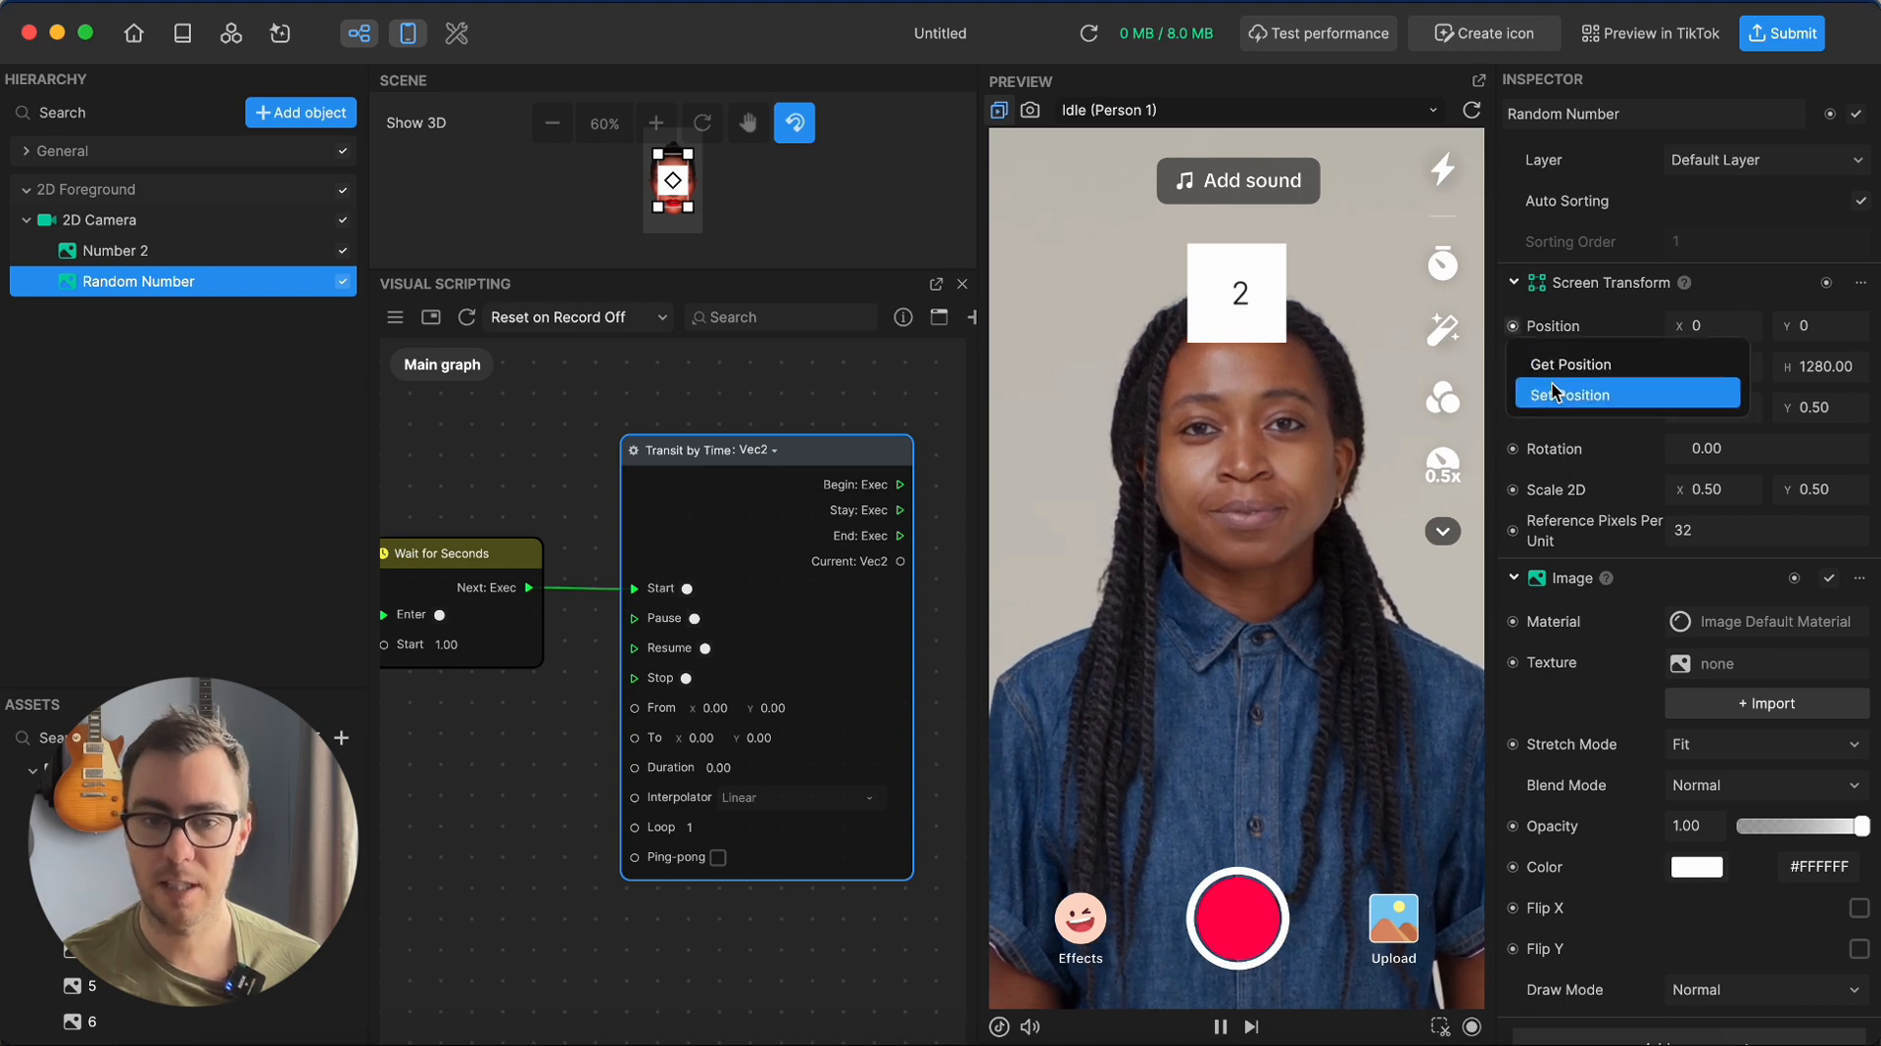
drag(1562, 390, 831, 909)
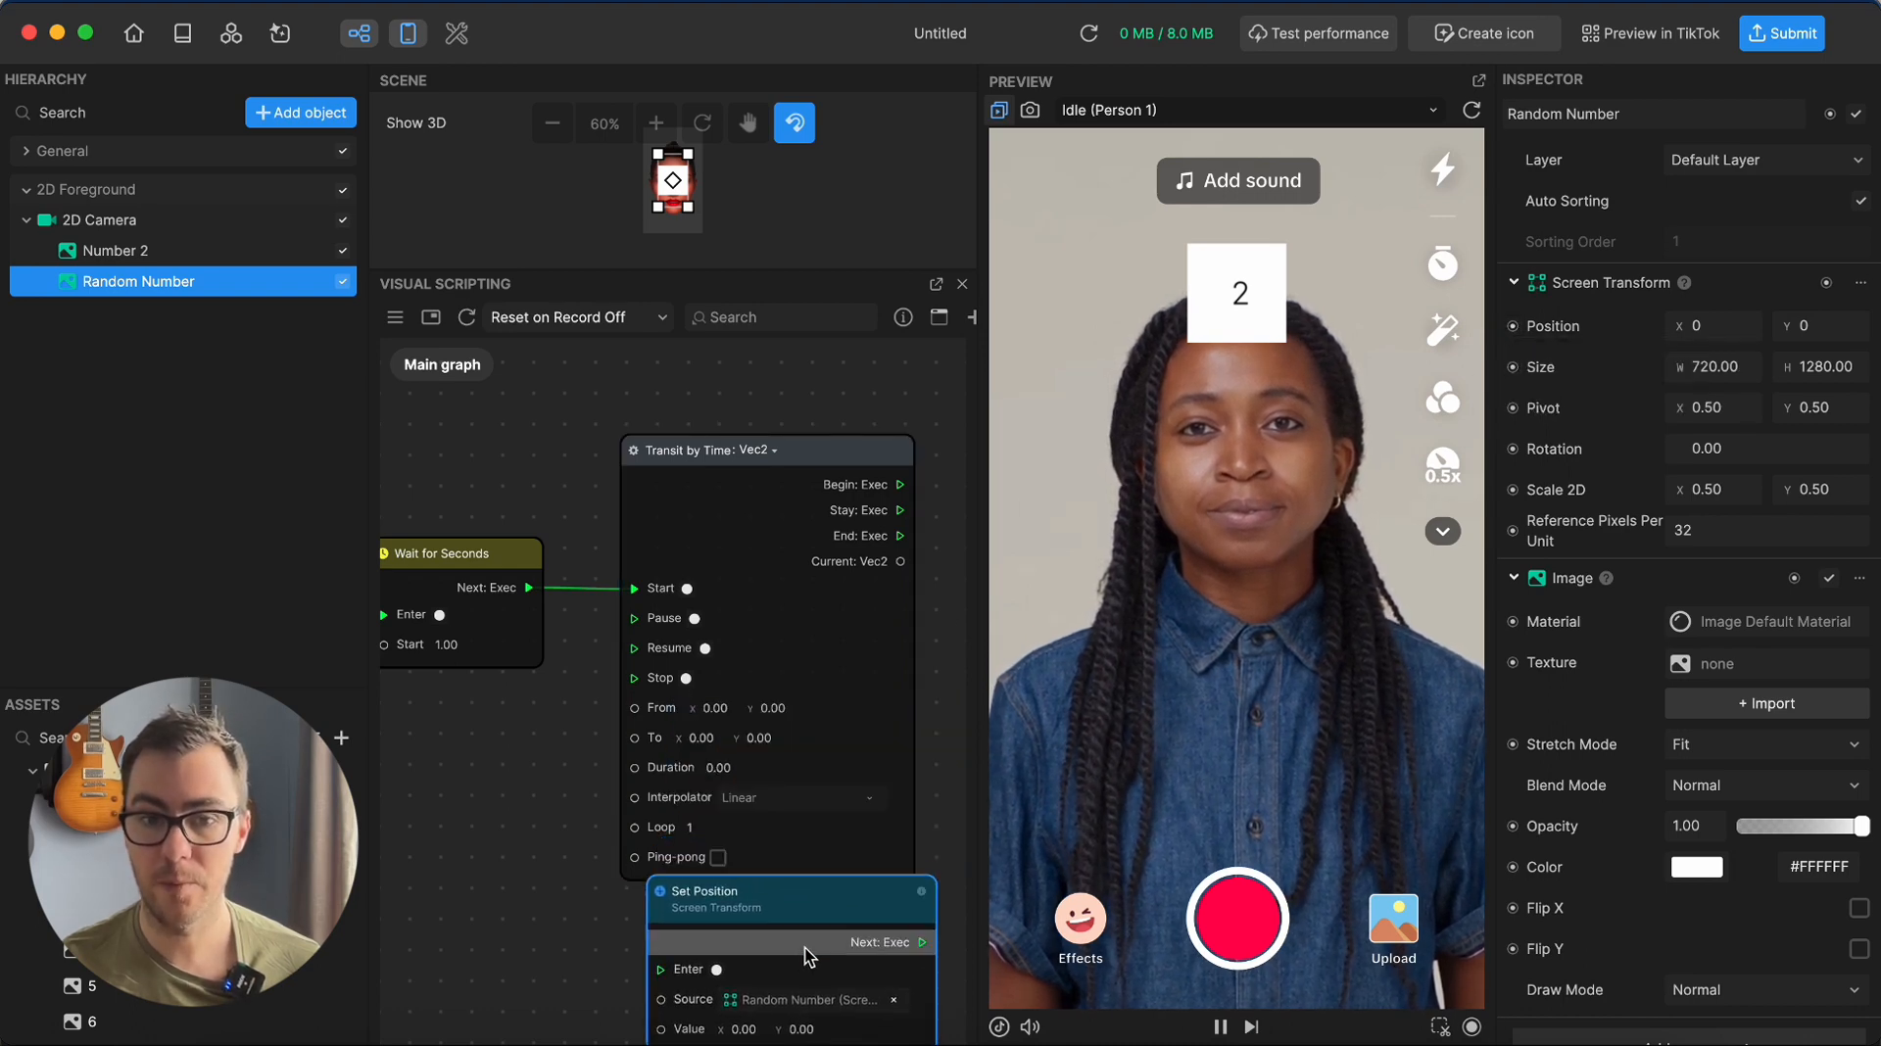
drag(588, 913, 528, 902)
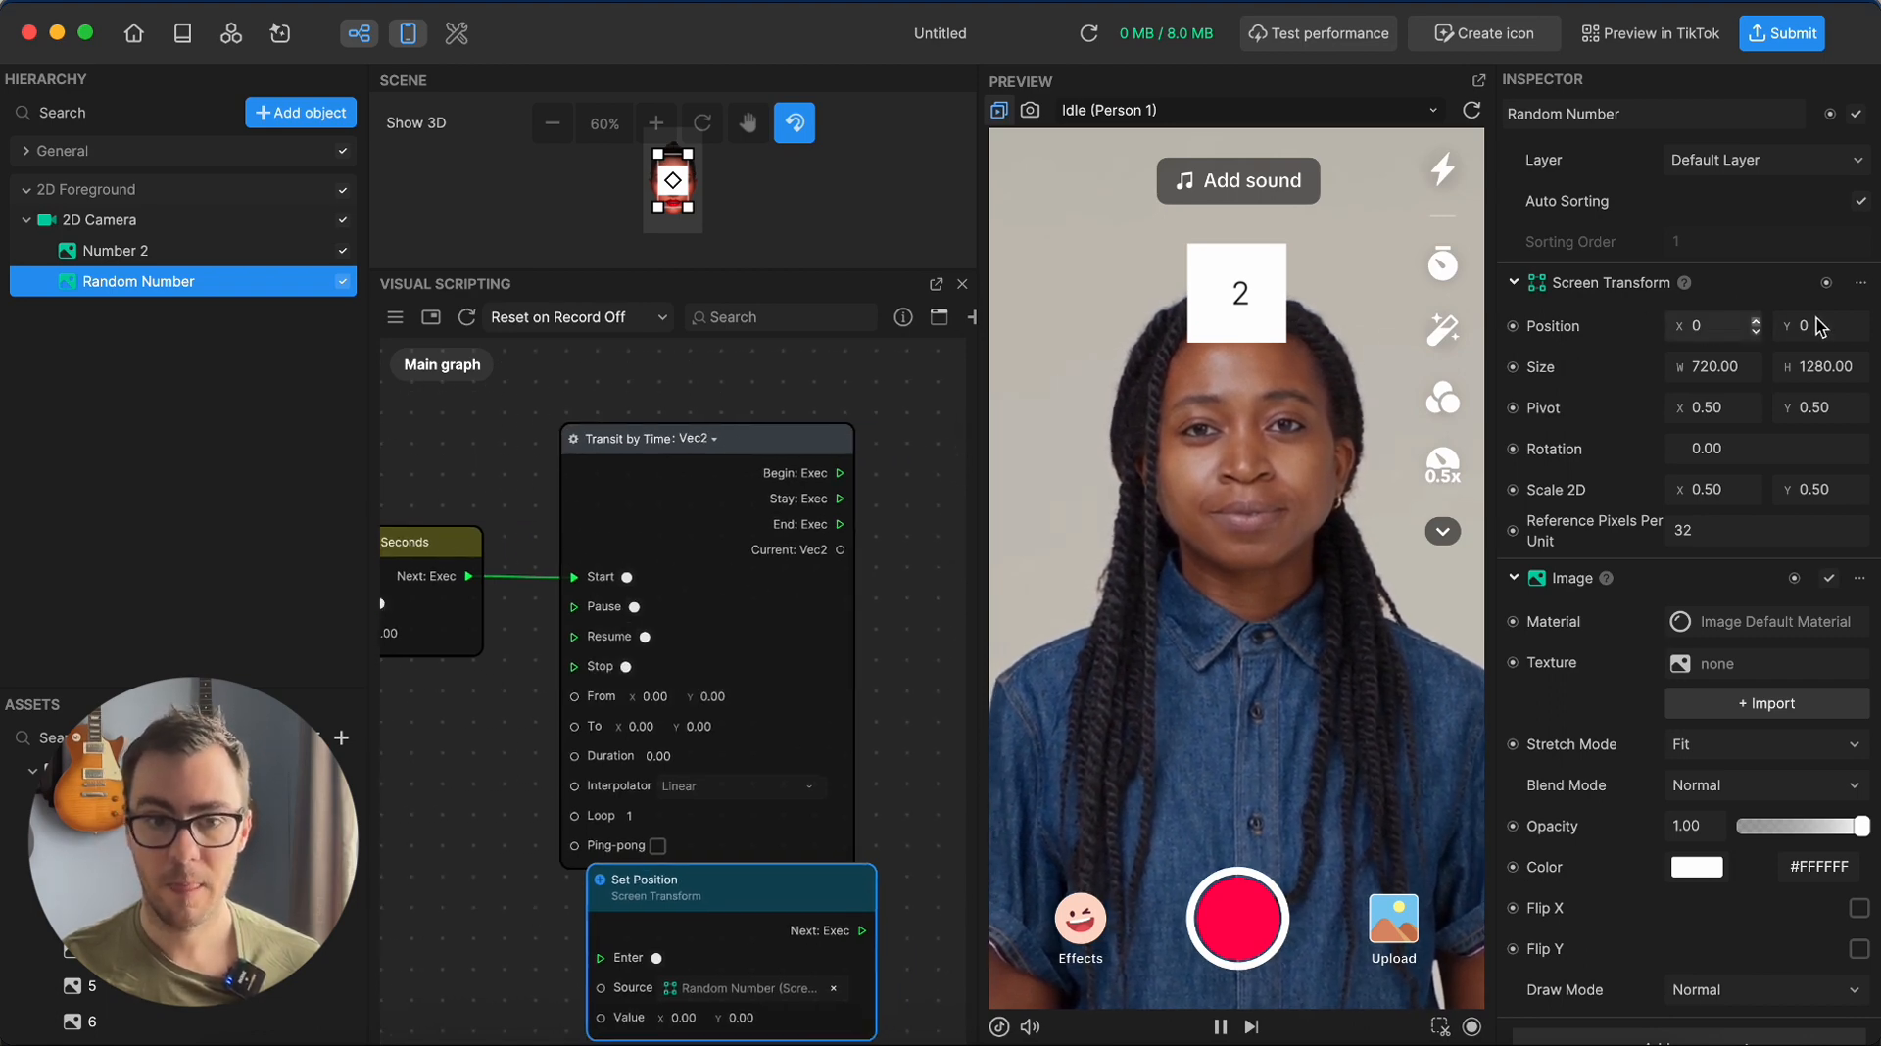
Set the Transit by Time node's To value to X 100 and Y 250
click(640, 726)
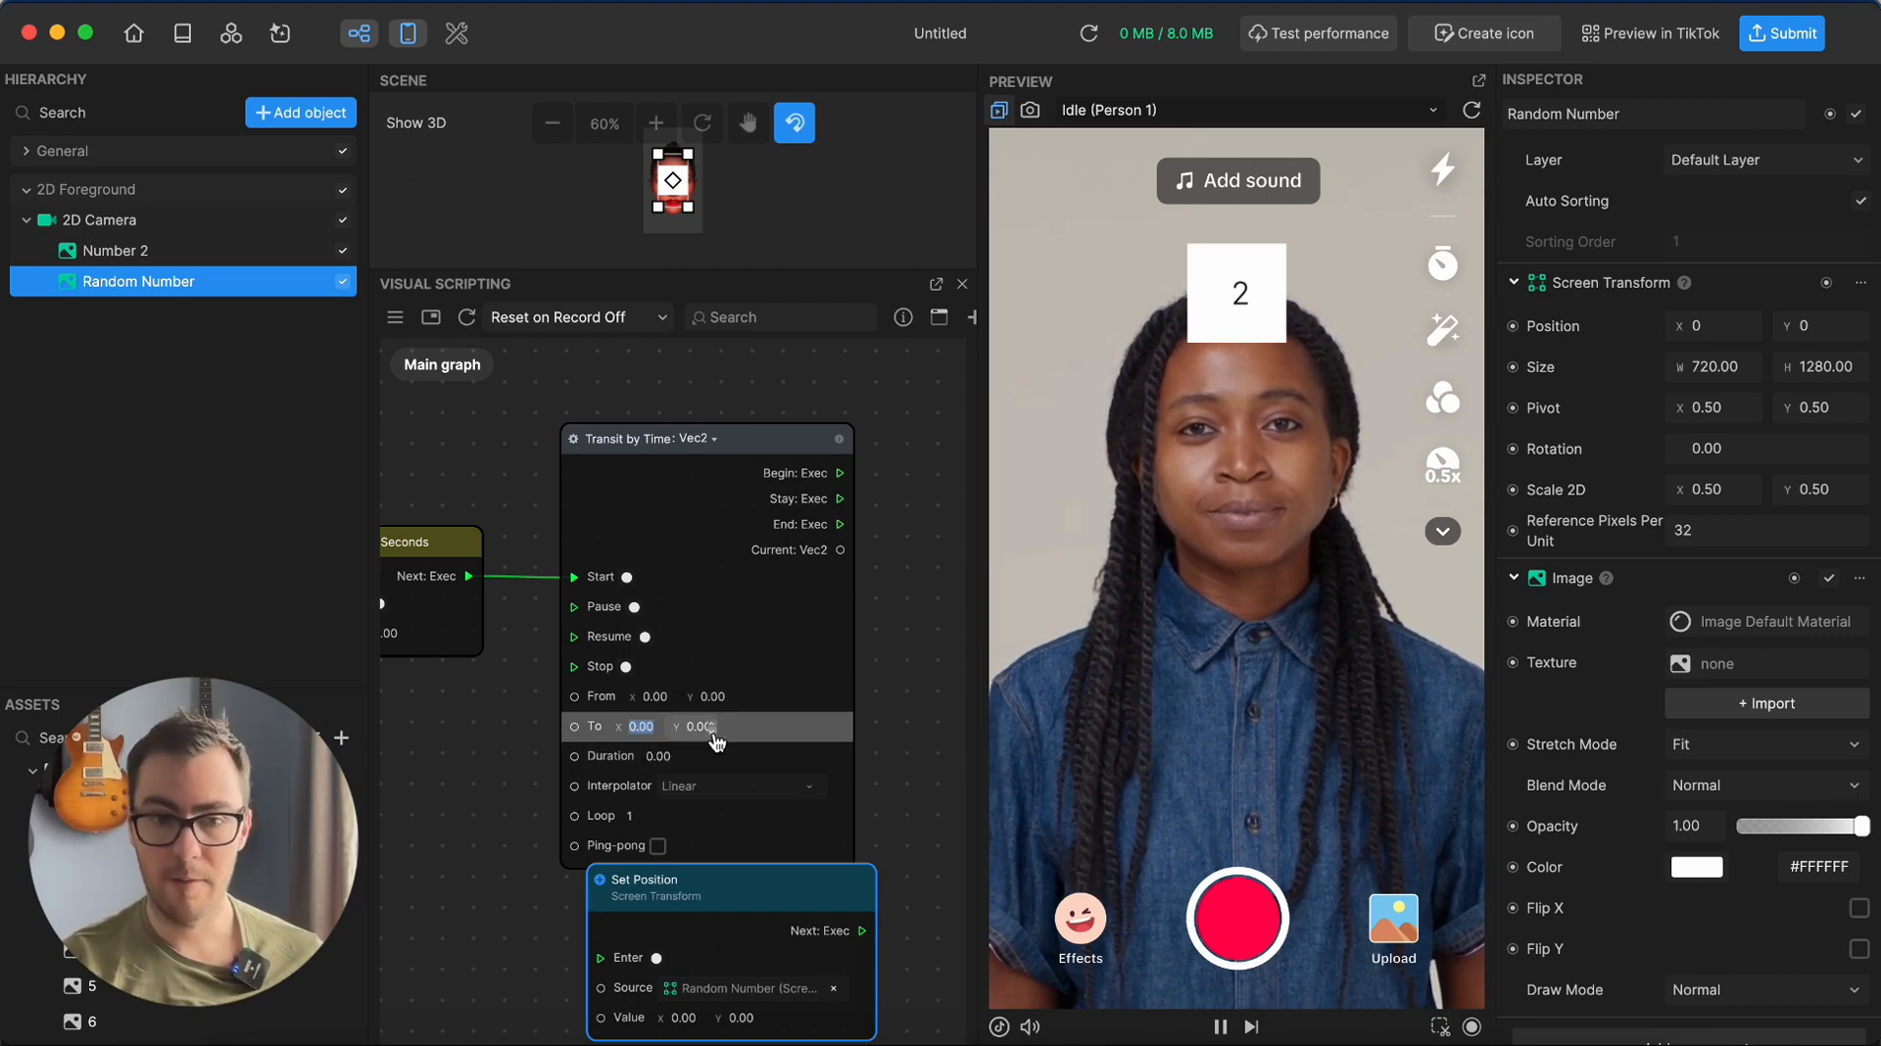
text(1)
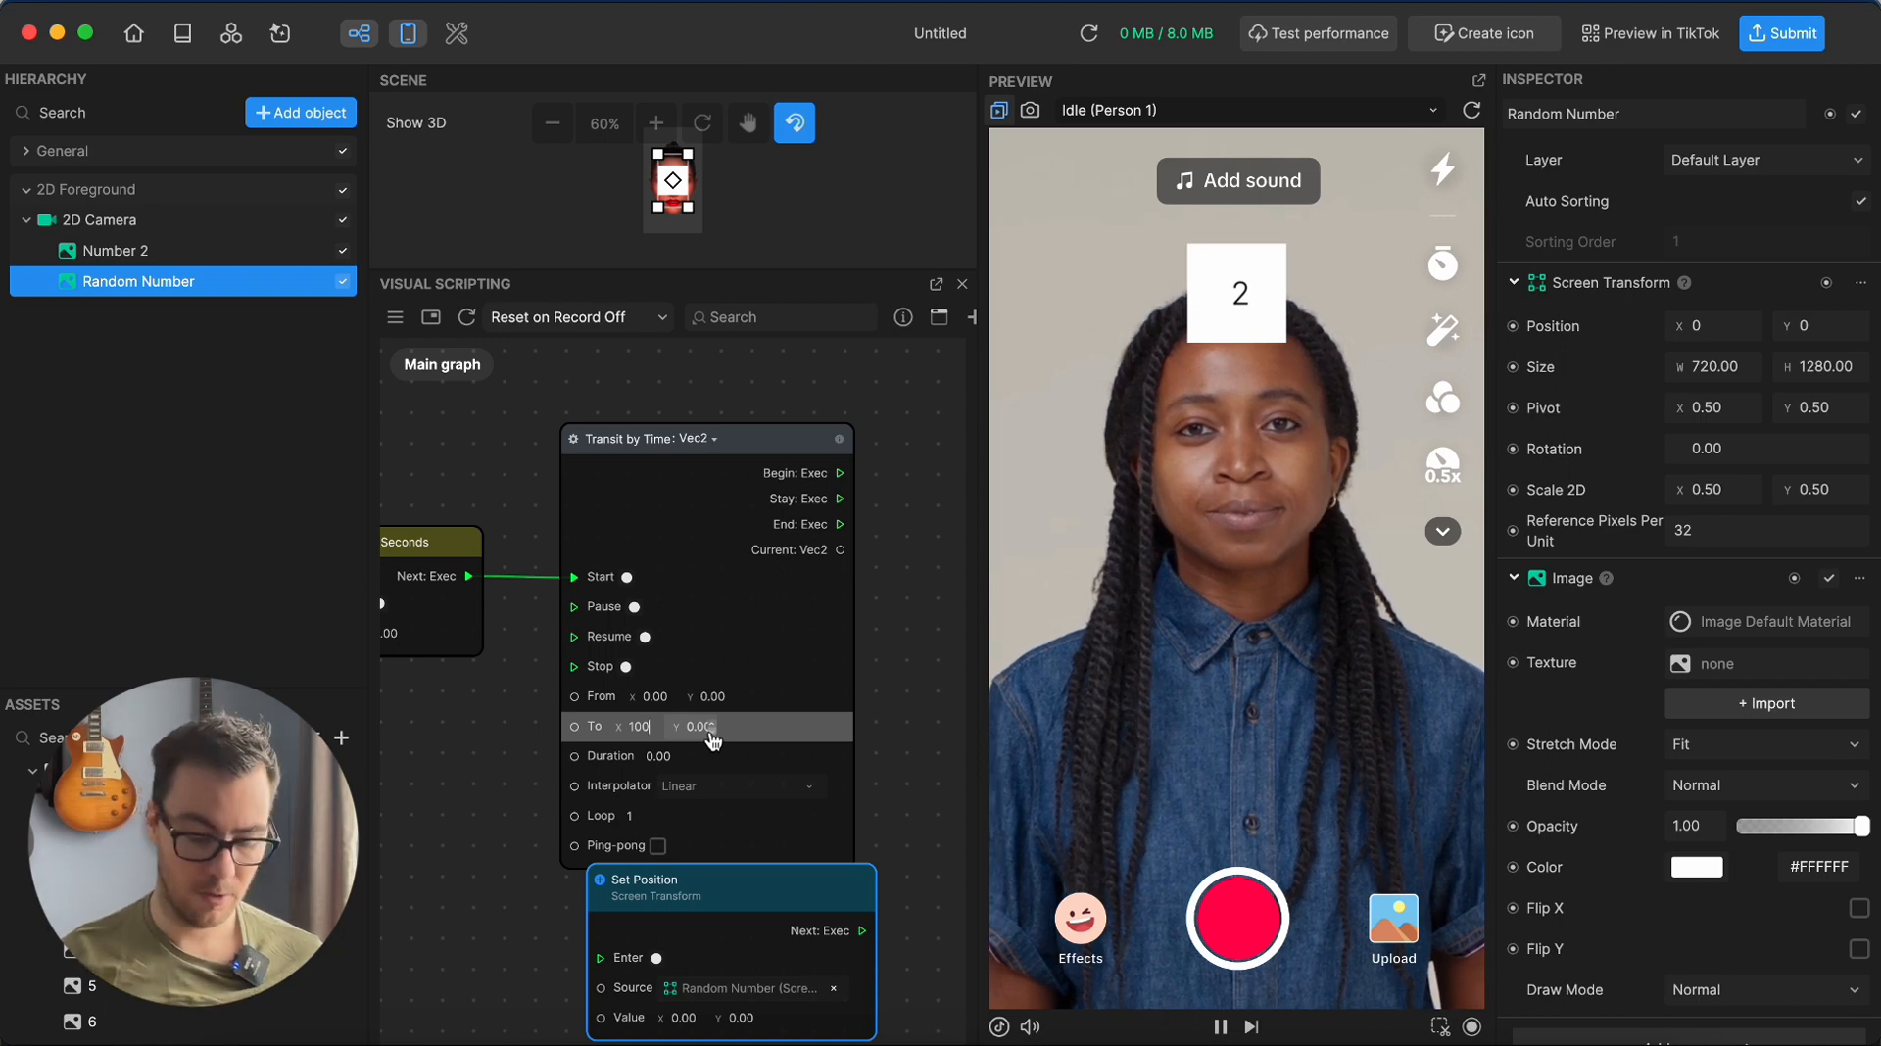
click(698, 728)
text(250)
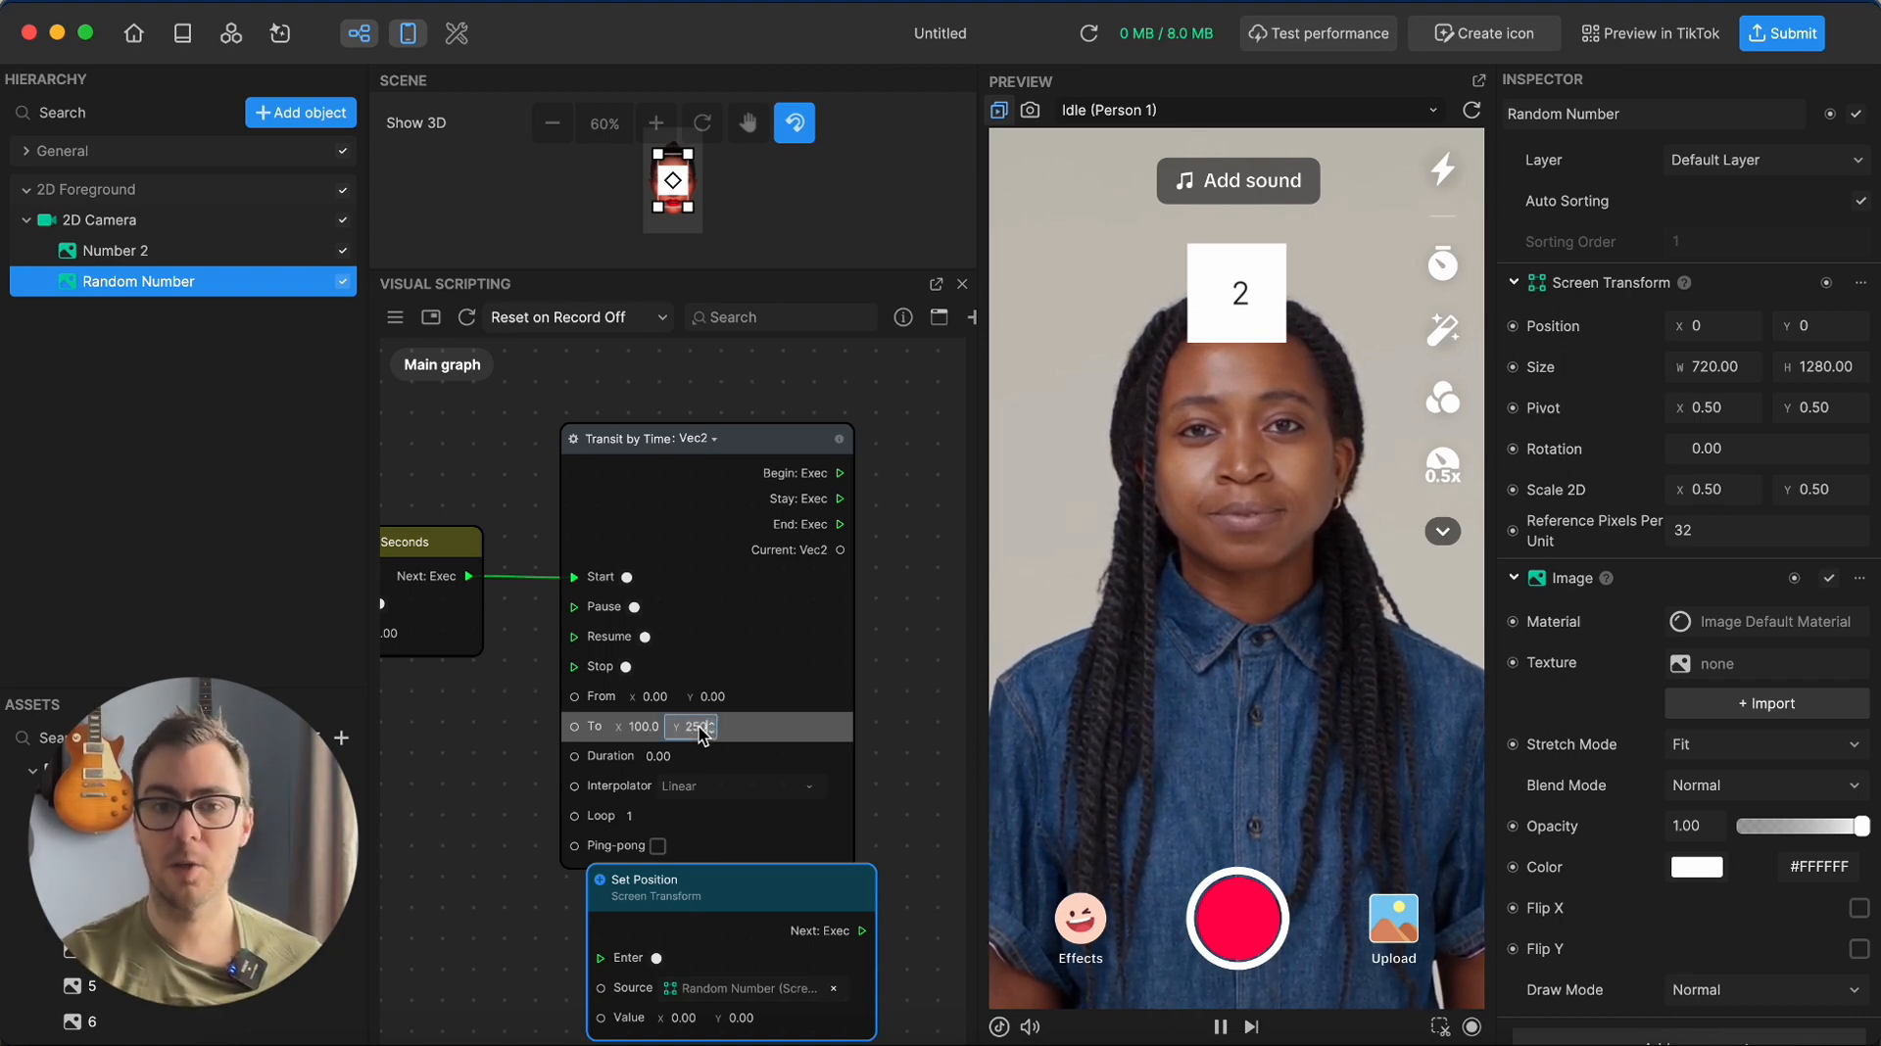
key(Return)
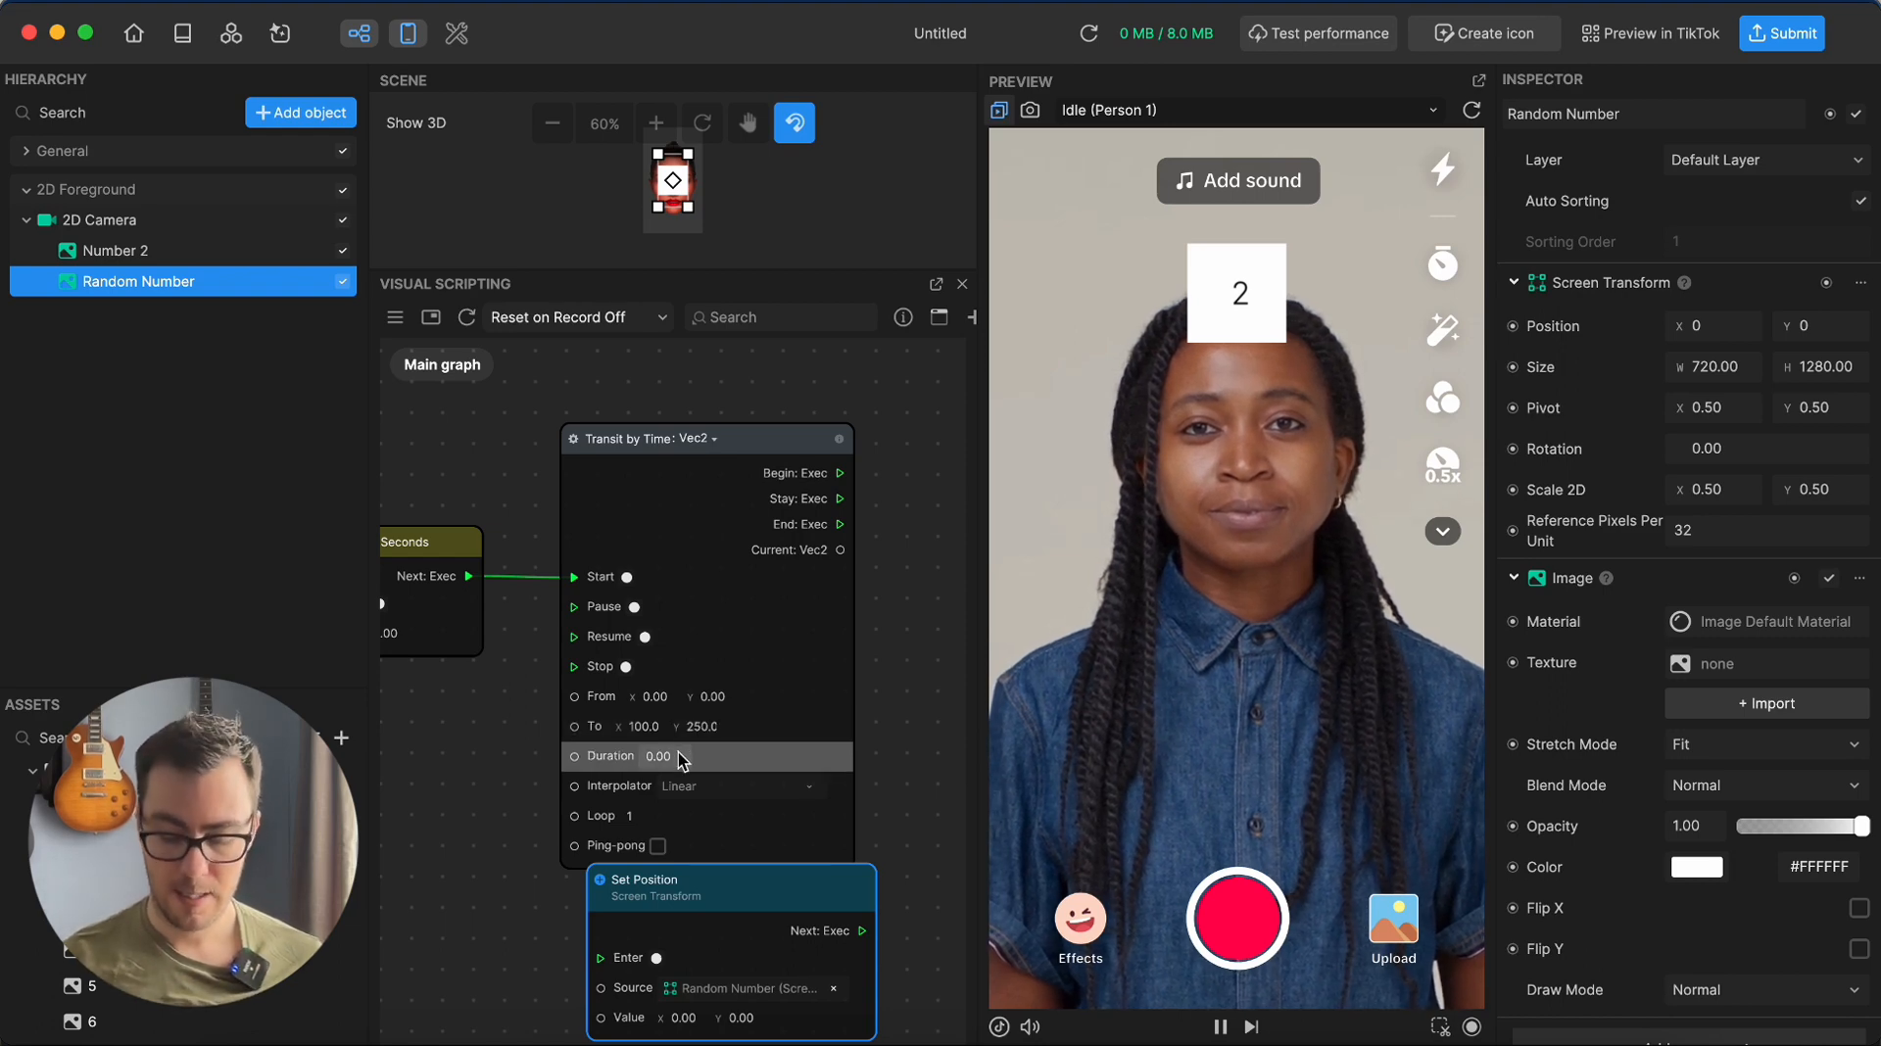
Set the Transit by Time node's Duration to 1
drag(679, 756, 576, 757)
text(1)
key(Return)
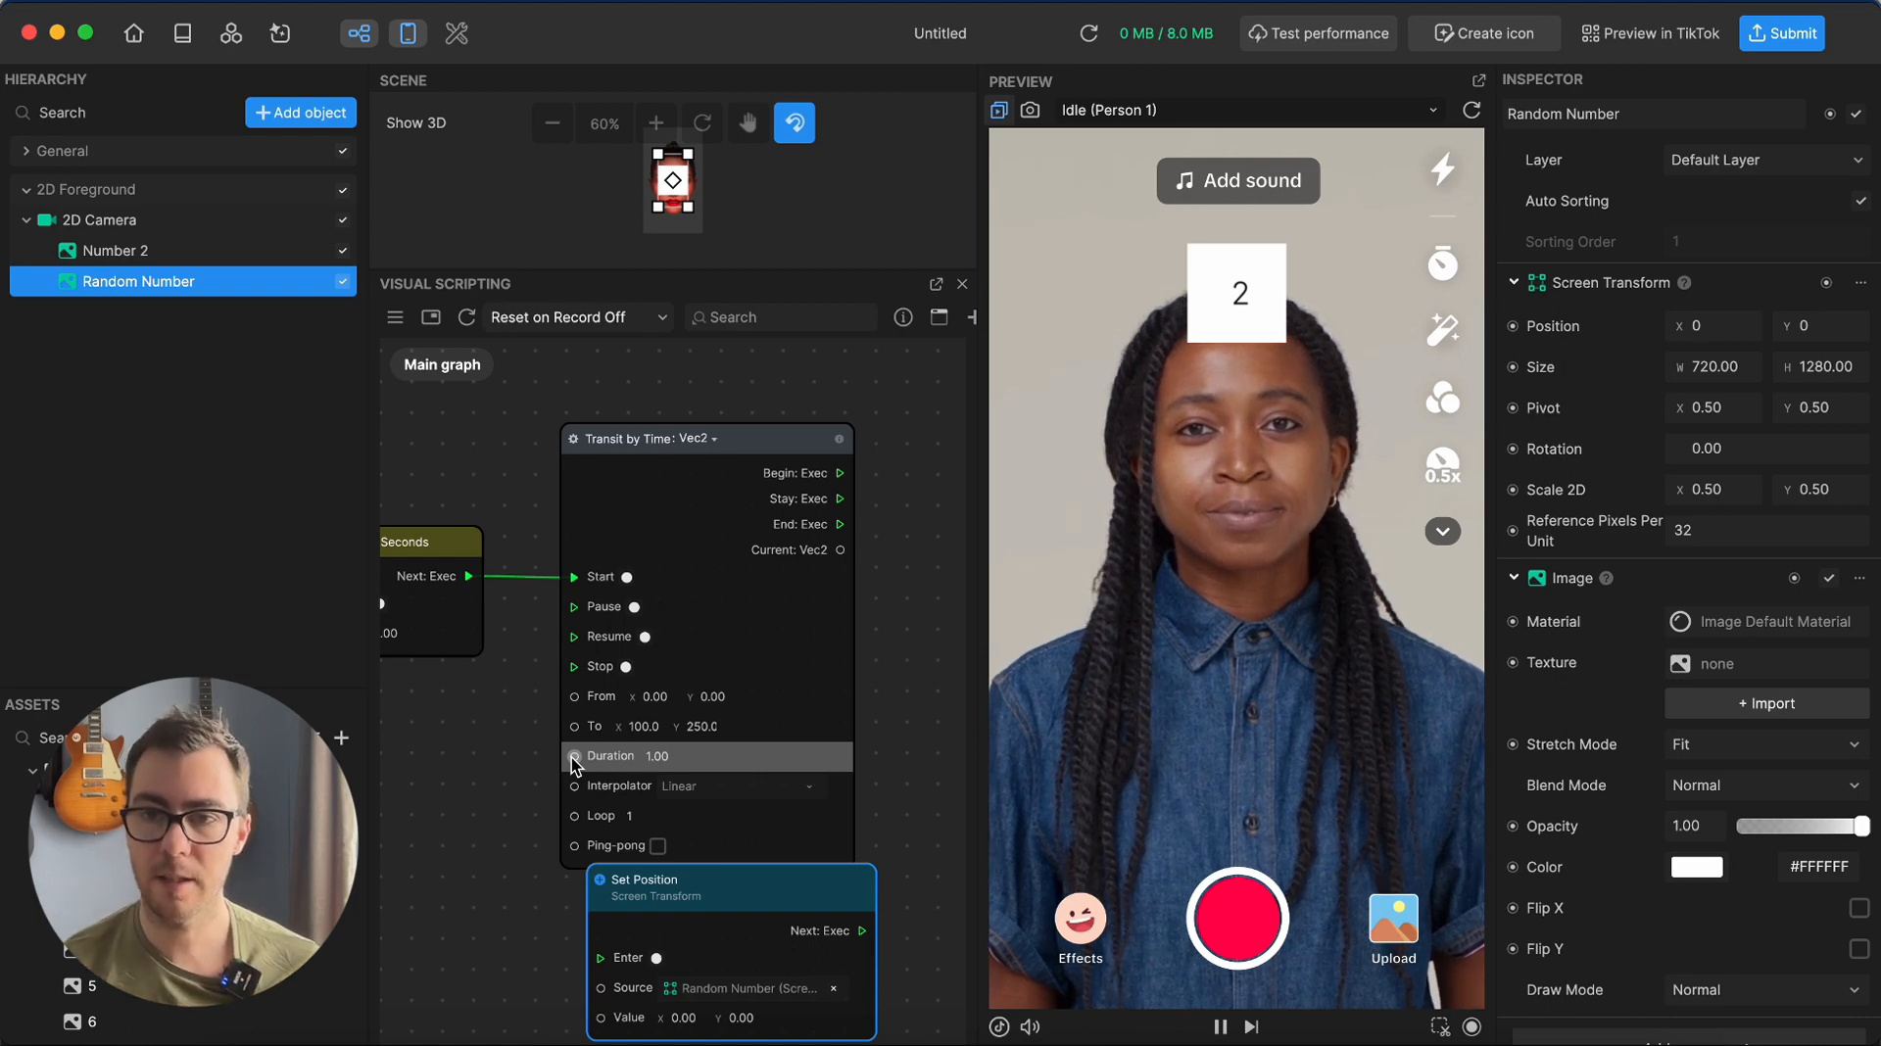
click(1705, 365)
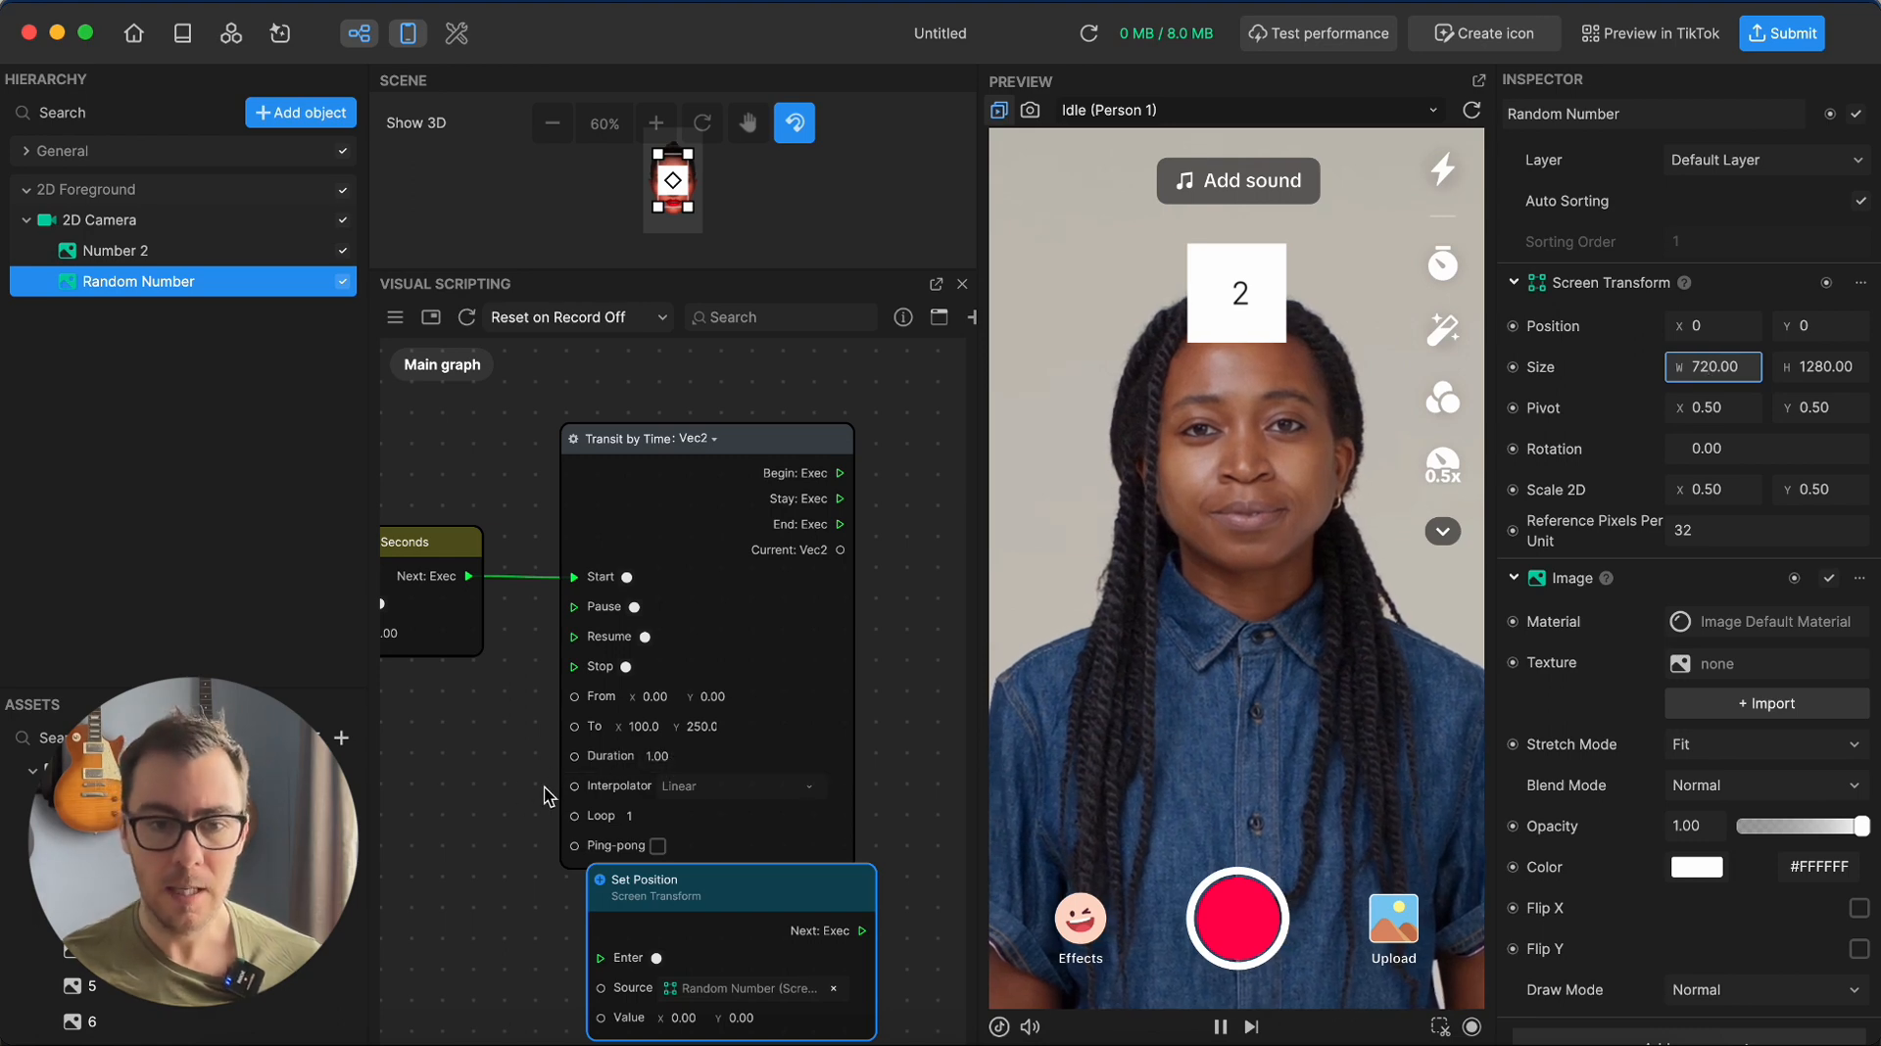
Move the Set Position node so it sits to the right of the Transit by Time node
click(691, 789)
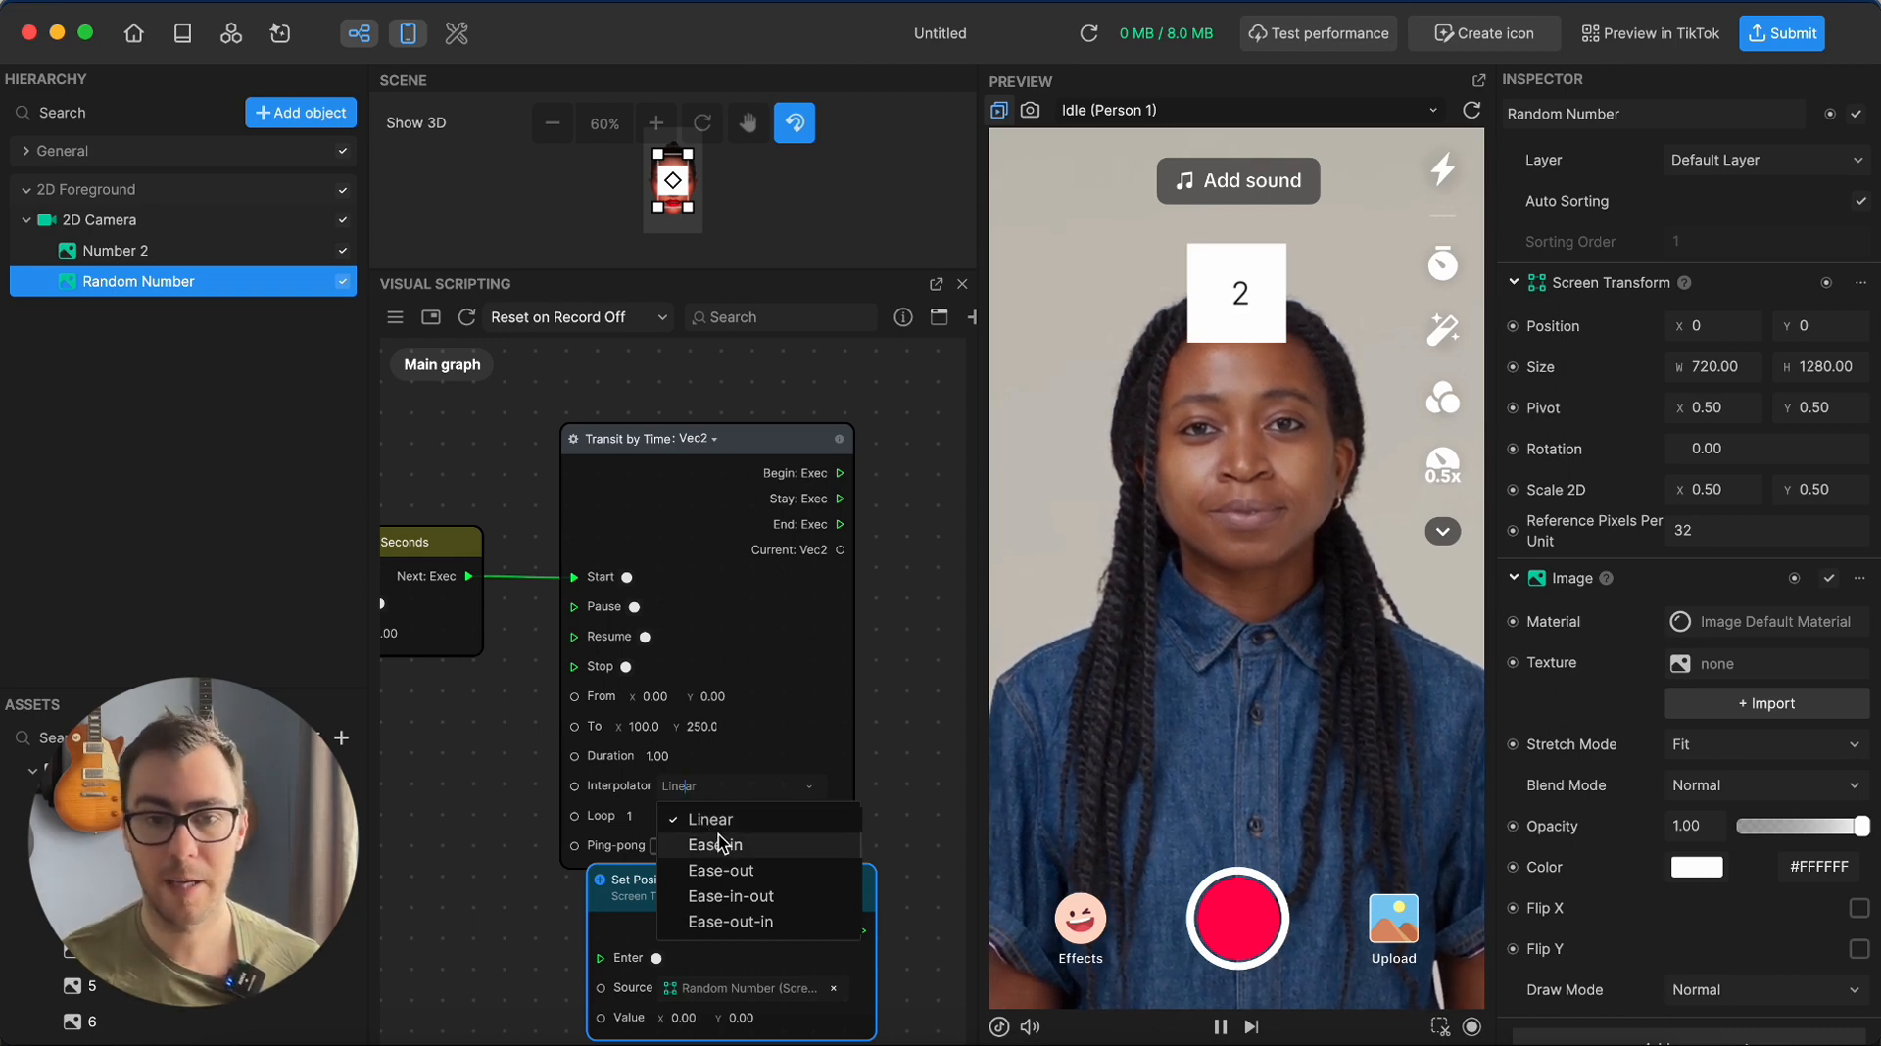
click(867, 739)
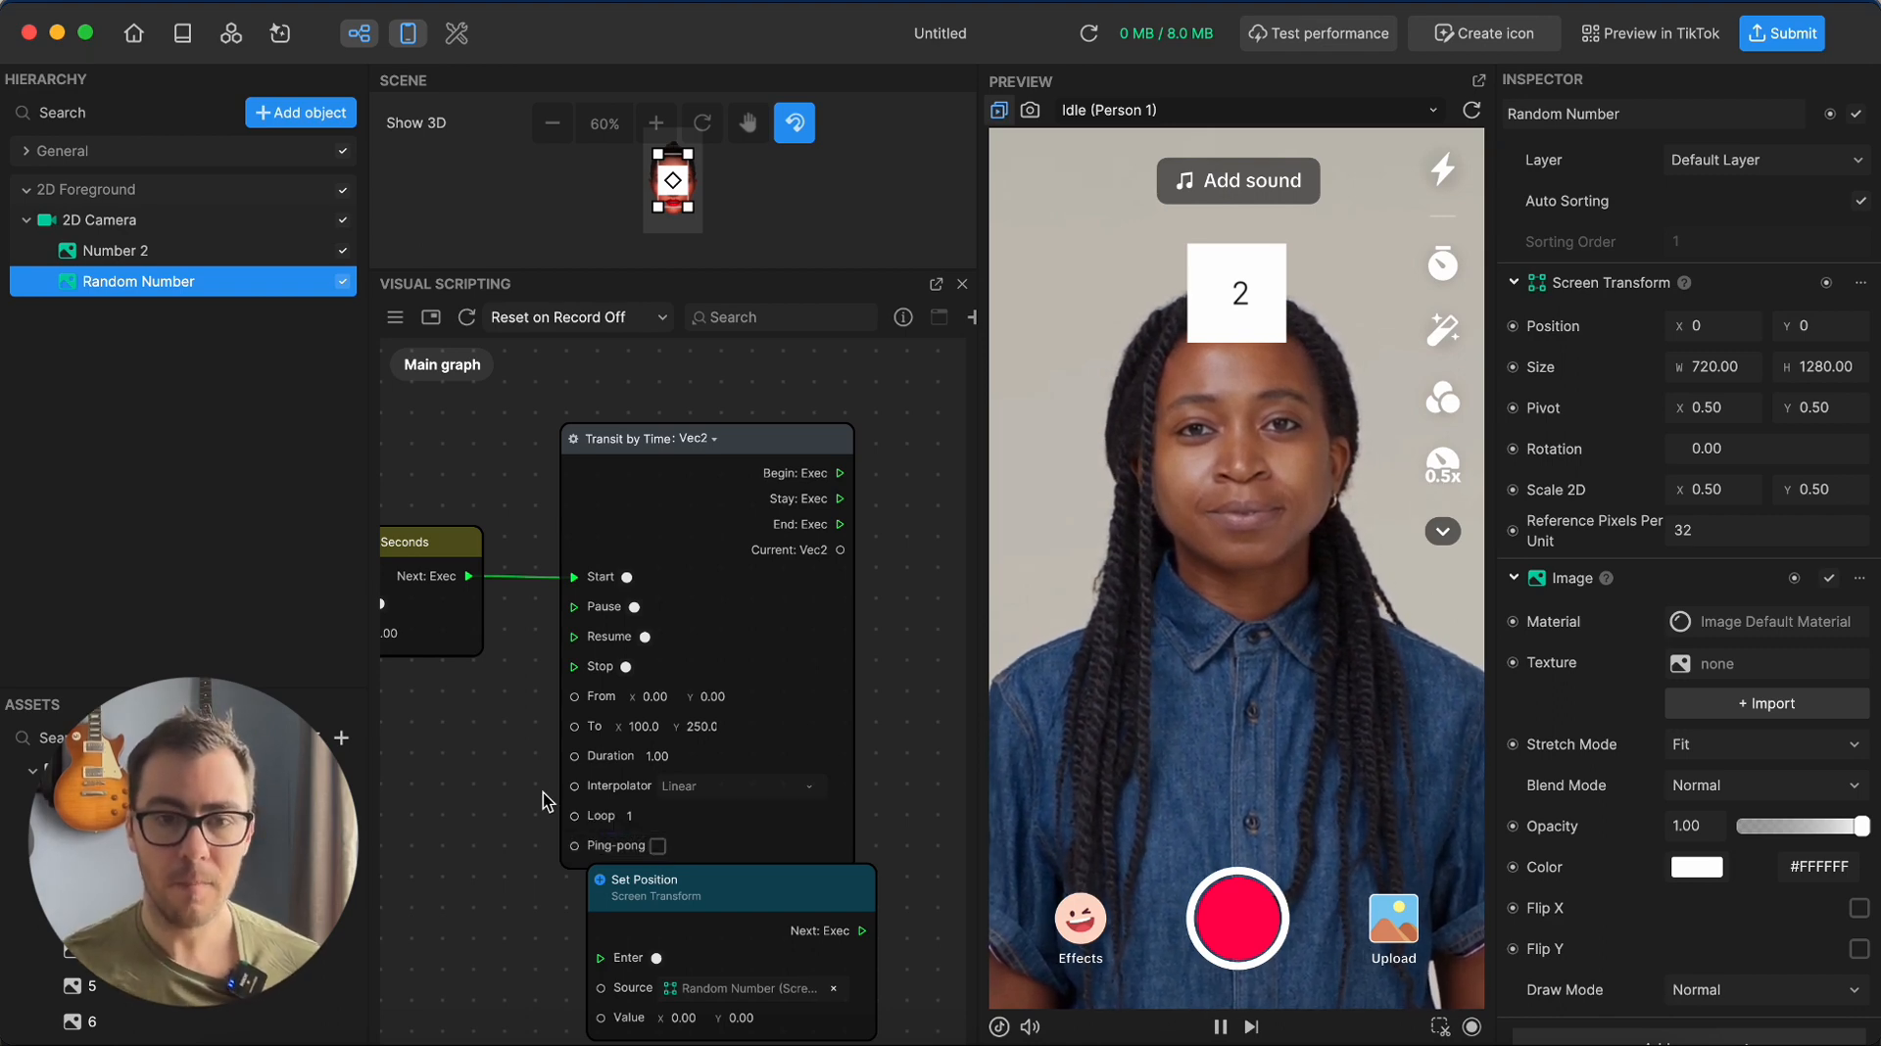
drag(545, 799, 451, 827)
drag(578, 919, 887, 569)
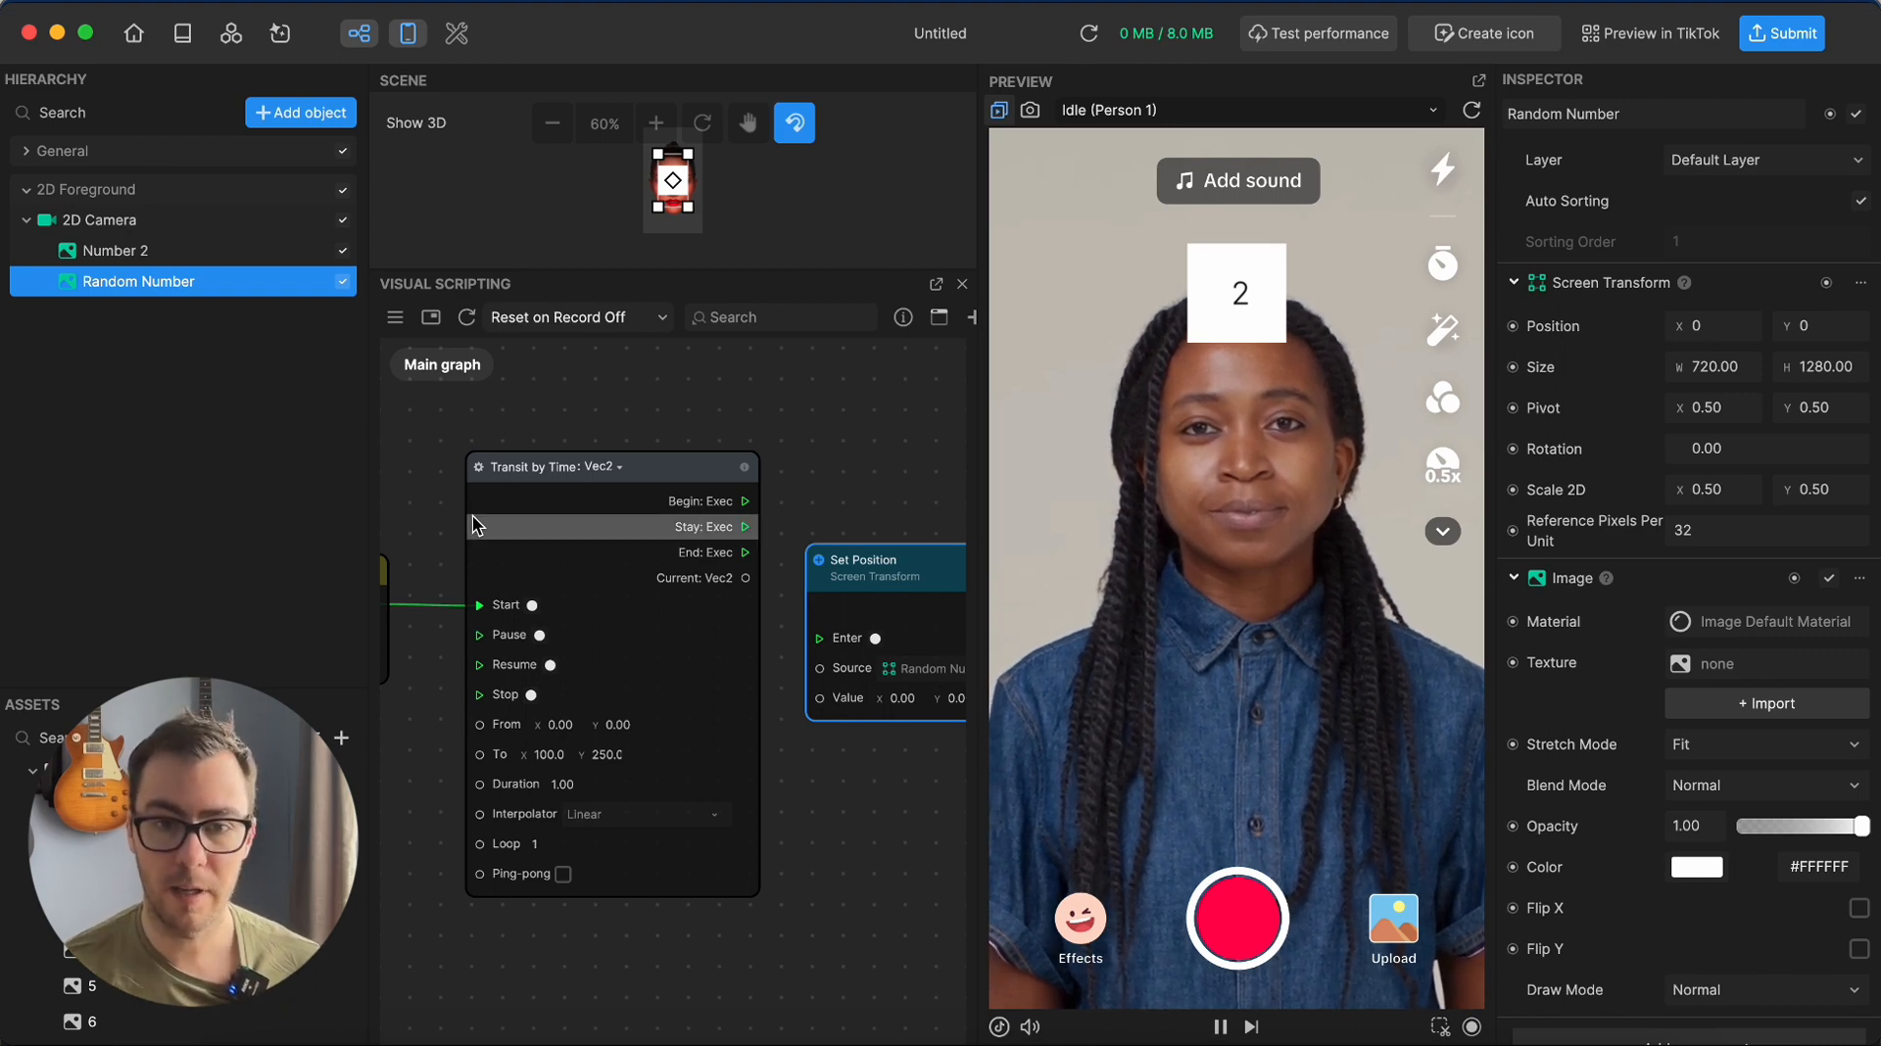
middle_drag(472, 516, 878, 552)
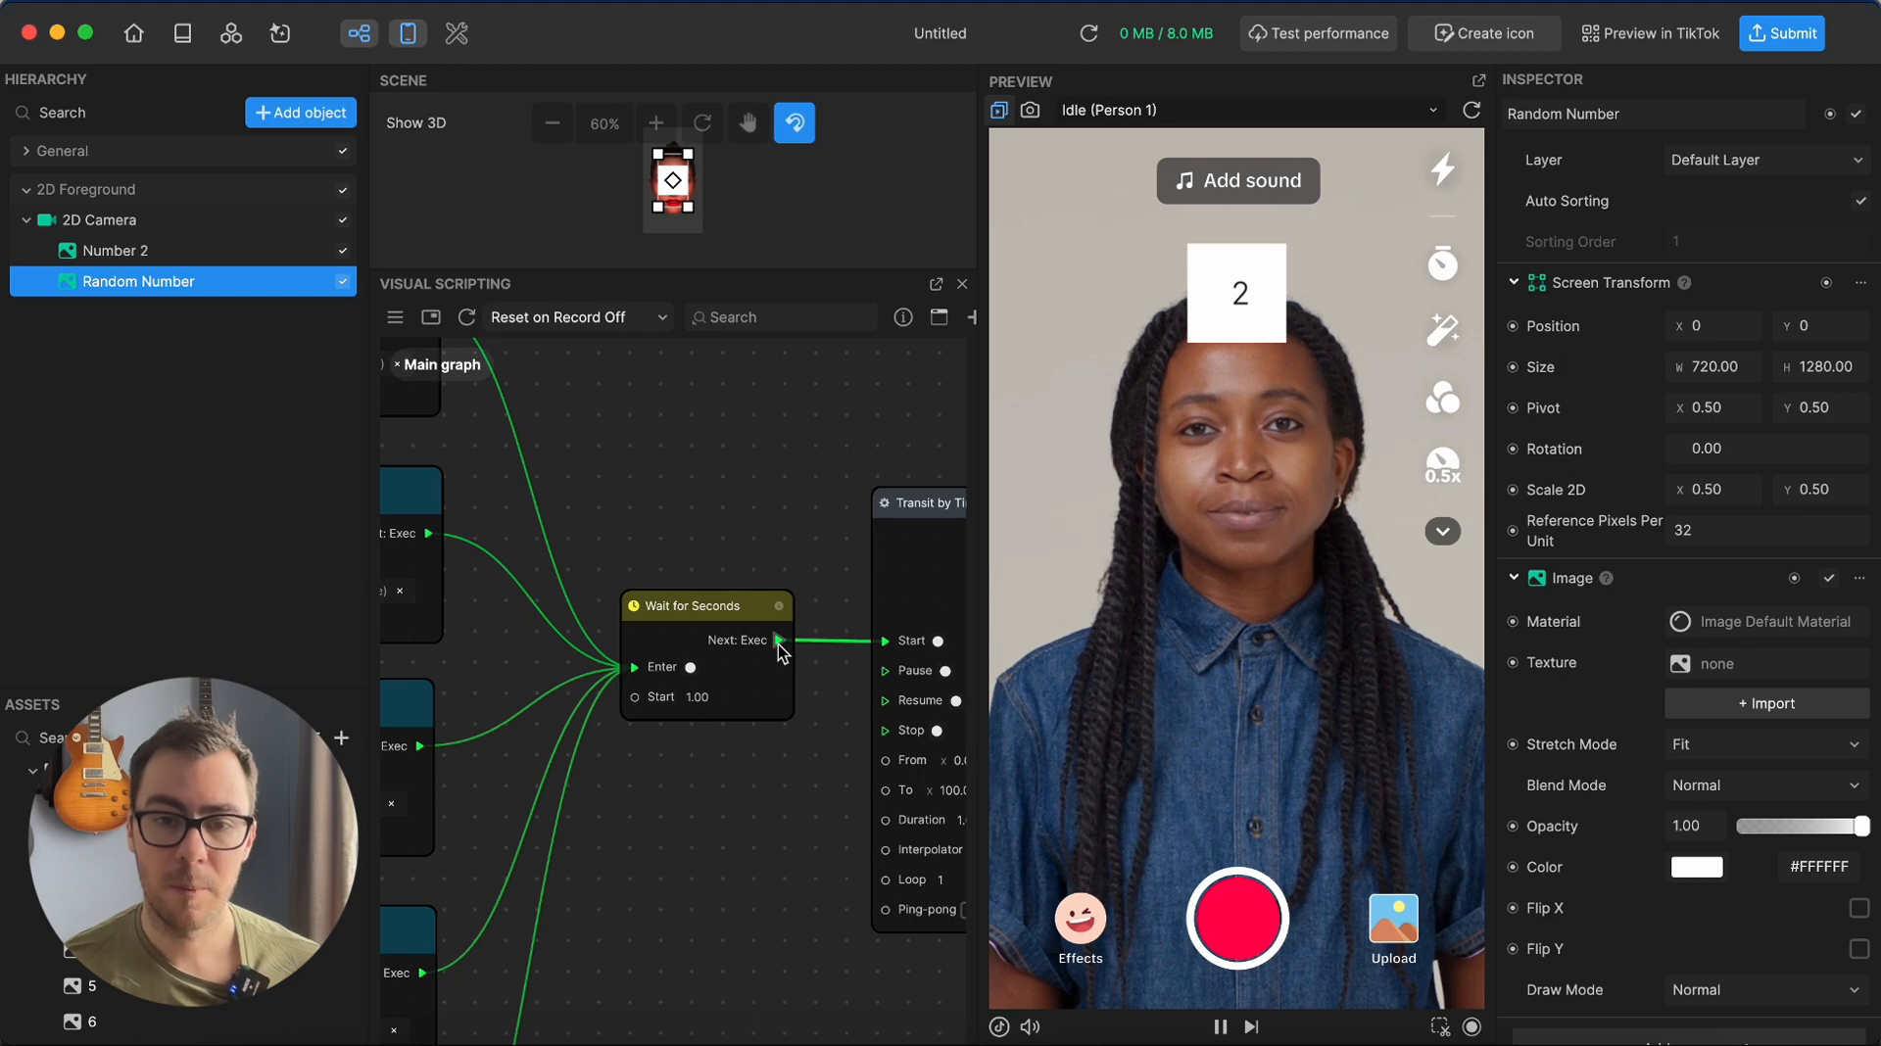
middle_drag(784, 467, 556, 421)
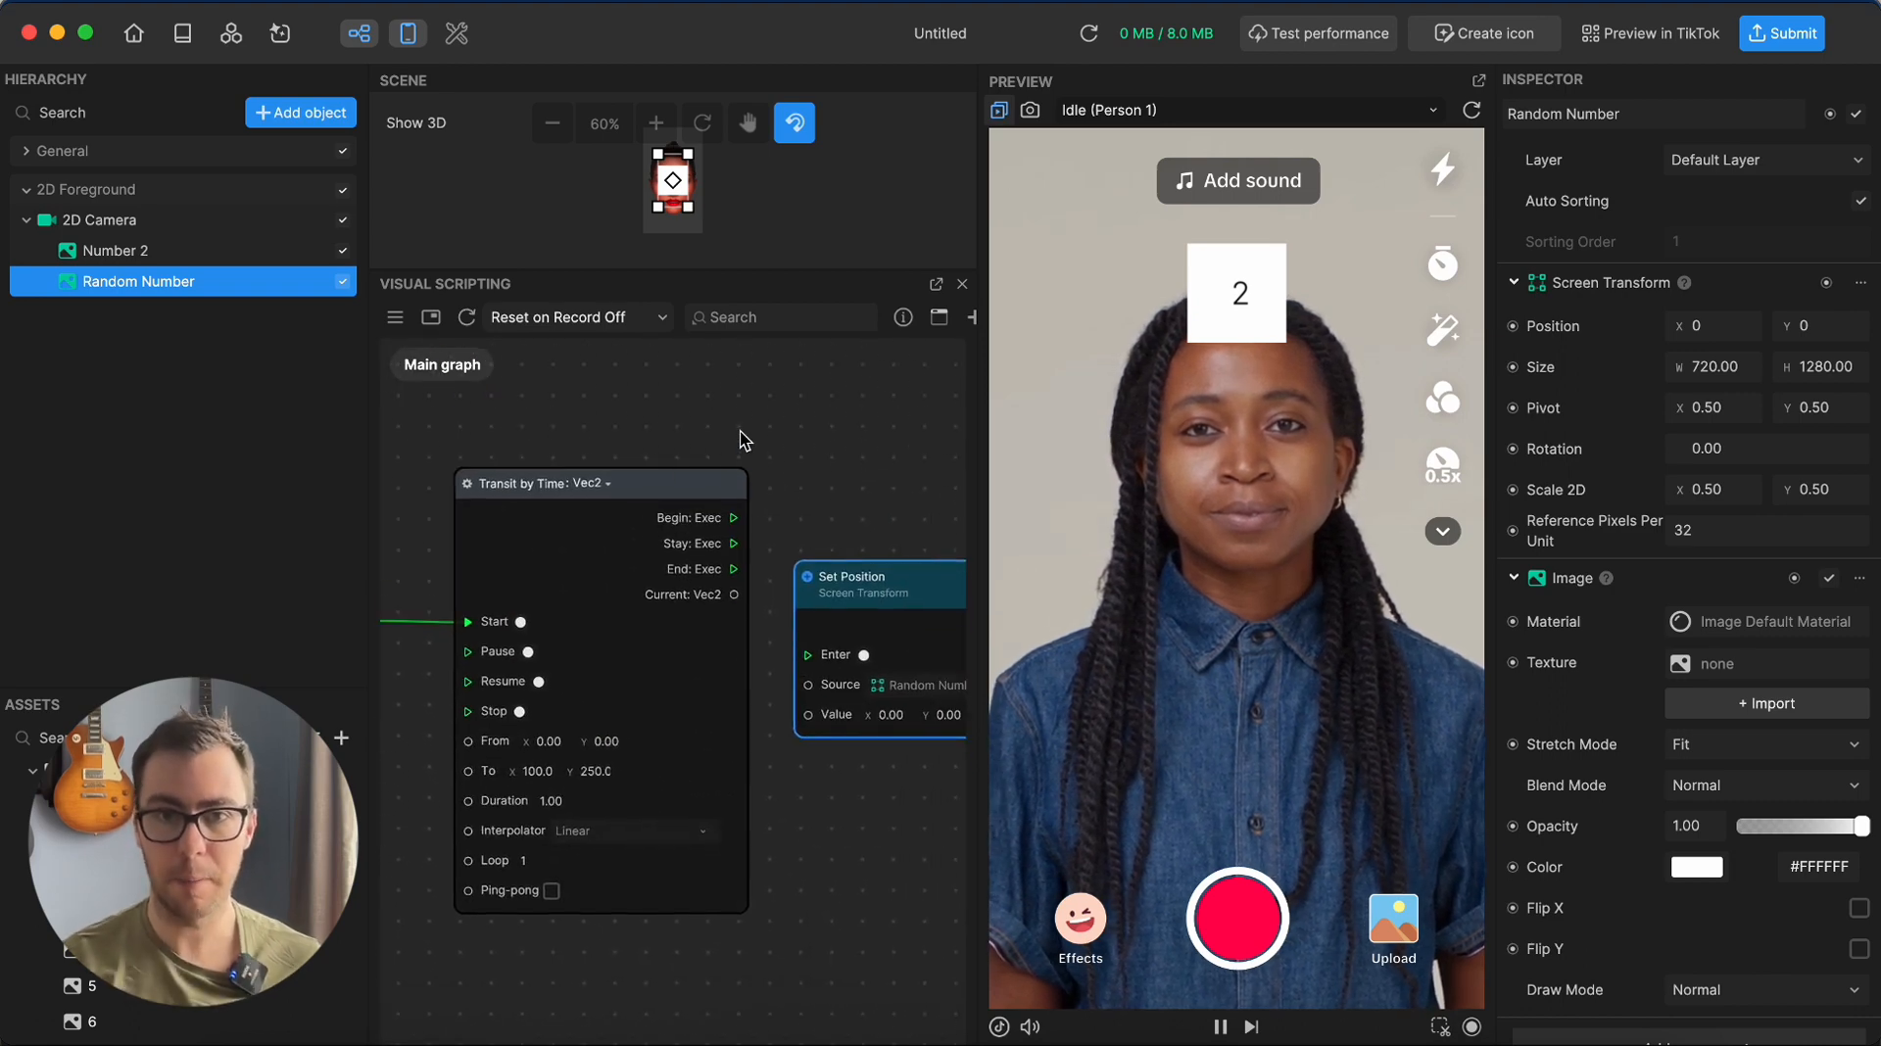
middle_drag(744, 432, 679, 503)
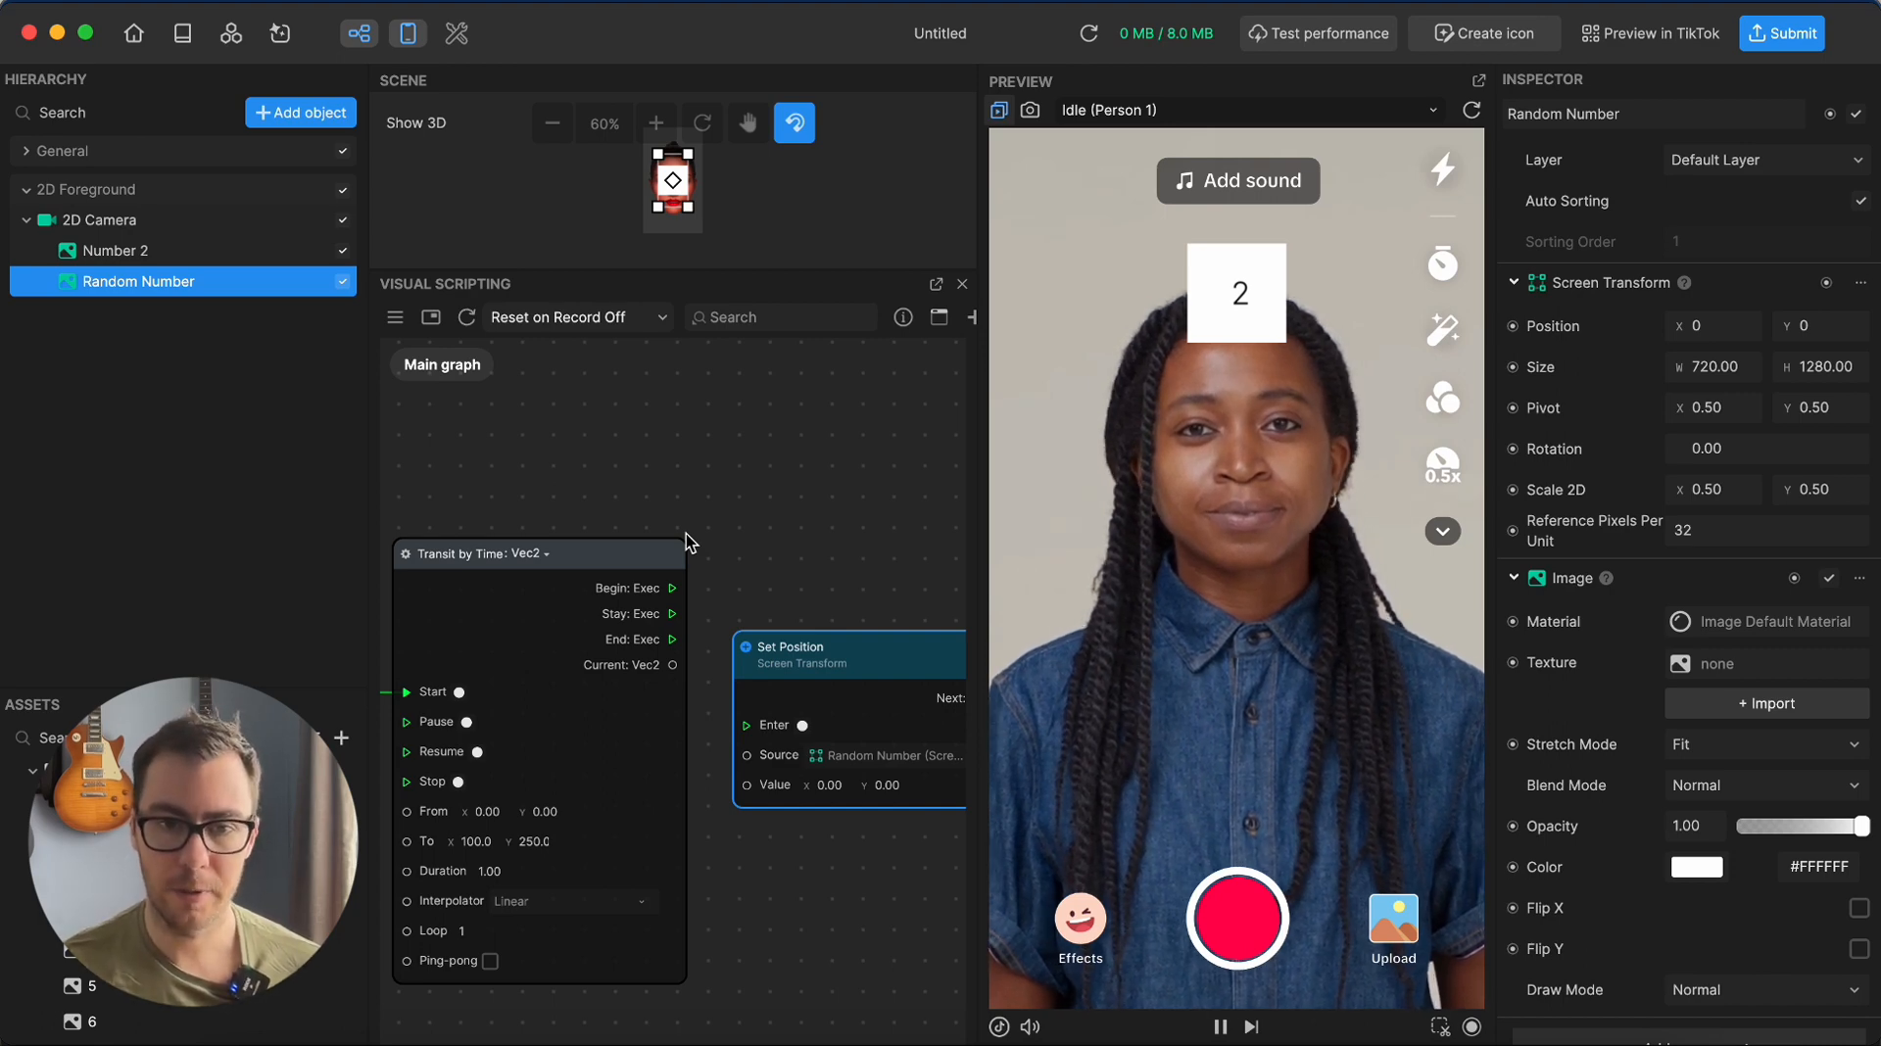
drag(672, 588, 761, 502)
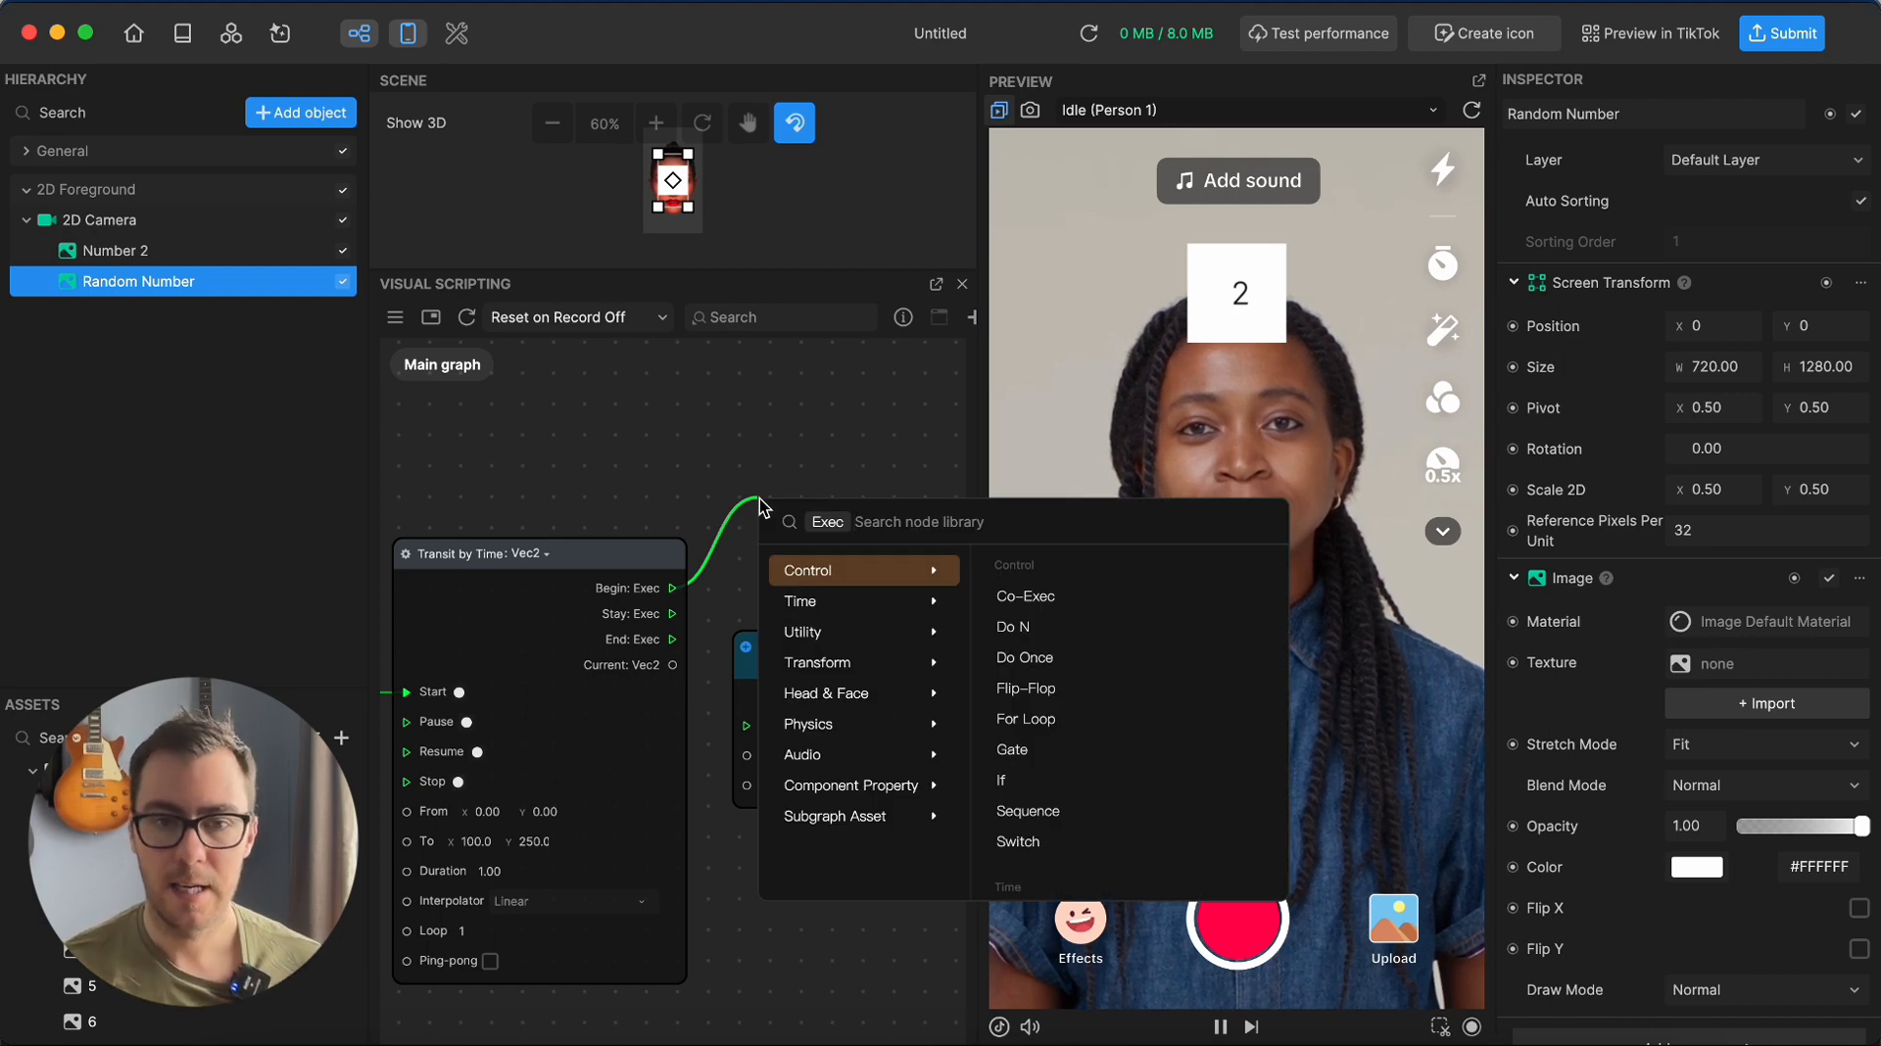
click(708, 474)
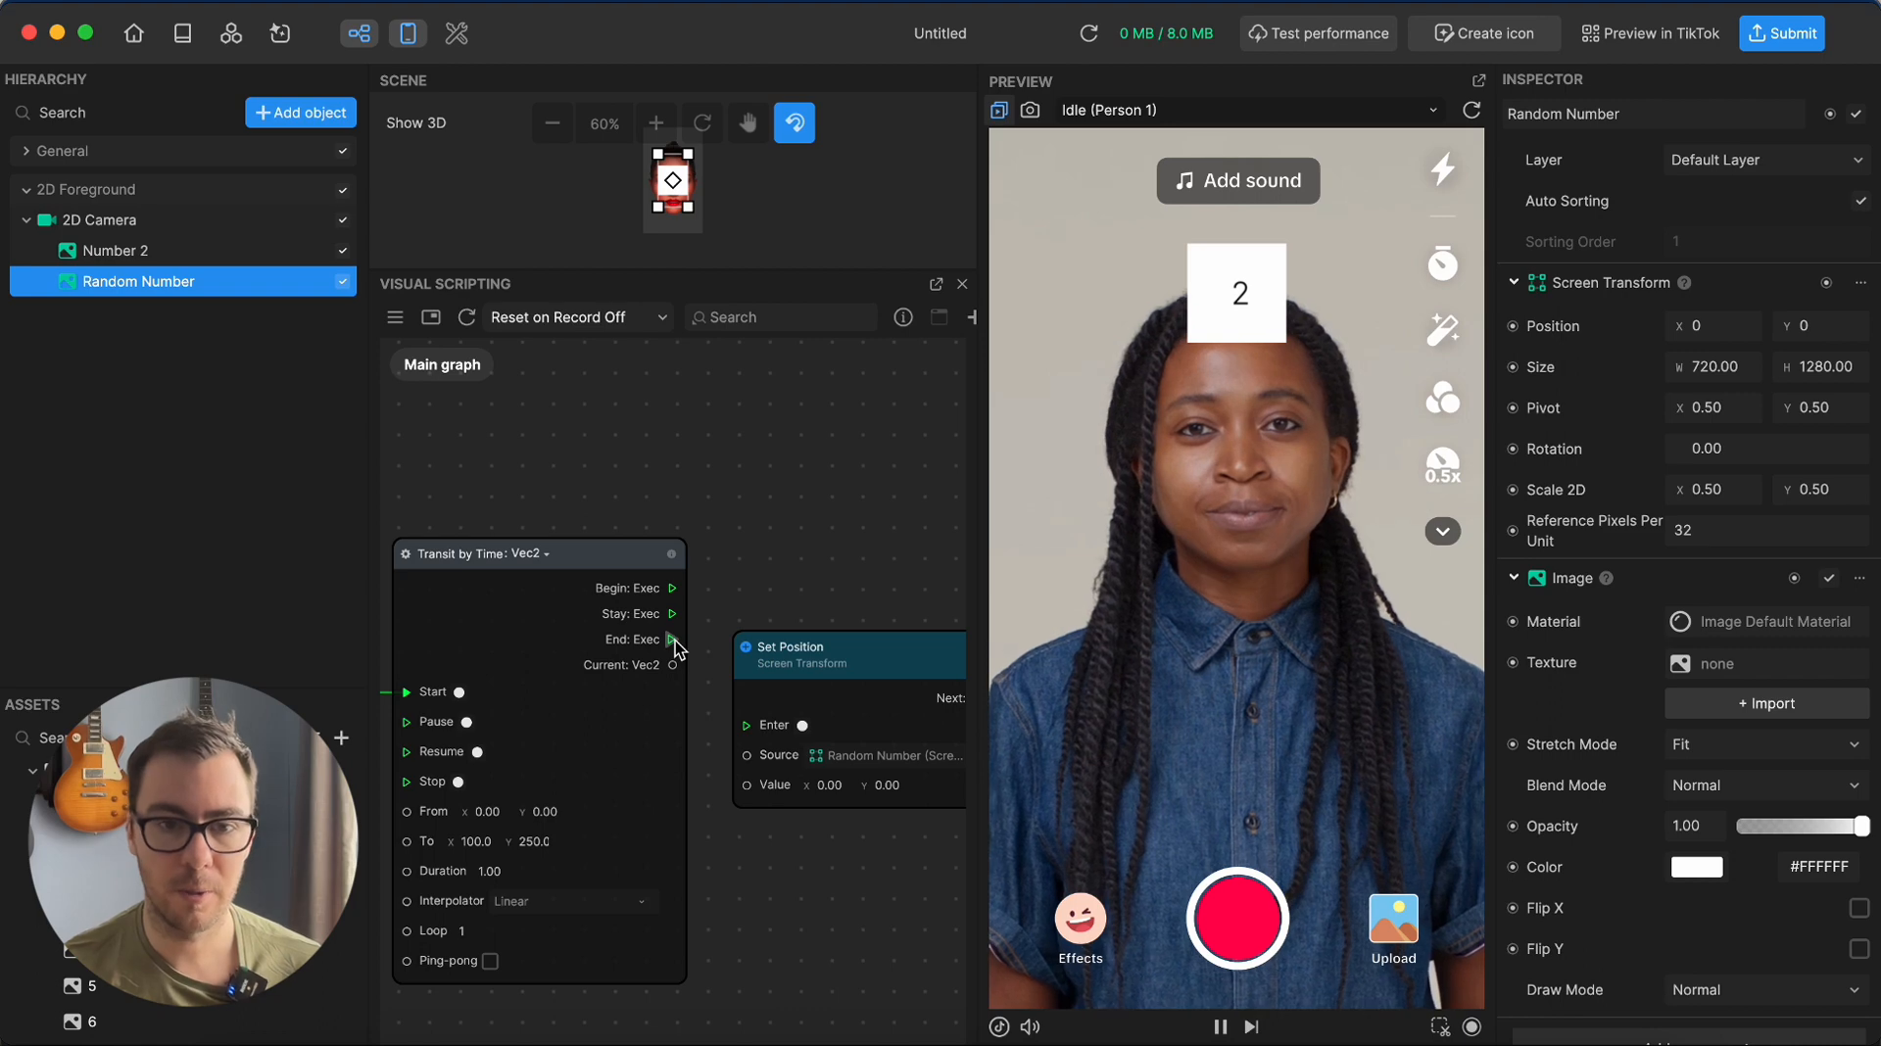
Read the Transit by Time node's built-in description, including its Loop and Ping-pong options and its Begin, Stay, End and Current outputs
click(672, 555)
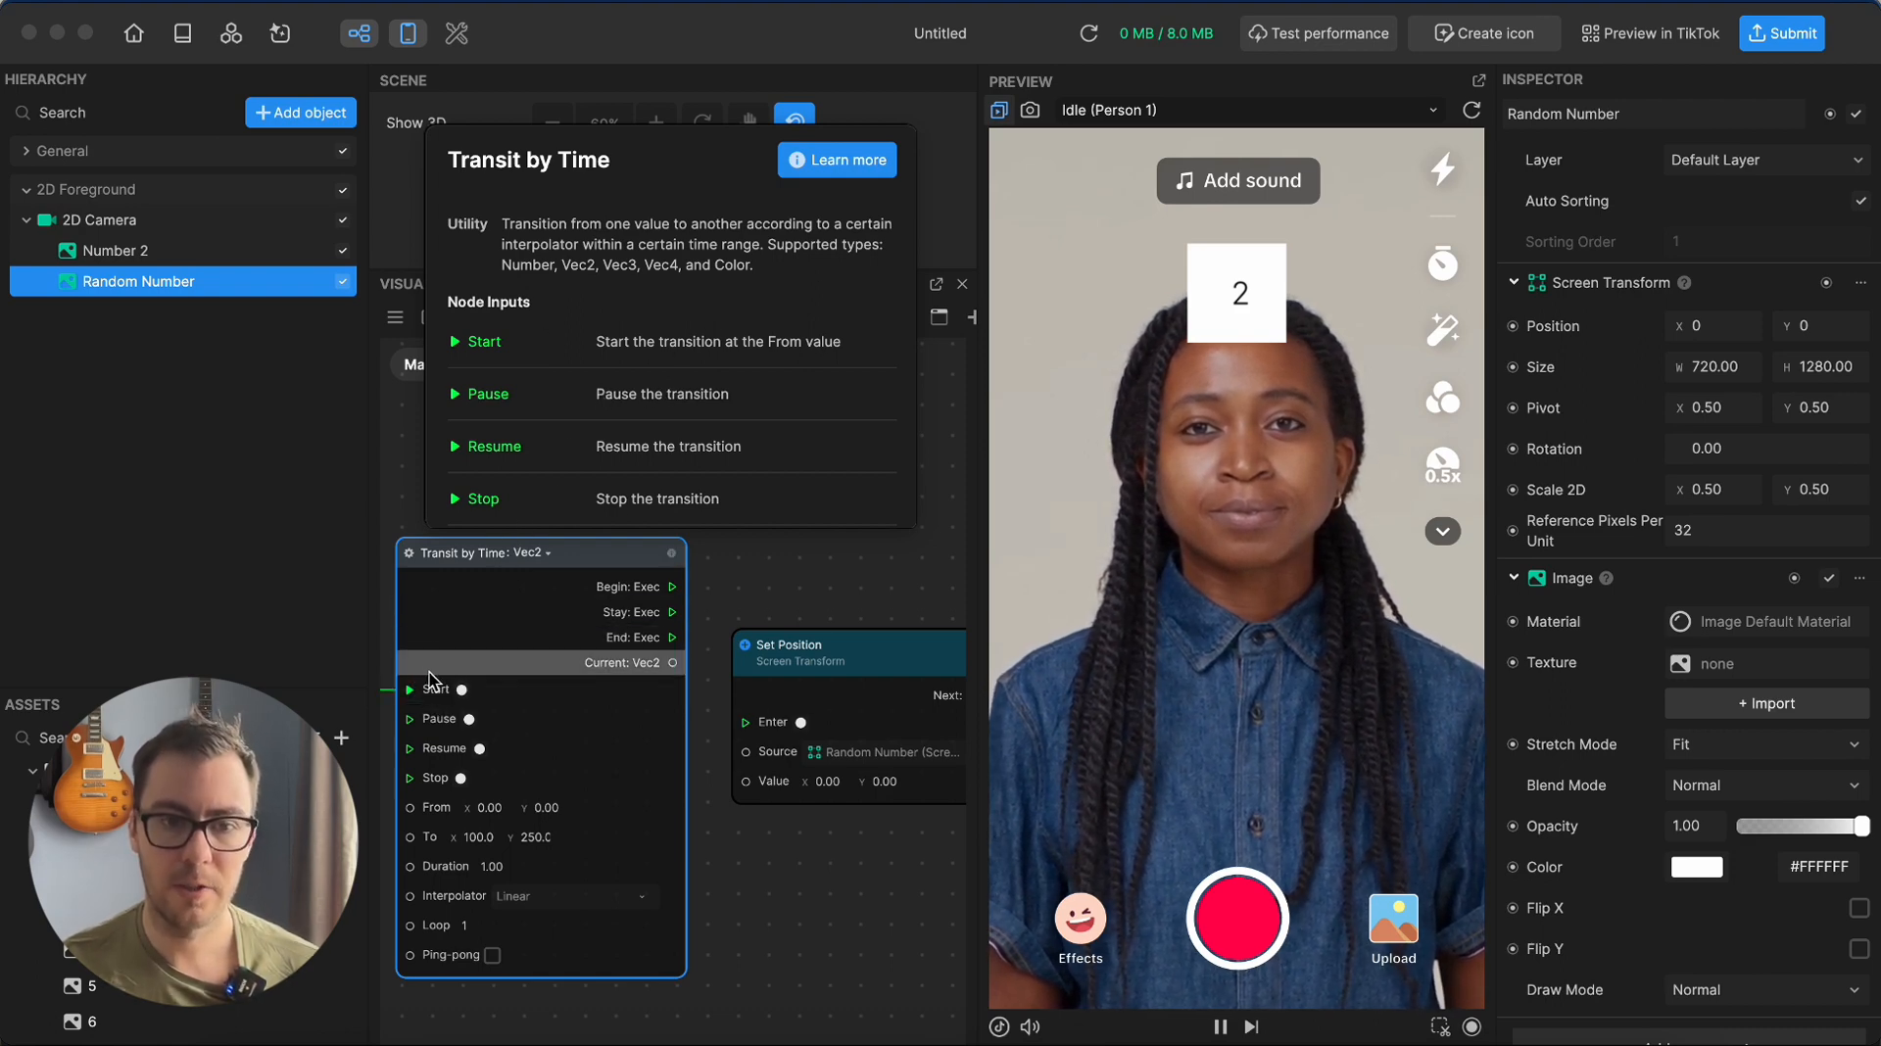
scroll(615, 468, down, 8)
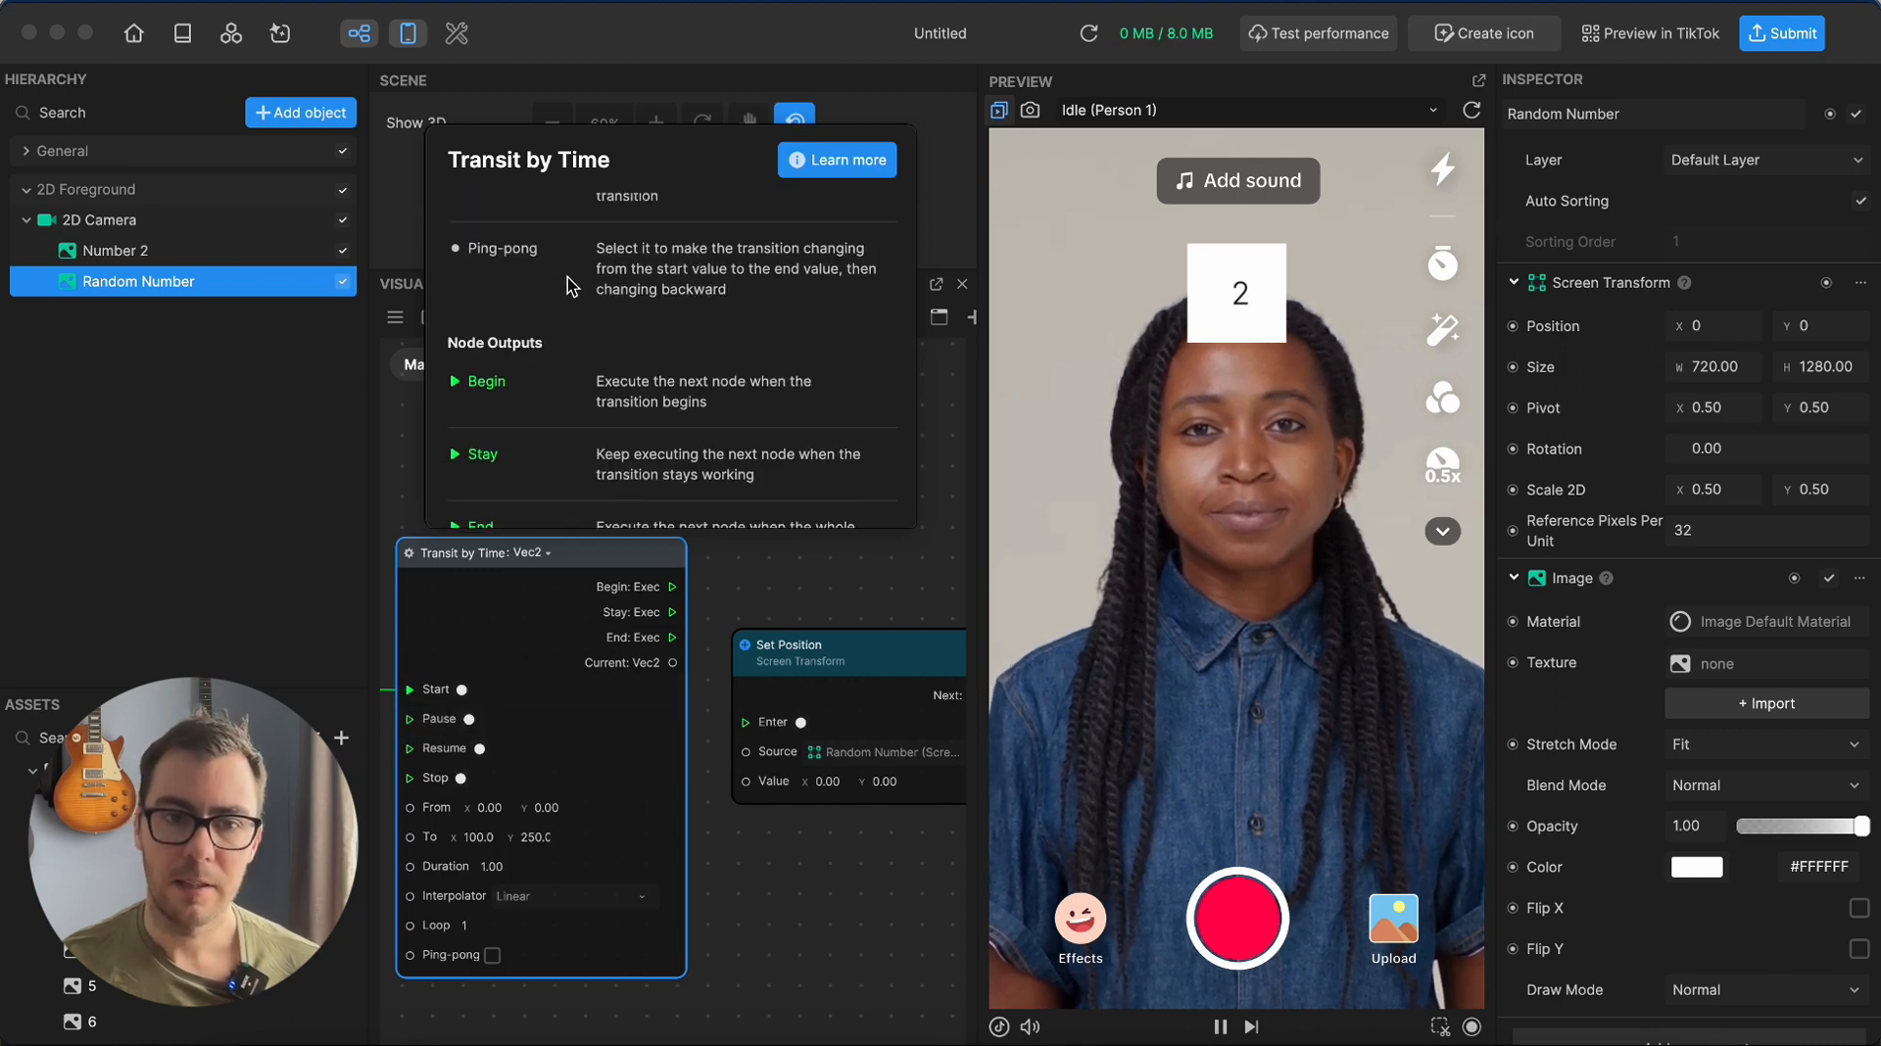
scroll(567, 279, up, 5)
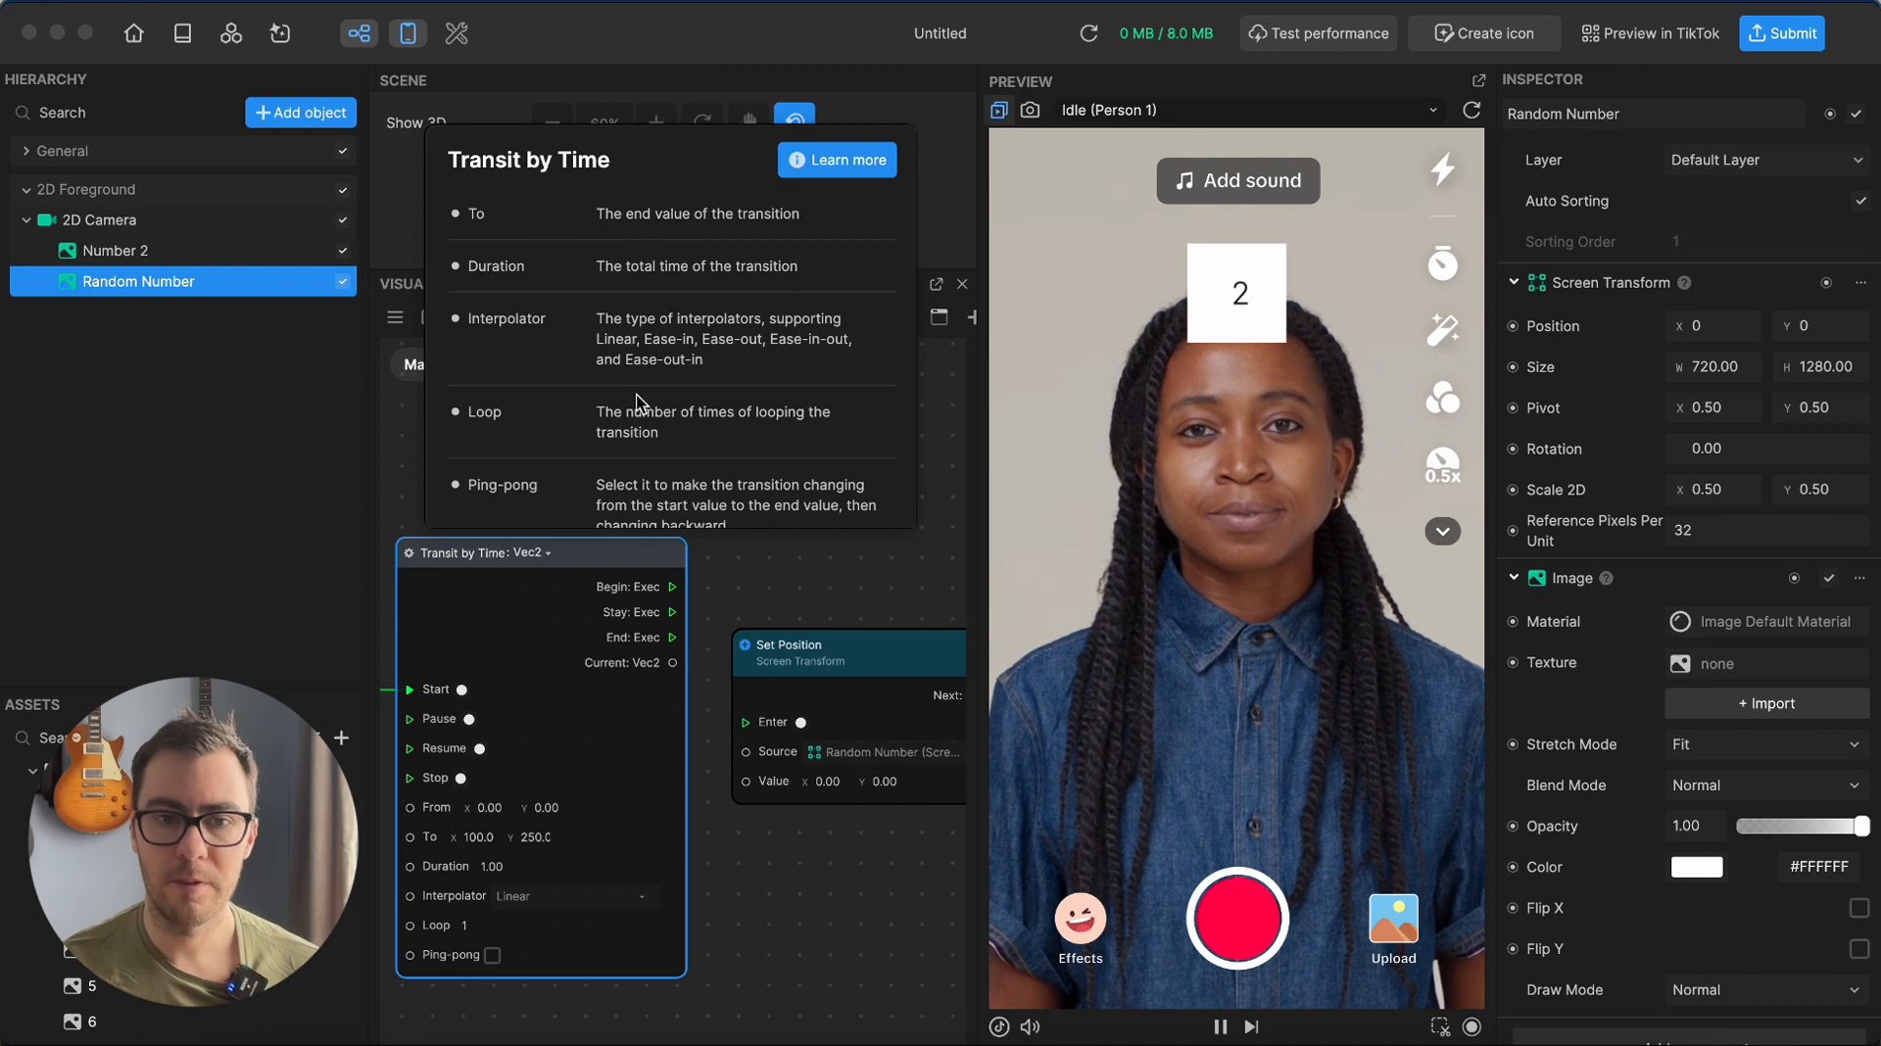
scroll(635, 398, down, 5)
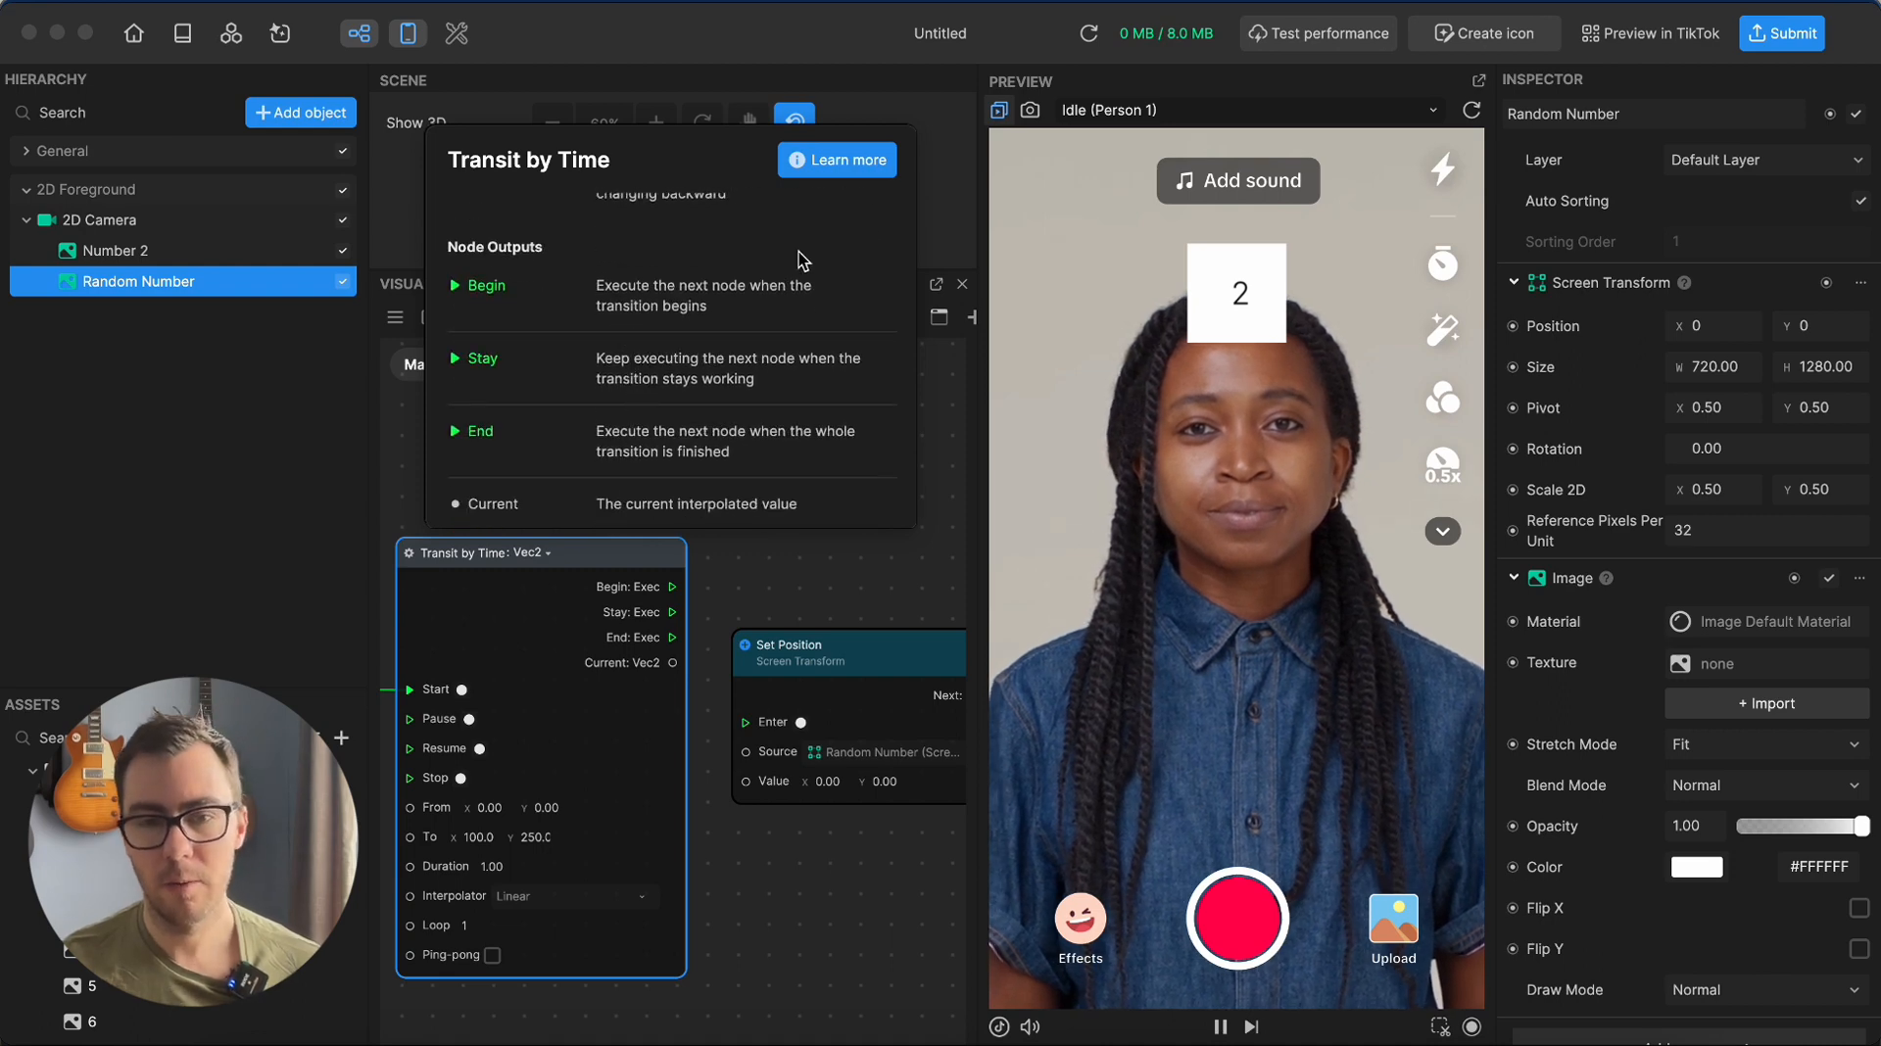
click(940, 446)
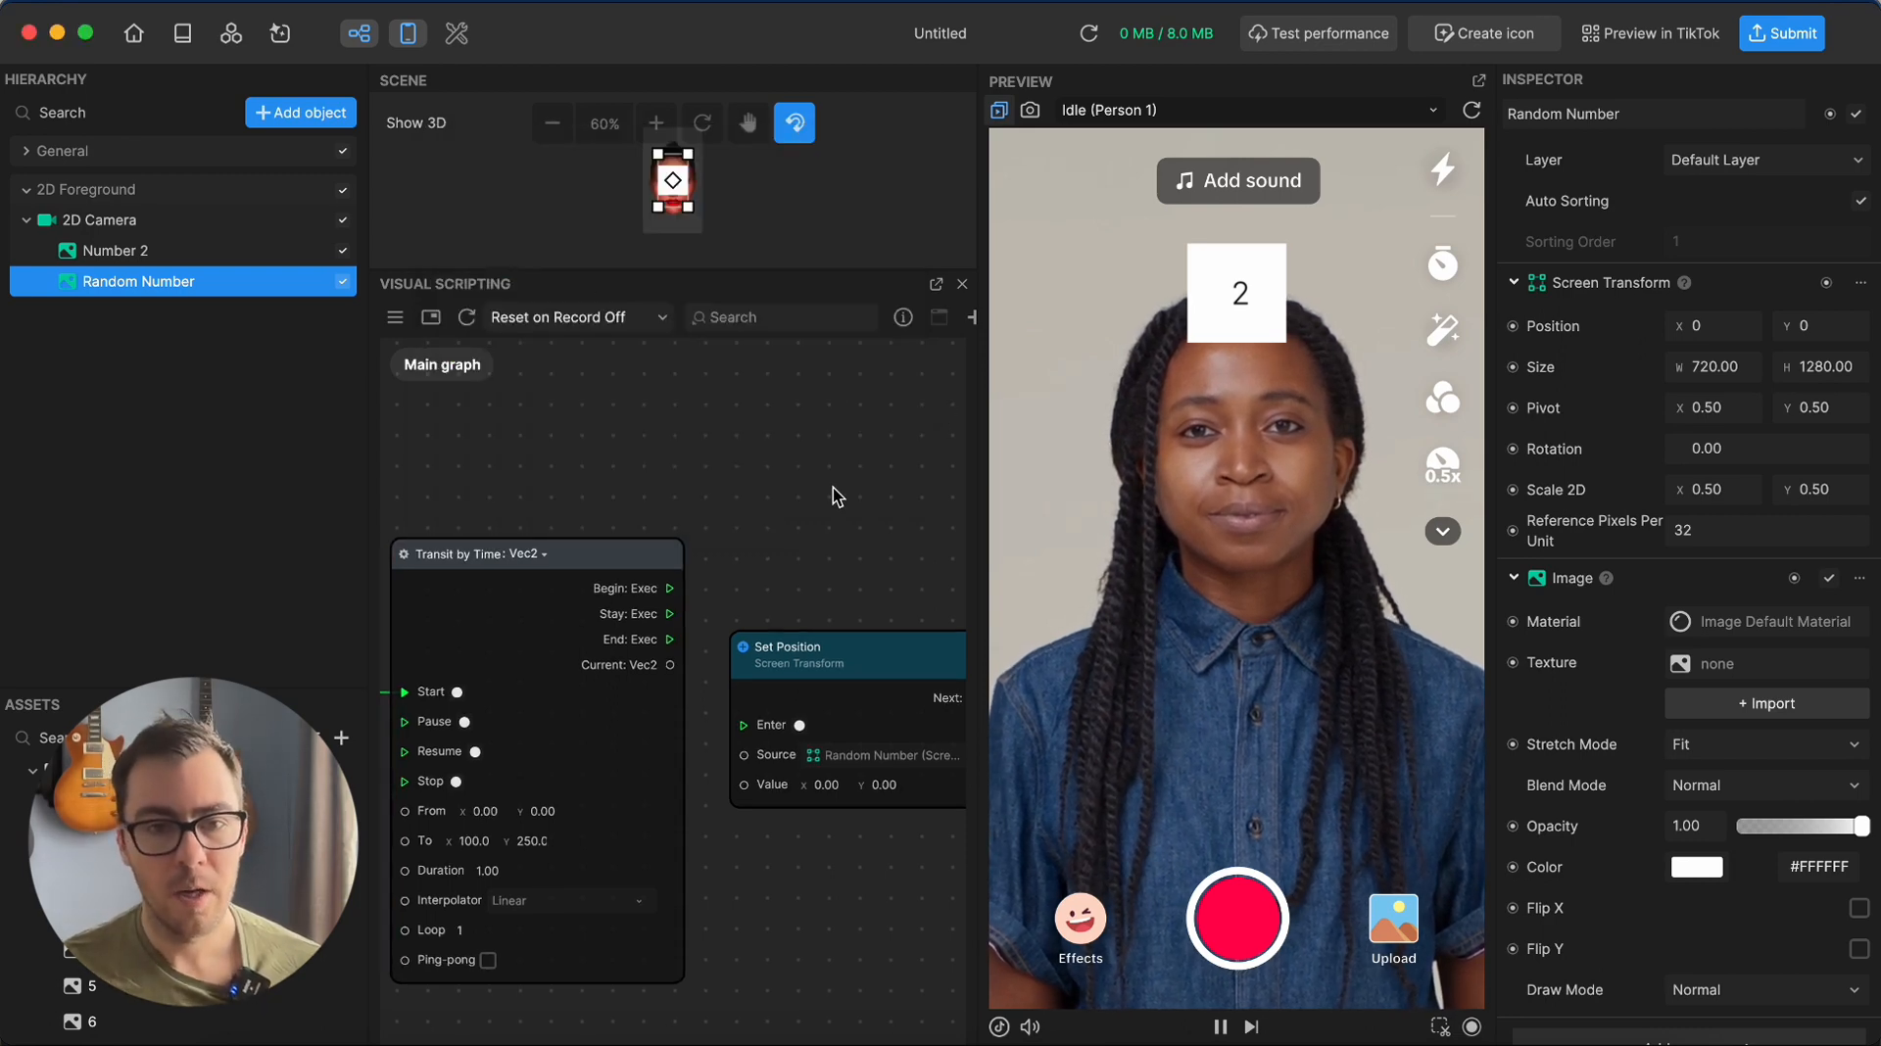
Connect the Transit by Time node's Stay output to Set Position's Enter and its Current output to Set Position's Value
drag(799, 669, 792, 569)
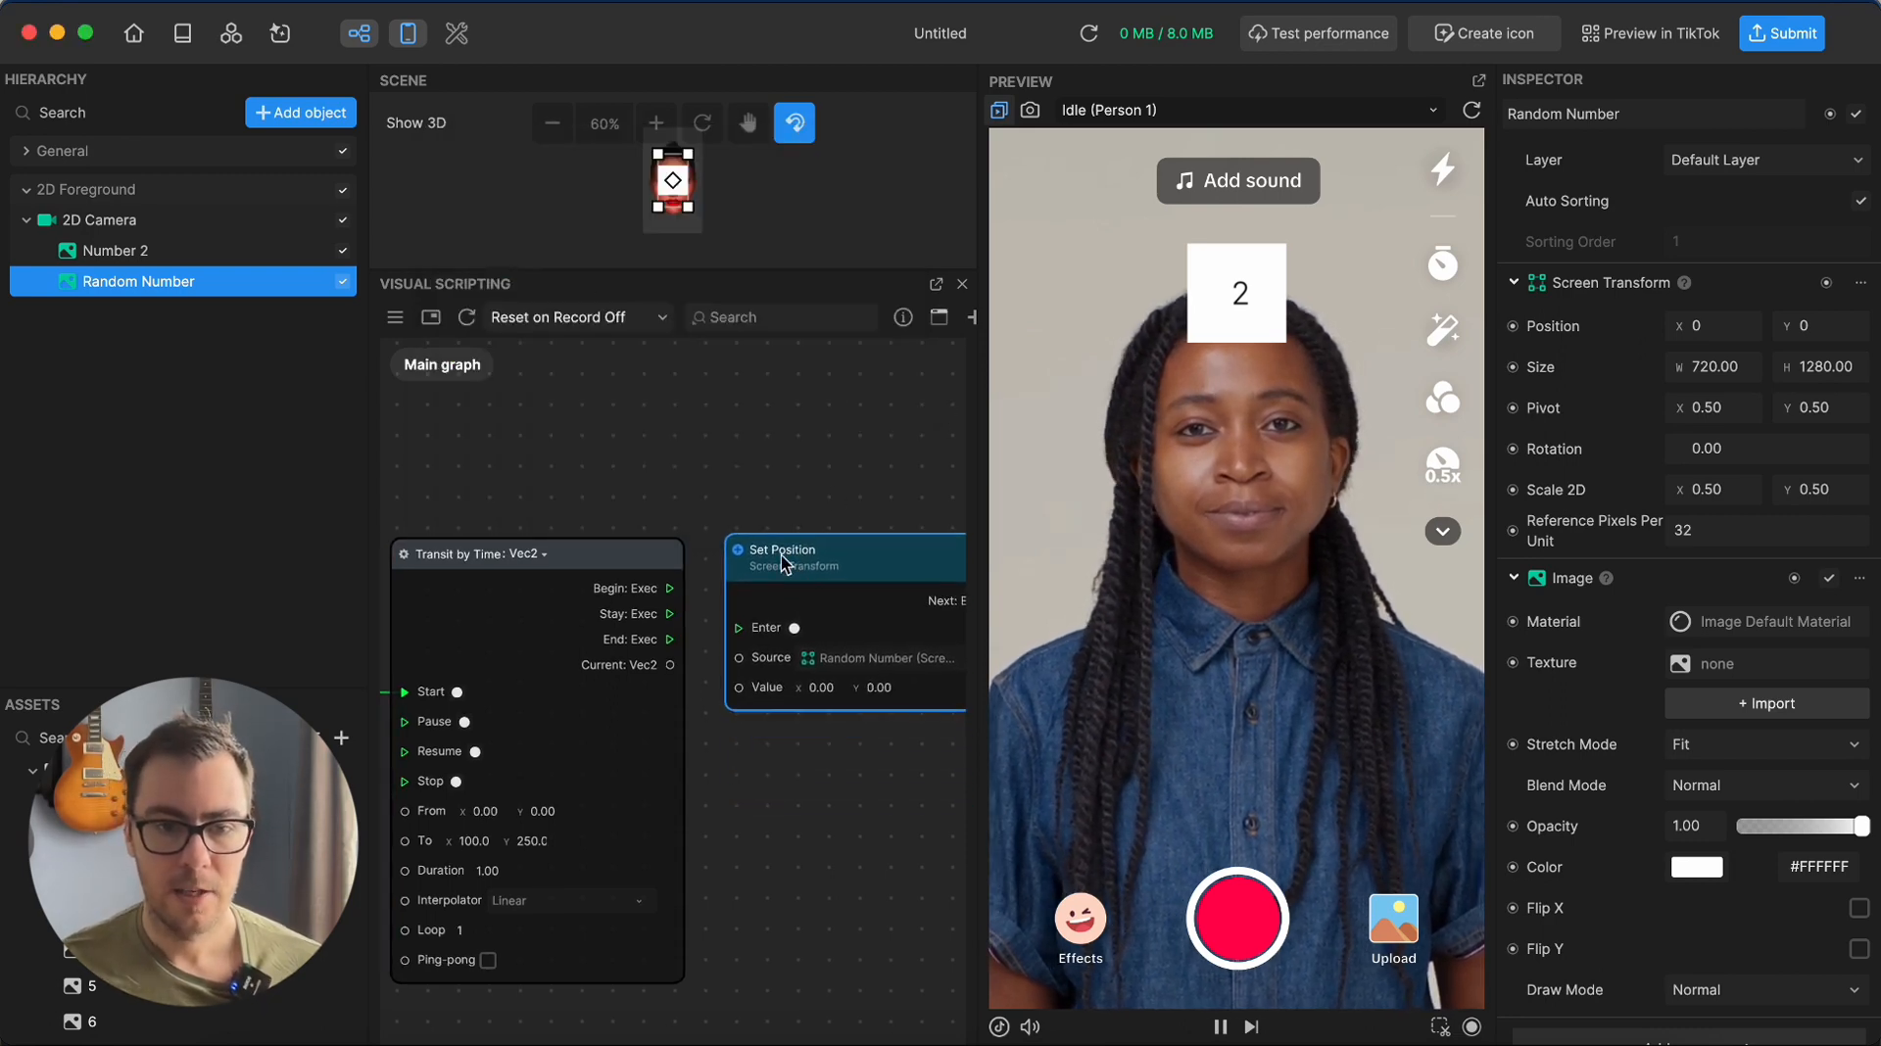
scroll(668, 478, left, 2)
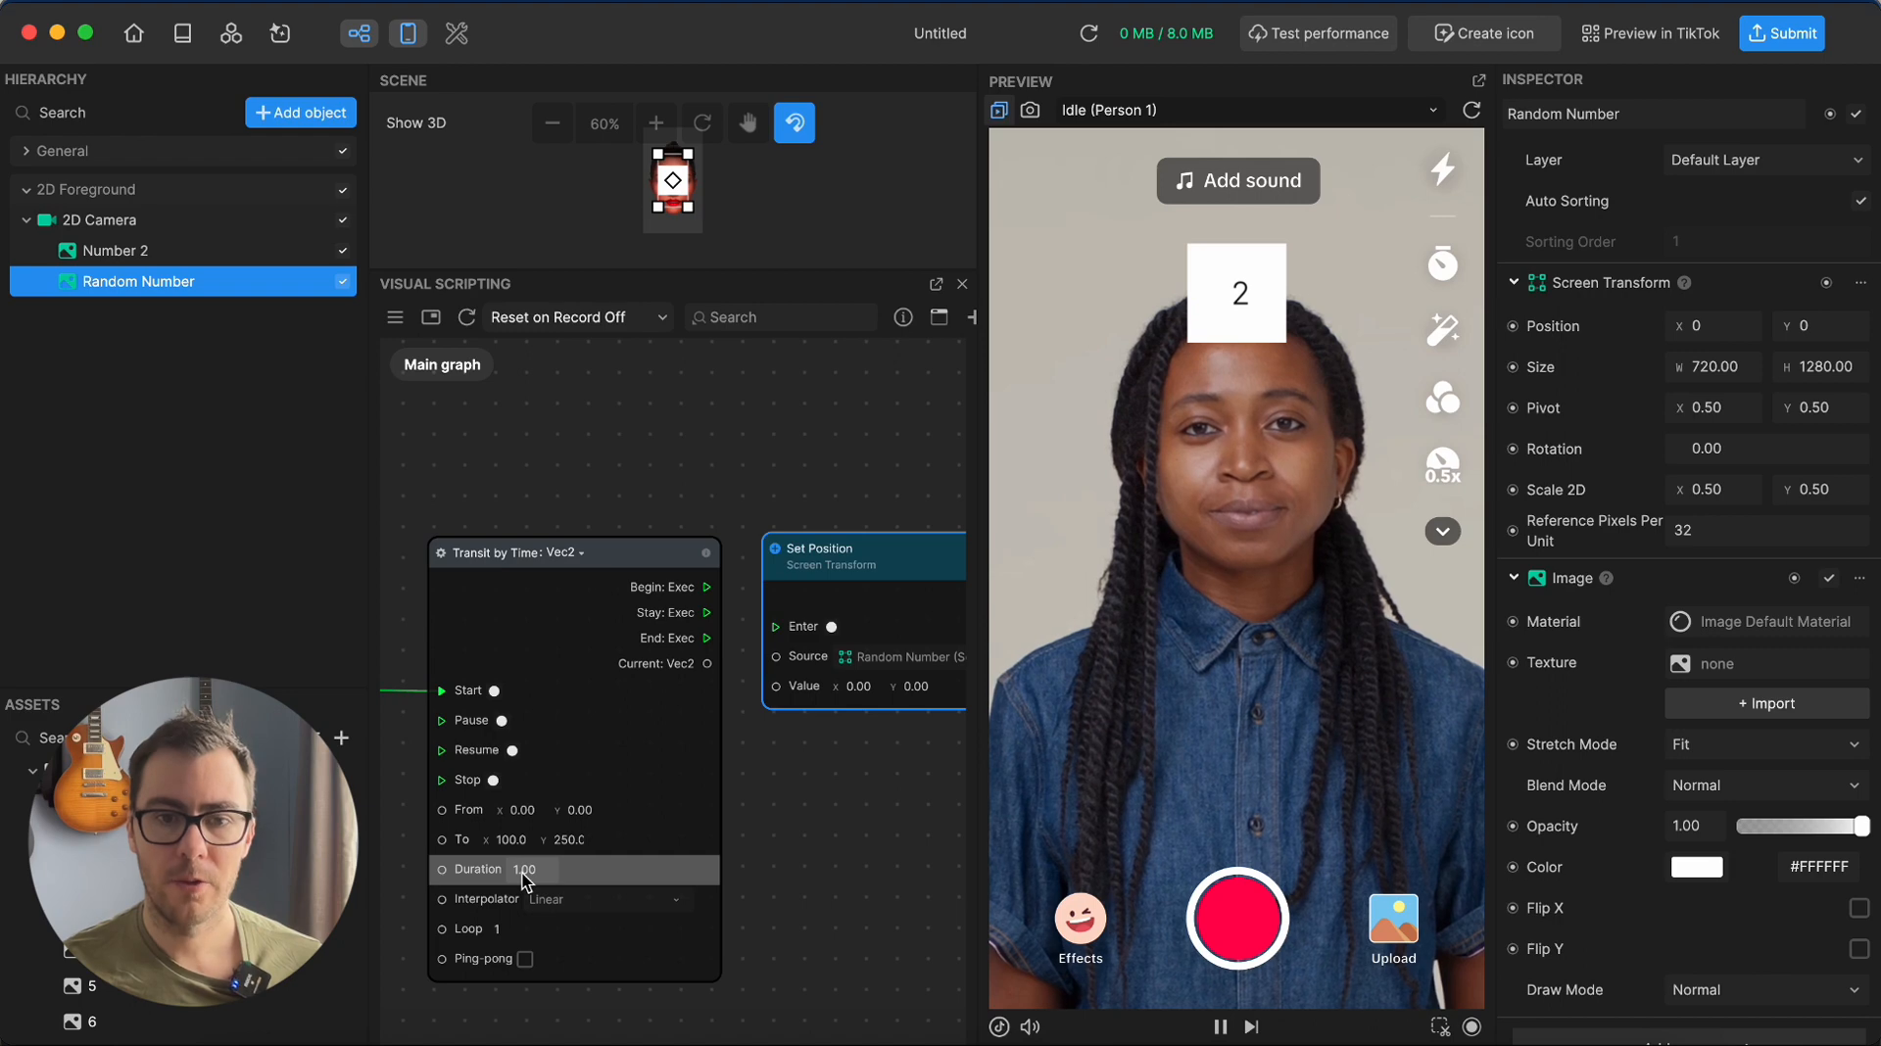
scroll(669, 529, right, 5)
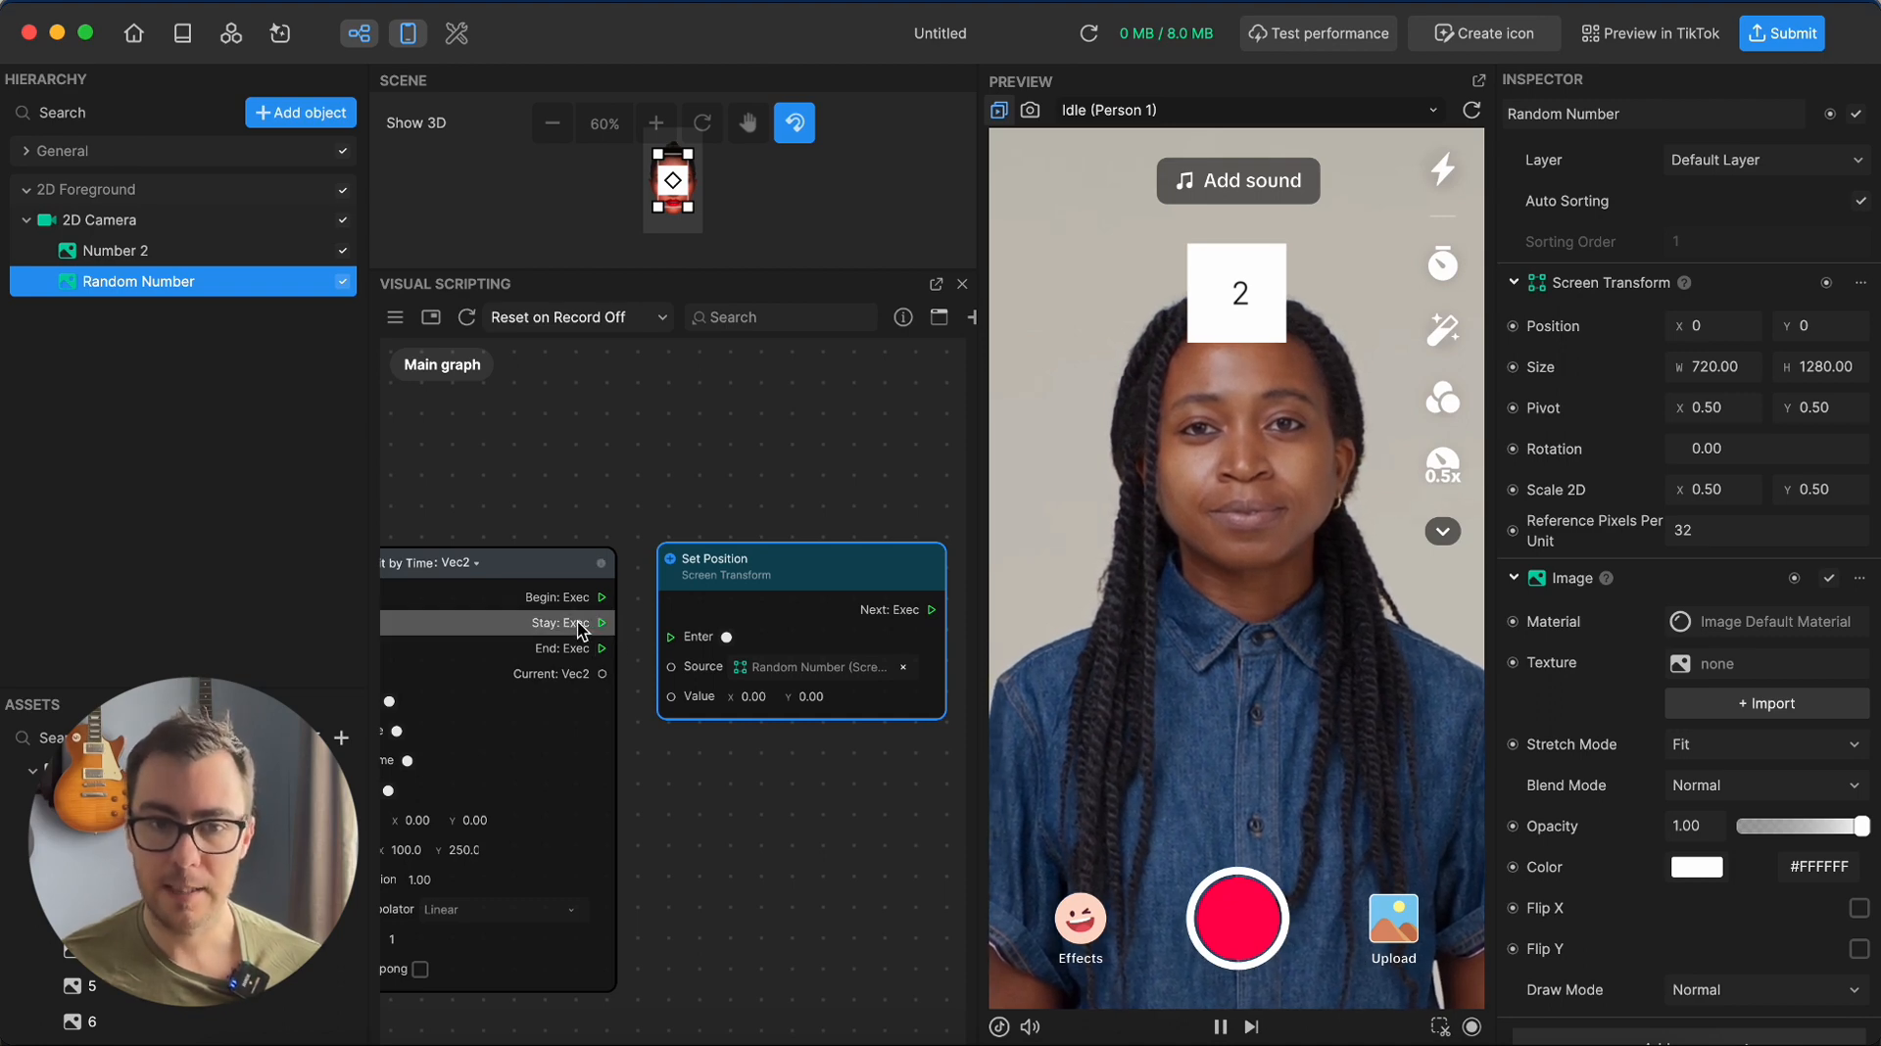
drag(602, 625, 670, 637)
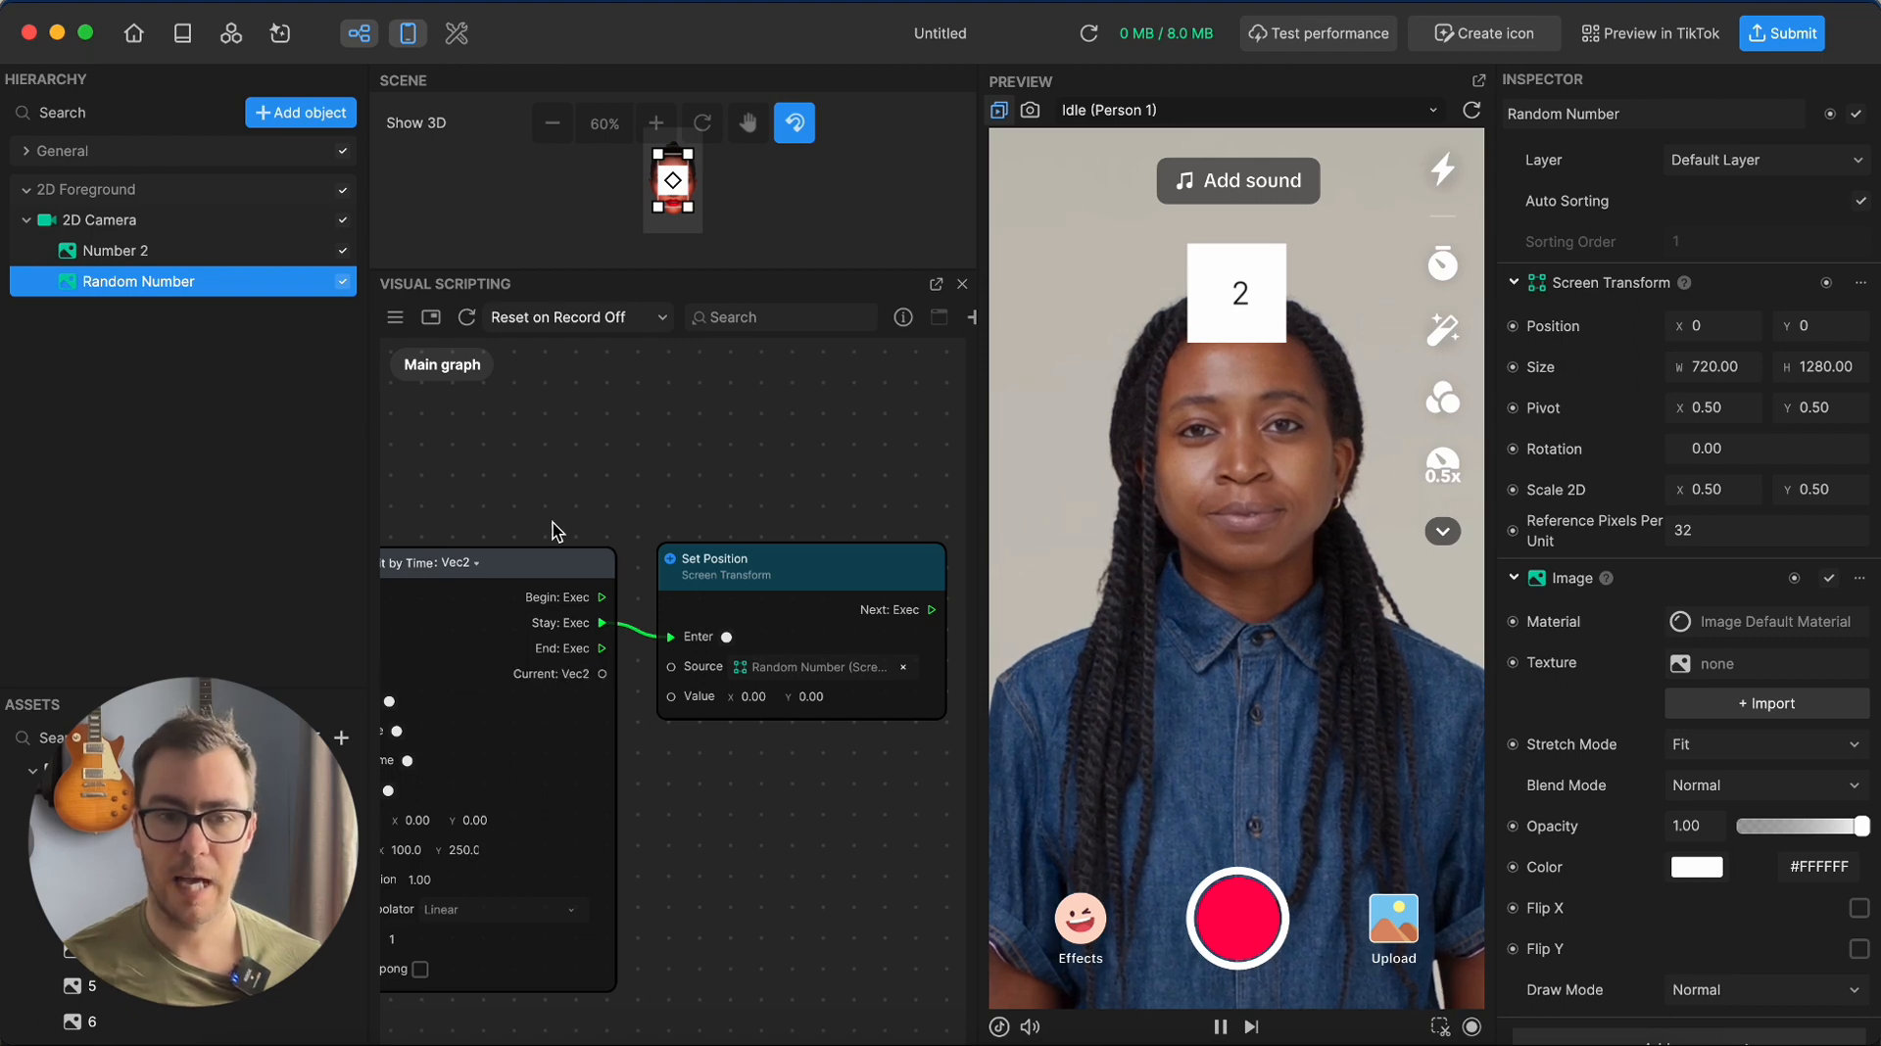
drag(554, 525, 623, 495)
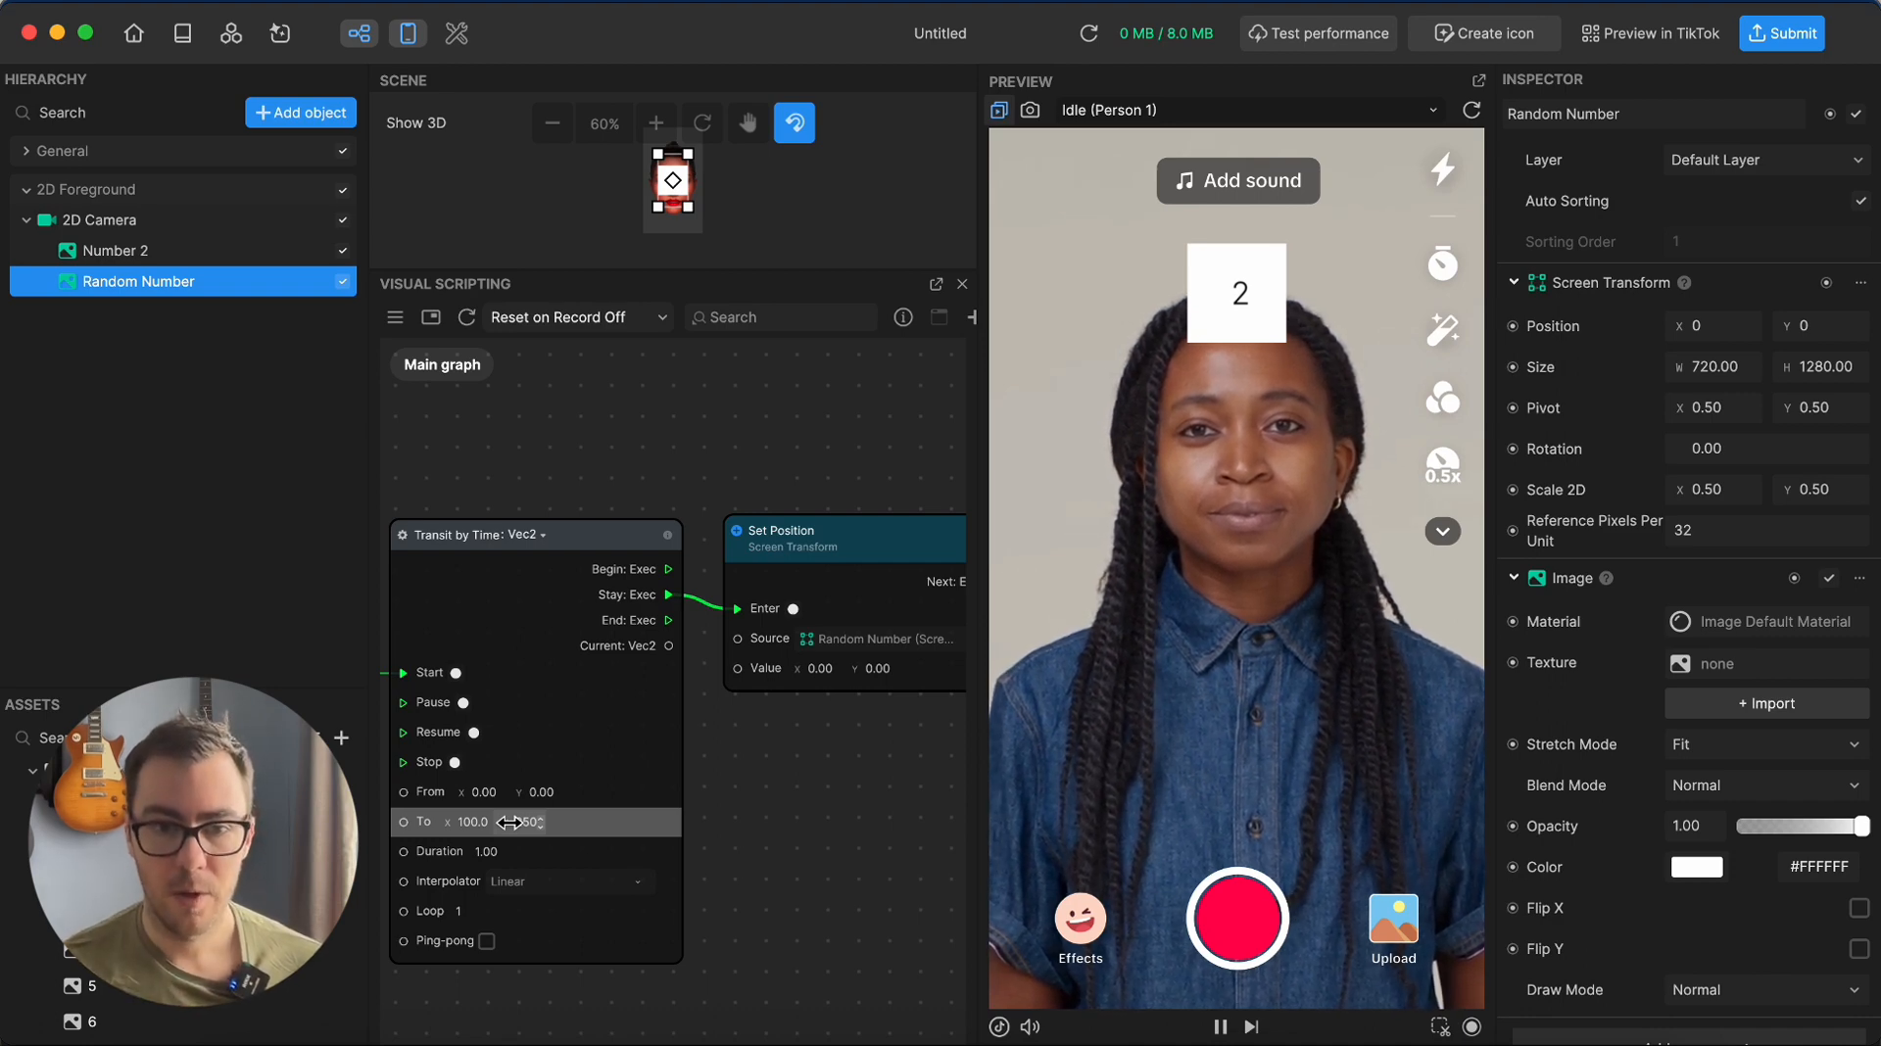
drag(669, 645, 737, 670)
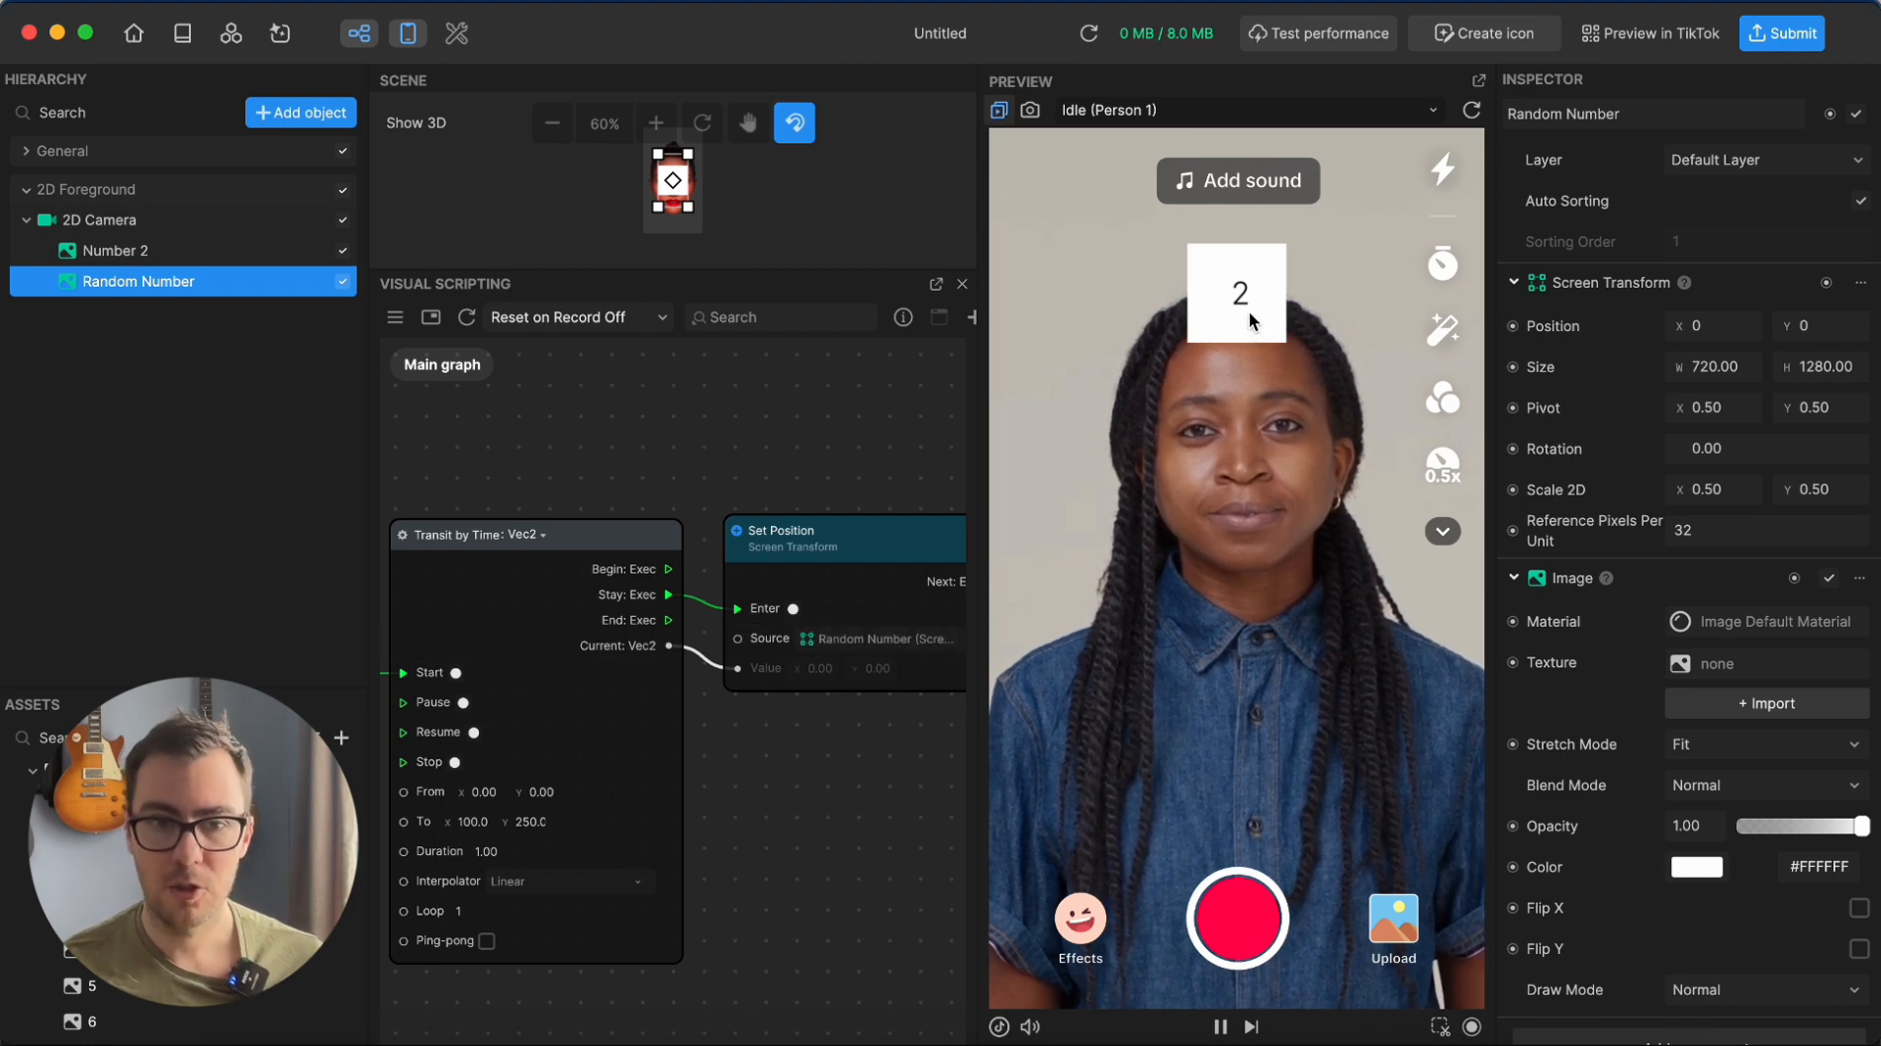
Enable Ping-pong on the Transit by Time node
scroll(768, 433, left, 8)
drag(636, 463, 844, 596)
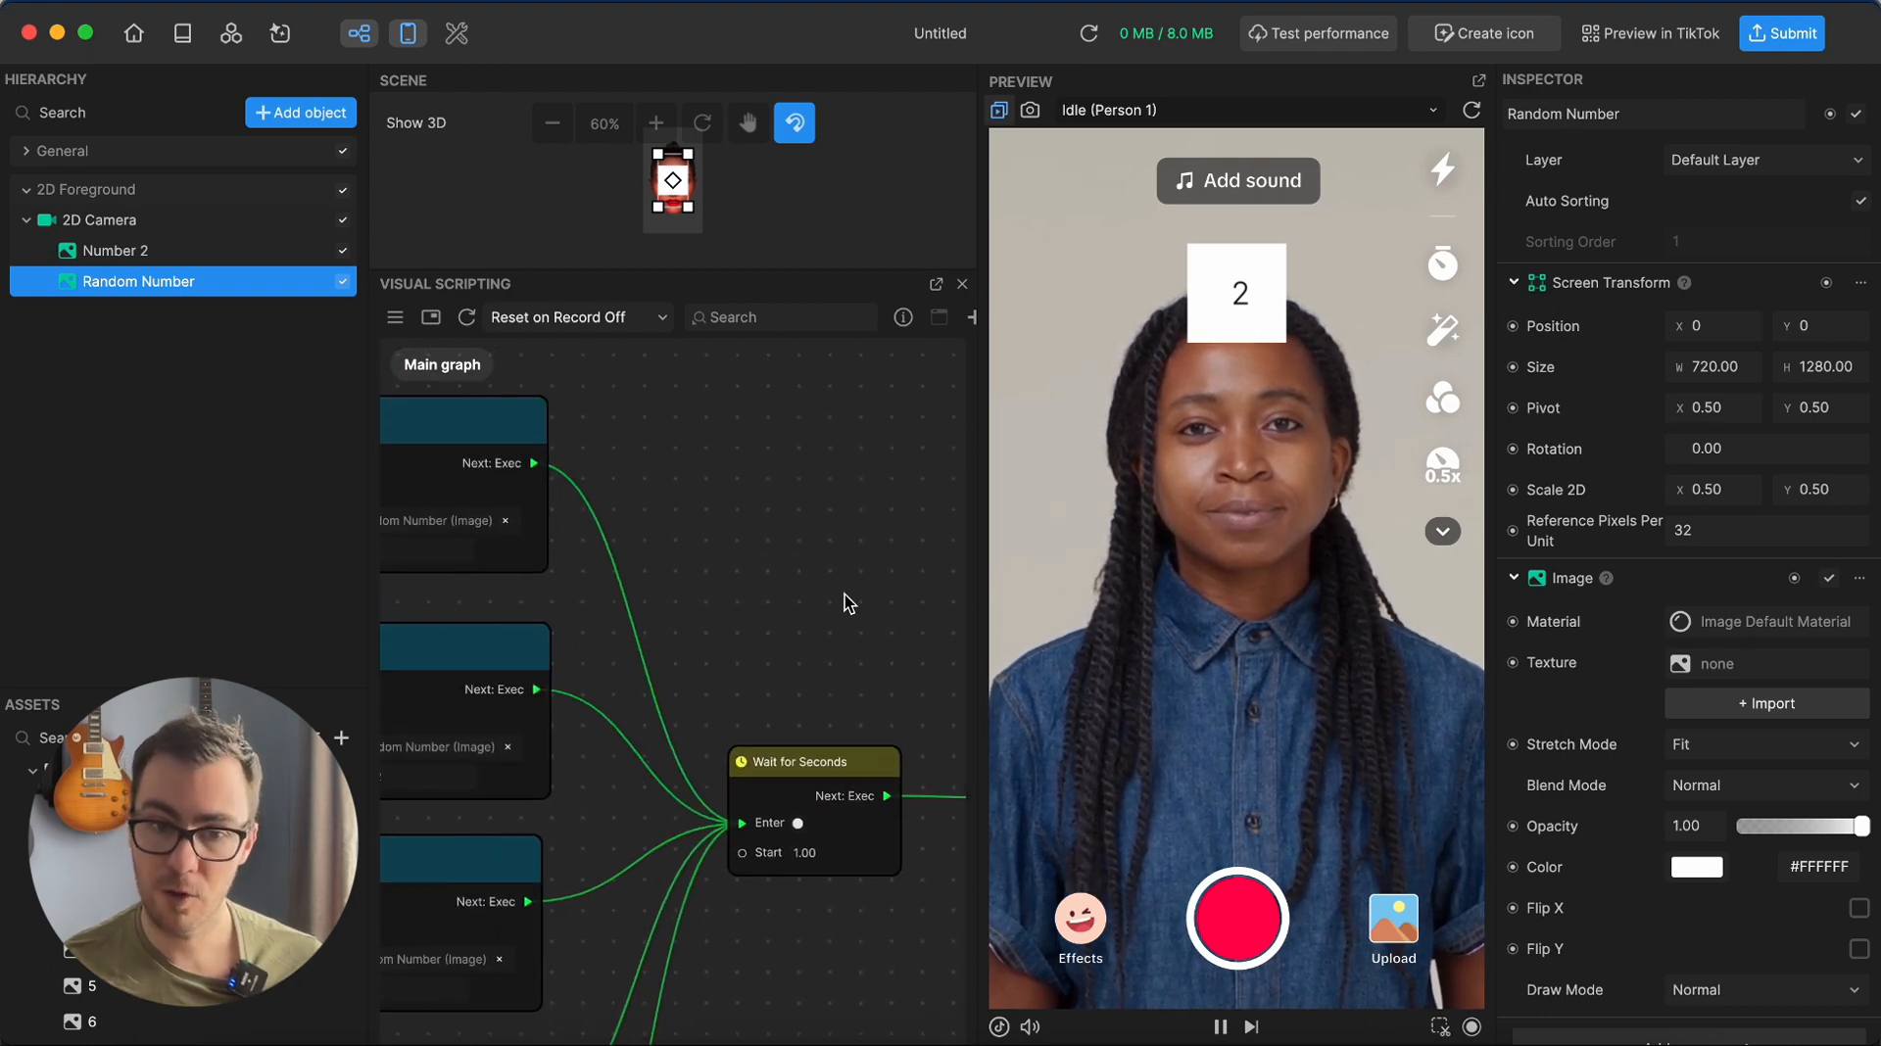
scroll(784, 602, down, 5)
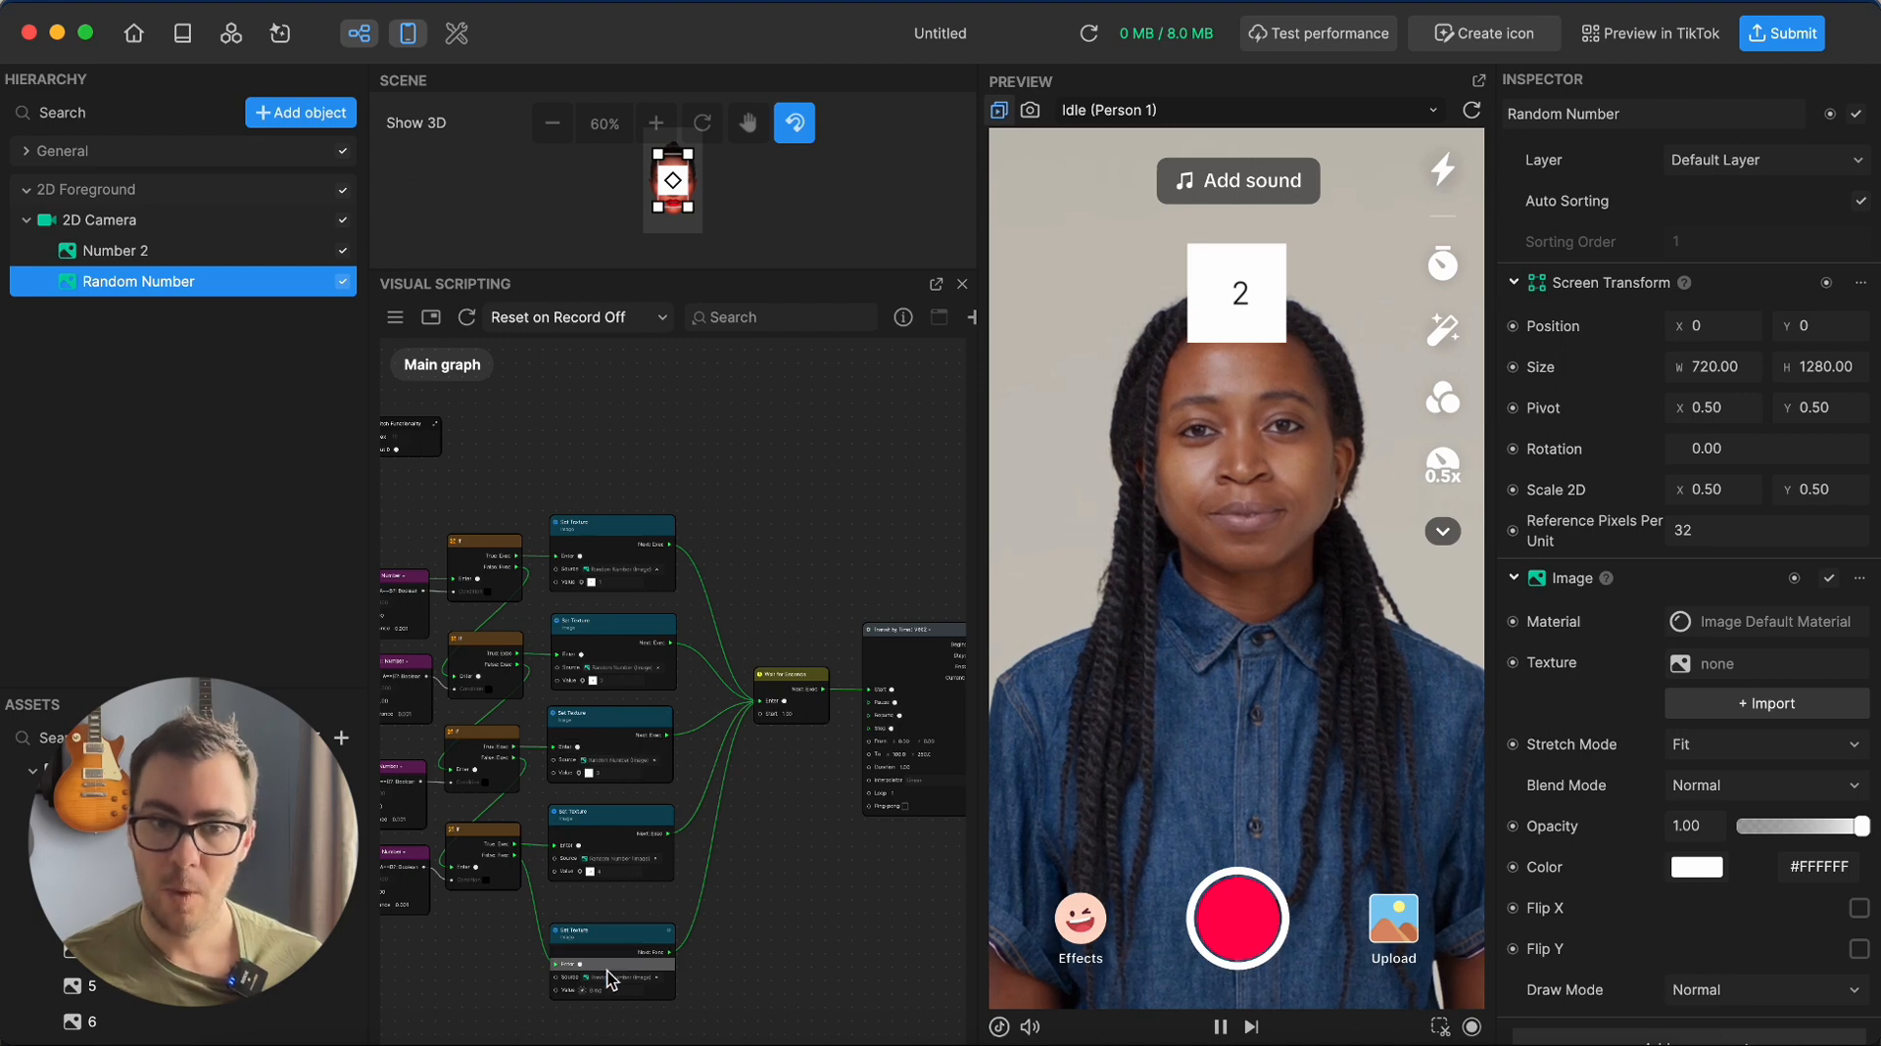
scroll(813, 784, right, 4)
scroll(654, 761, up, 5)
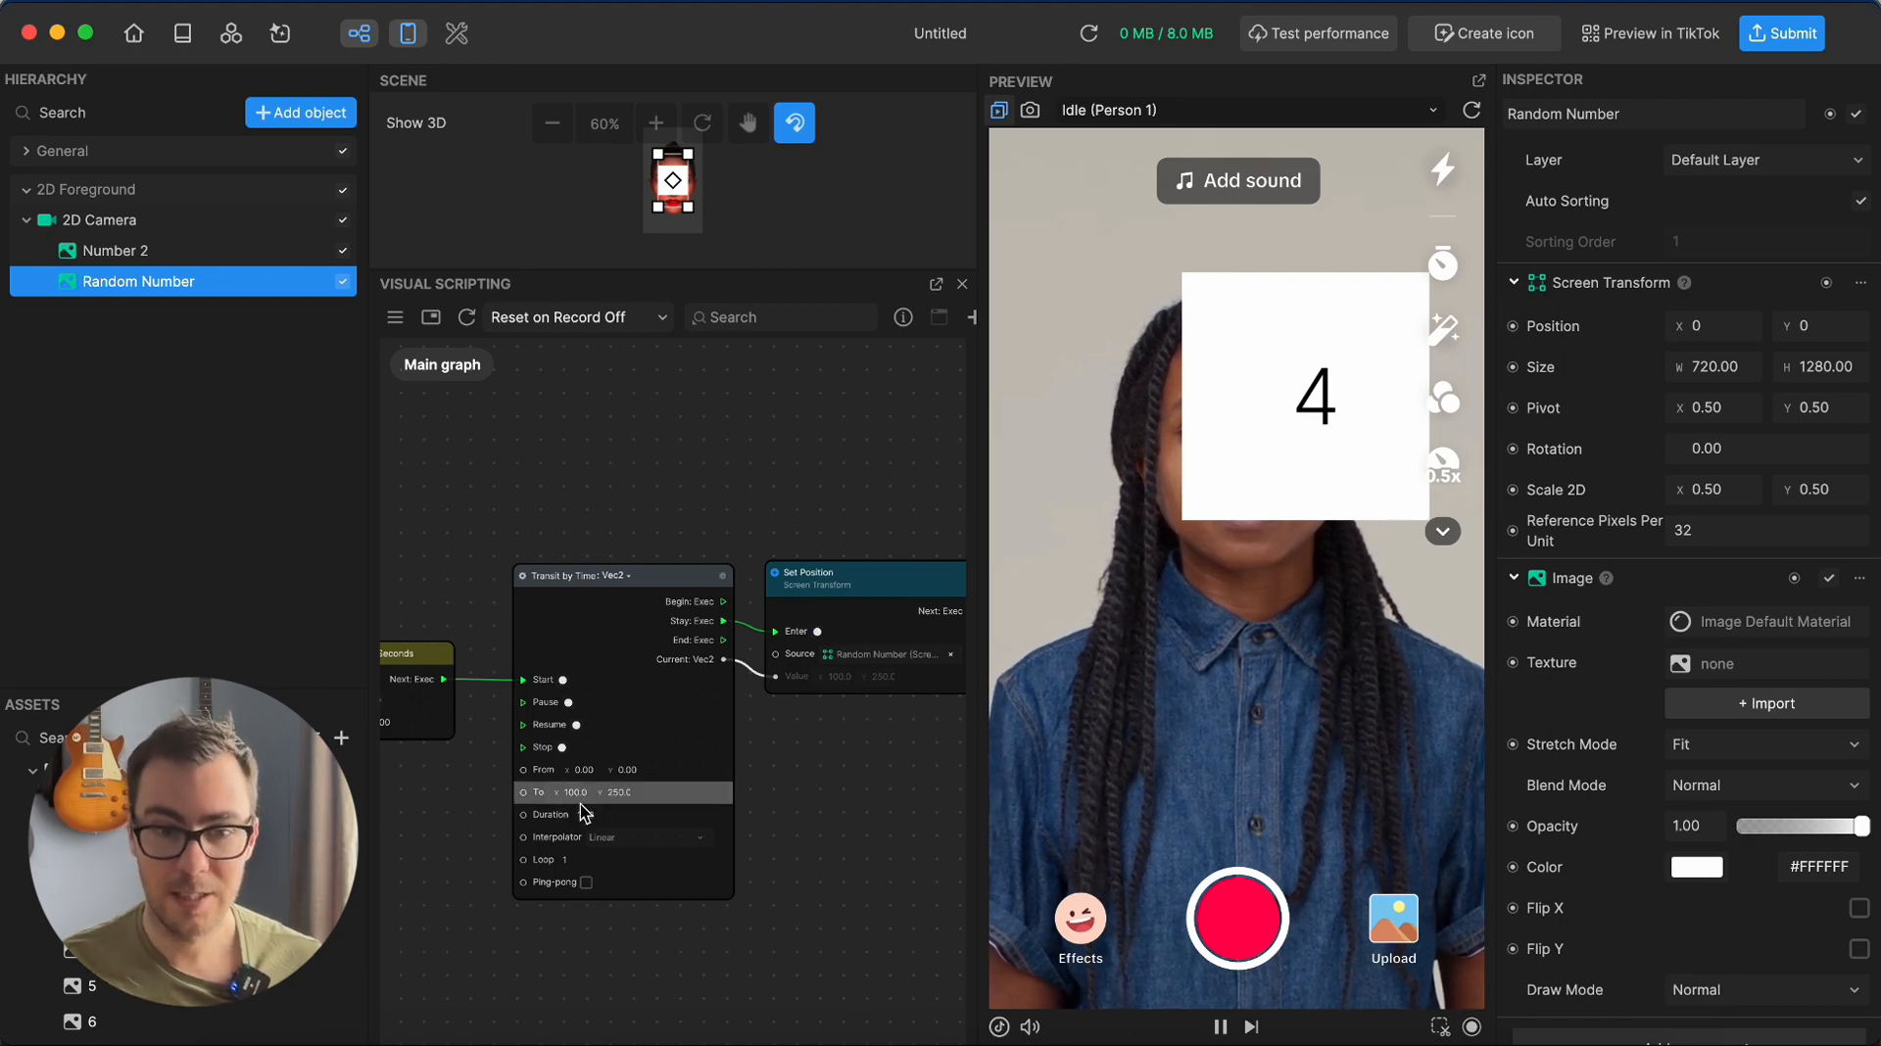
scroll(579, 808, up, 3)
scroll(603, 846, up, 2)
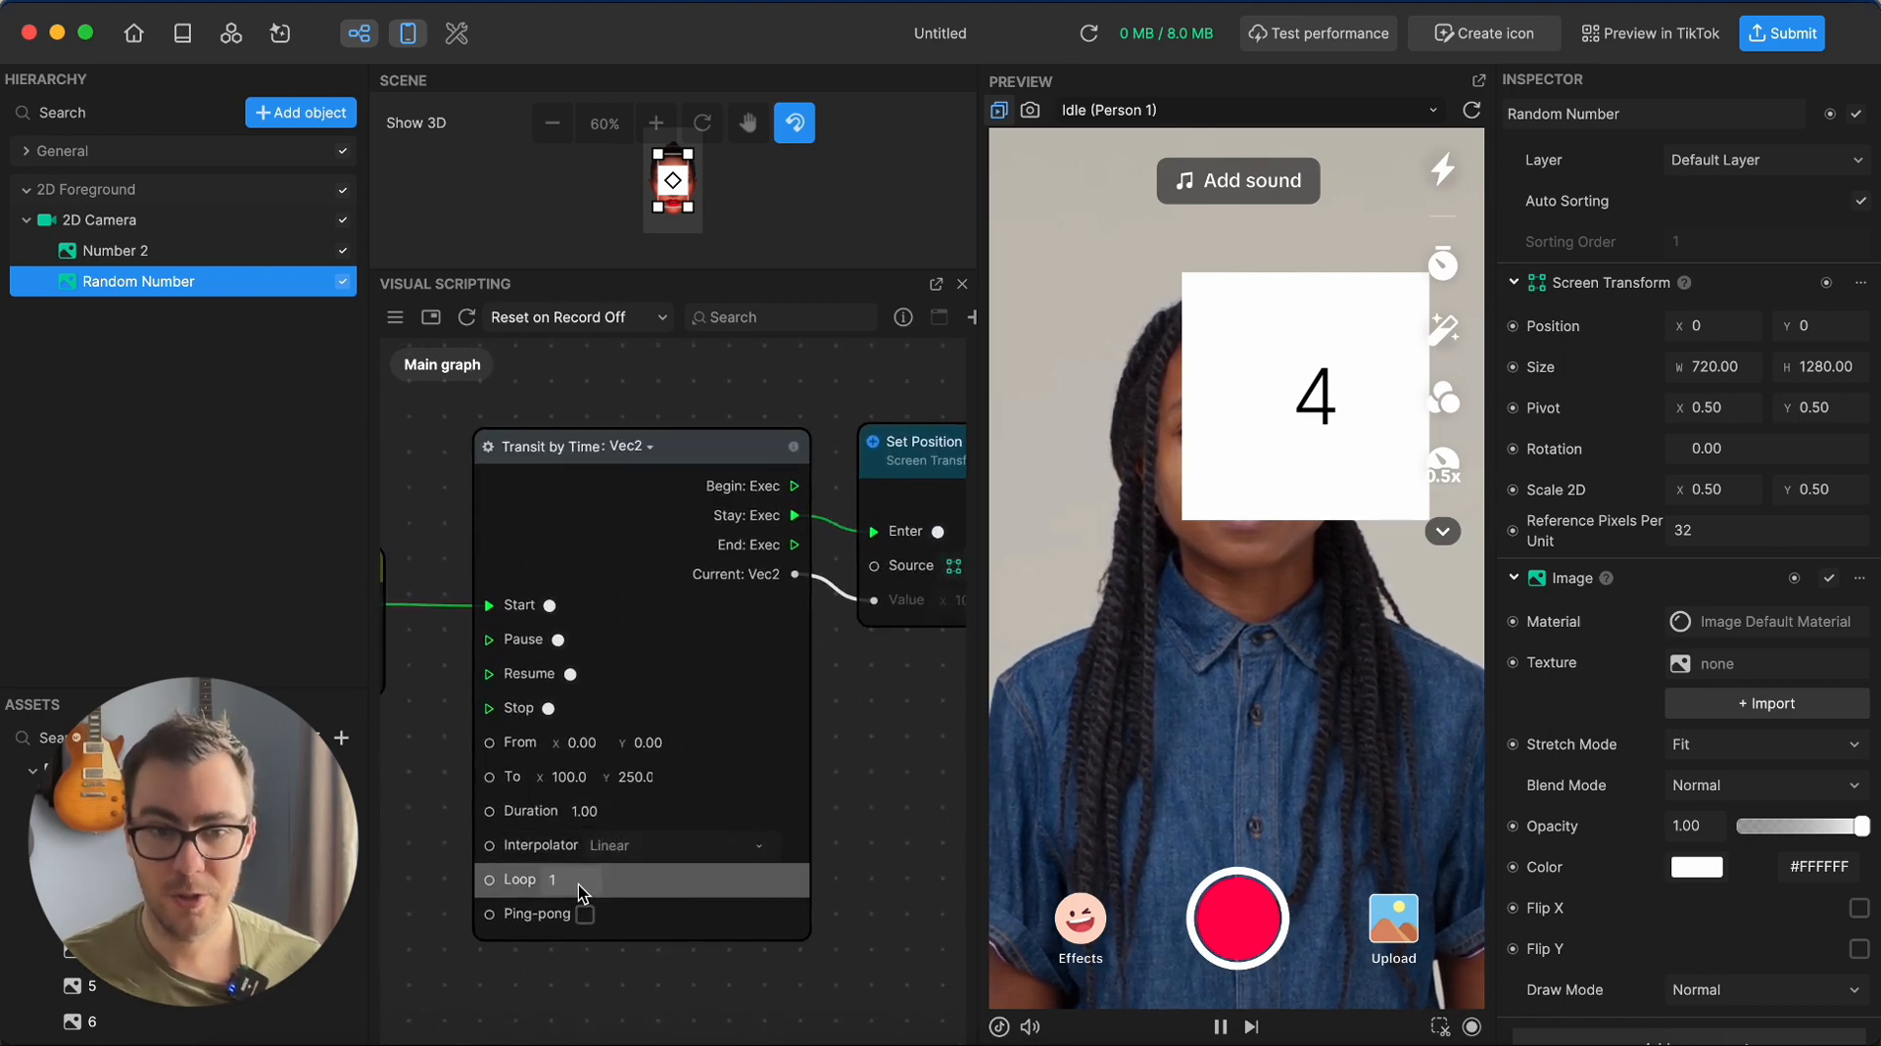
scroll(585, 911, down, 2)
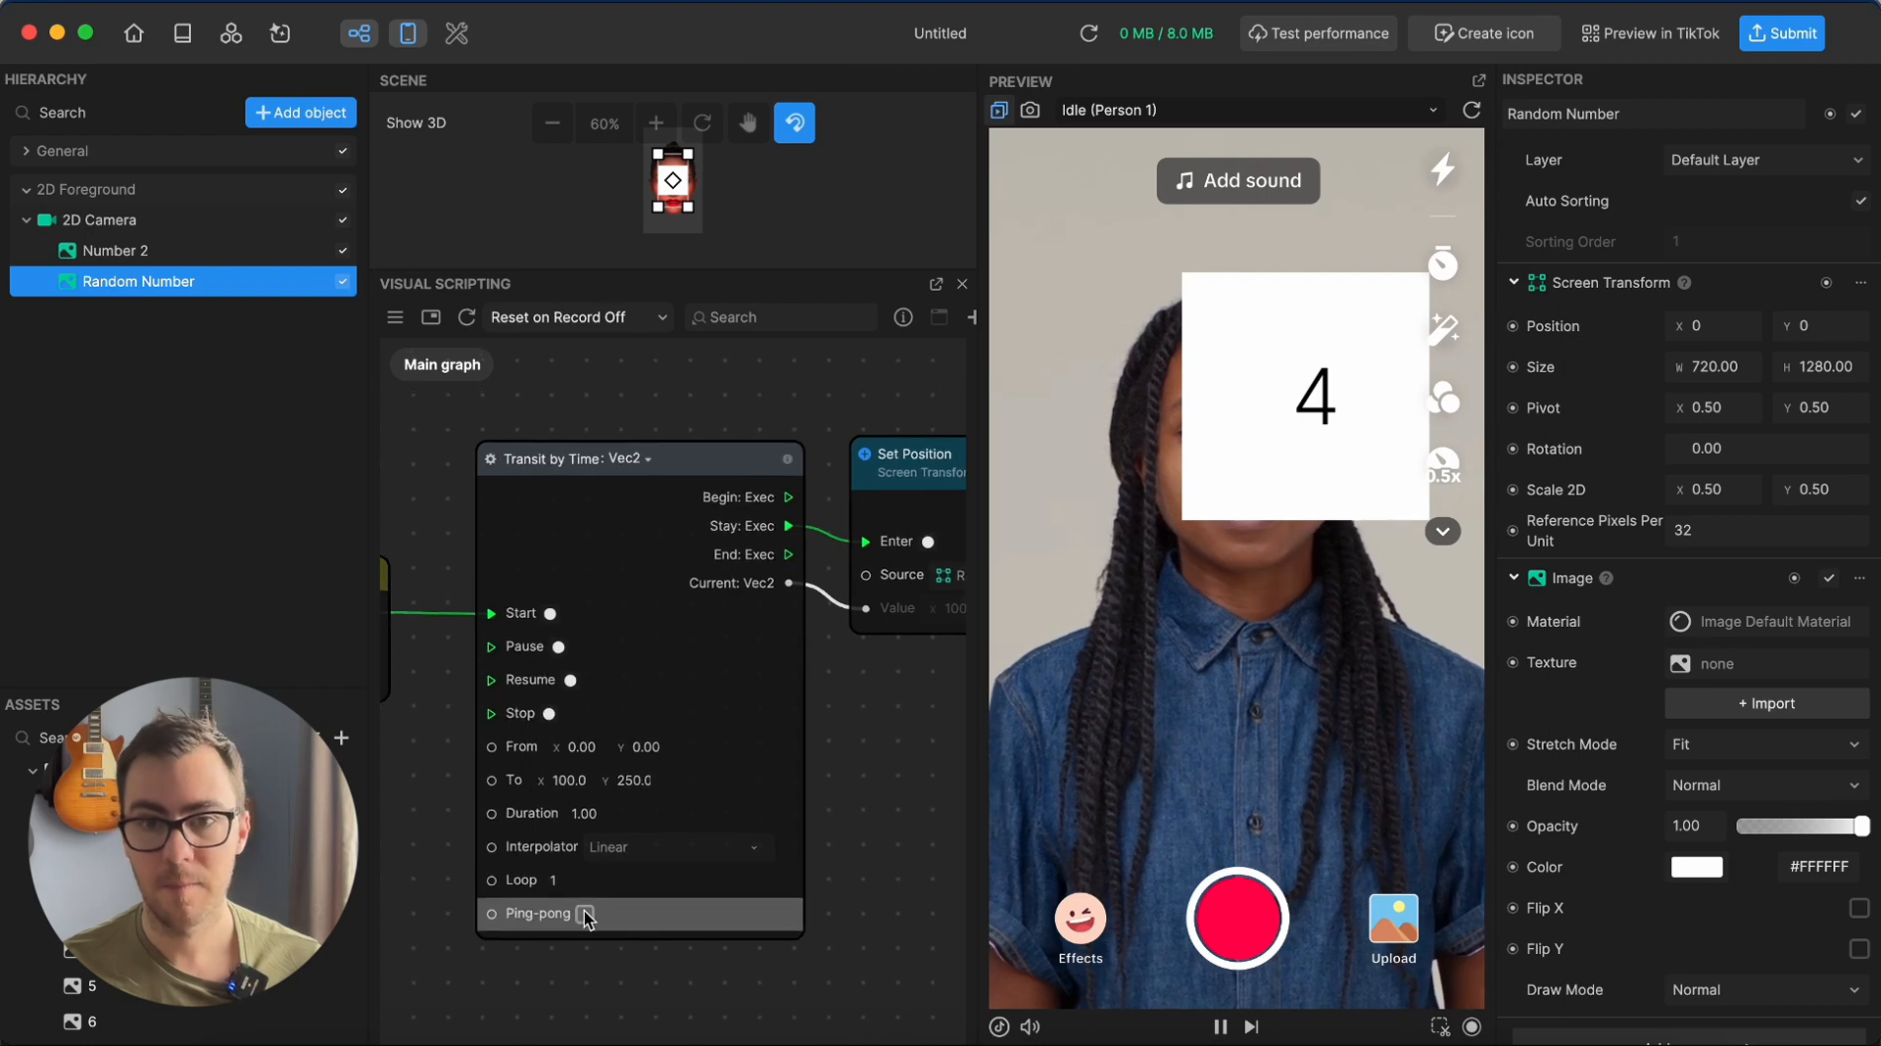
click(585, 914)
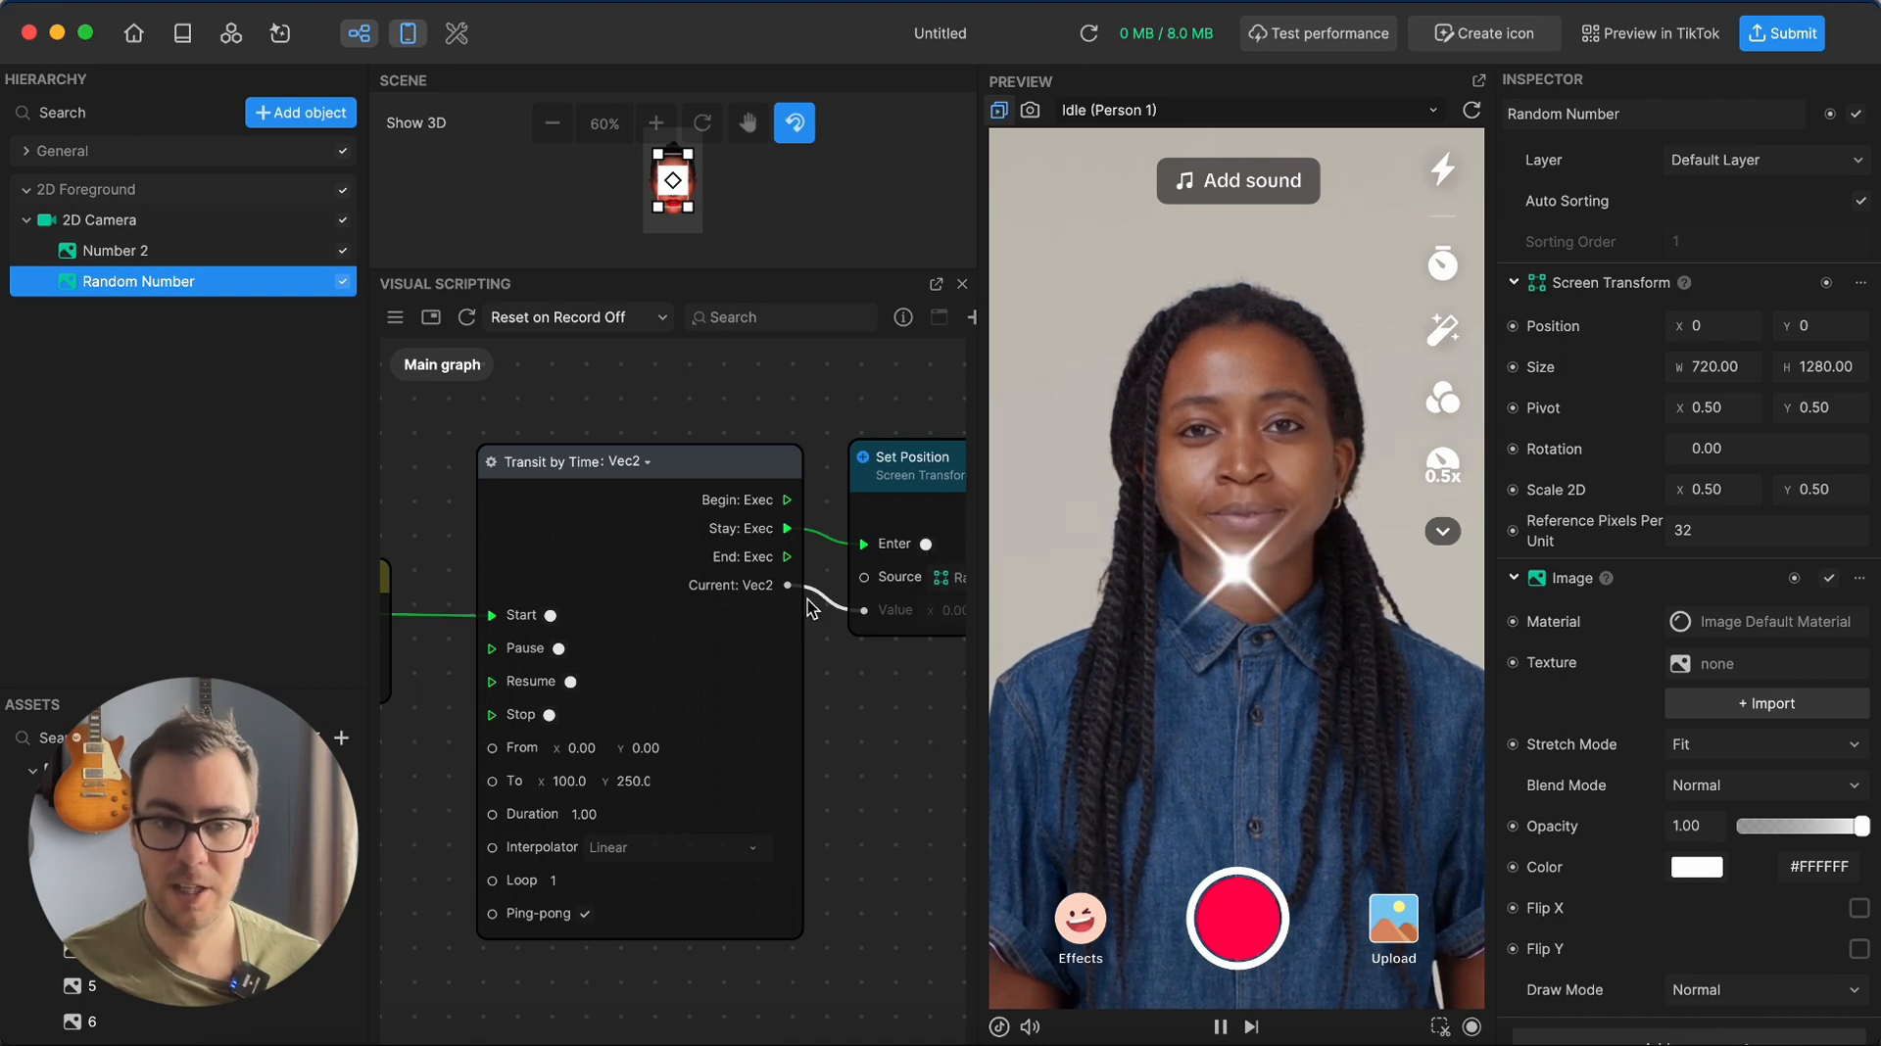
Set the Transit by Time node's Duration to 2
drag(597, 815, 522, 813)
text(2)
key(Return)
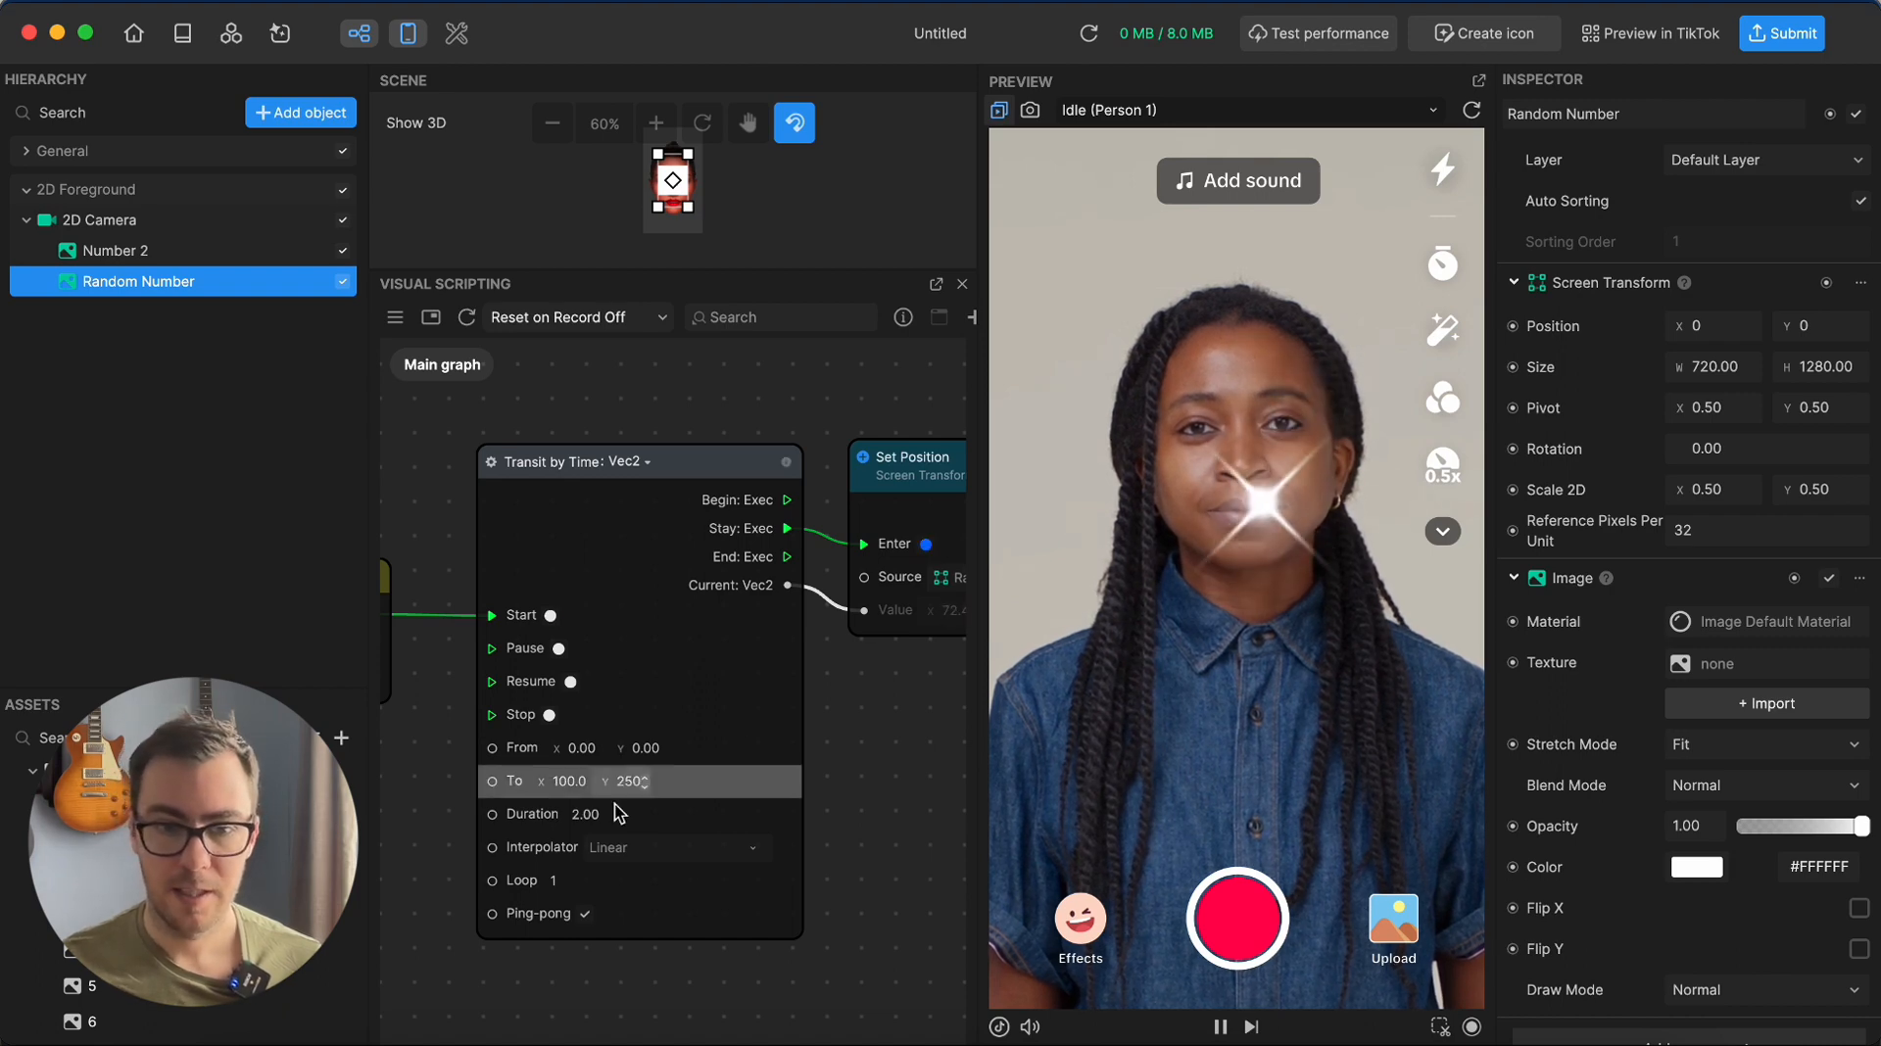
Set the Transit by Time node's Interpolator to Ease-in-out and its Duration to 3
click(615, 848)
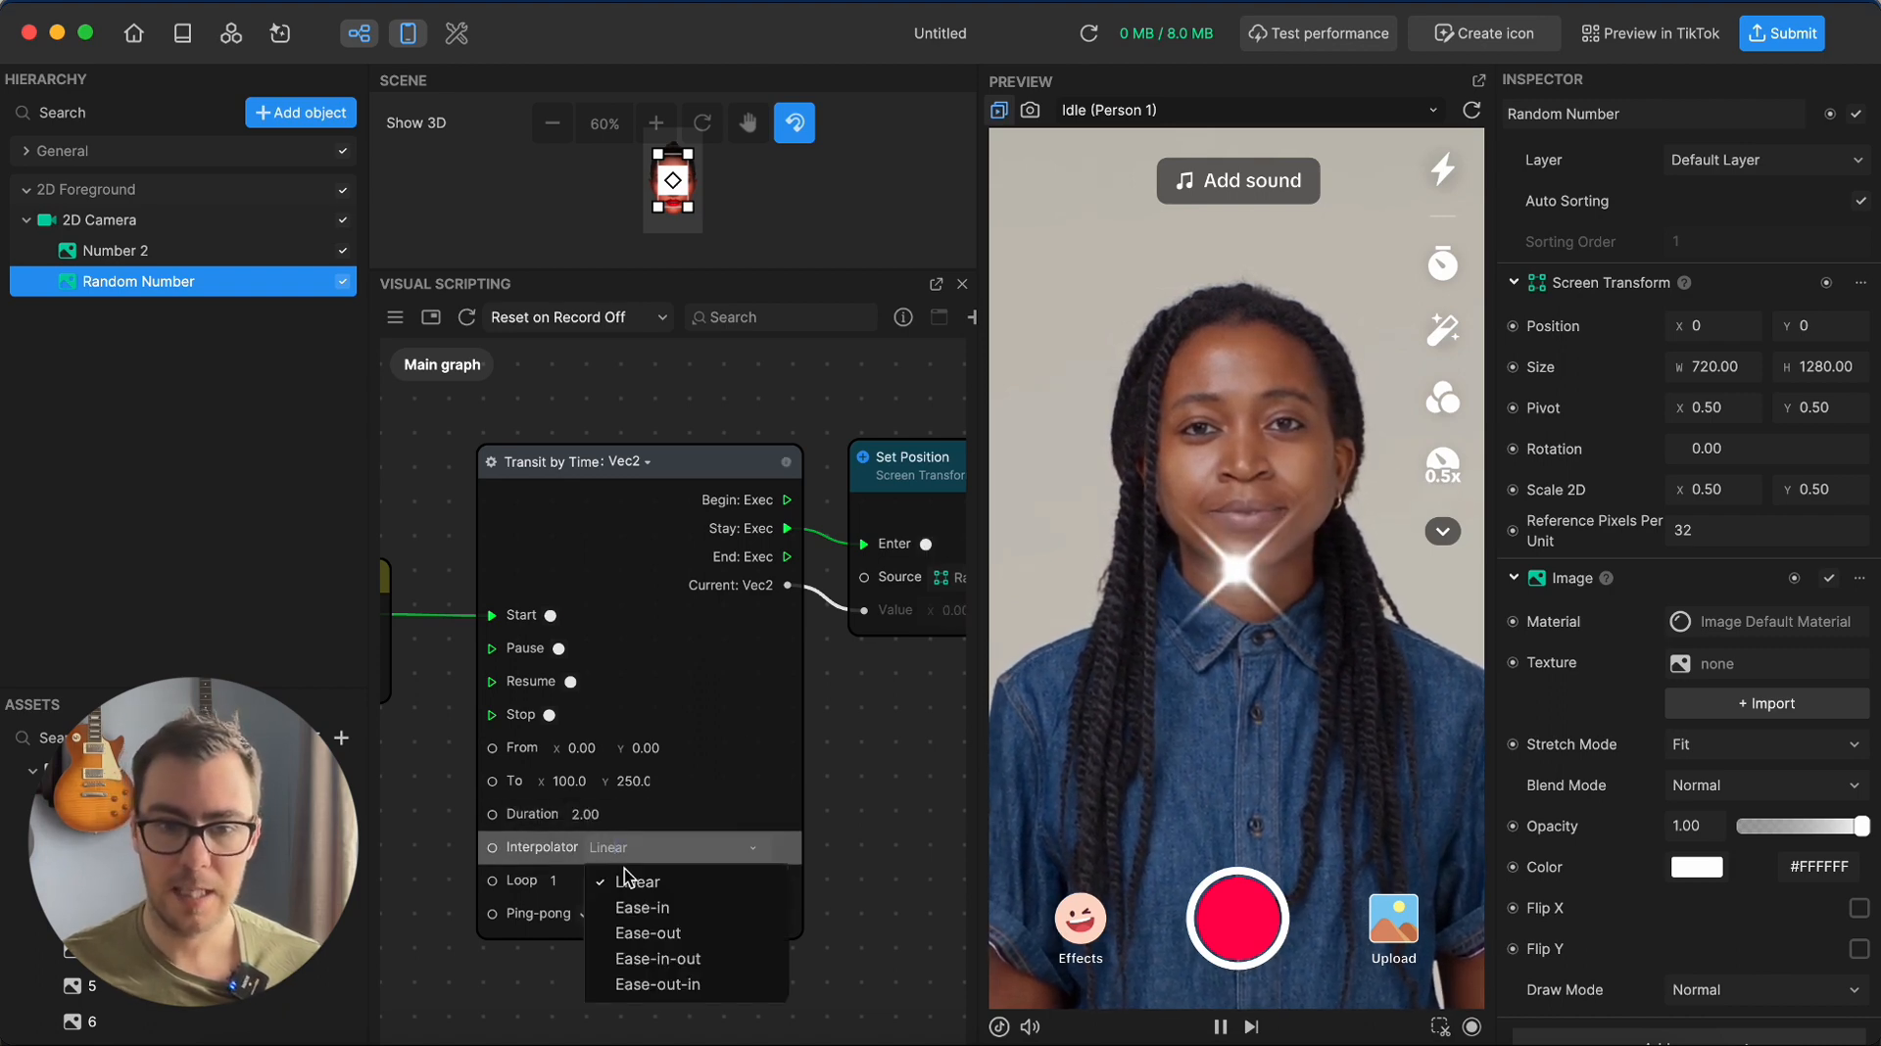
click(653, 962)
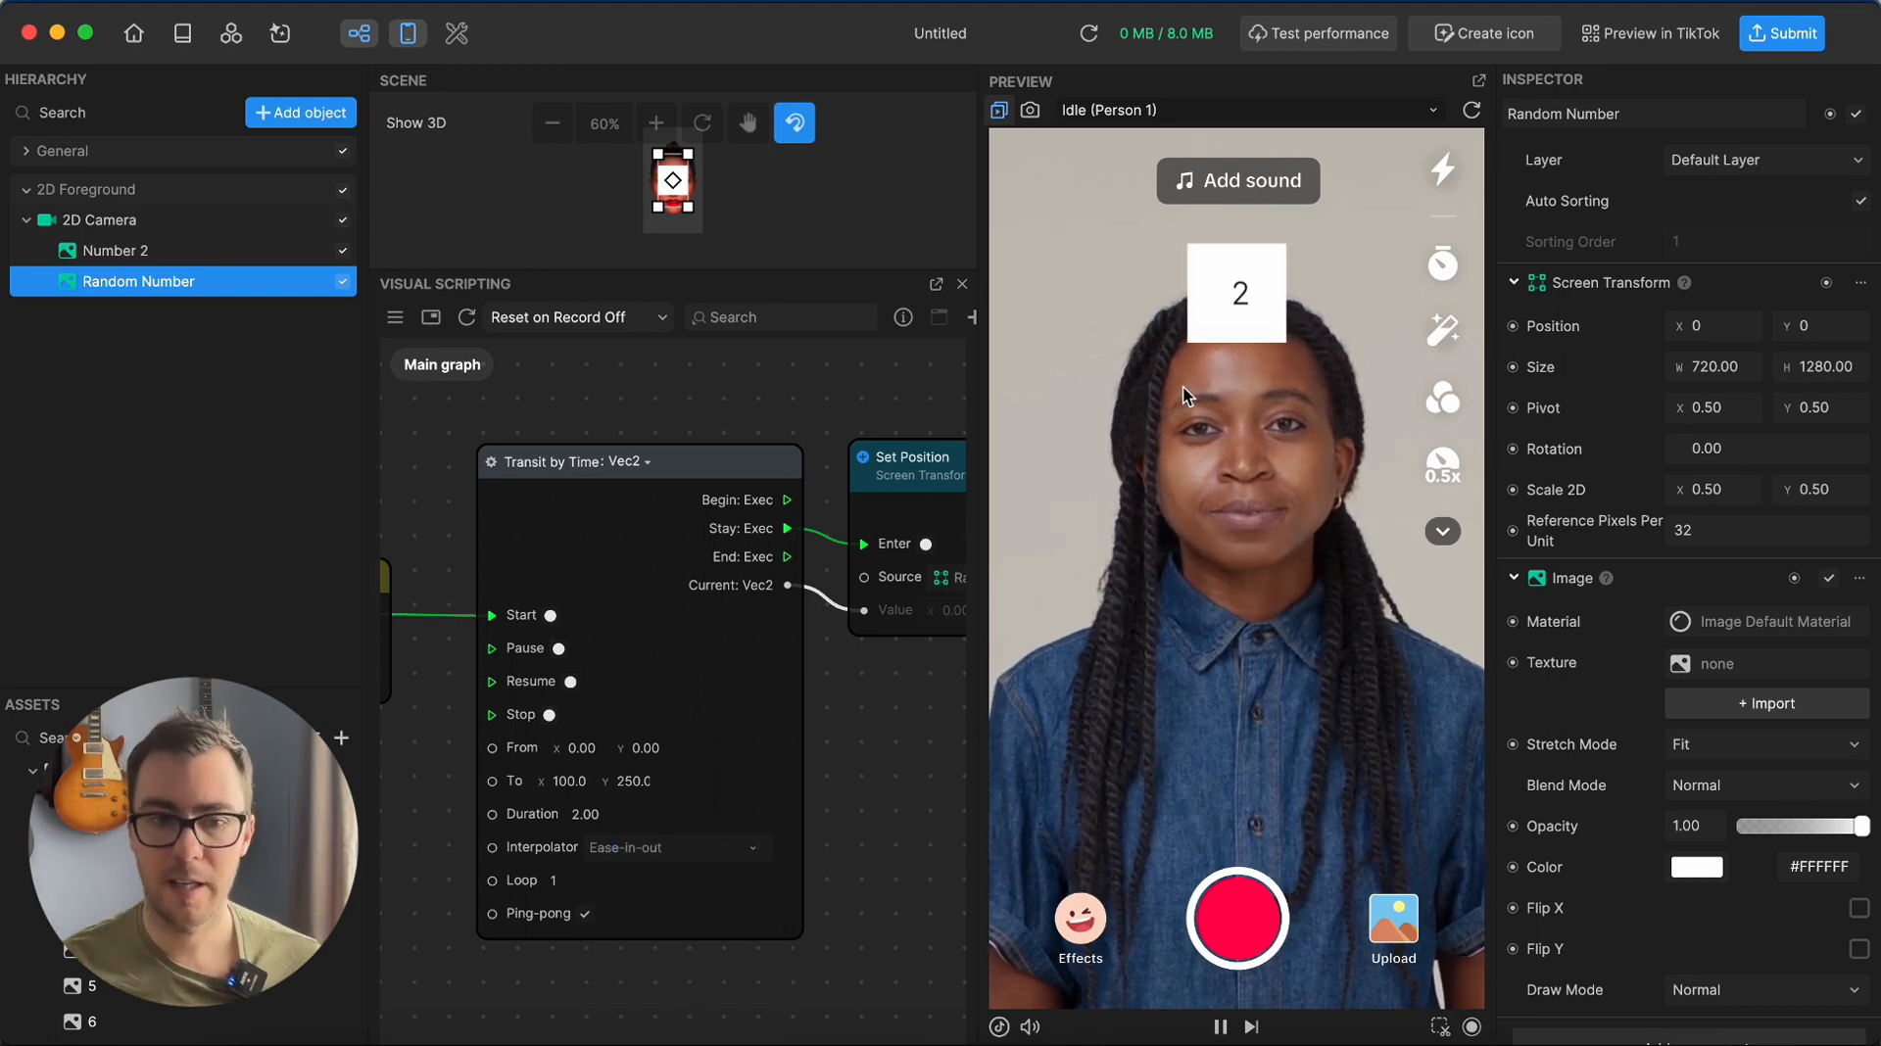
click(598, 819)
text(3)
key(Return)
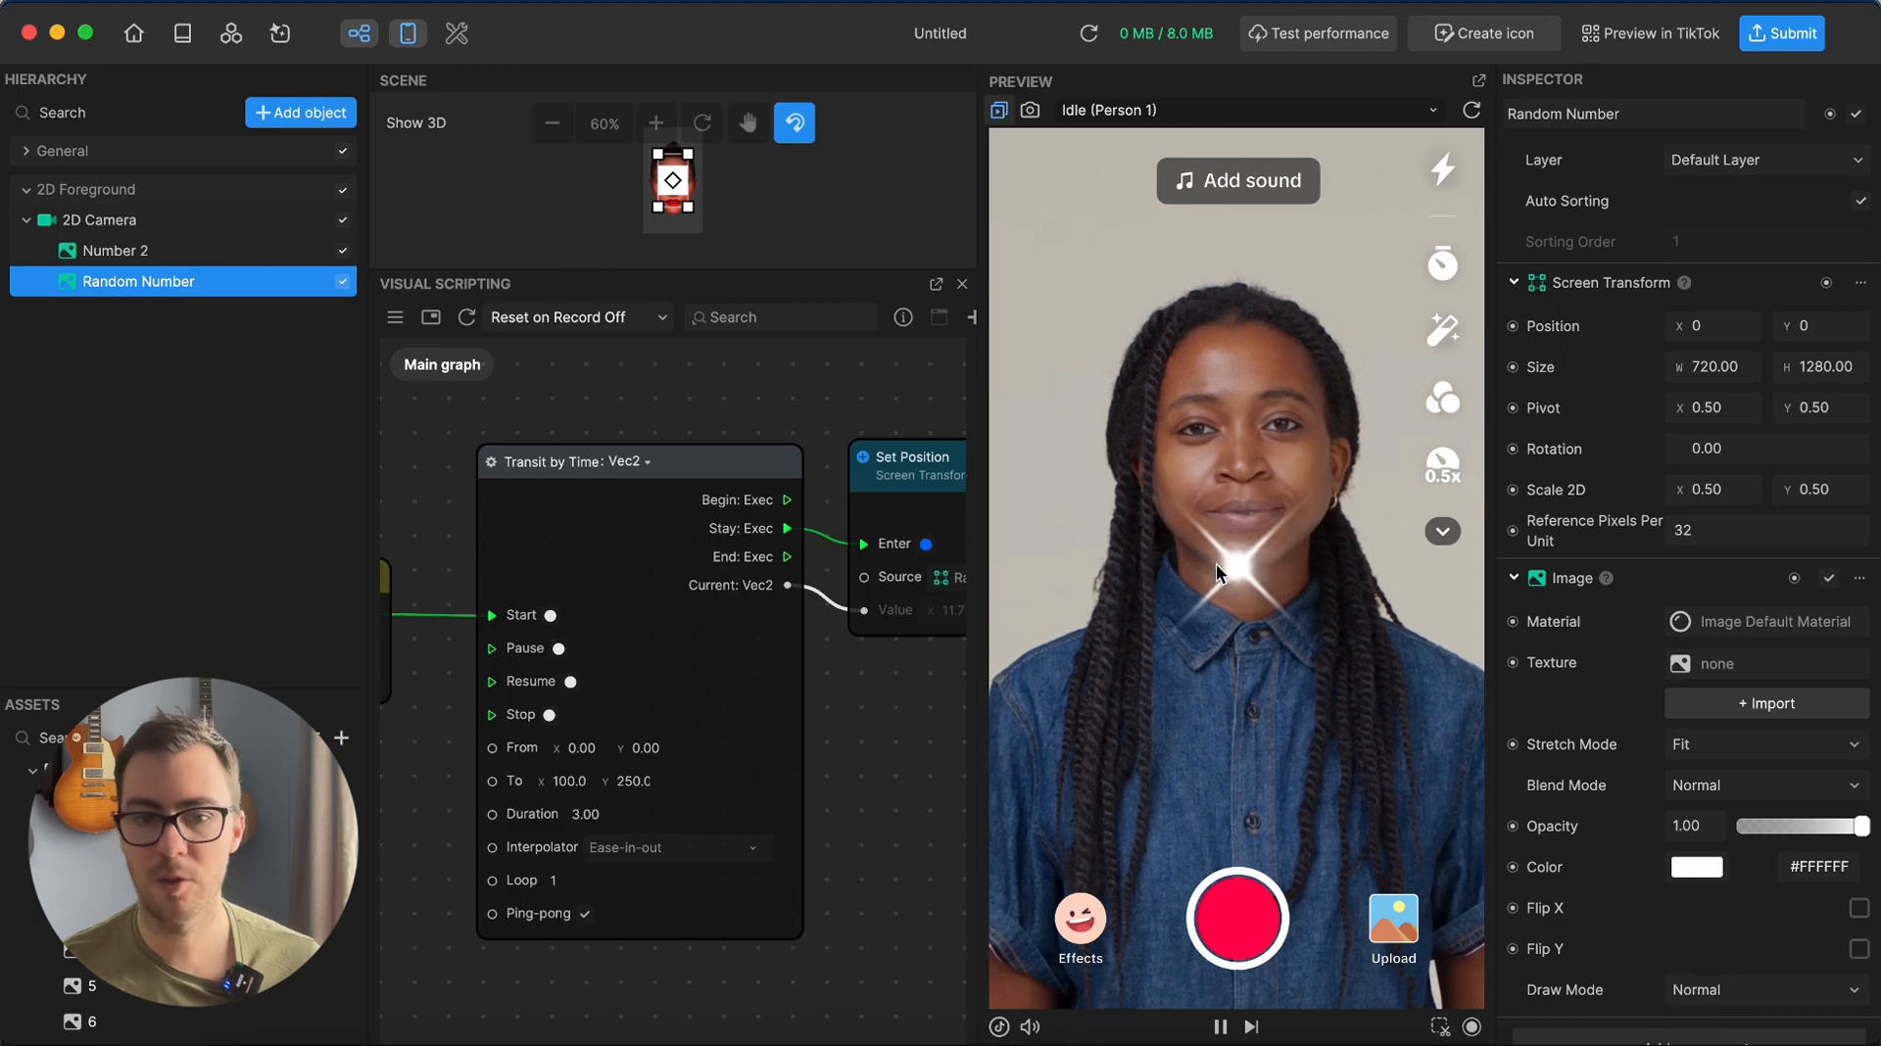
Set the Transit by Time node's Loop count to 9999 and test the animation in the preview
click(553, 880)
text(9999)
key(Return)
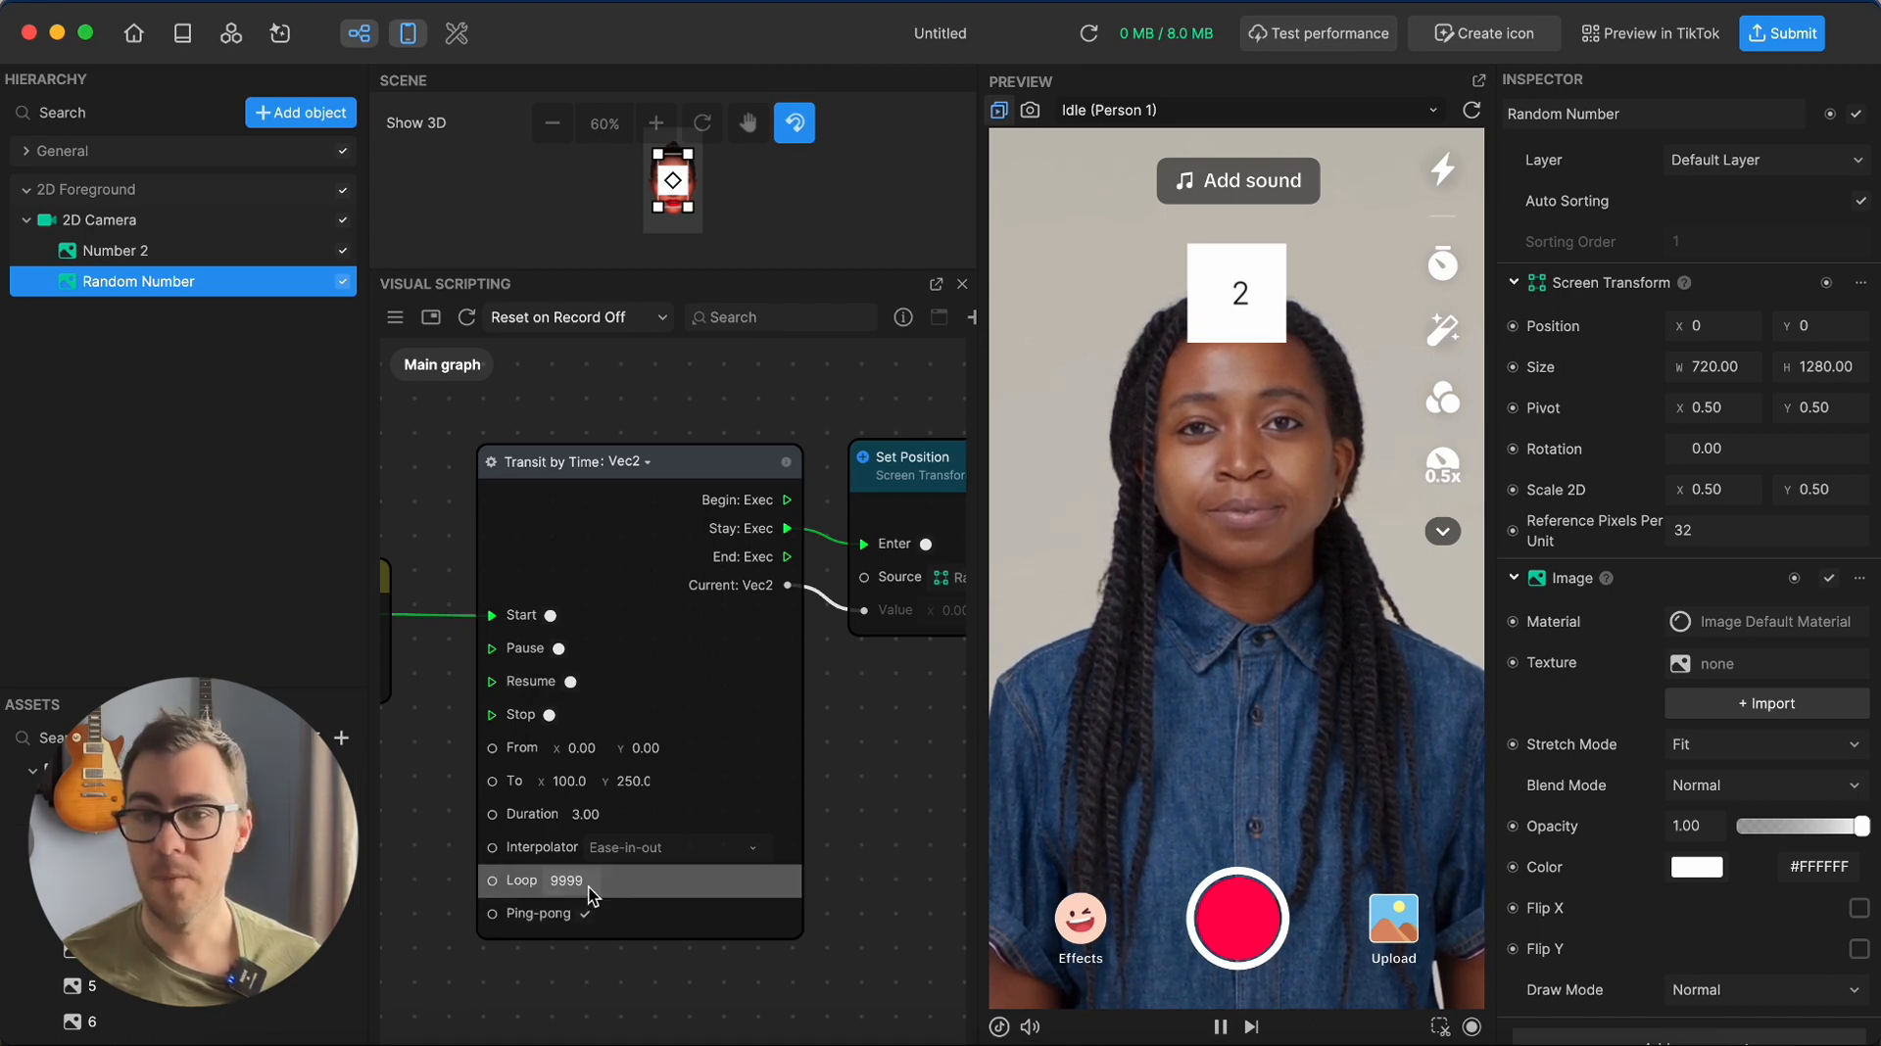
click(1232, 313)
click(1203, 386)
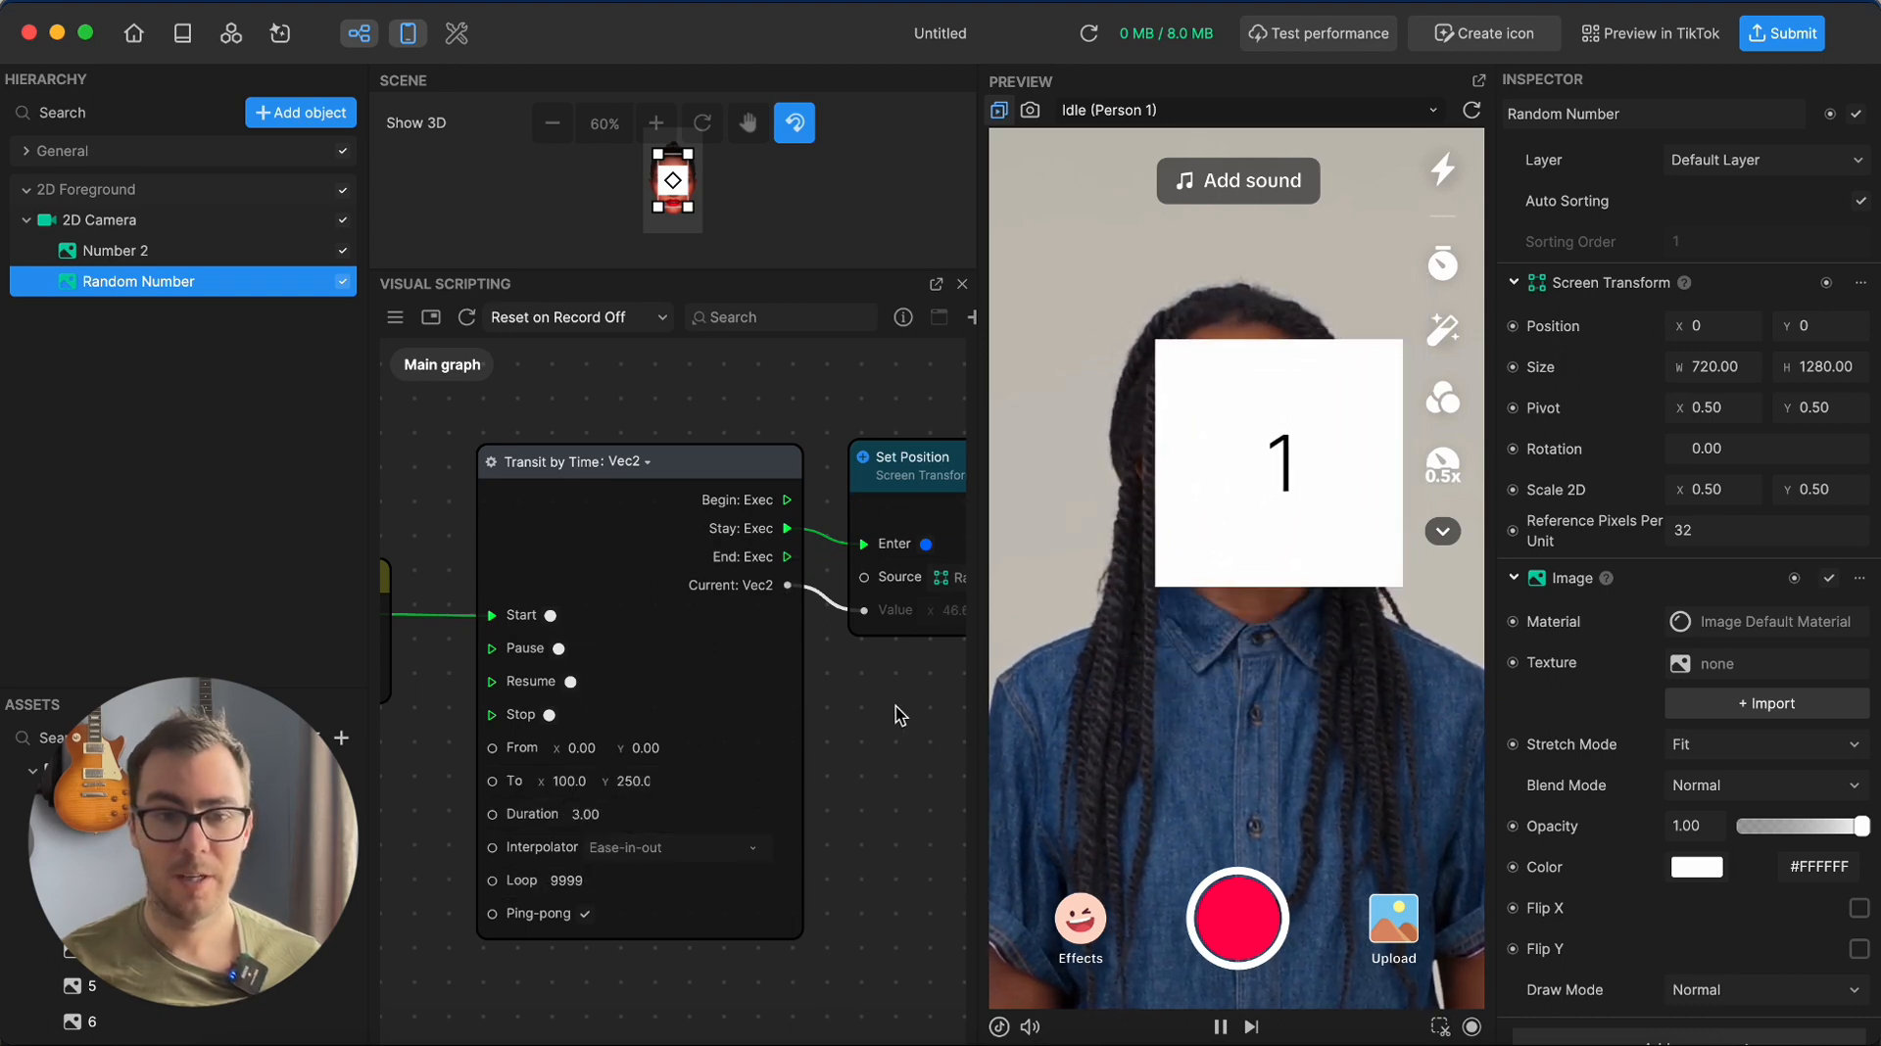
Set the Transit by Time node's Loop count to 3
drag(898, 707, 768, 695)
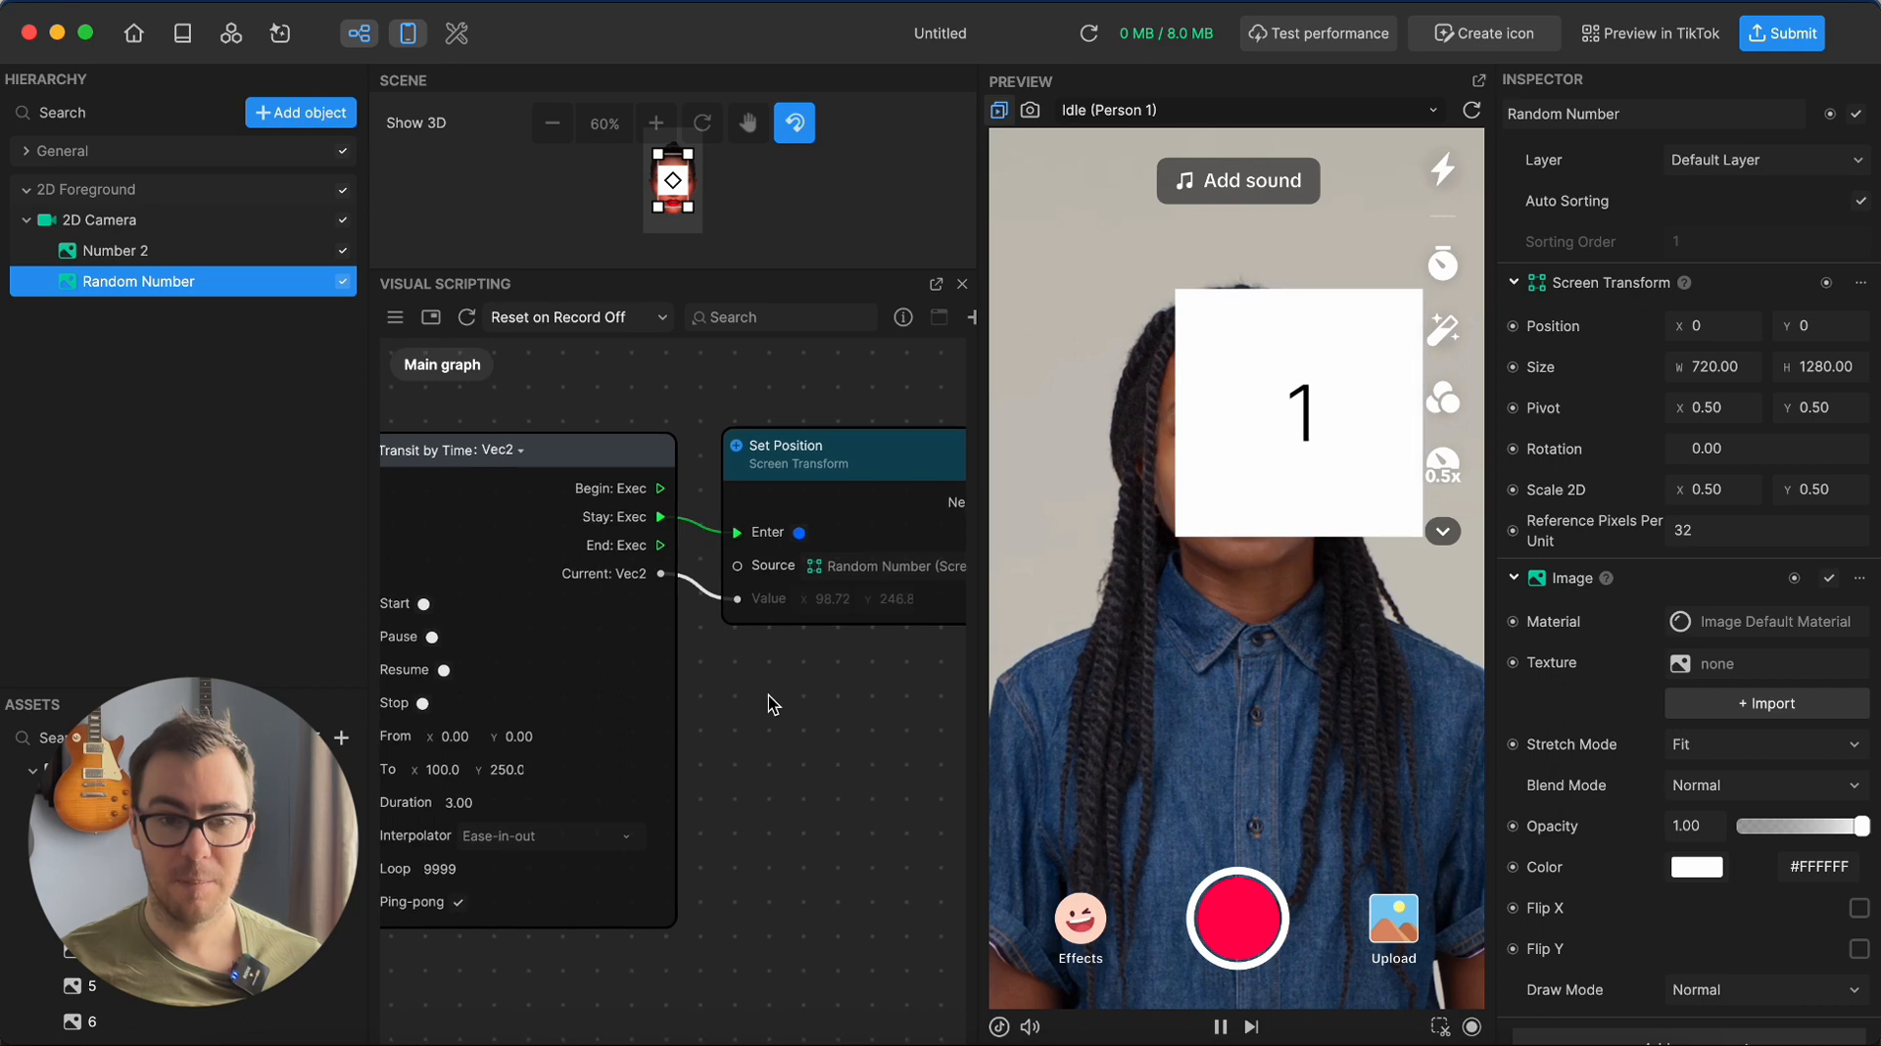
double_click(464, 869)
text(3)
key(Return)
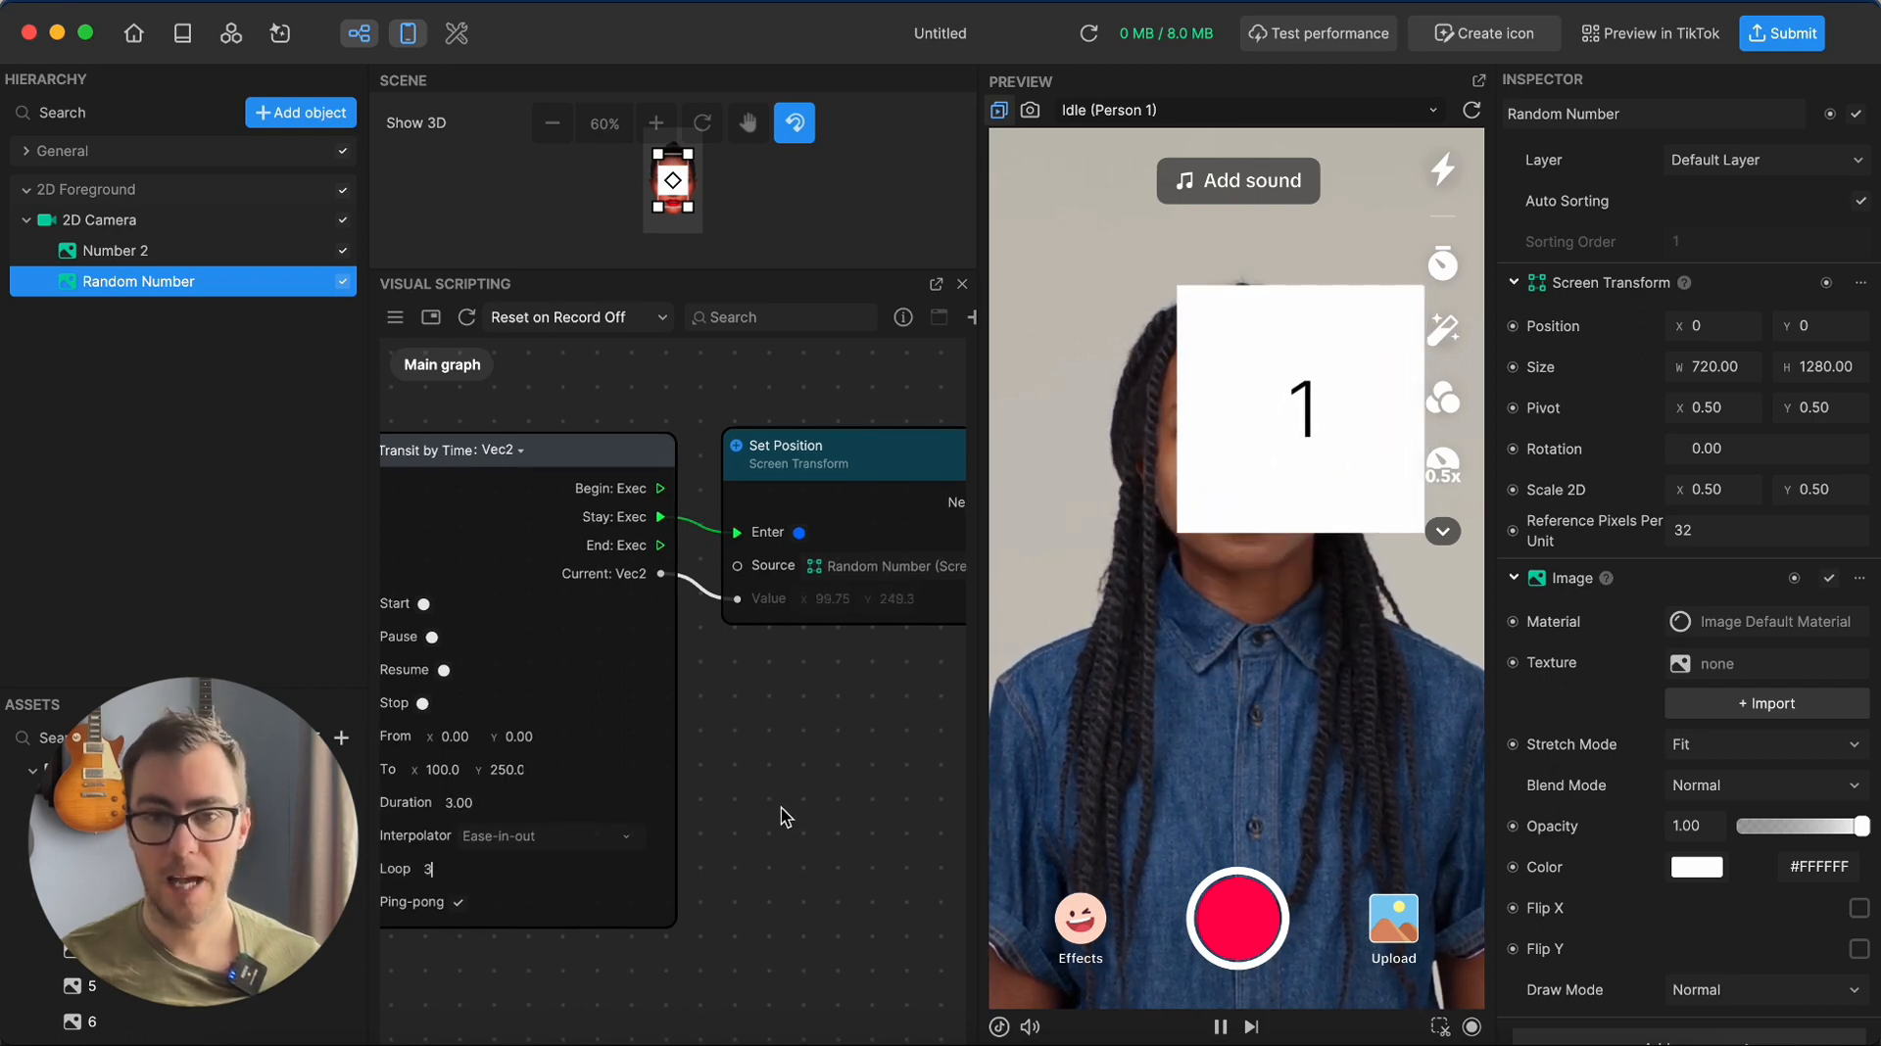
scroll(799, 778, down, 5)
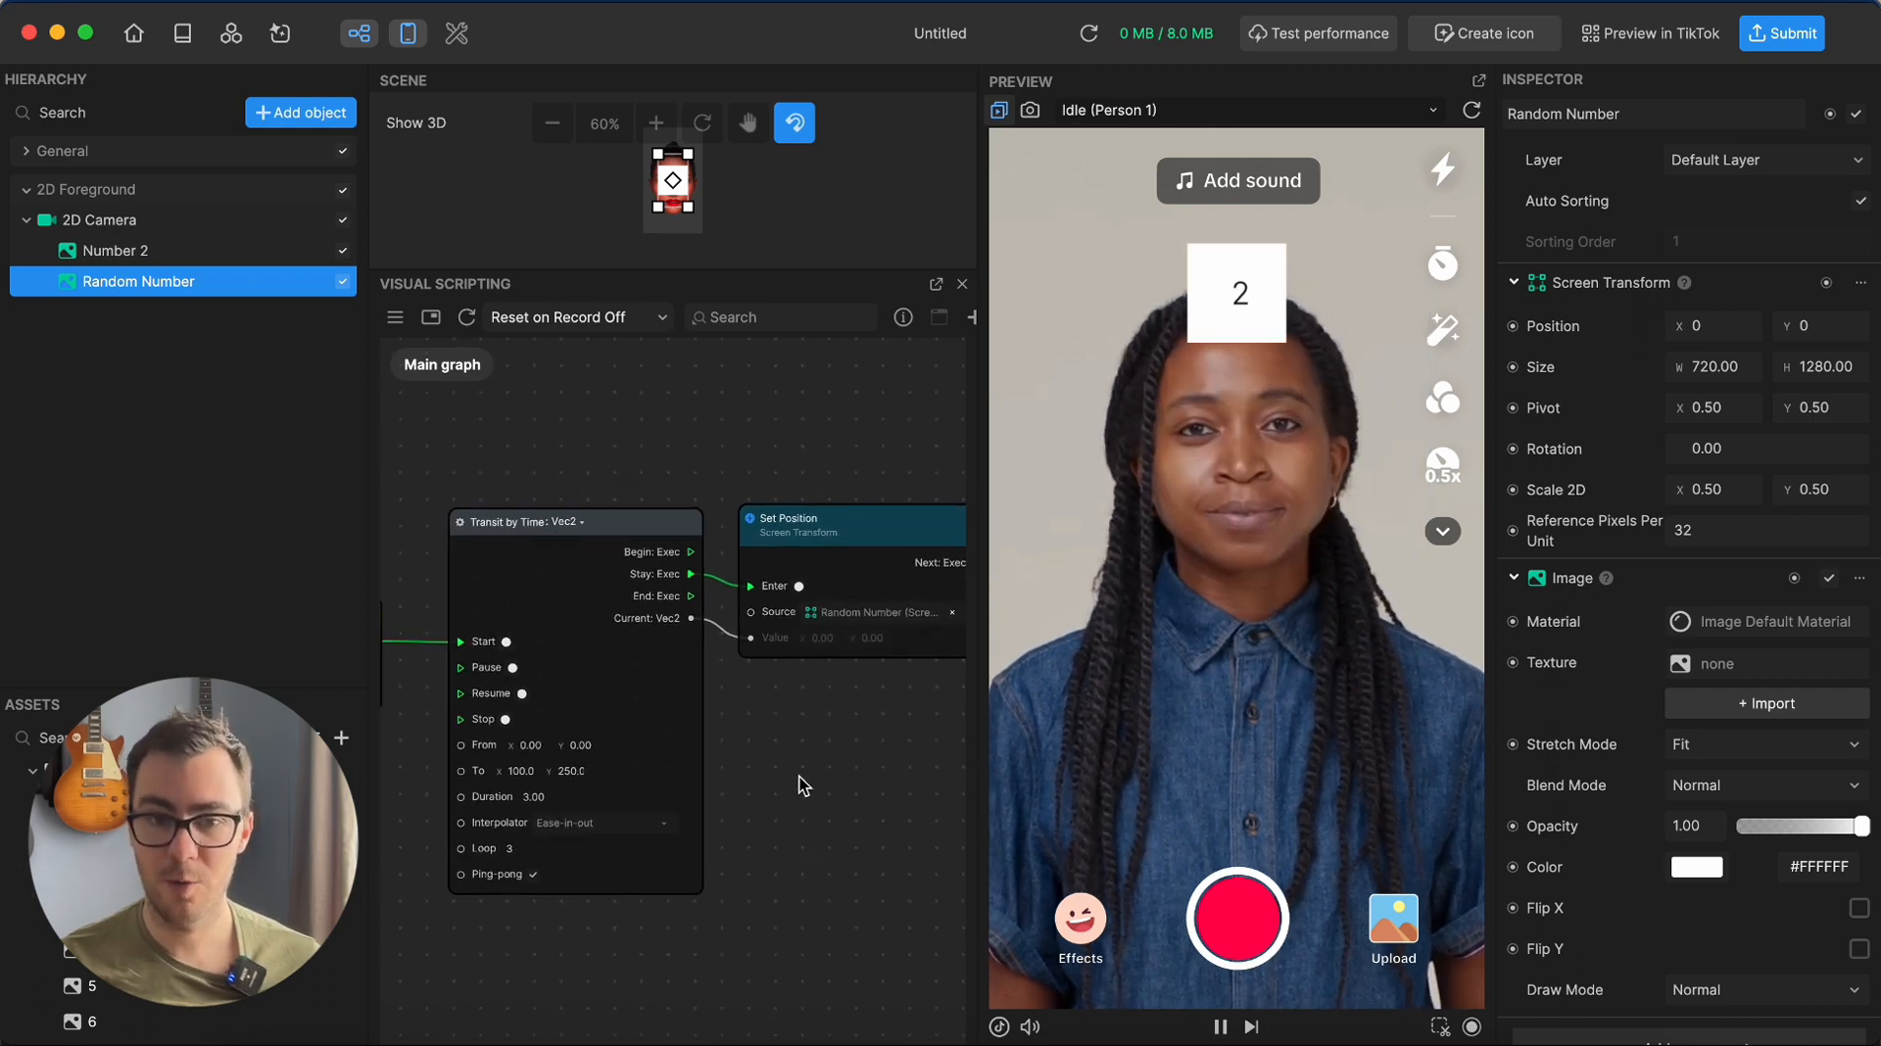
scroll(800, 778, down, 2)
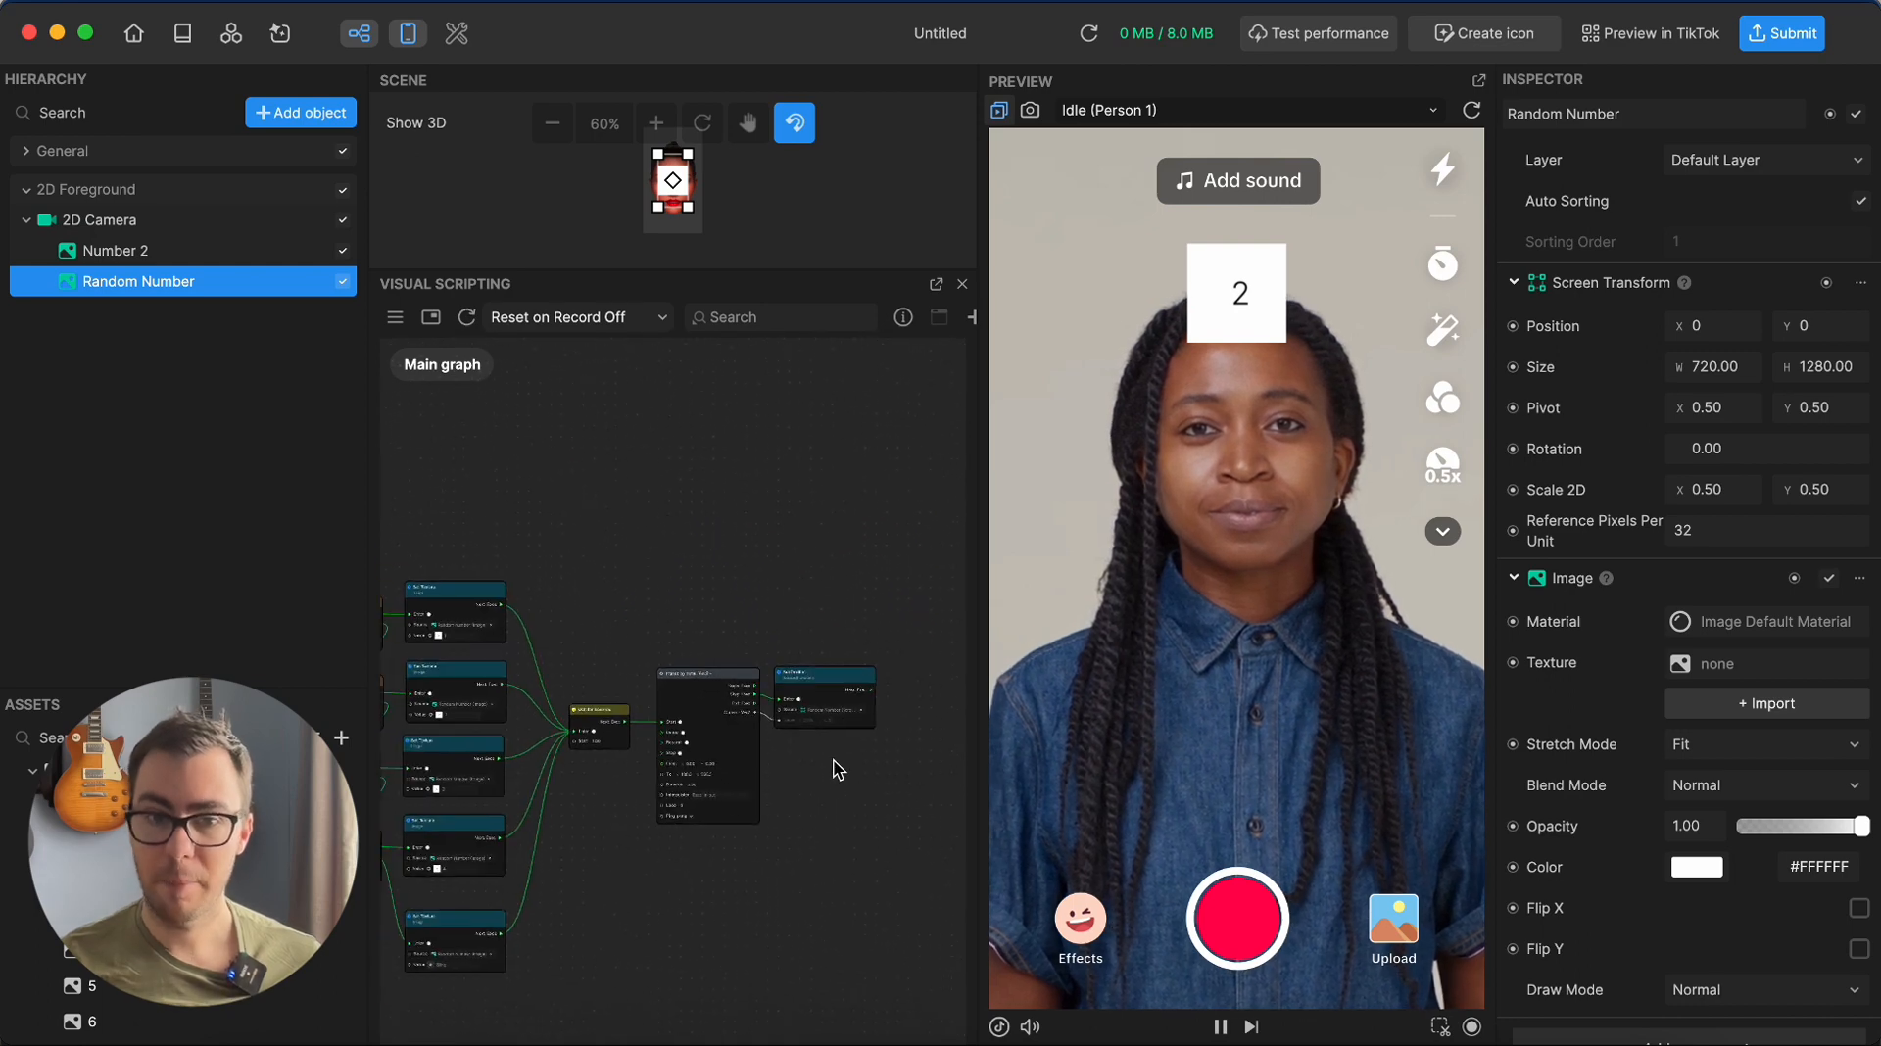
Add a Set Visibility node below Set Position and connect the Transit by Time node's End output to its Enter input
scroll(833, 769, up, 4)
right_click(802, 766)
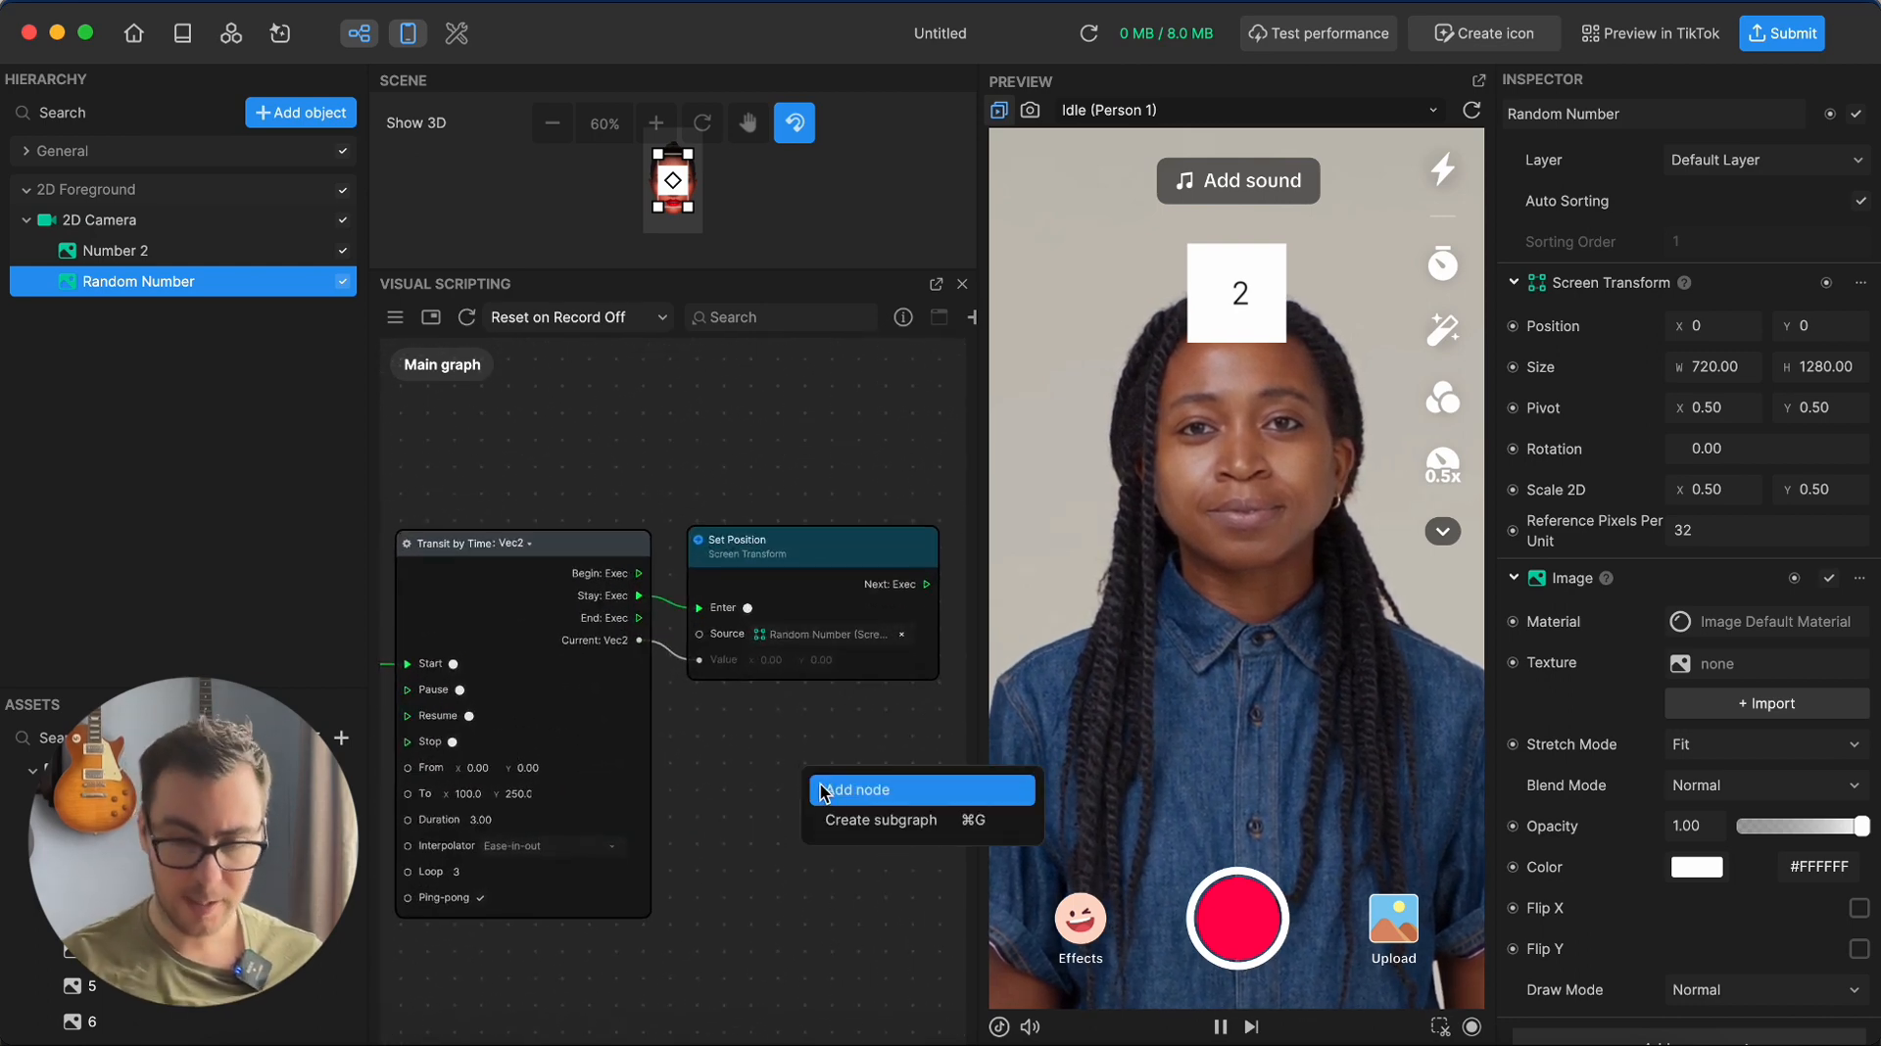
click(826, 784)
text(st vis)
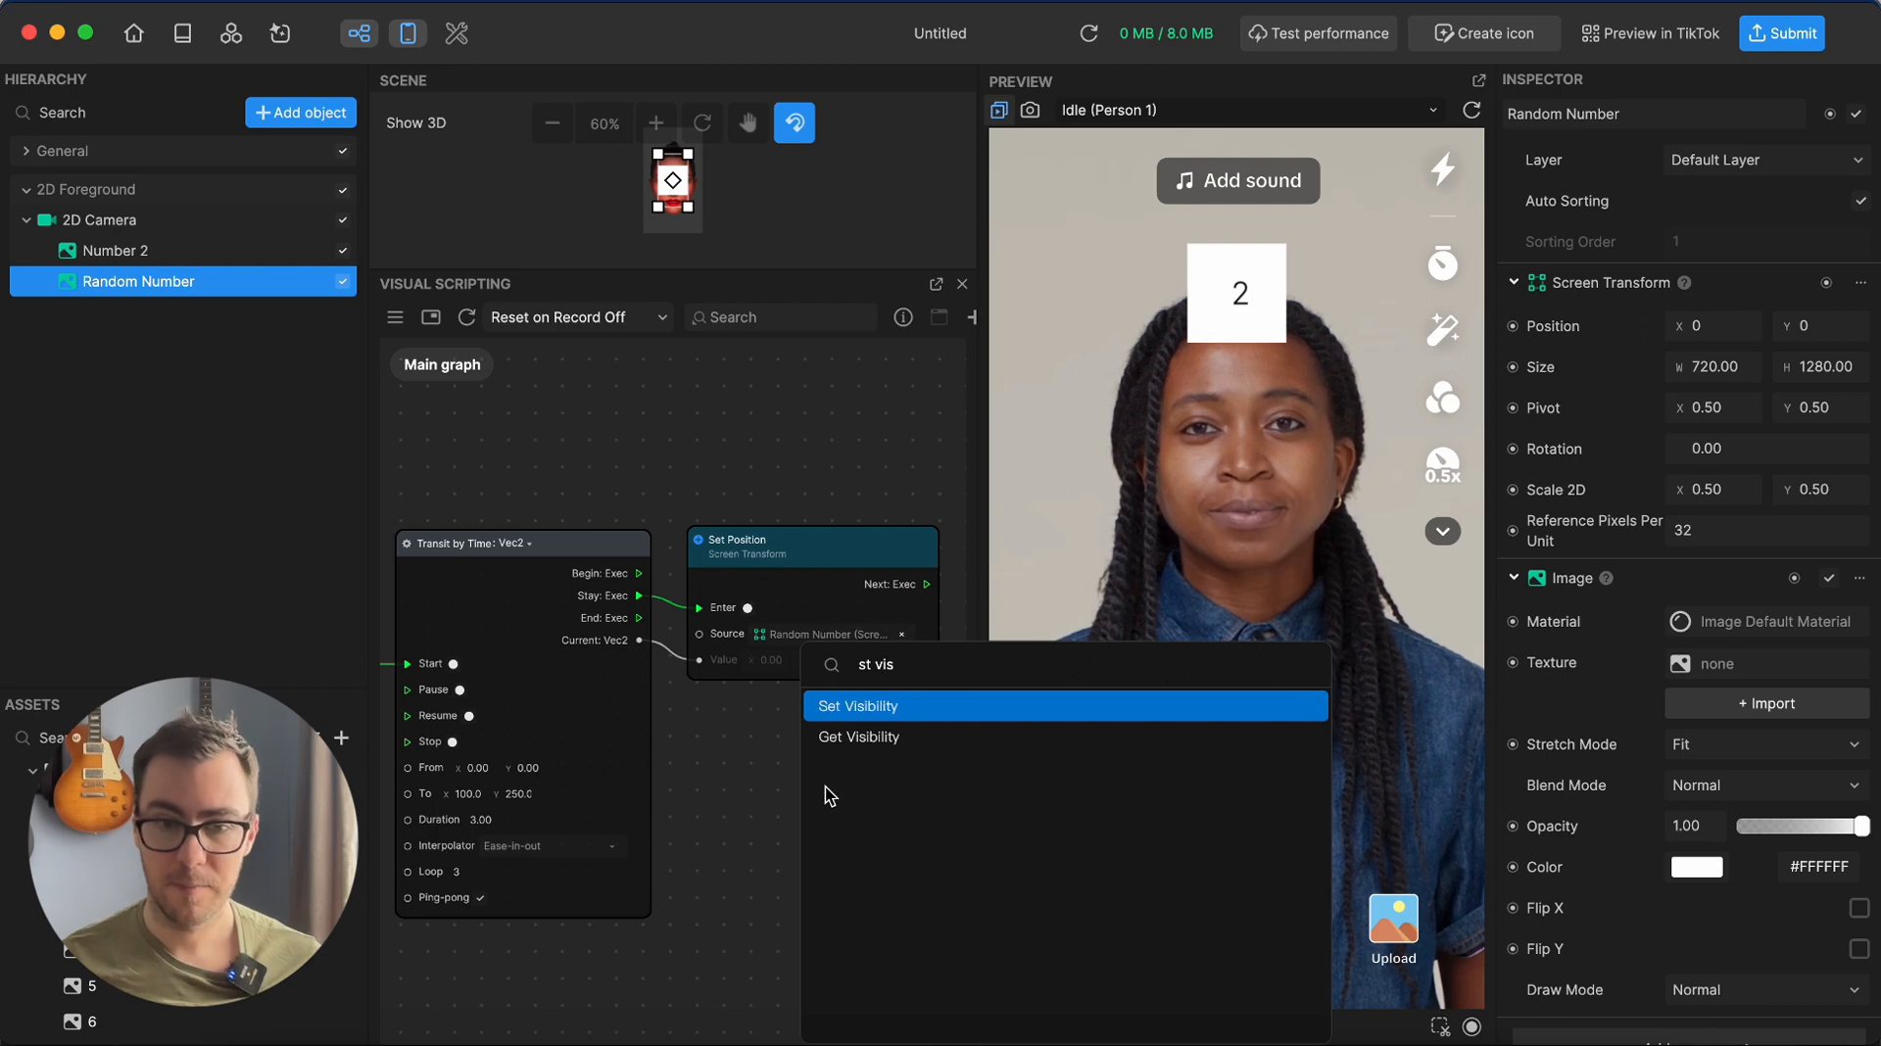
key(Return)
drag(829, 795, 719, 784)
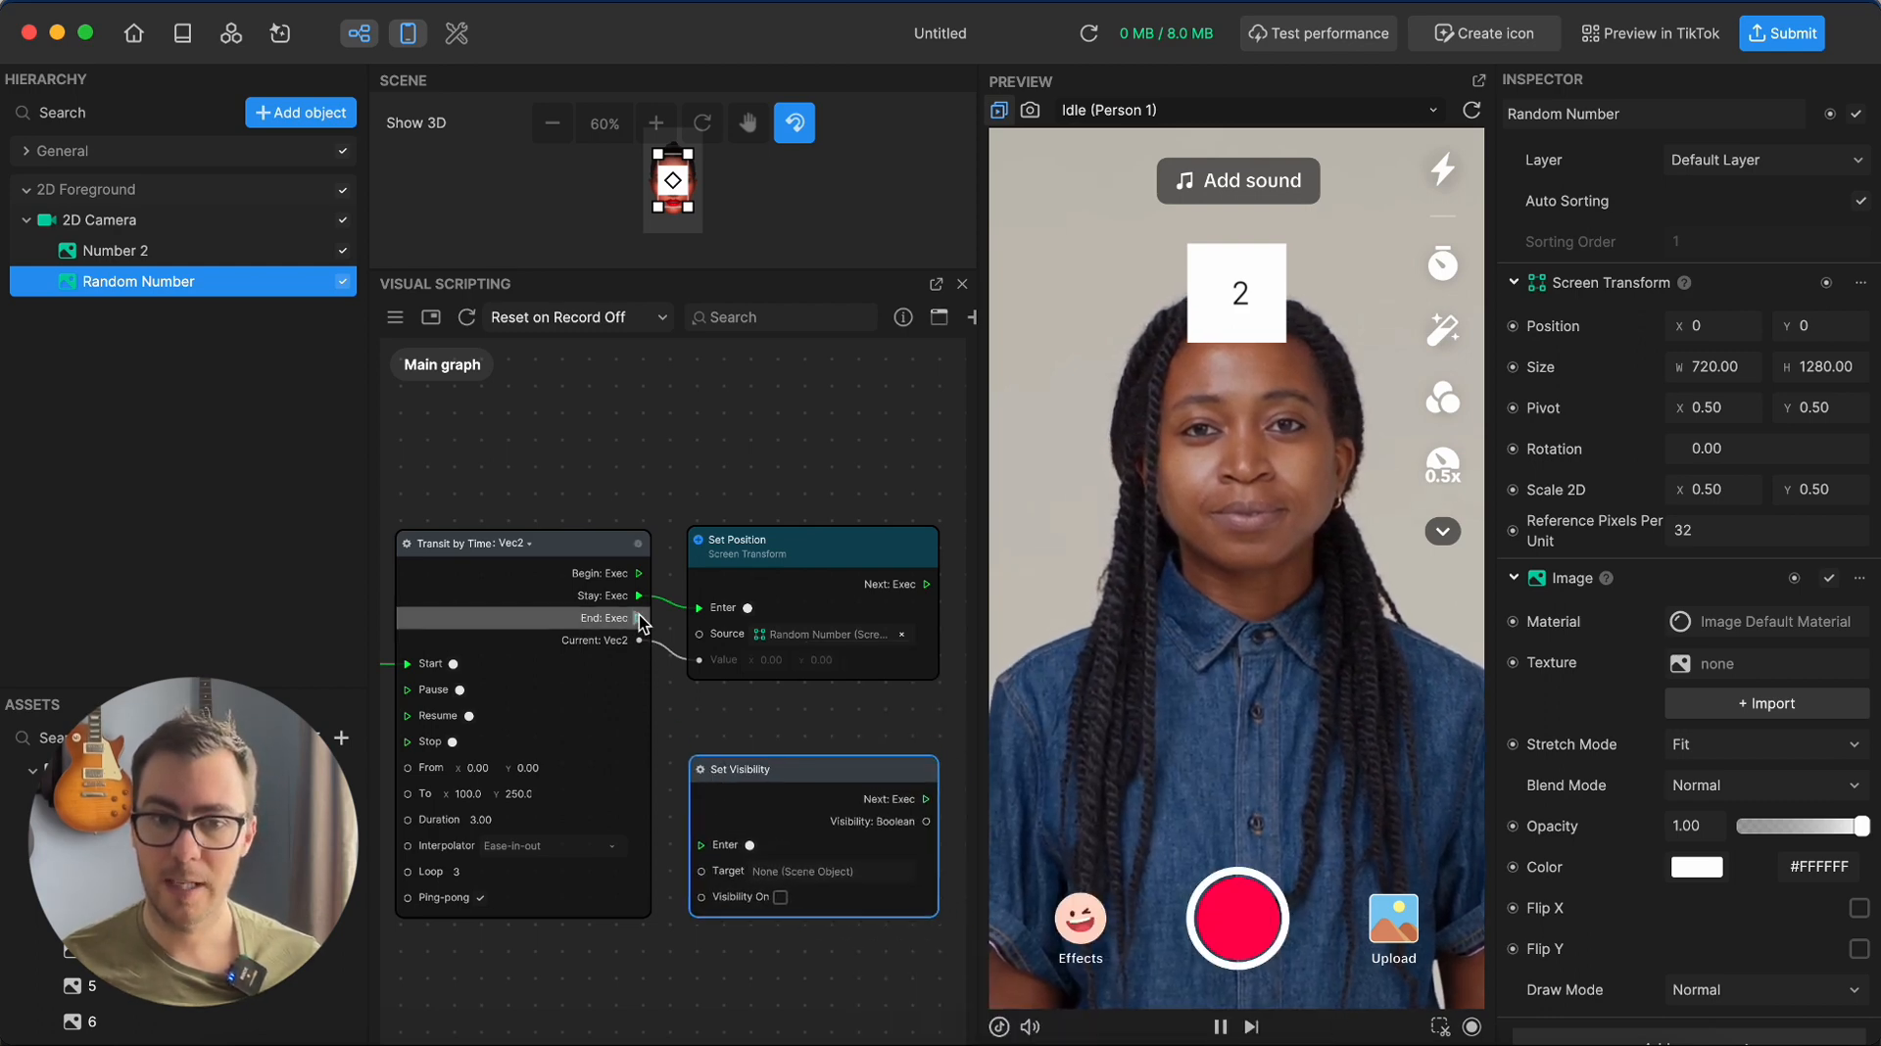
drag(640, 620, 699, 844)
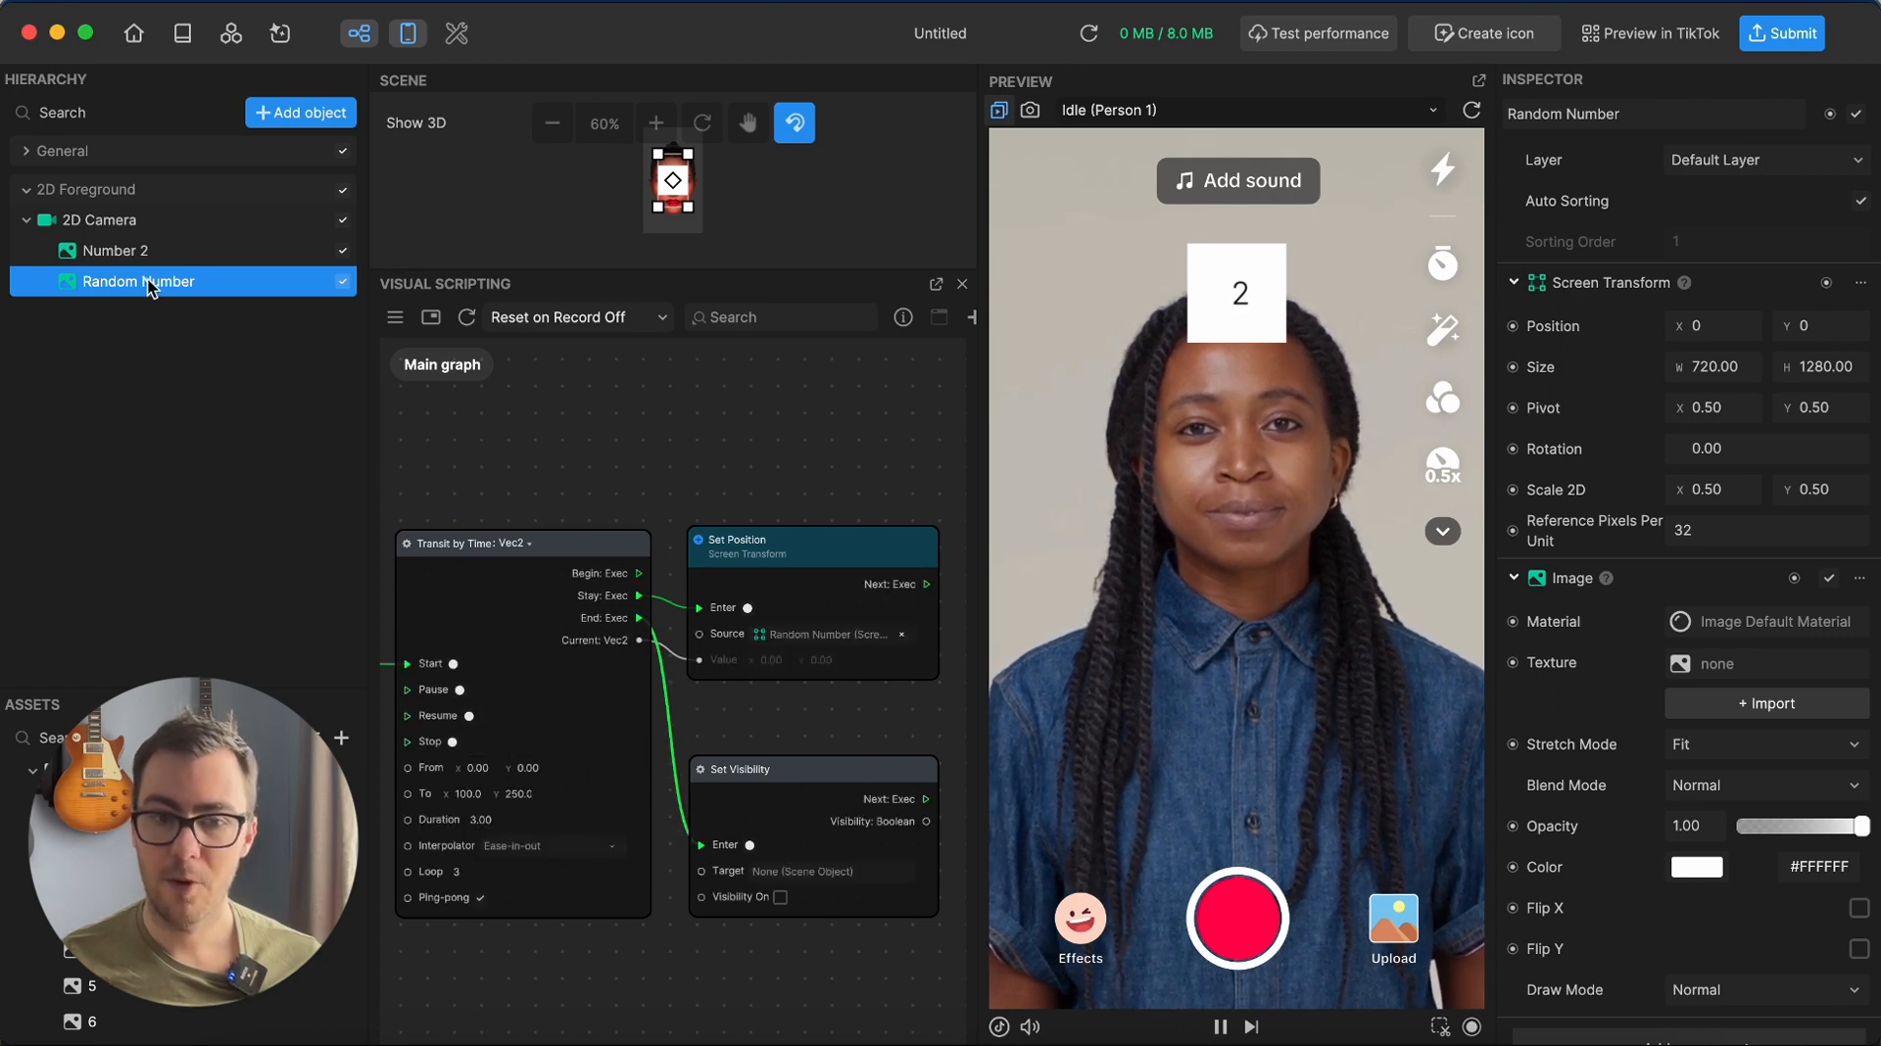
Assign the Random Number object as the Set Visibility node's target and leave Visibility On disabled
drag(155, 284, 755, 872)
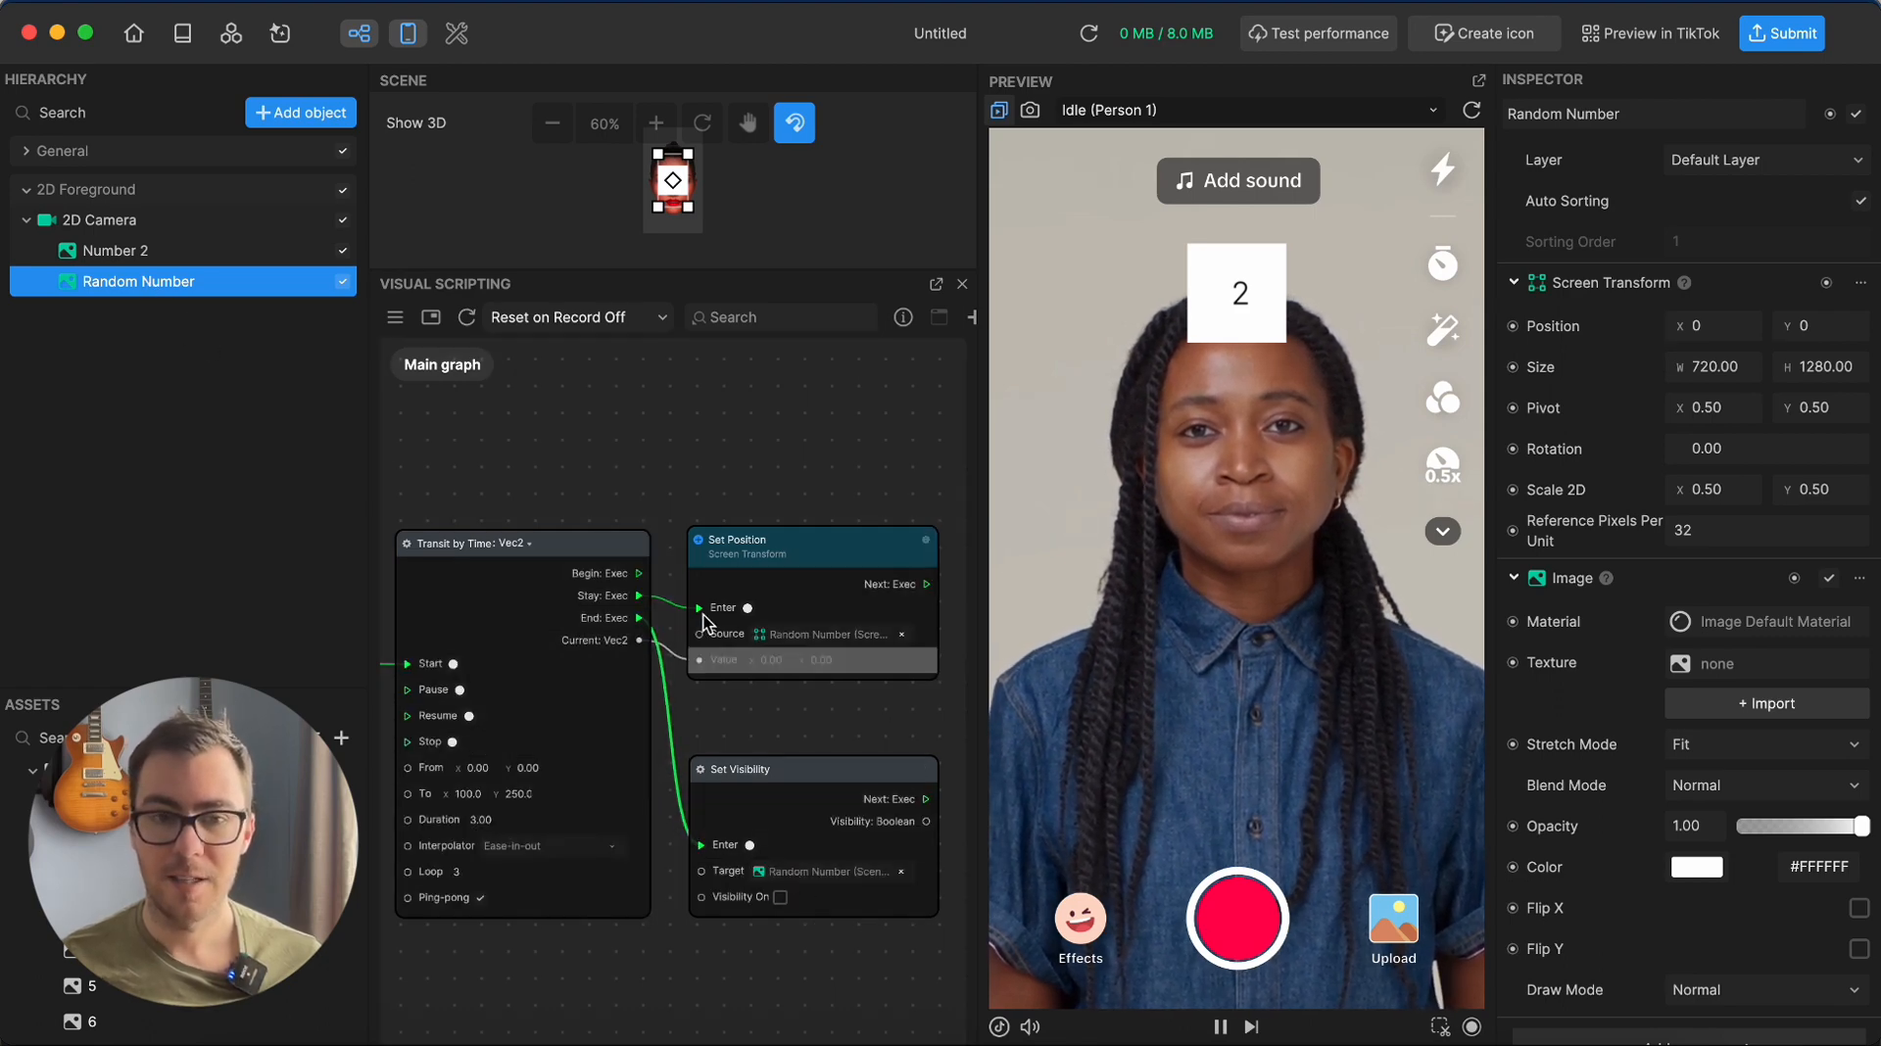
scroll(683, 495, down, 3)
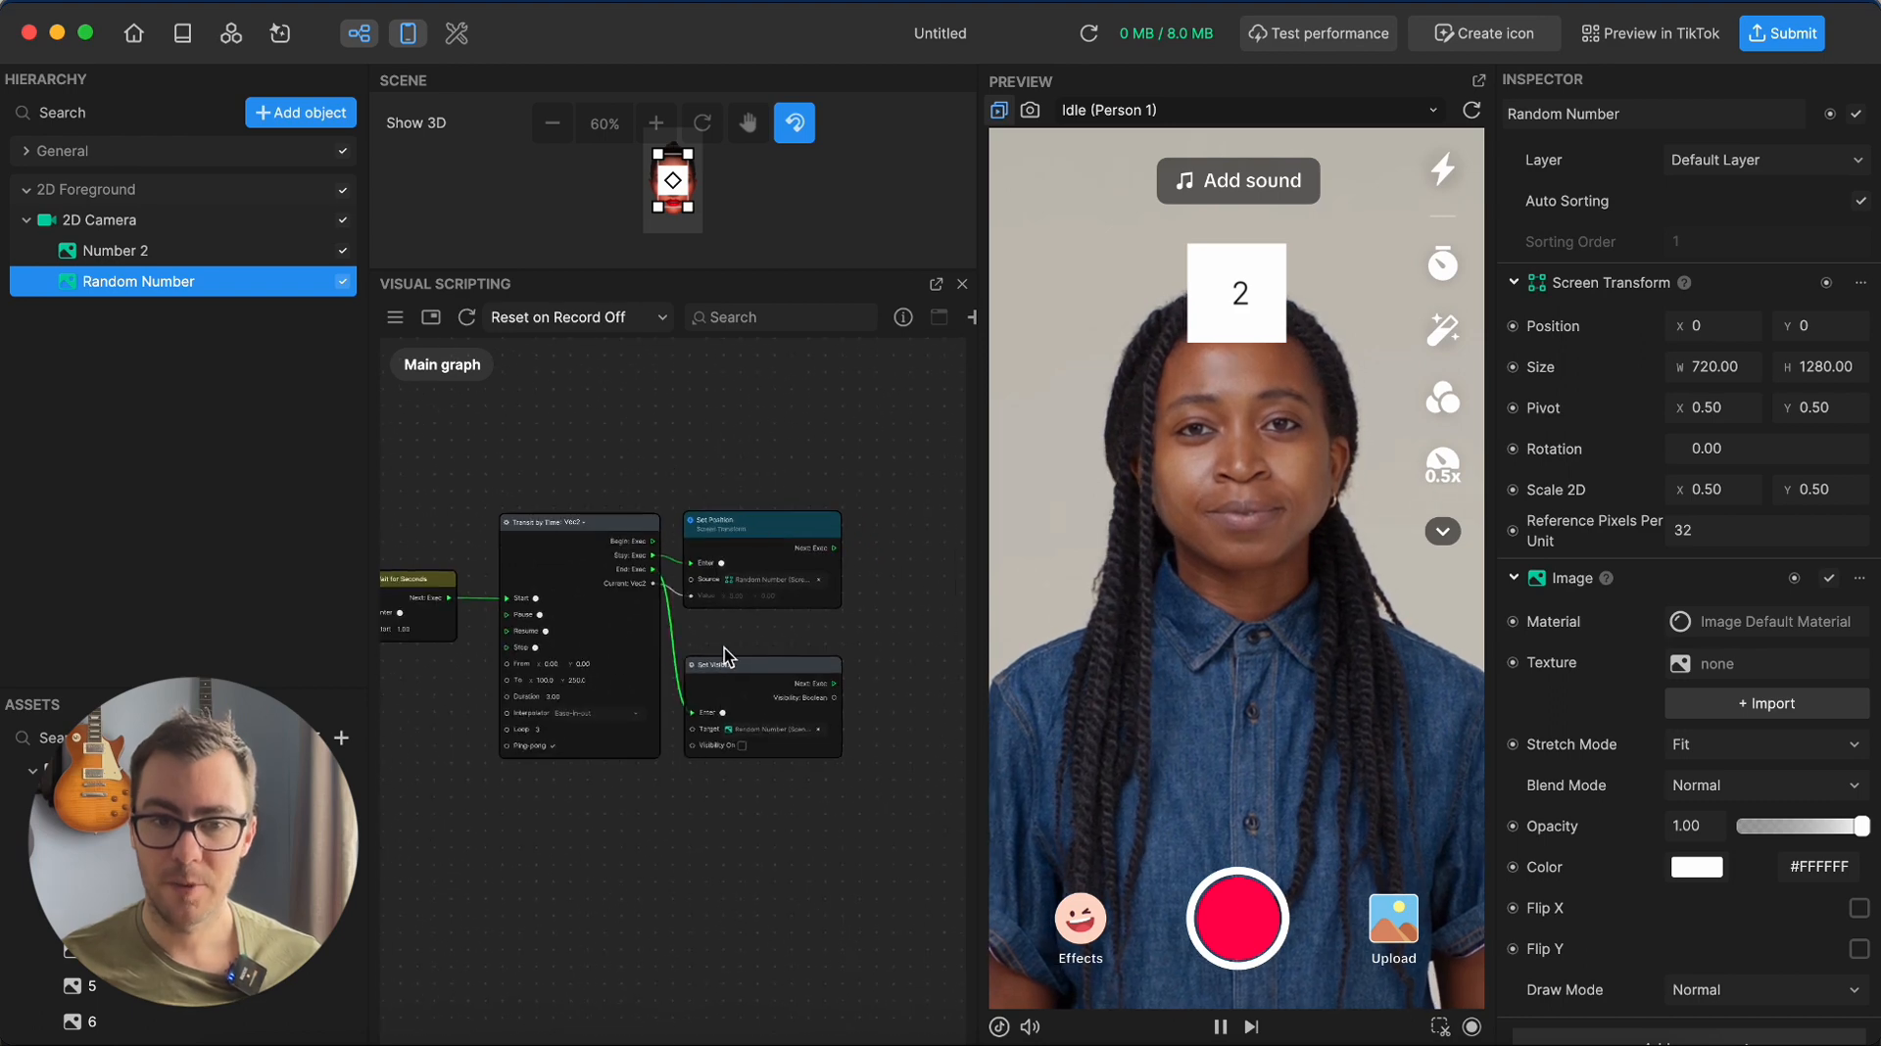
scroll(748, 734, up, 3)
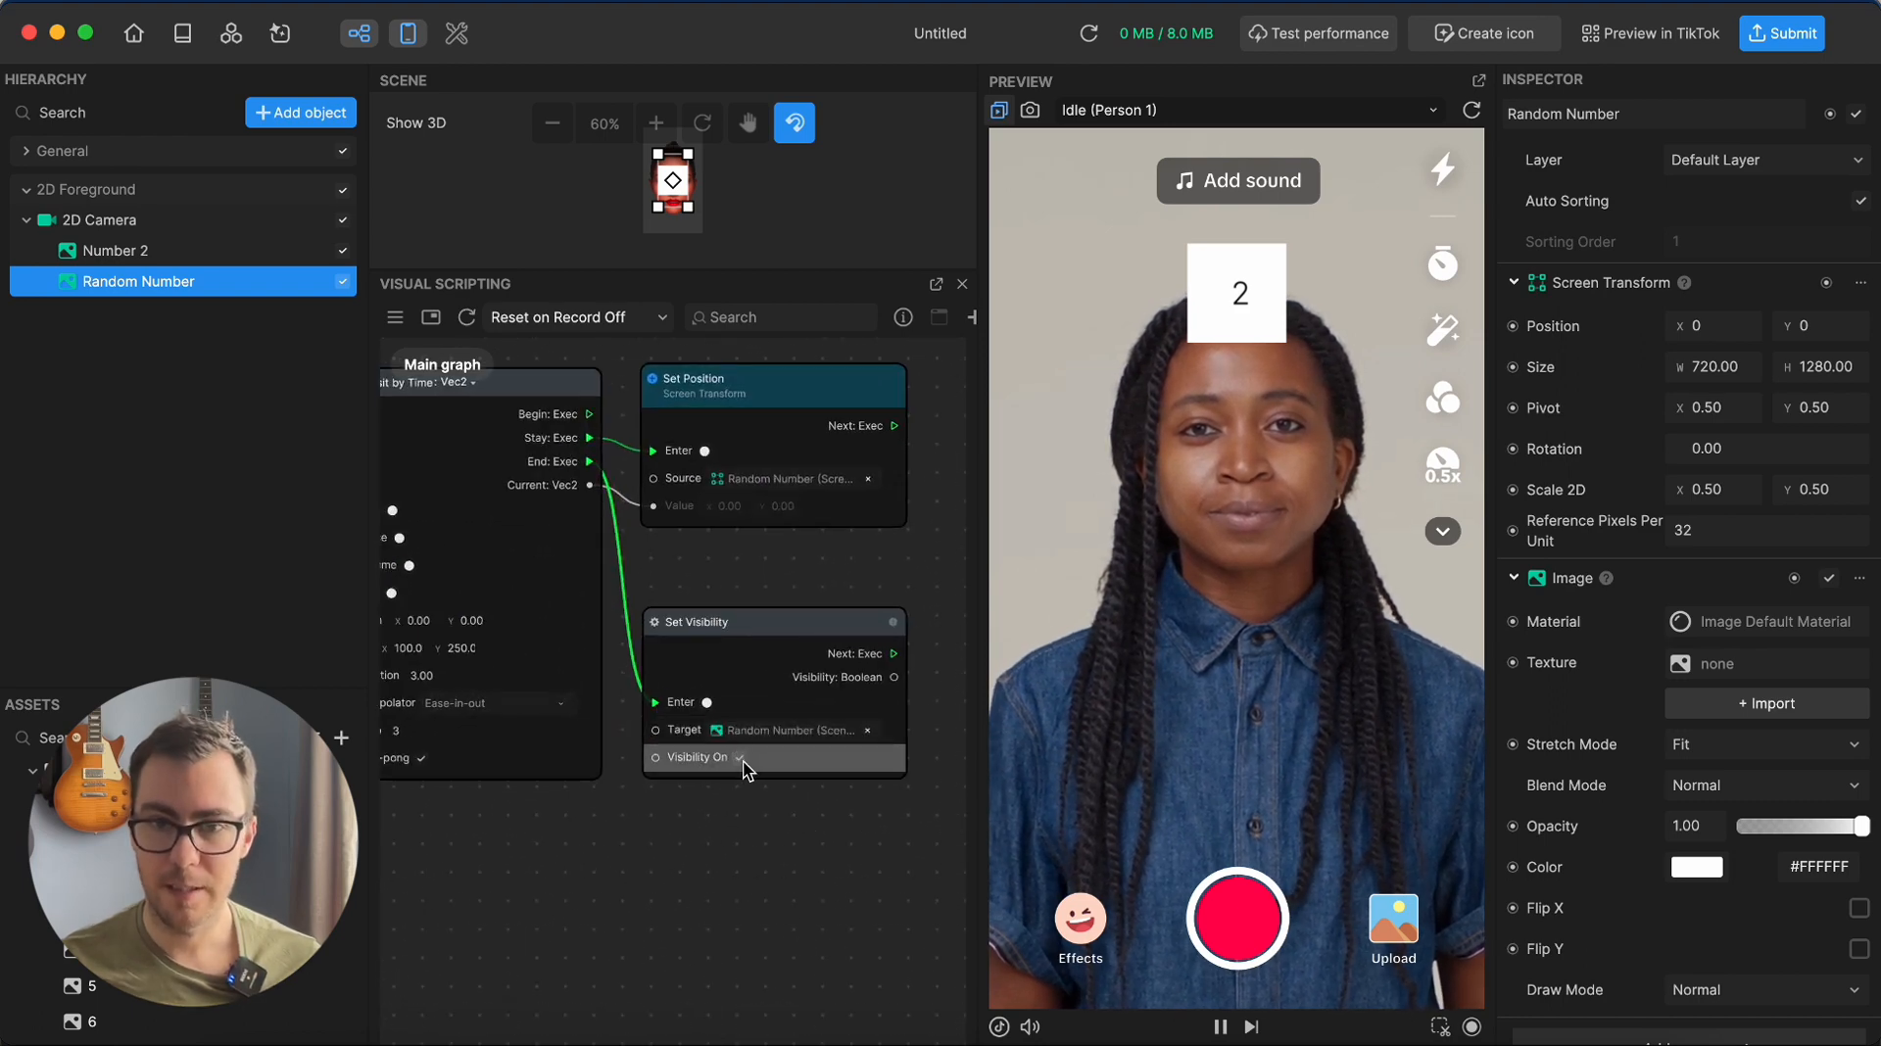
click(740, 758)
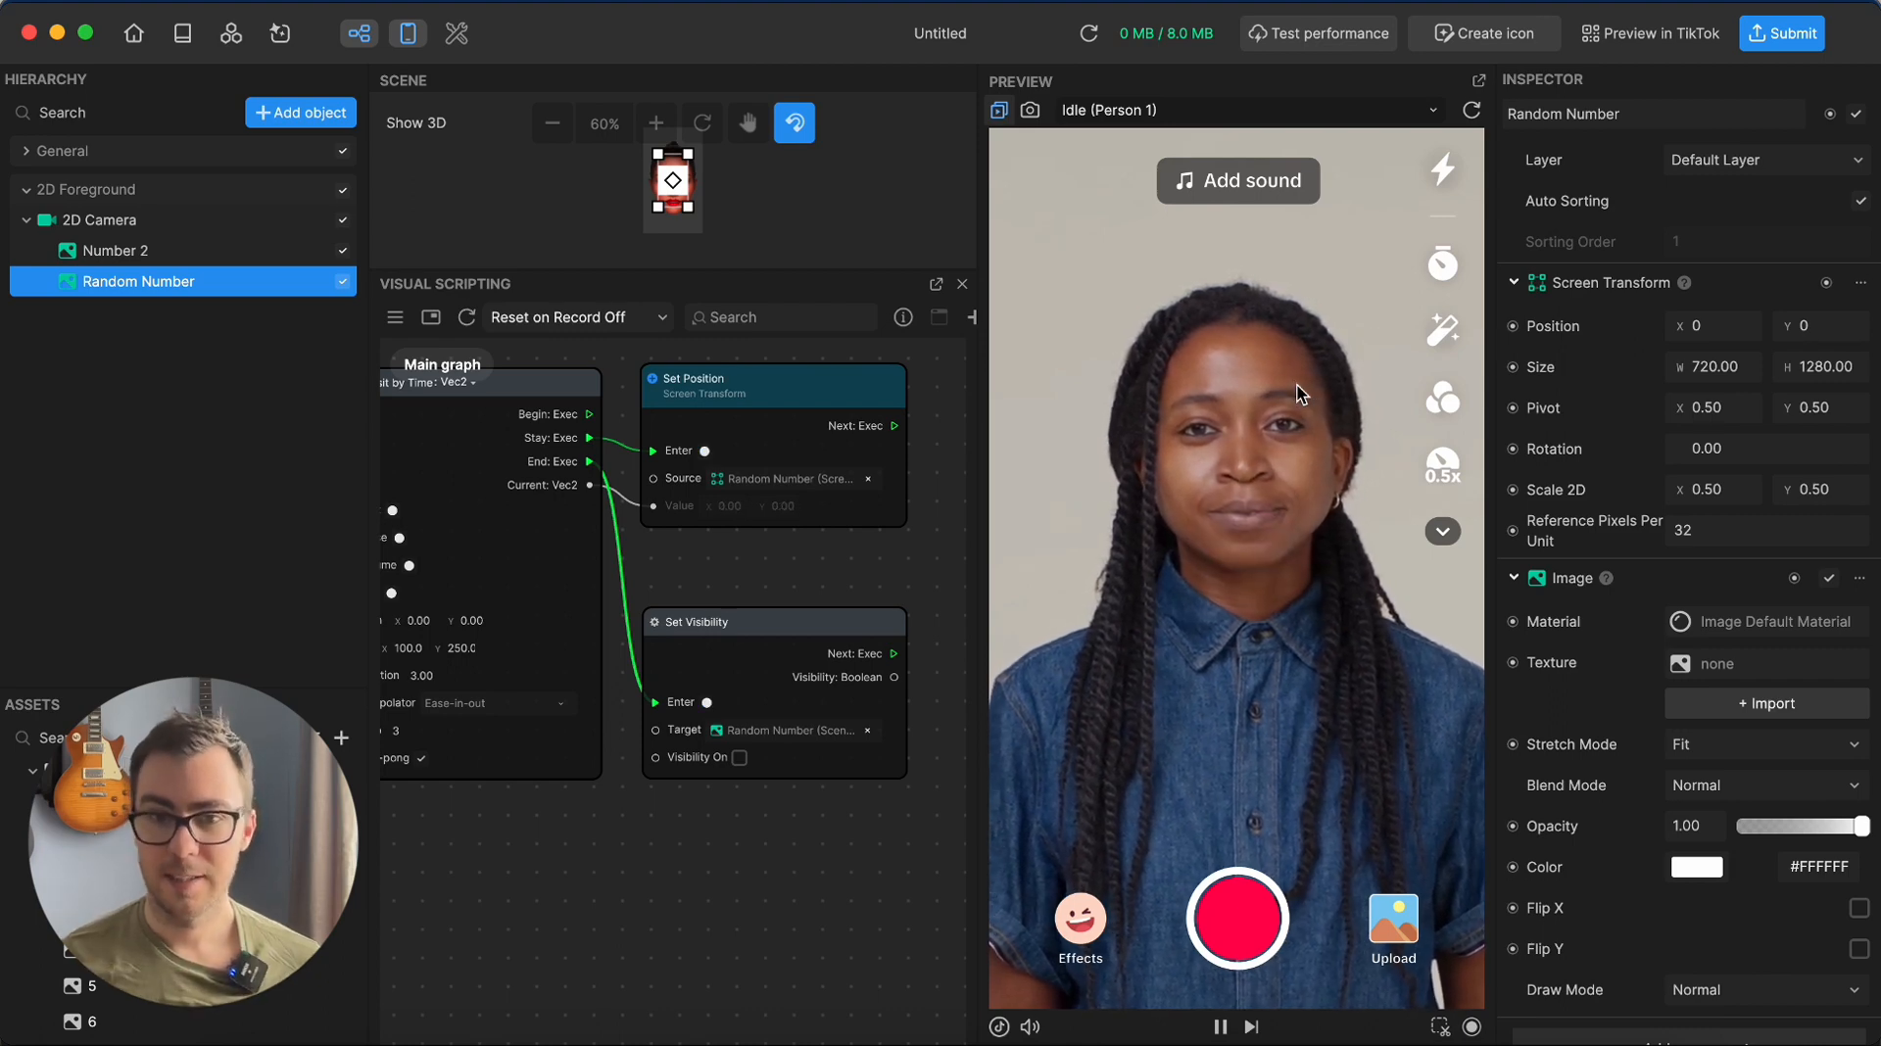
scroll(639, 705, down, 5)
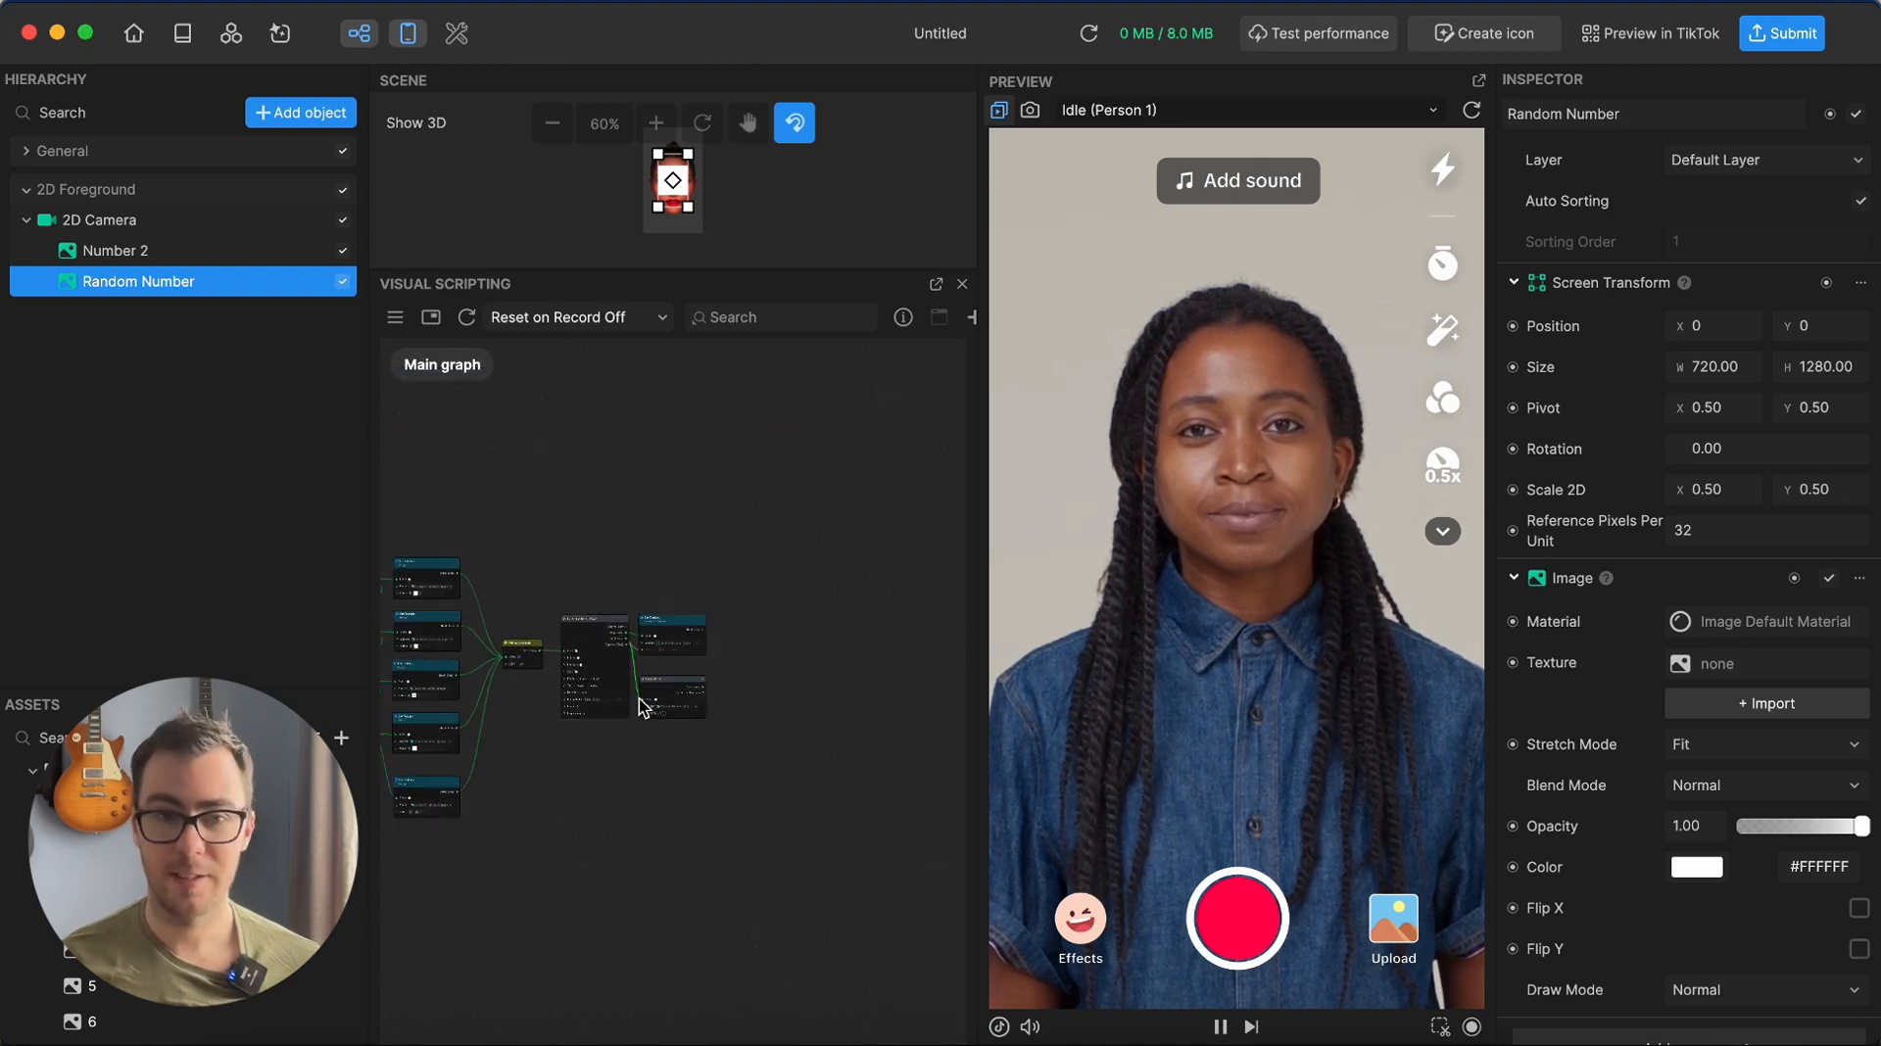
scroll(639, 698, down, 2)
drag(605, 759, 833, 682)
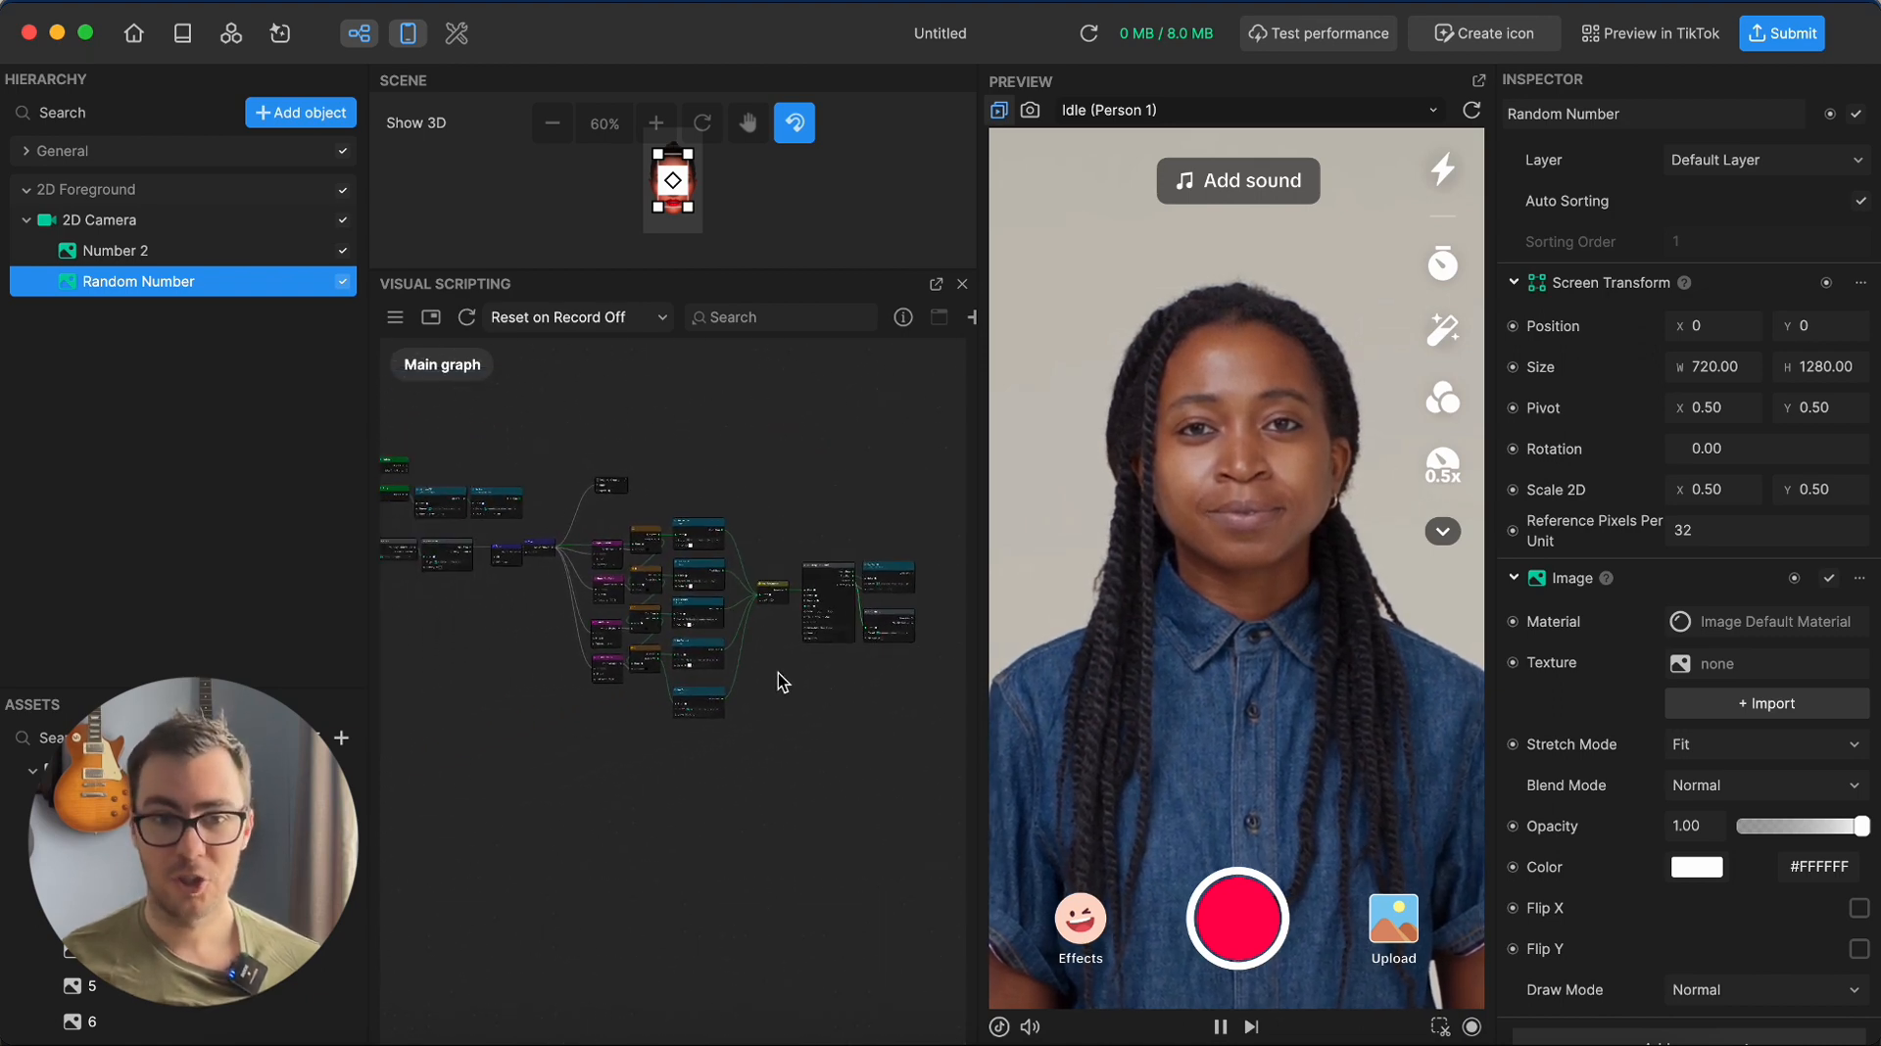
scroll(602, 496, up, 3)
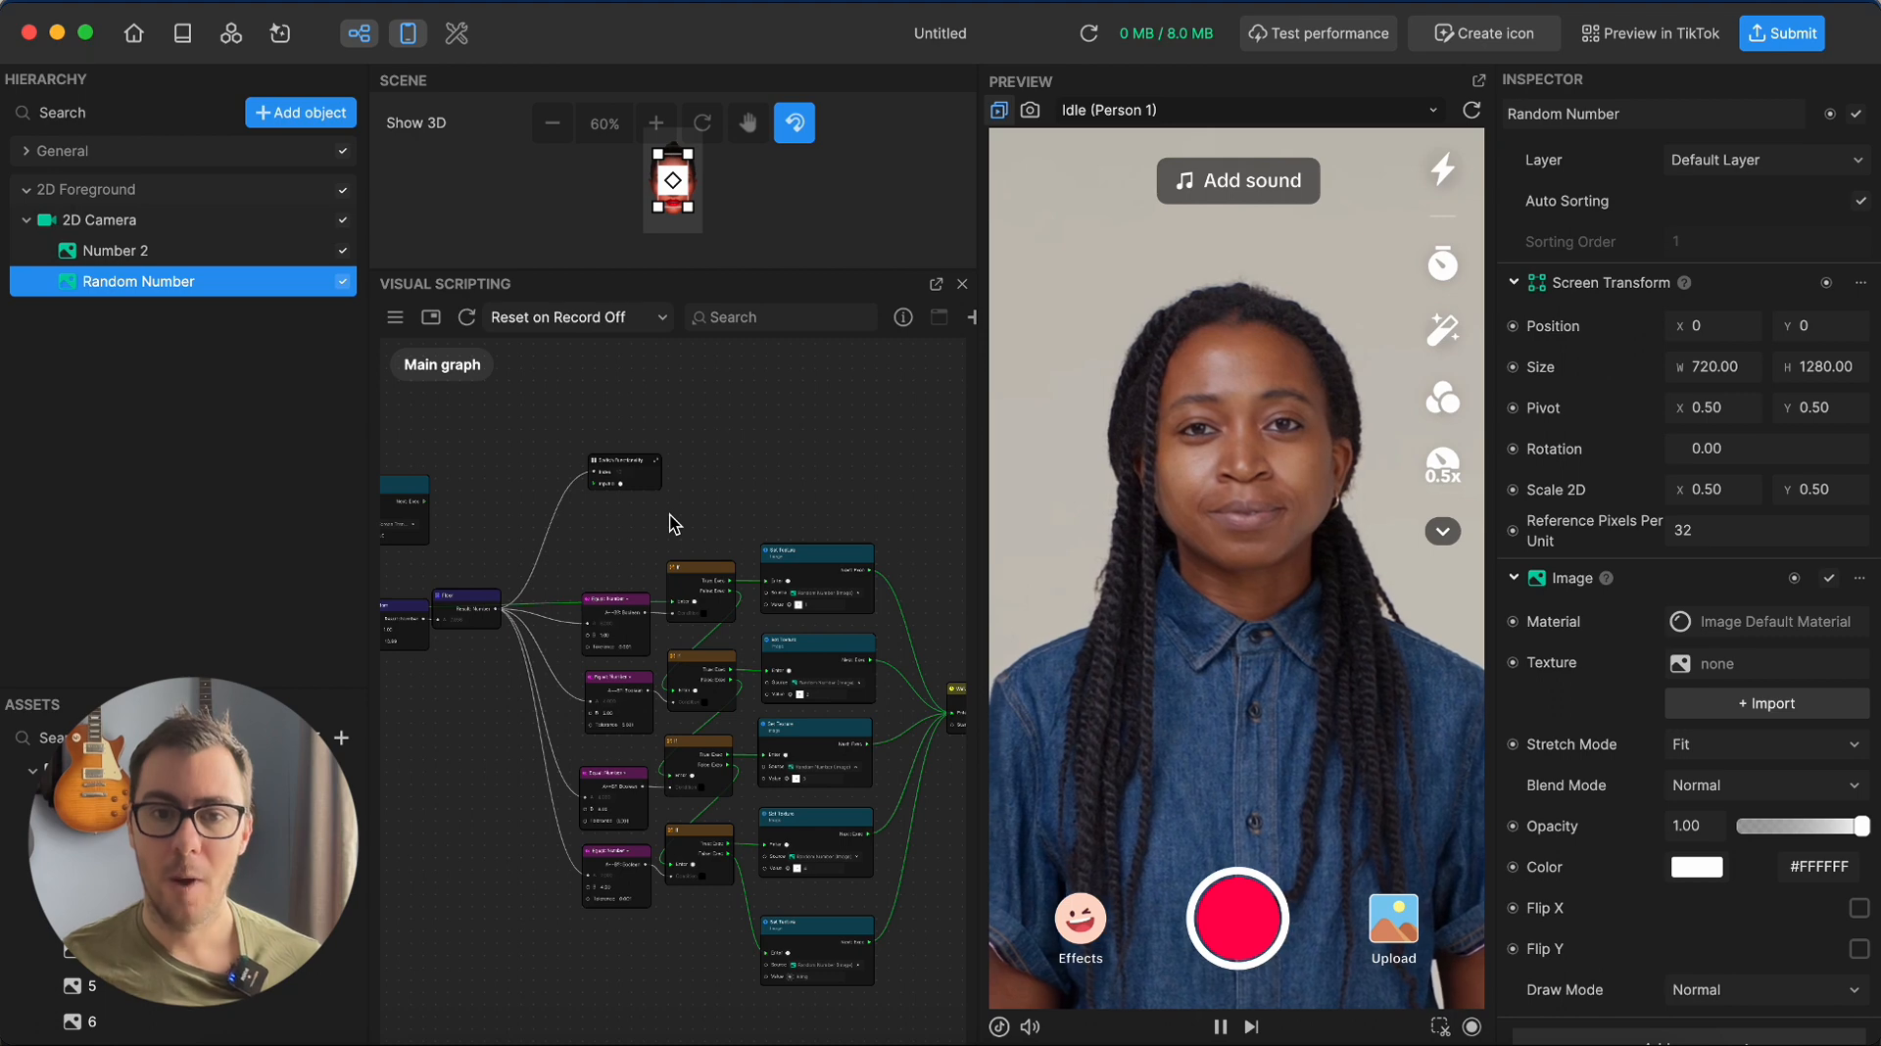
scroll(584, 521, right, 5)
scroll(579, 551, right, 5)
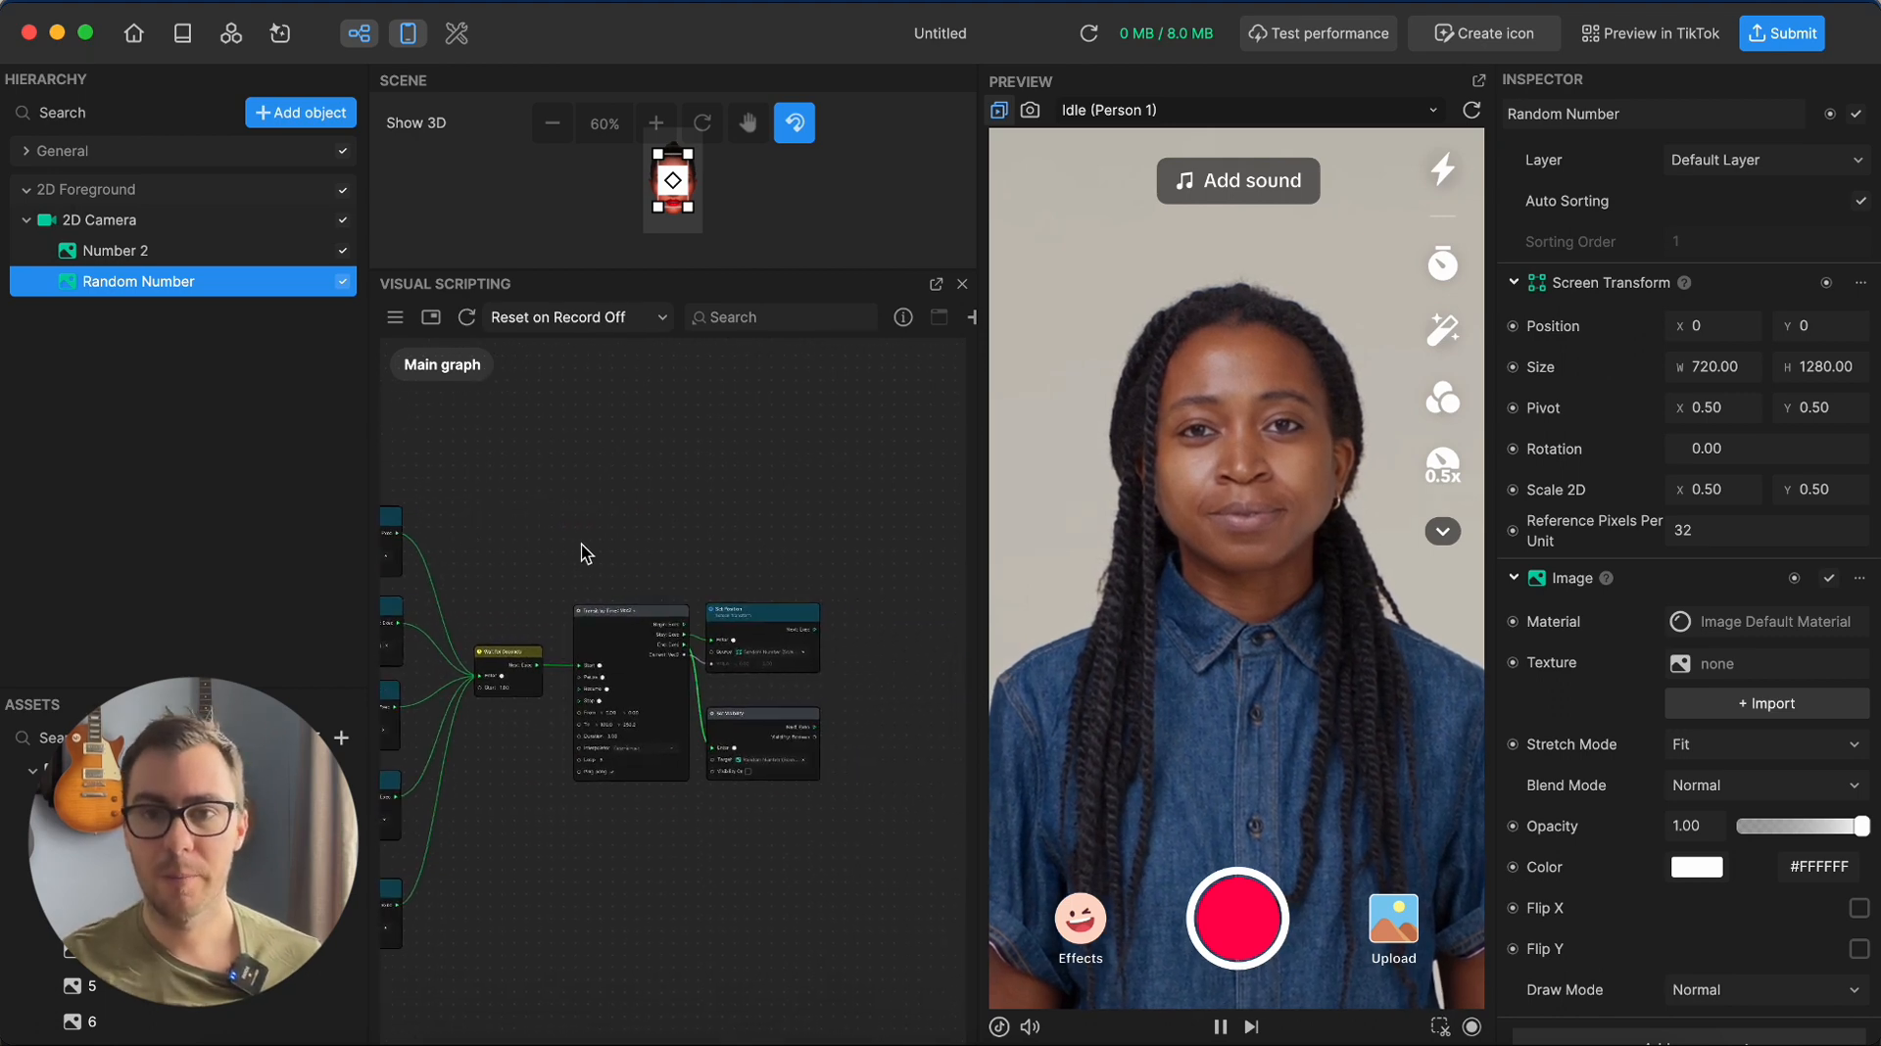